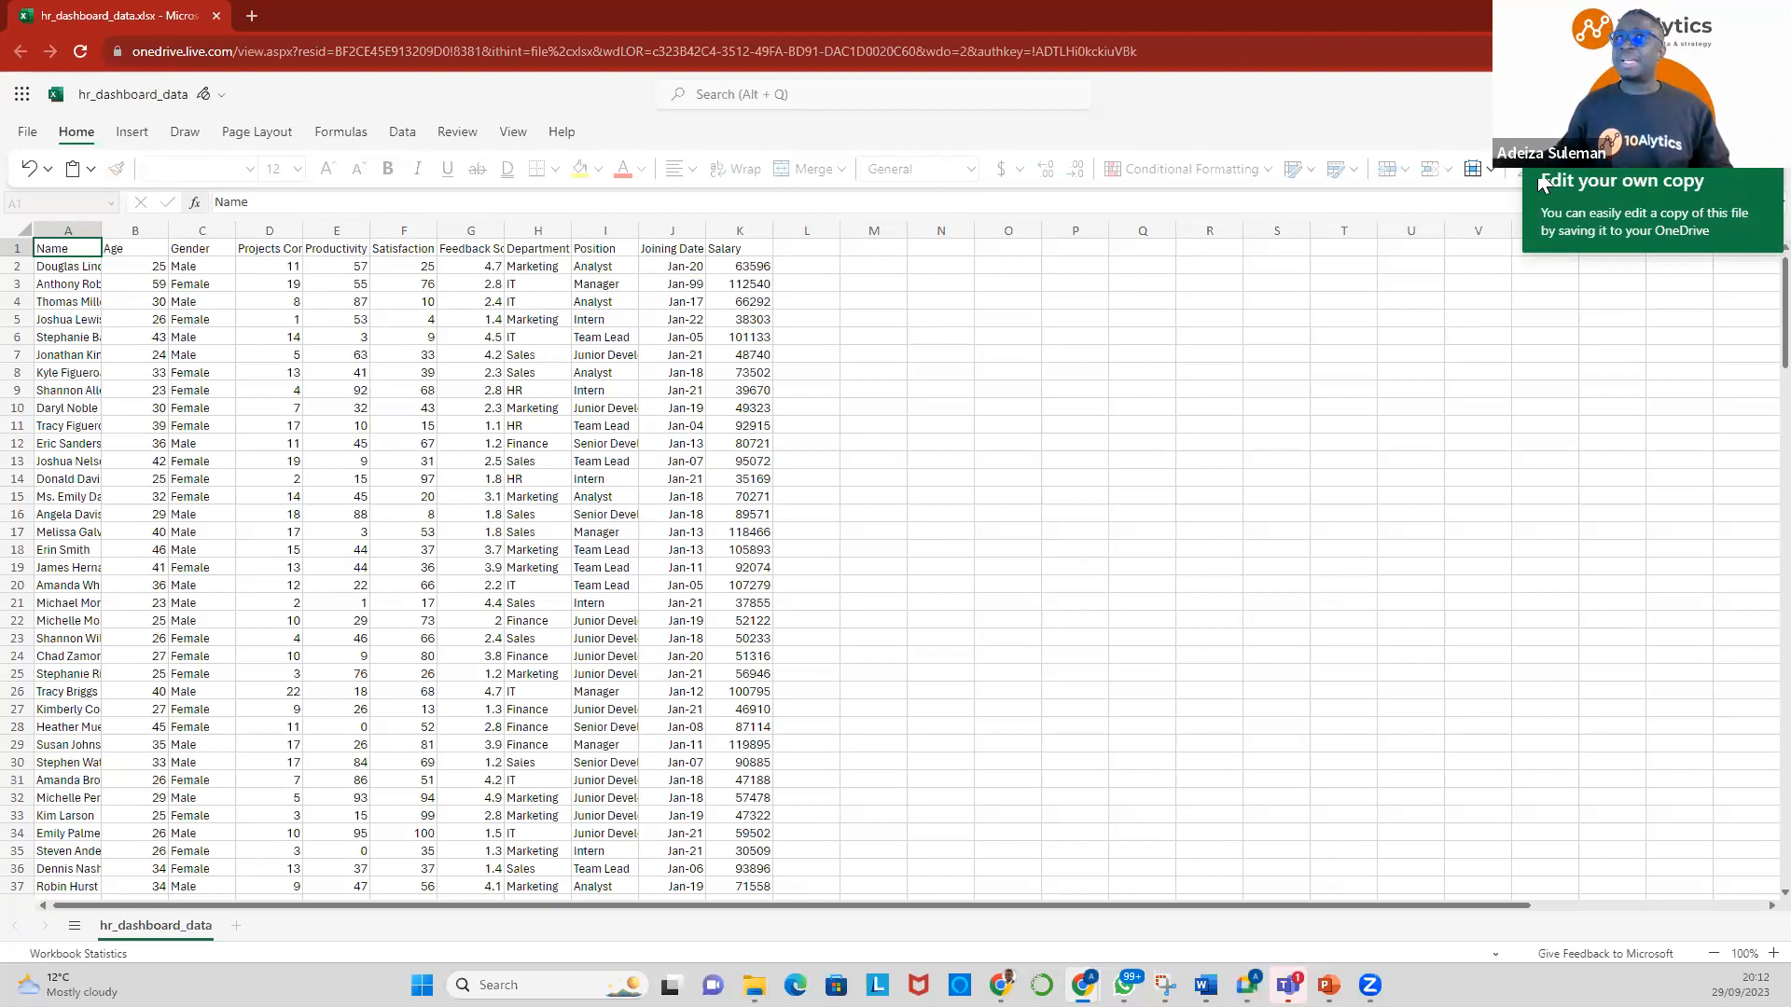
Download a copy of the hr_dashboard_data workbook to the computer
click(751, 39)
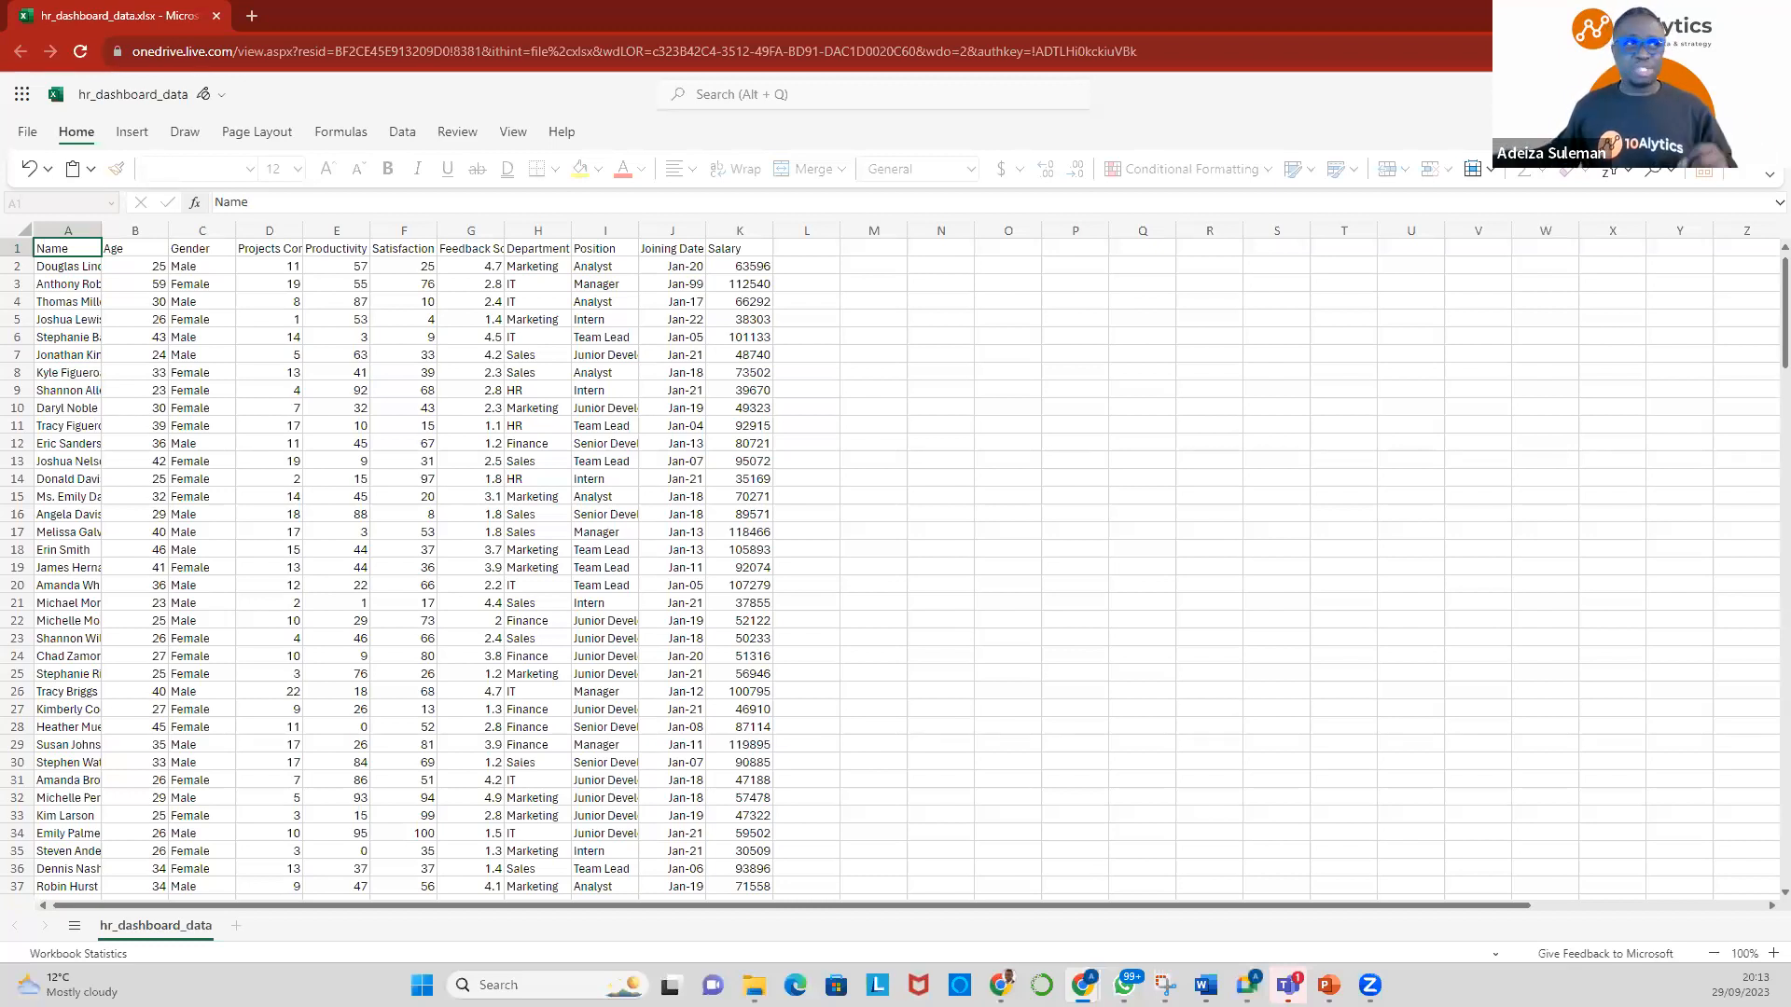
click(80, 270)
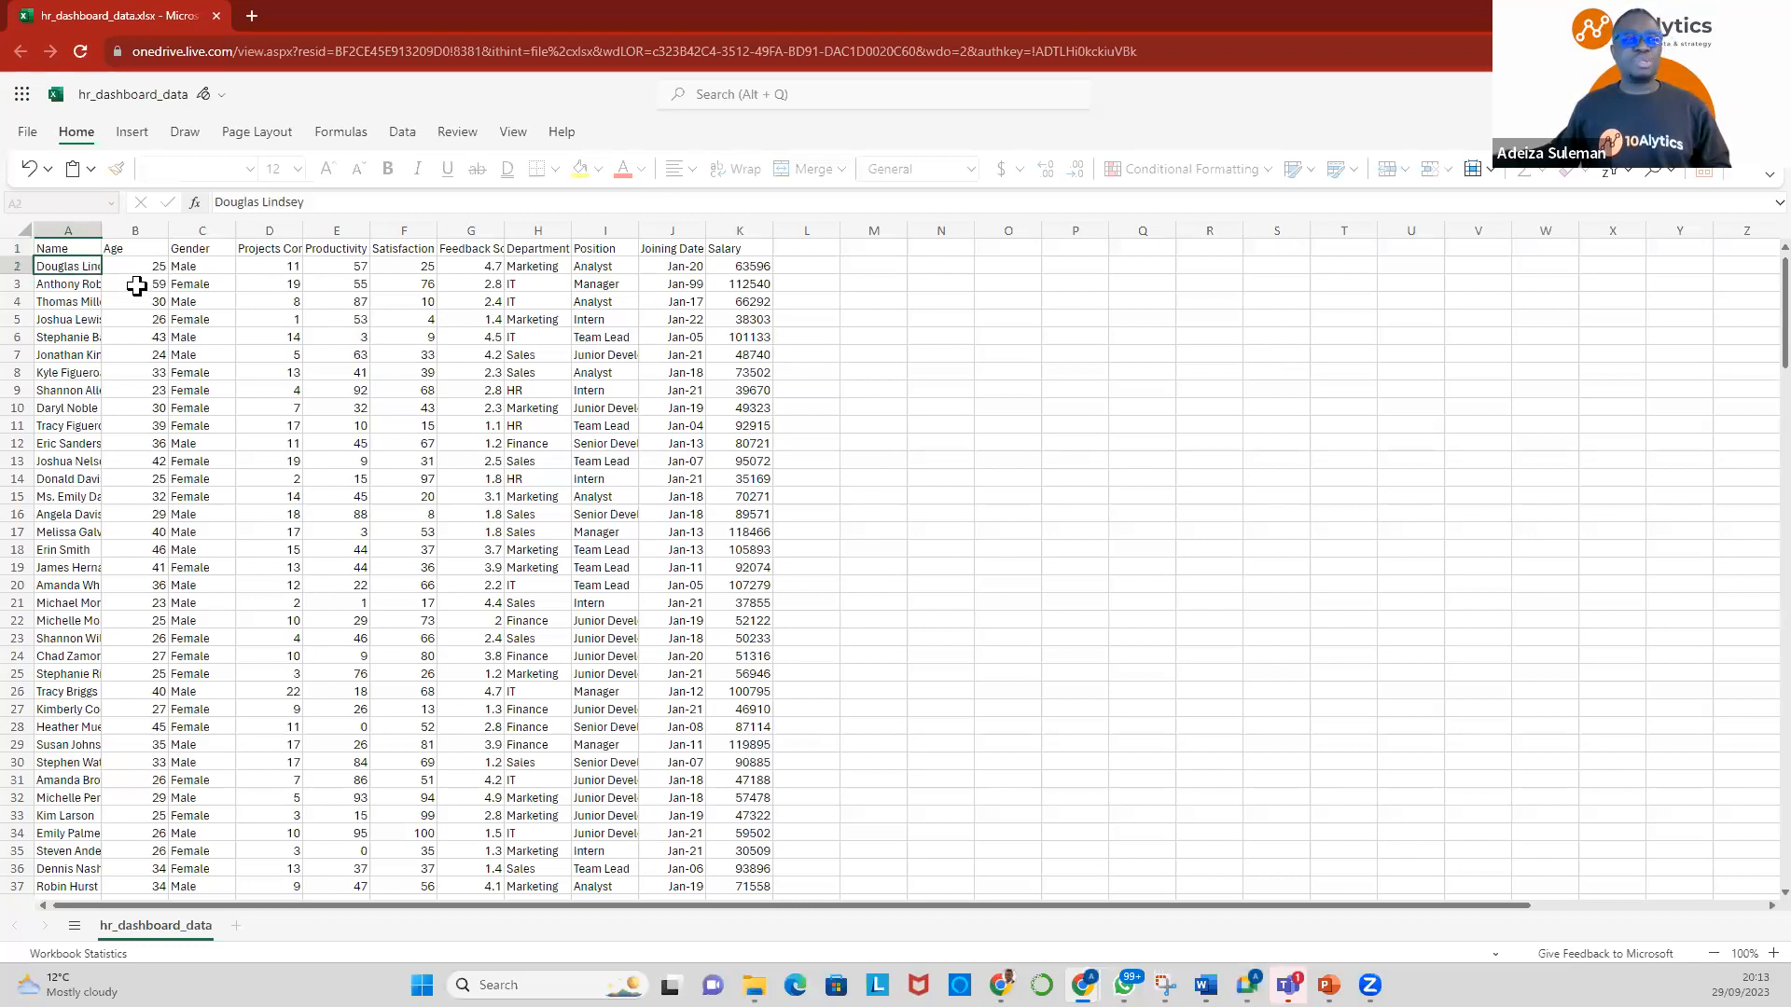
click(294, 320)
click(28, 133)
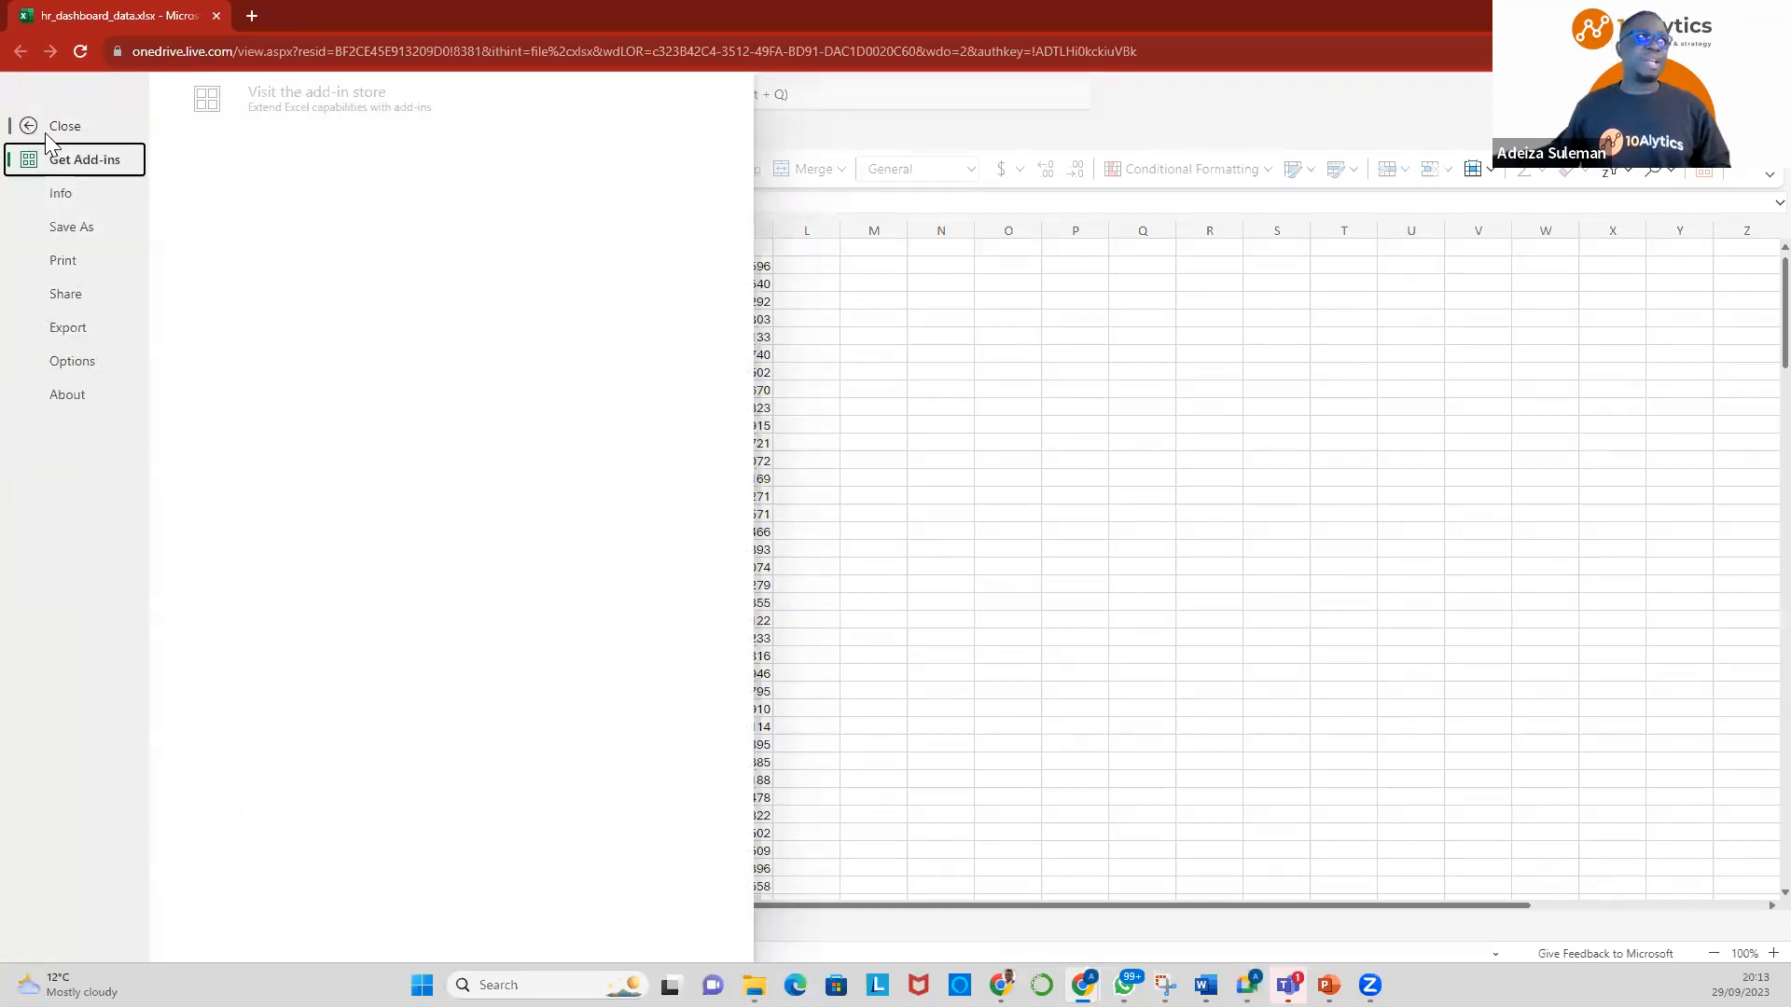
click(80, 238)
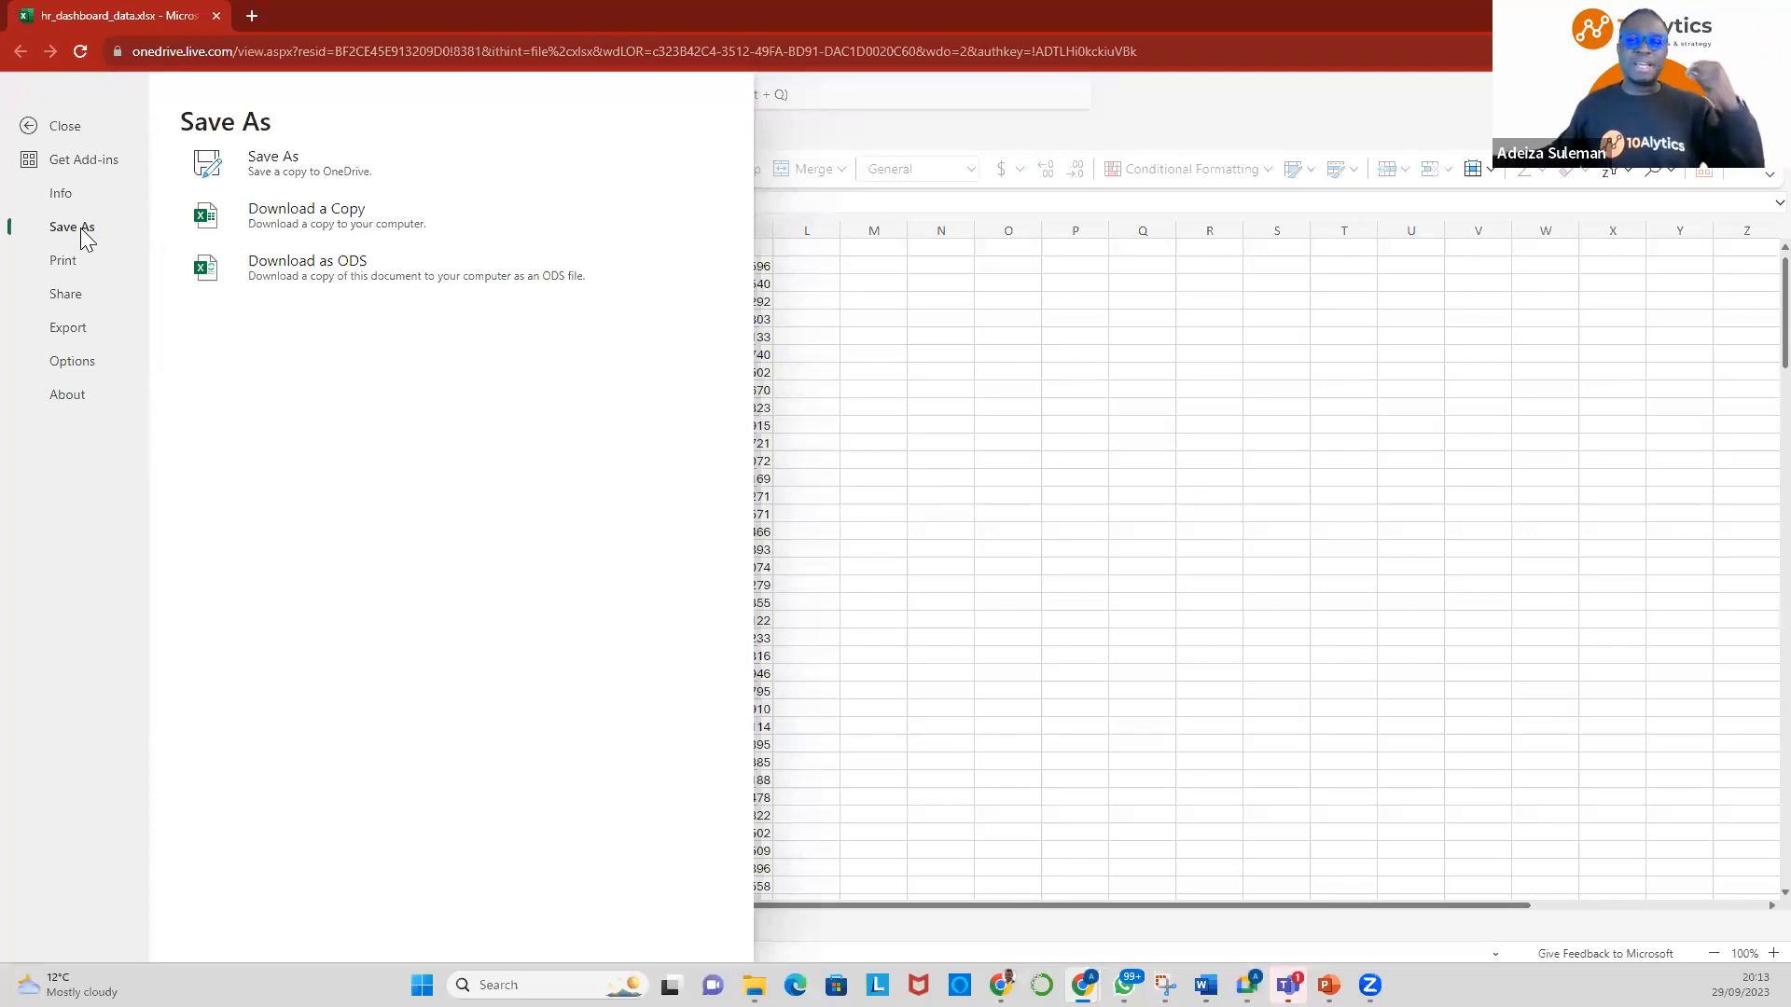
click(278, 220)
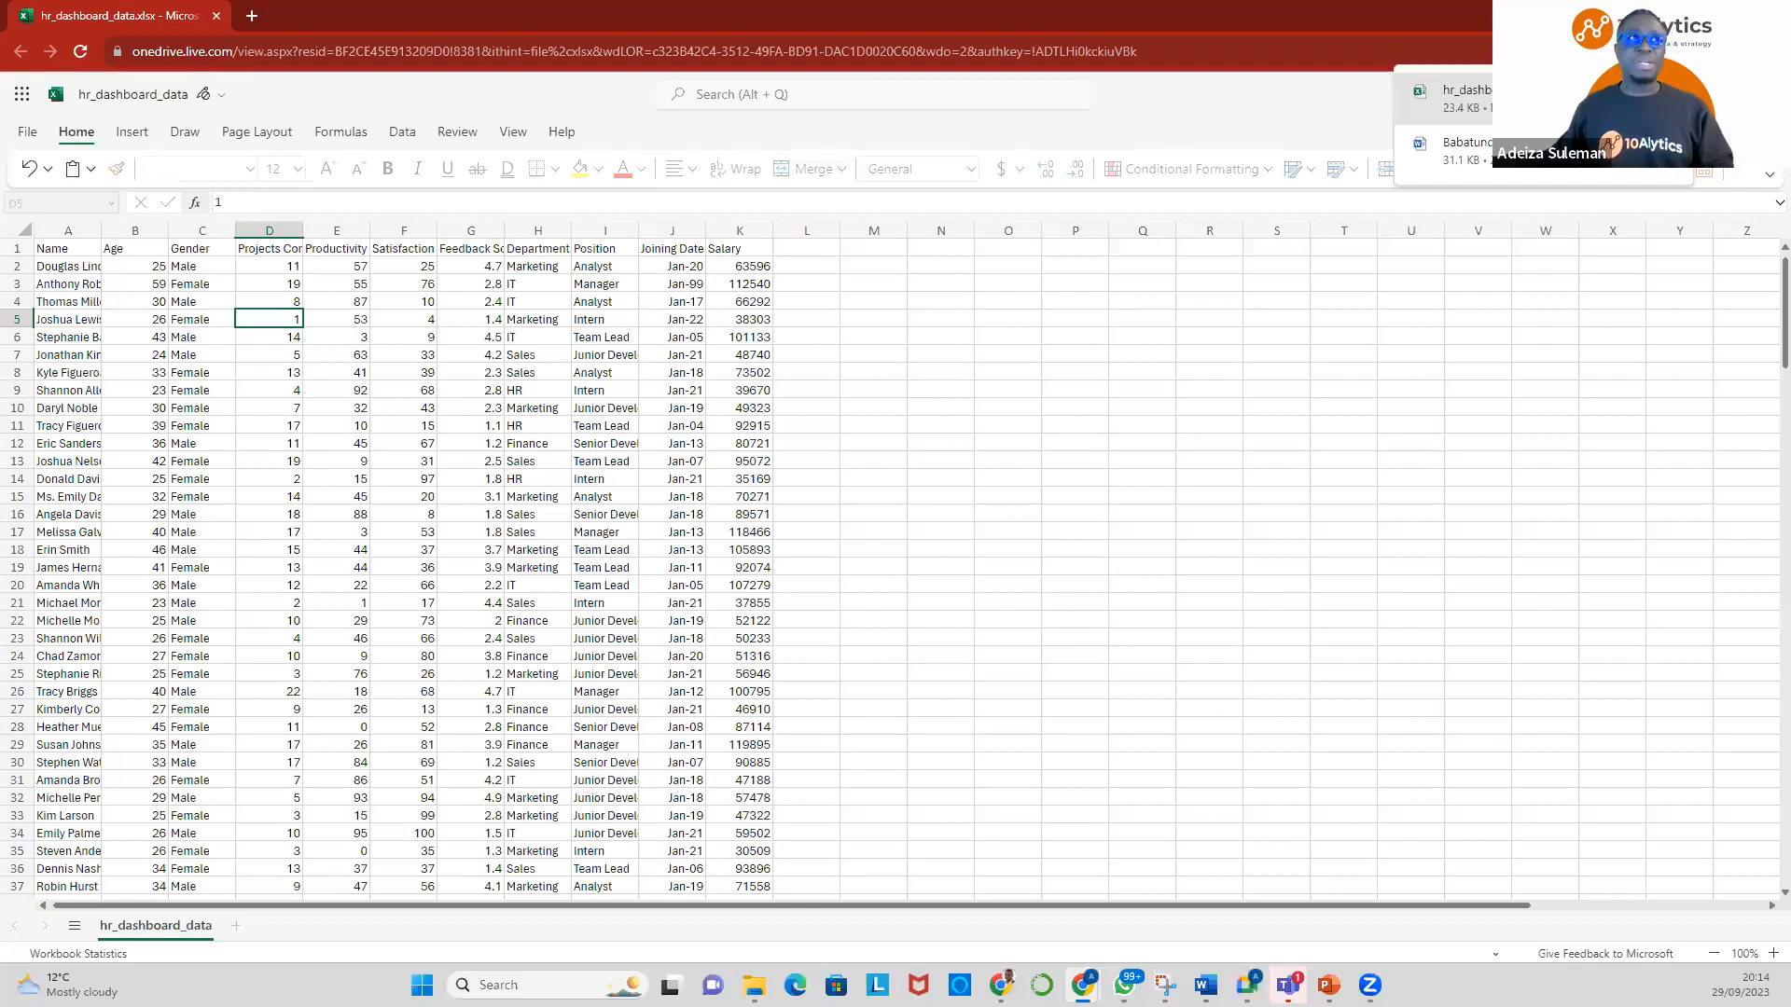
click(288, 338)
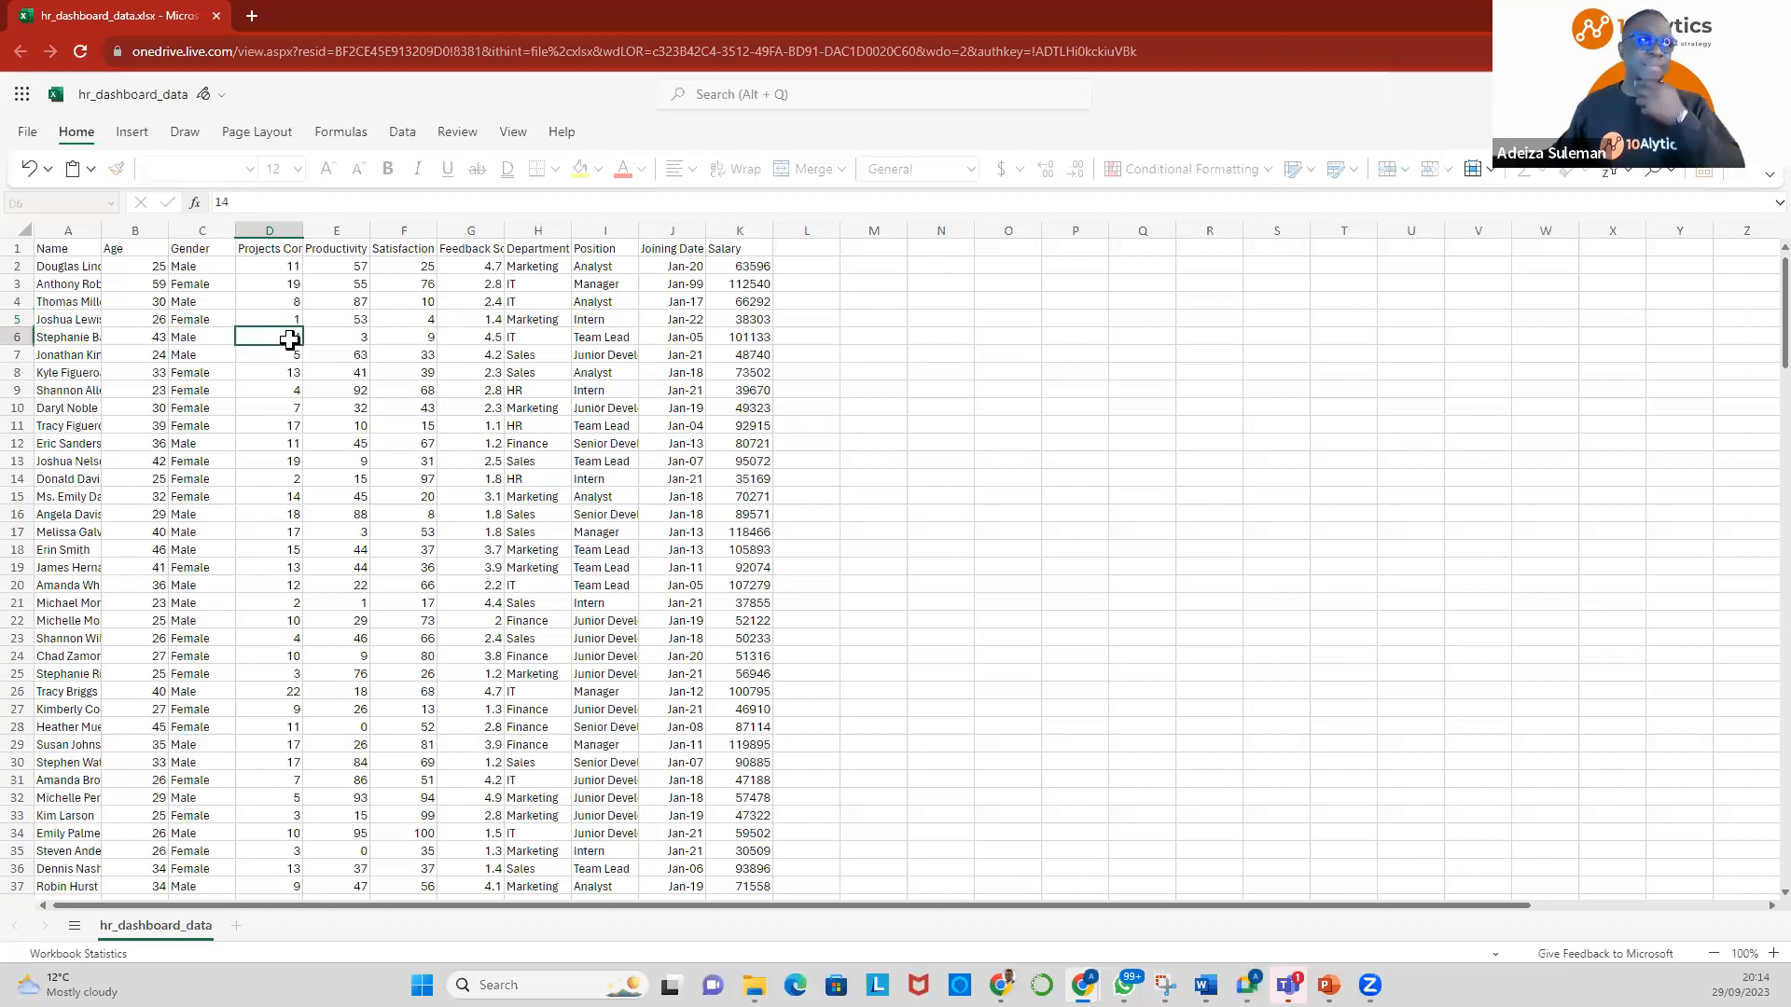
click(31, 140)
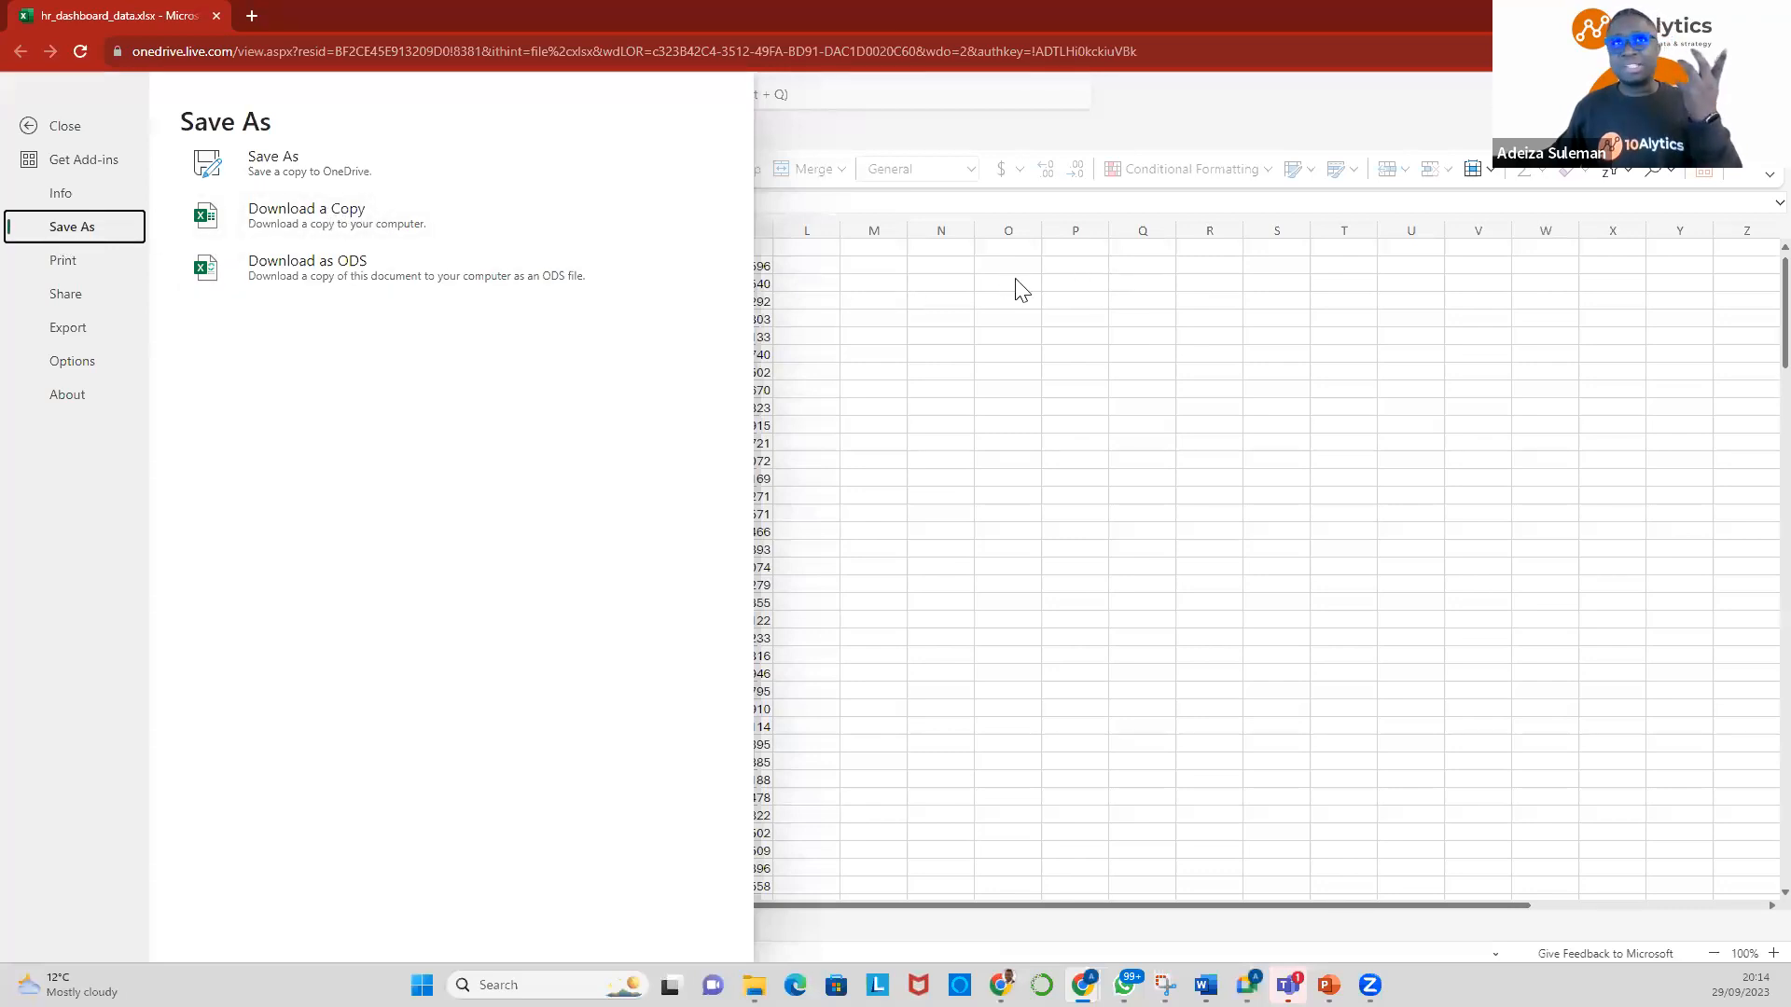
click(910, 294)
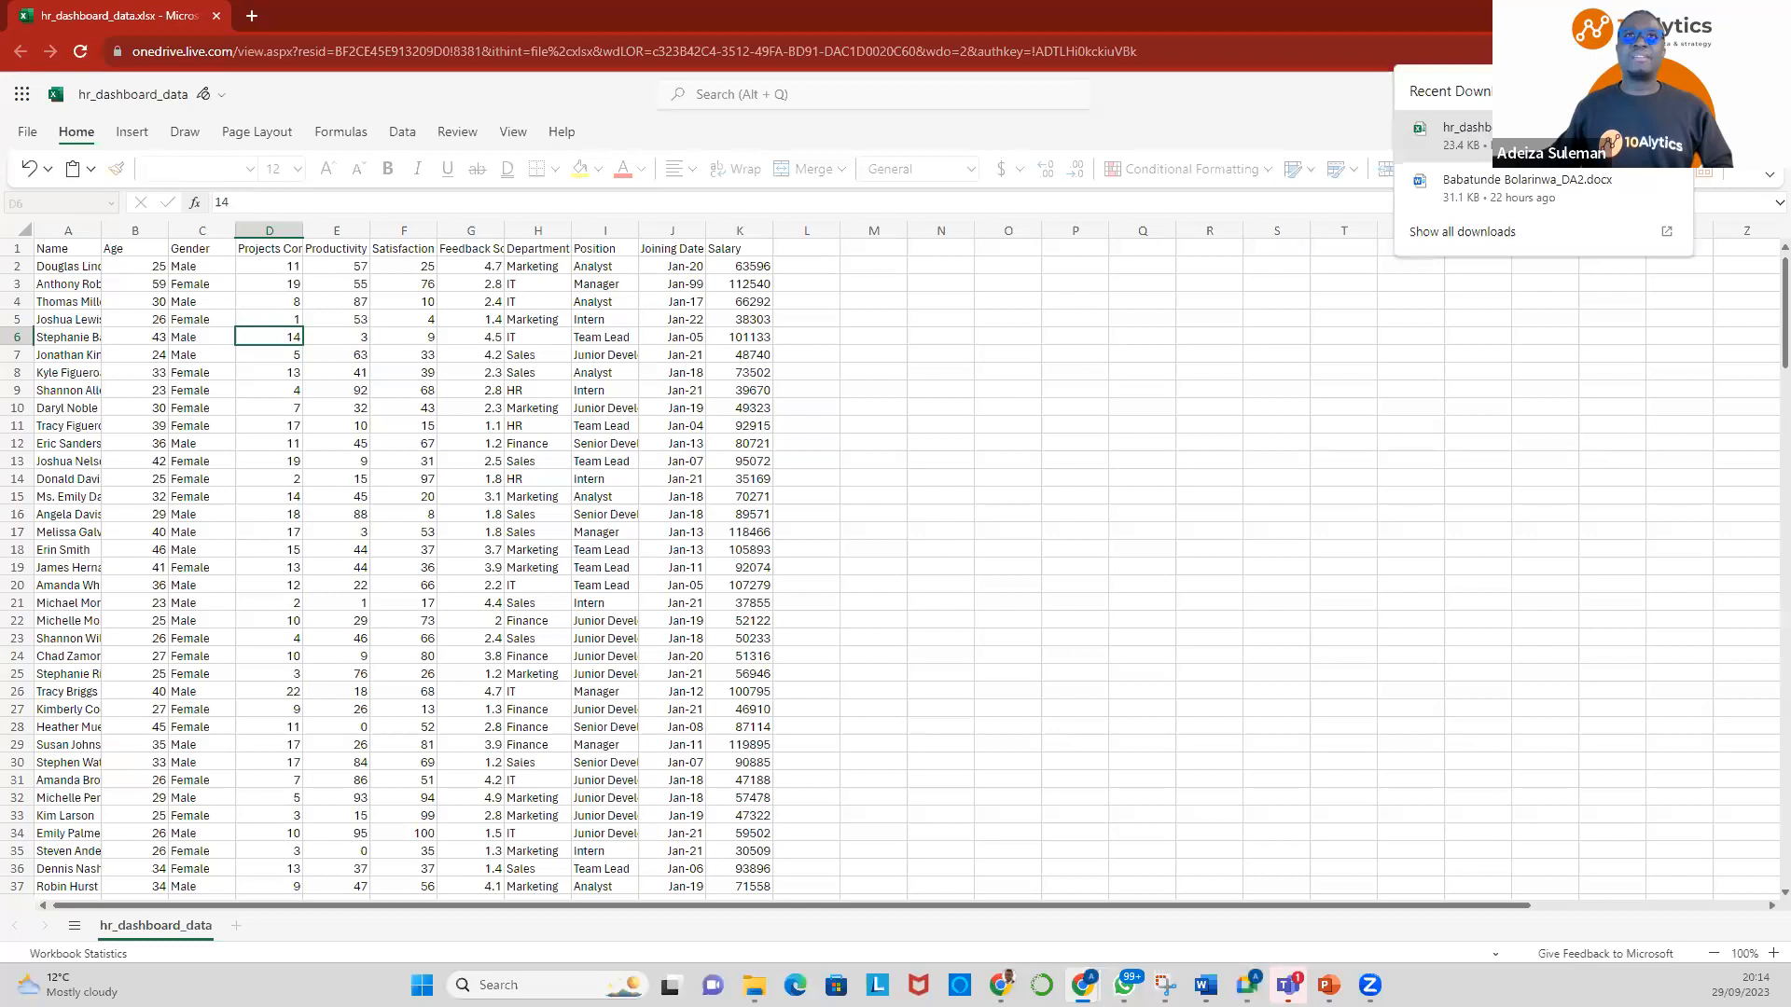
Open the downloaded hr_dashboard_data workbook in desktop Excel and auto-fit the widths of all its columns
click(1530, 136)
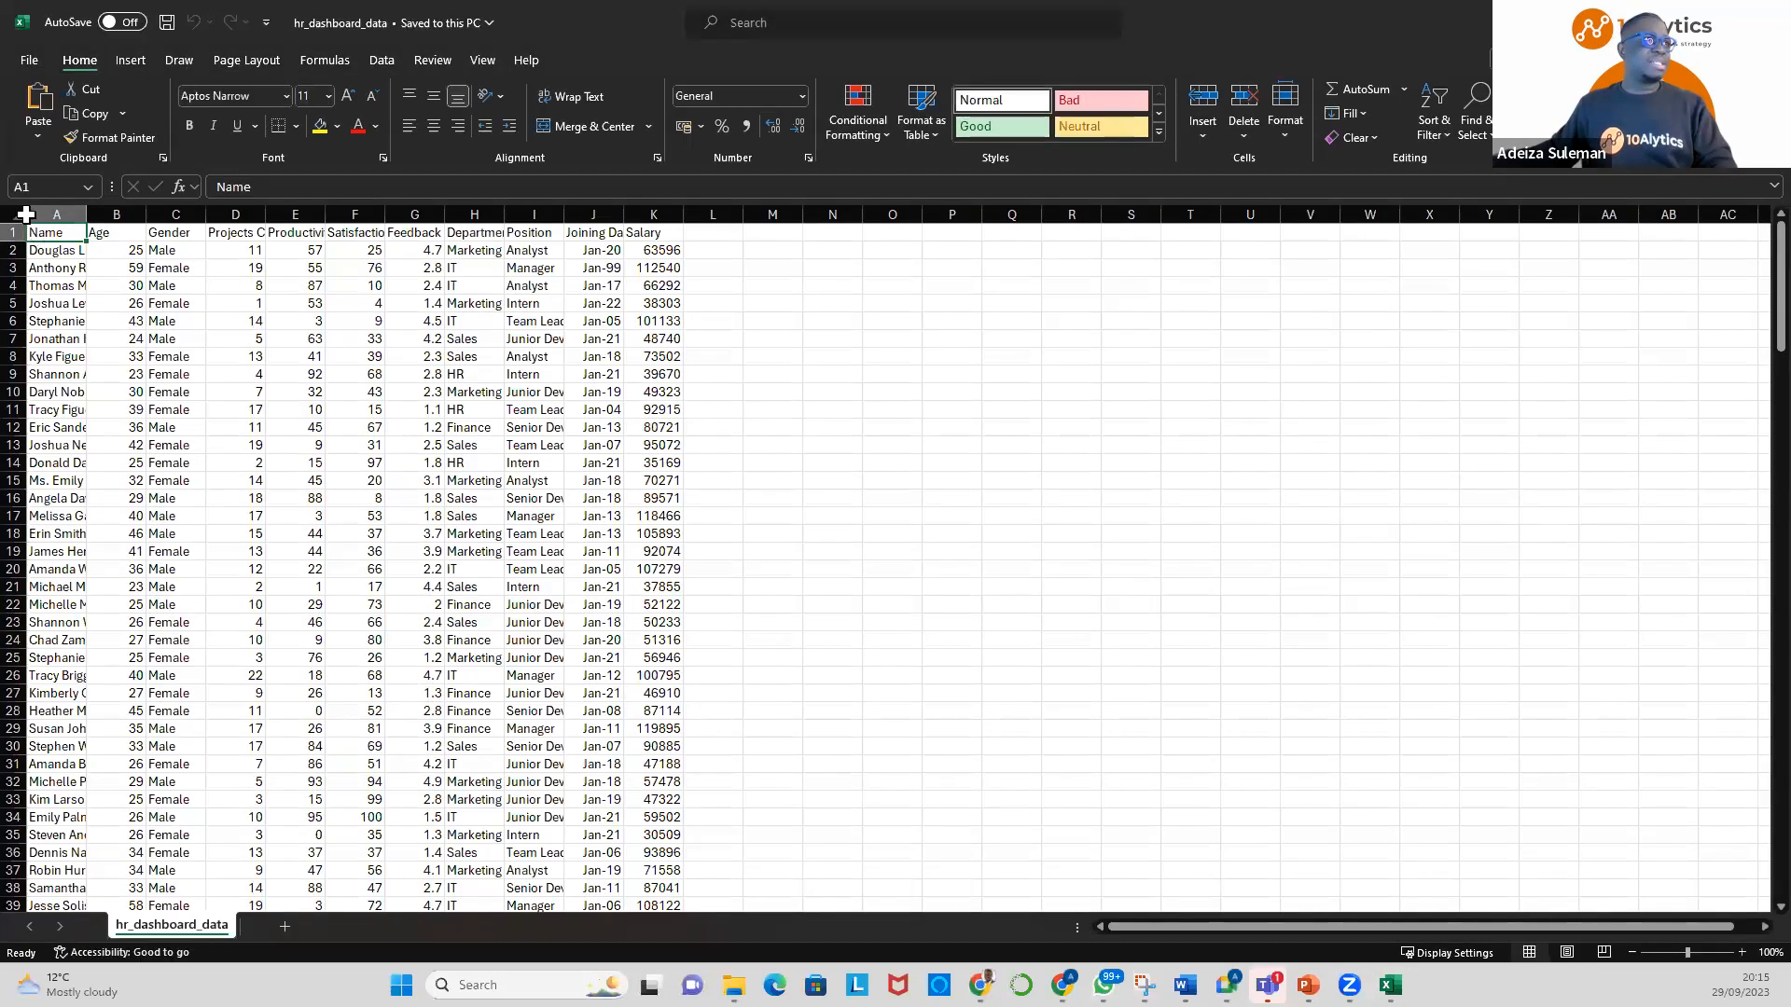
click(19, 214)
double_click(85, 214)
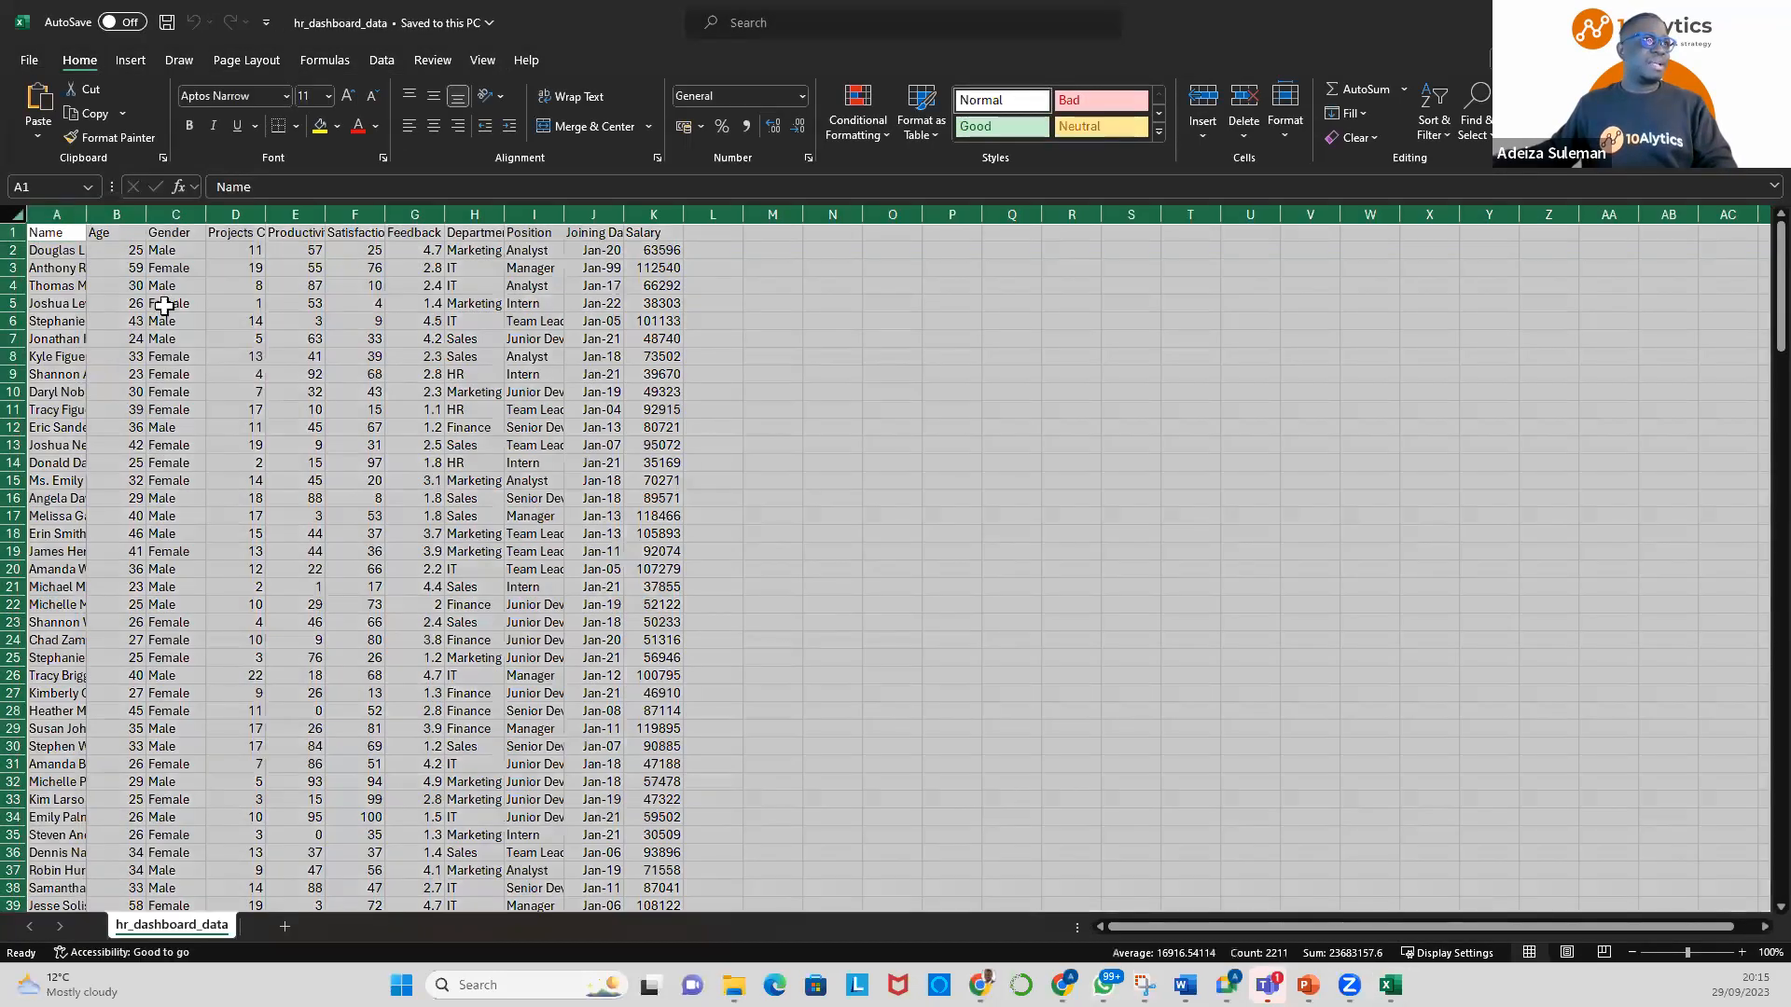
click(322, 445)
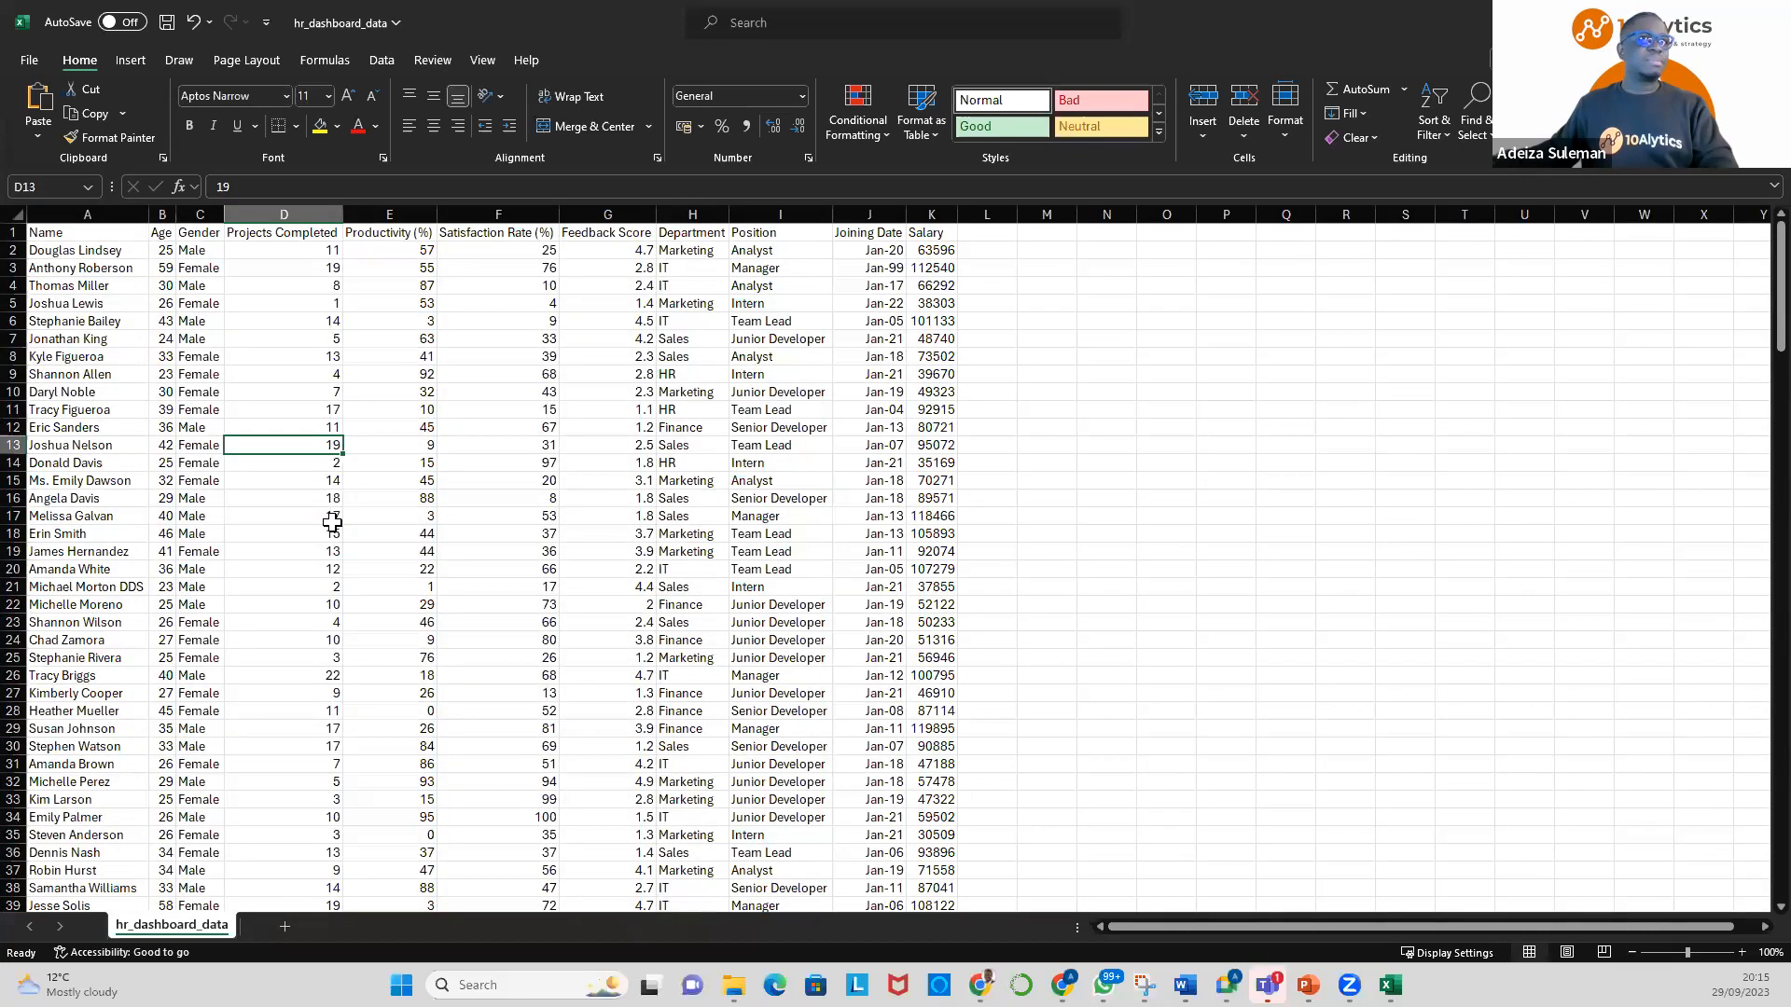
Enlarge the sheet to 160% and make the header row A1:K1 bold
ctrl+scroll(332, 519, up, 1)
ctrl+scroll(344, 499, up, 3)
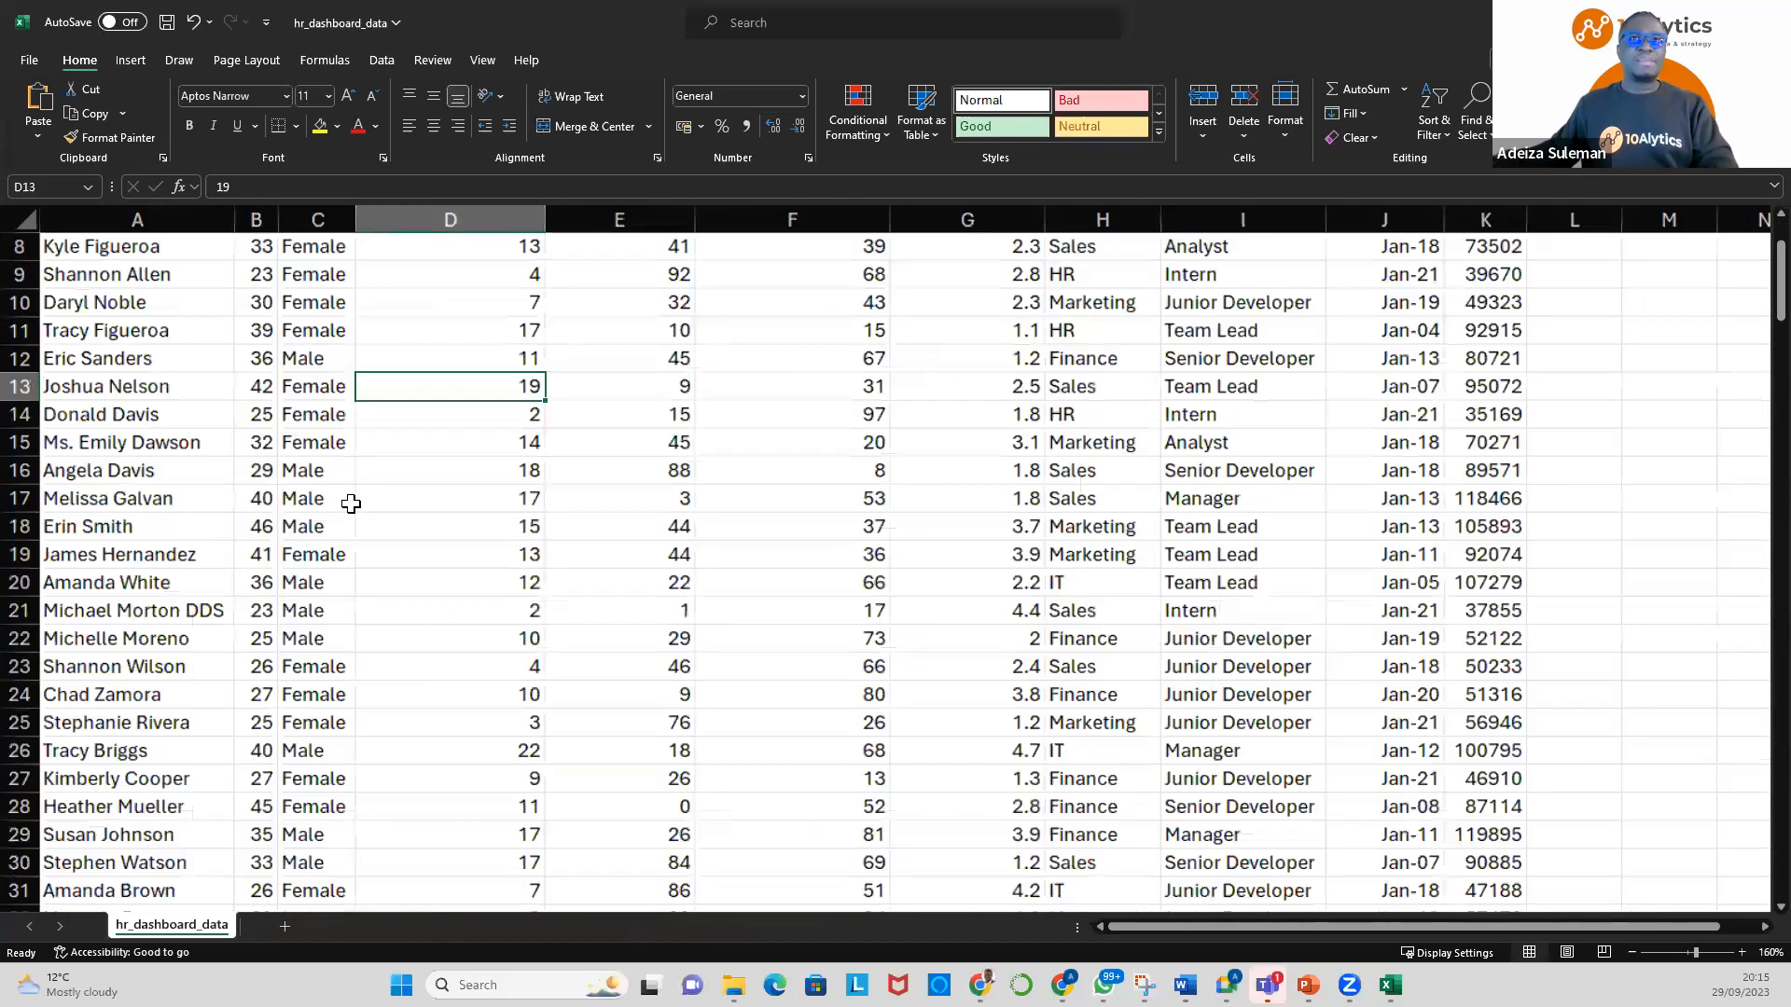
scroll(350, 504, up, 3)
drag(115, 248, 1486, 254)
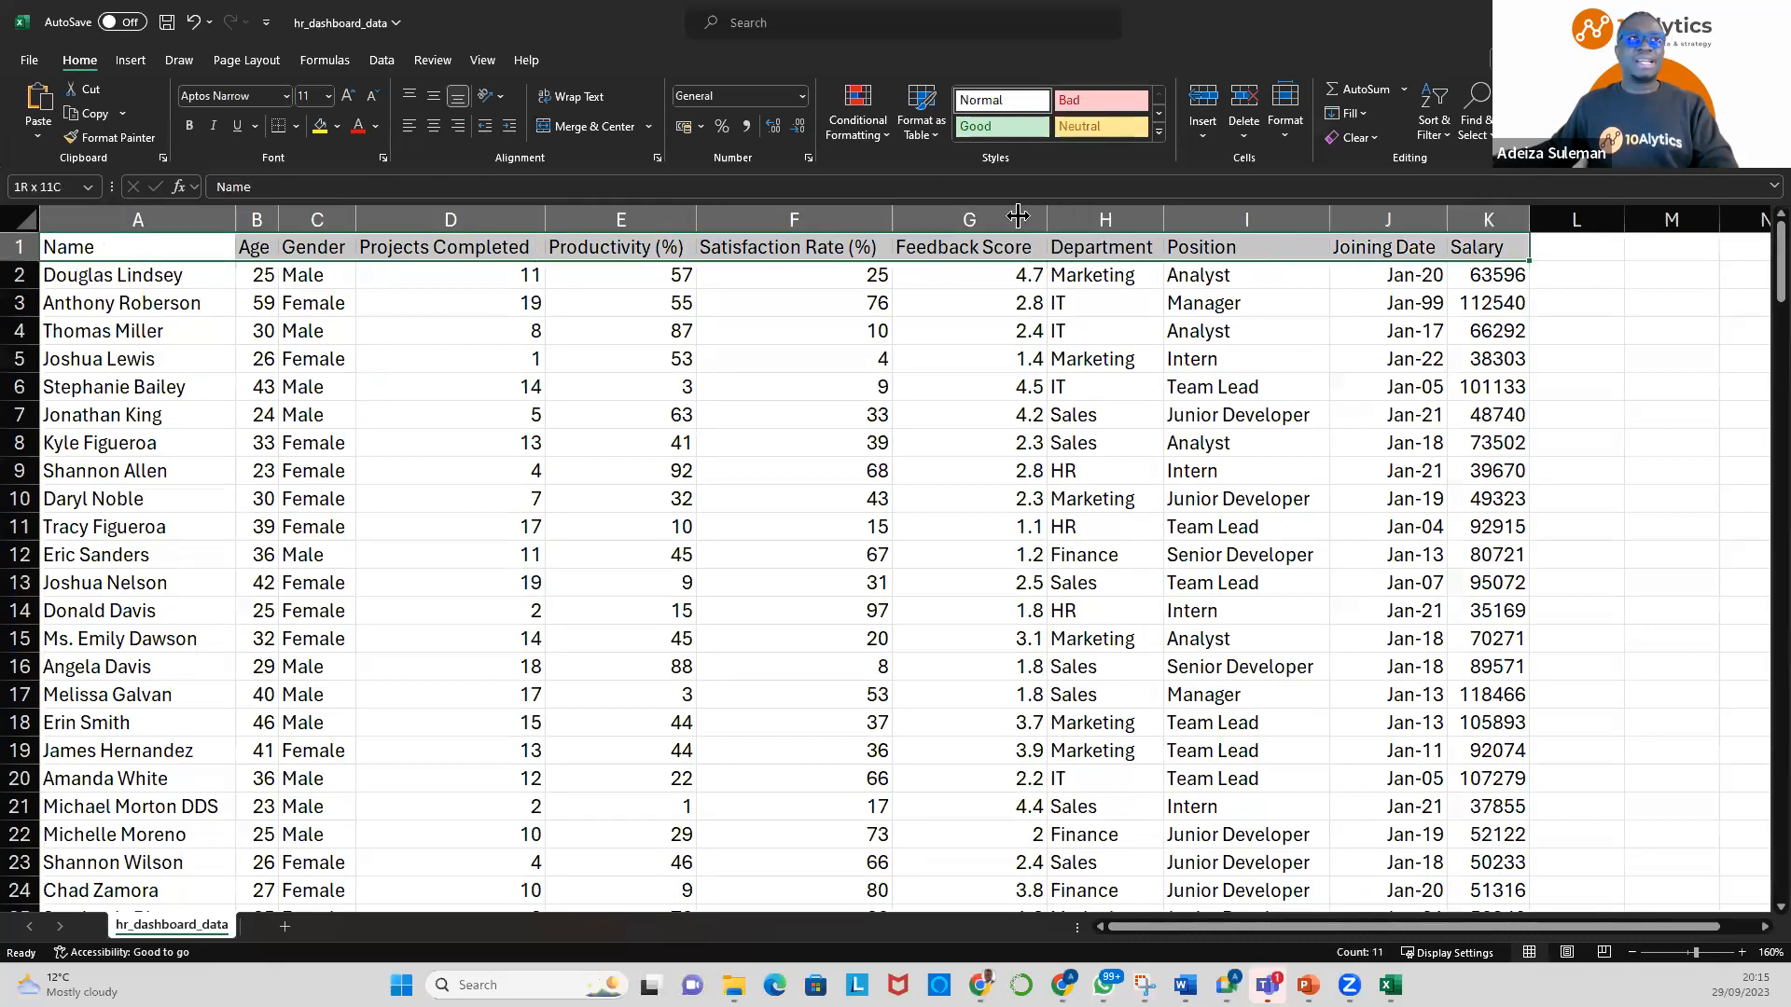
click(189, 129)
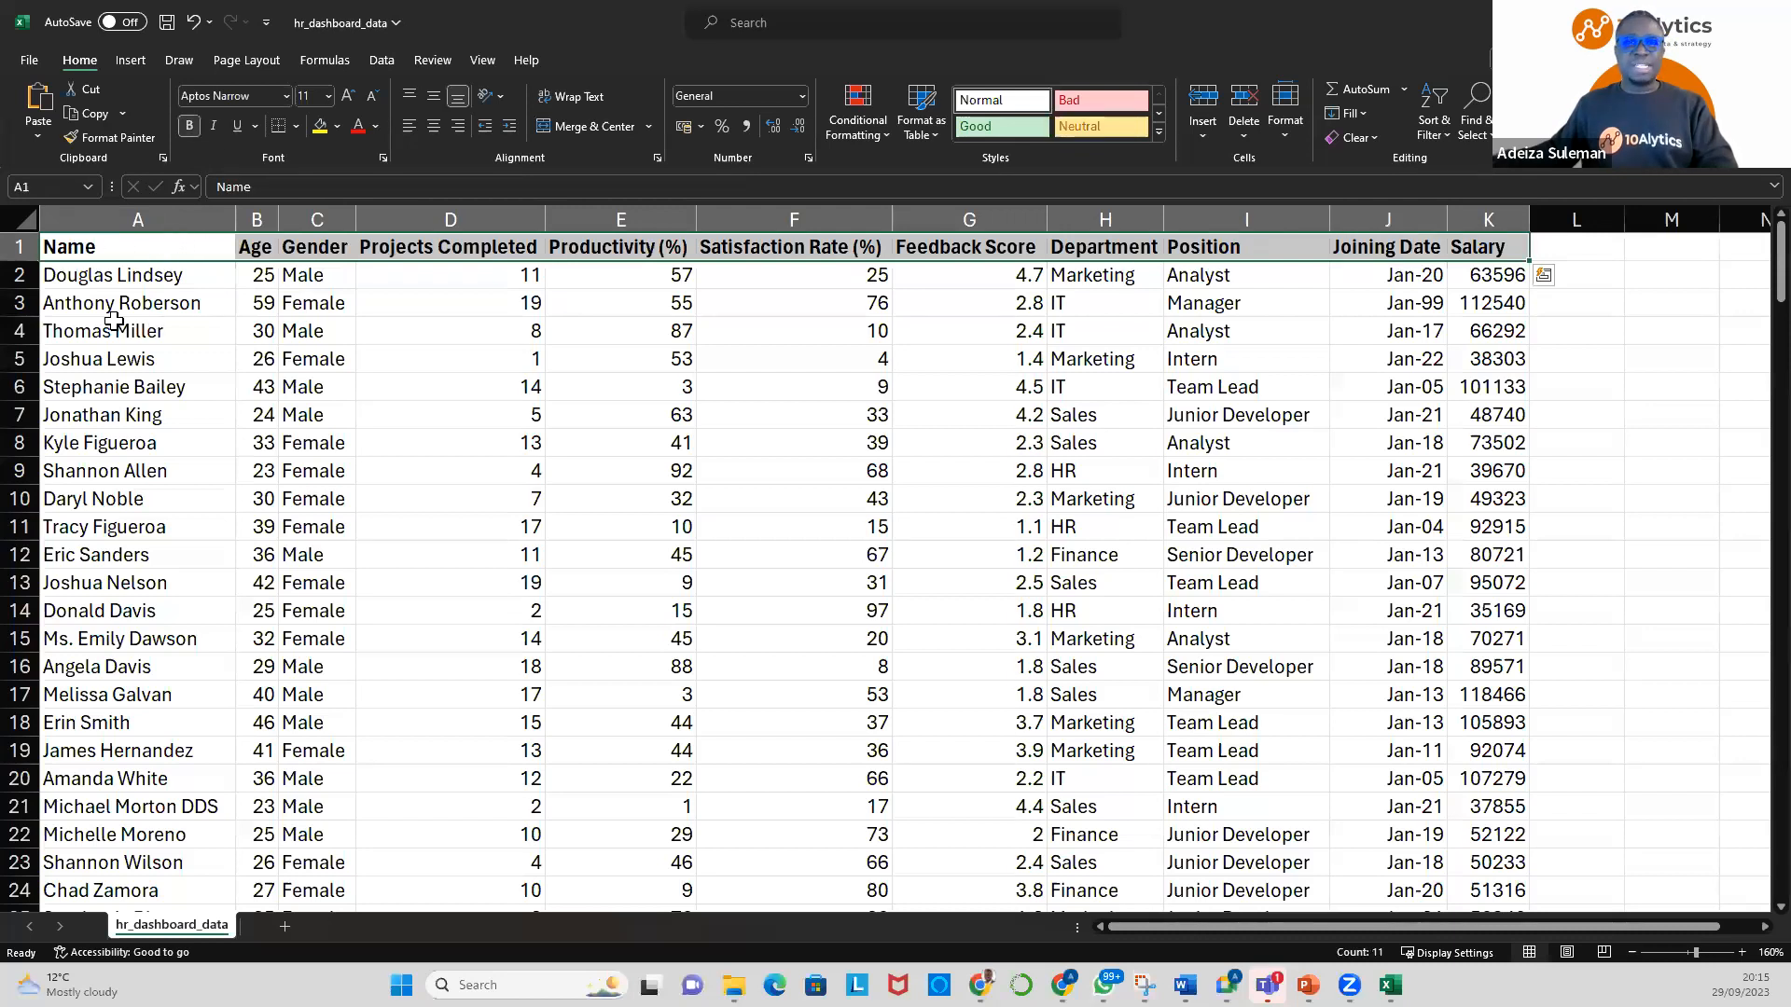
Examine the Name, Age, Gender and Projects Completed column headings of the employee table
click(138, 250)
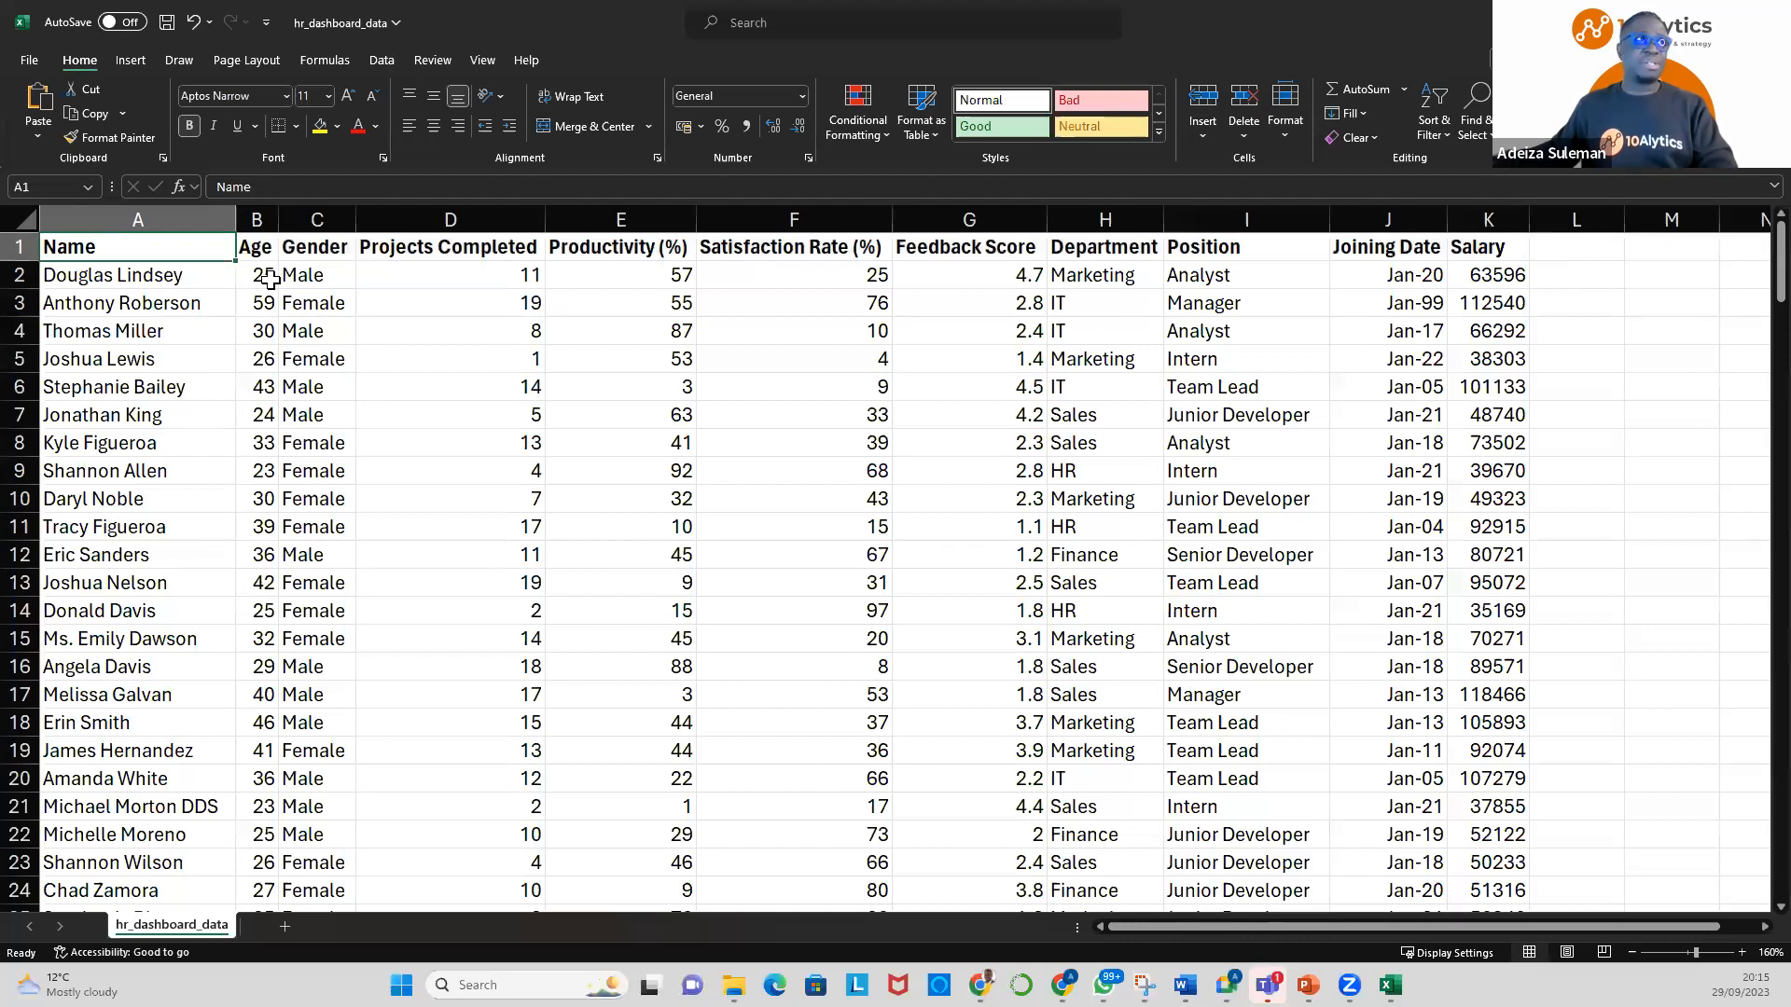
click(252, 249)
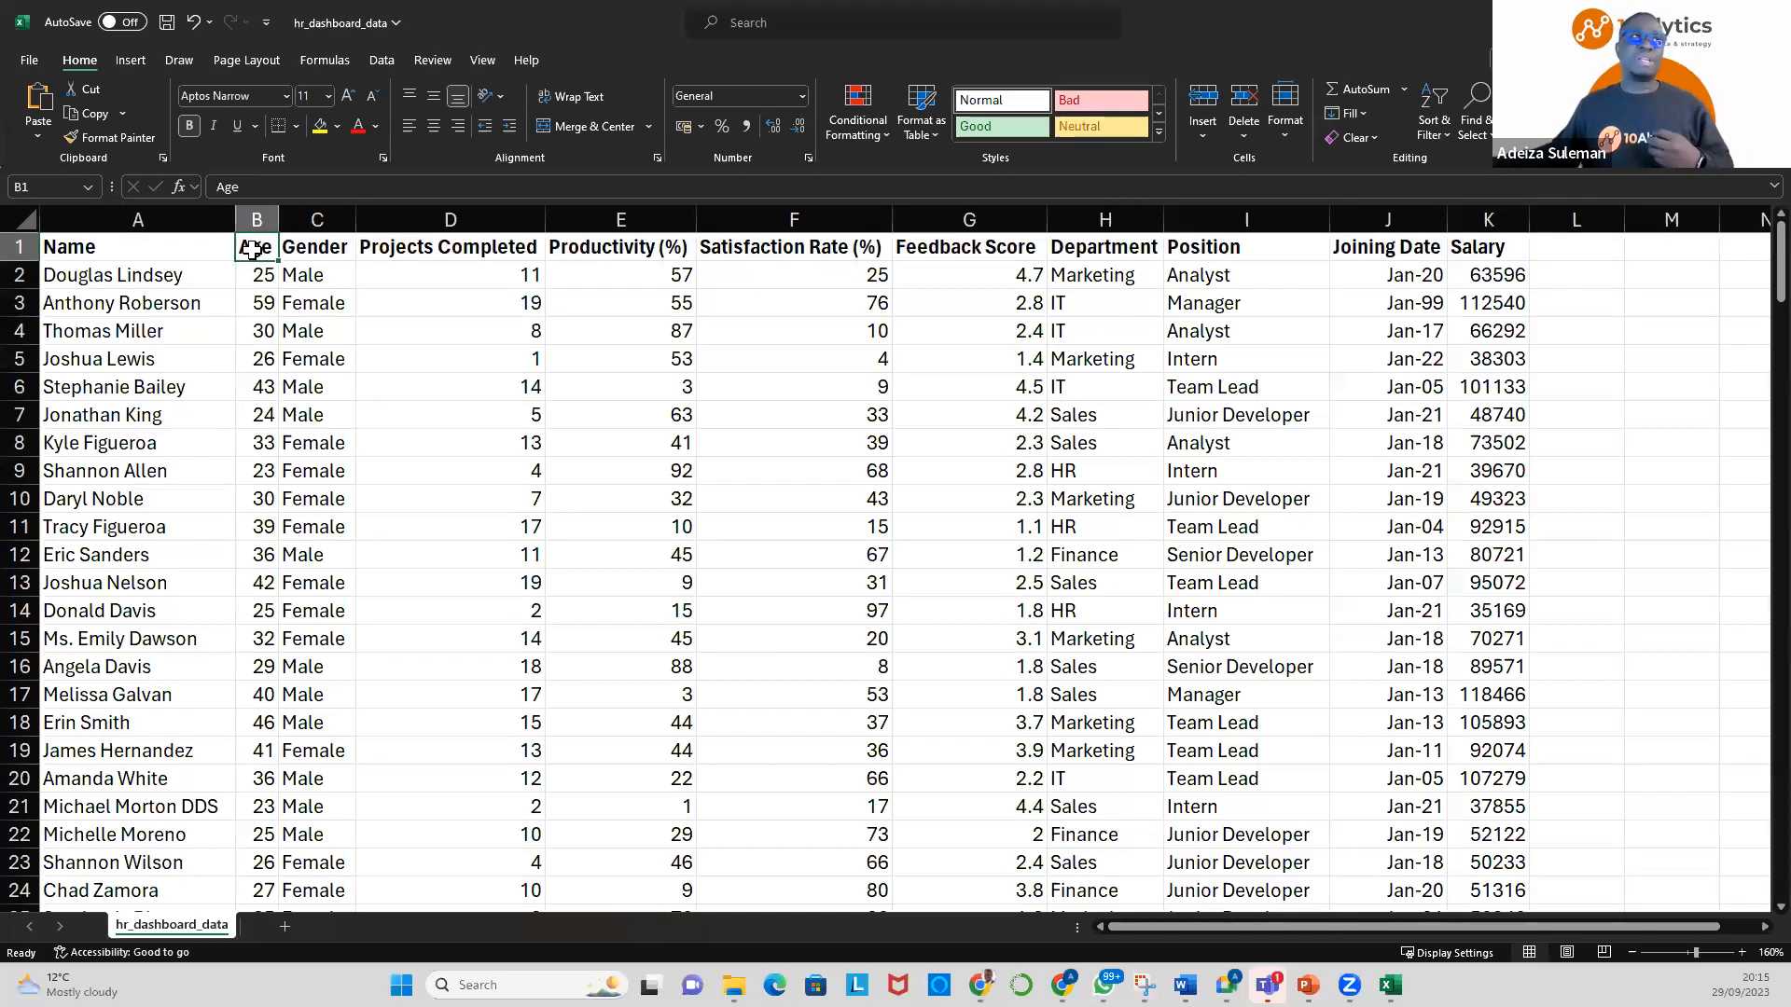
click(319, 247)
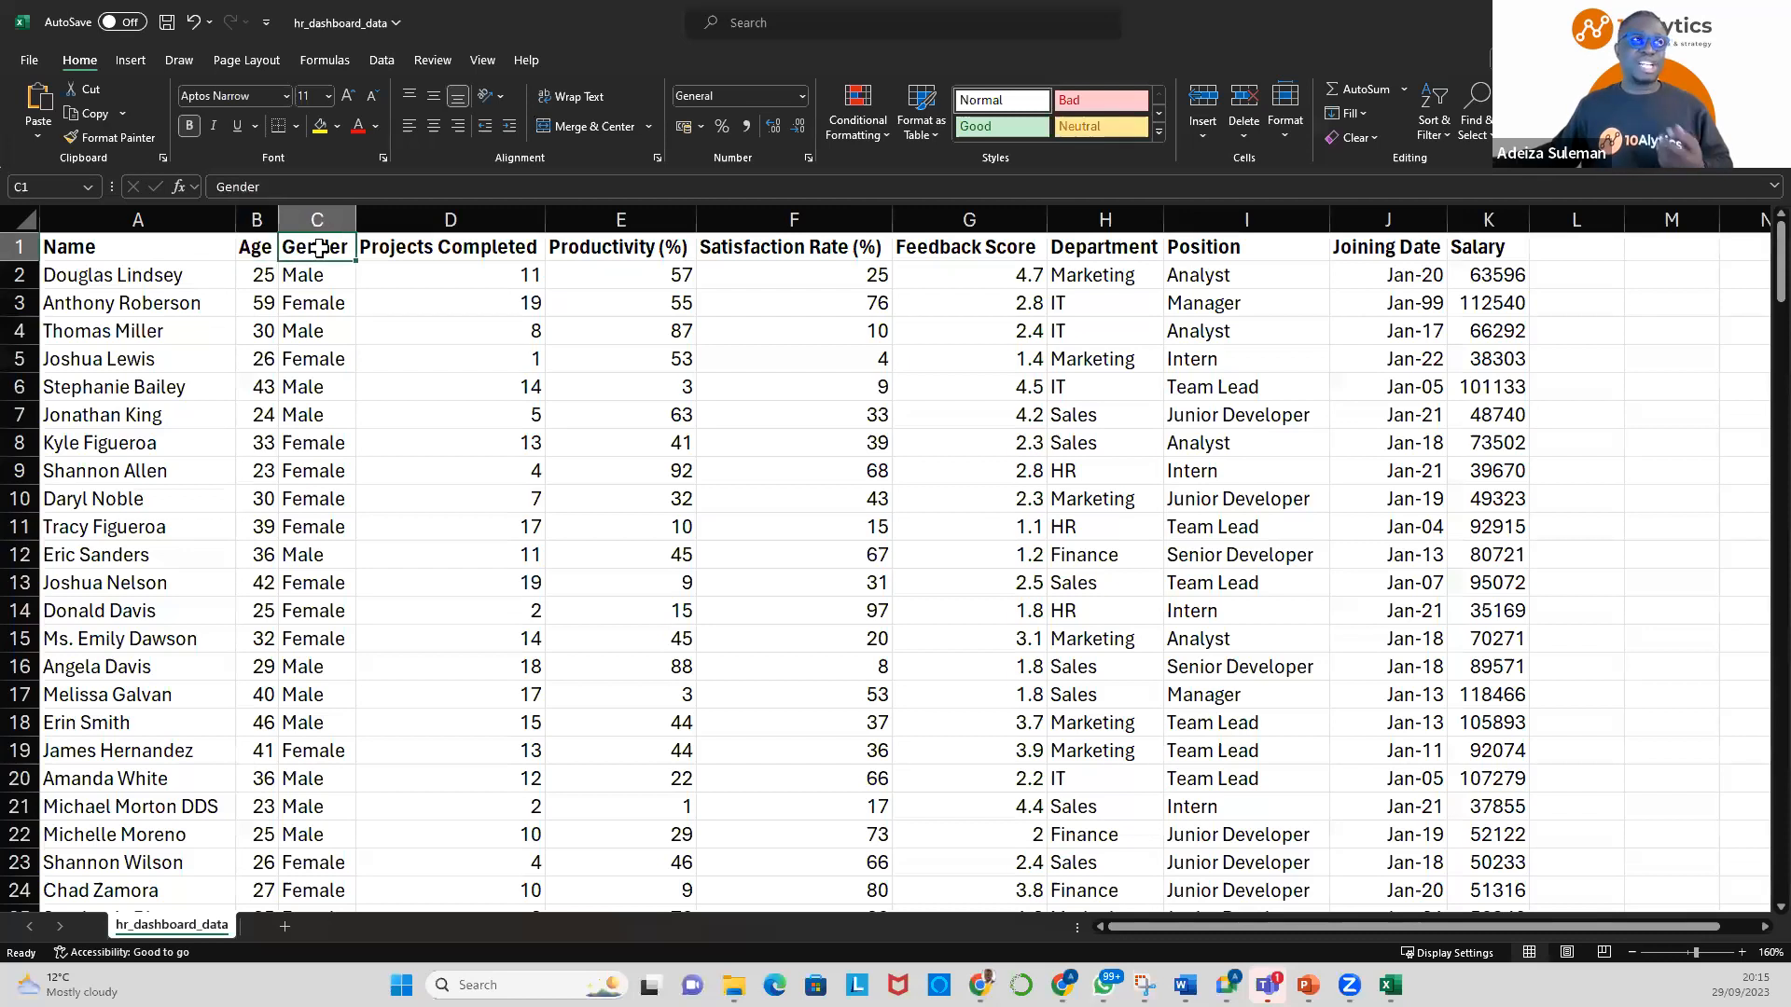
click(485, 247)
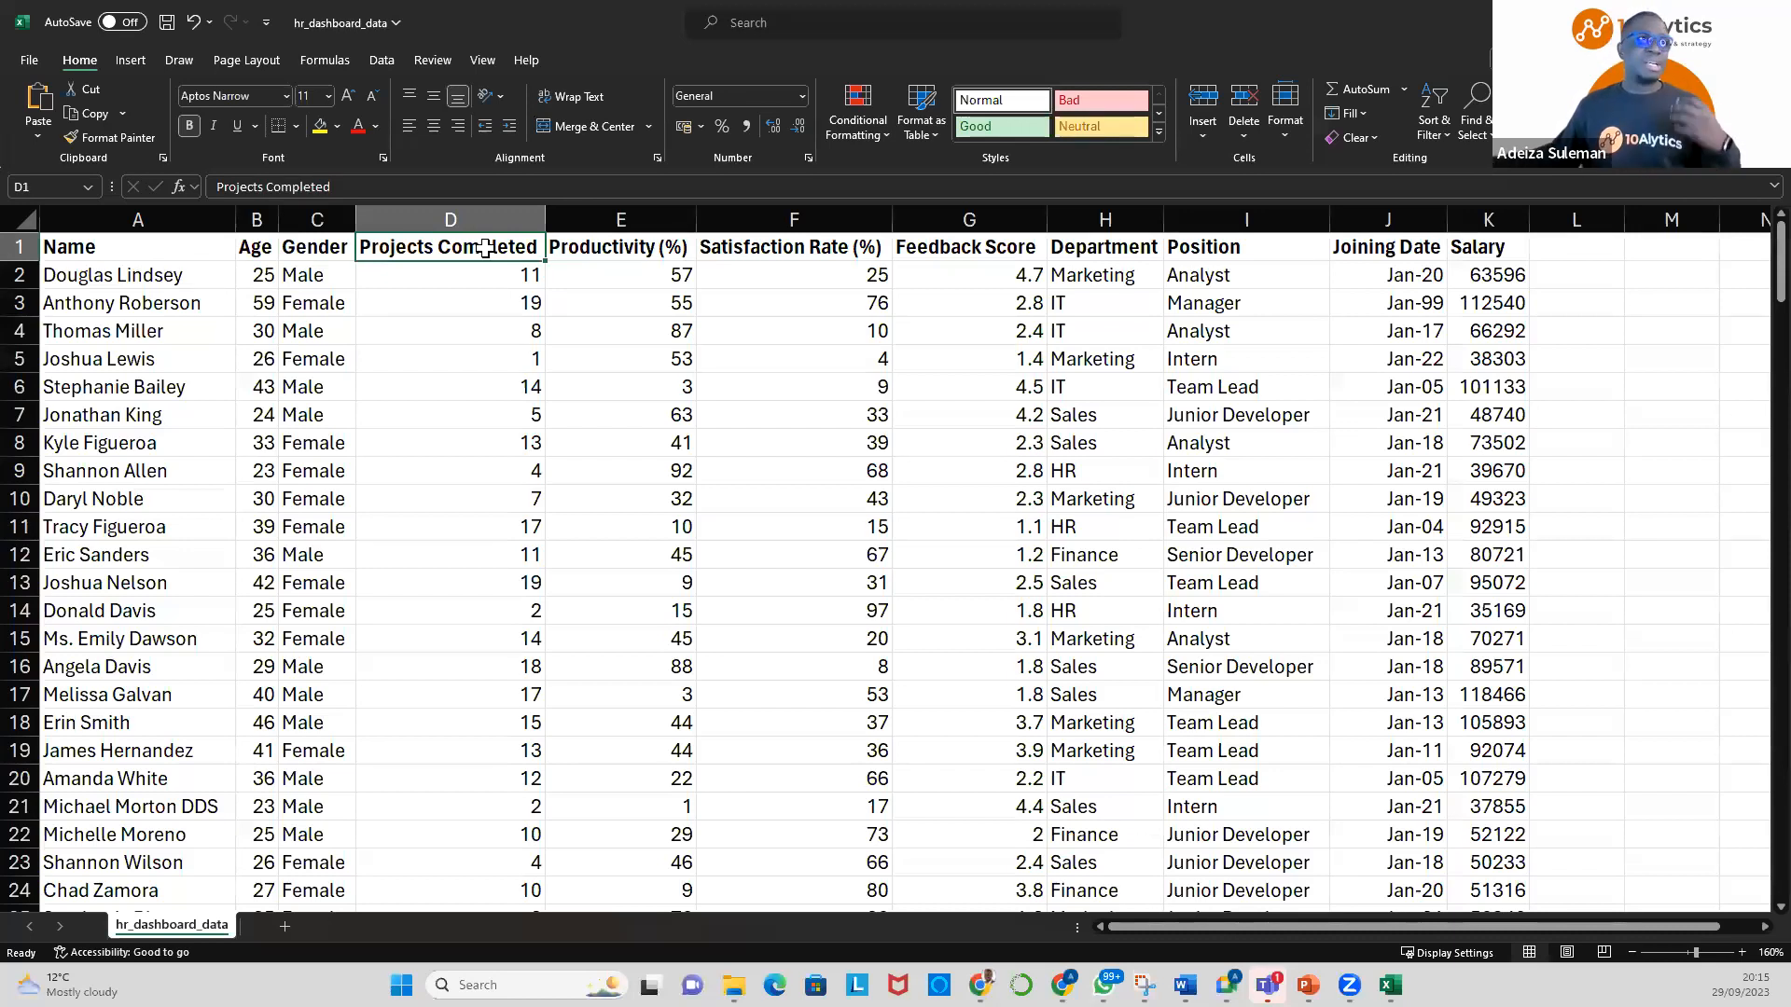
Examine the first employee's record in row 2, field by field from Name through Salary
click(504, 278)
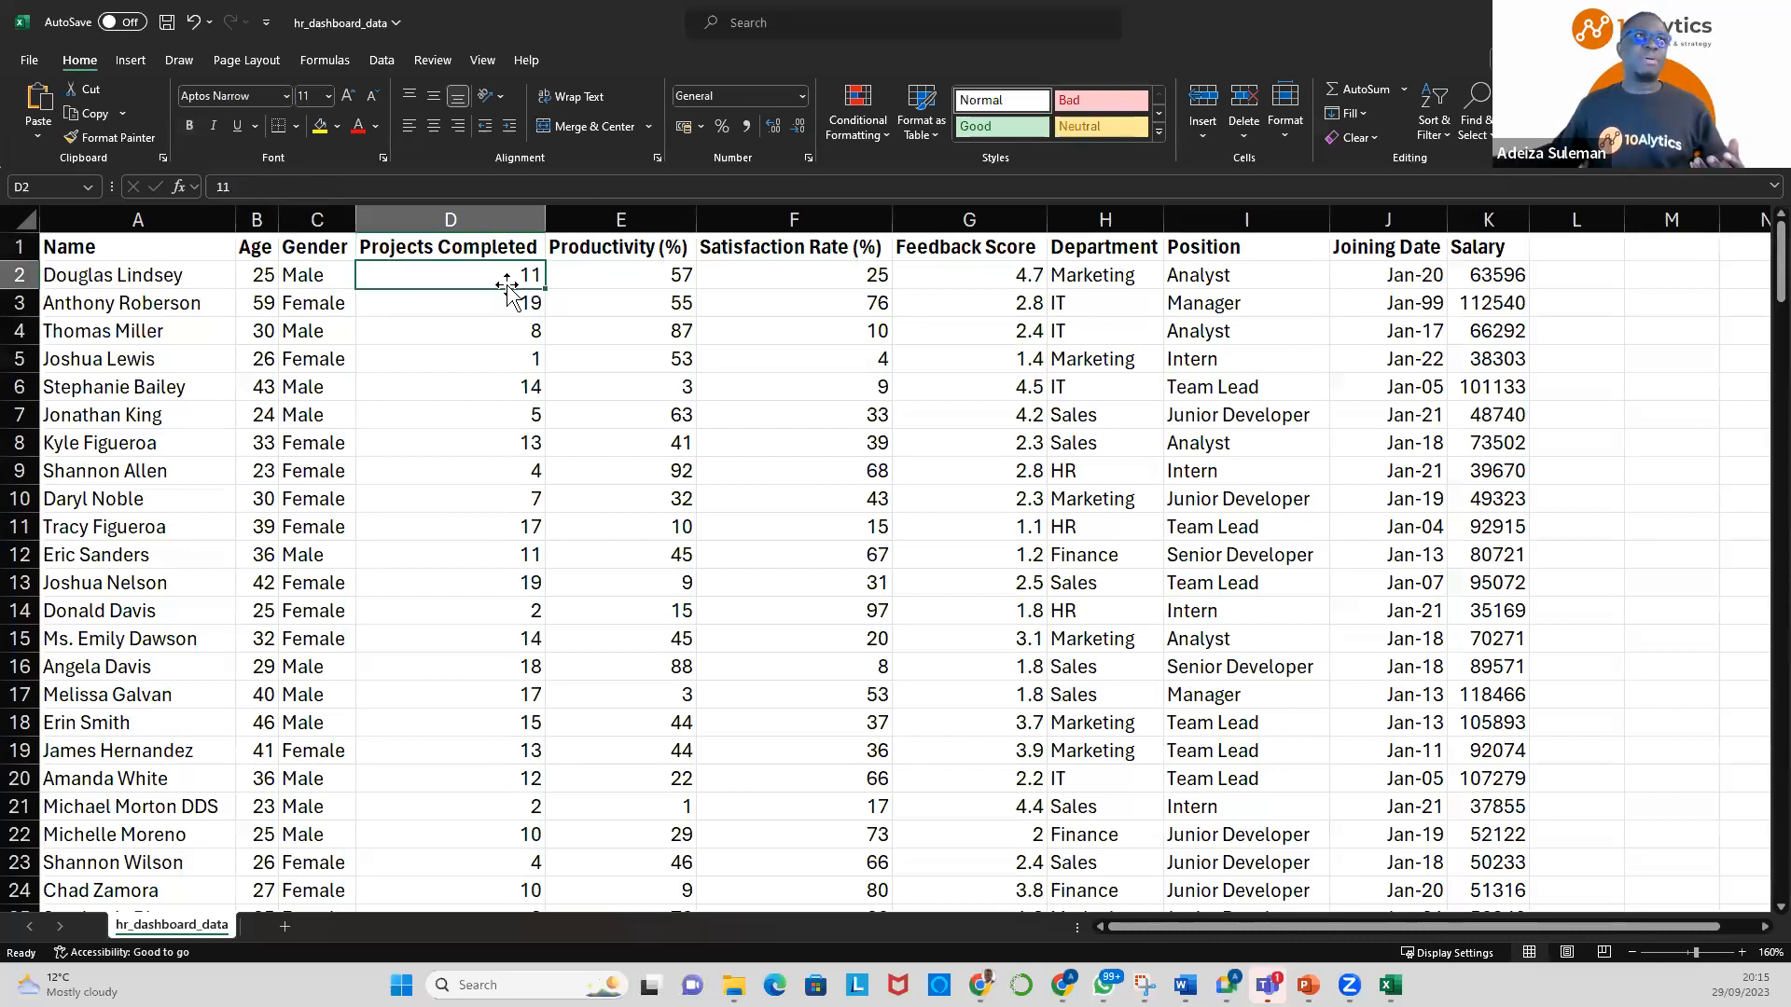
click(138, 278)
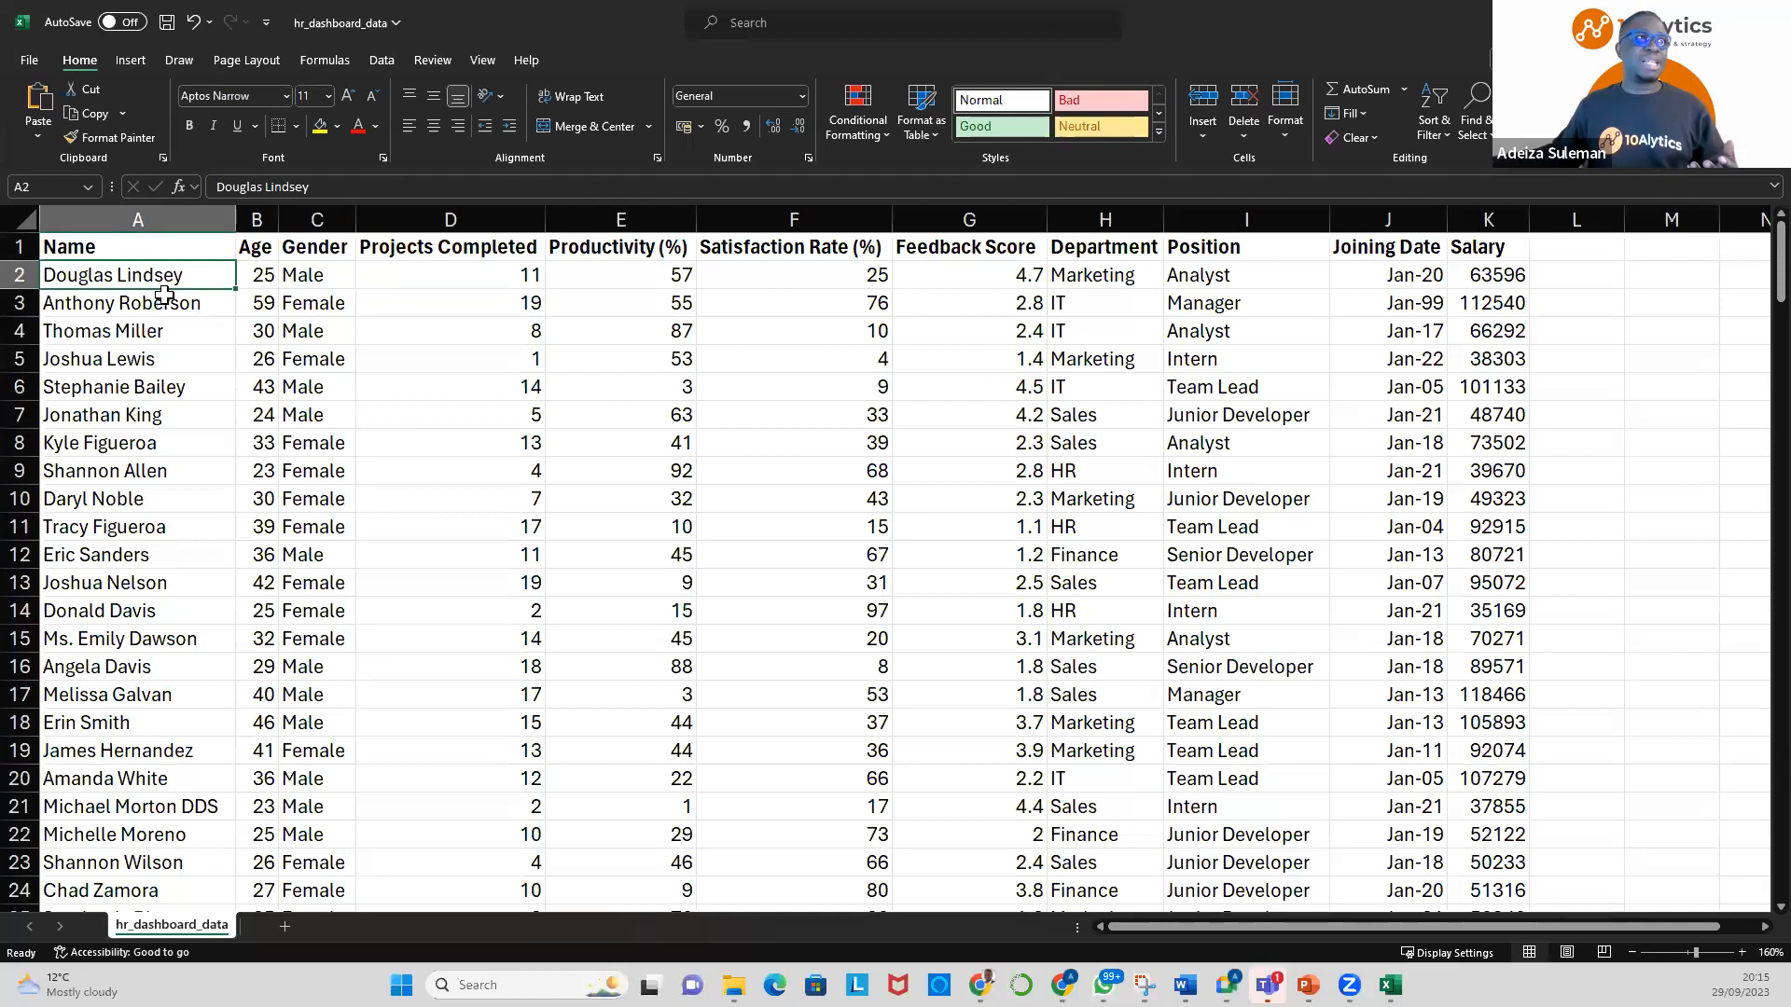
click(246, 278)
click(317, 275)
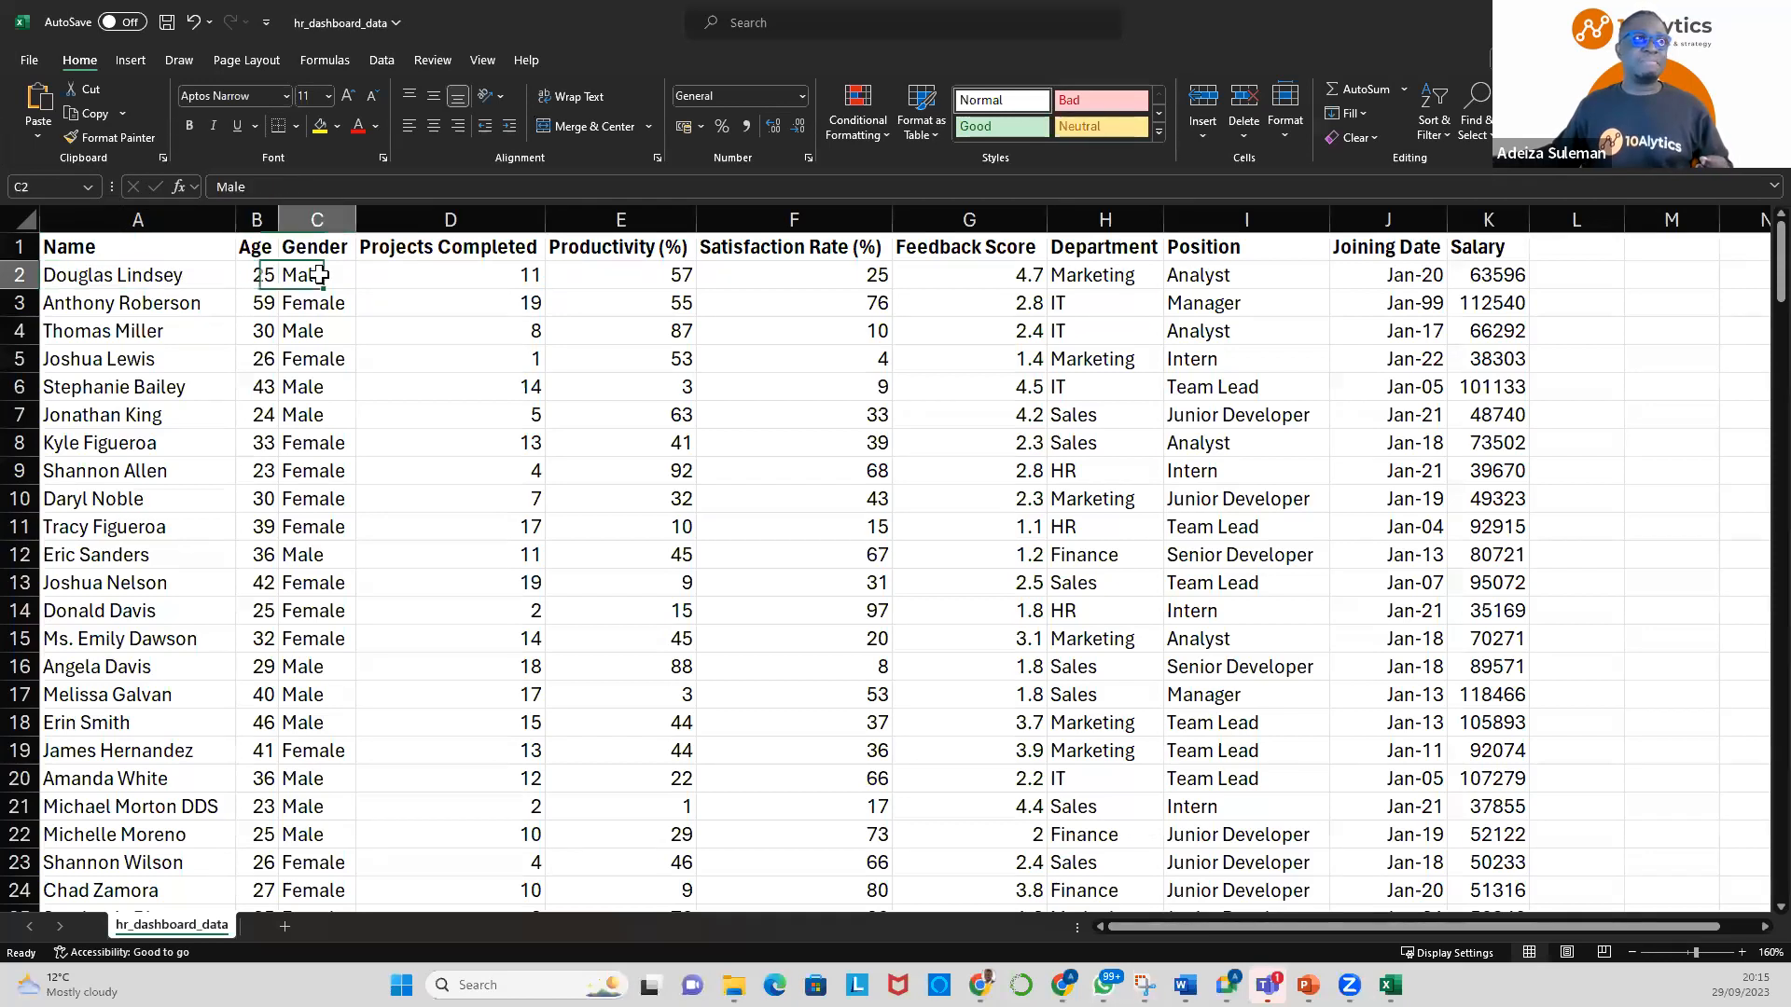
click(405, 277)
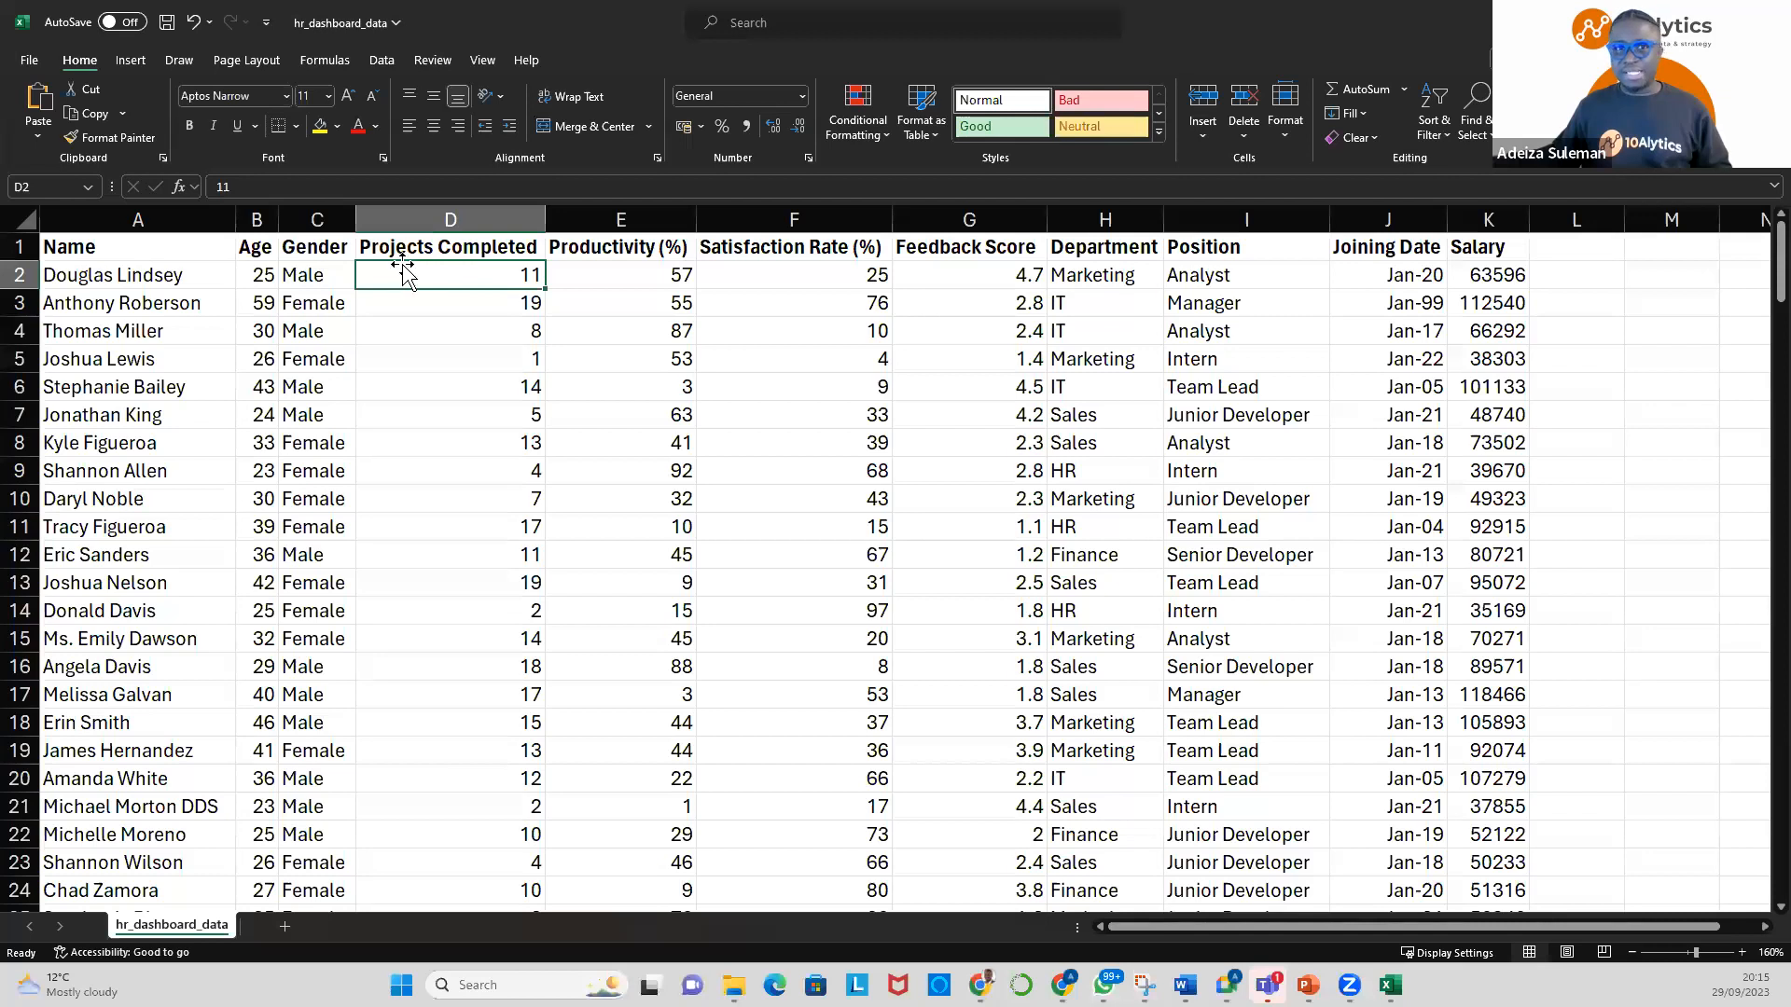
click(618, 269)
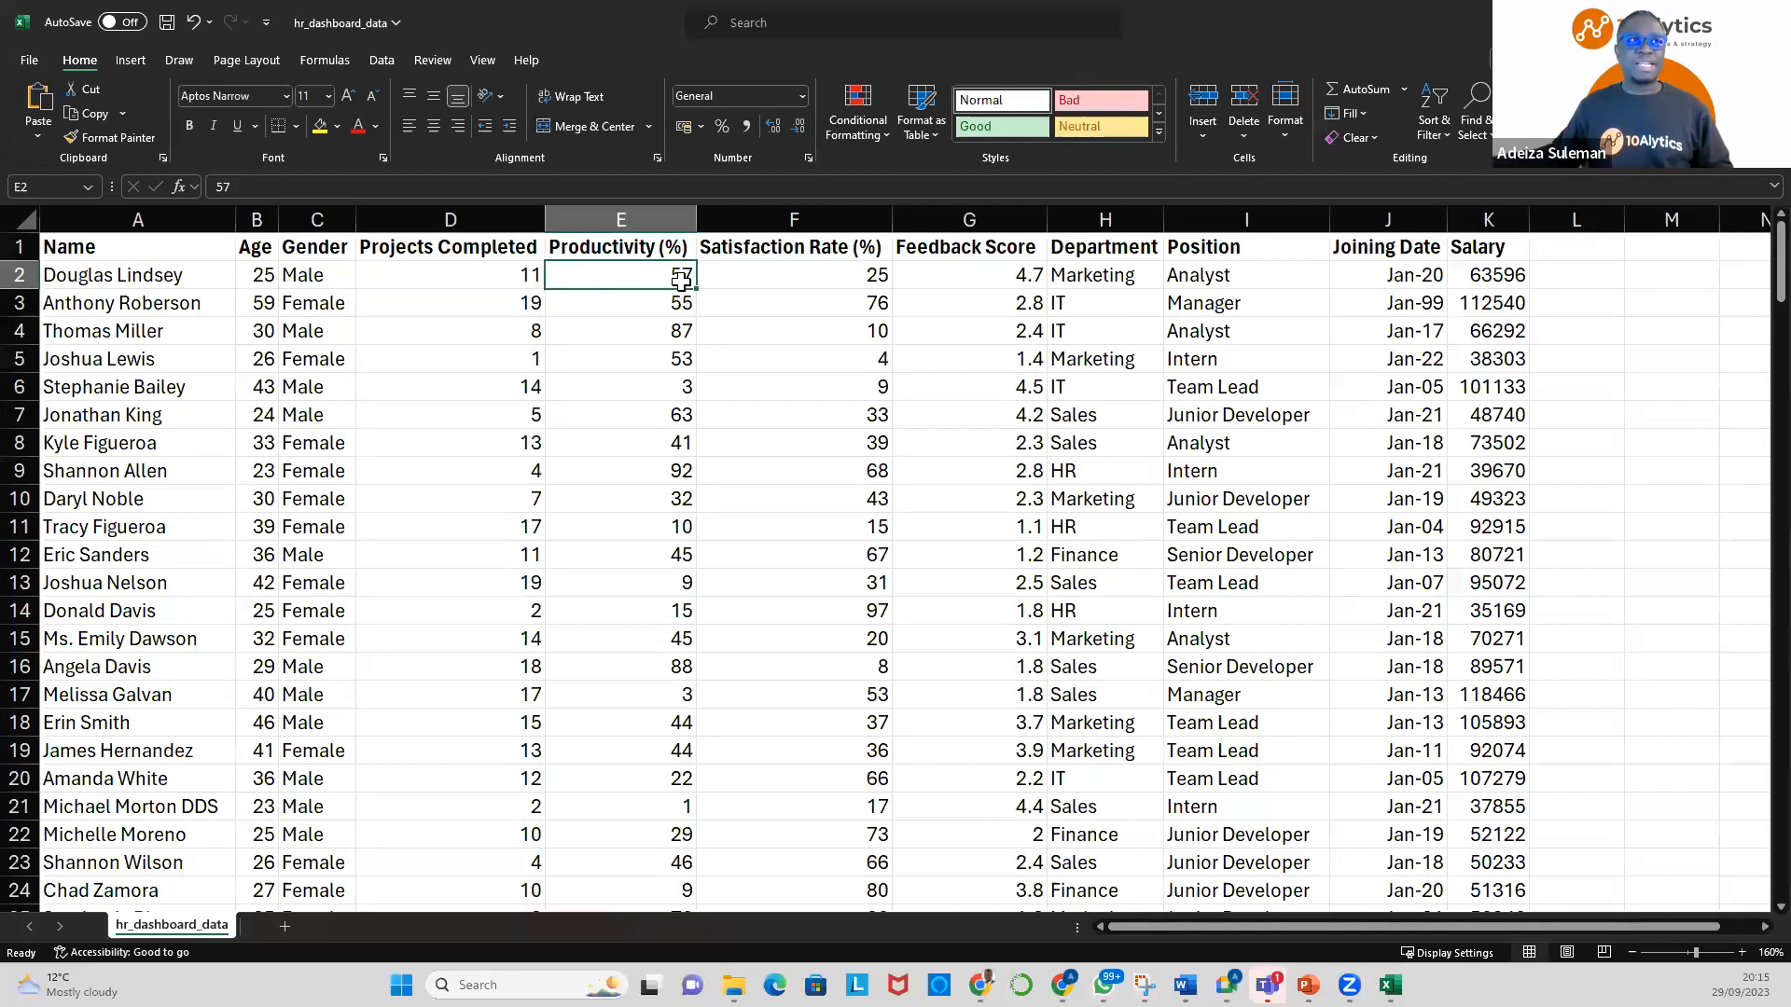
click(795, 270)
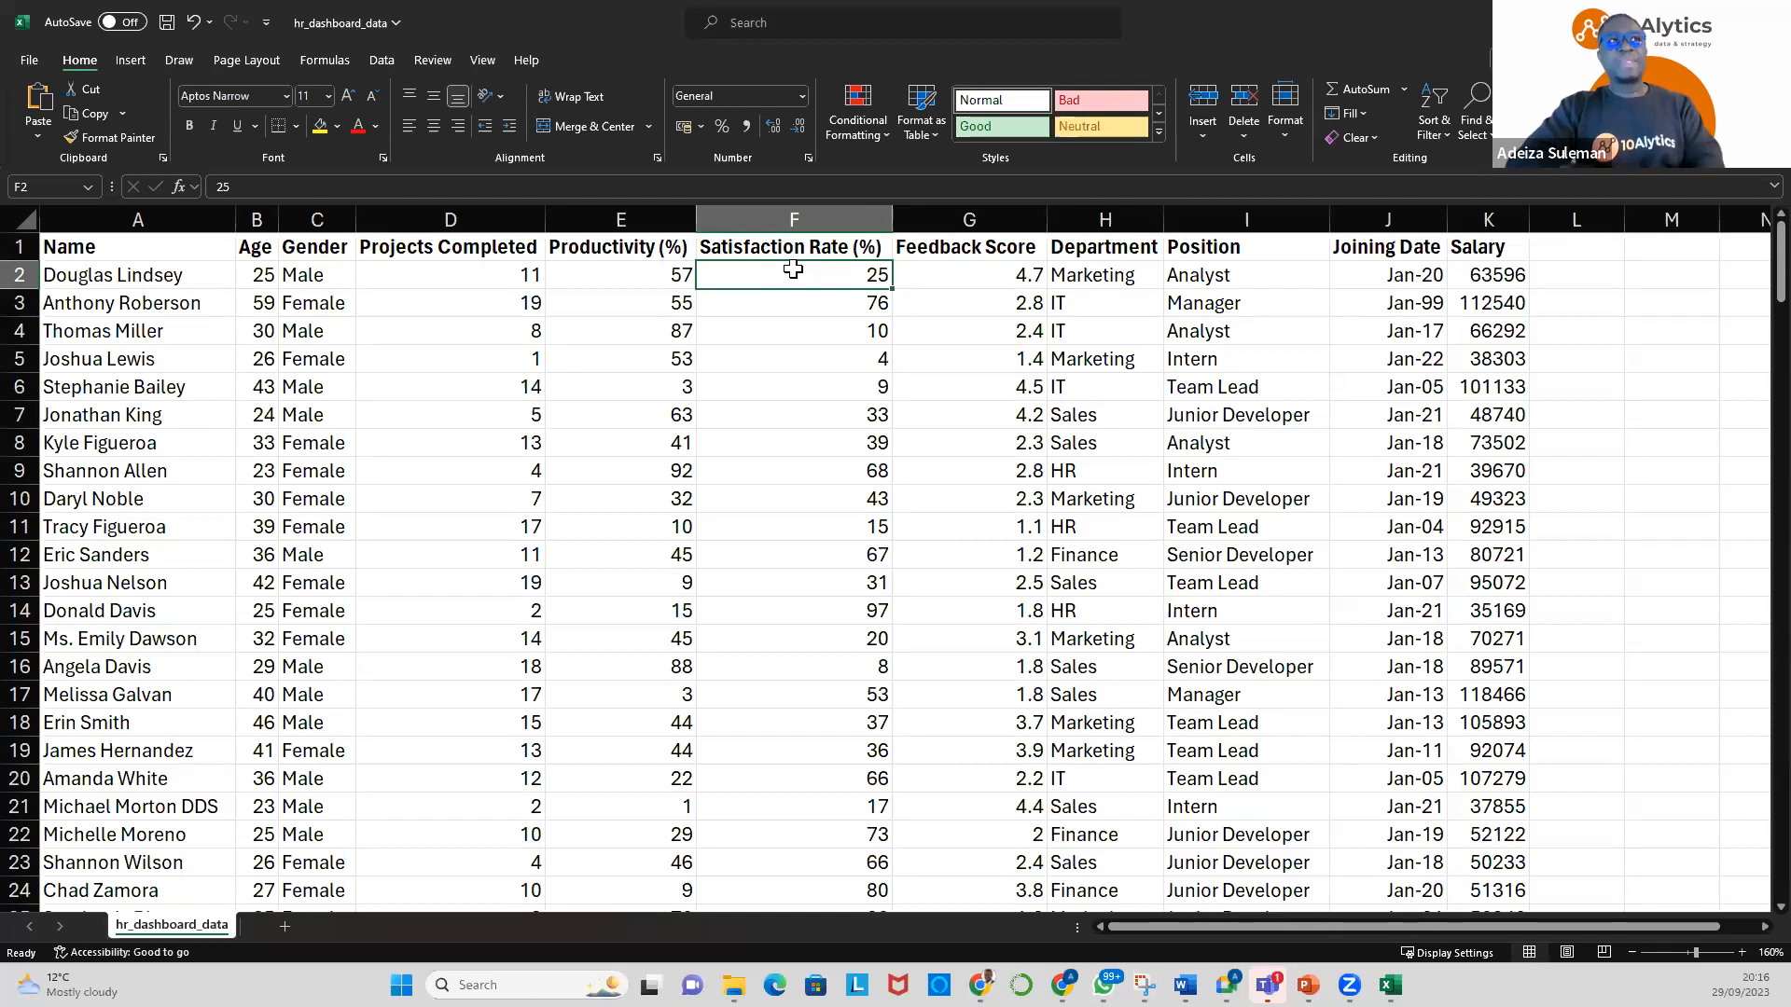
click(921, 268)
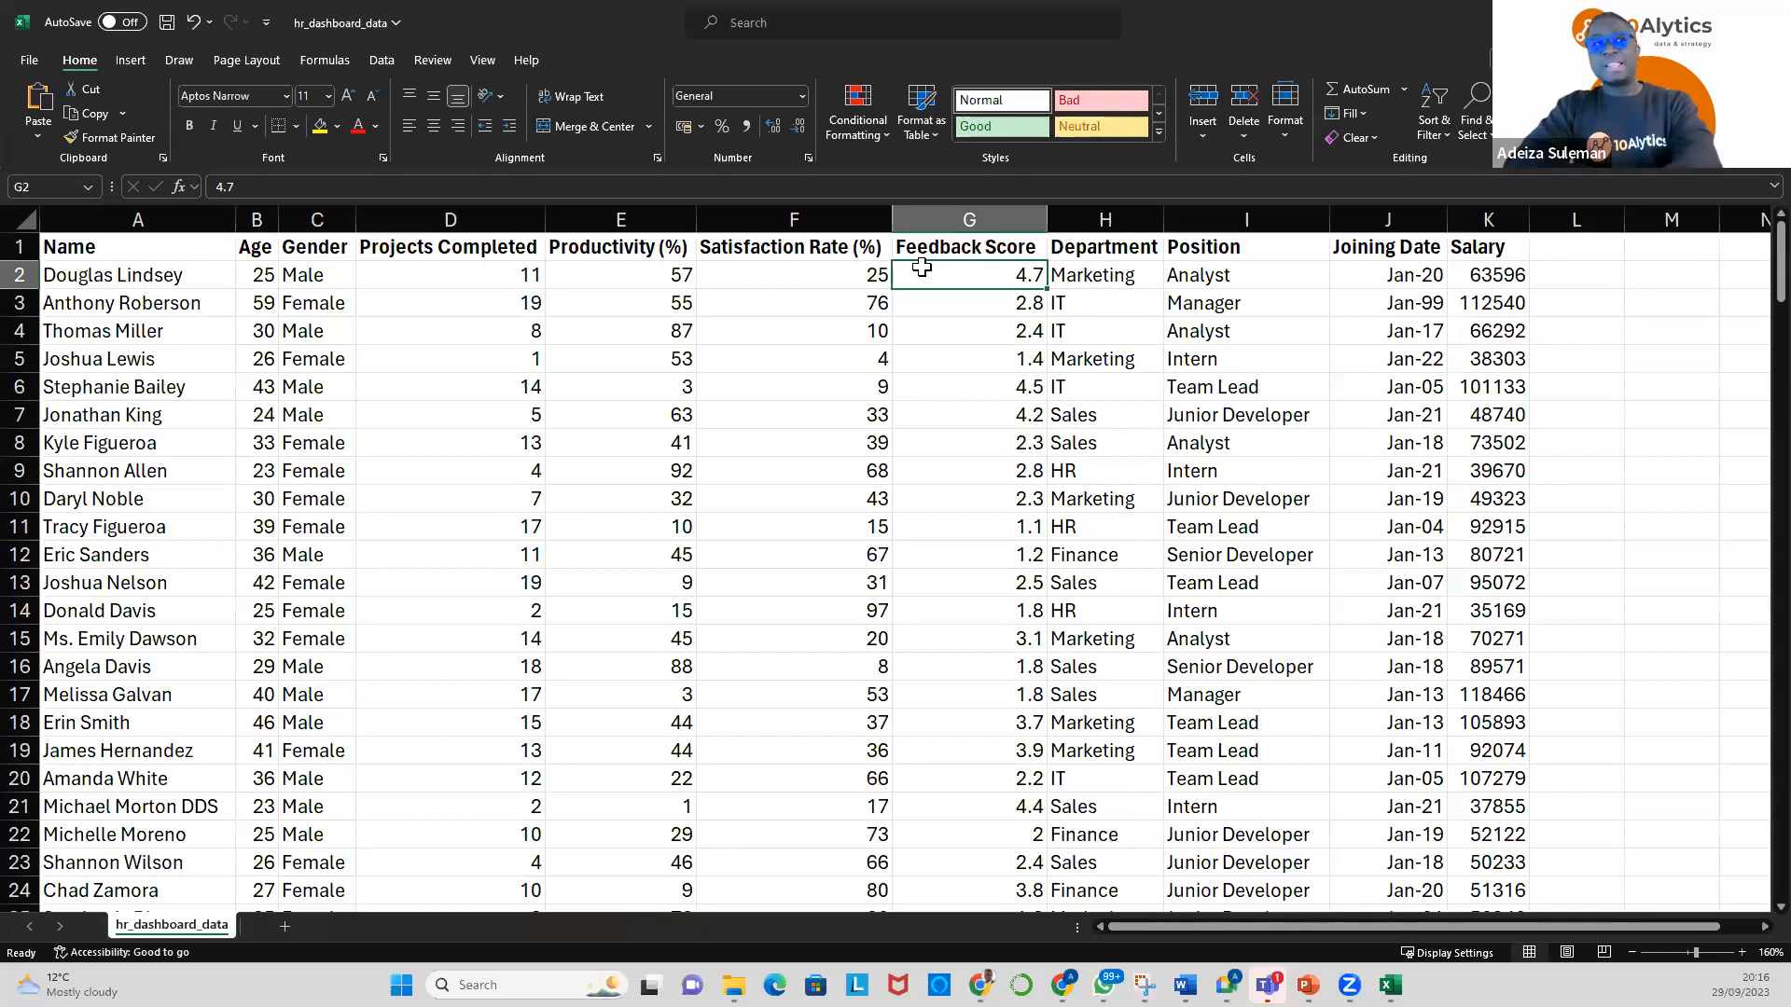
key(Right)
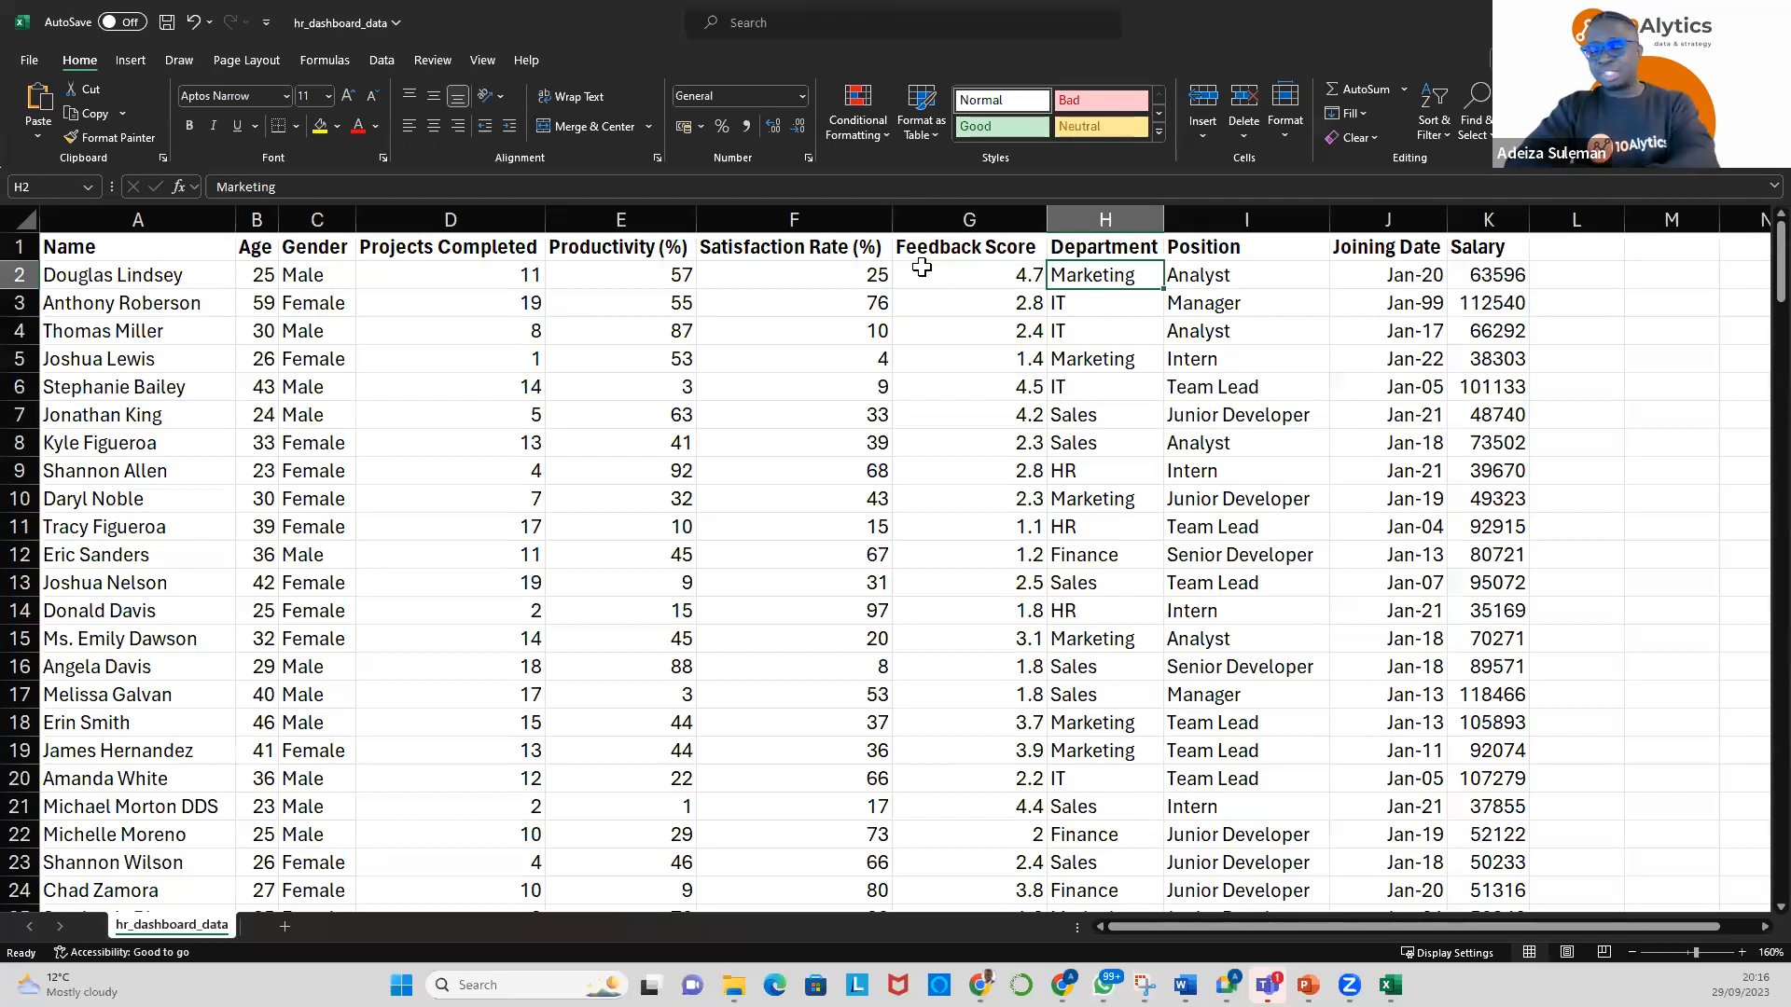
key(Right)
key(Right)
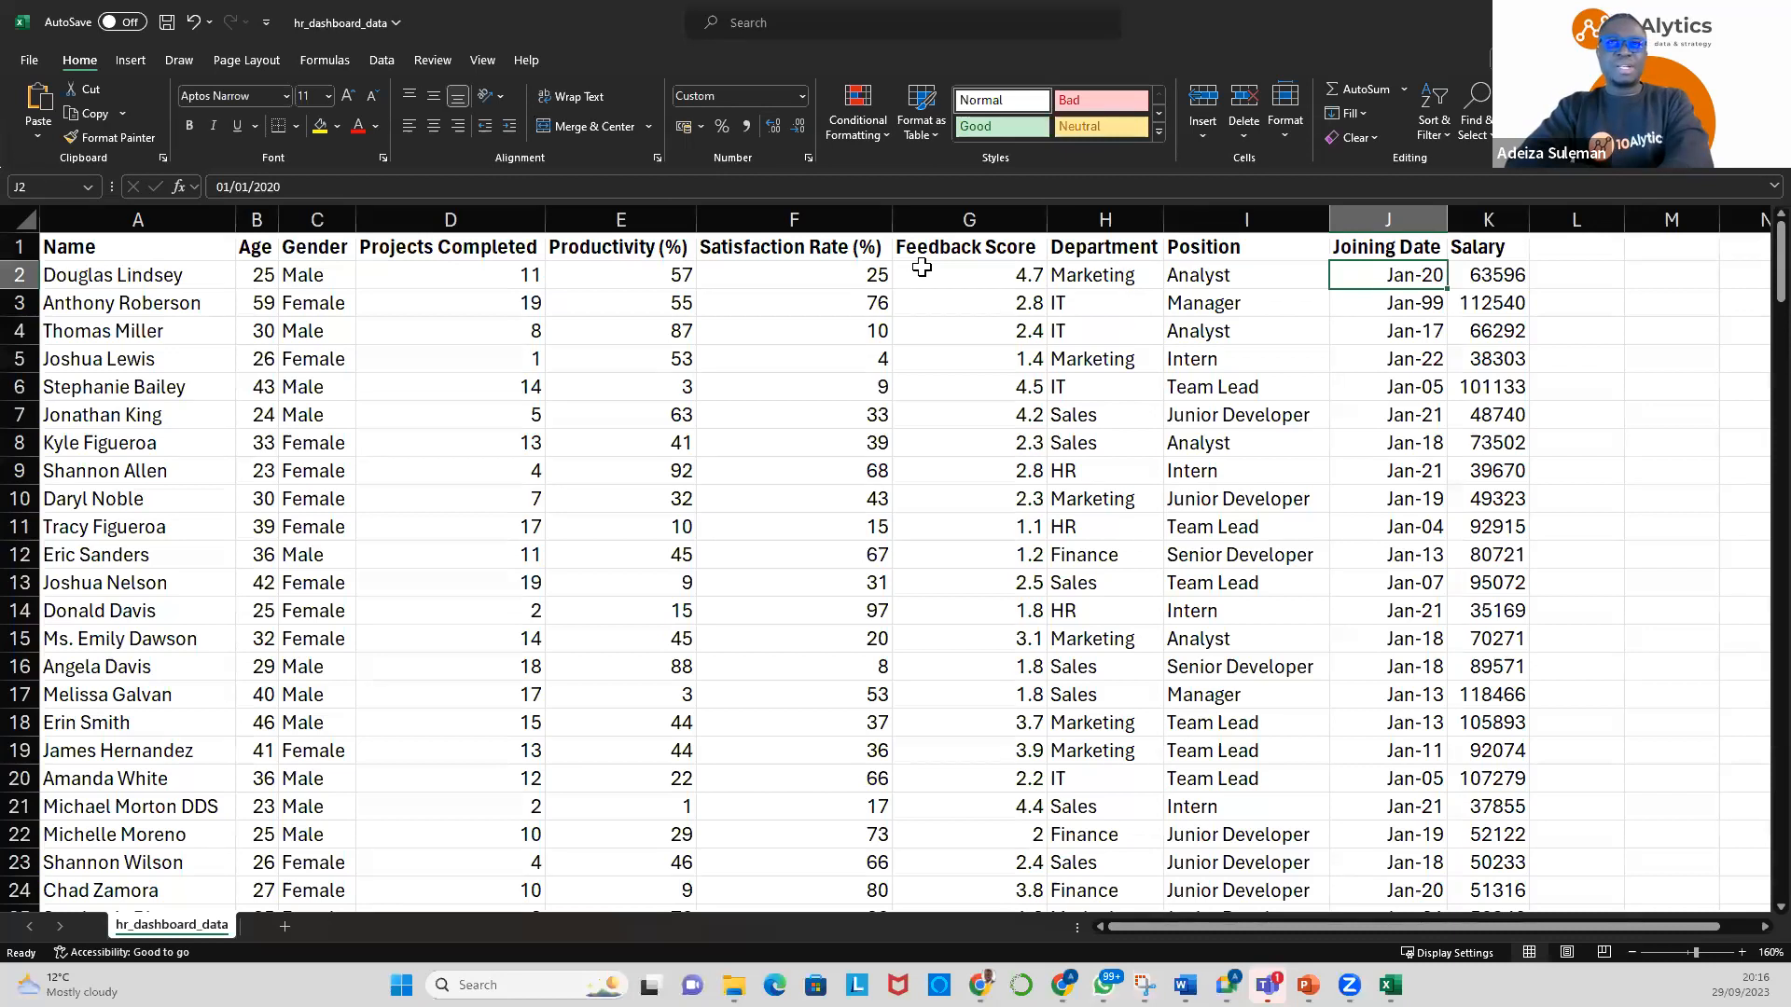
key(Right)
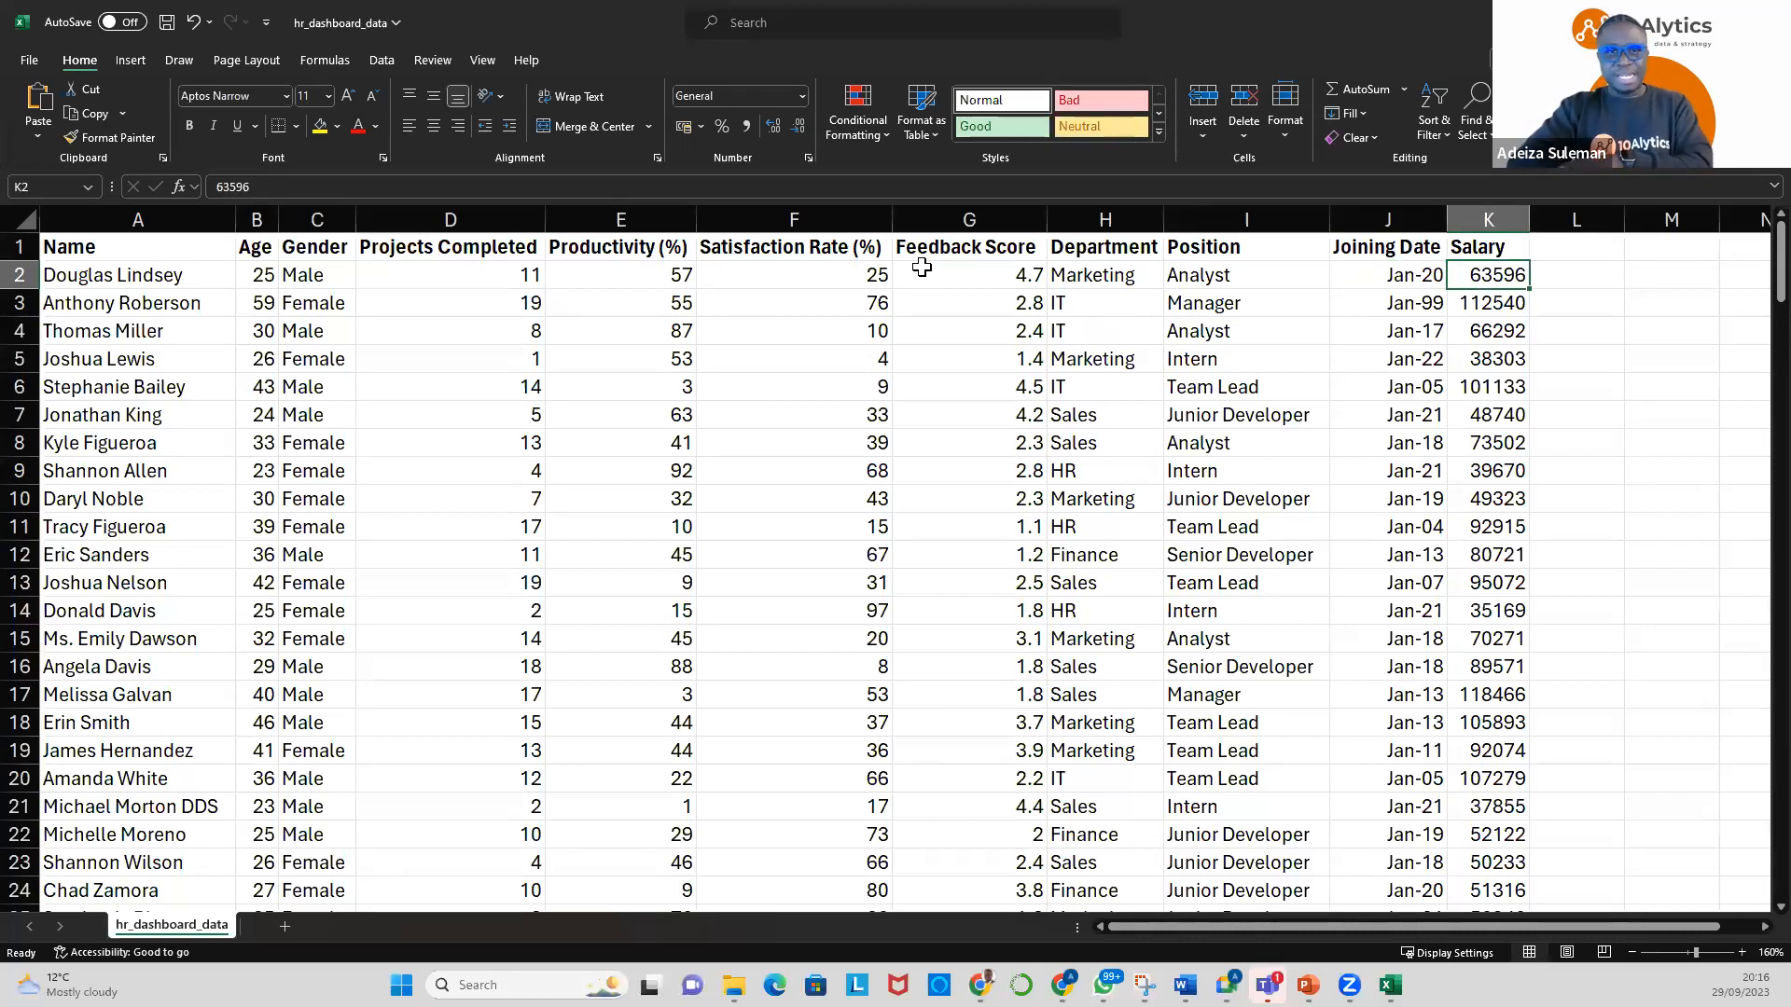
Return to the Name heading in A1, and examine the Feedback Score field and the Department, Position, Joining Date and Salary headings
key(Left)
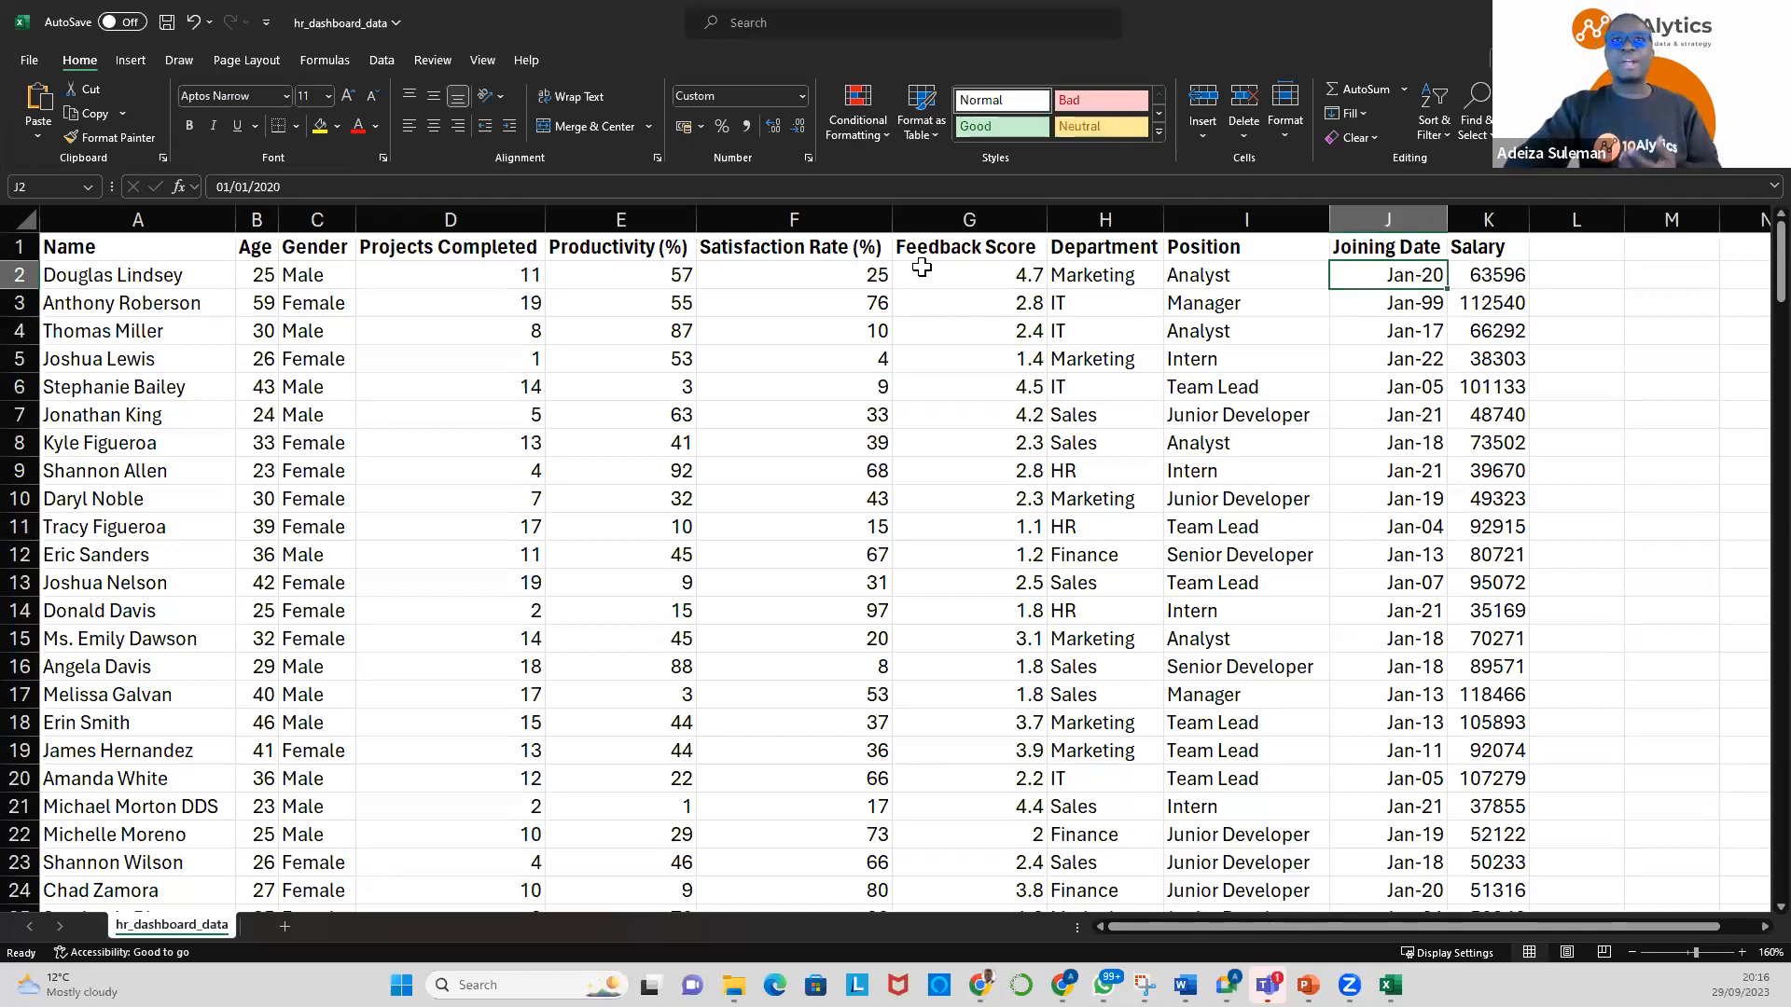
key(Left)
key(Left)
key(Left)
key(Left)
key(Left)
key(Left)
key(Left)
key(Left)
key(Left)
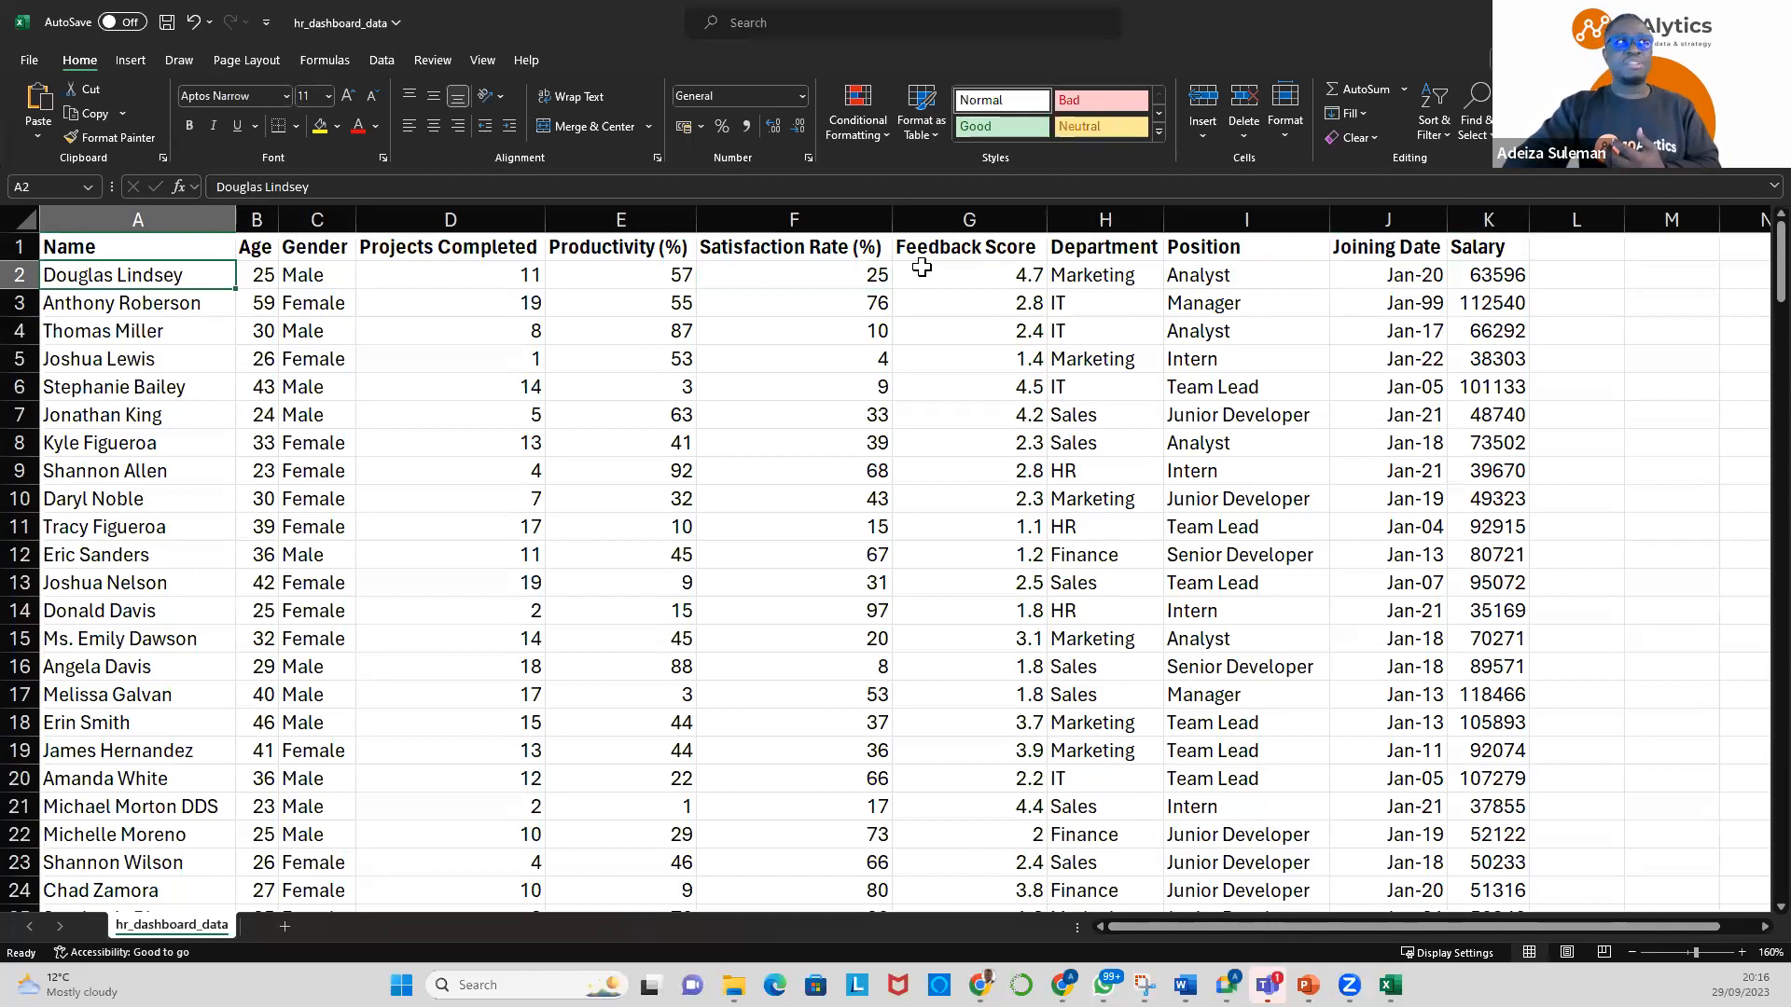
key(Up)
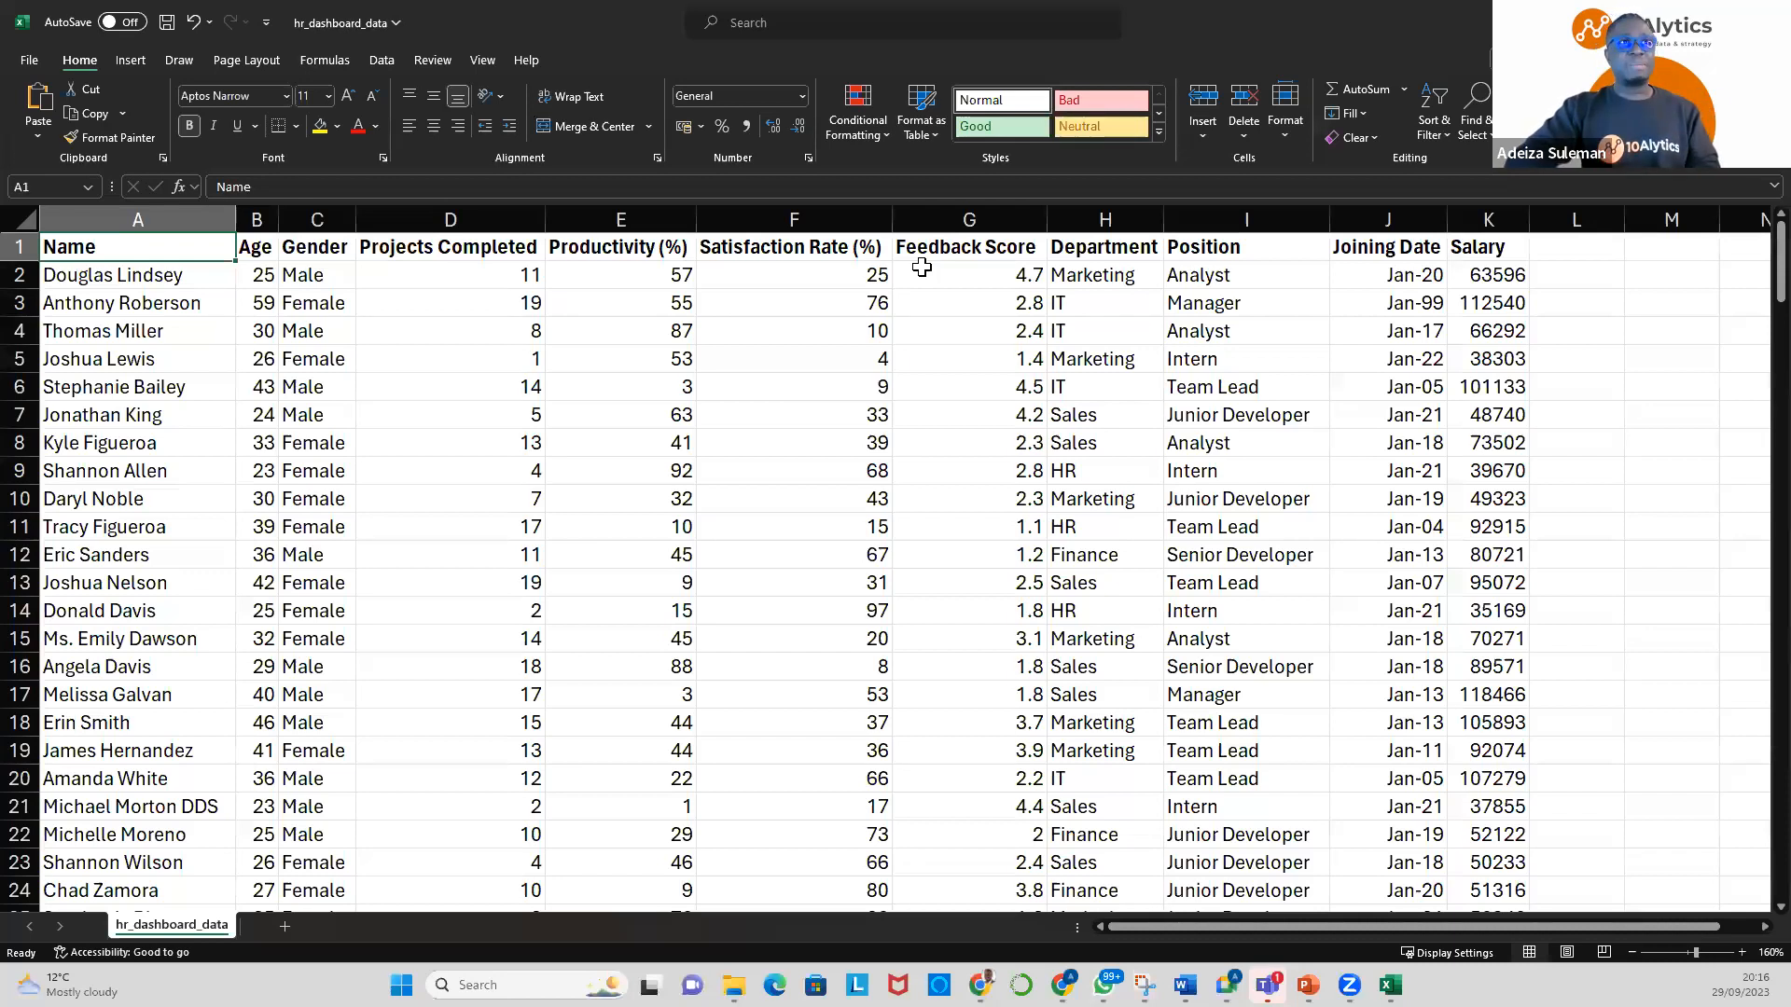
click(922, 267)
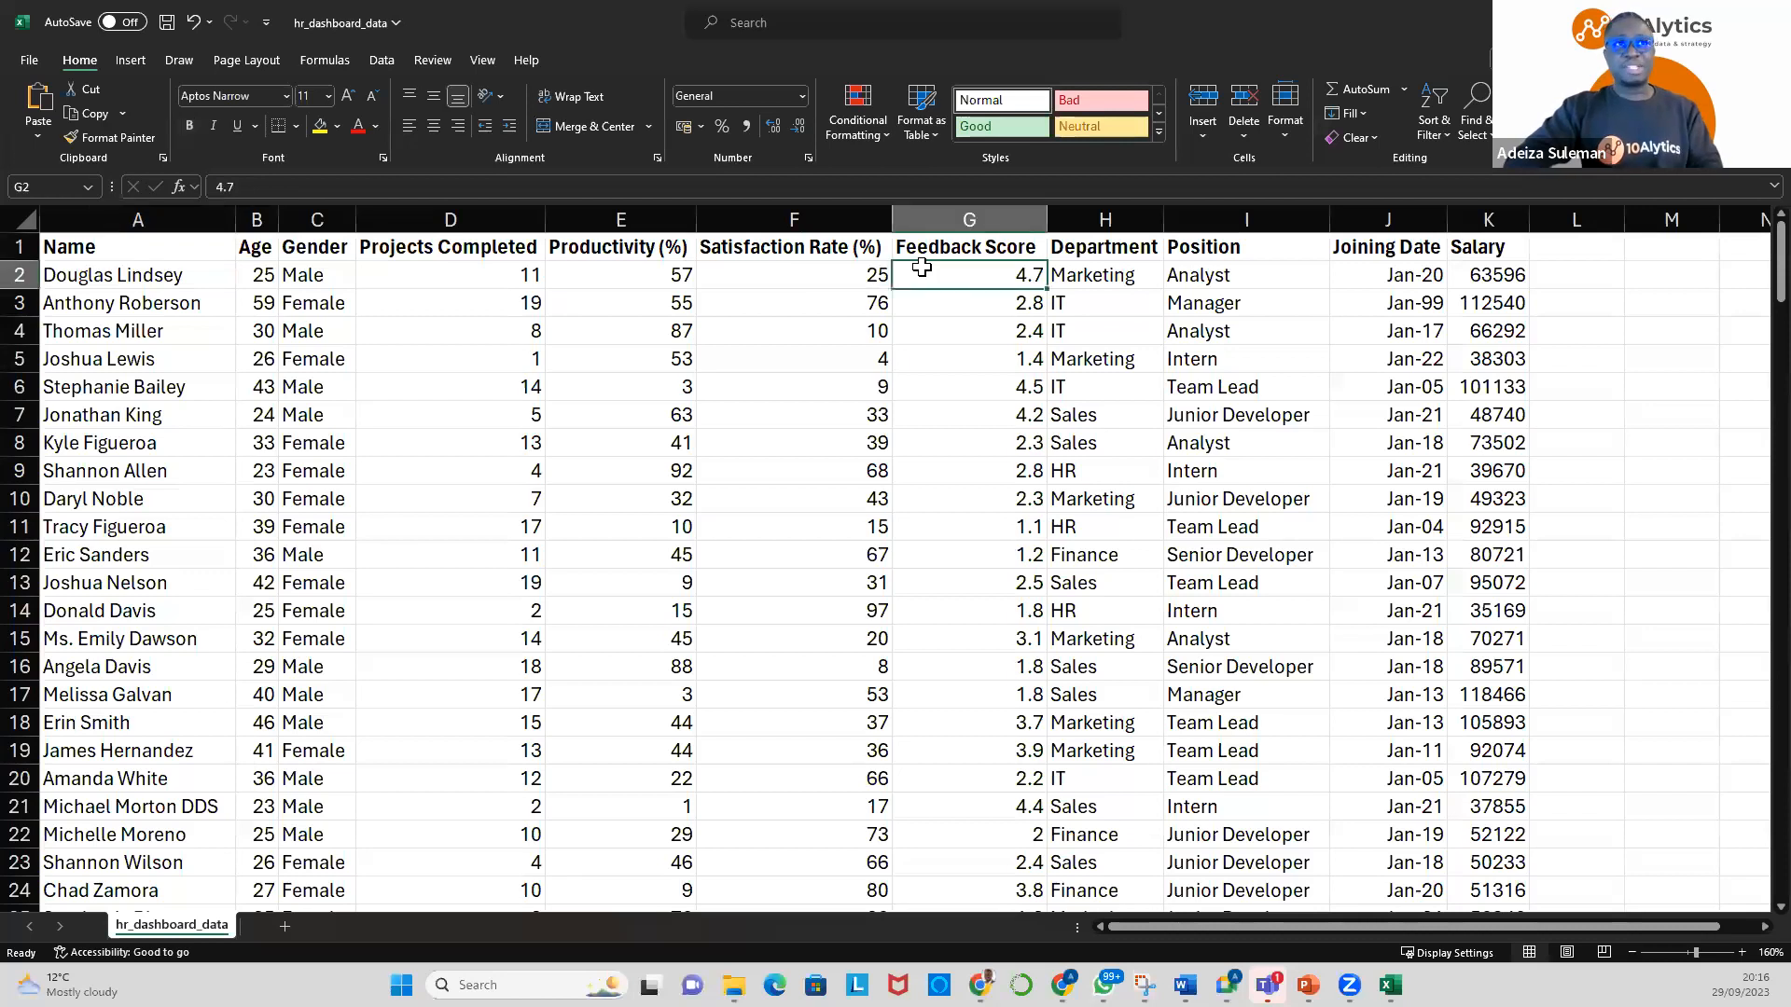
click(1088, 245)
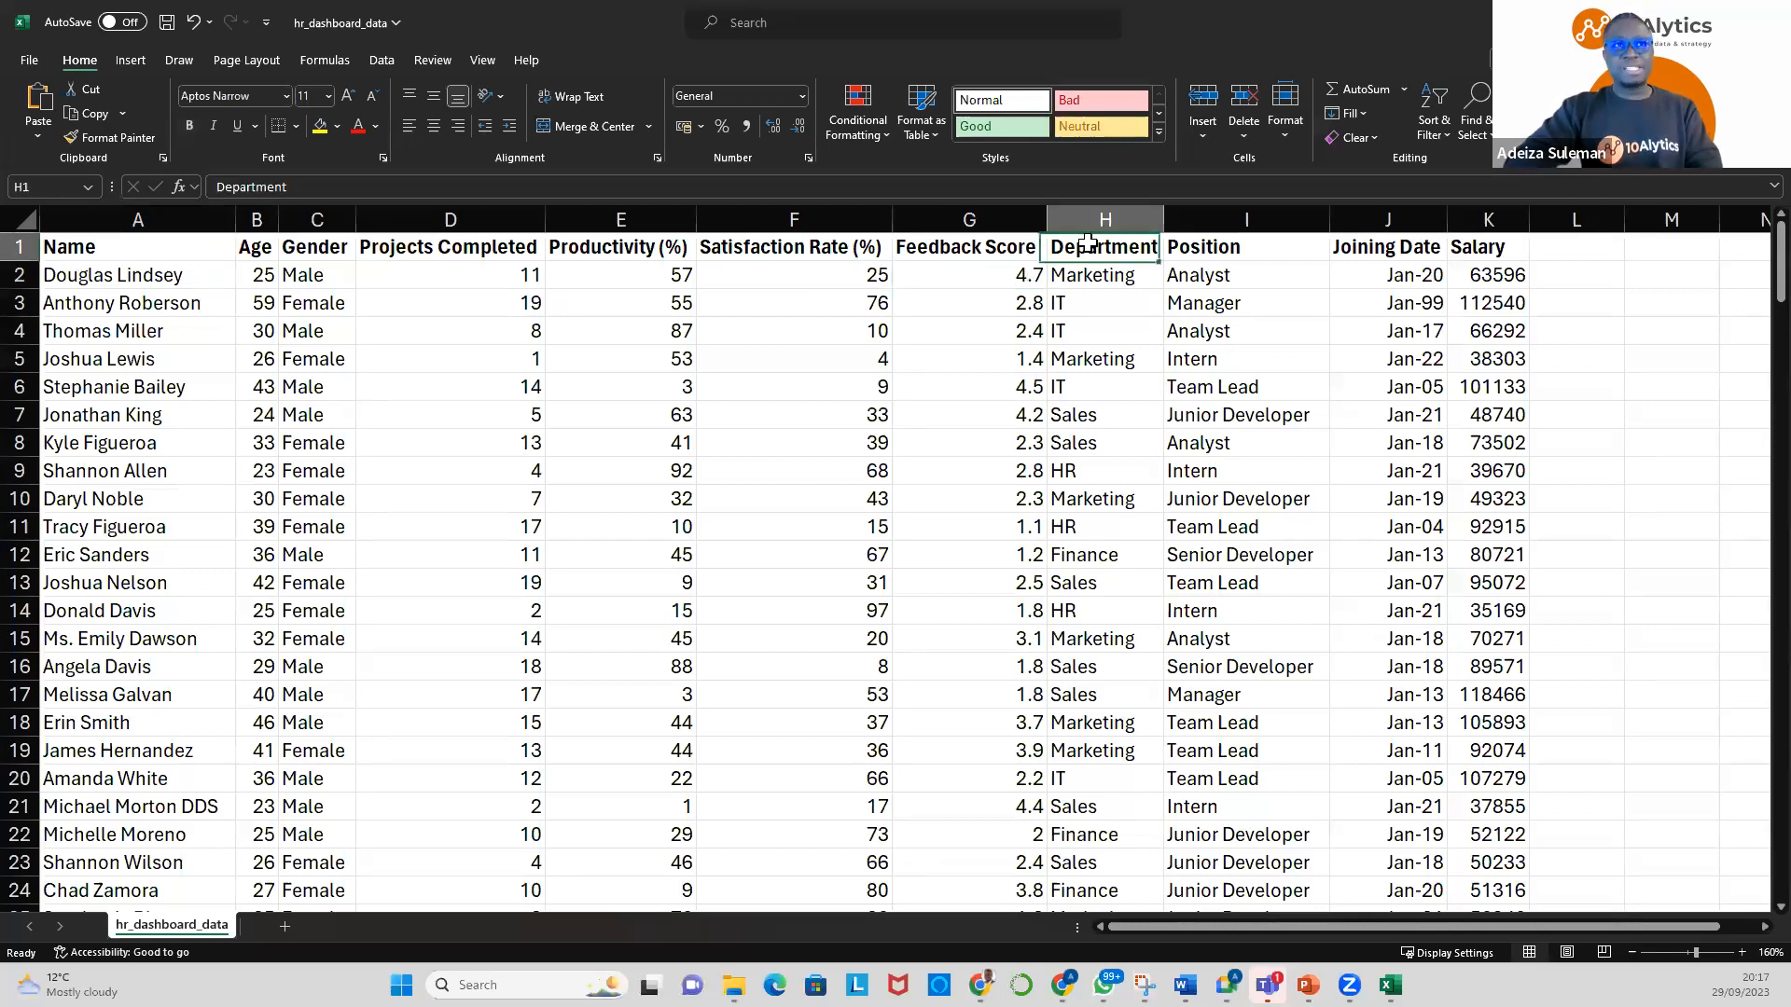
click(1200, 248)
click(1380, 243)
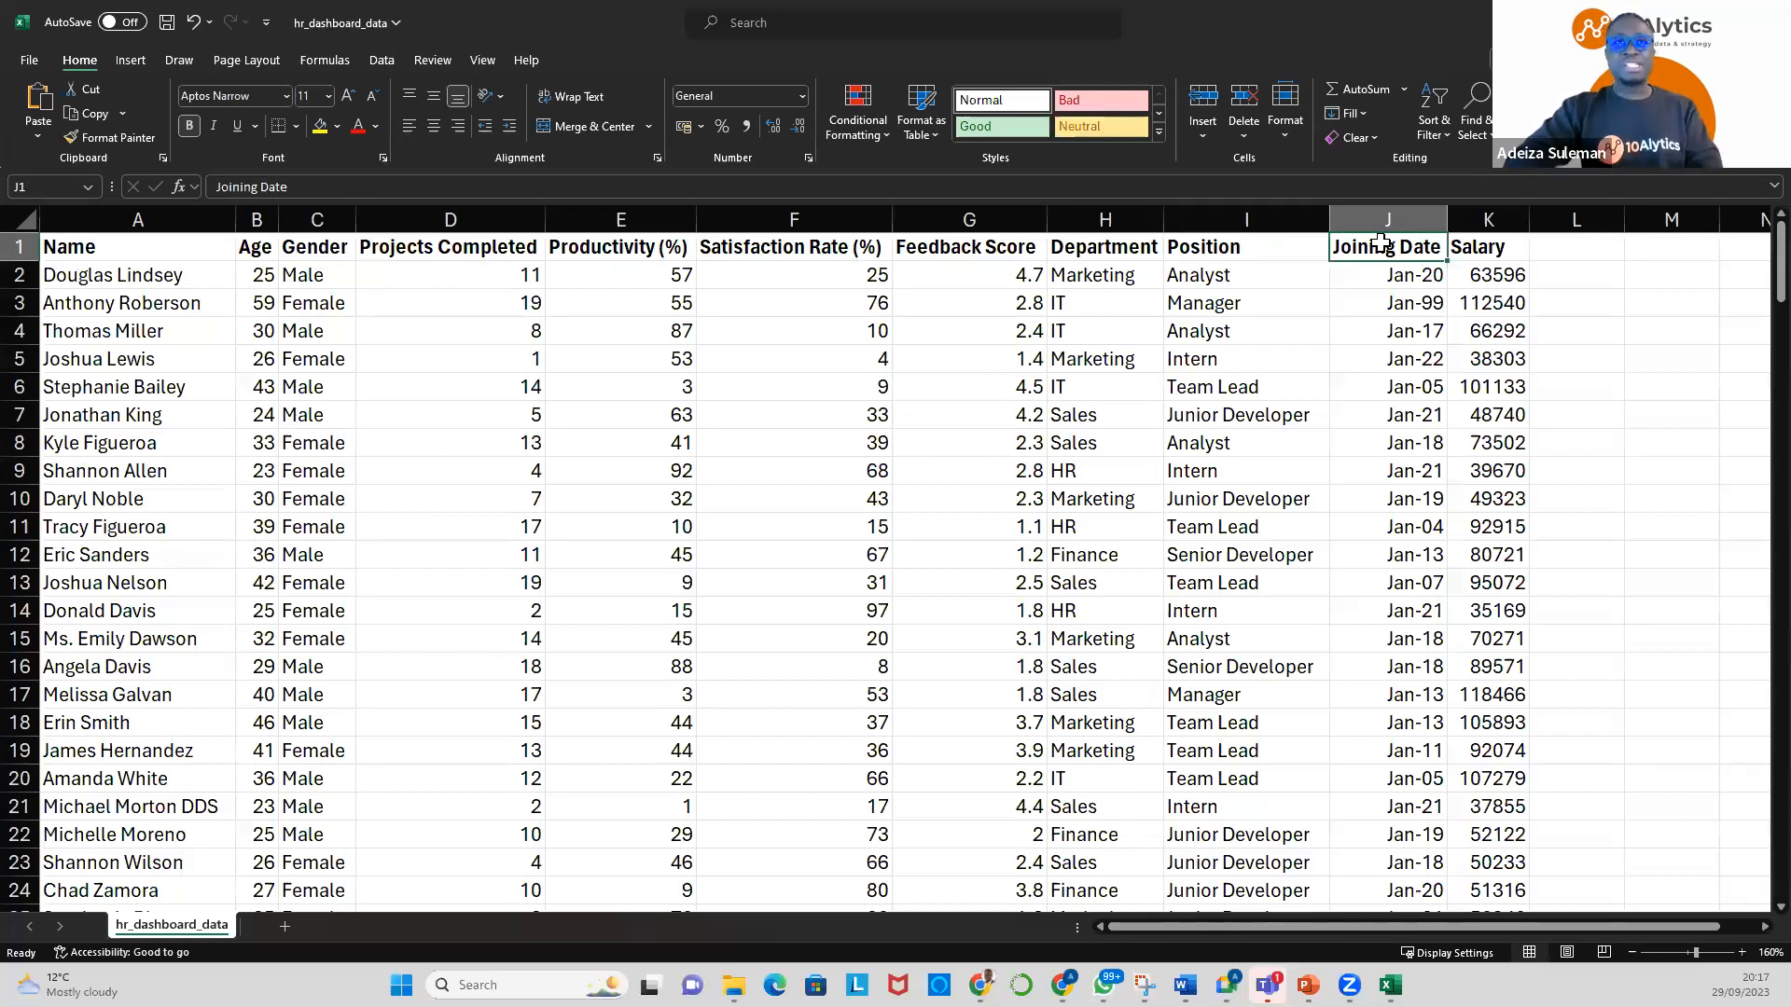
click(1483, 250)
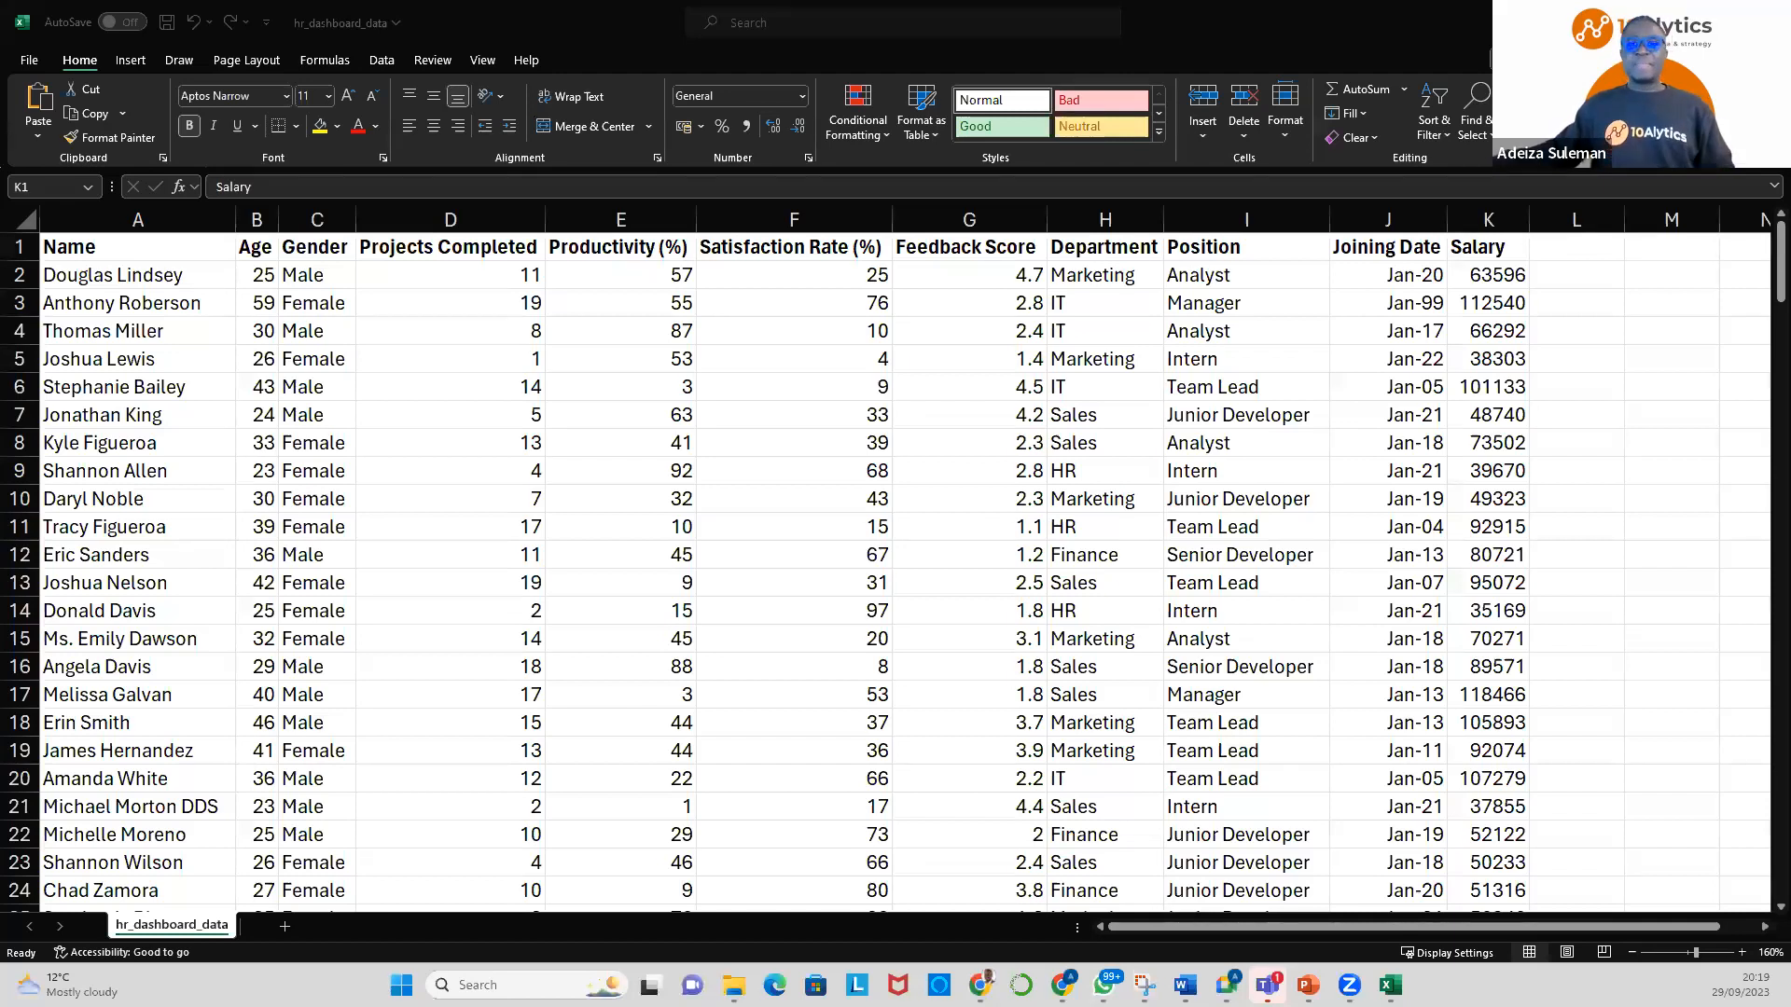
Reduce the zoom of the employee sheet to 100%
click(884, 391)
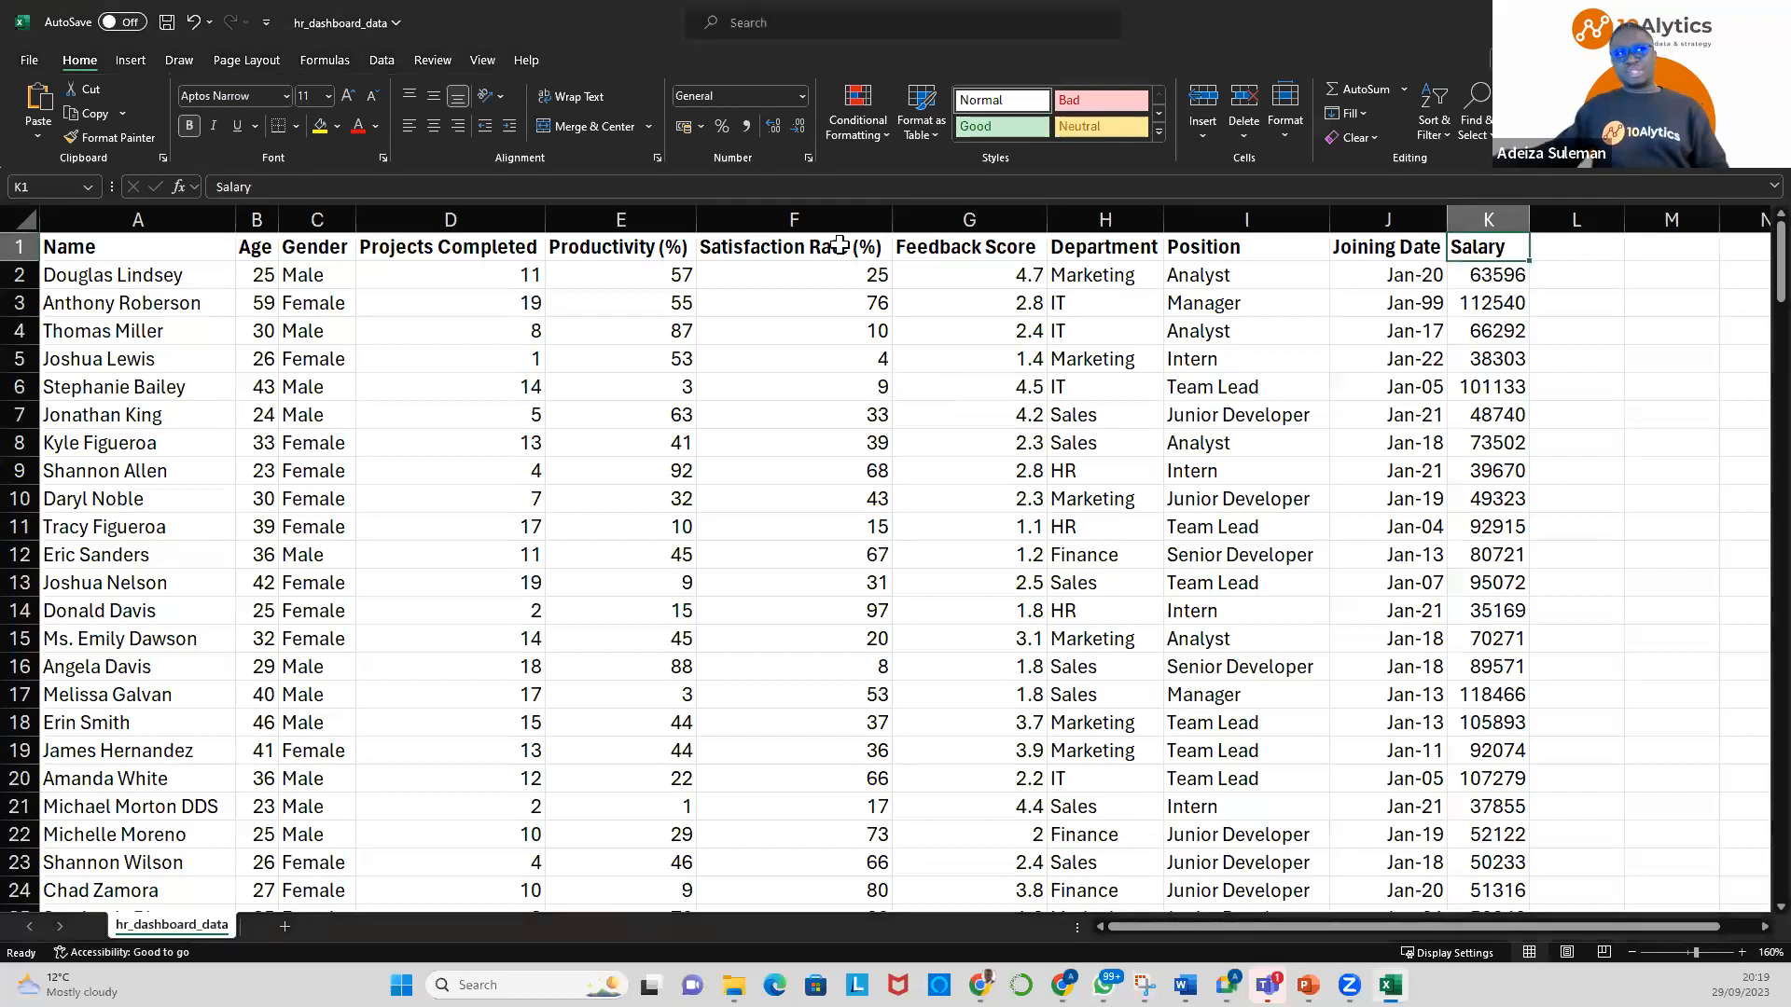
click(770, 278)
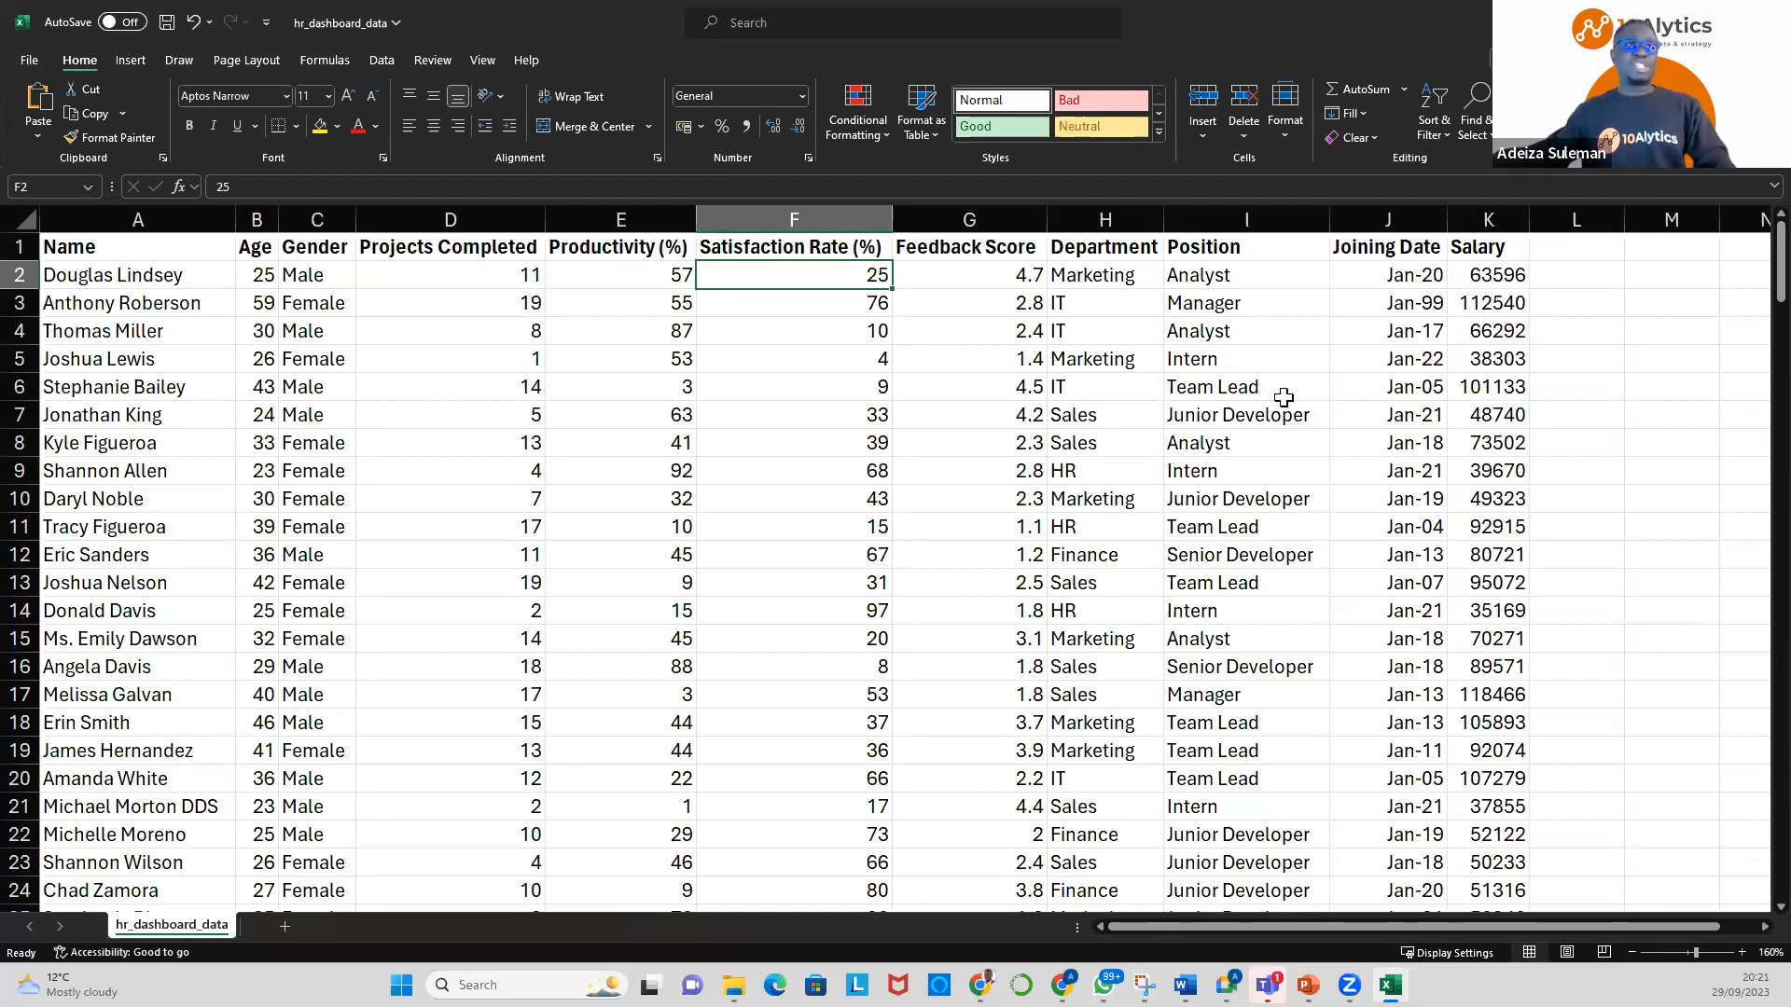
click(558, 355)
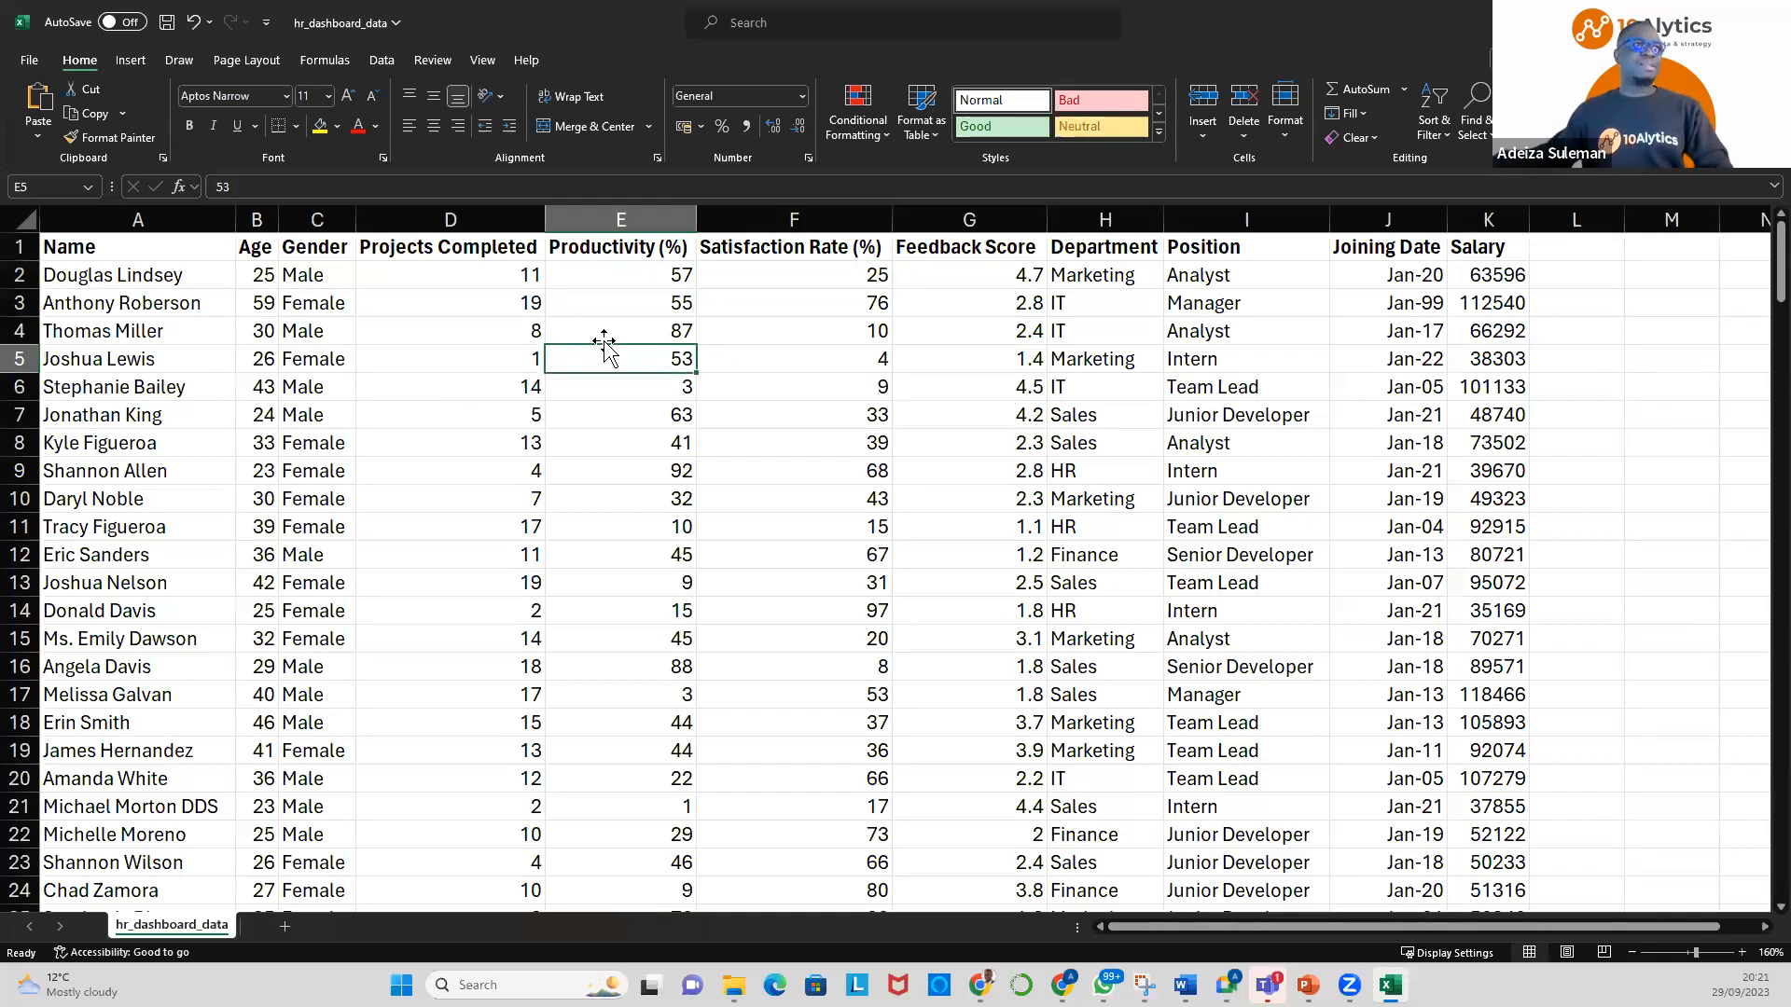
ctrl+scroll(604, 342, down, 6)
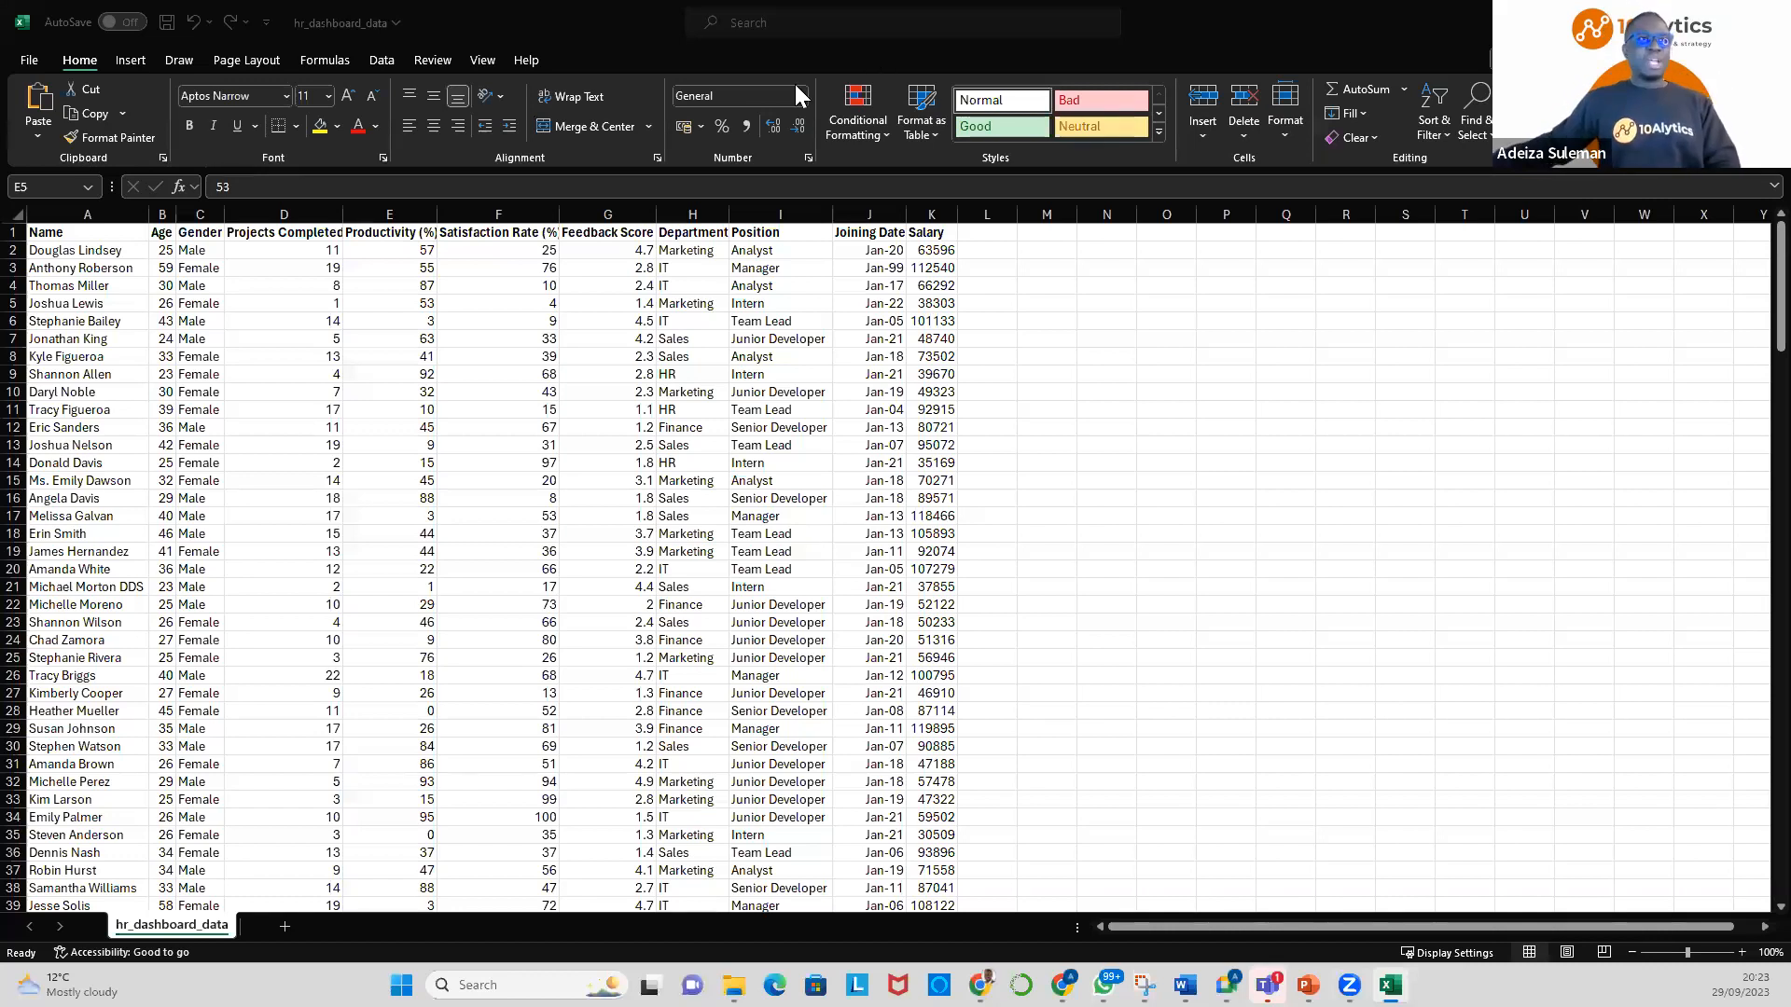
click(603, 489)
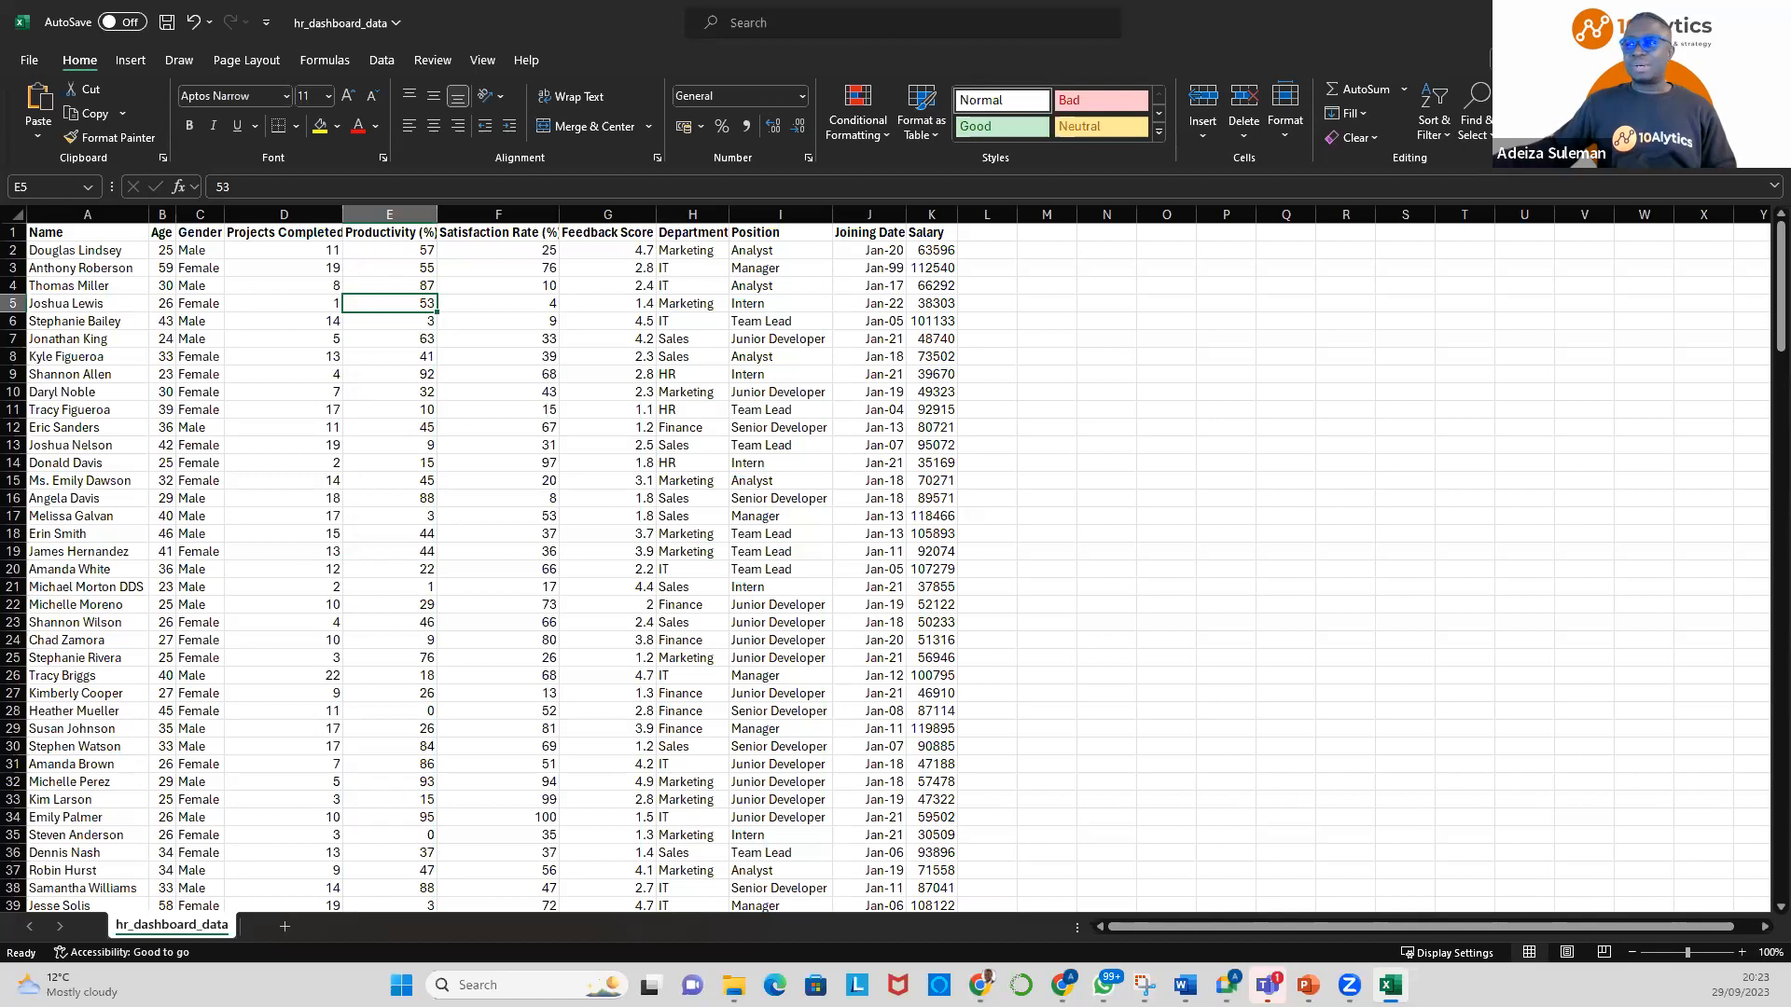
key(alt+Tab)
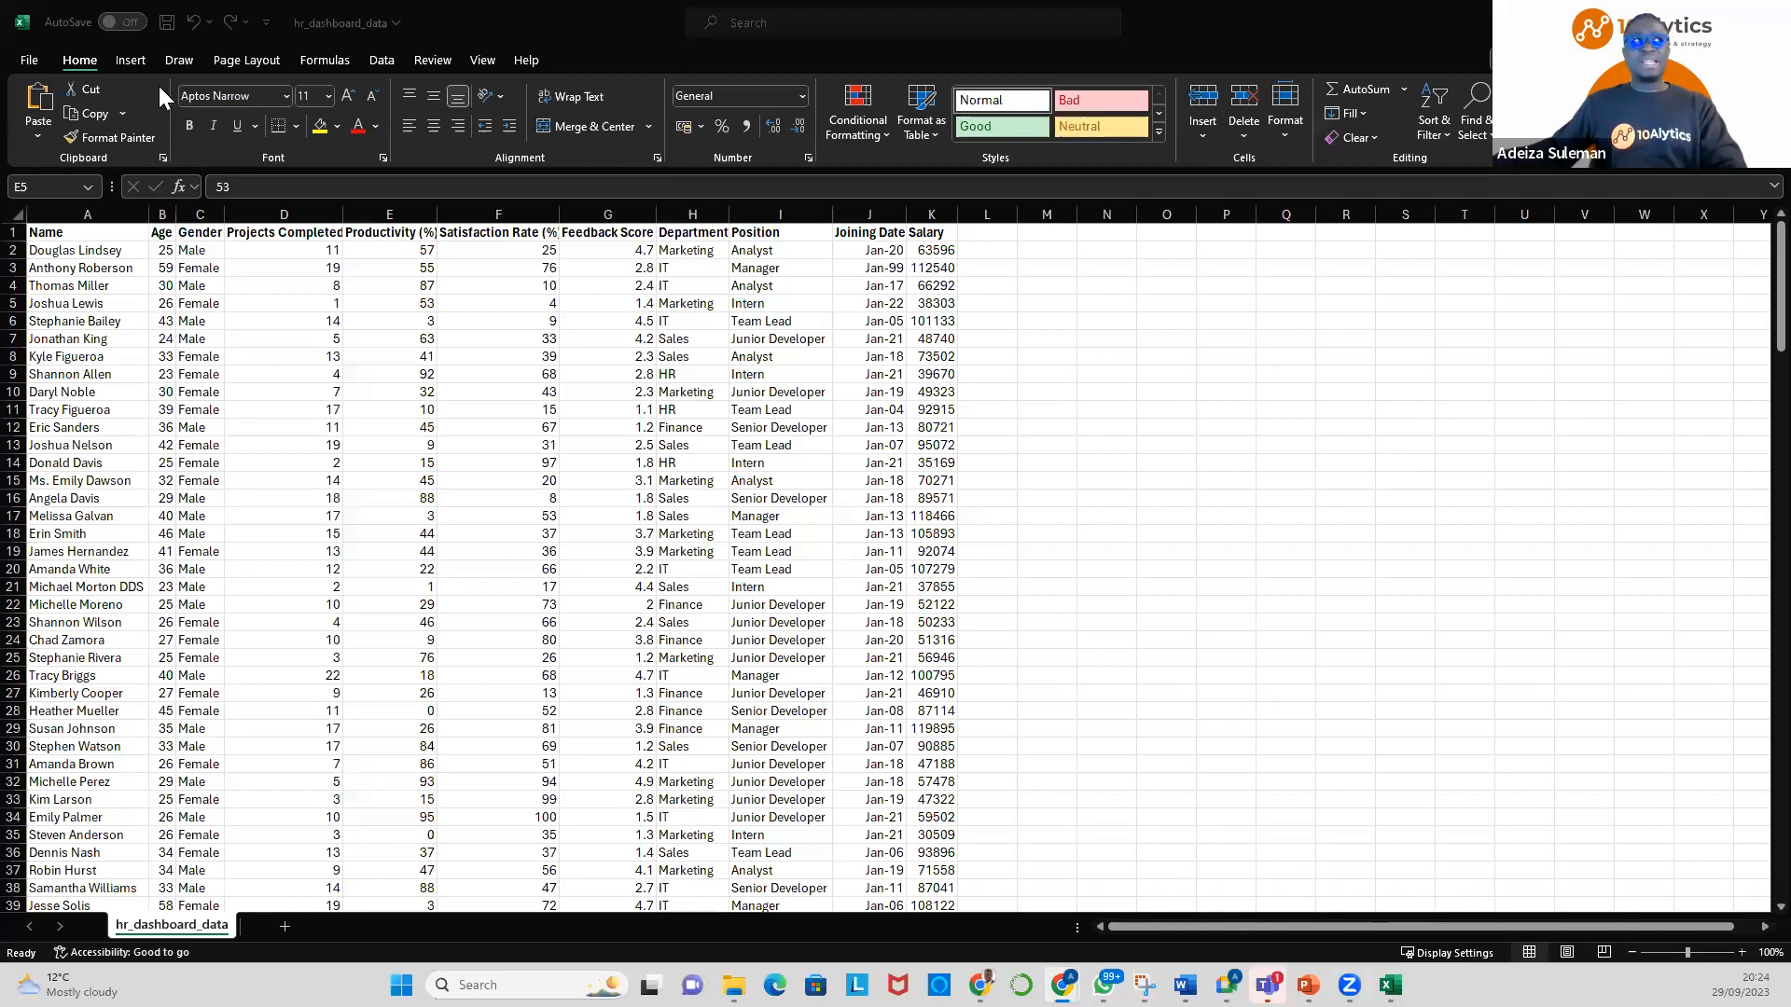
click(91, 65)
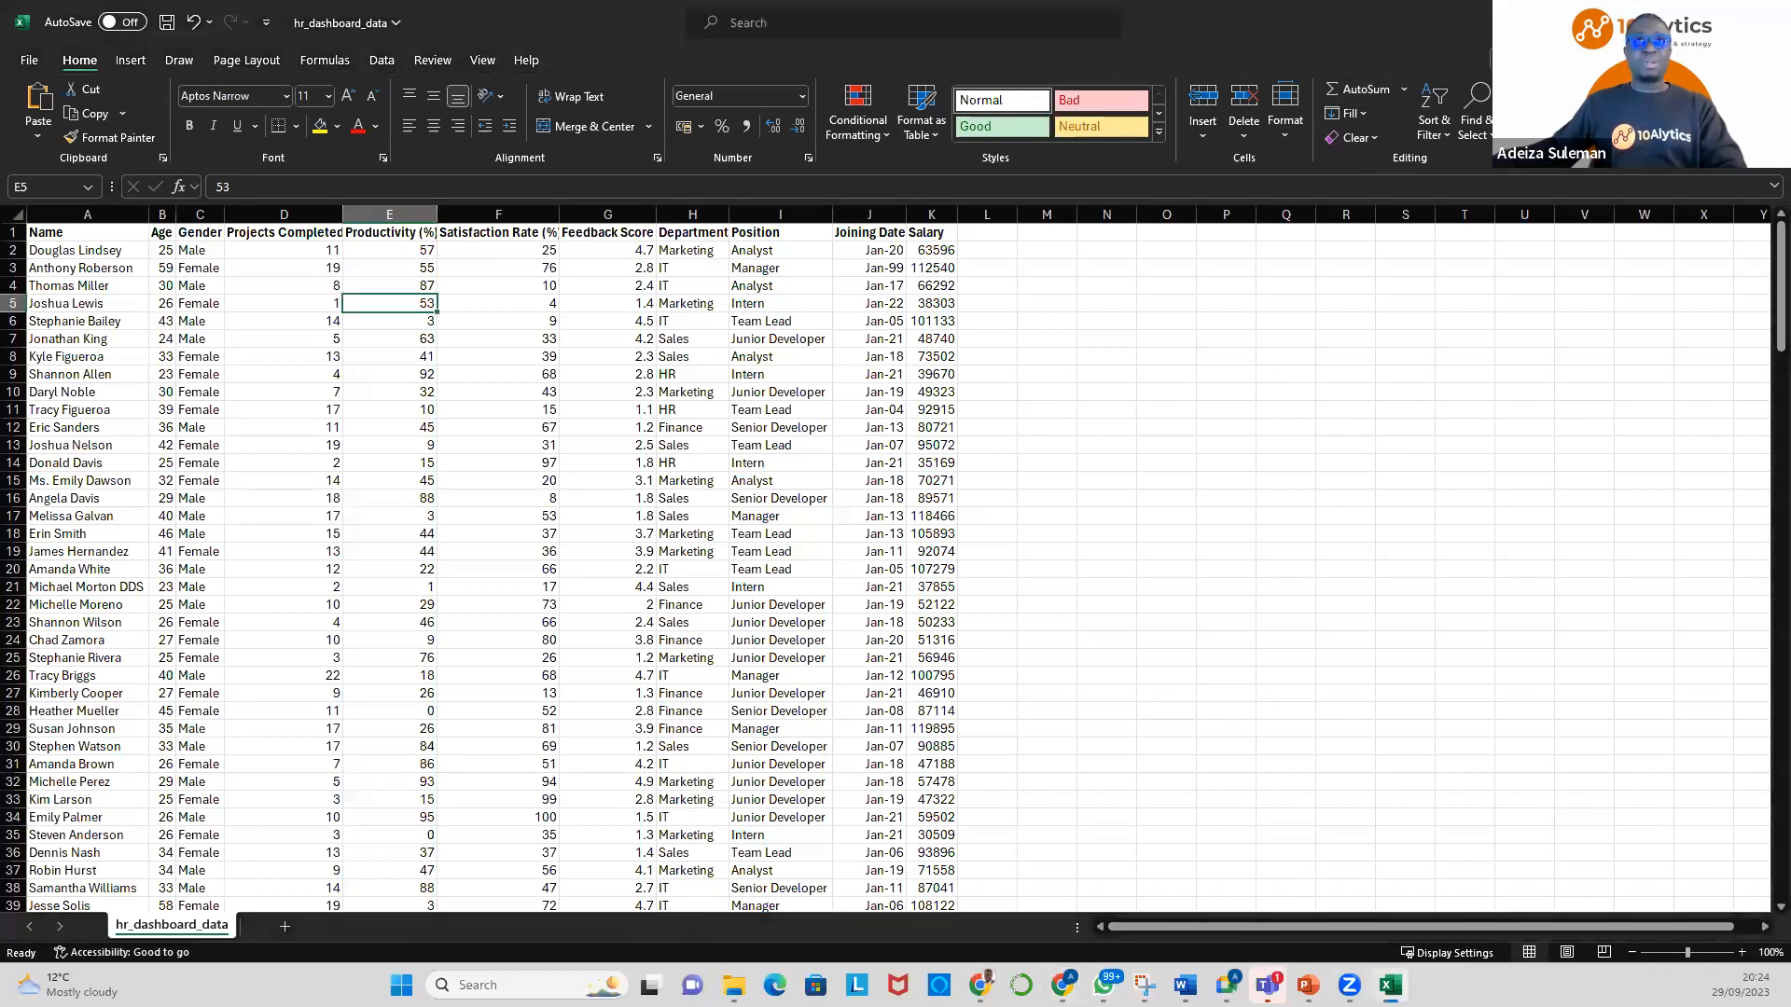
Open the program options and show the page for viewing and managing add-ins
click(26, 58)
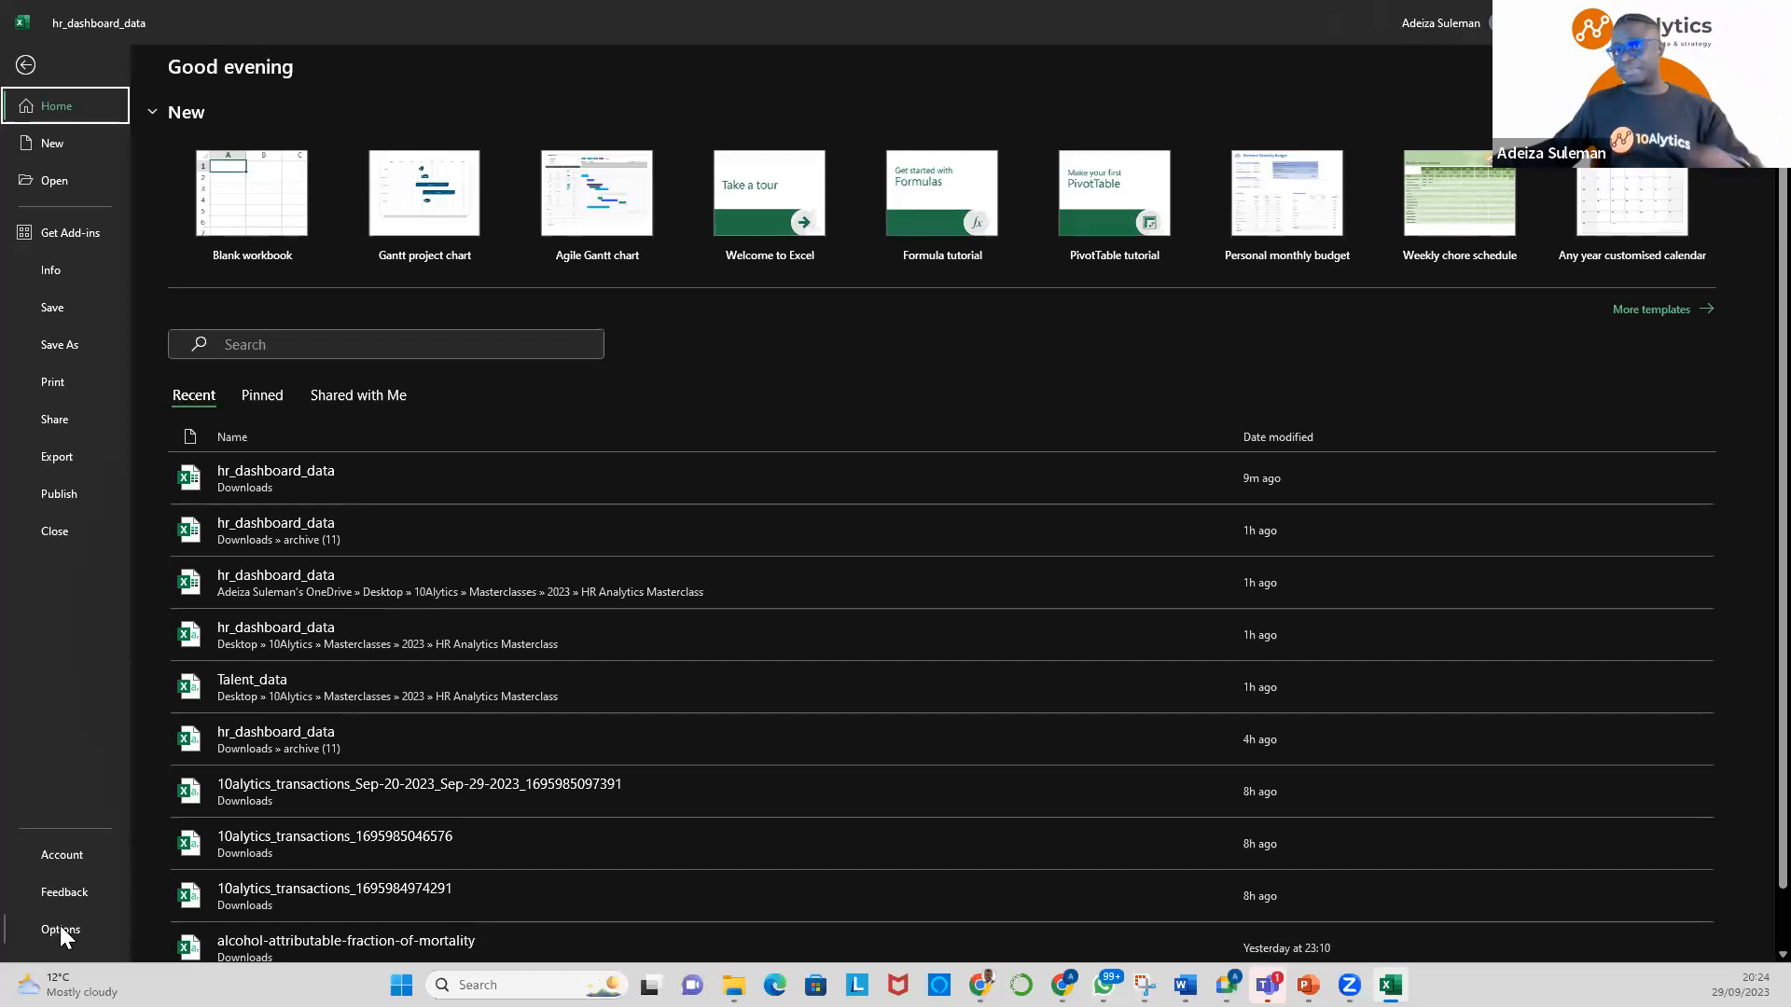
click(26, 65)
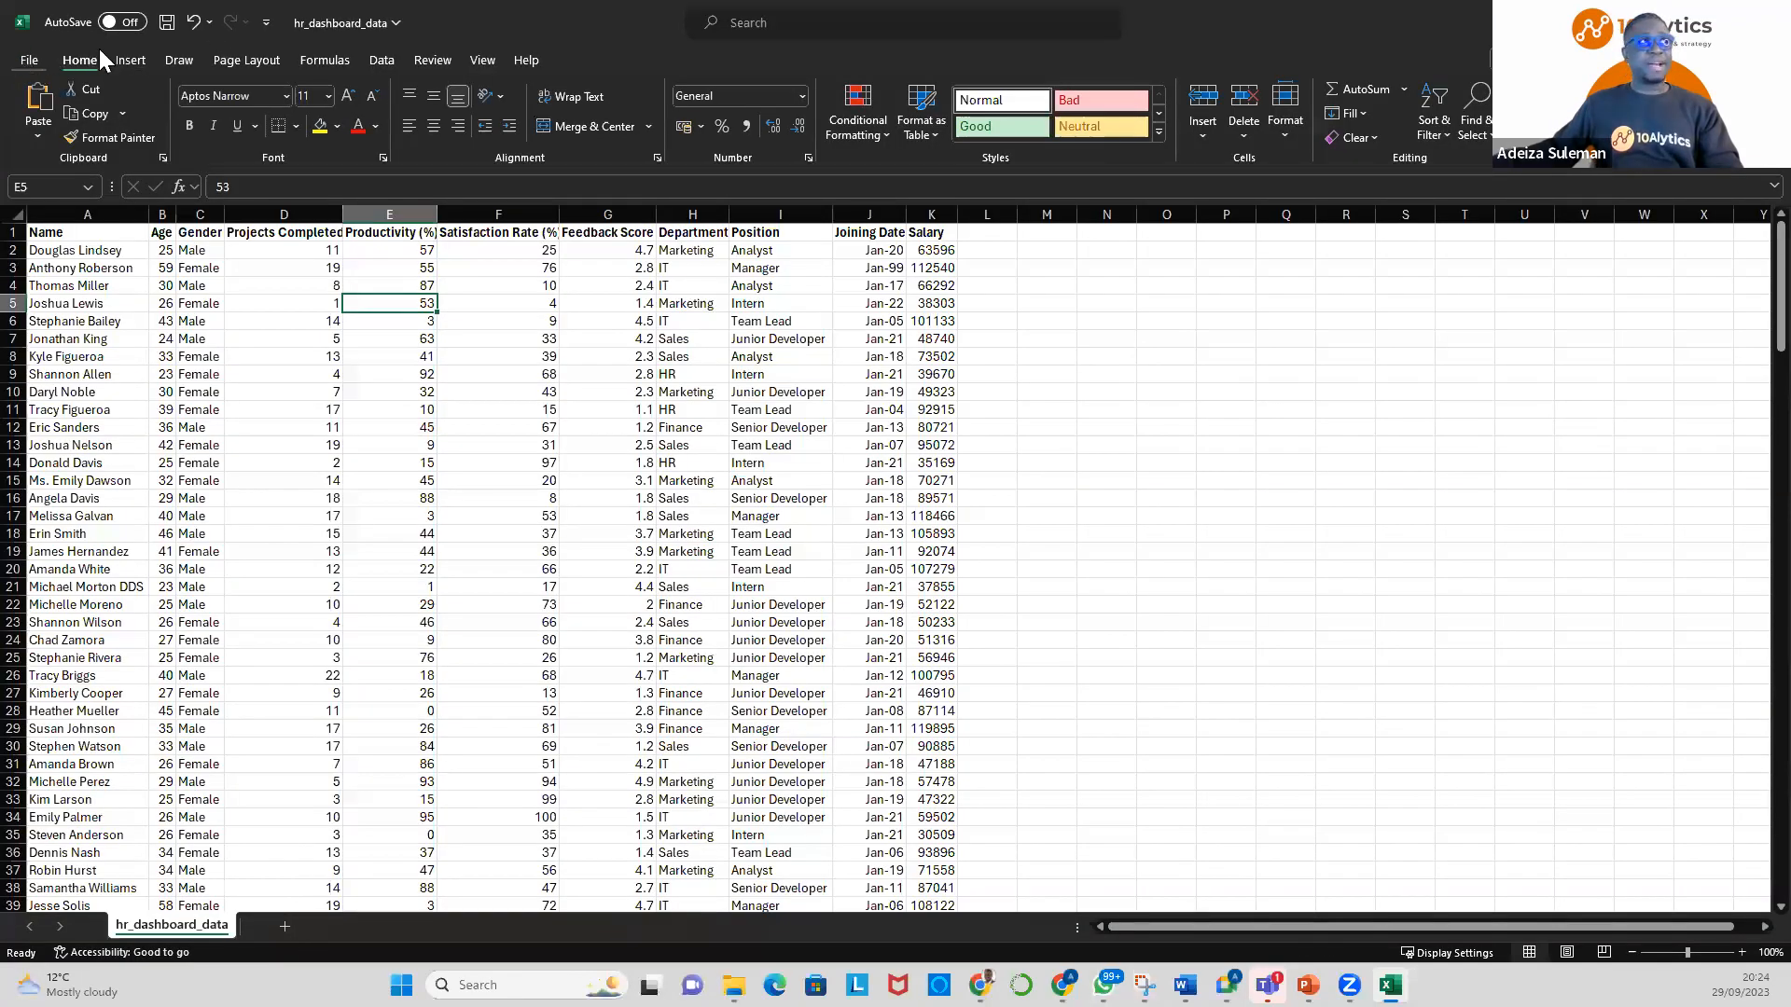
click(35, 55)
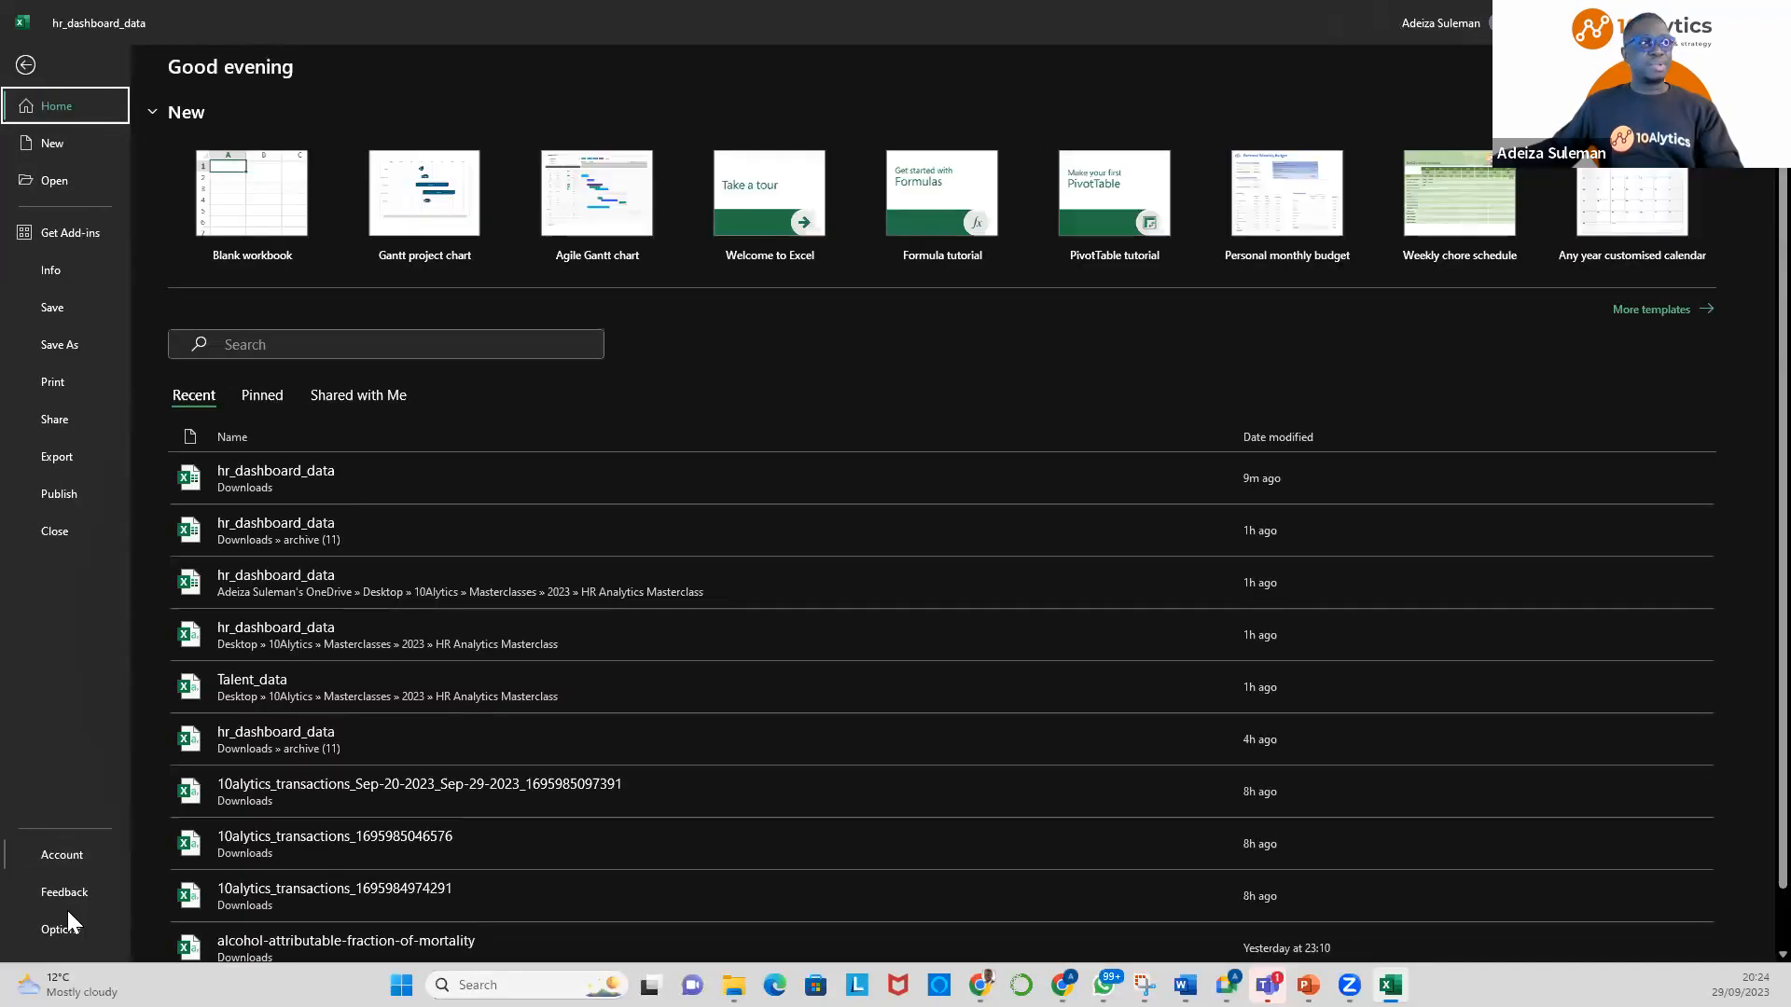
click(74, 928)
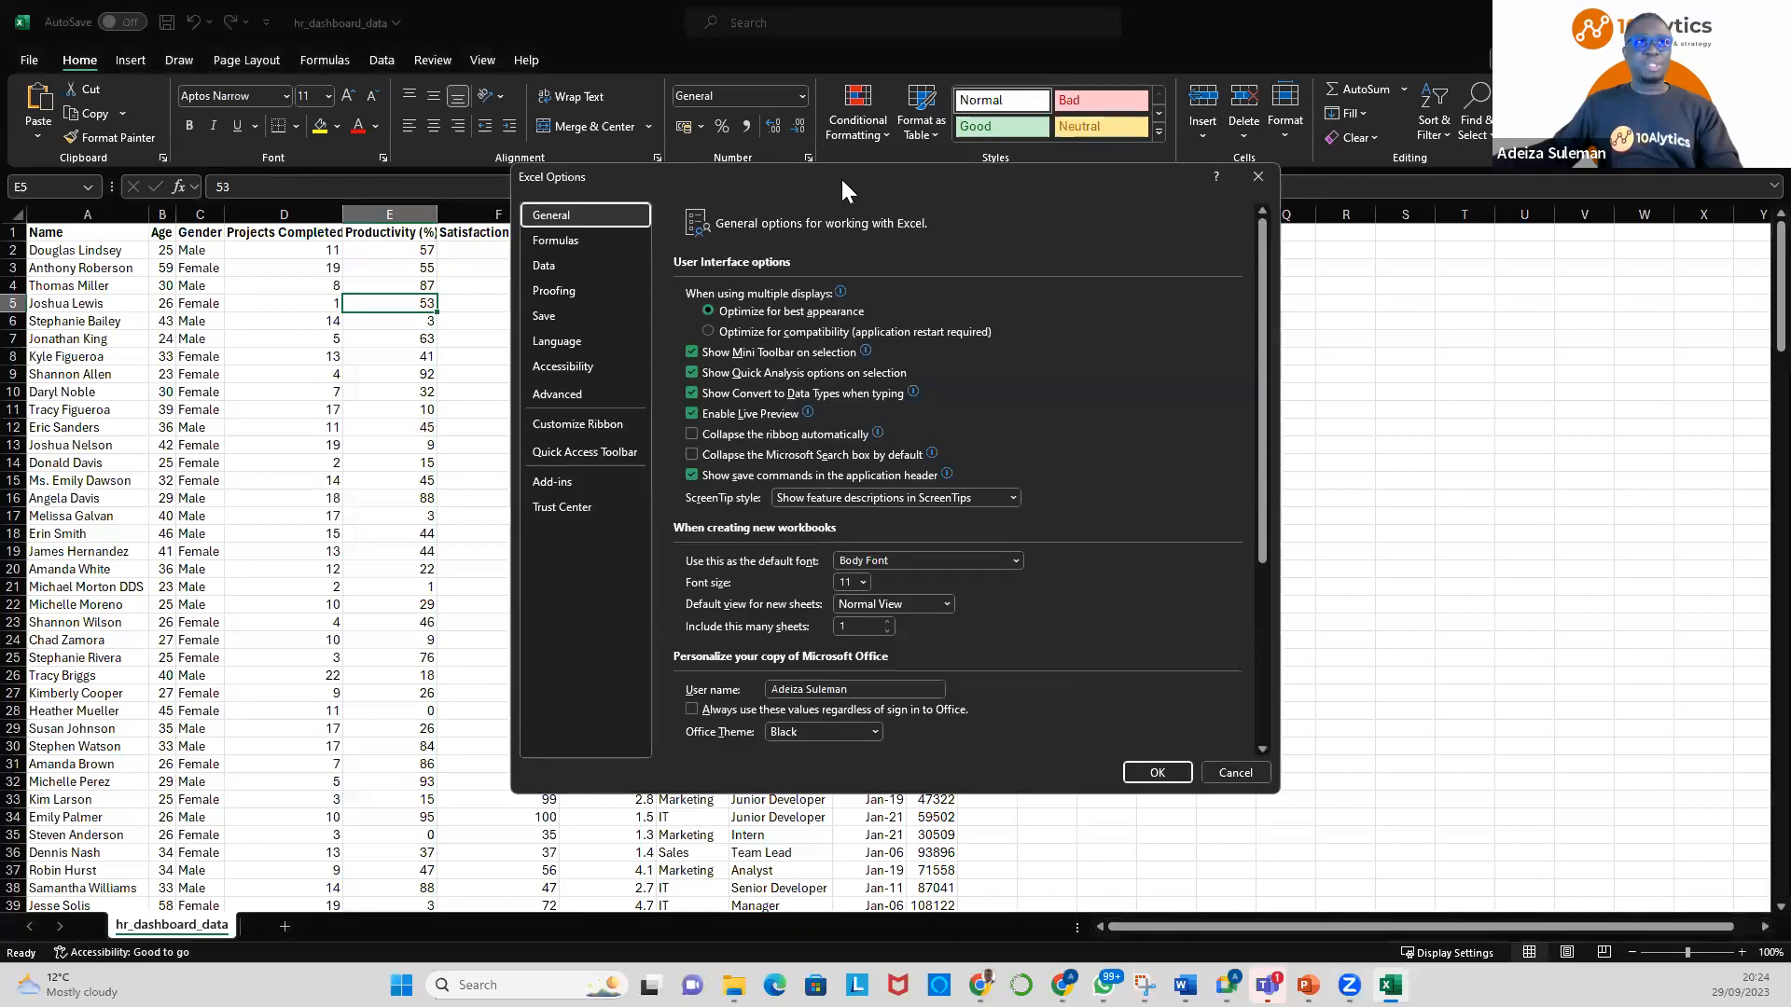
drag(841, 179, 717, 207)
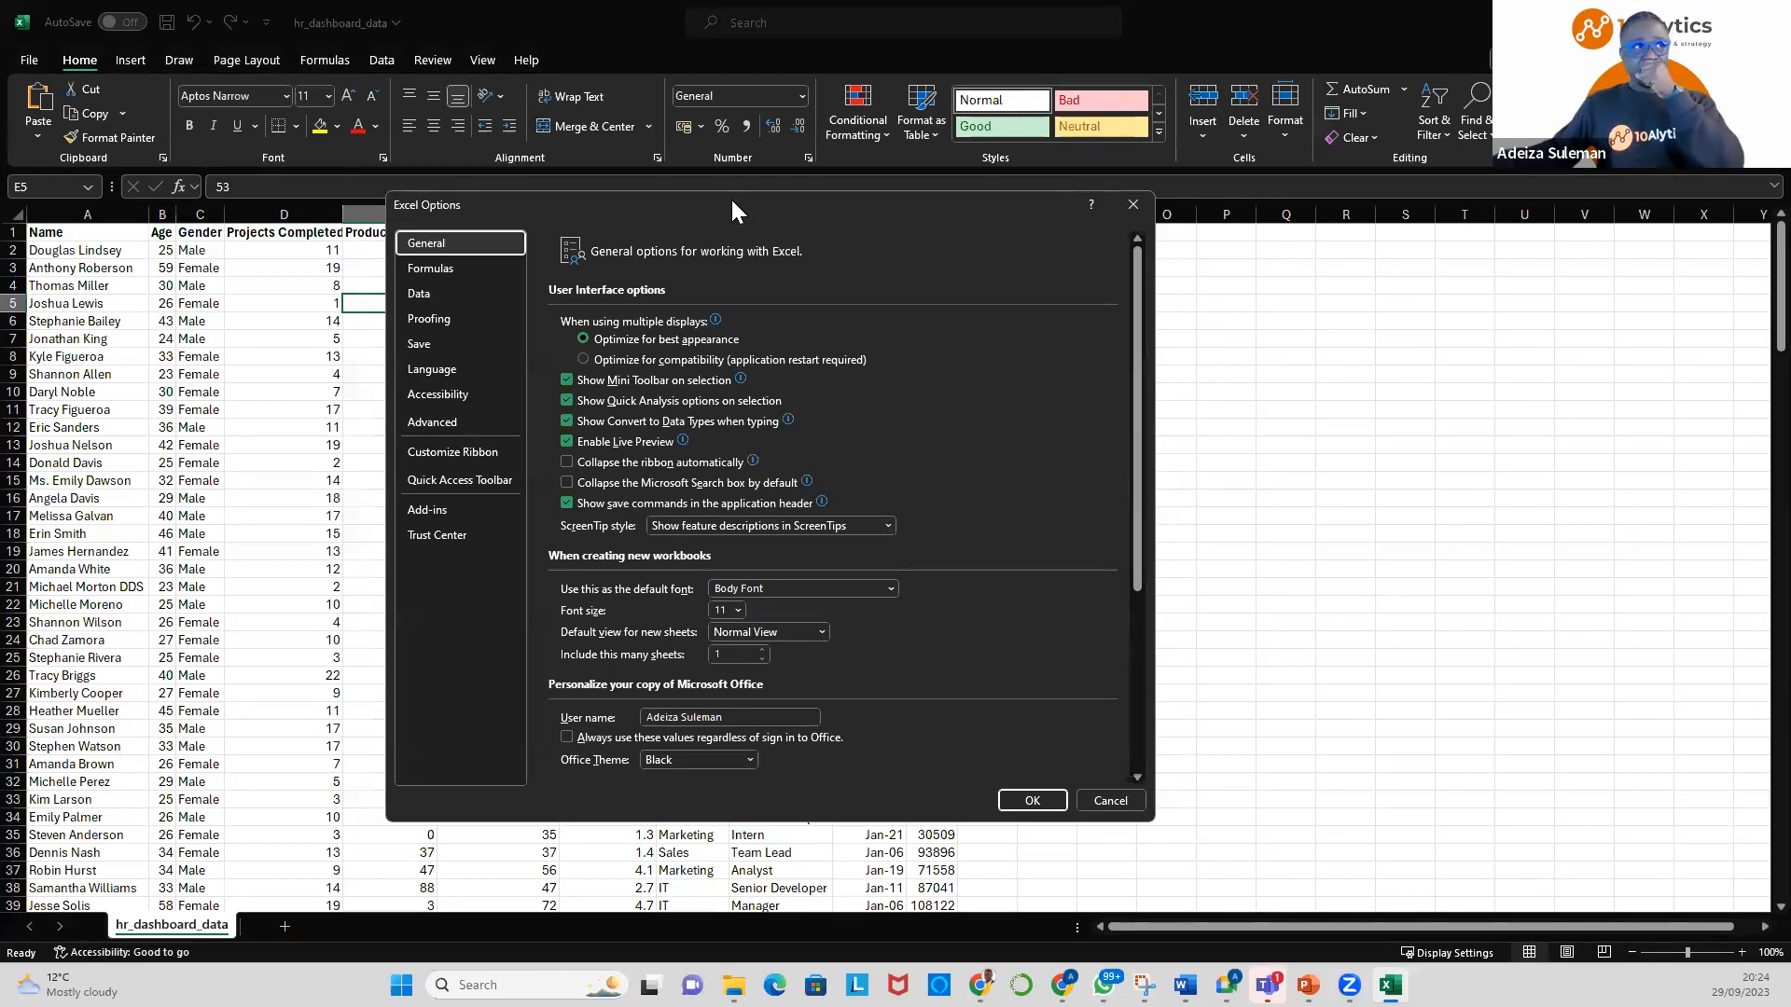
click(451, 504)
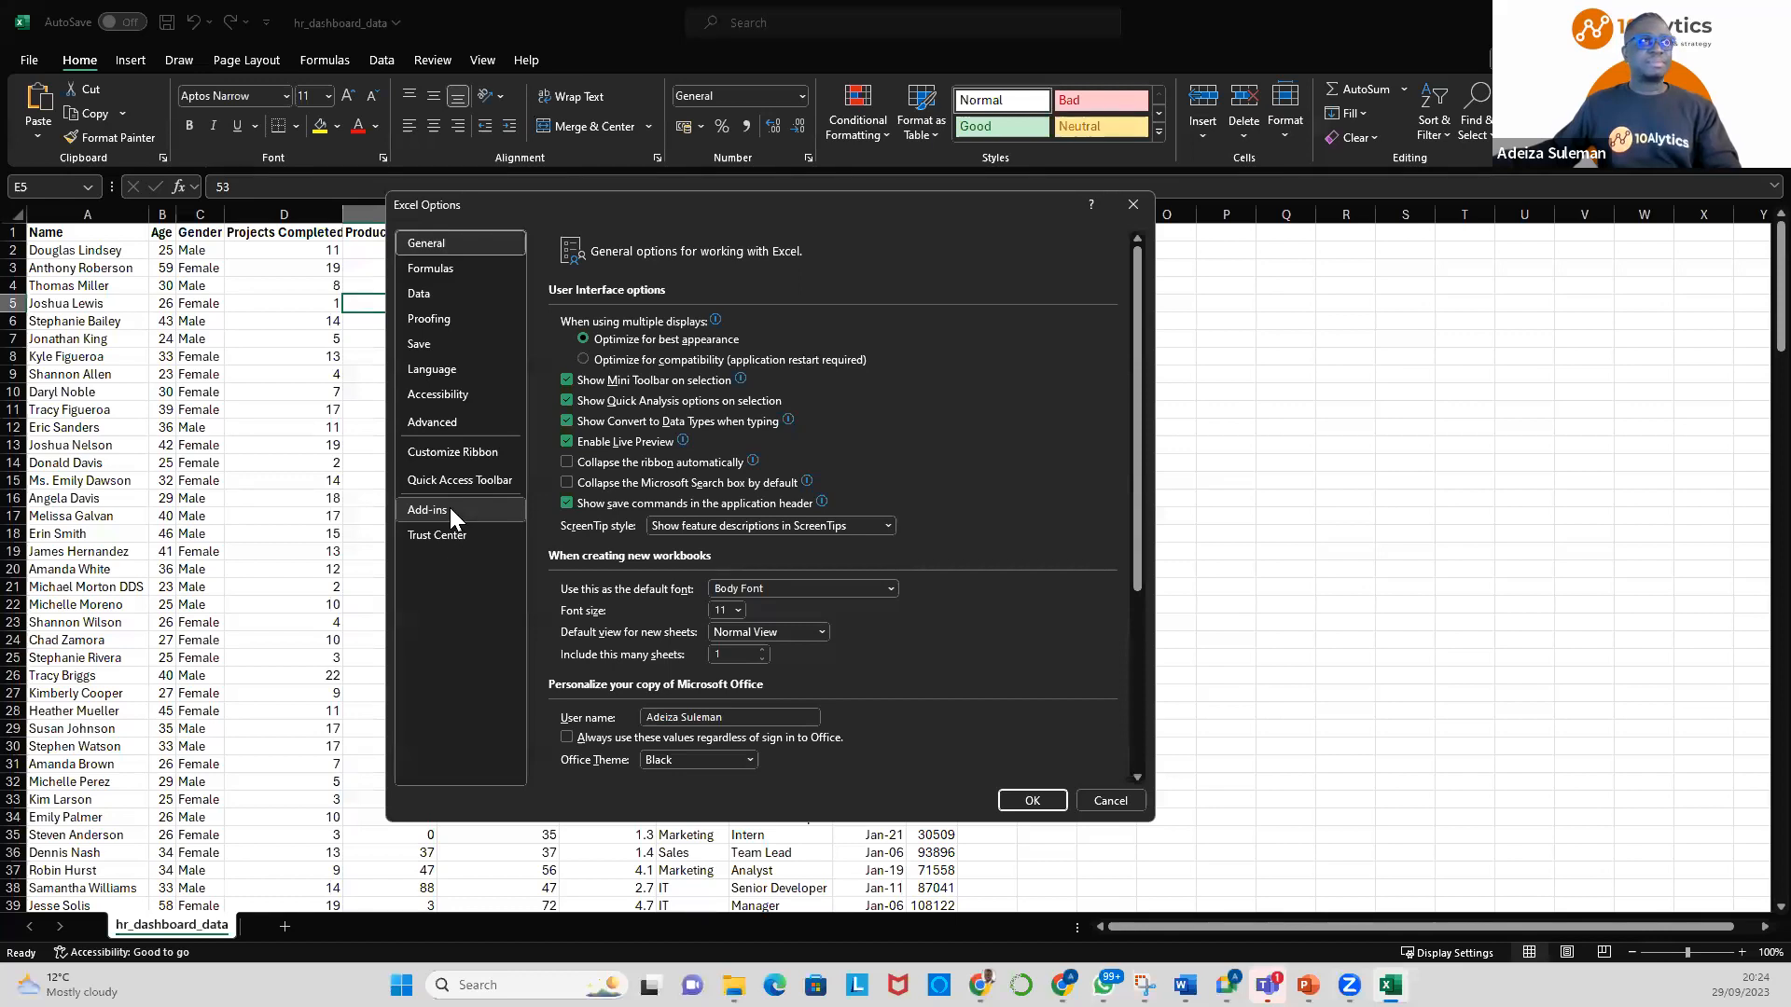
click(452, 513)
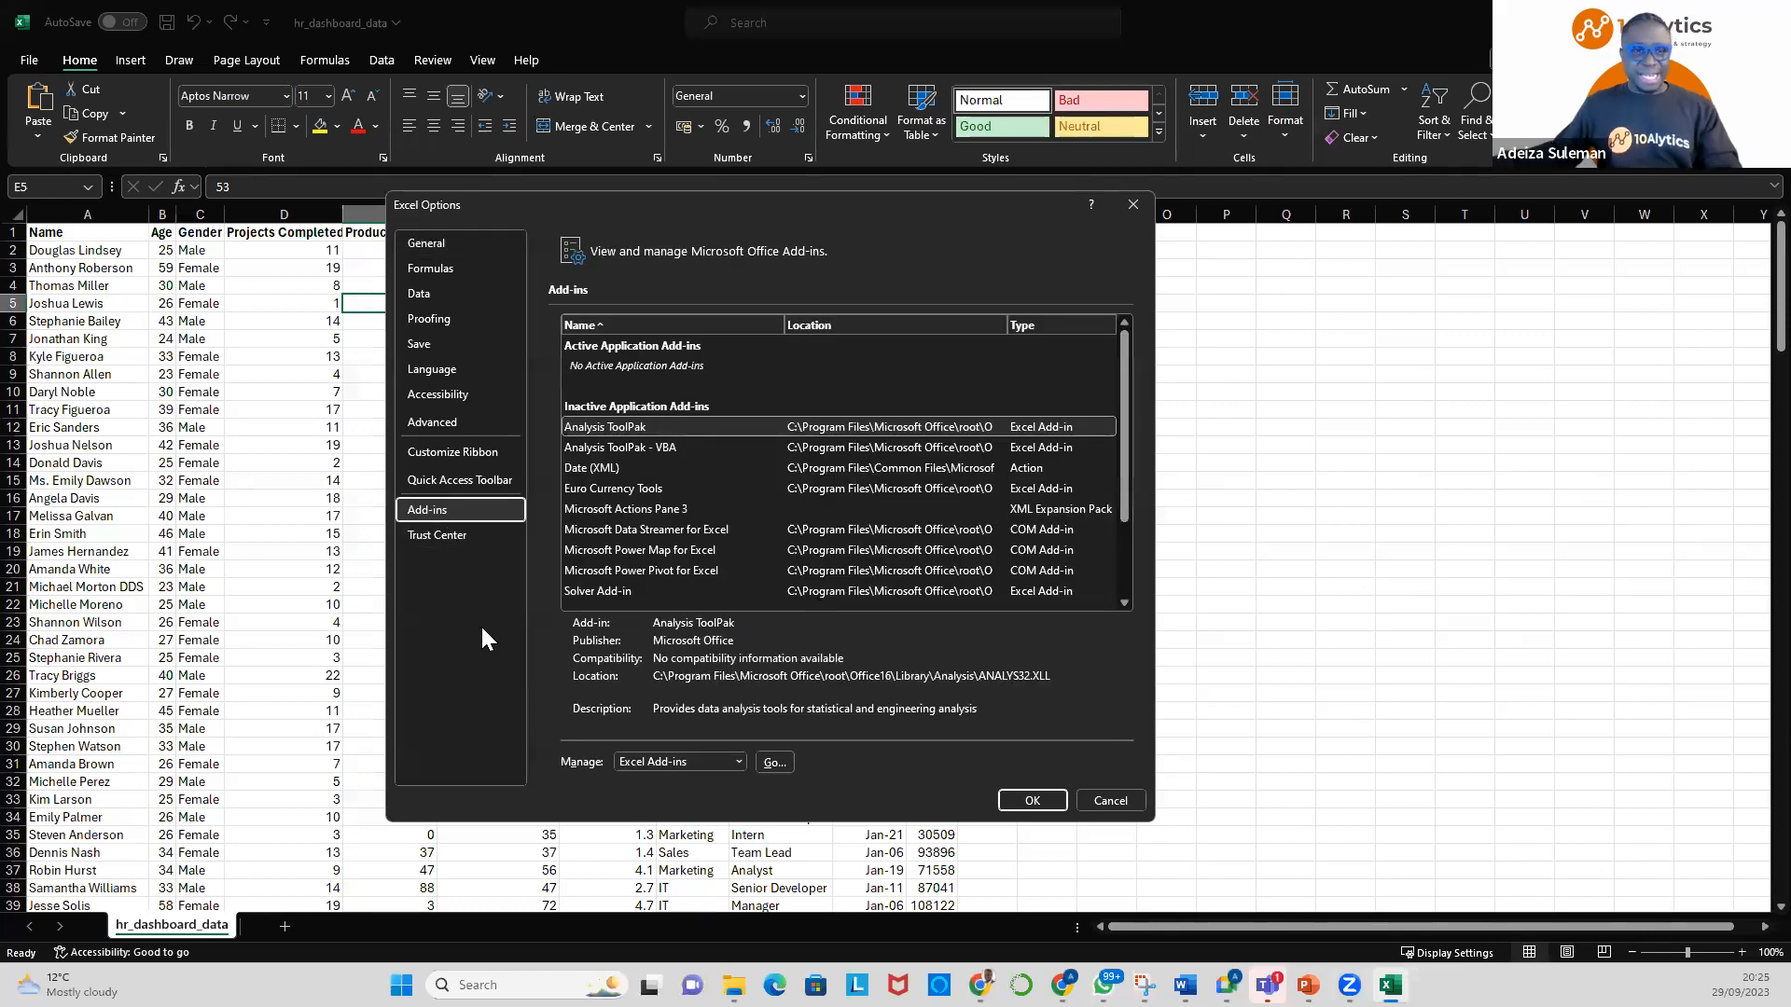
Bring up the list of available Excel Add-ins, mark Analysis ToolPak for activation, and close the list without applying it
click(733, 763)
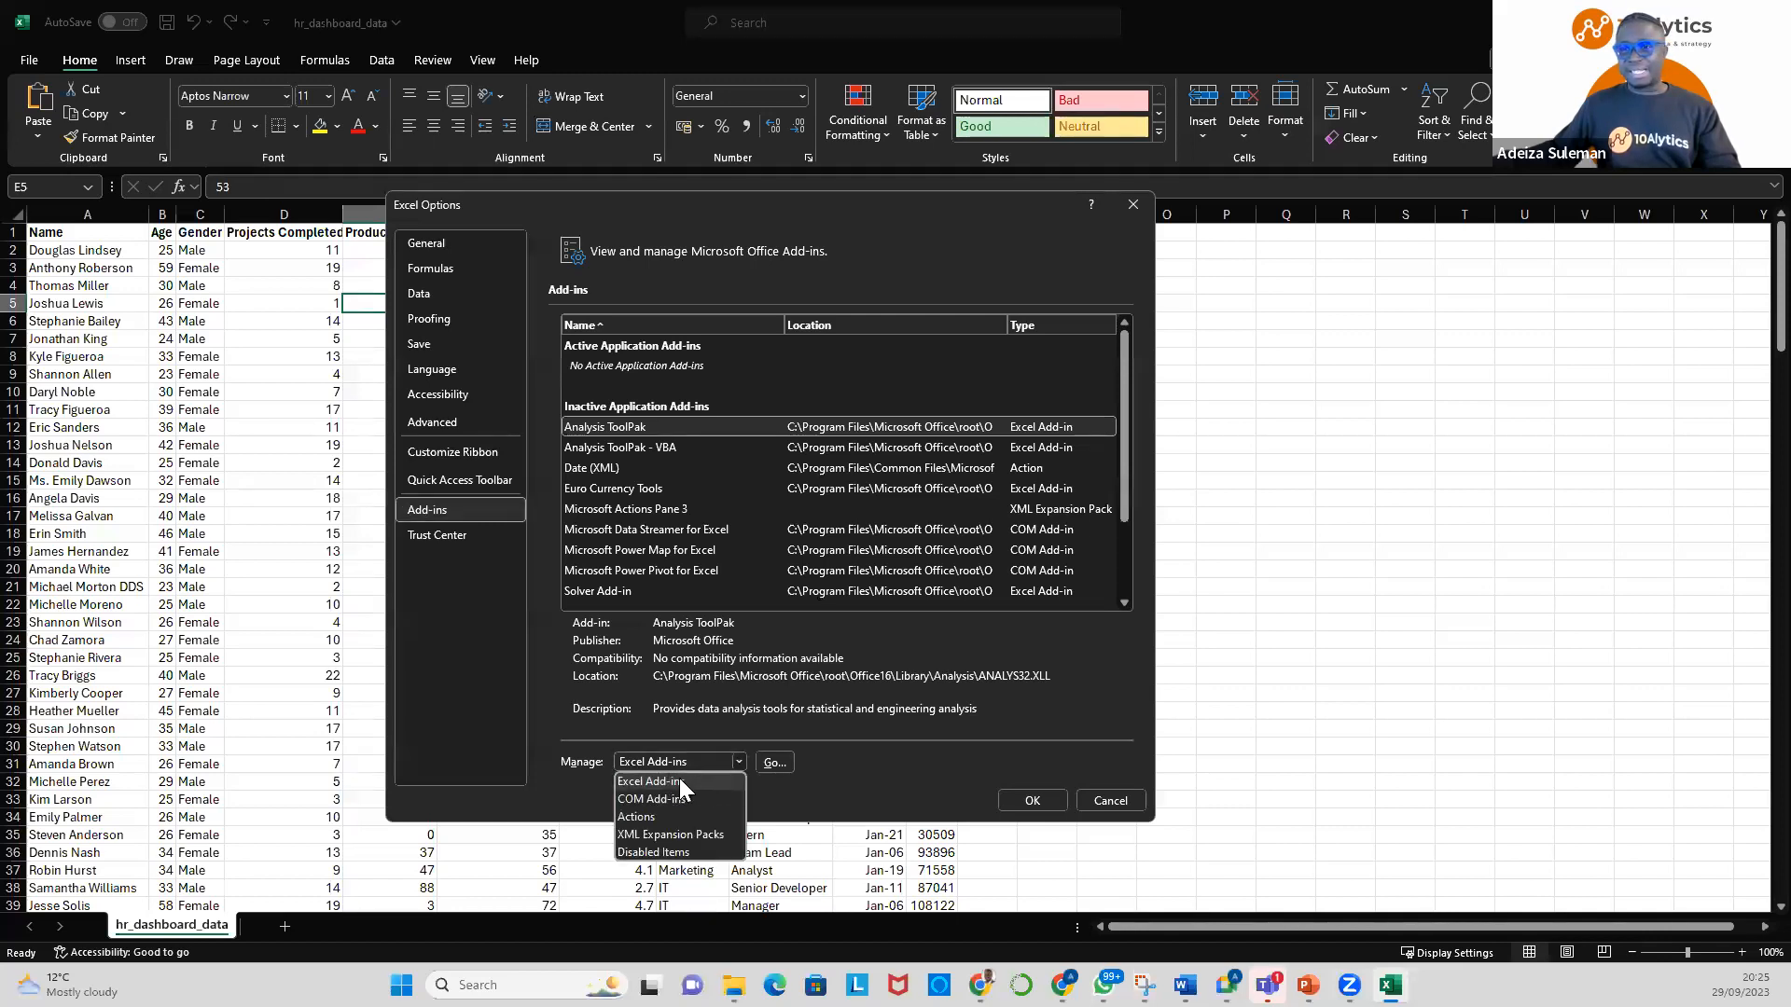
click(870, 779)
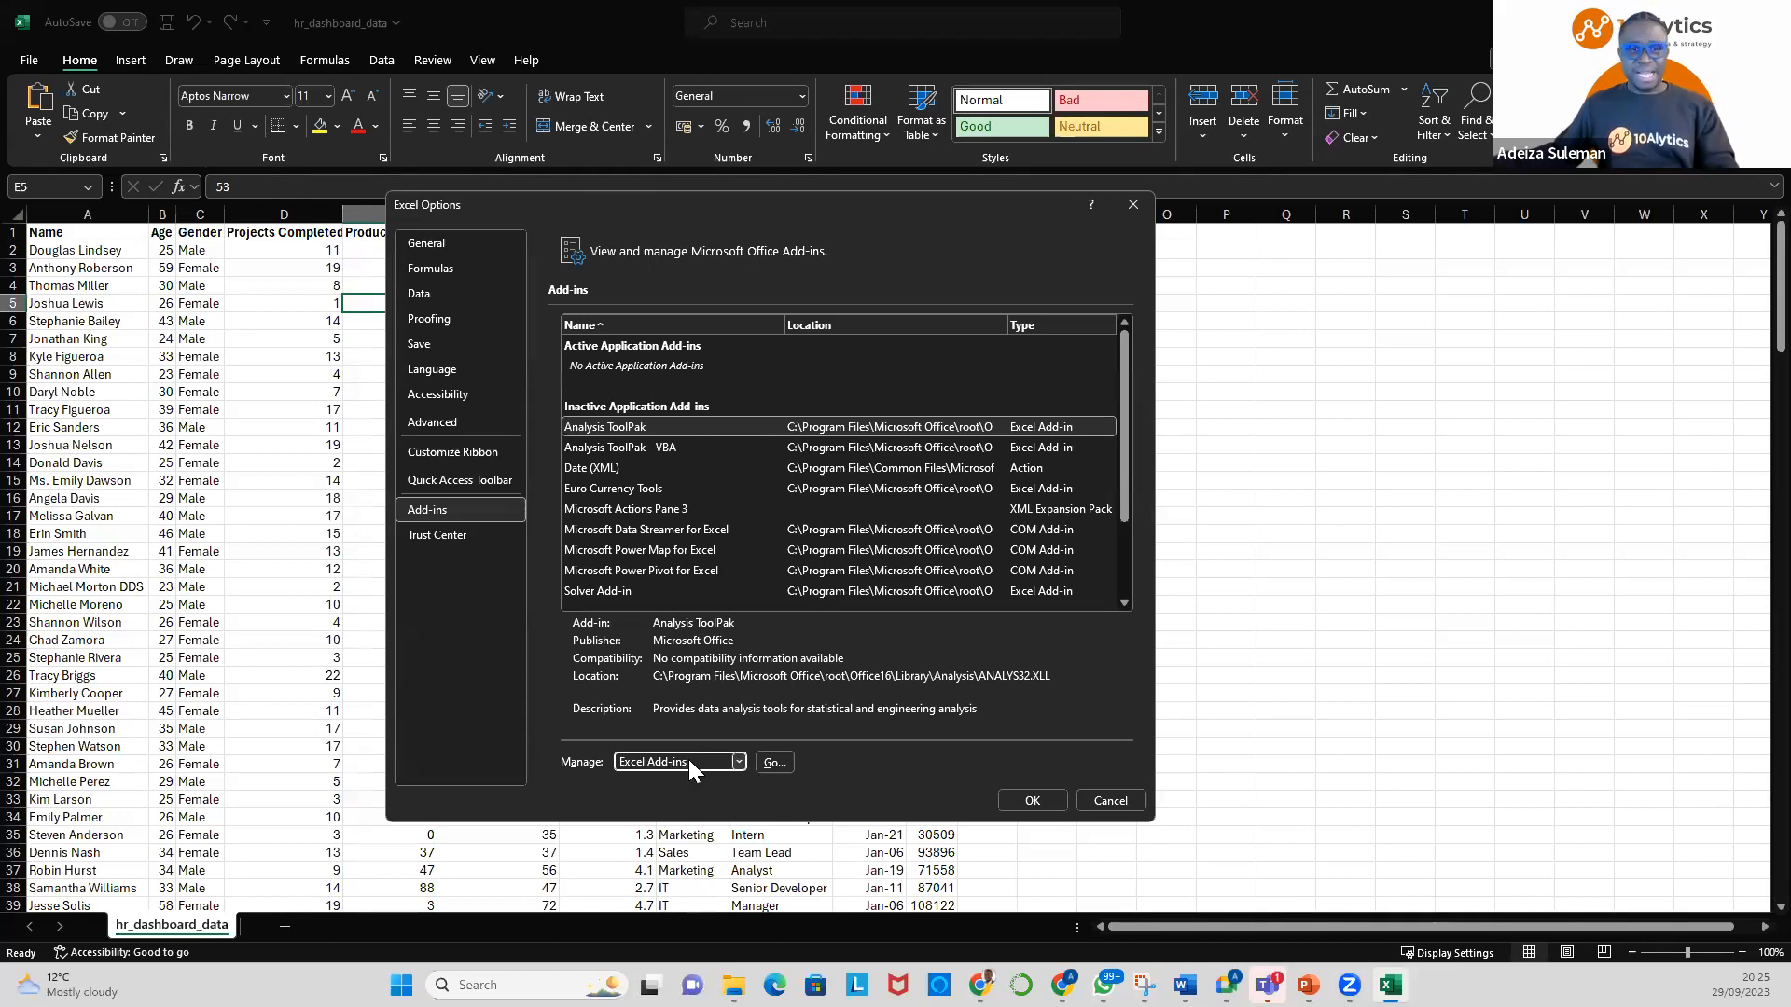
click(780, 765)
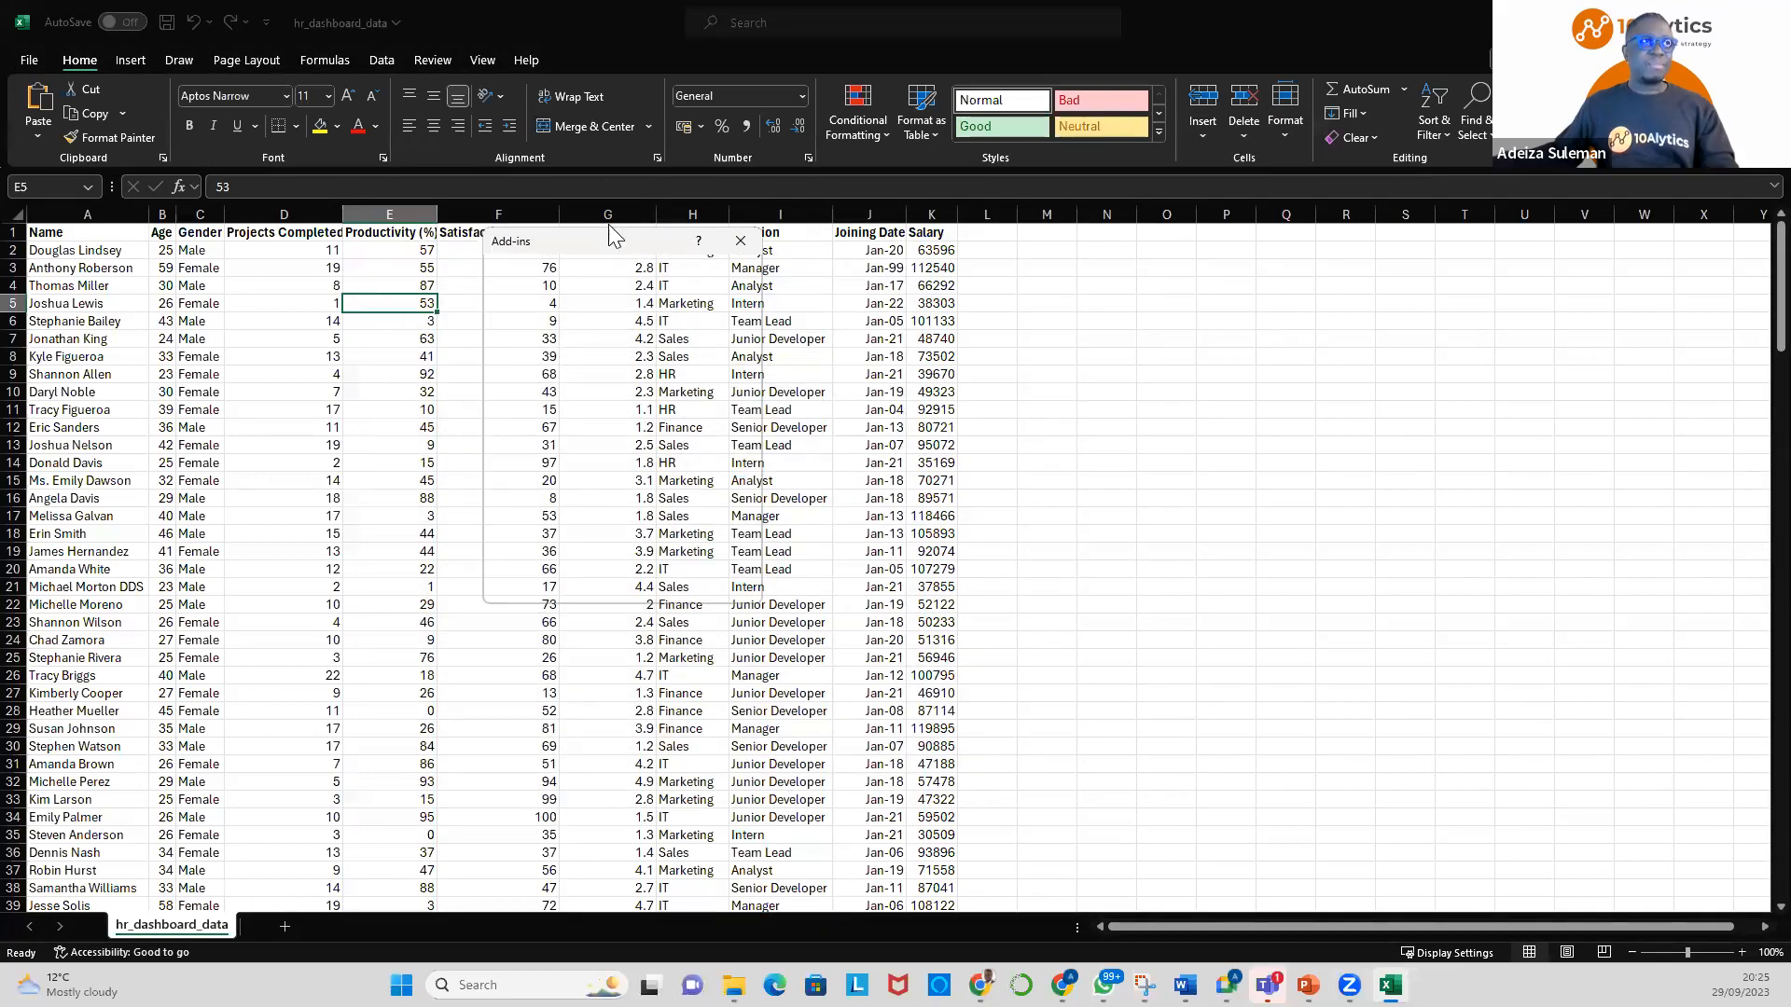
mouse_move(609, 235)
mouse_down()
mouse_move(621, 298)
mouse_move(657, 312)
mouse_up()
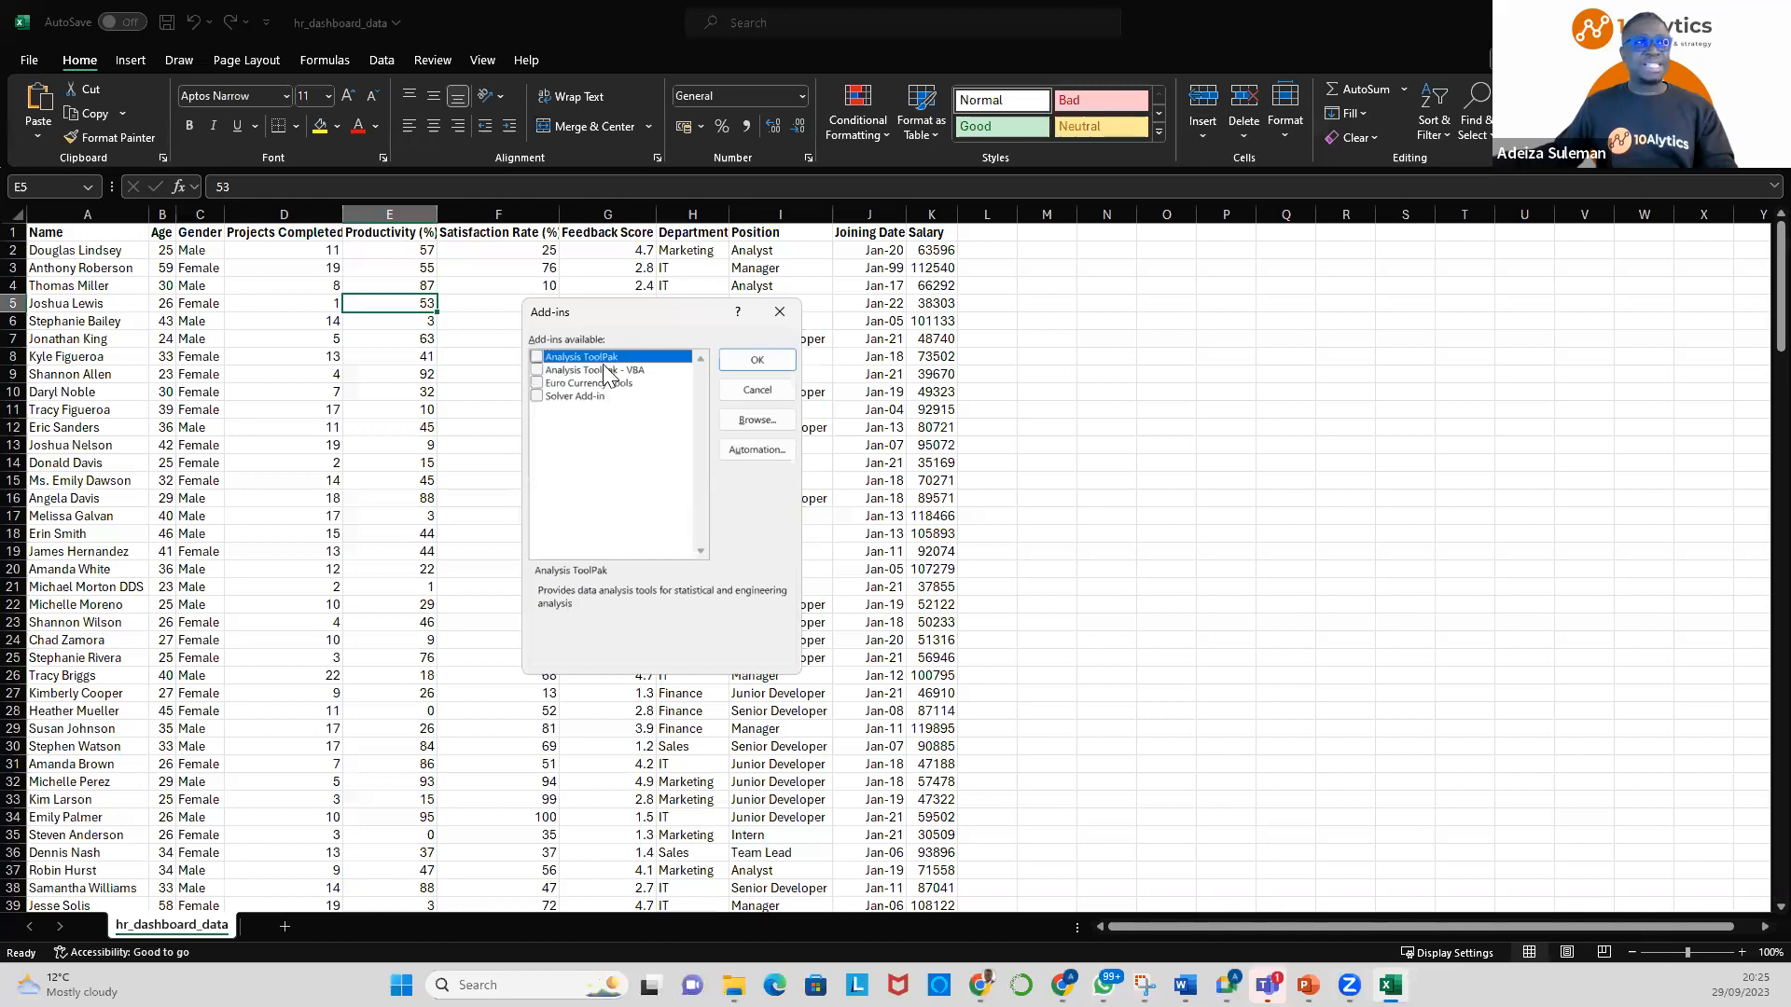
click(537, 357)
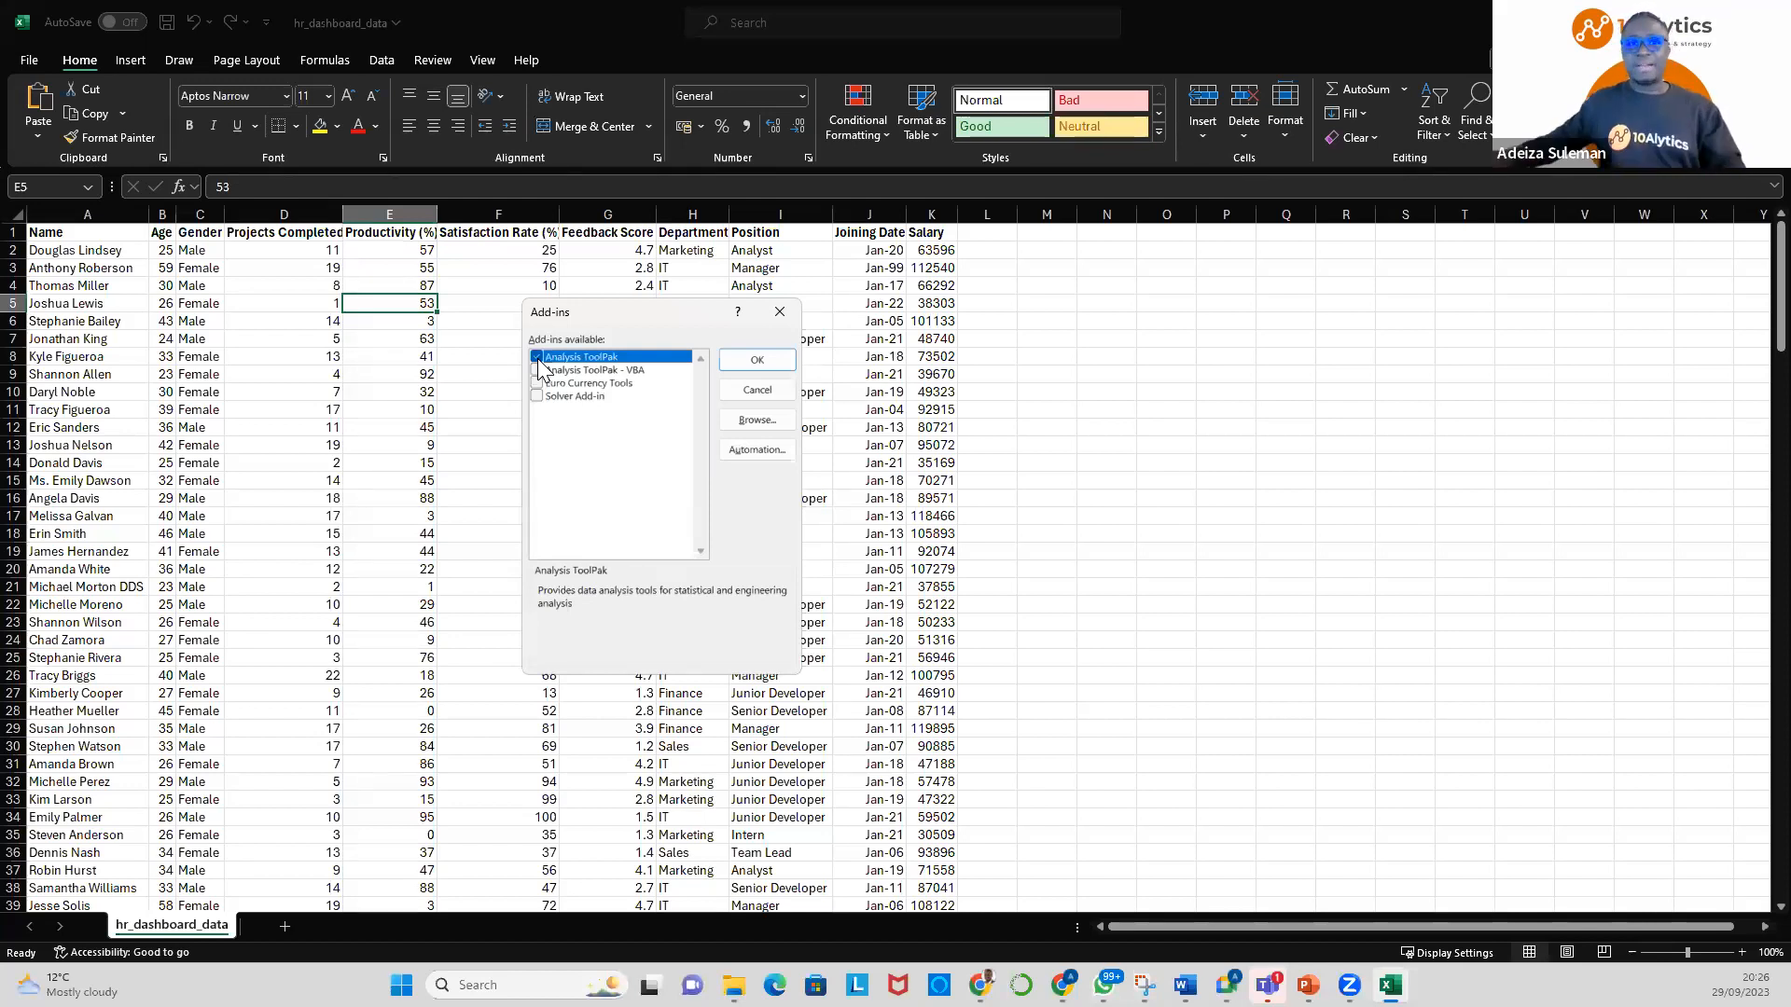
click(538, 359)
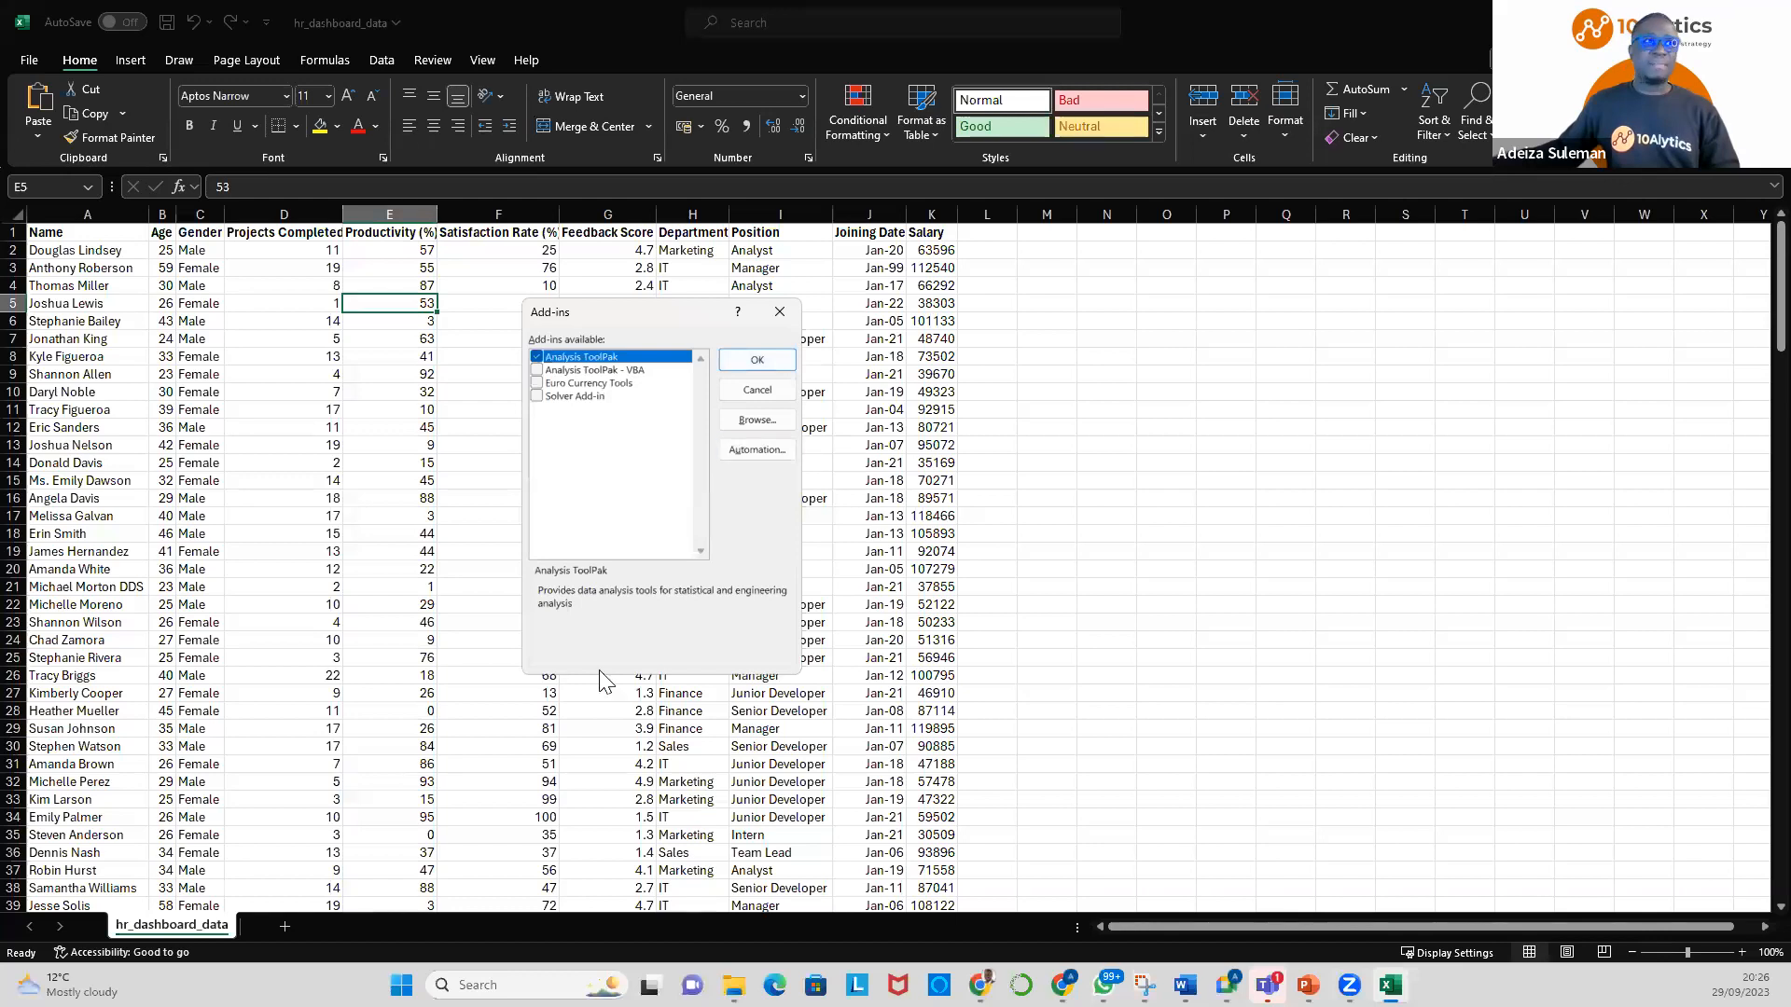
click(757, 390)
click(201, 289)
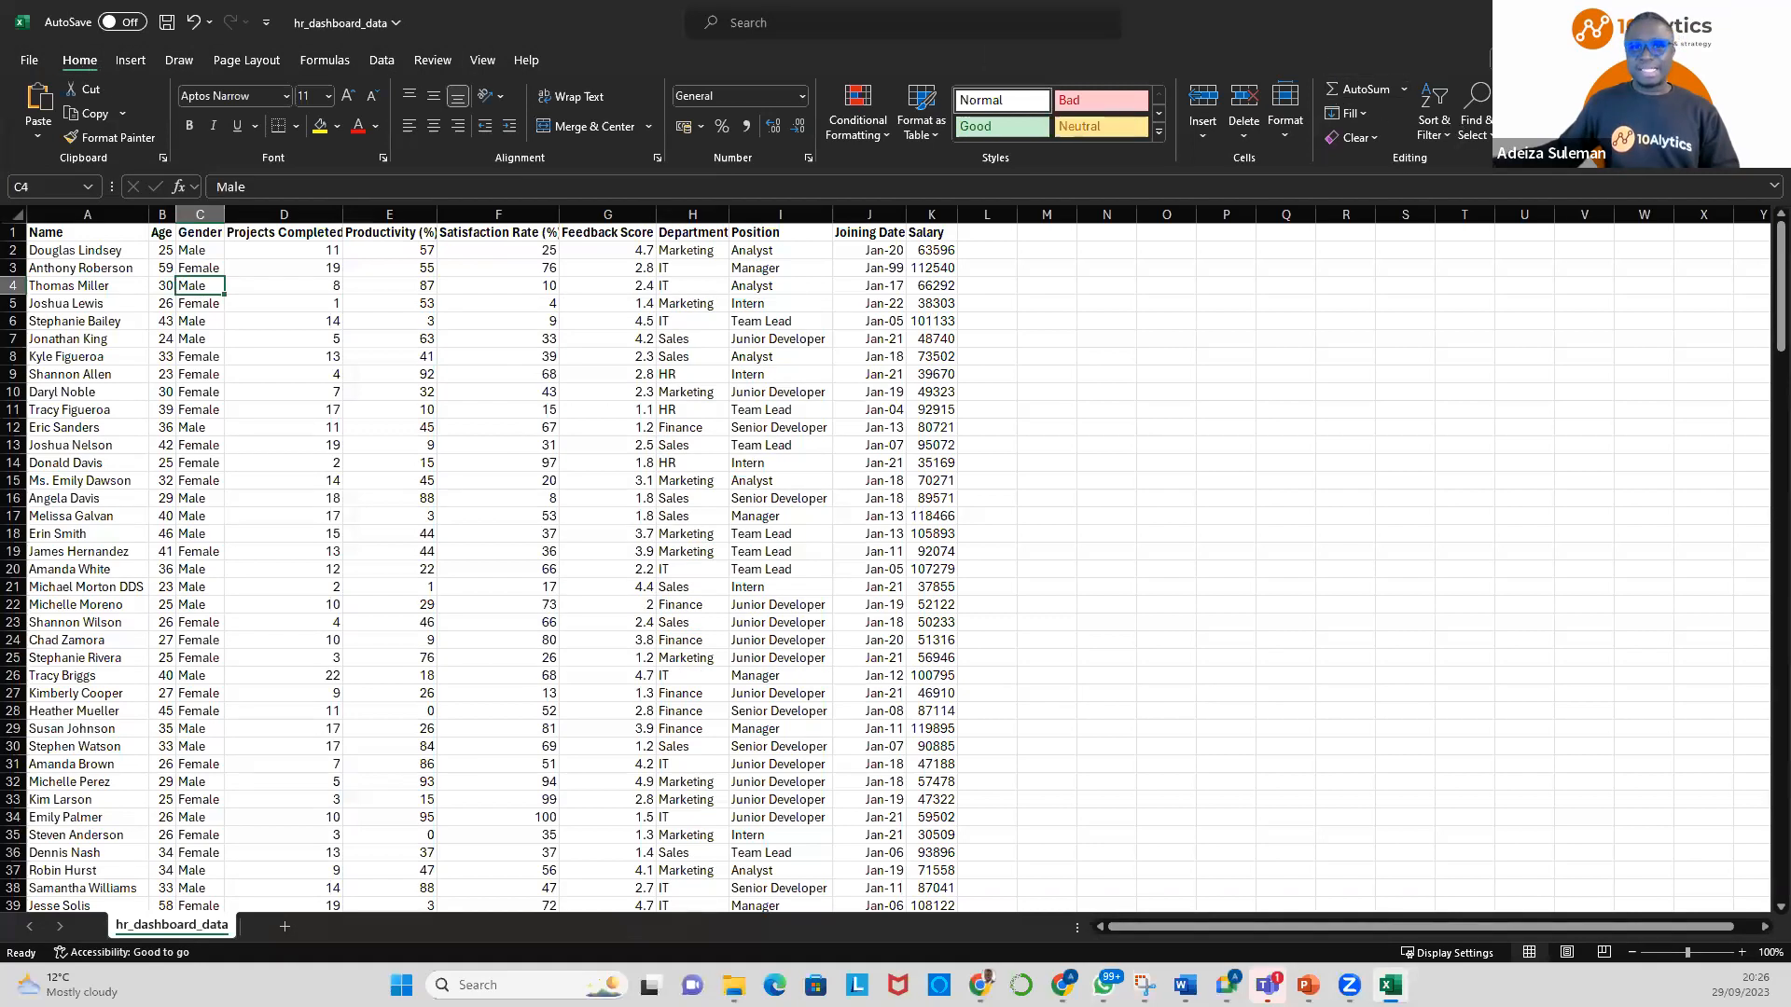
click(133, 253)
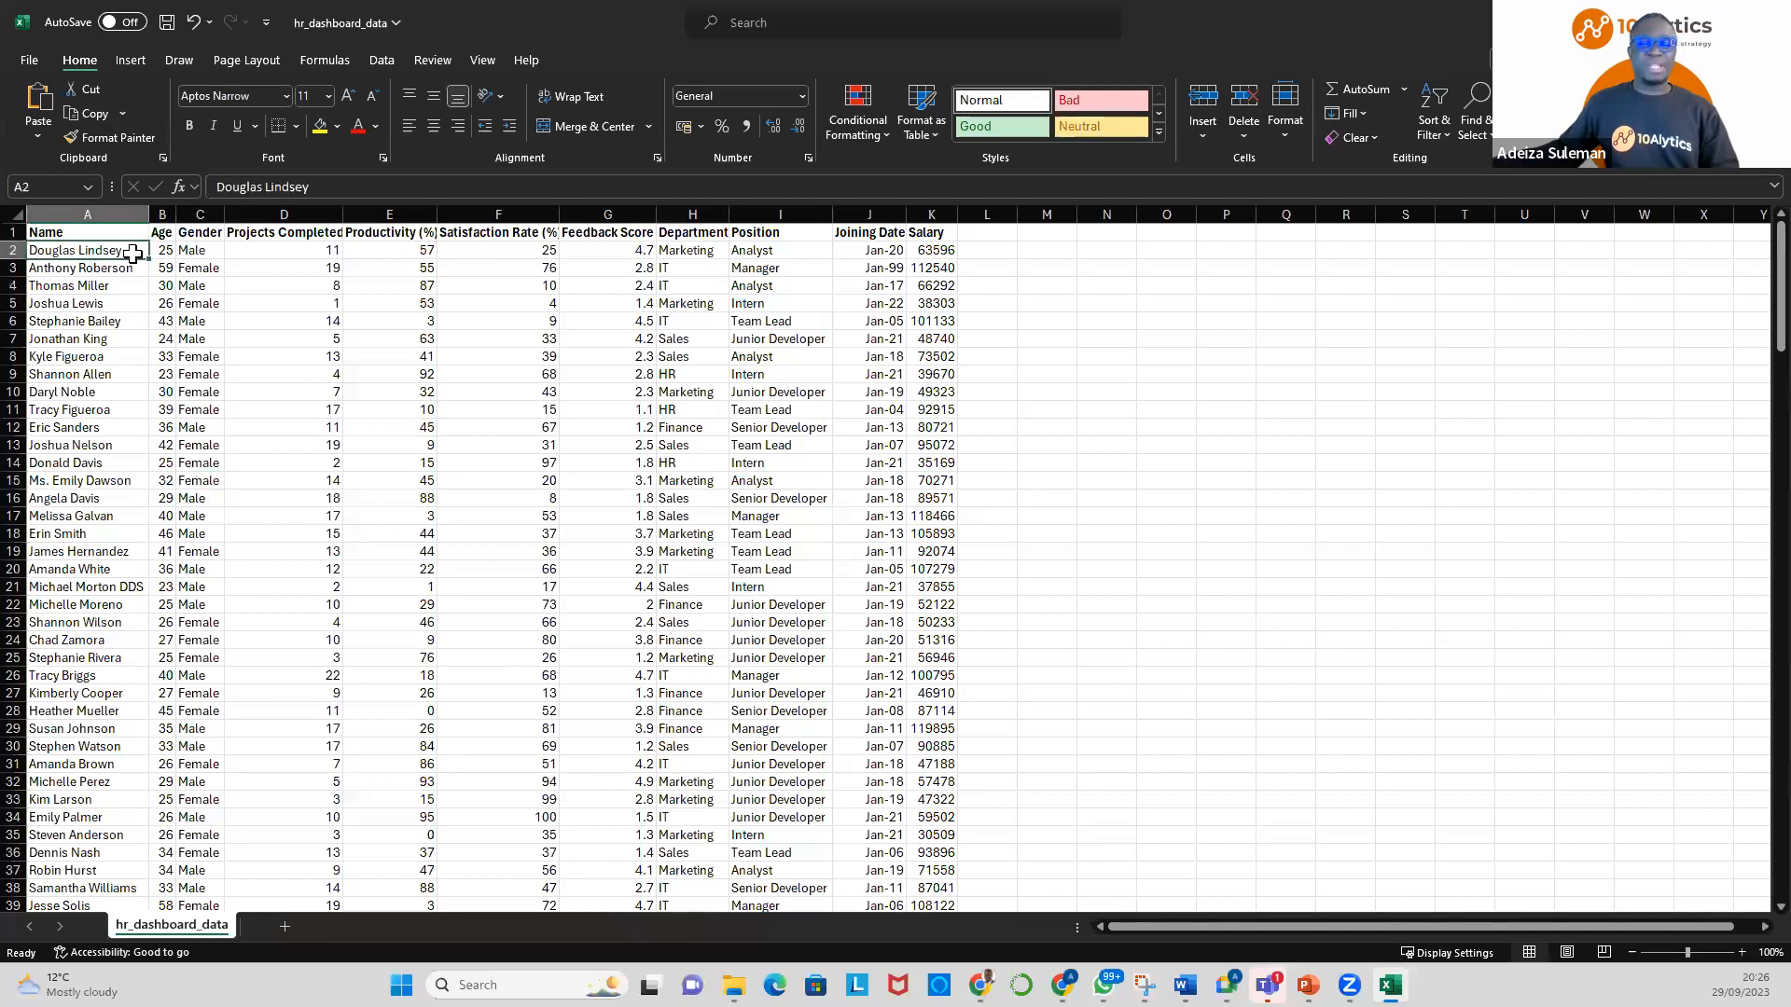
click(463, 356)
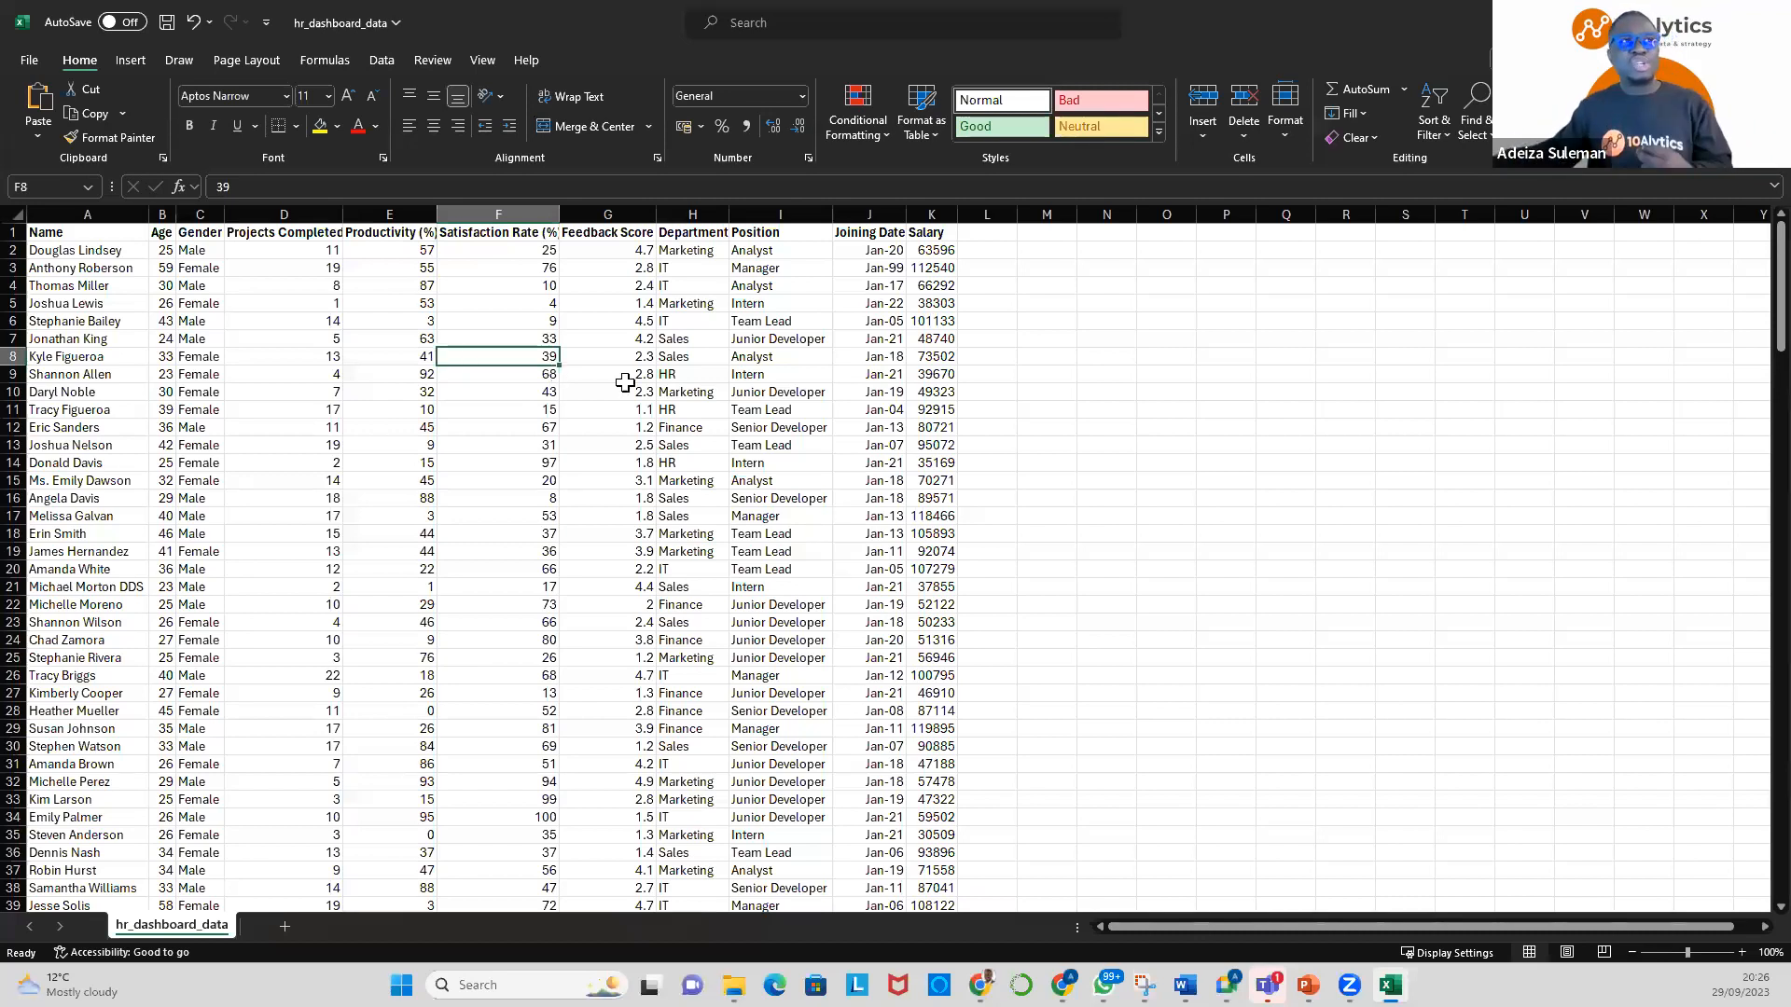
click(654, 450)
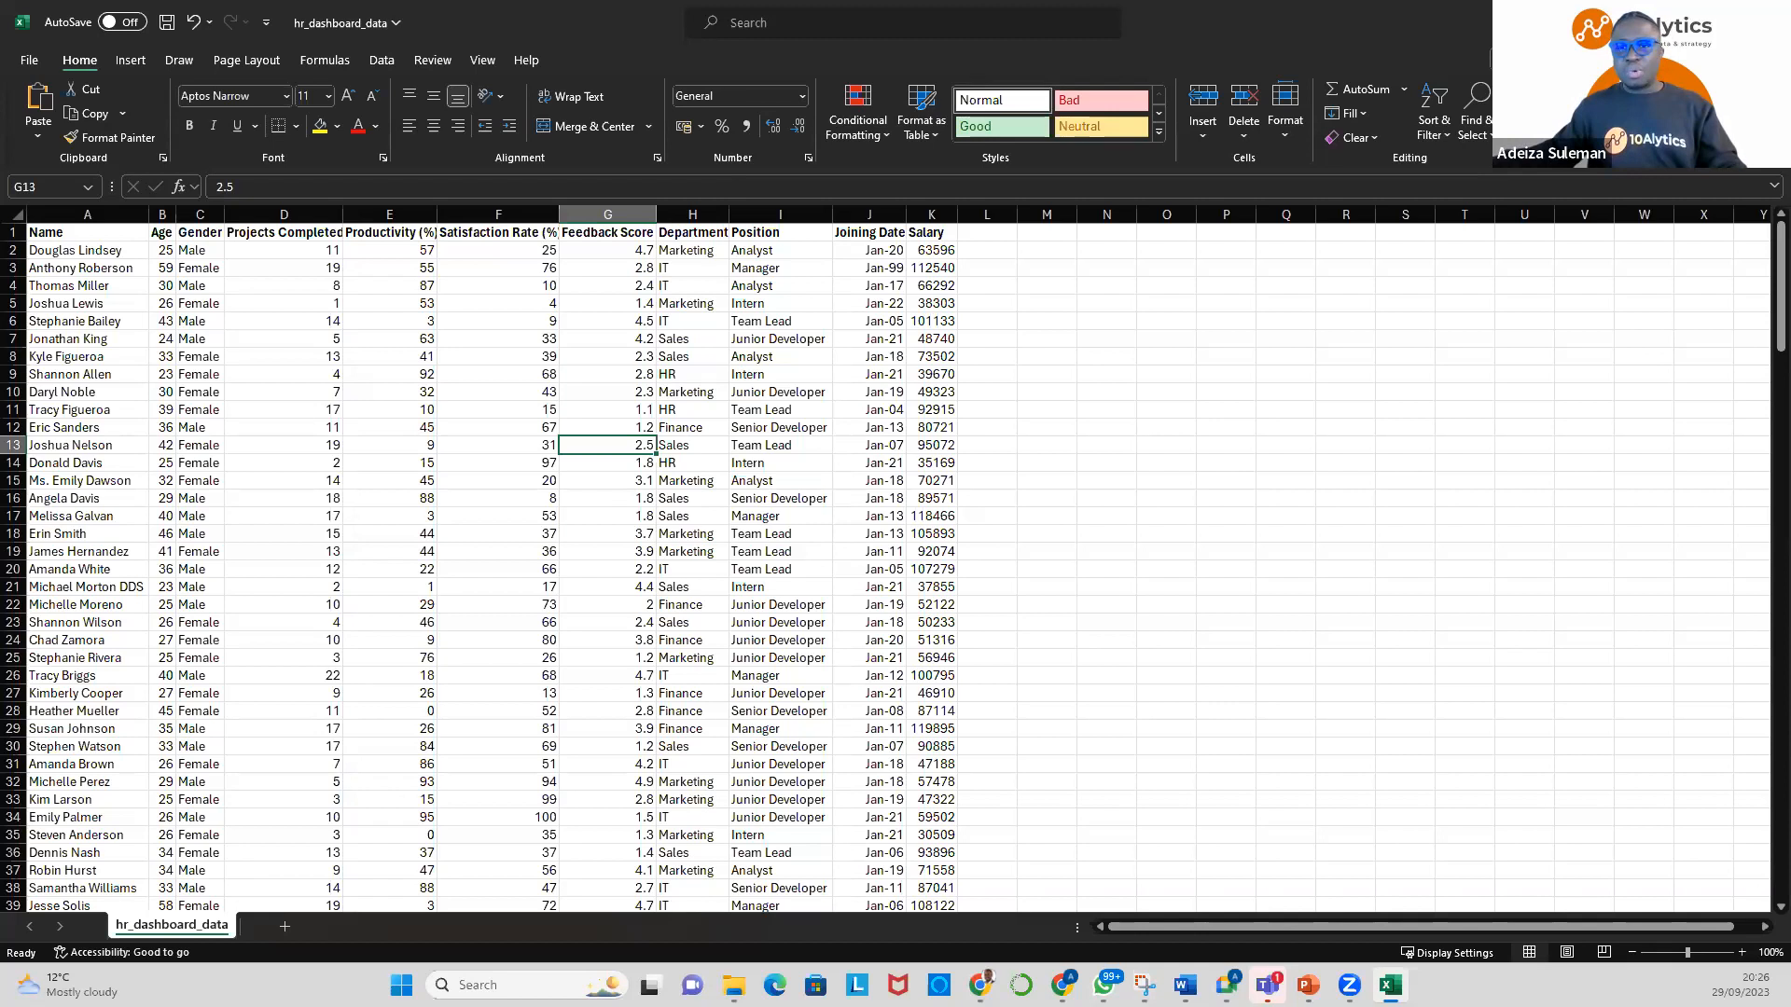
click(411, 390)
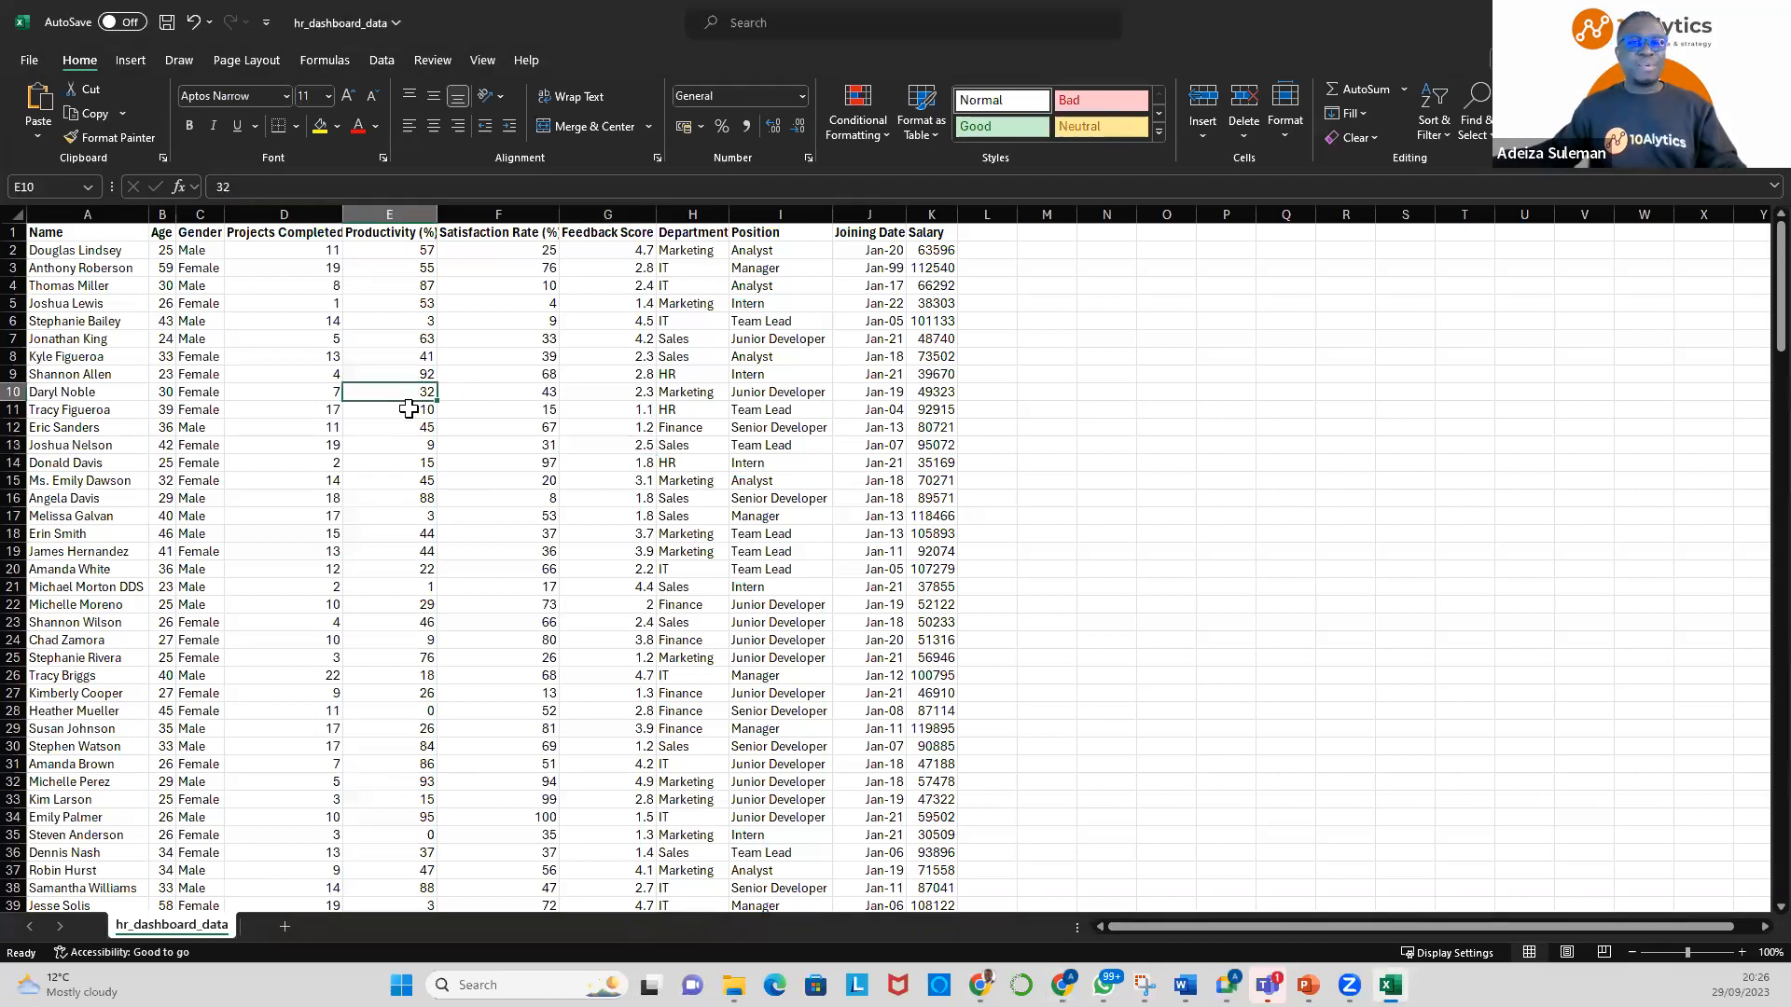
click(383, 539)
click(573, 306)
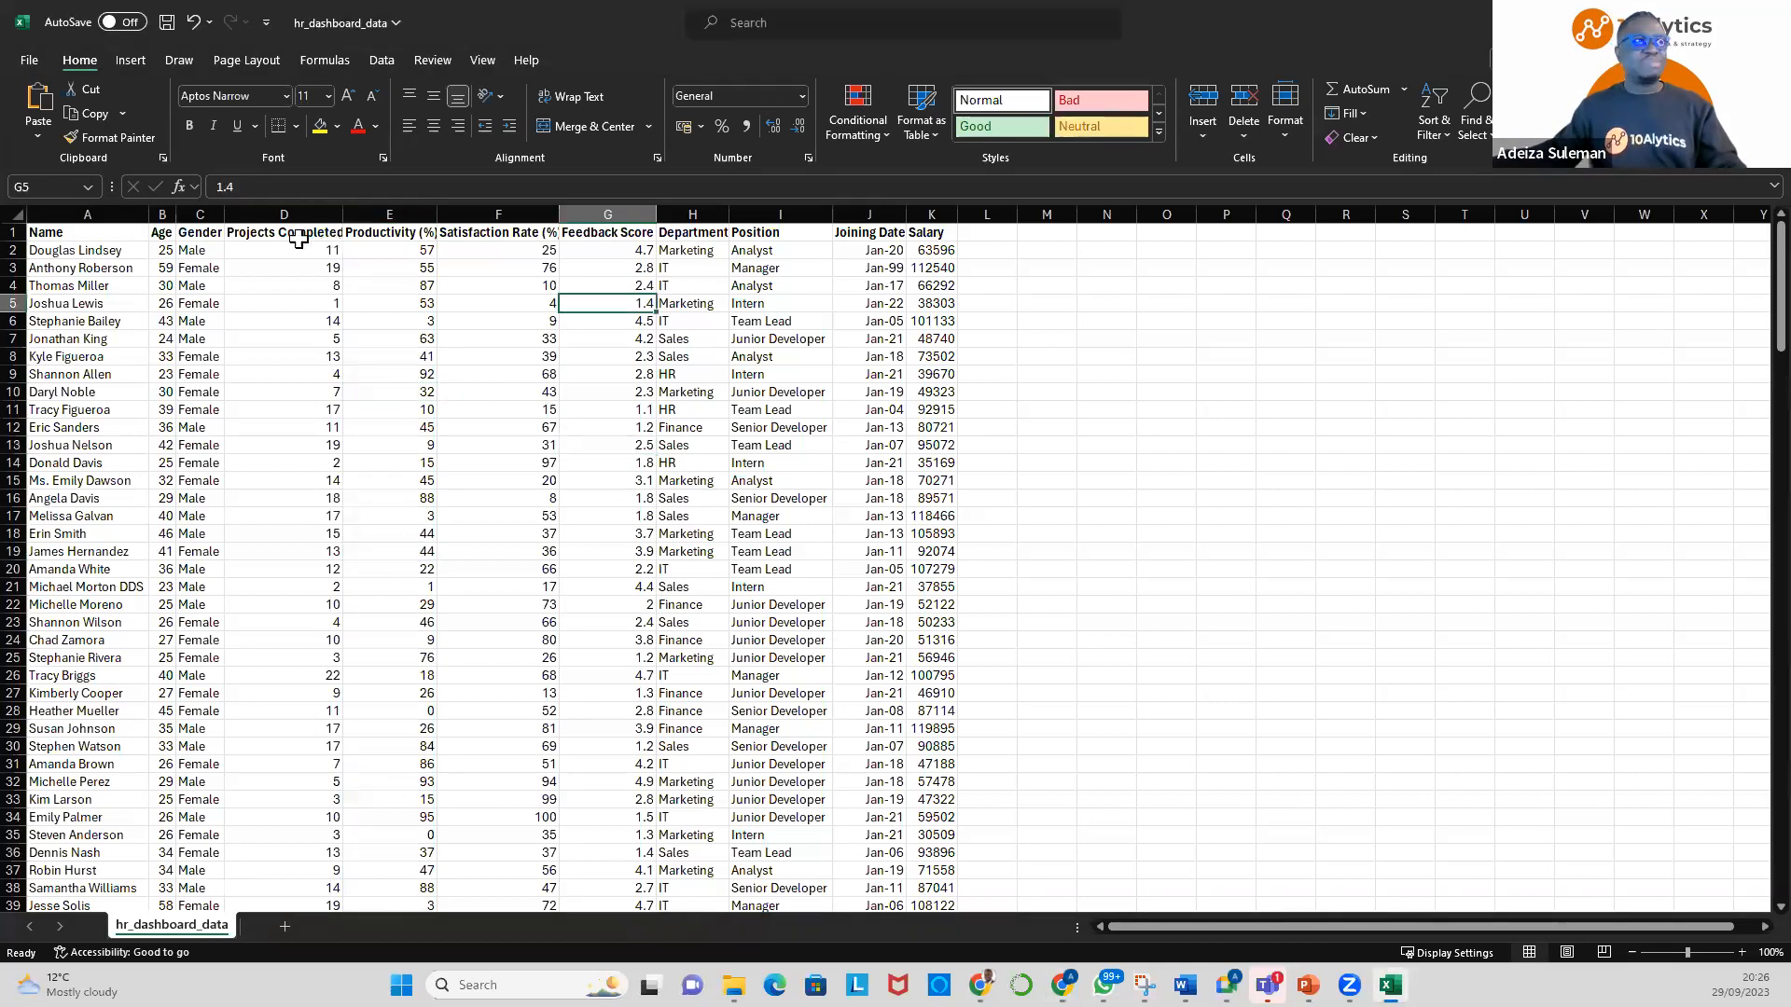
click(240, 250)
click(158, 338)
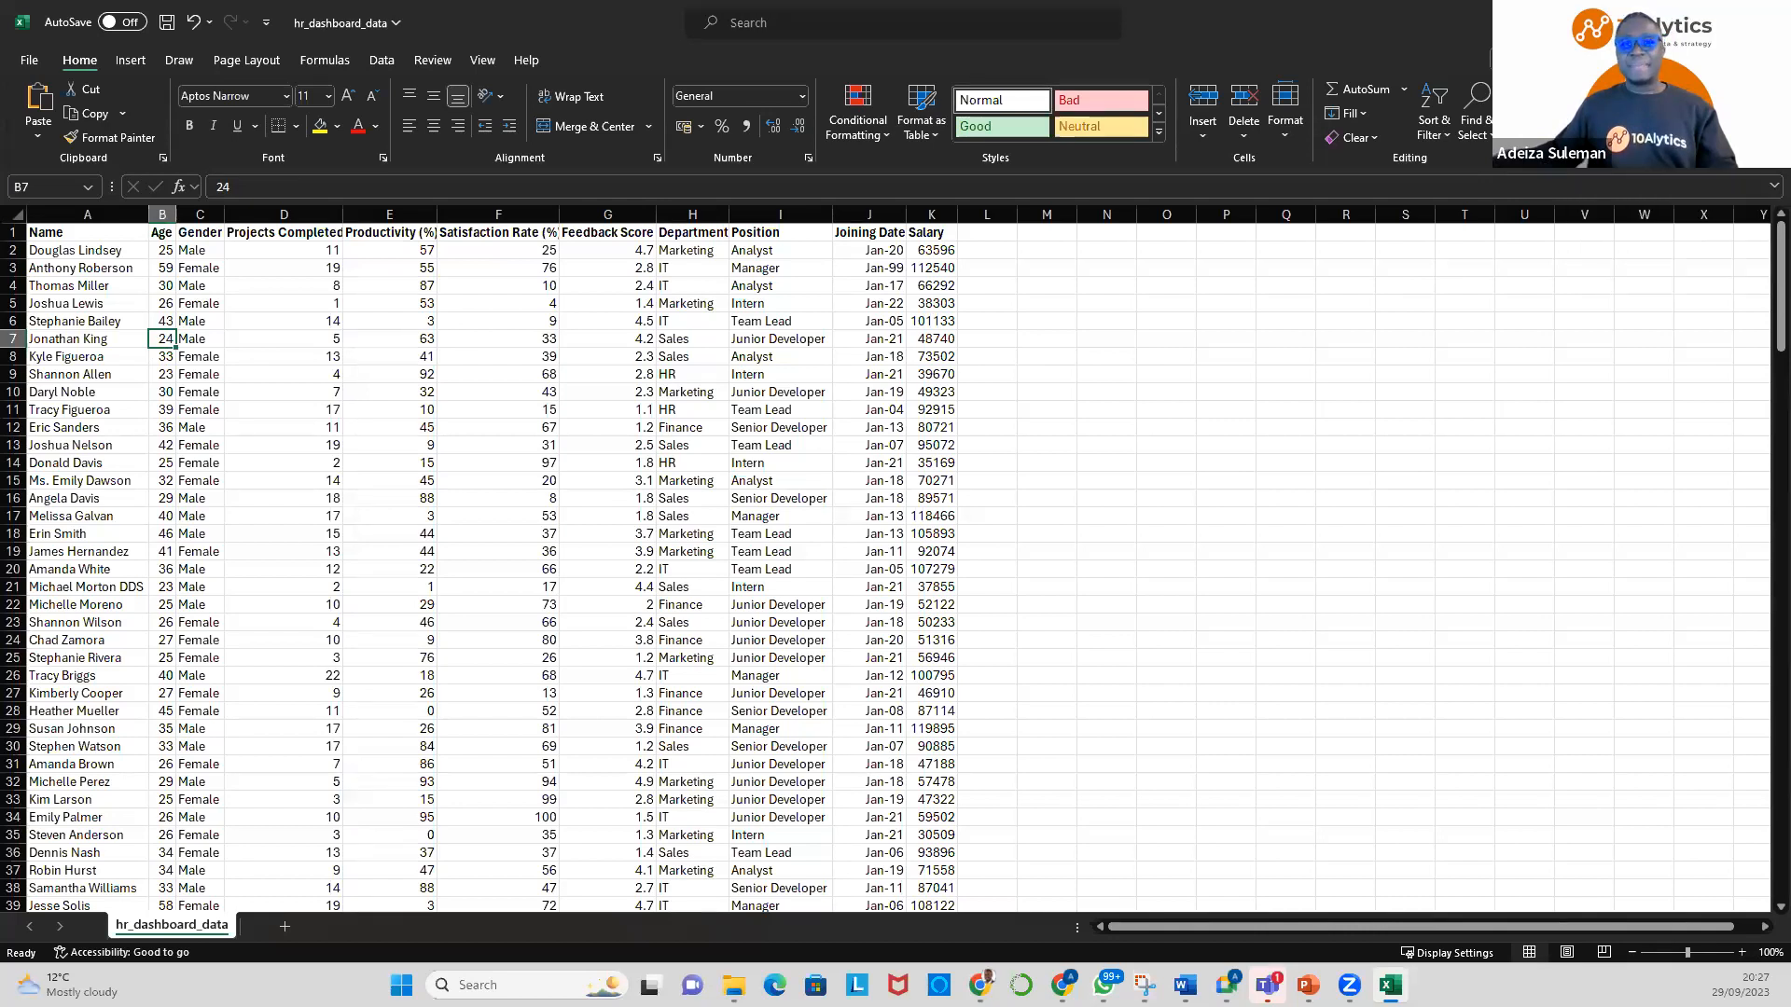
Run Analyze Data on the employee table and look over its suggested questions and discovered insights
click(1599, 114)
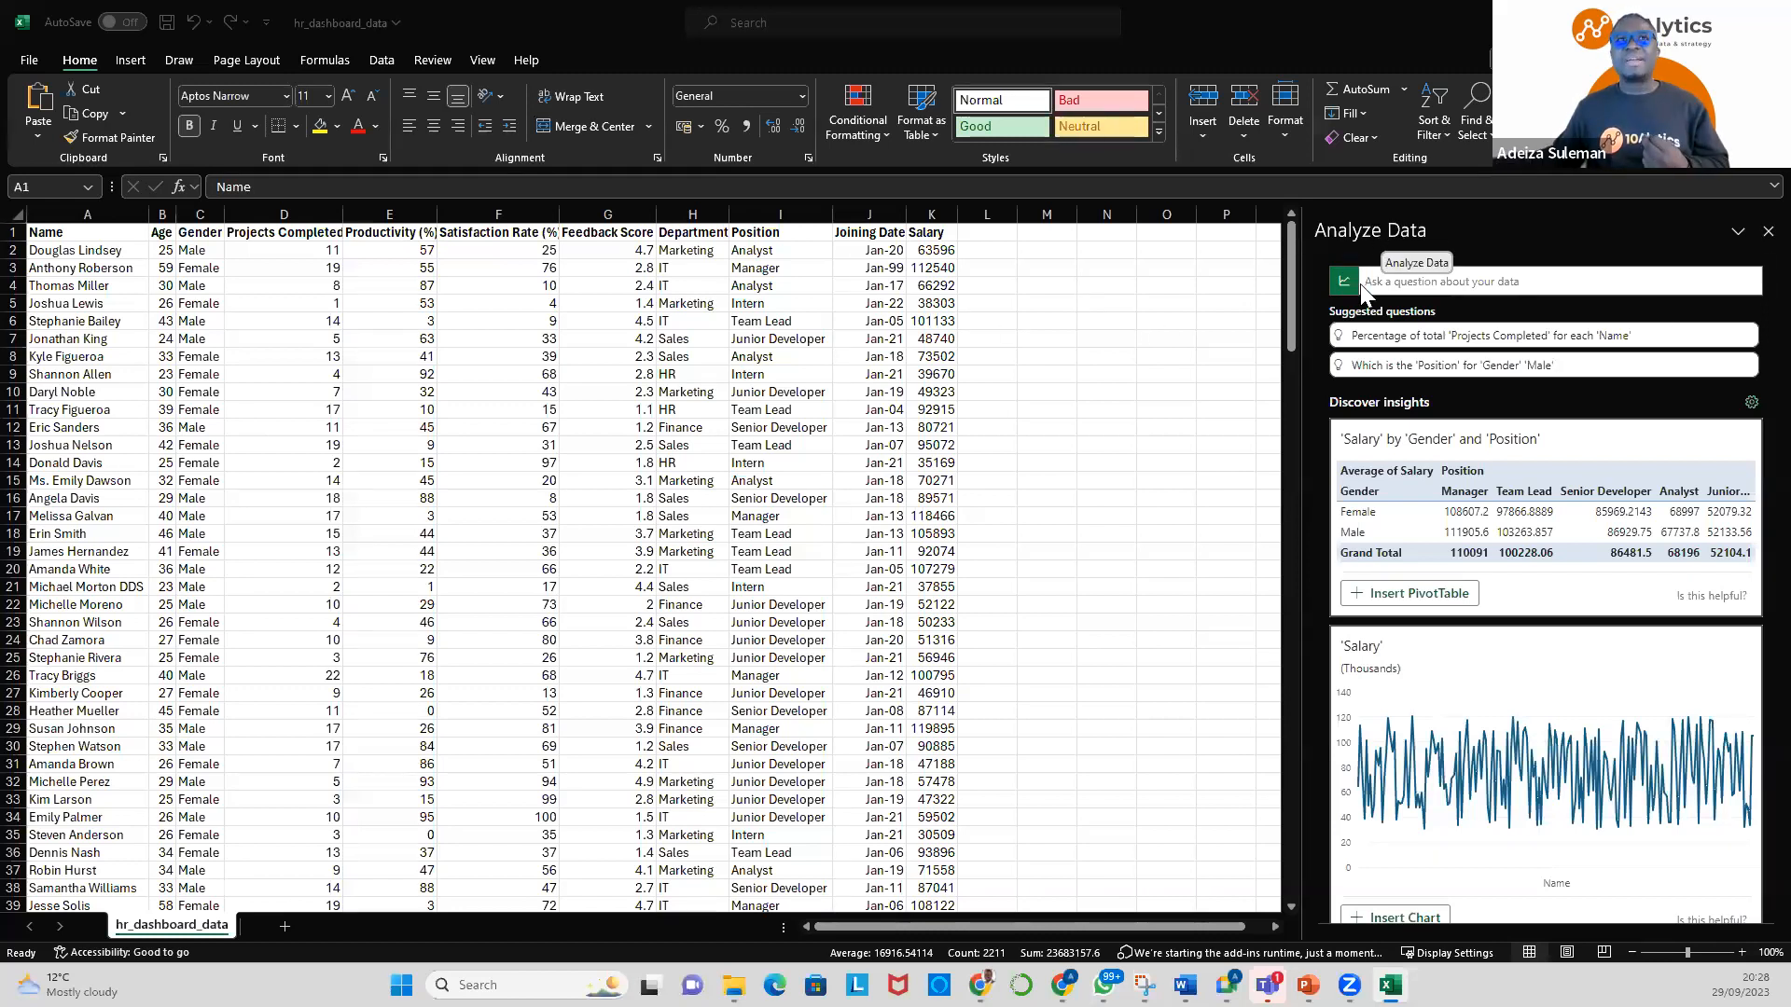
scroll(1478, 436, down, 5)
scroll(1479, 437, up, 5)
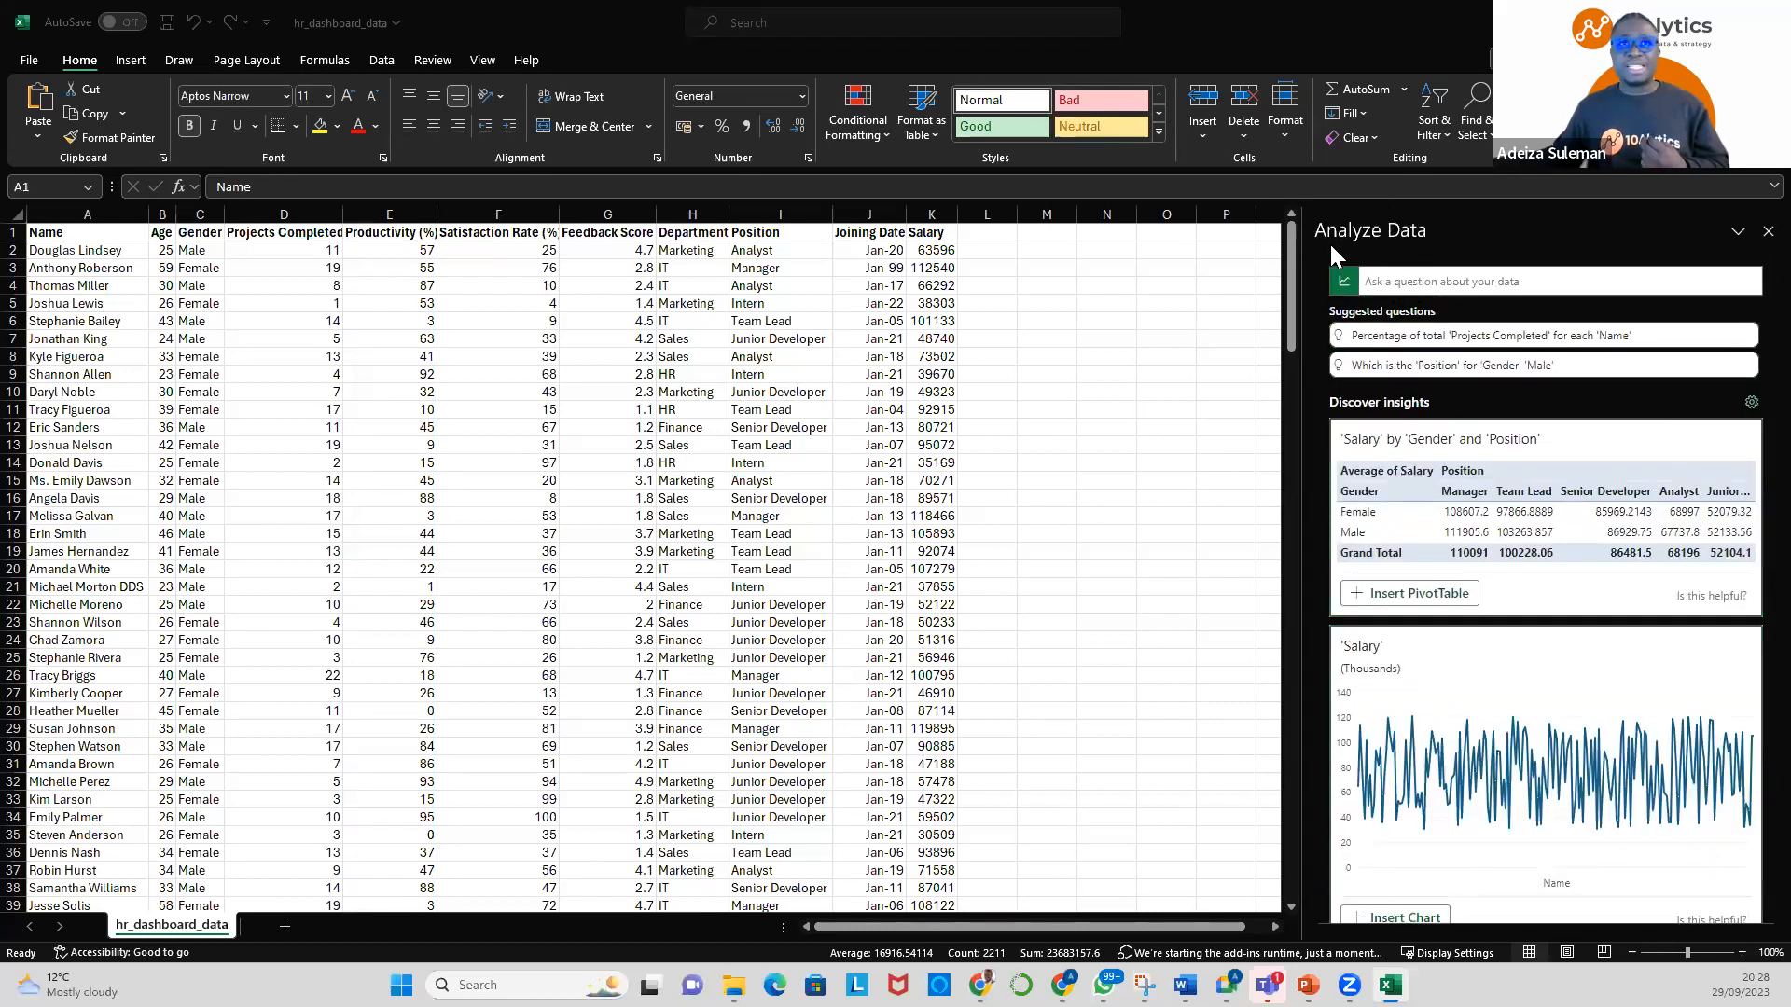
Show the suggested questions about the data, and examine the insights on Salary, Projects Completed by Position, and Age by Position and Gender
click(1403, 282)
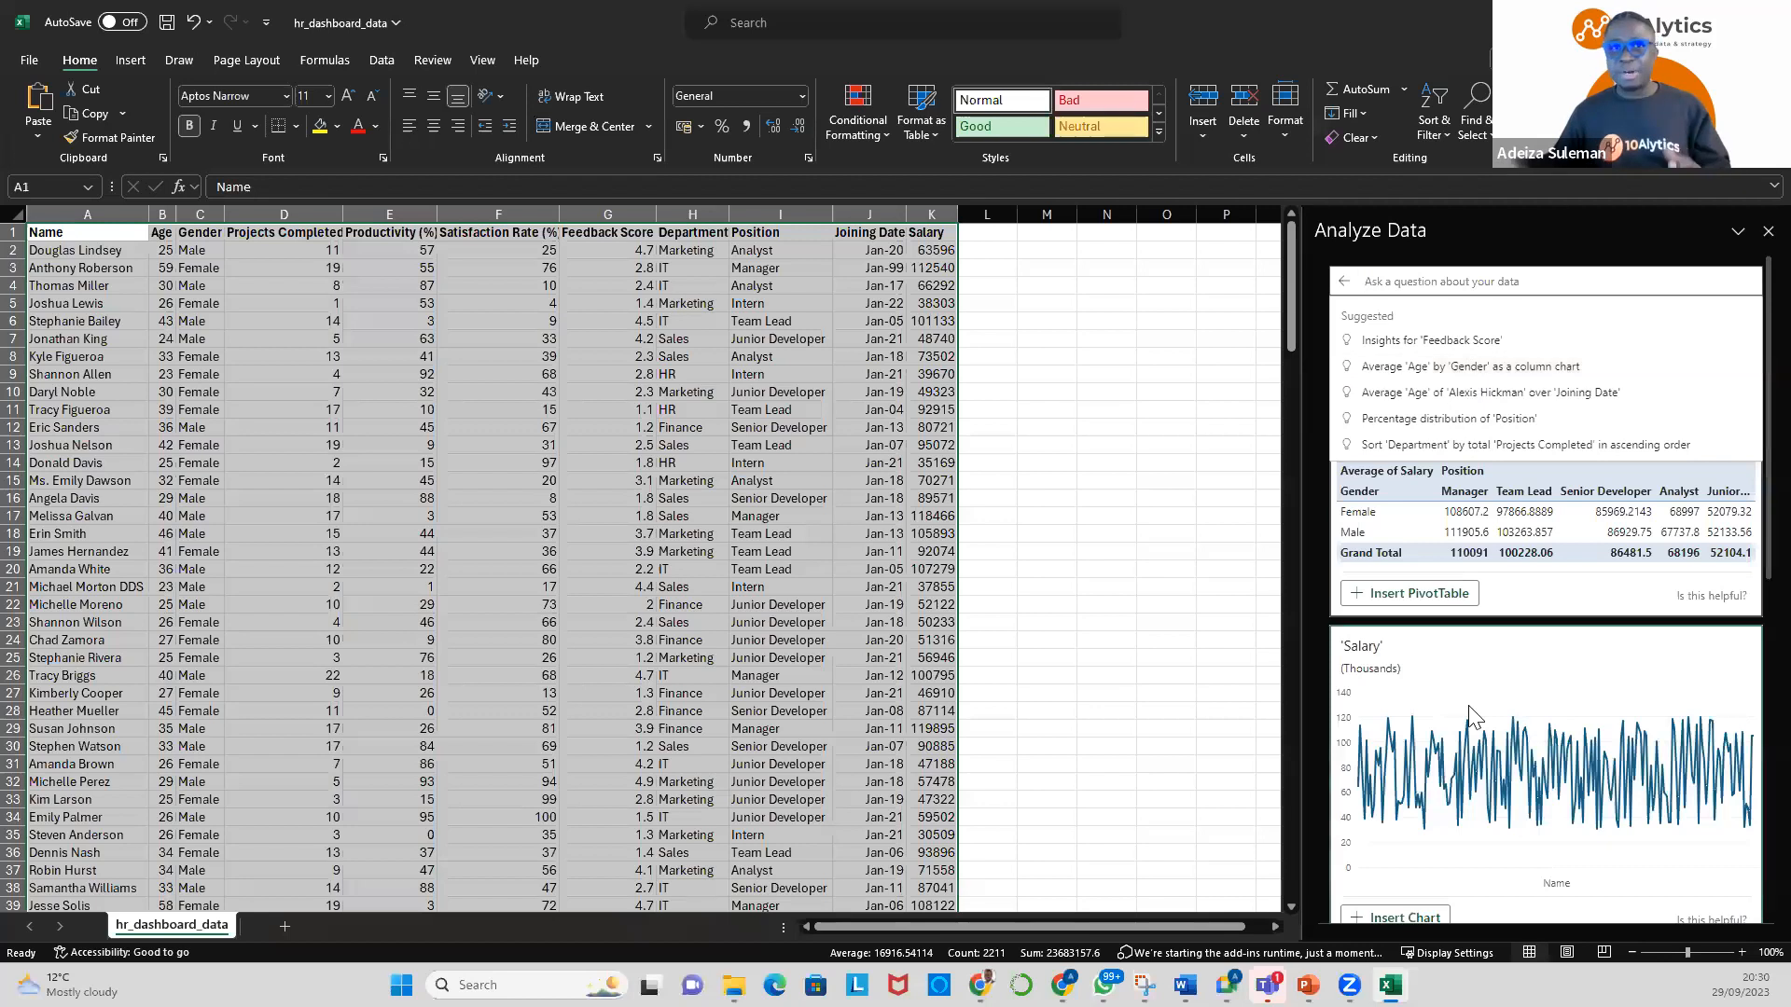
scroll(1498, 617, down, 6)
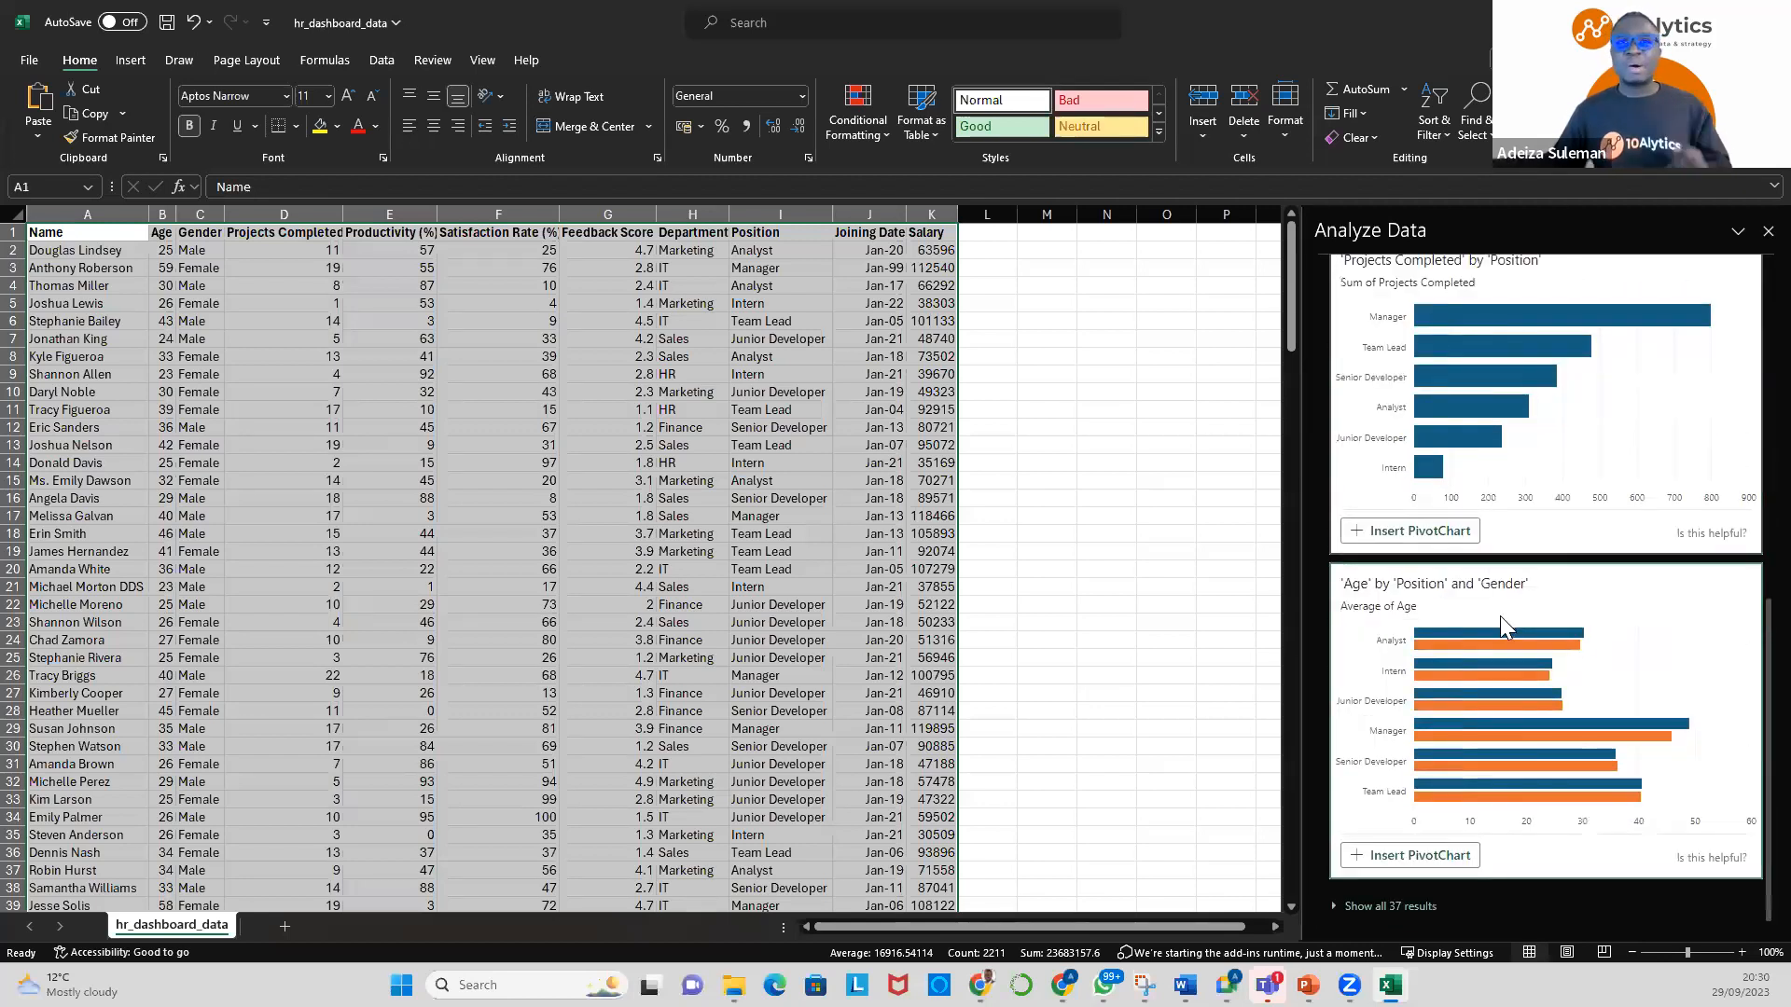
scroll(1500, 617, up, 6)
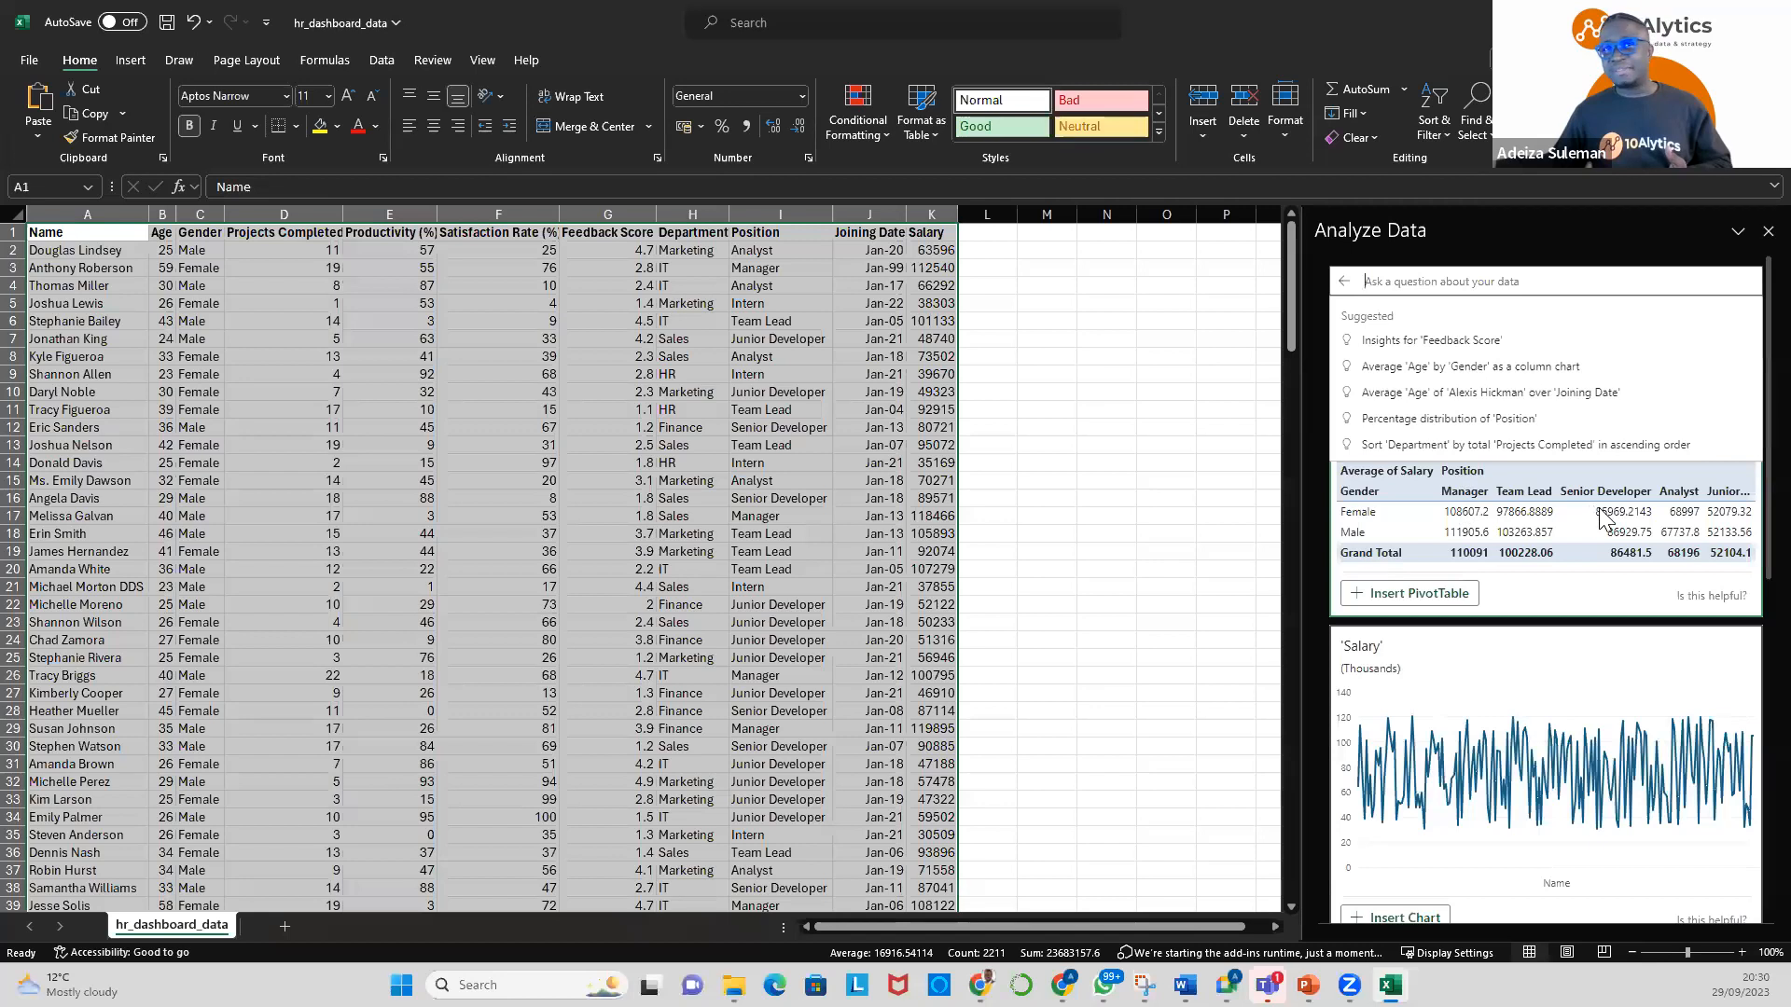
scroll(1464, 519, down, 5)
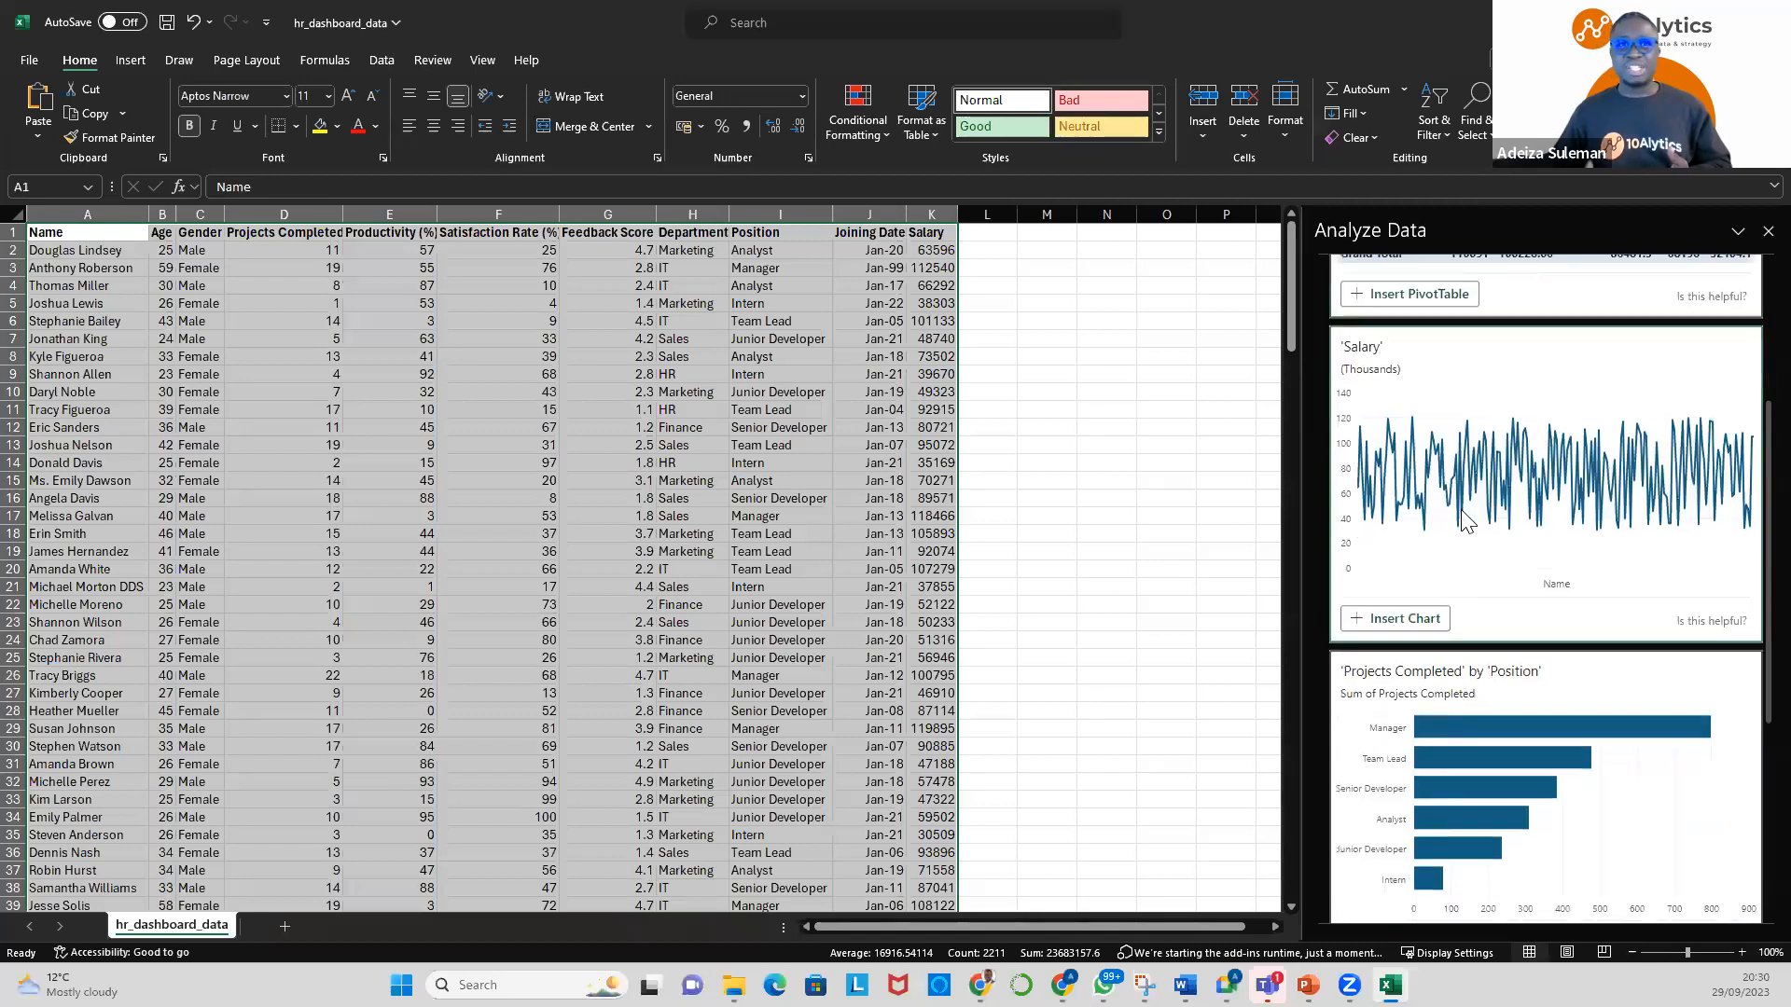
scroll(1465, 519, down, 1)
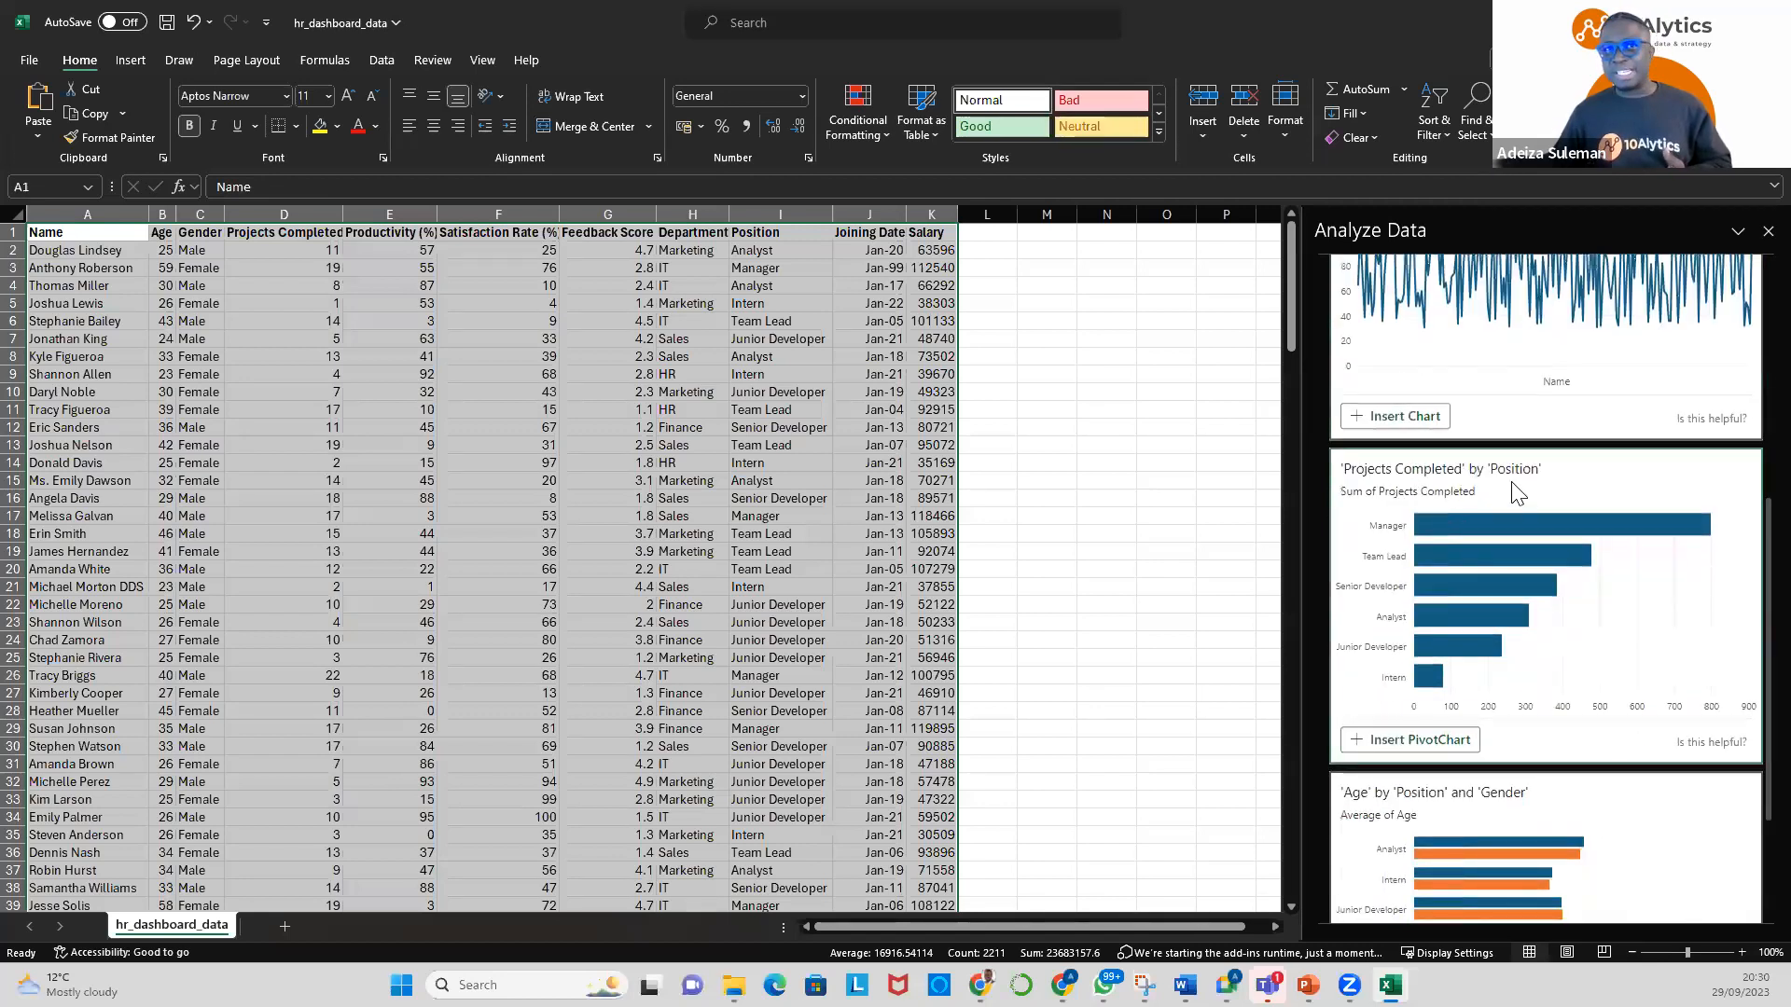
scroll(1555, 483, down, 4)
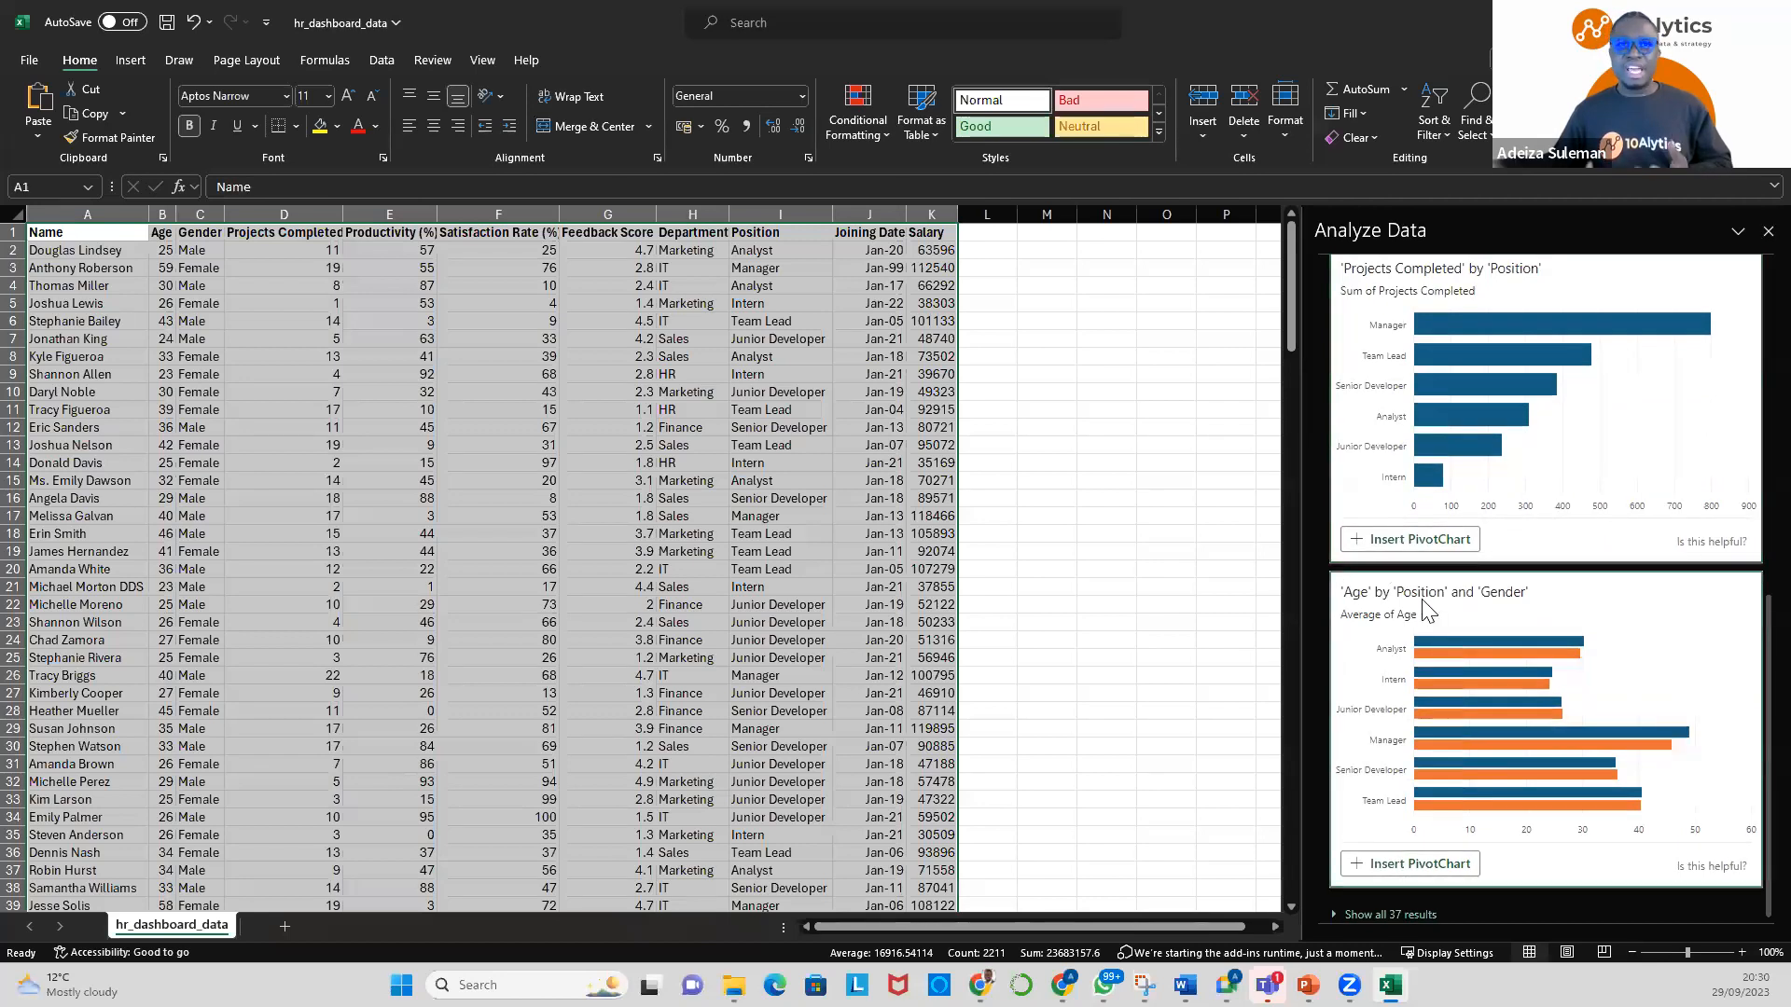
Ask Analyze Data the question "Average salary by Gender"
scroll(1492, 649, up, 10)
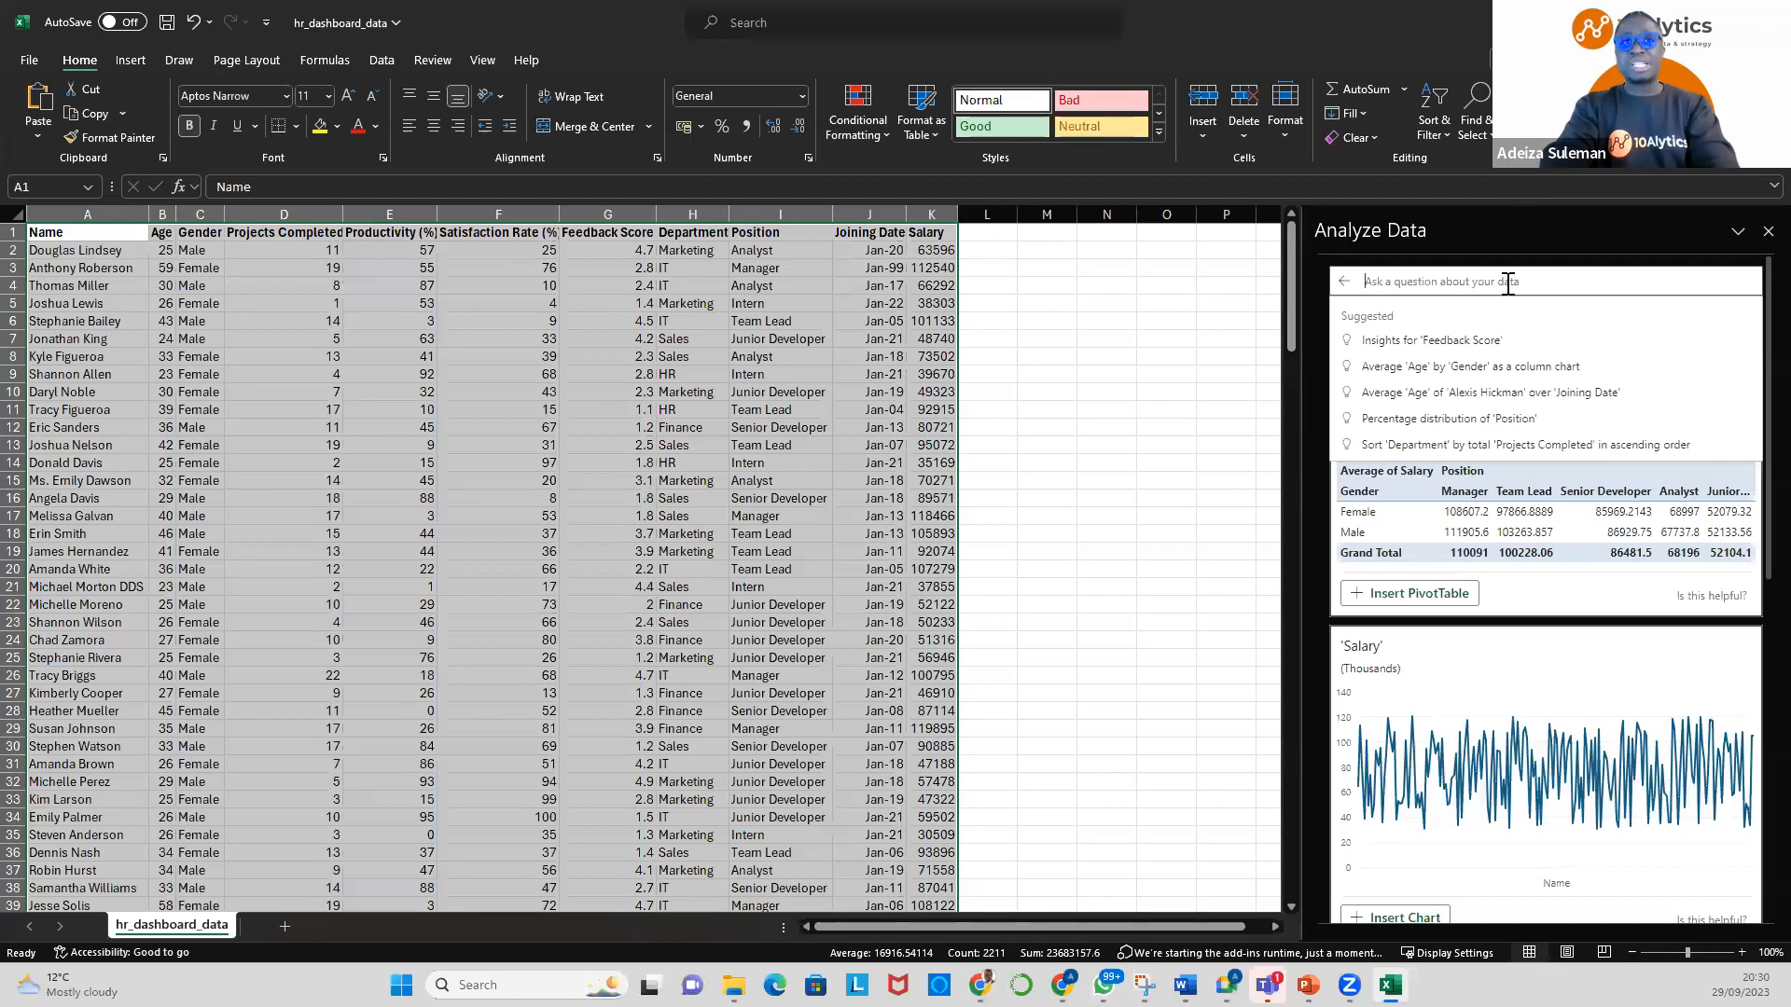
text(Average sal)
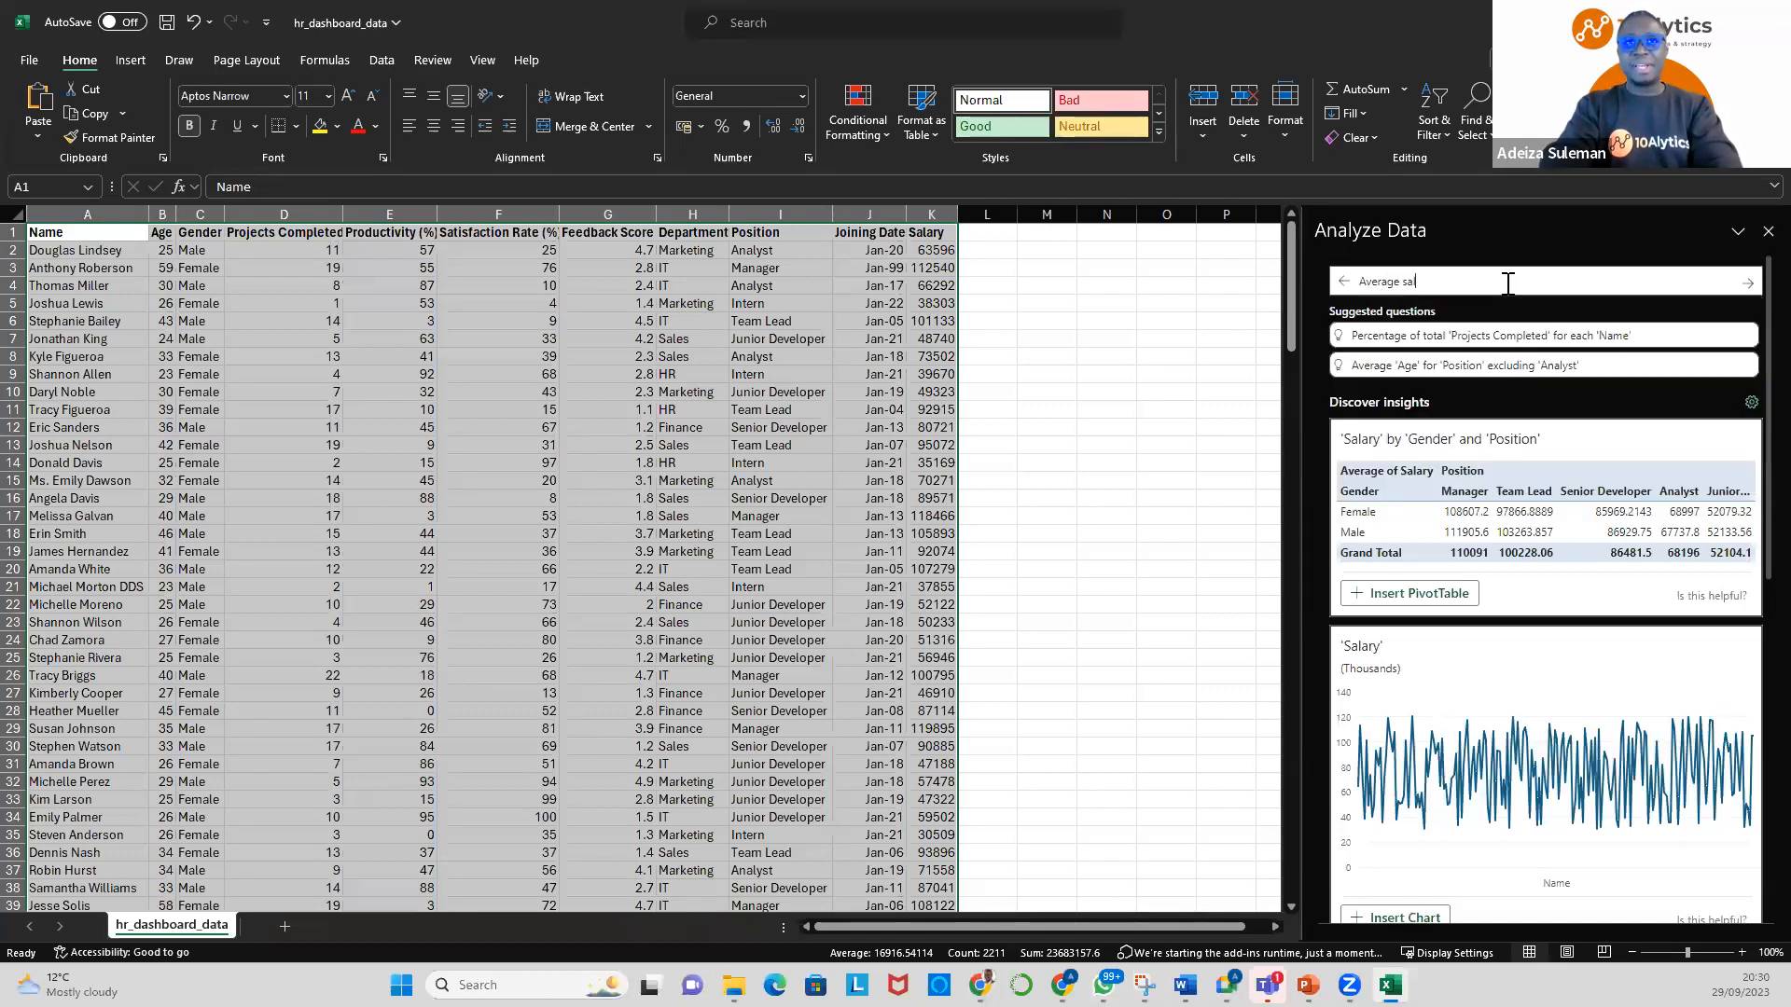
text(ary)
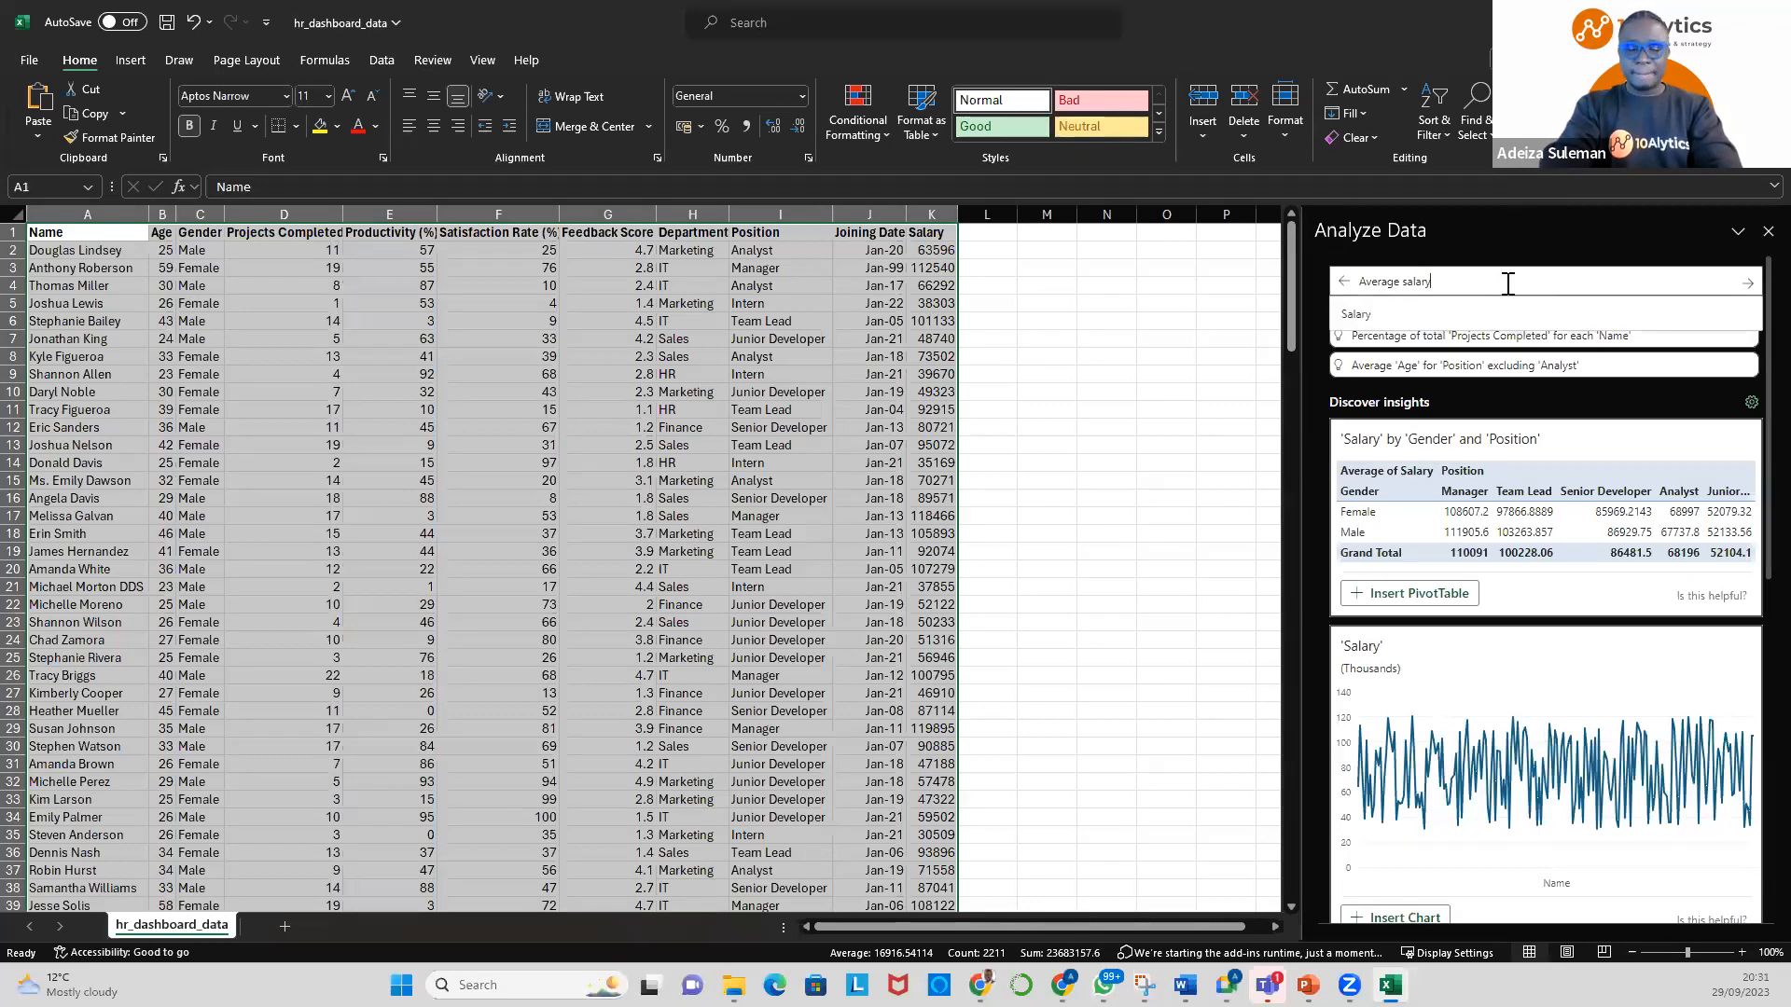
text( by gender)
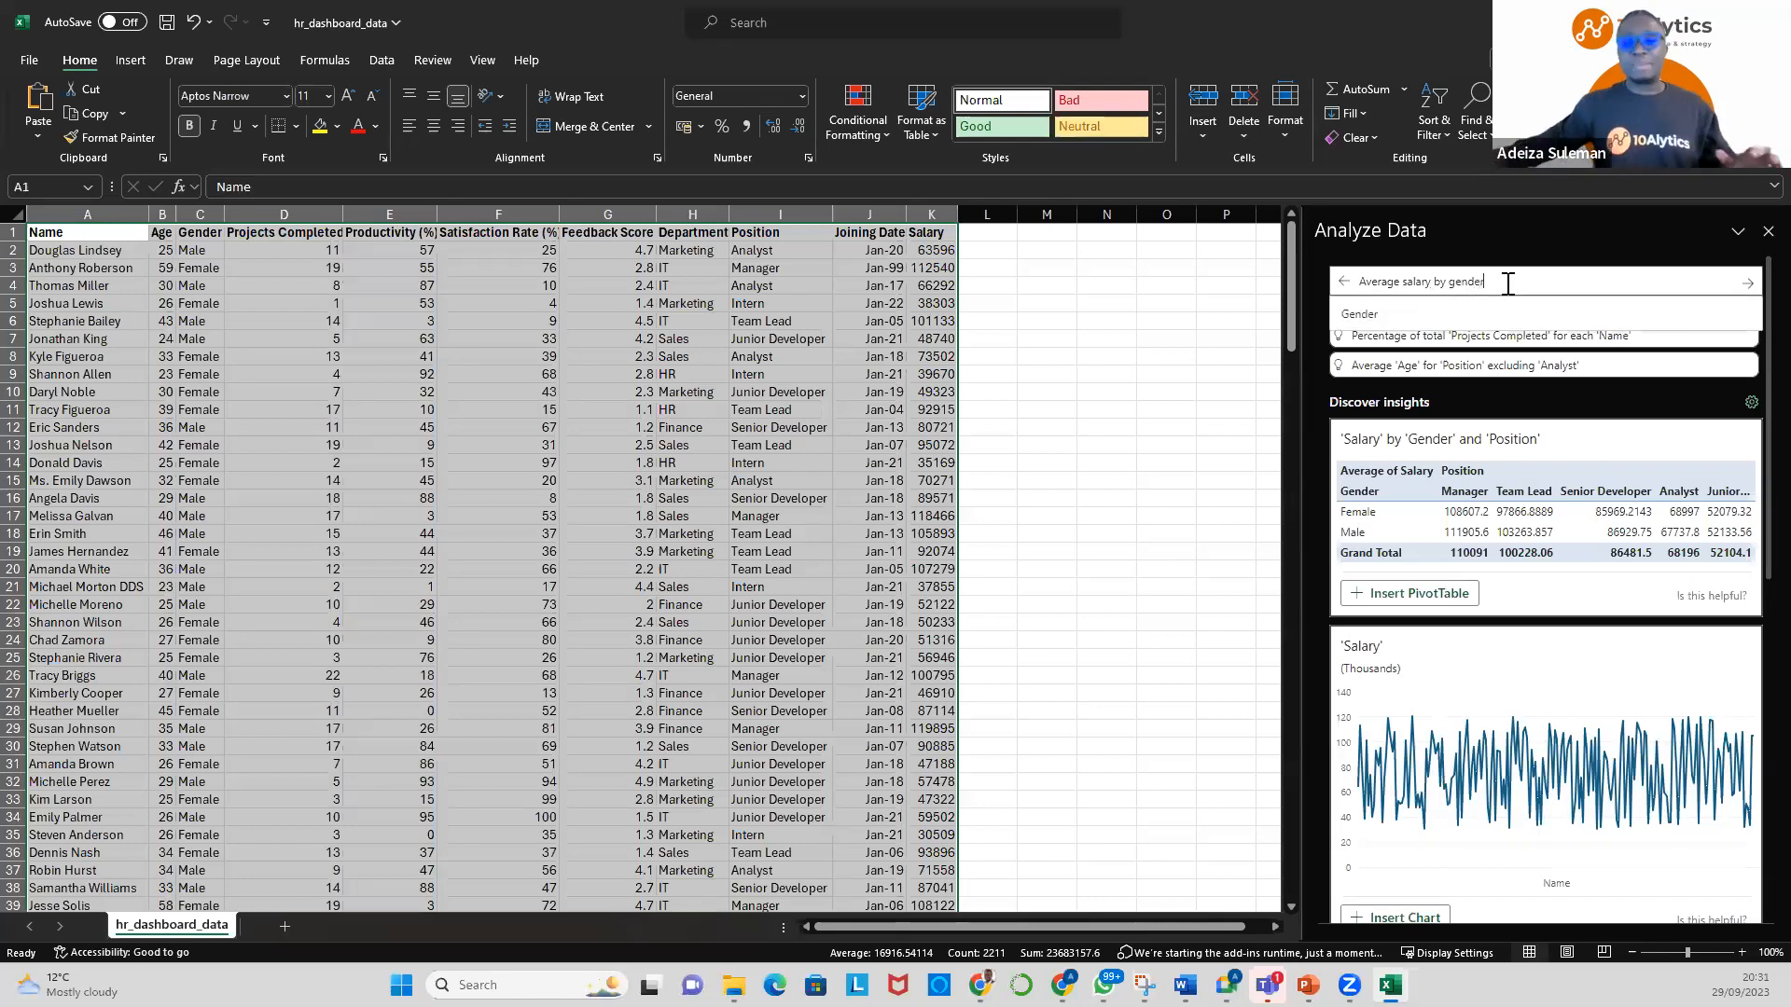
click(1362, 317)
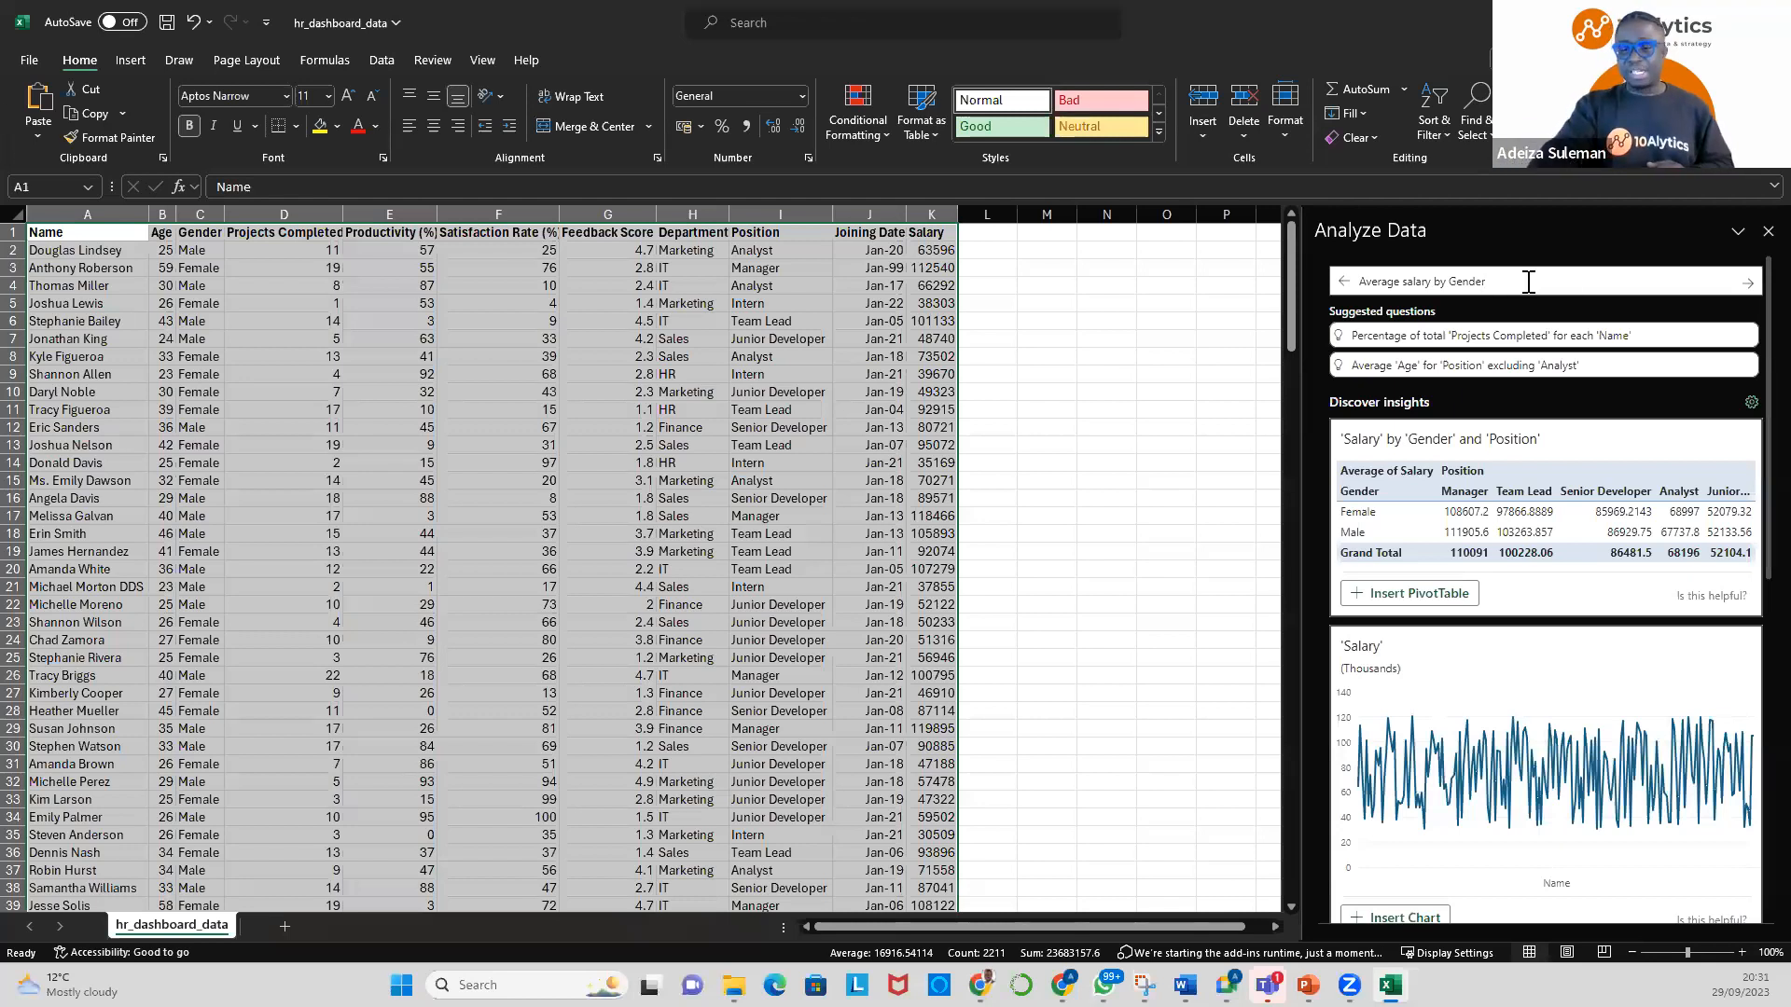
key(Return)
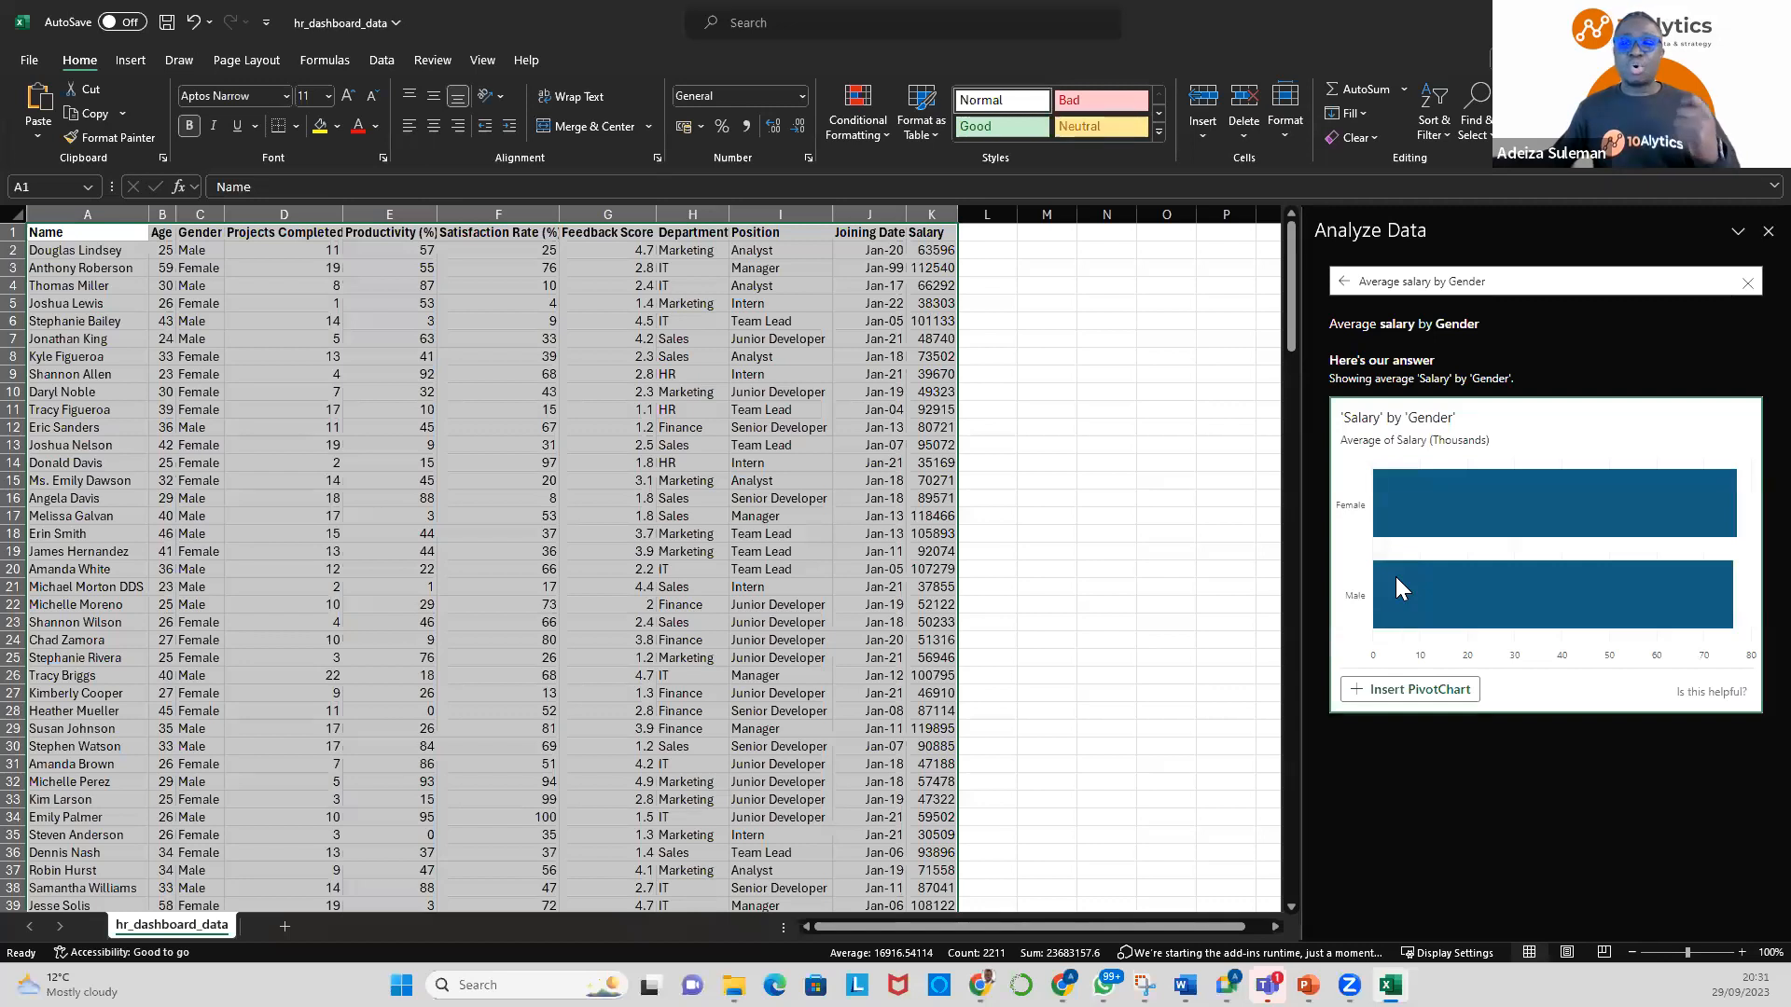
Refine the question to "Average salary by Gender column chart" and insert the answer as a PivotChart
click(1518, 276)
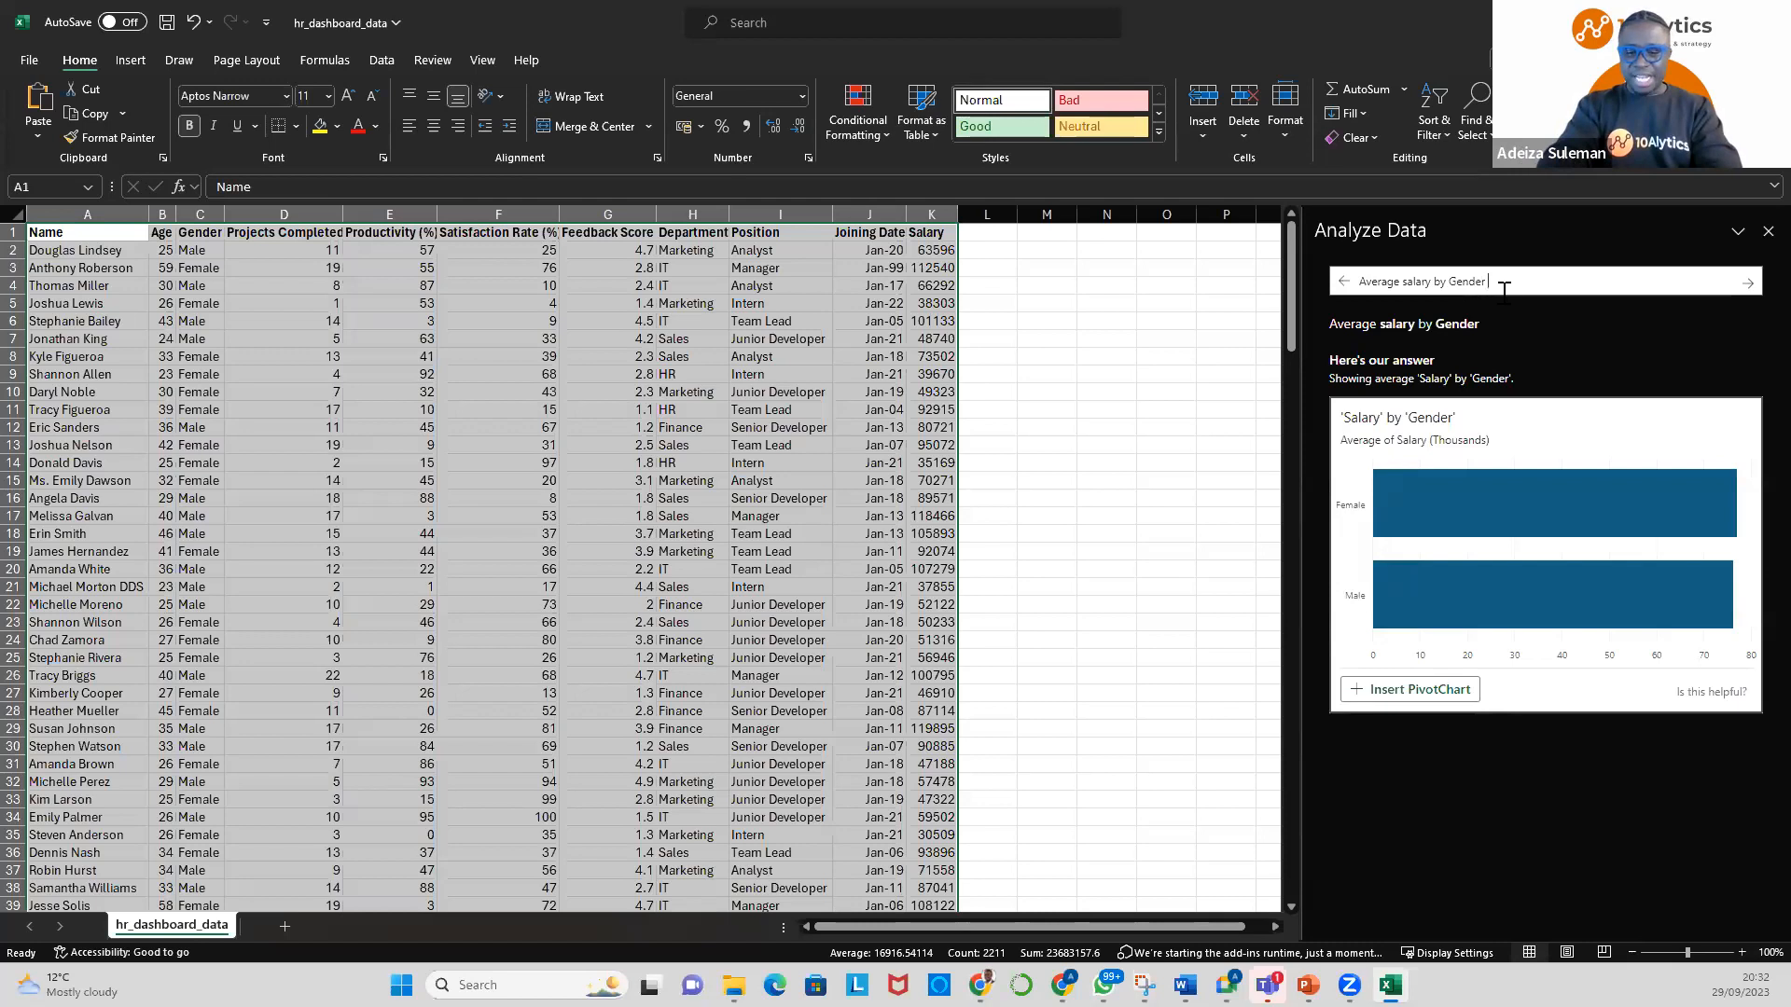
text(column)
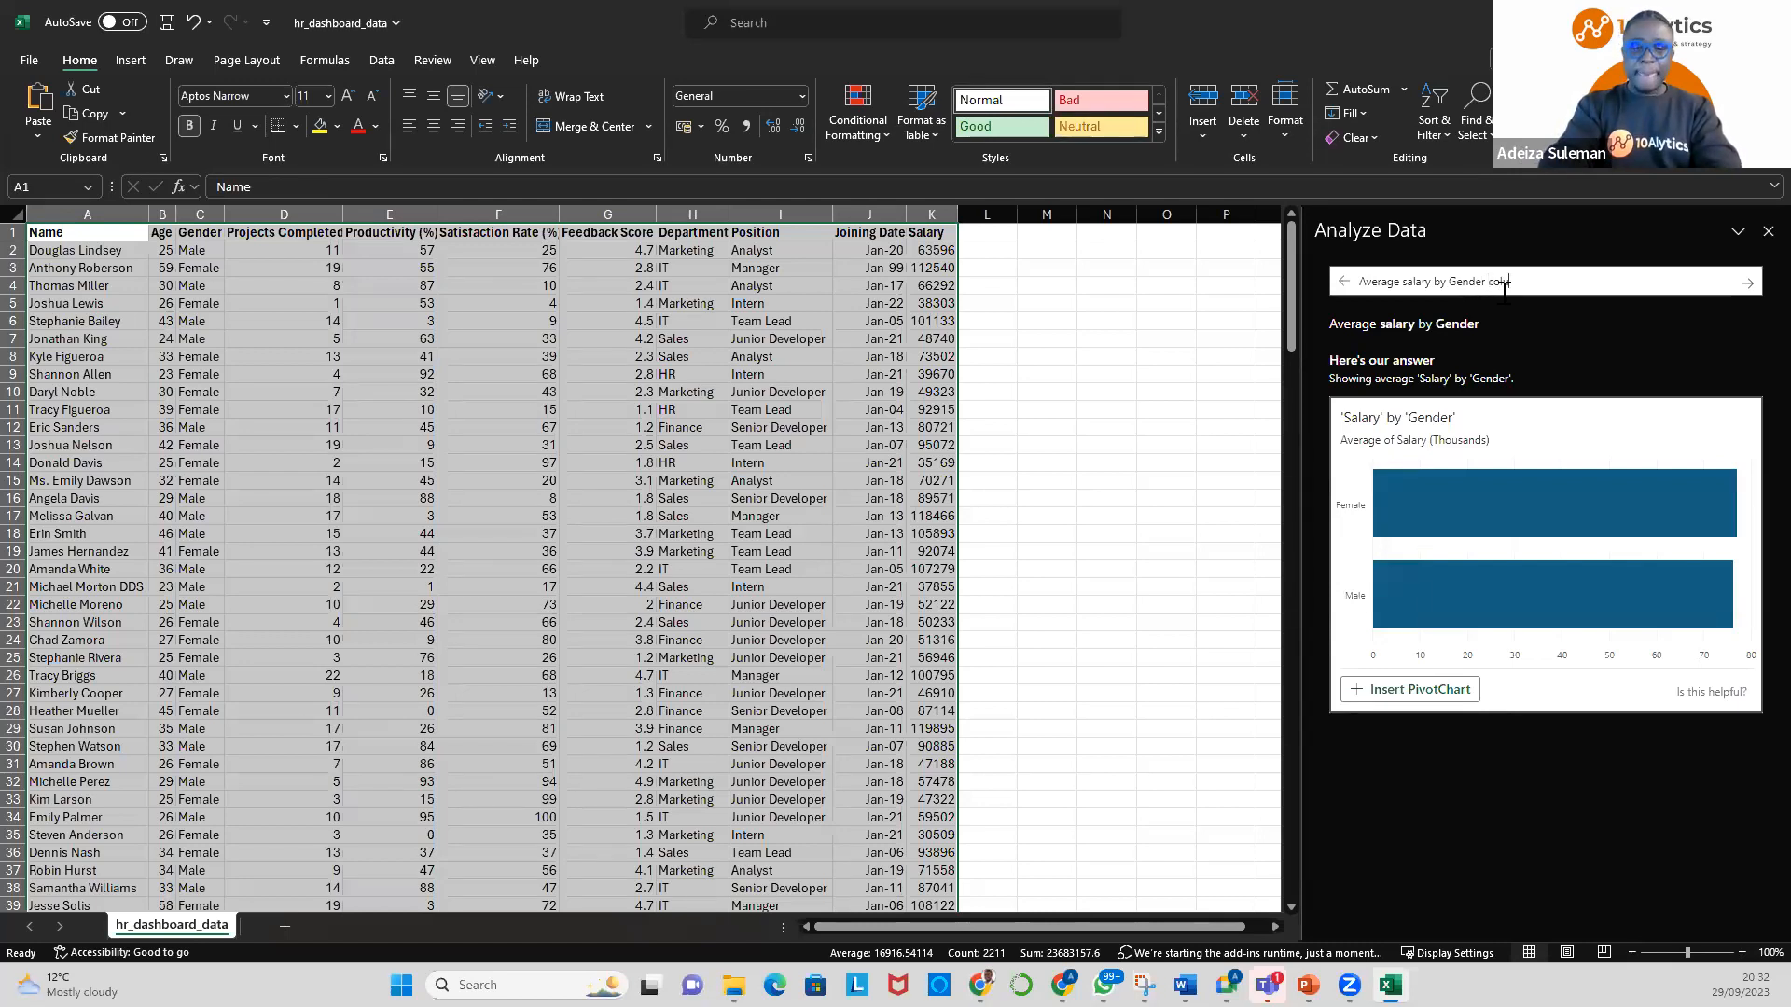
text( chart)
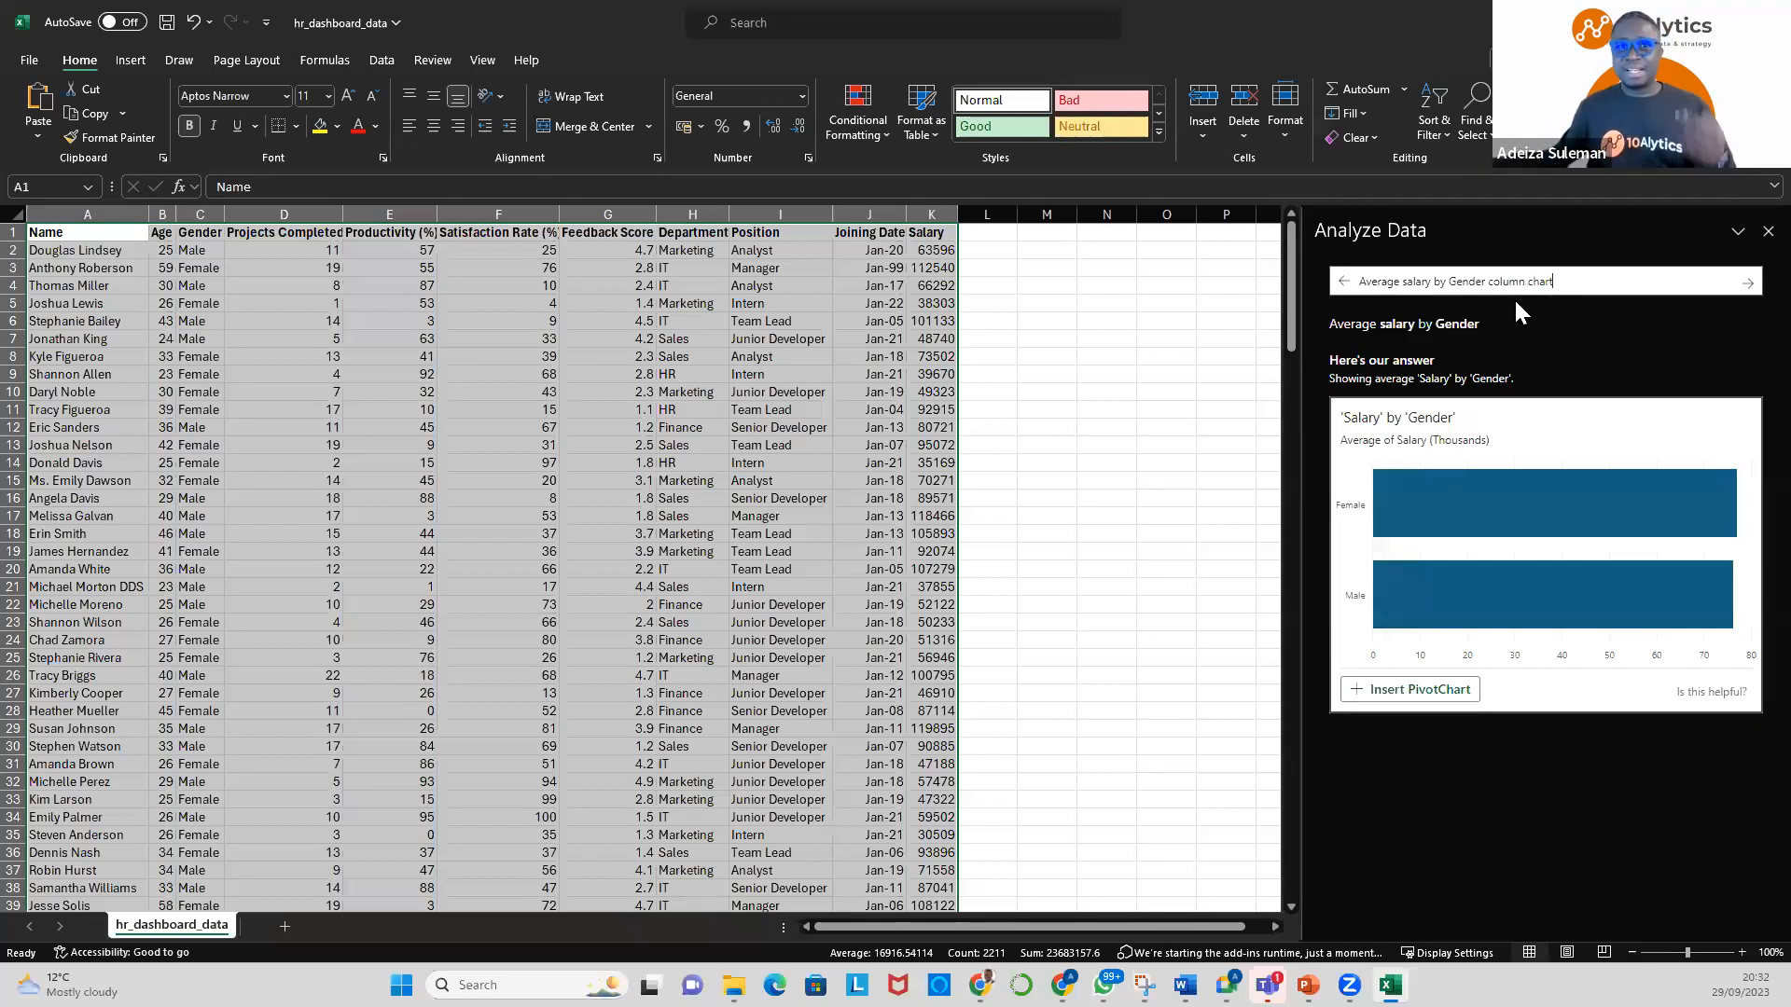
key(Return)
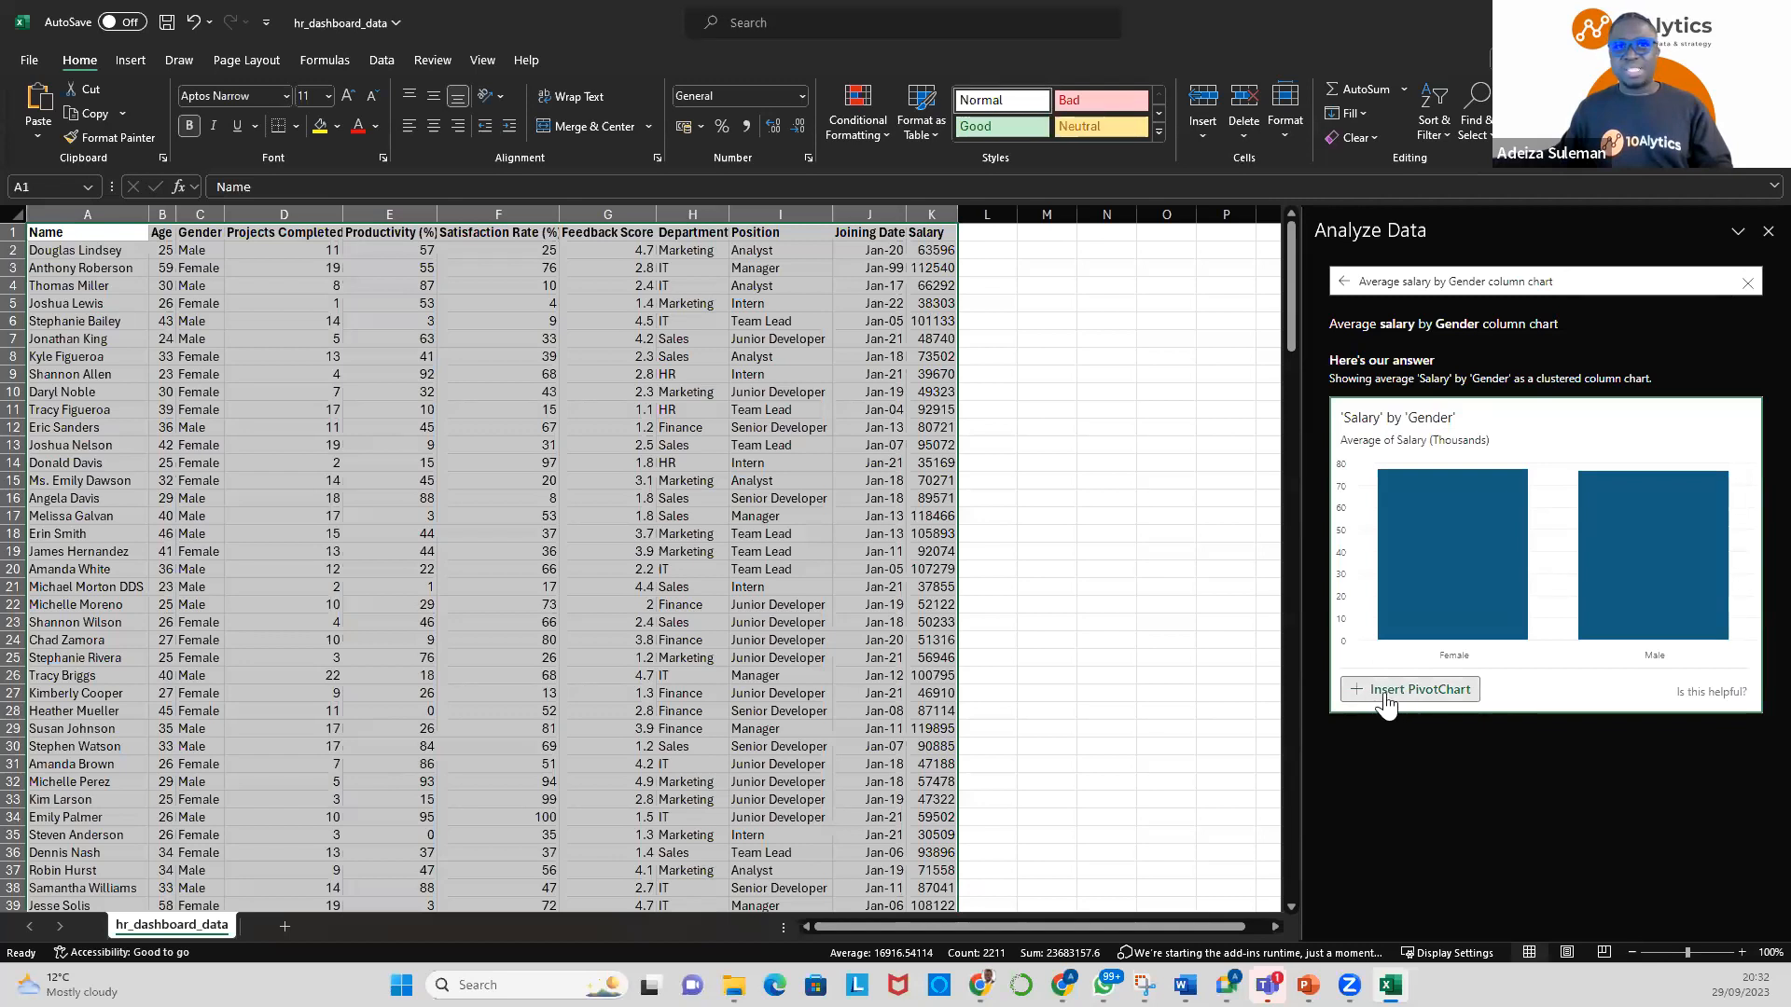
click(1445, 692)
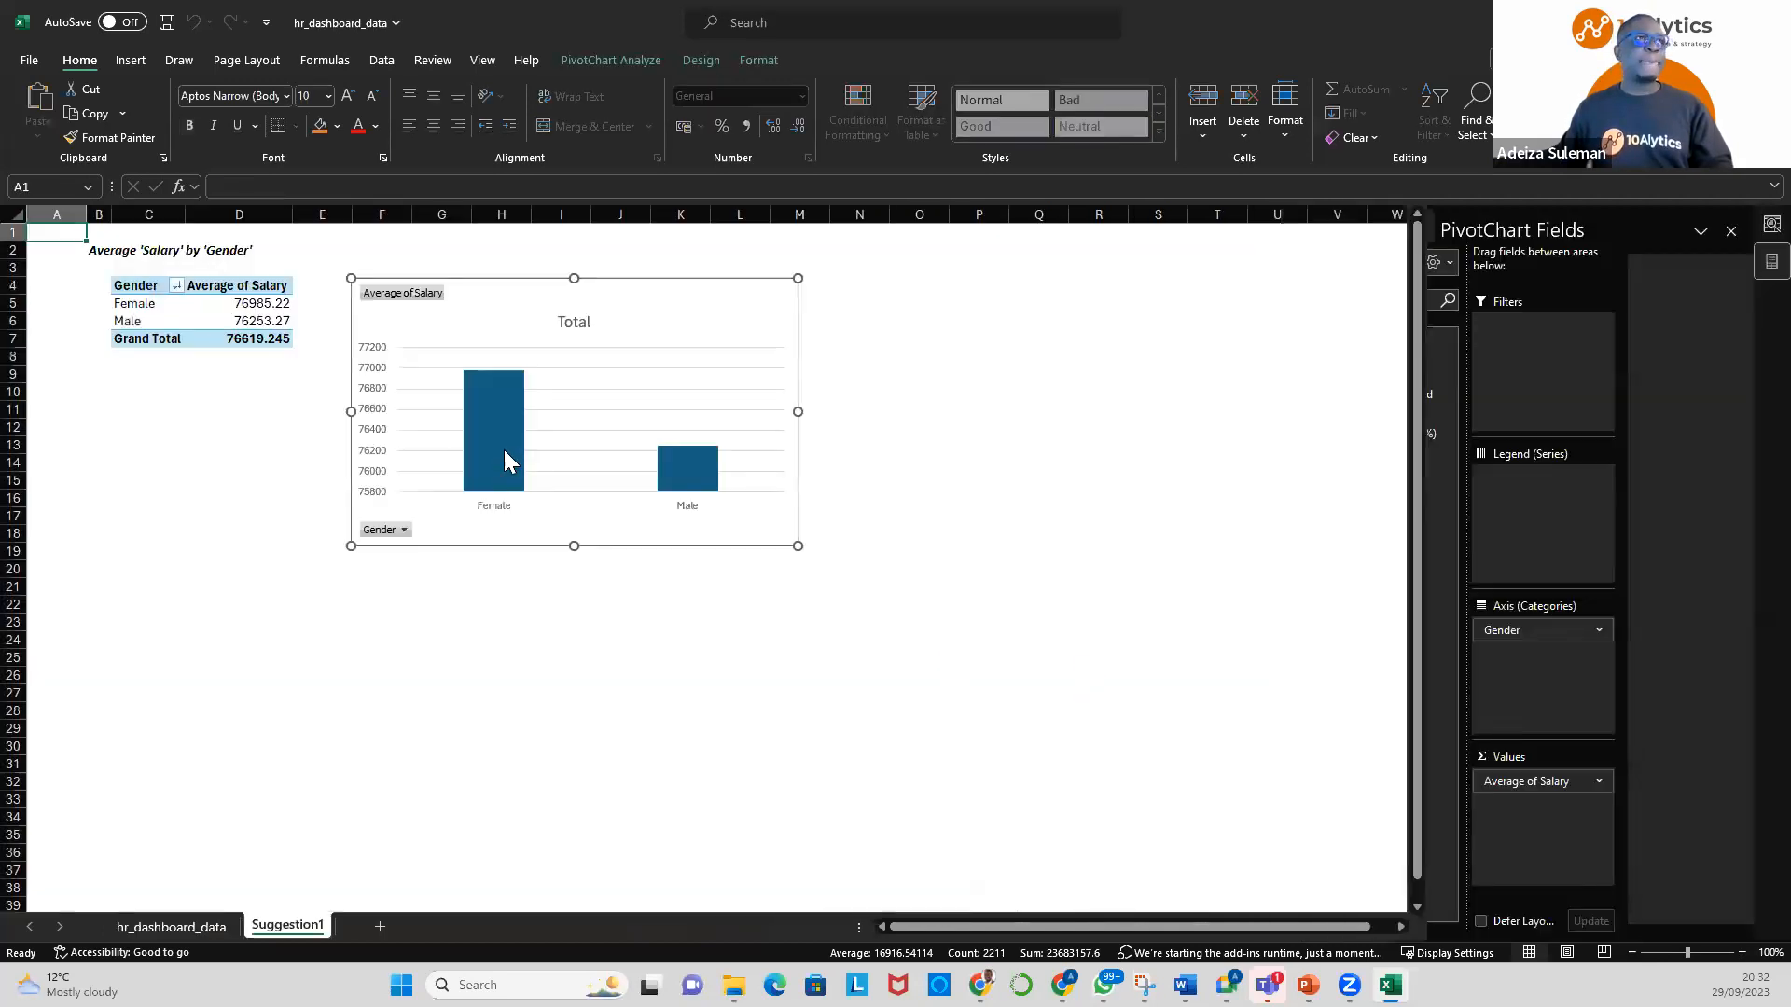
Look over the Female and Male average salaries, and enlarge the 'Salary' by 'Gender' chart in both width and height
click(439, 278)
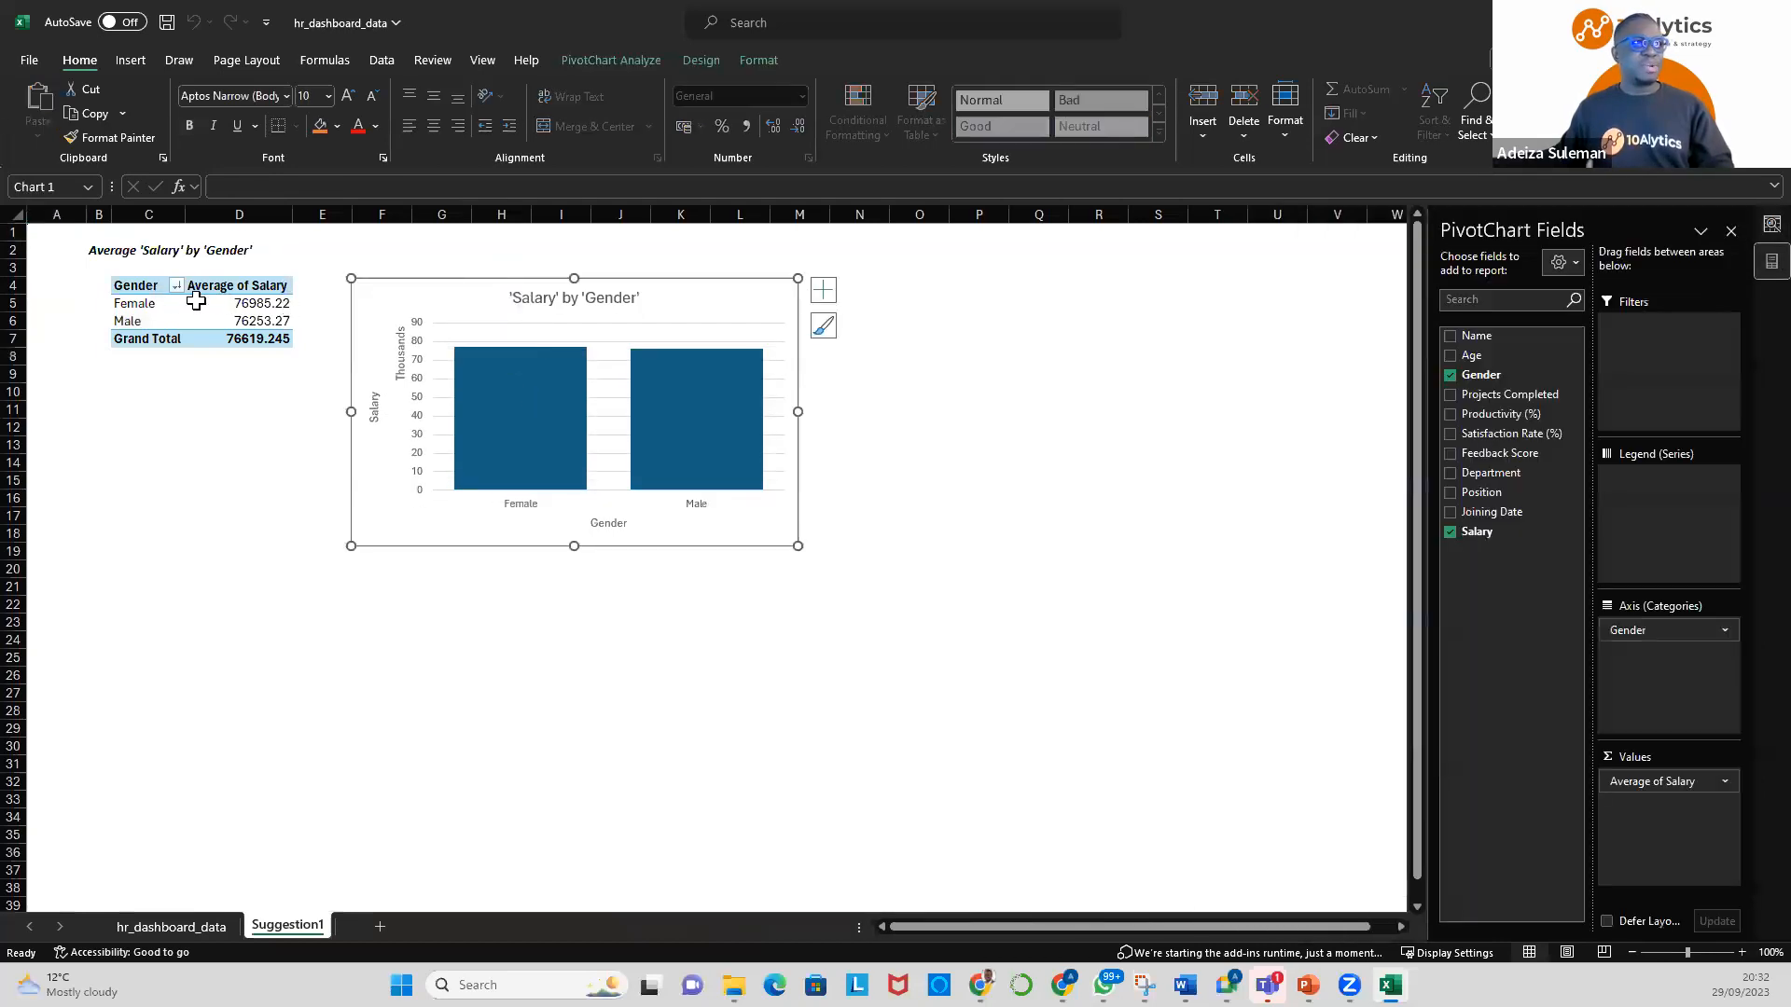
click(117, 303)
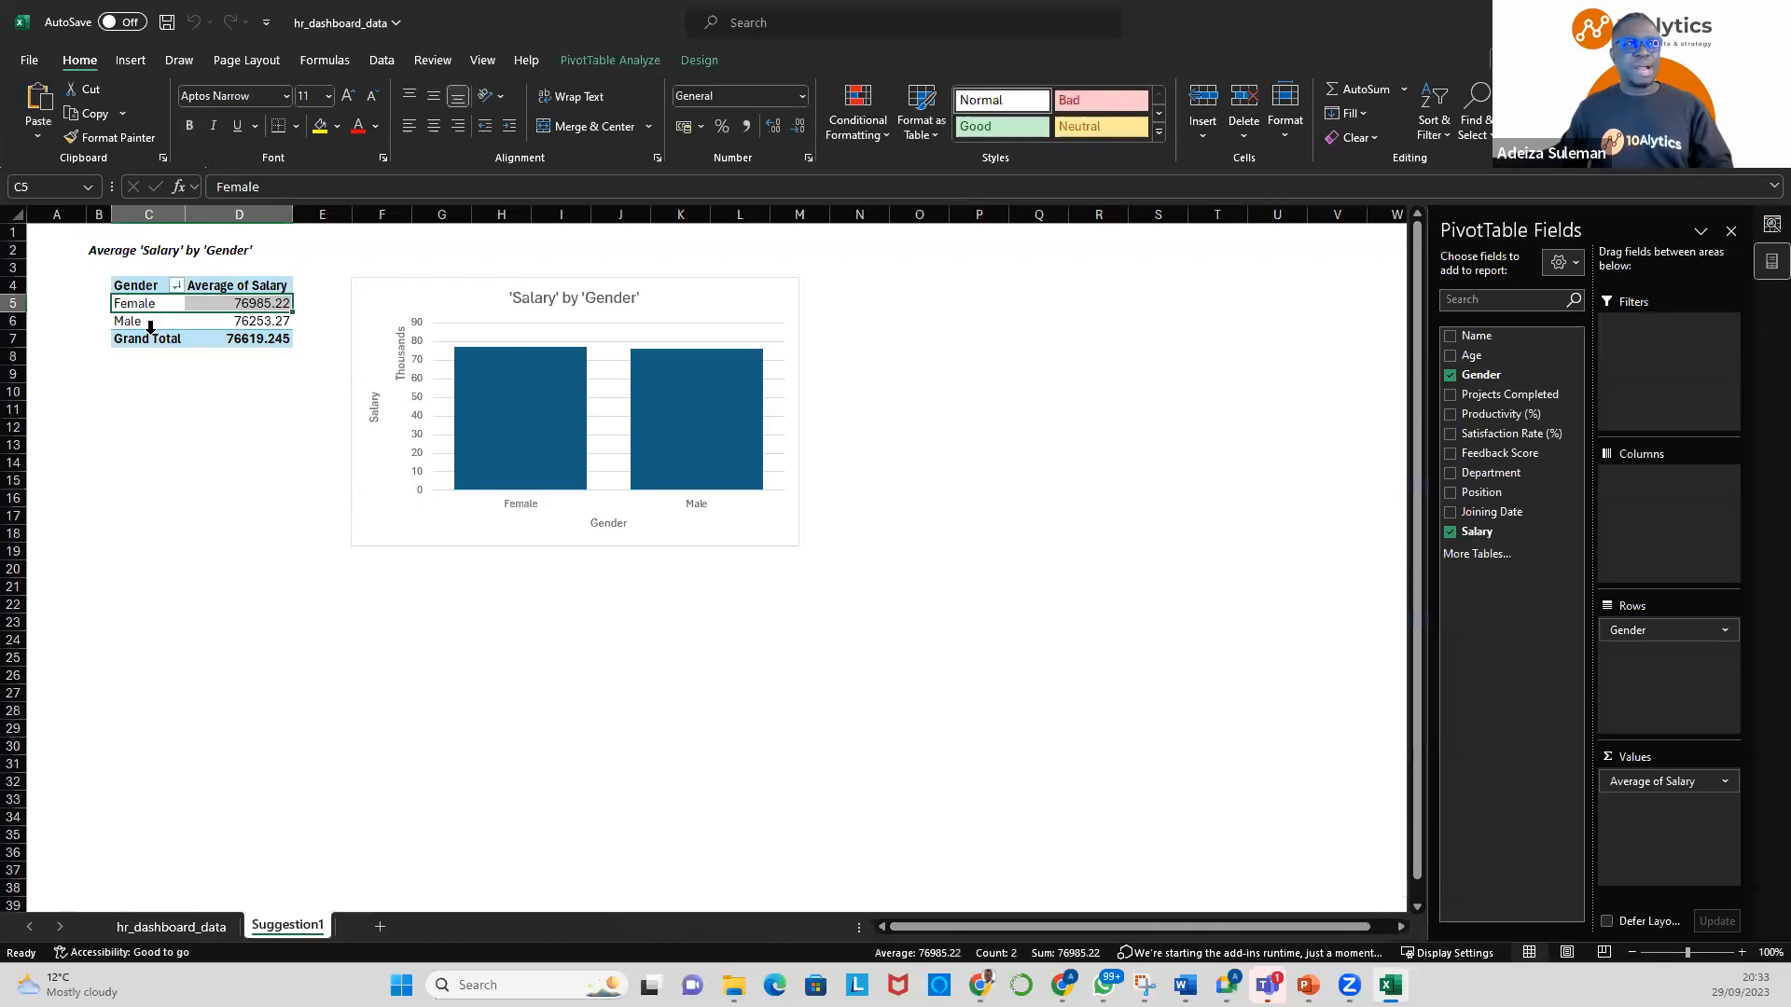
click(160, 322)
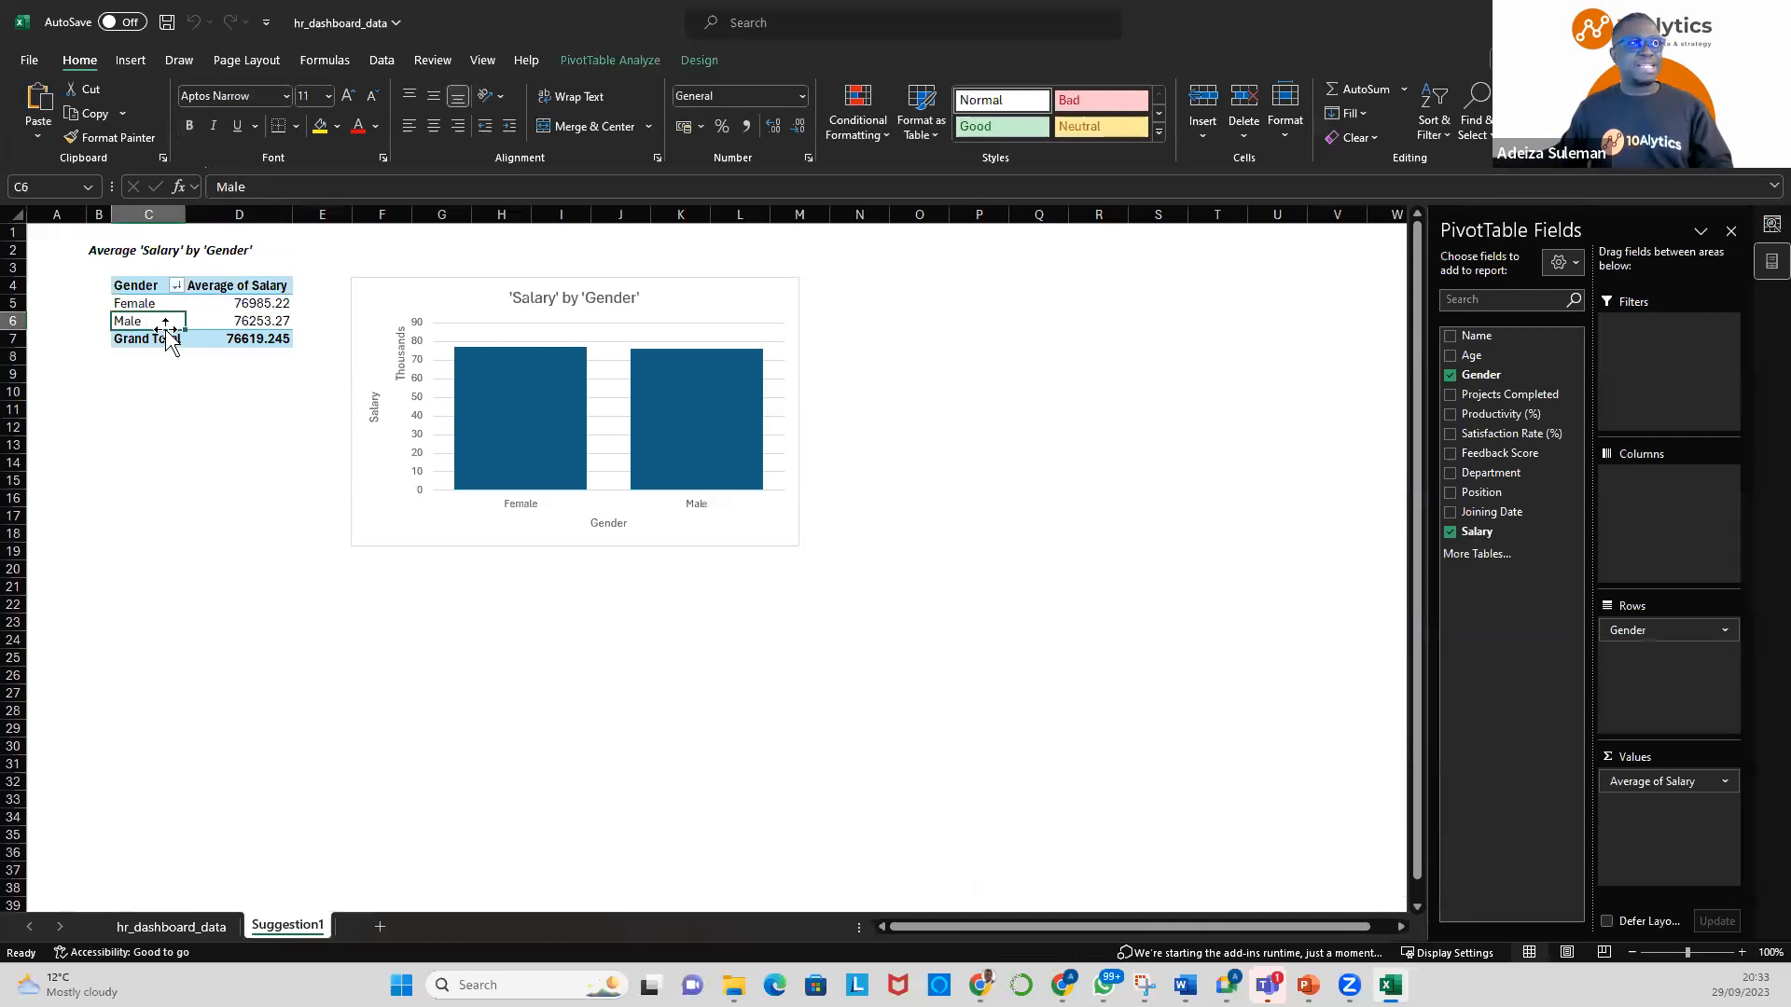
click(459, 269)
click(446, 289)
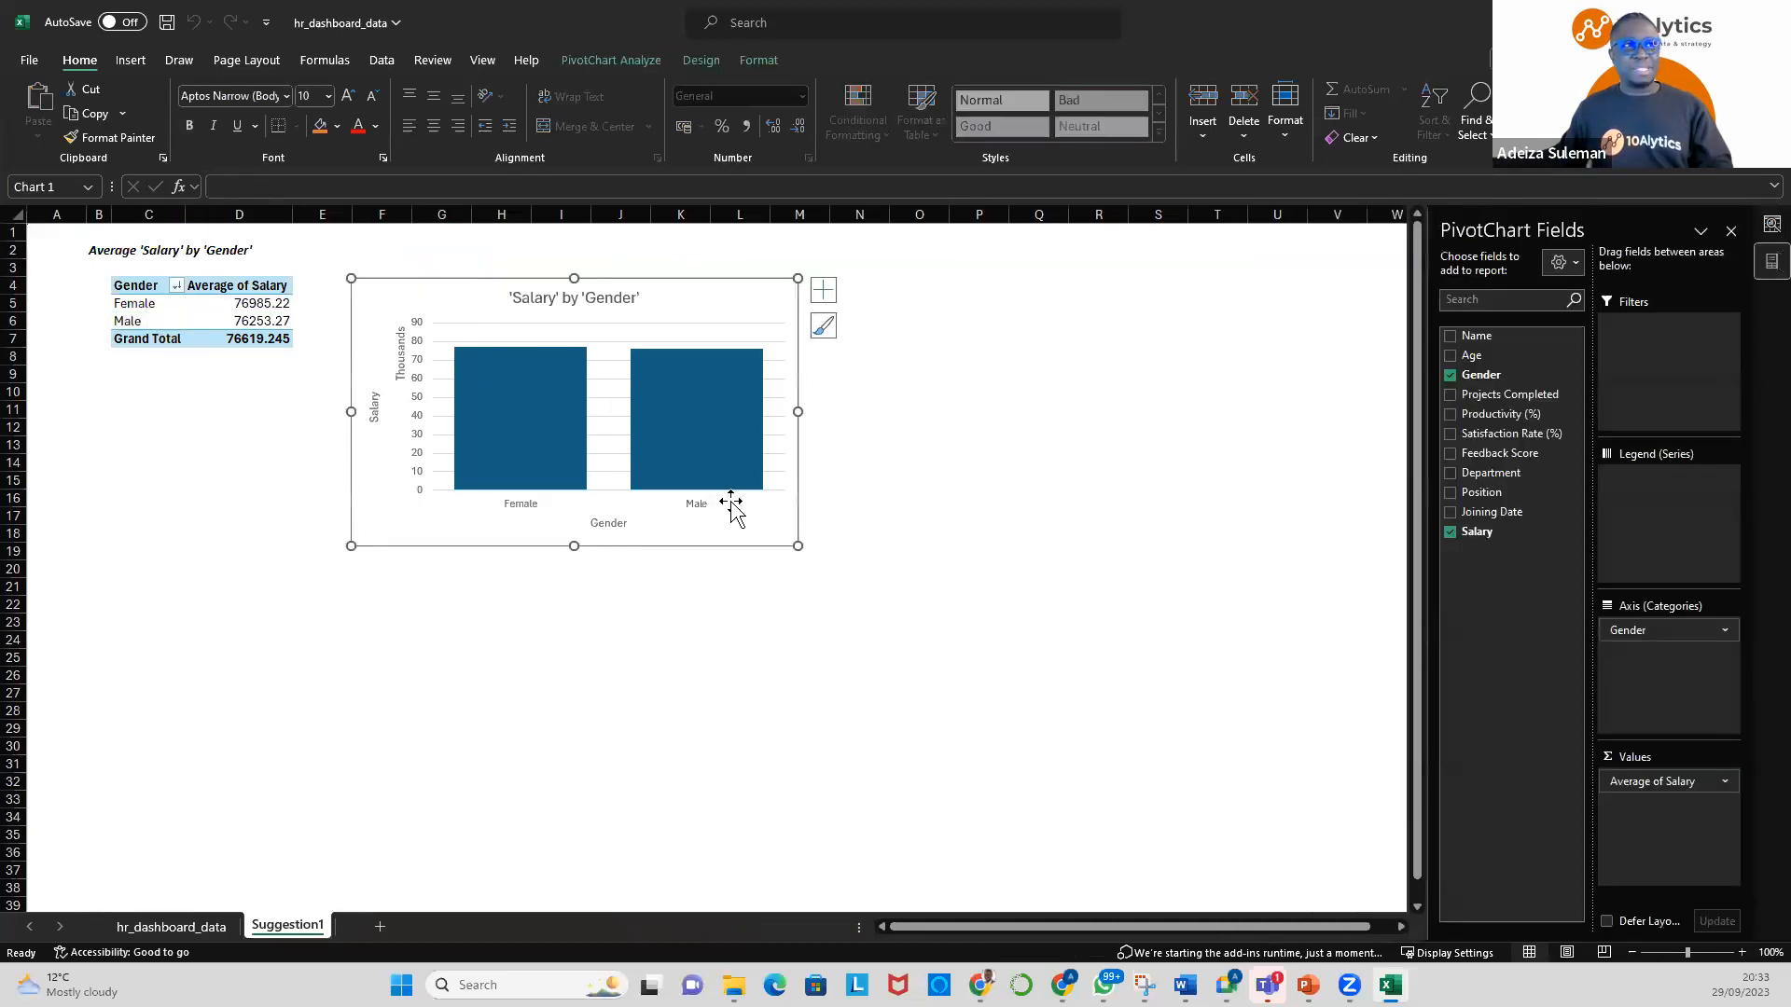
drag(797, 546, 802, 585)
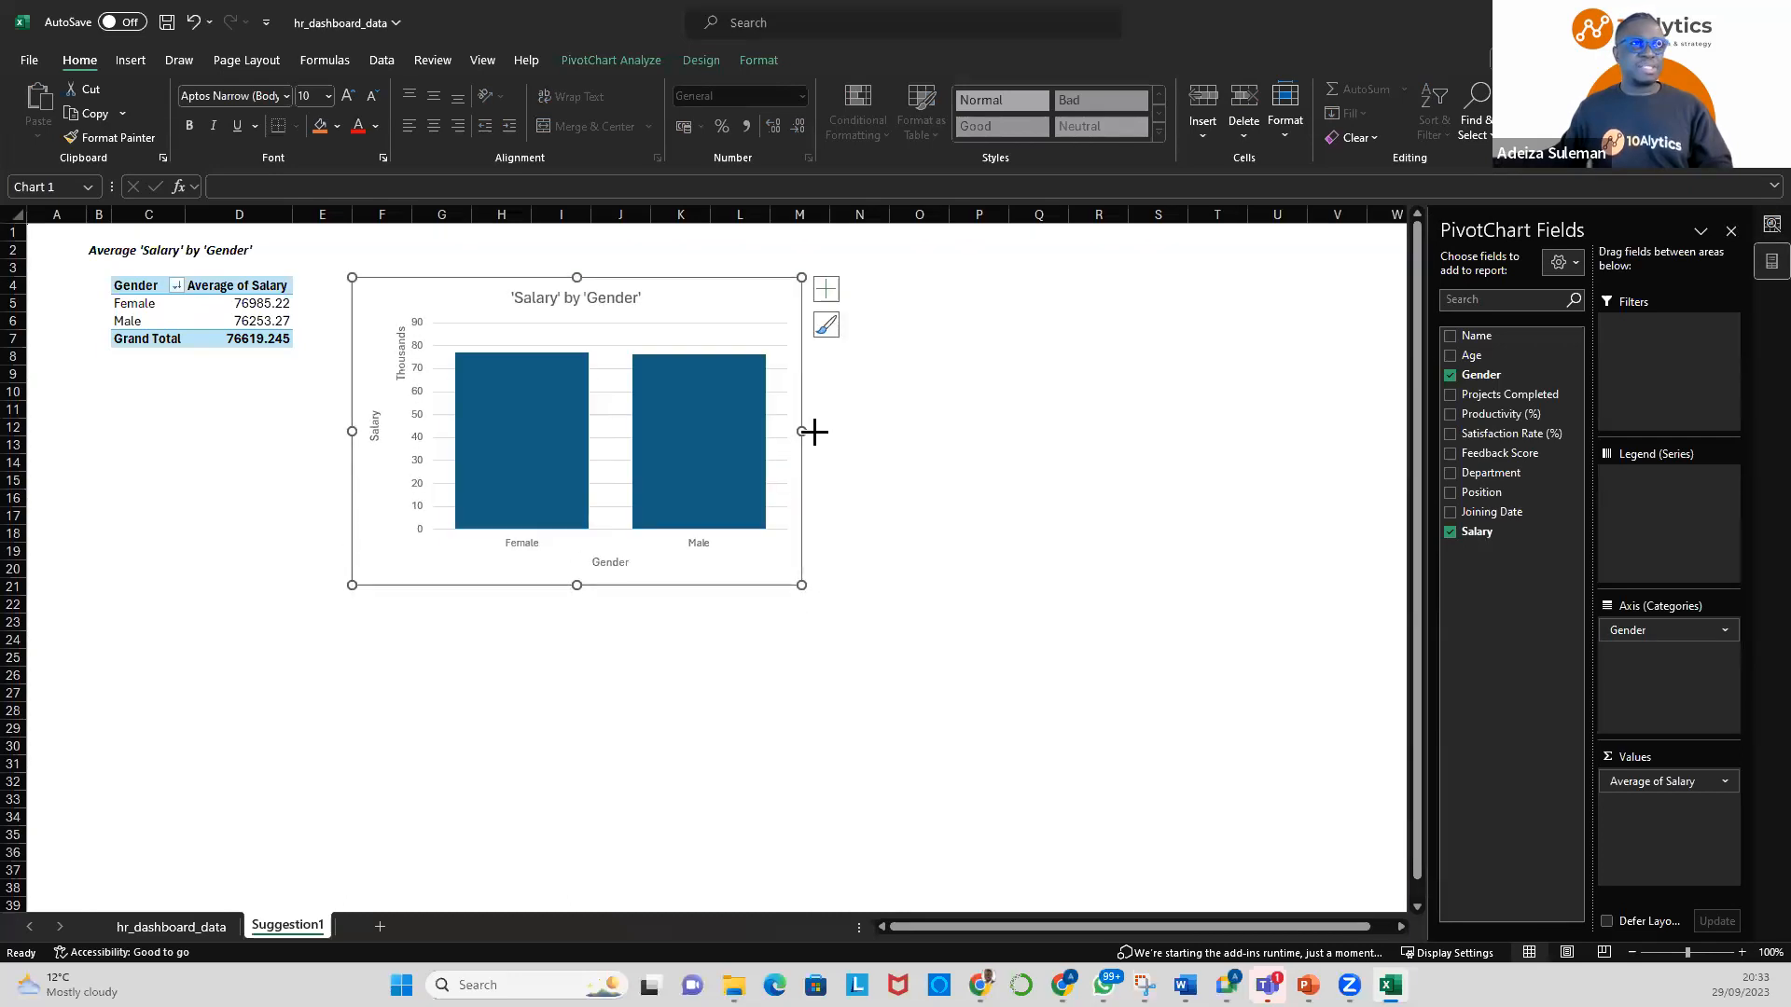
drag(813, 430, 852, 431)
drag(352, 586, 352, 609)
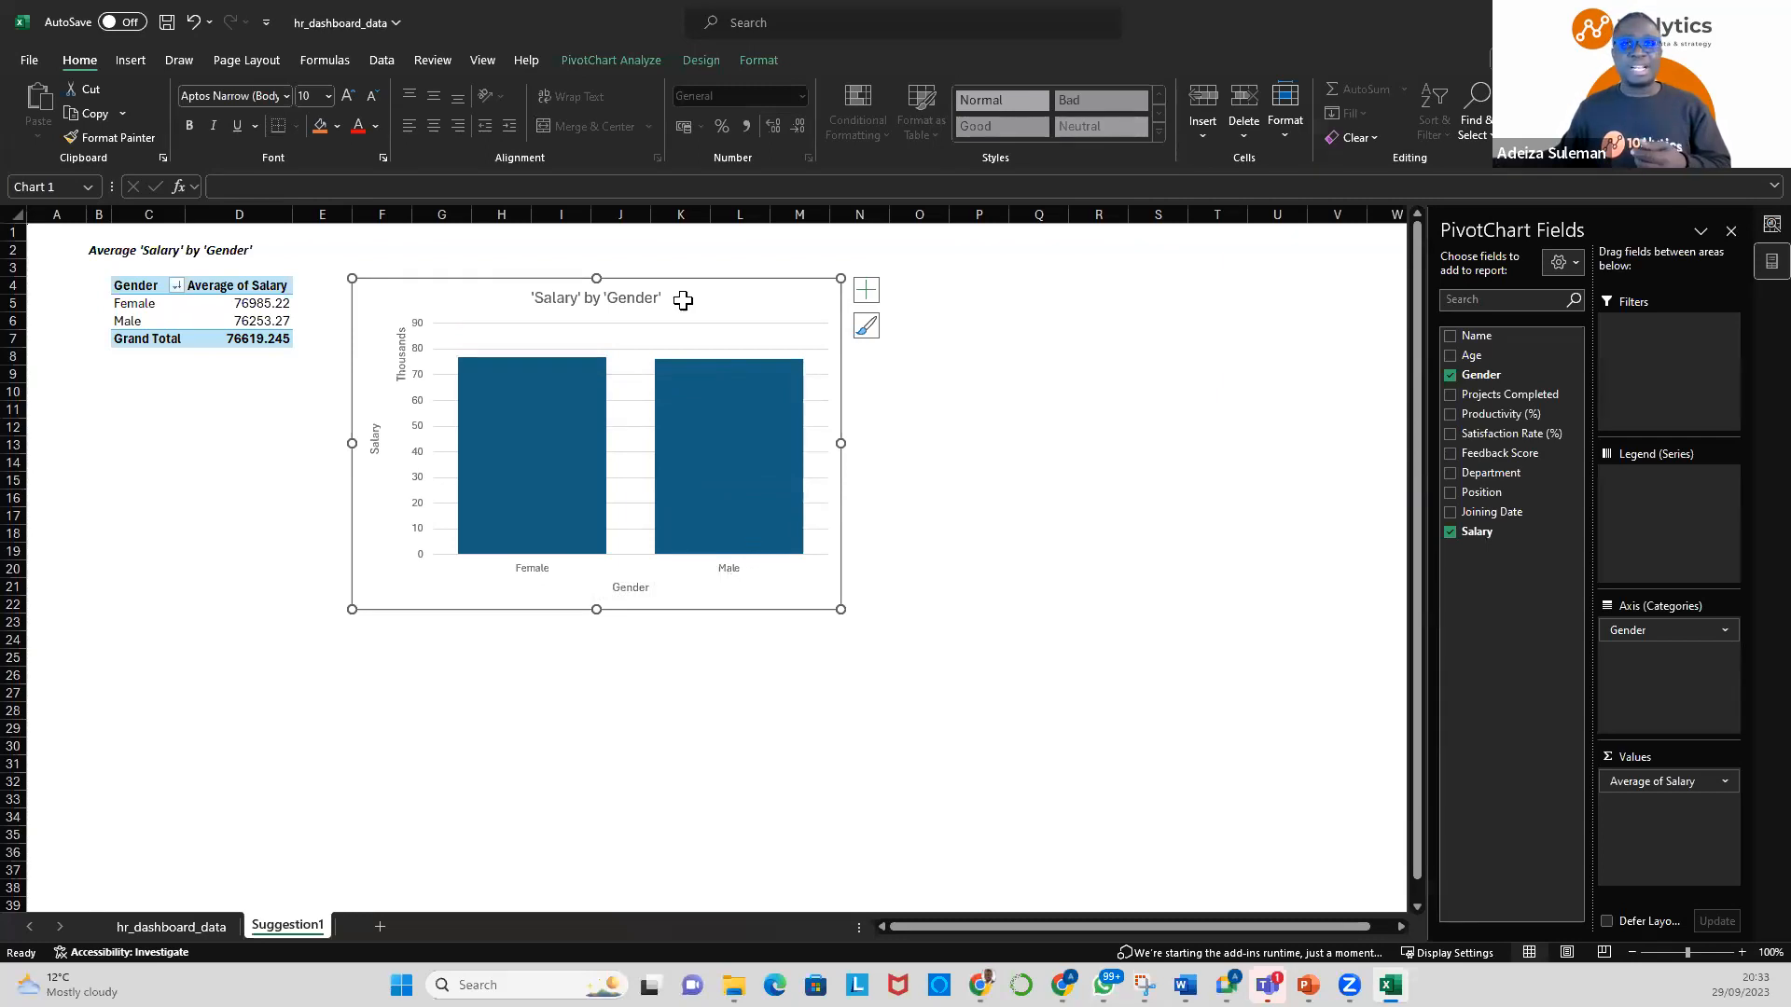
Add data labels to the salary columns of the chart and set their font size to 16
right_click(557, 457)
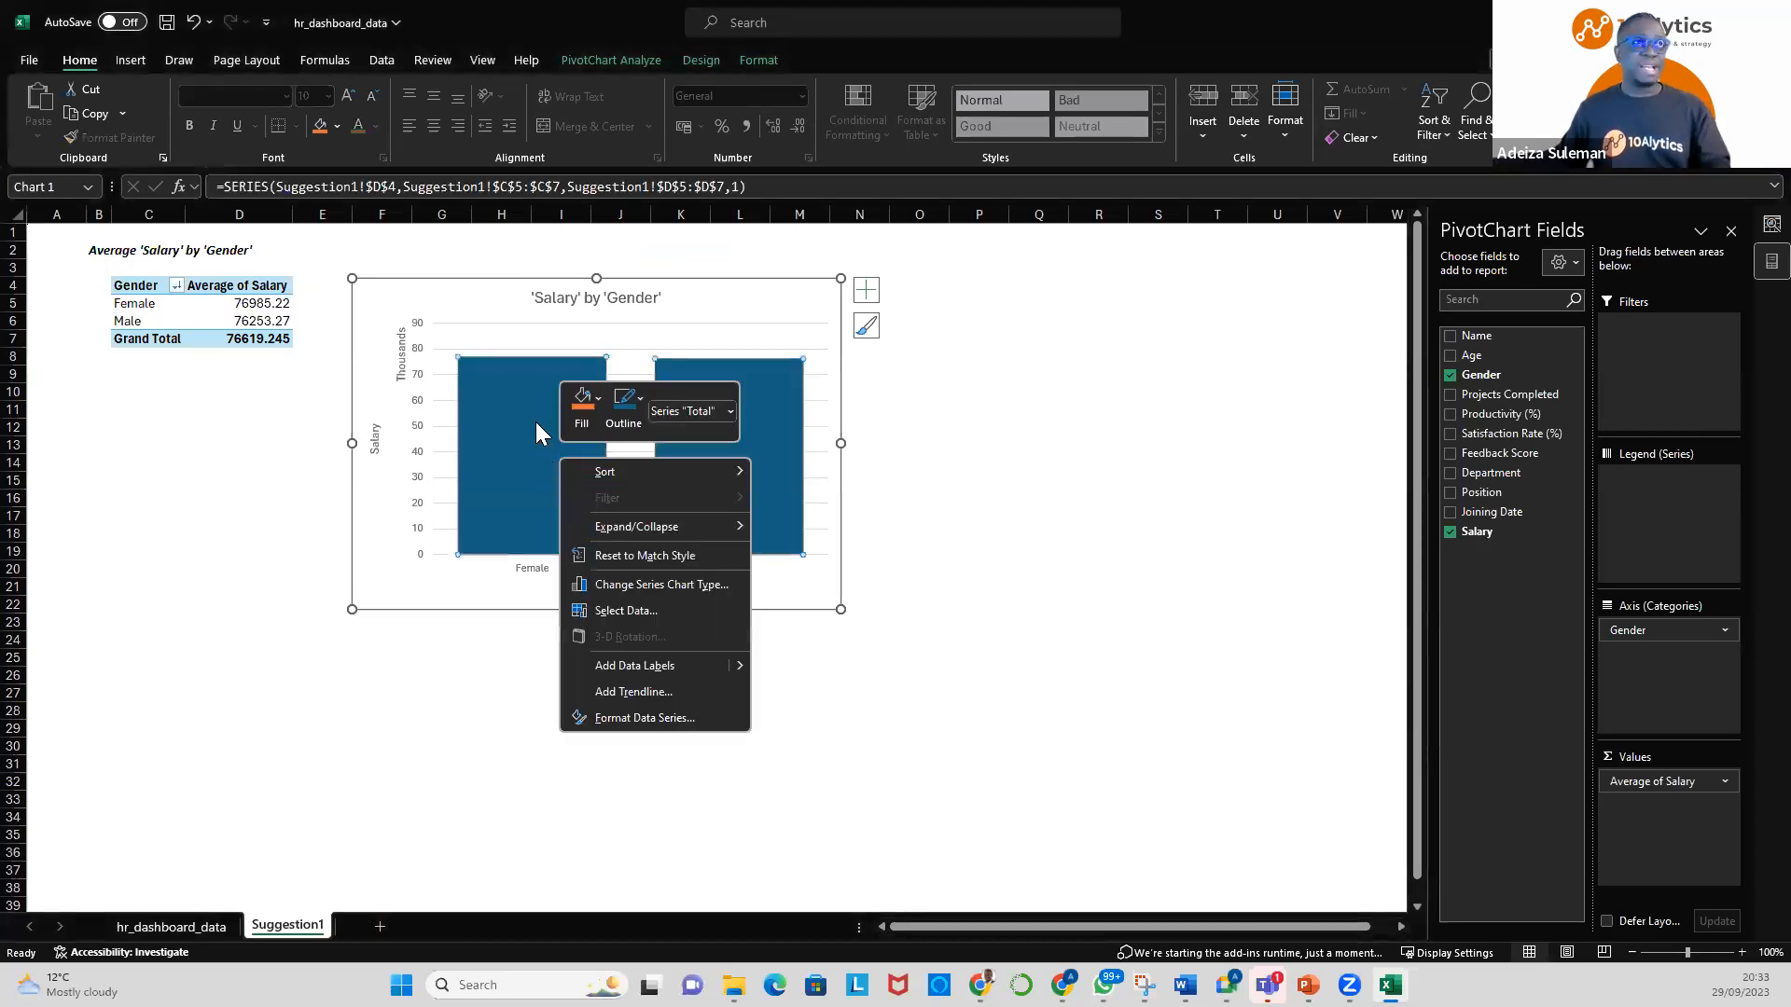
click(641, 666)
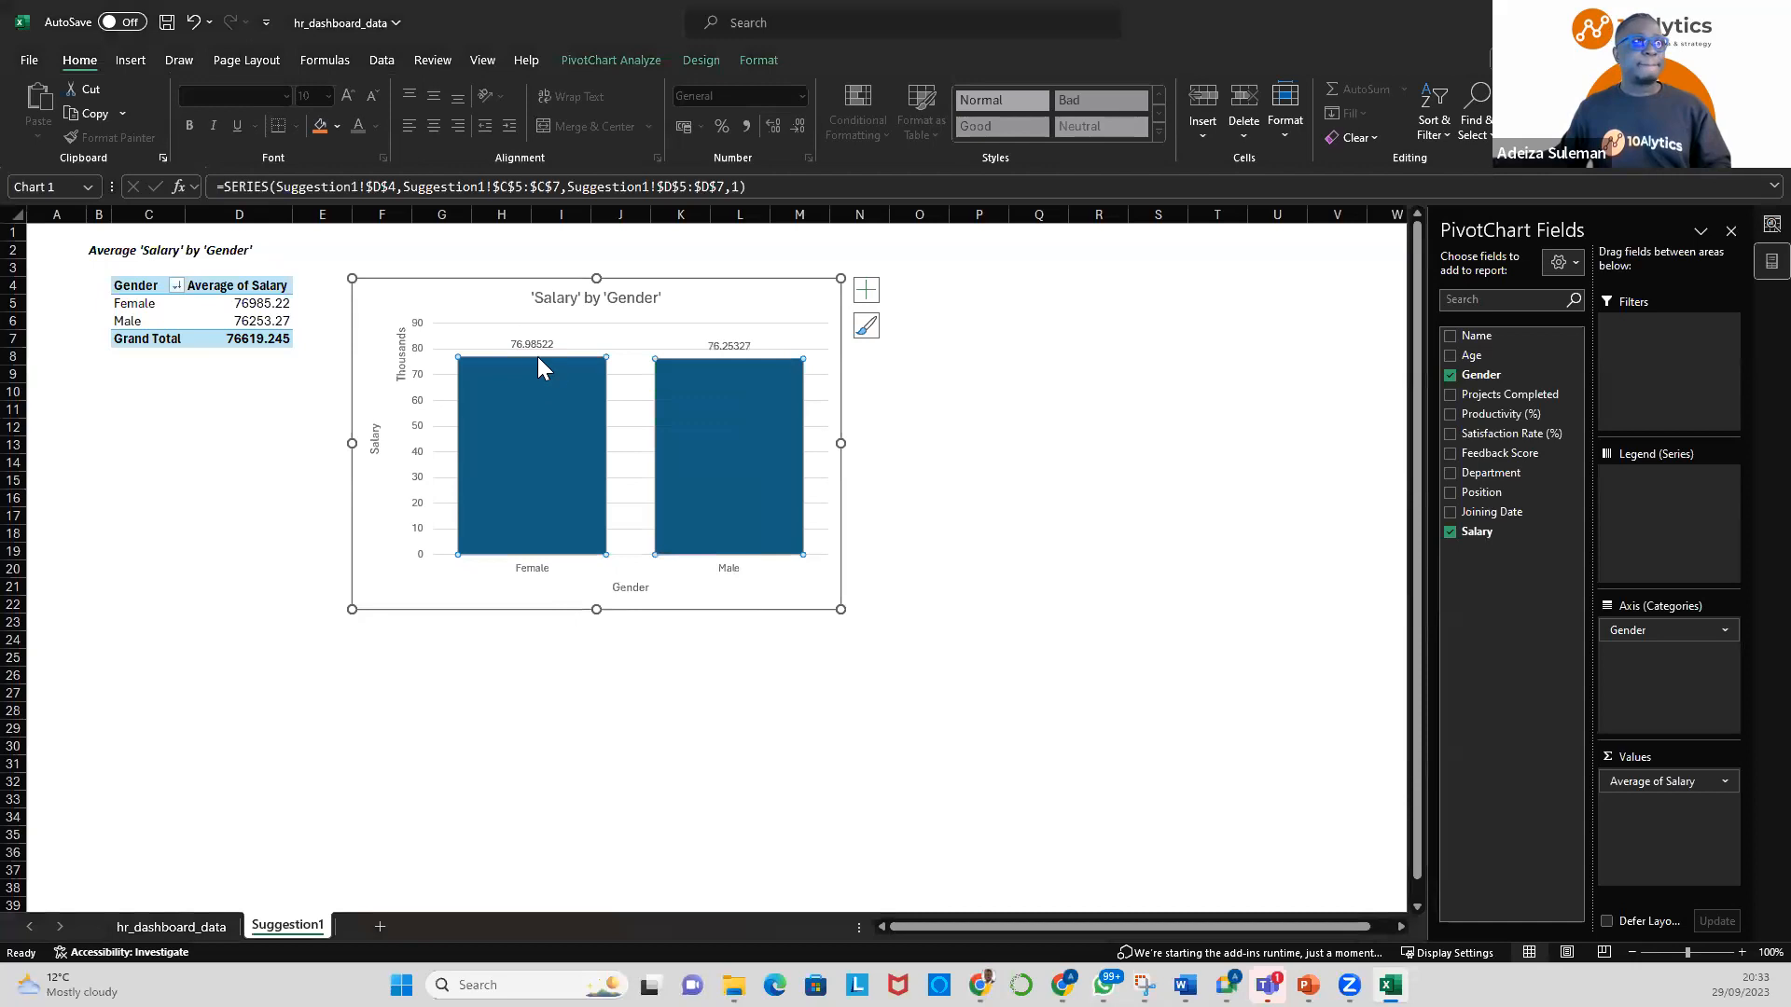
click(531, 344)
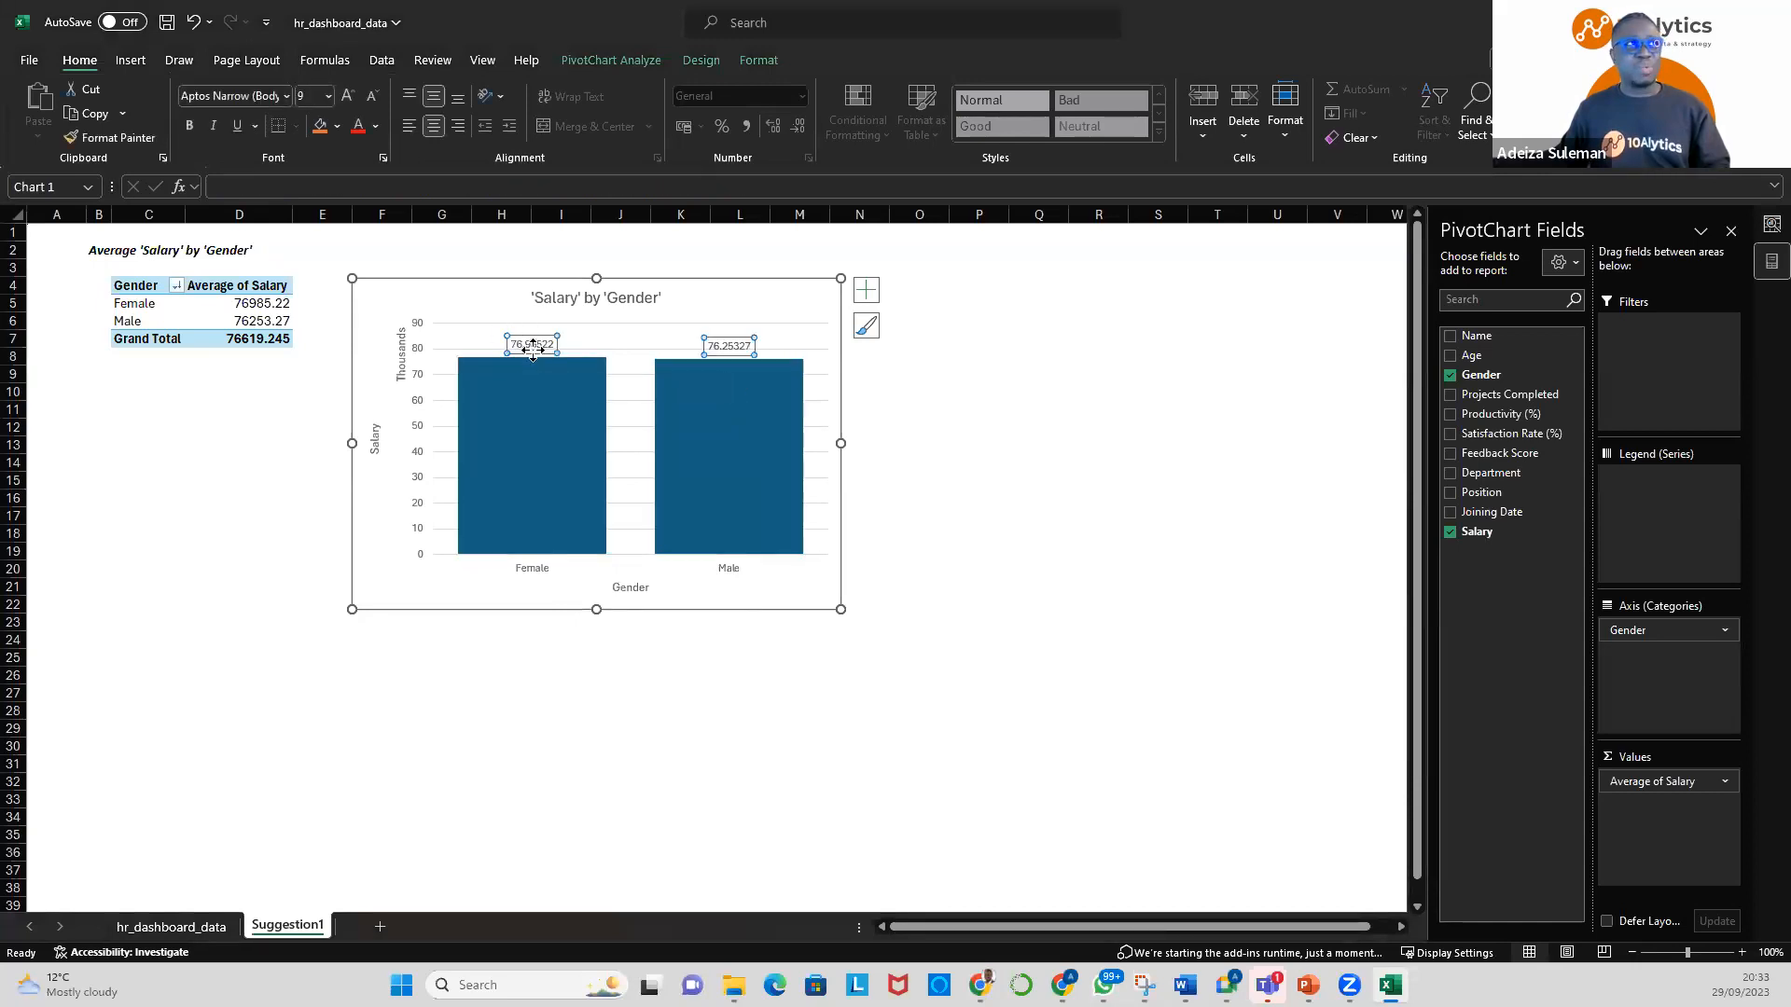
click(329, 98)
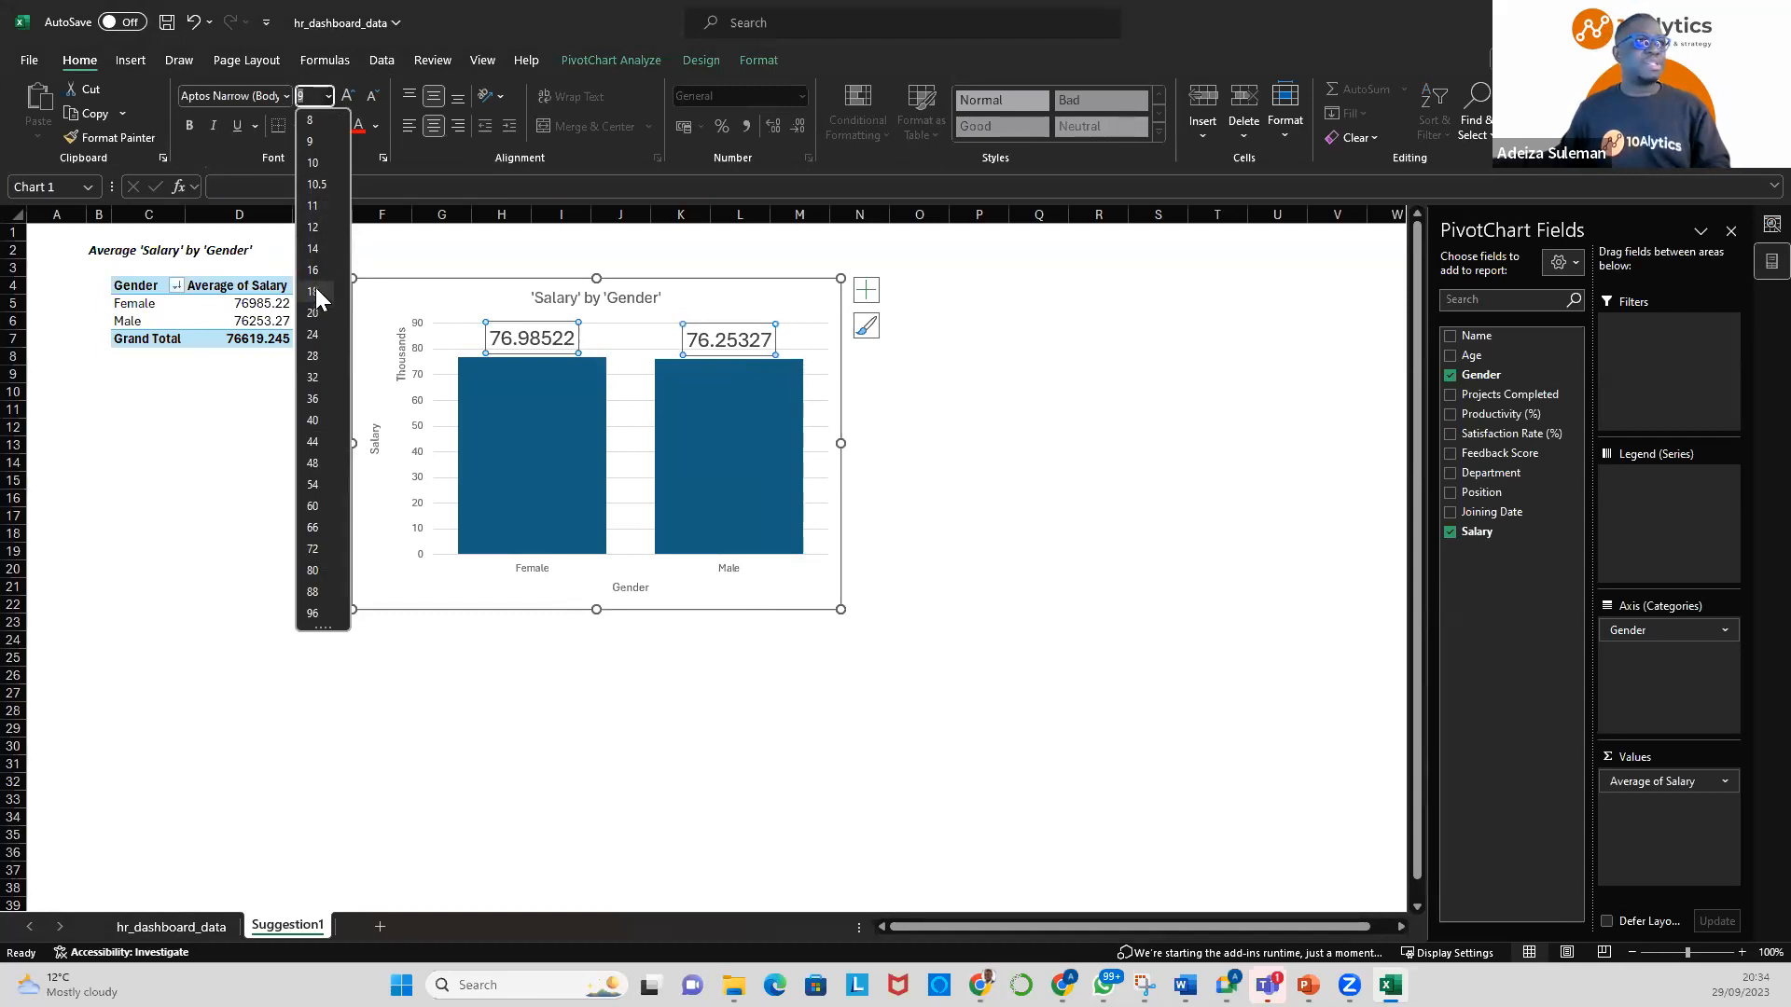
click(314, 270)
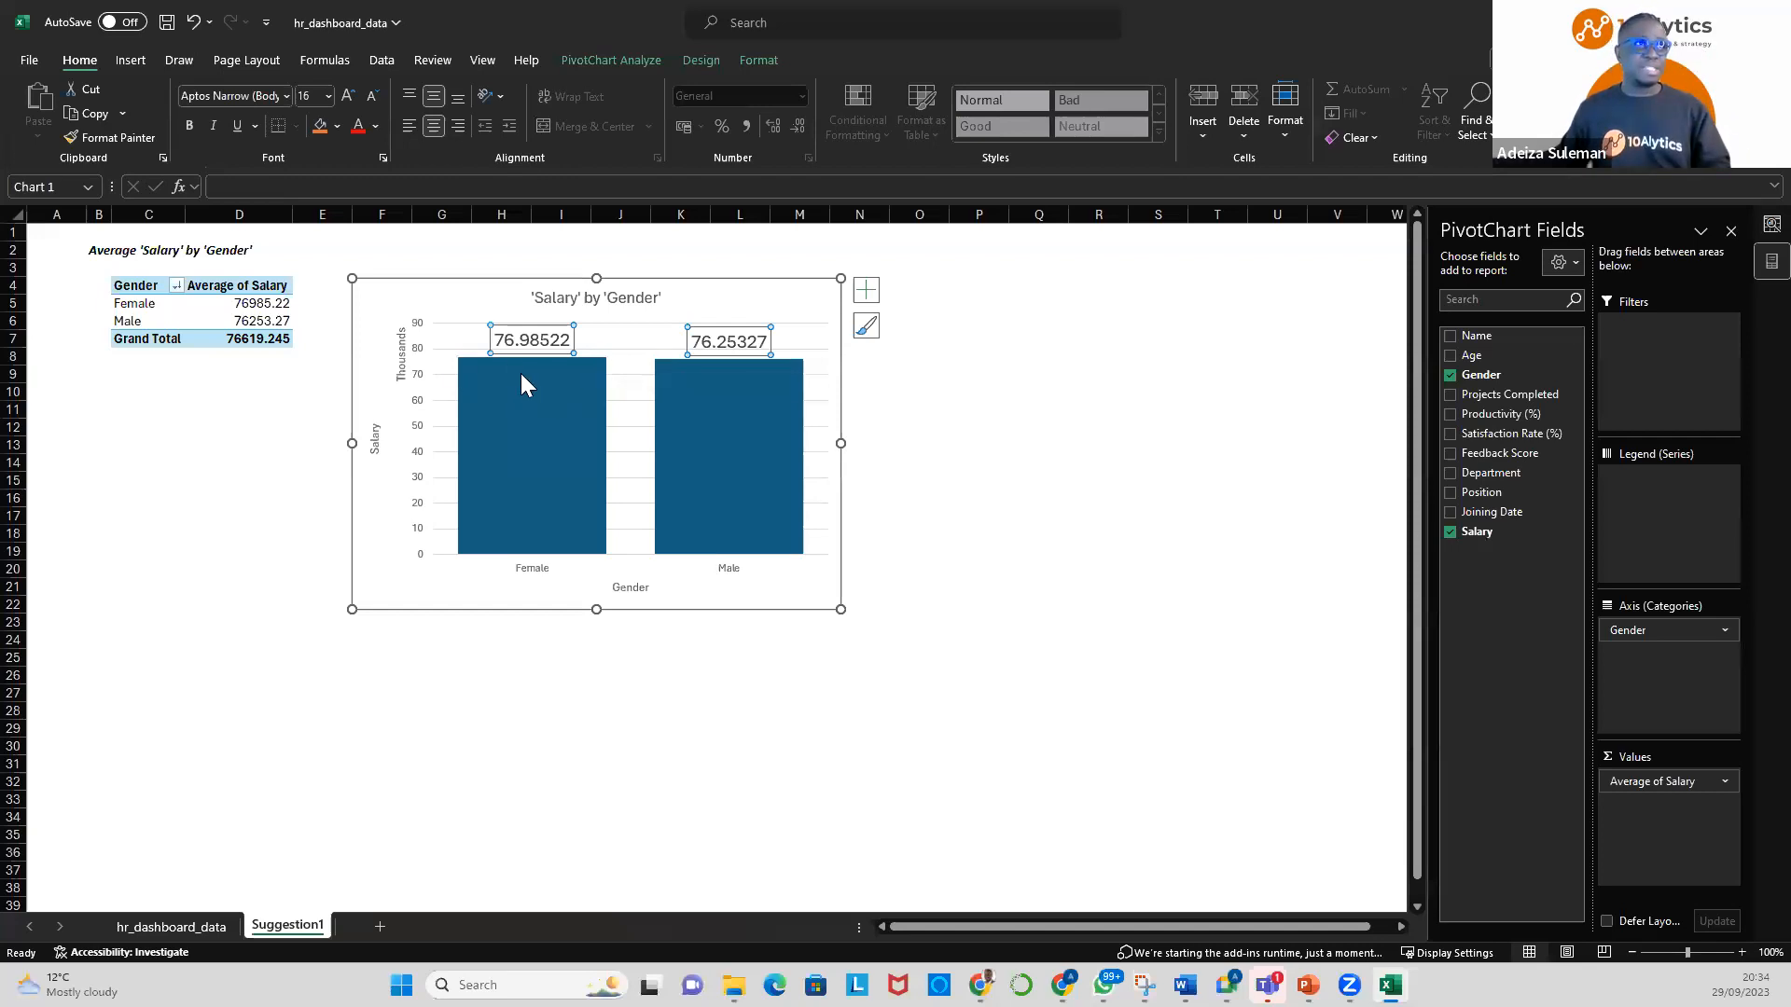
mouse_move(520, 374)
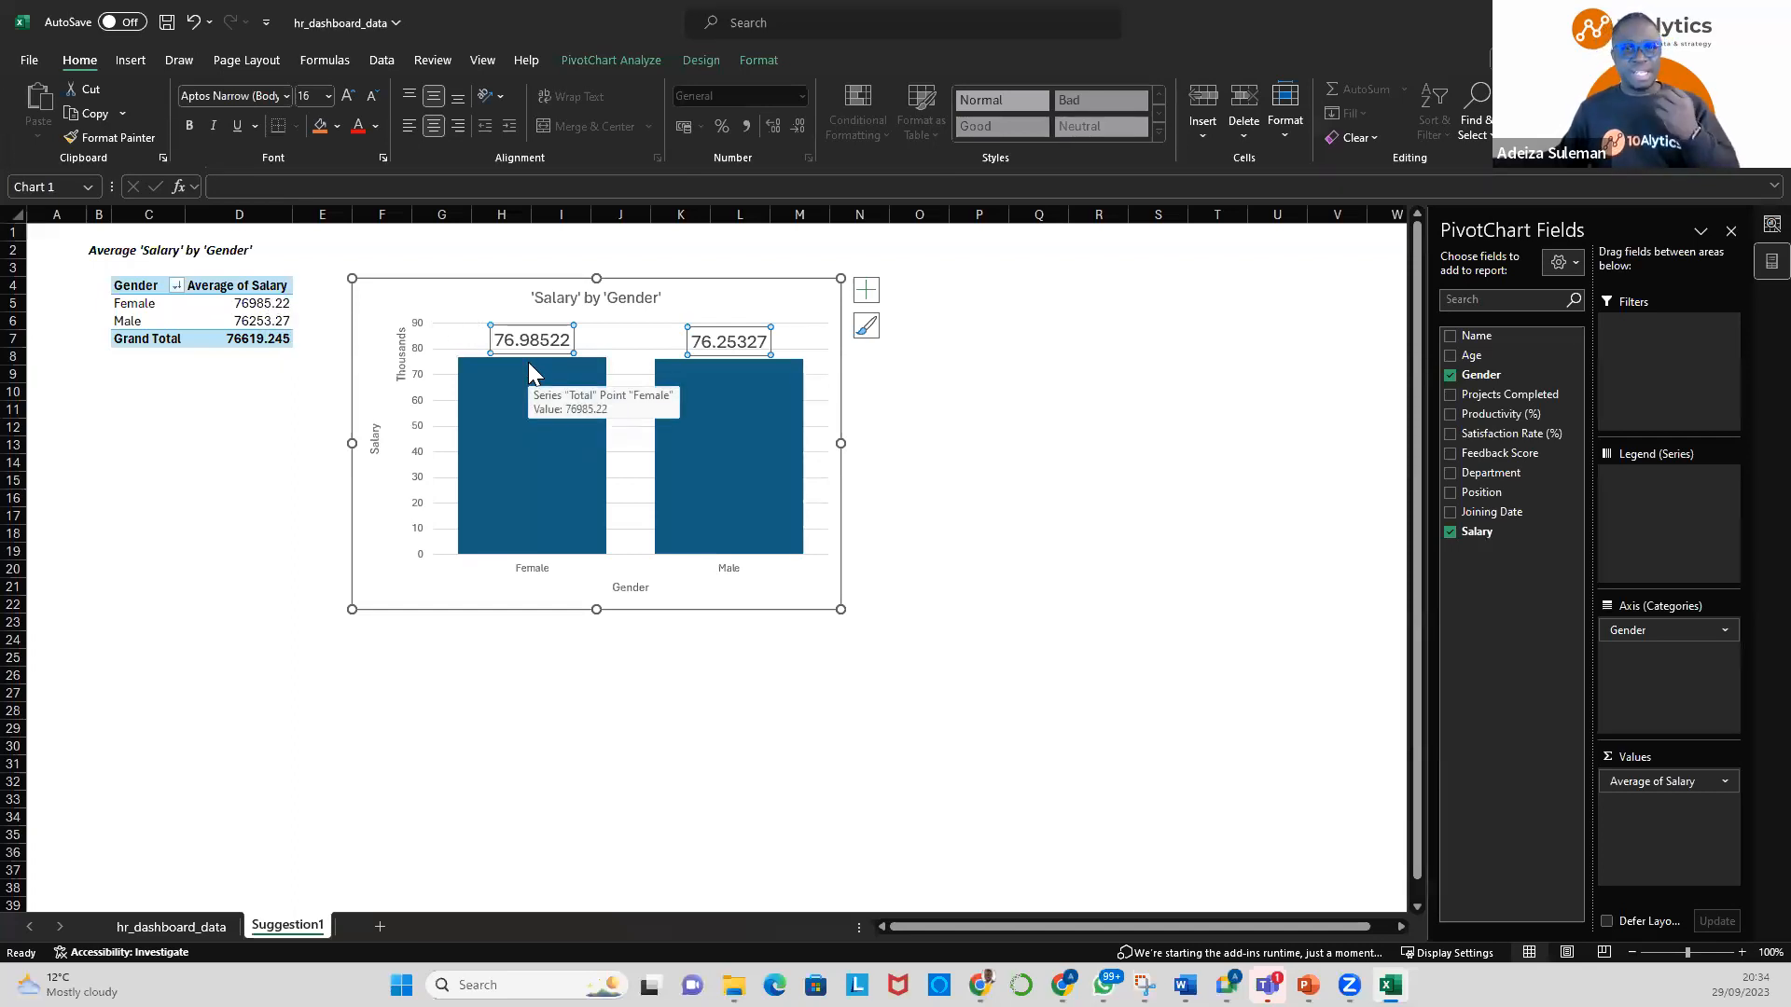
Show the Average of Salary values in the pivot table, including the Grand Total, with no decimal places
click(259, 319)
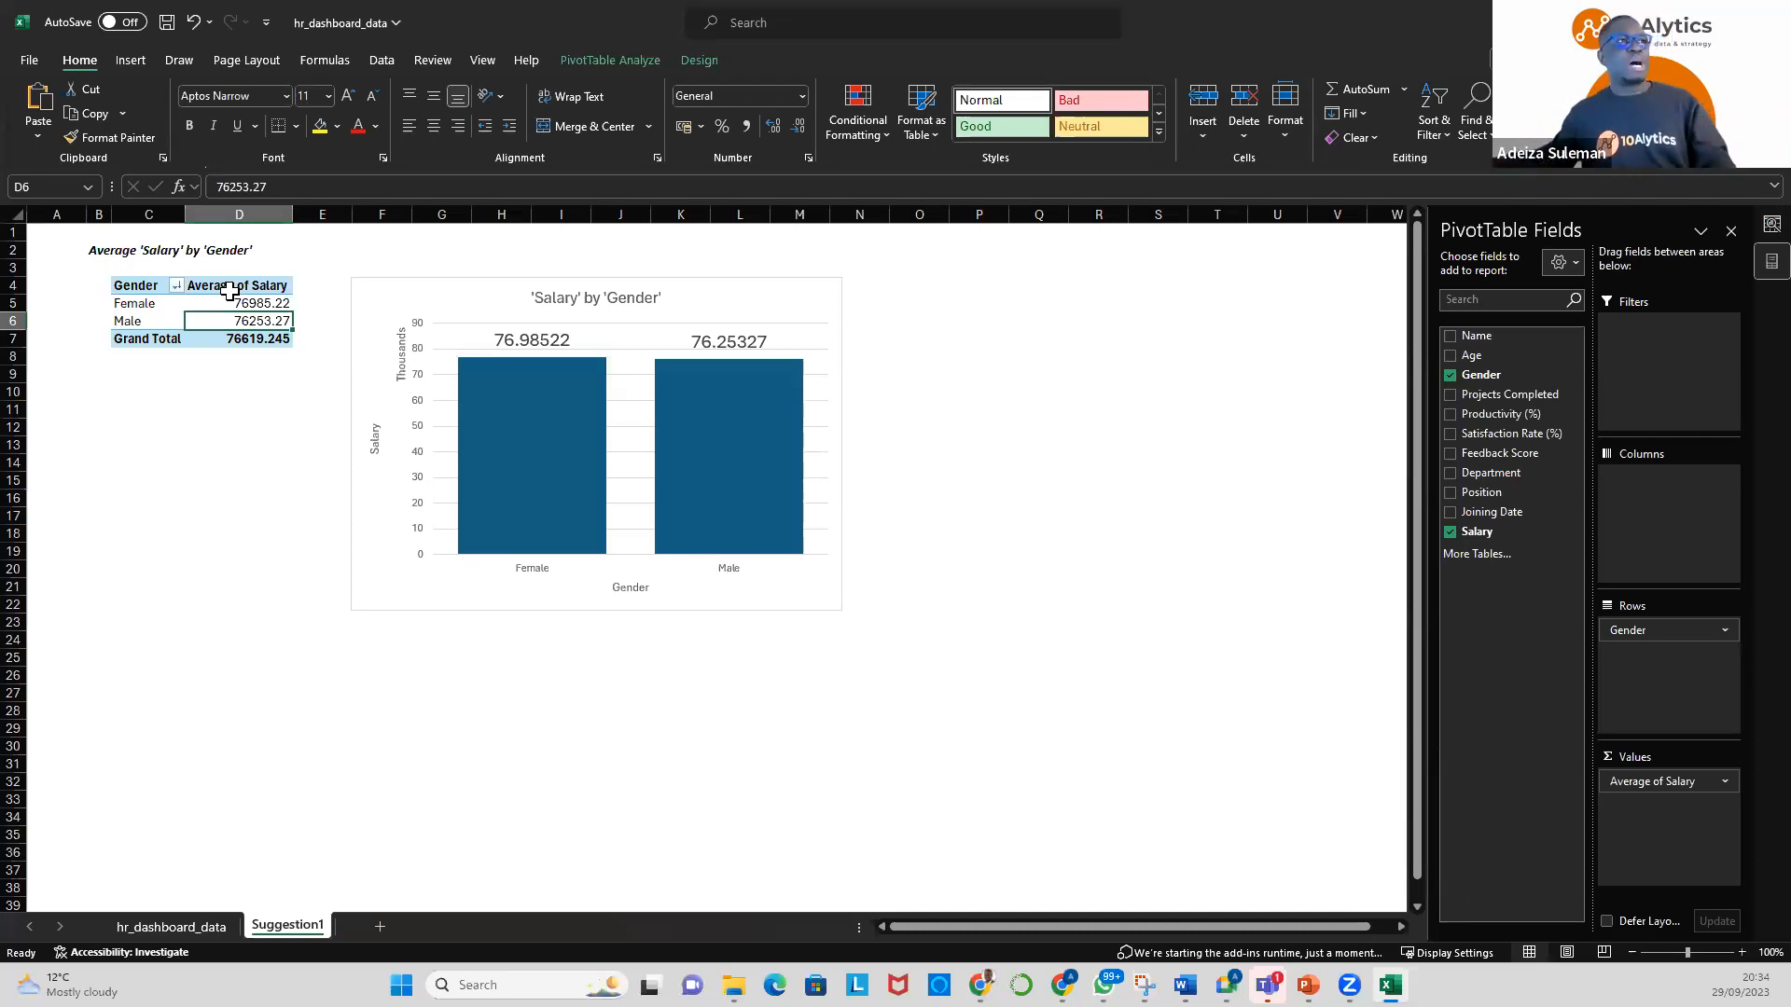
click(245, 301)
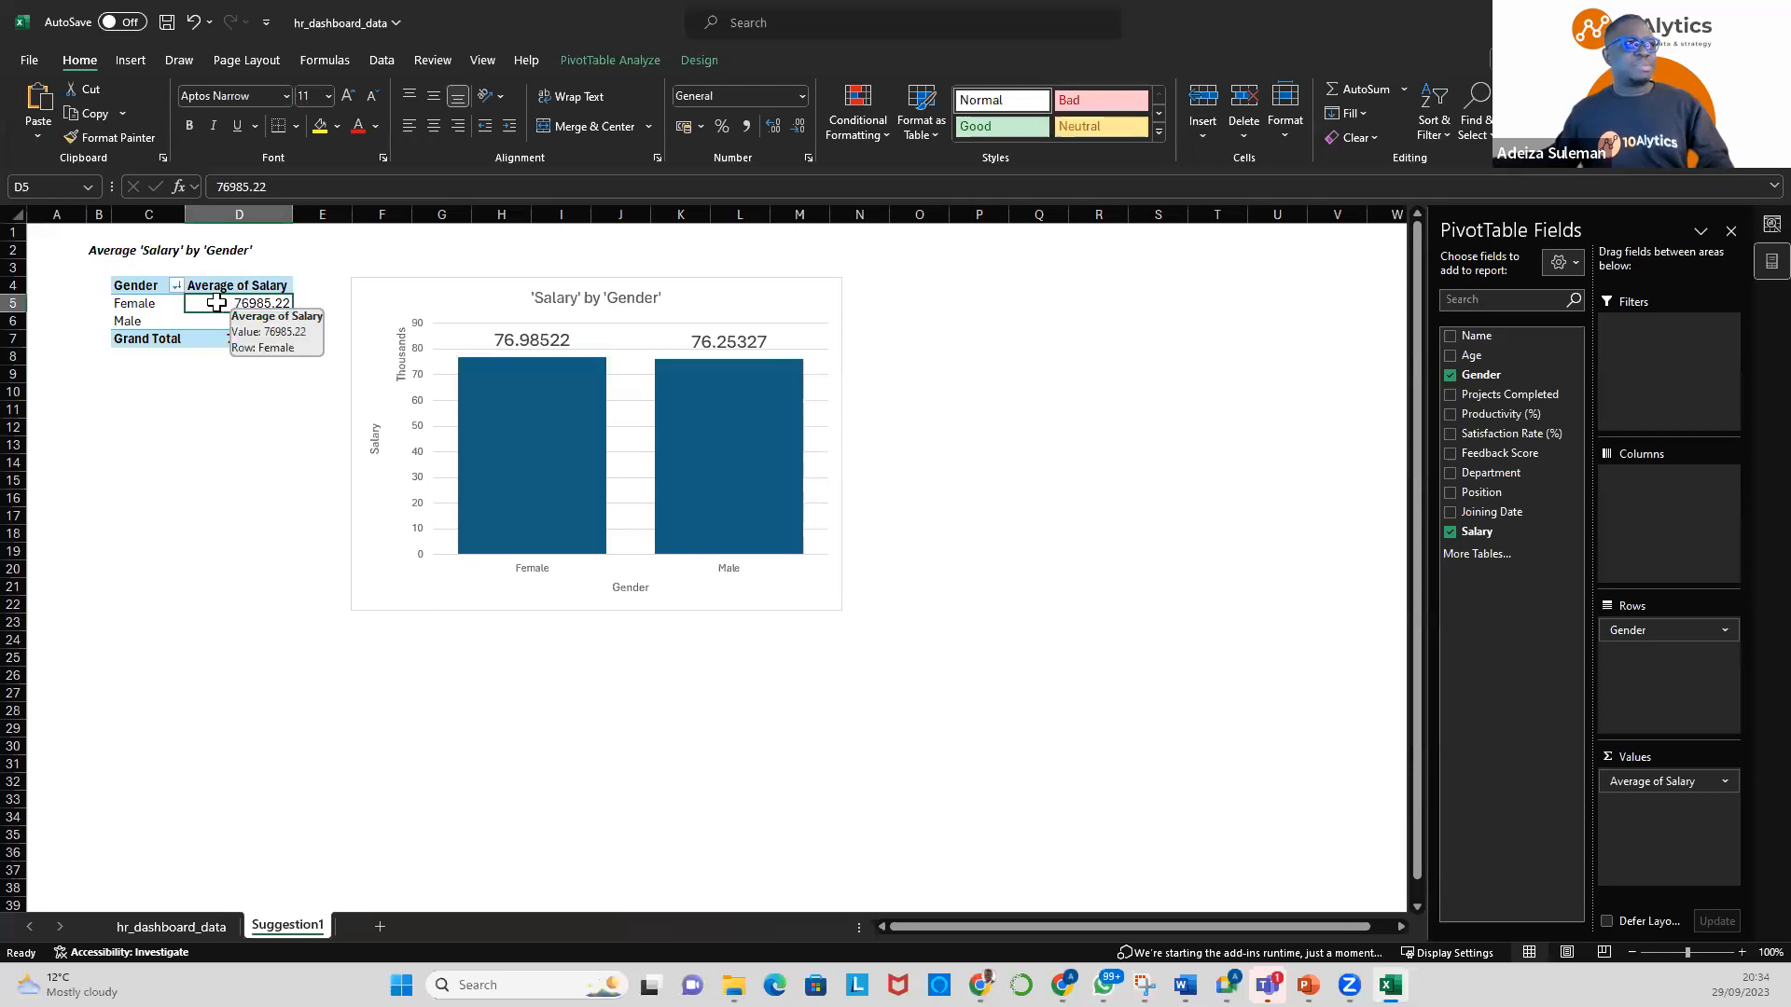
drag(216, 303, 237, 337)
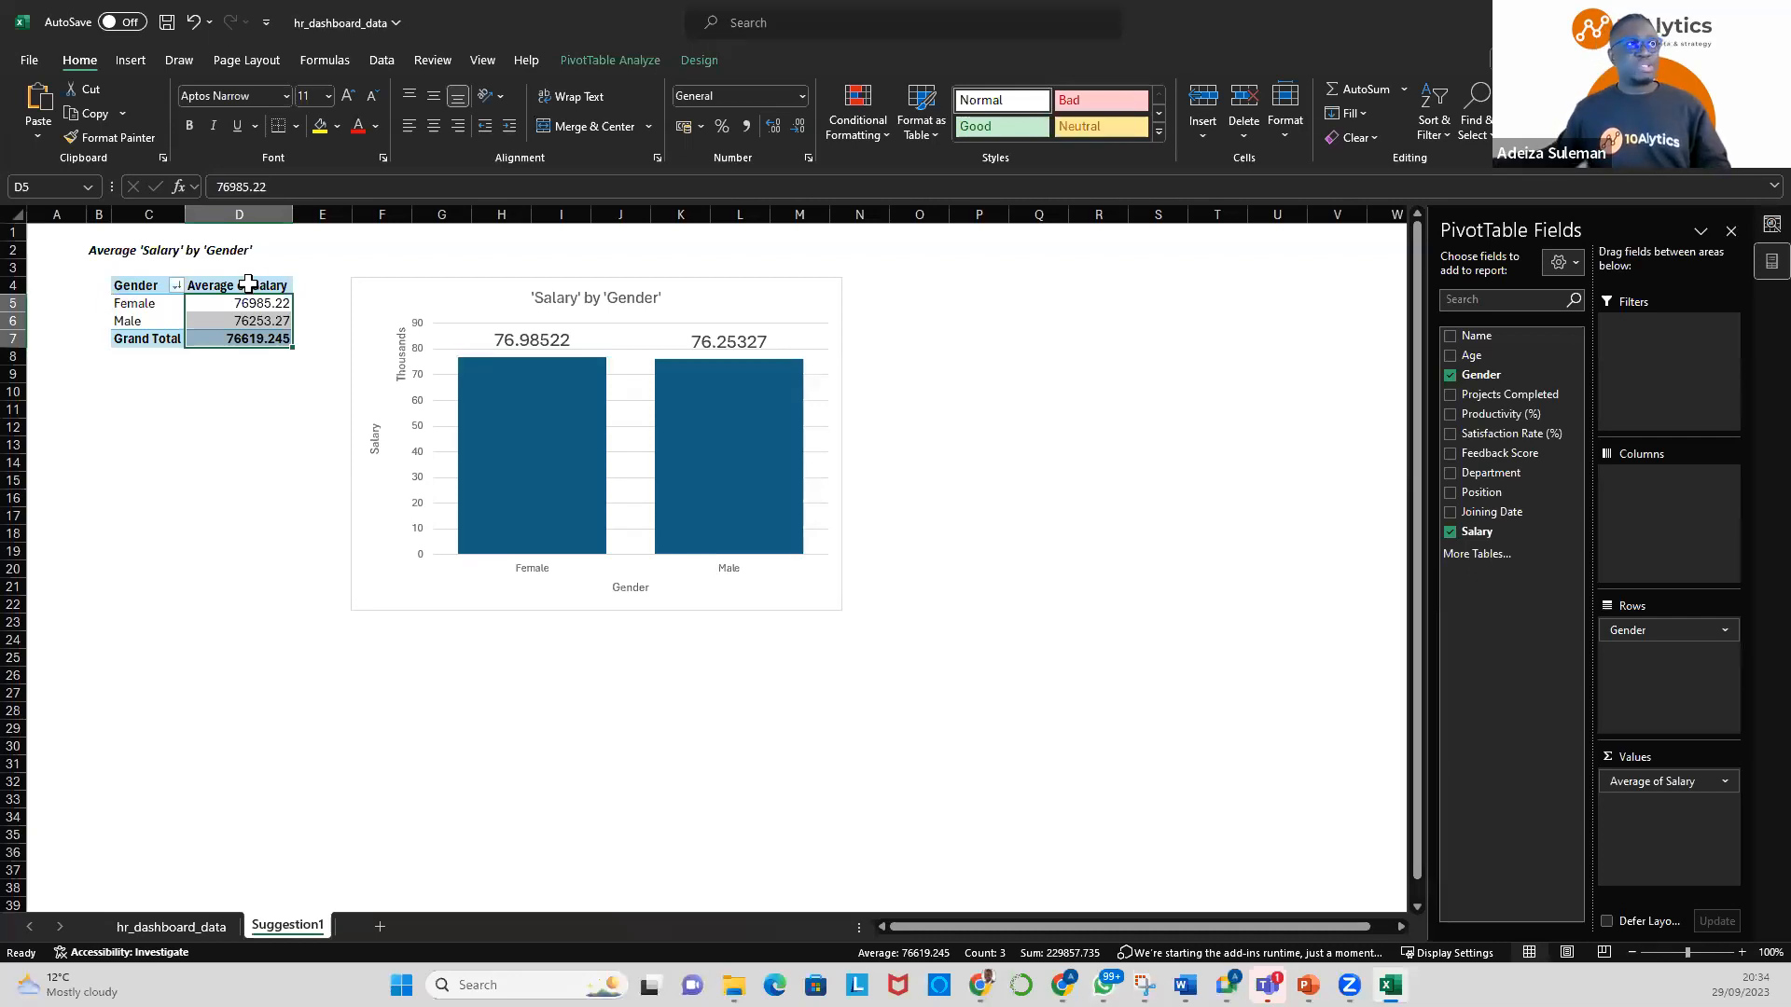
click(799, 127)
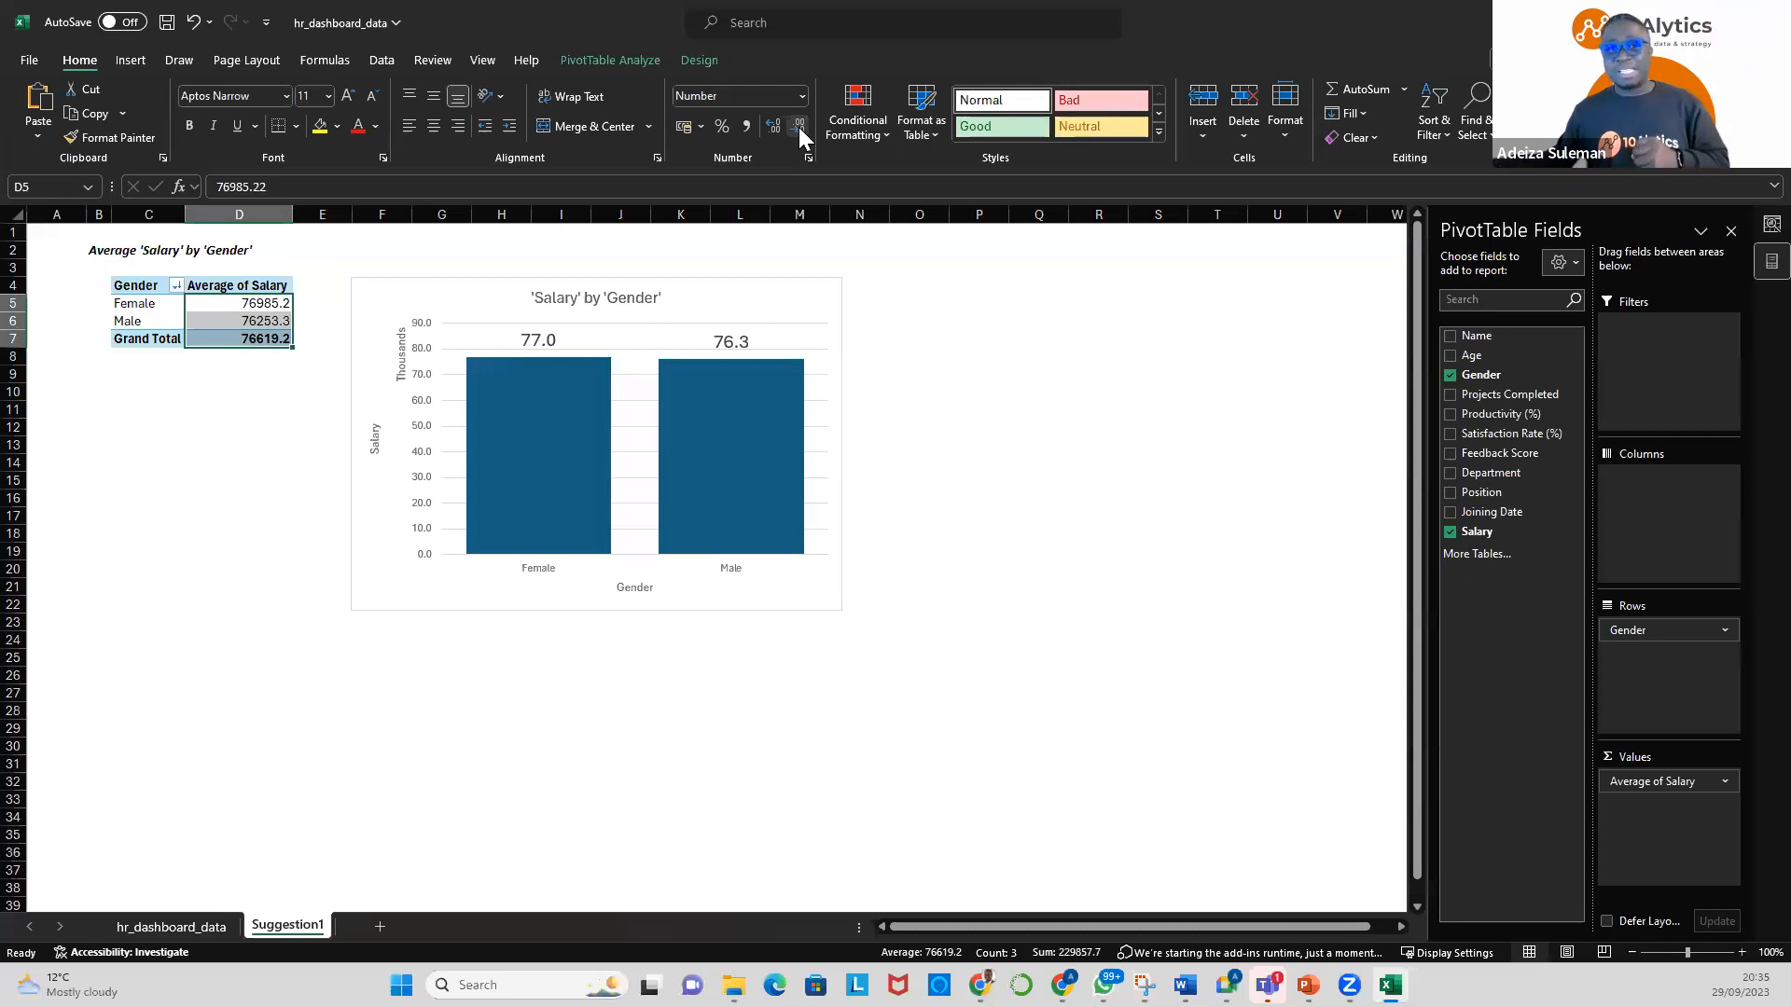
click(799, 127)
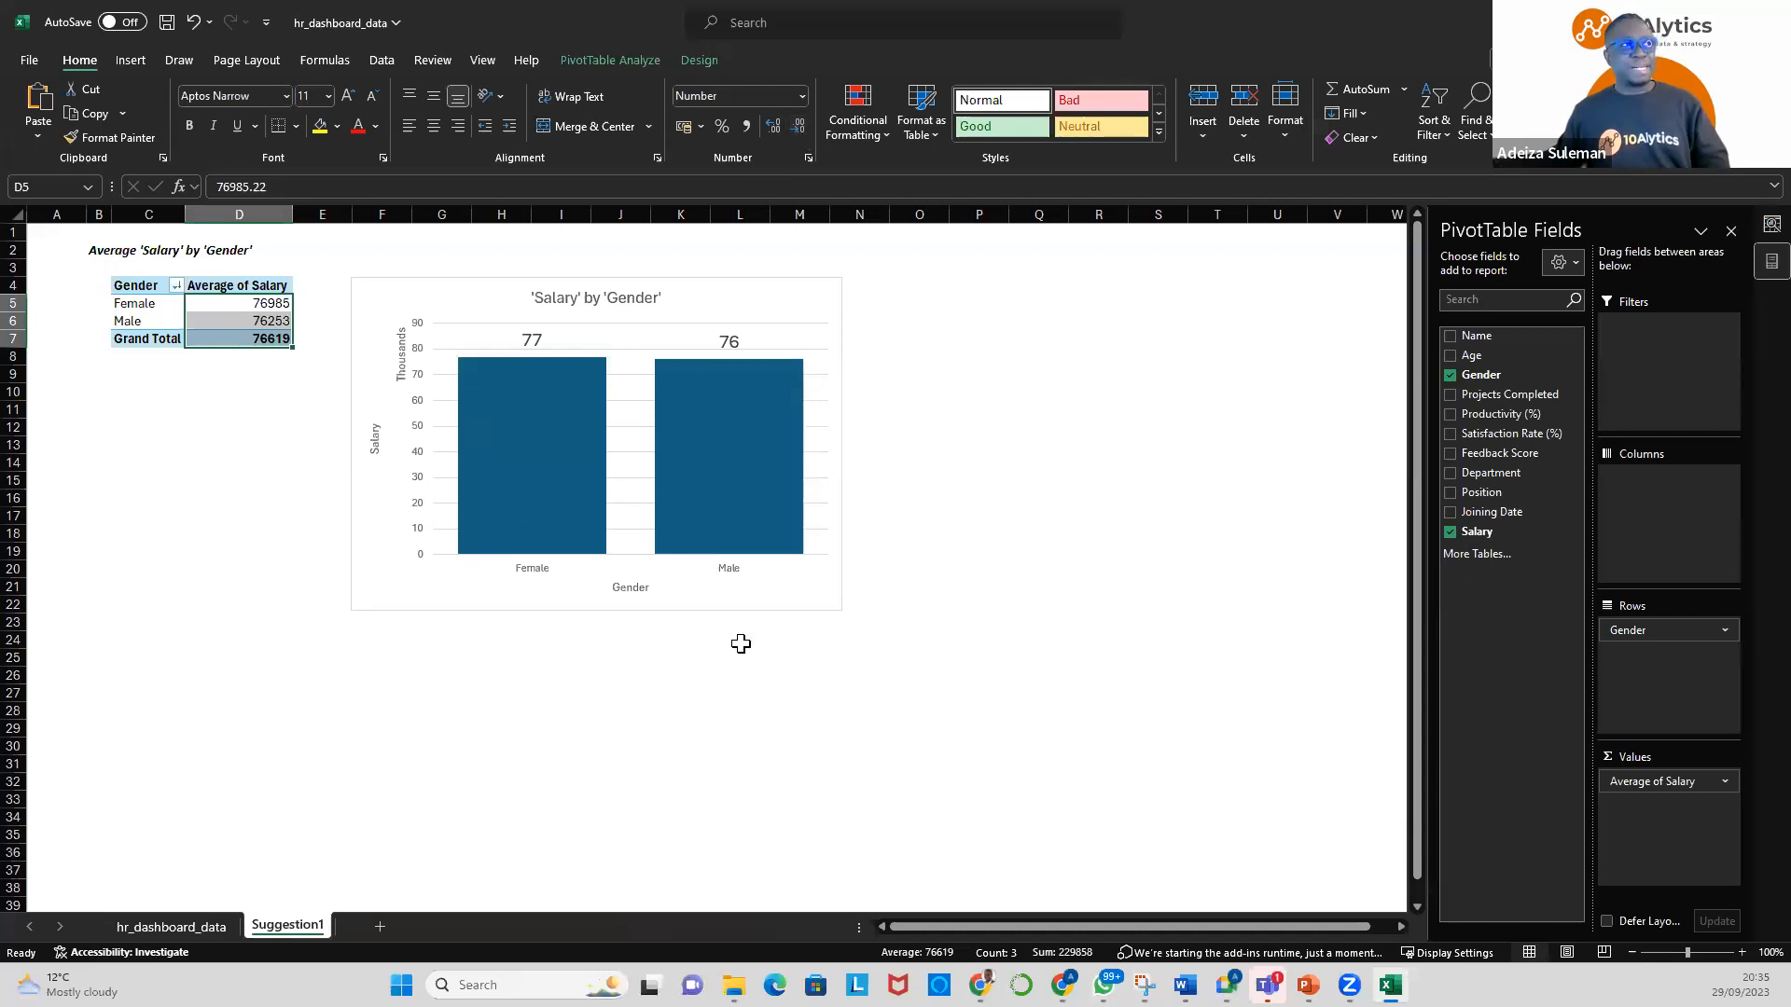
Widen the salary chart slightly and enlarge the font of the Thousands label on its vertical axis
click(819, 605)
drag(839, 443, 872, 444)
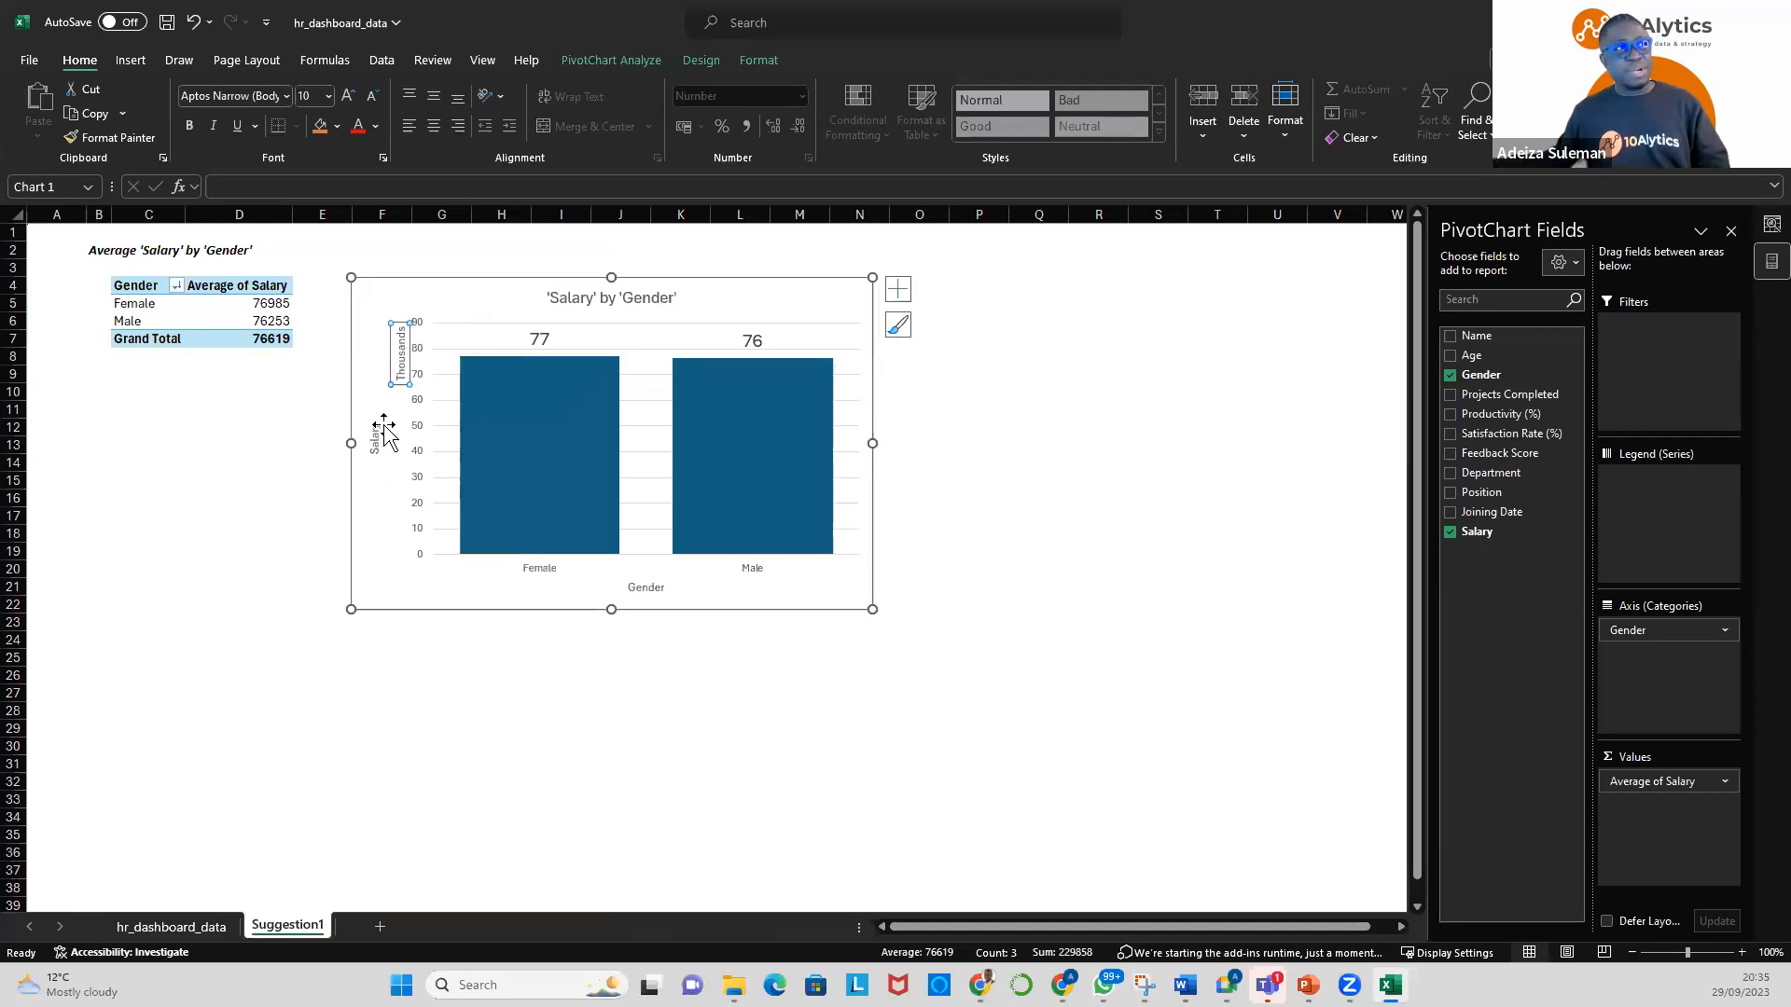
click(394, 371)
click(399, 364)
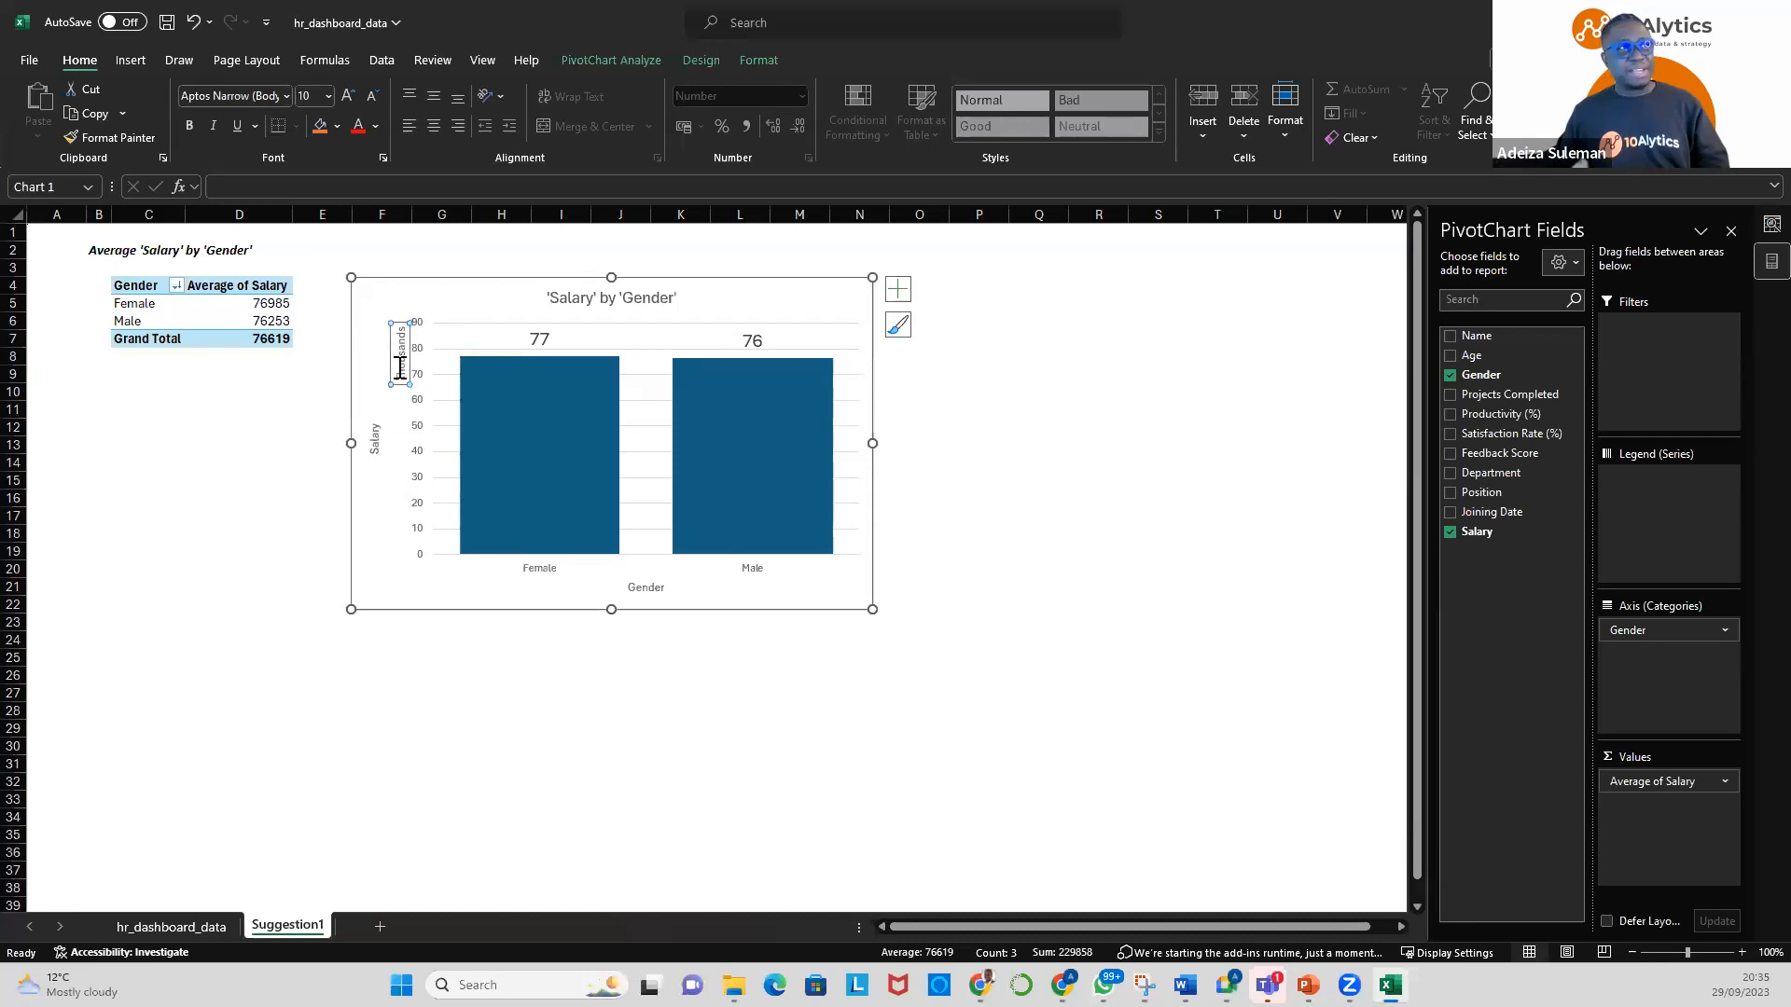
click(348, 96)
click(348, 96)
click(348, 96)
click(348, 96)
click(348, 96)
click(373, 446)
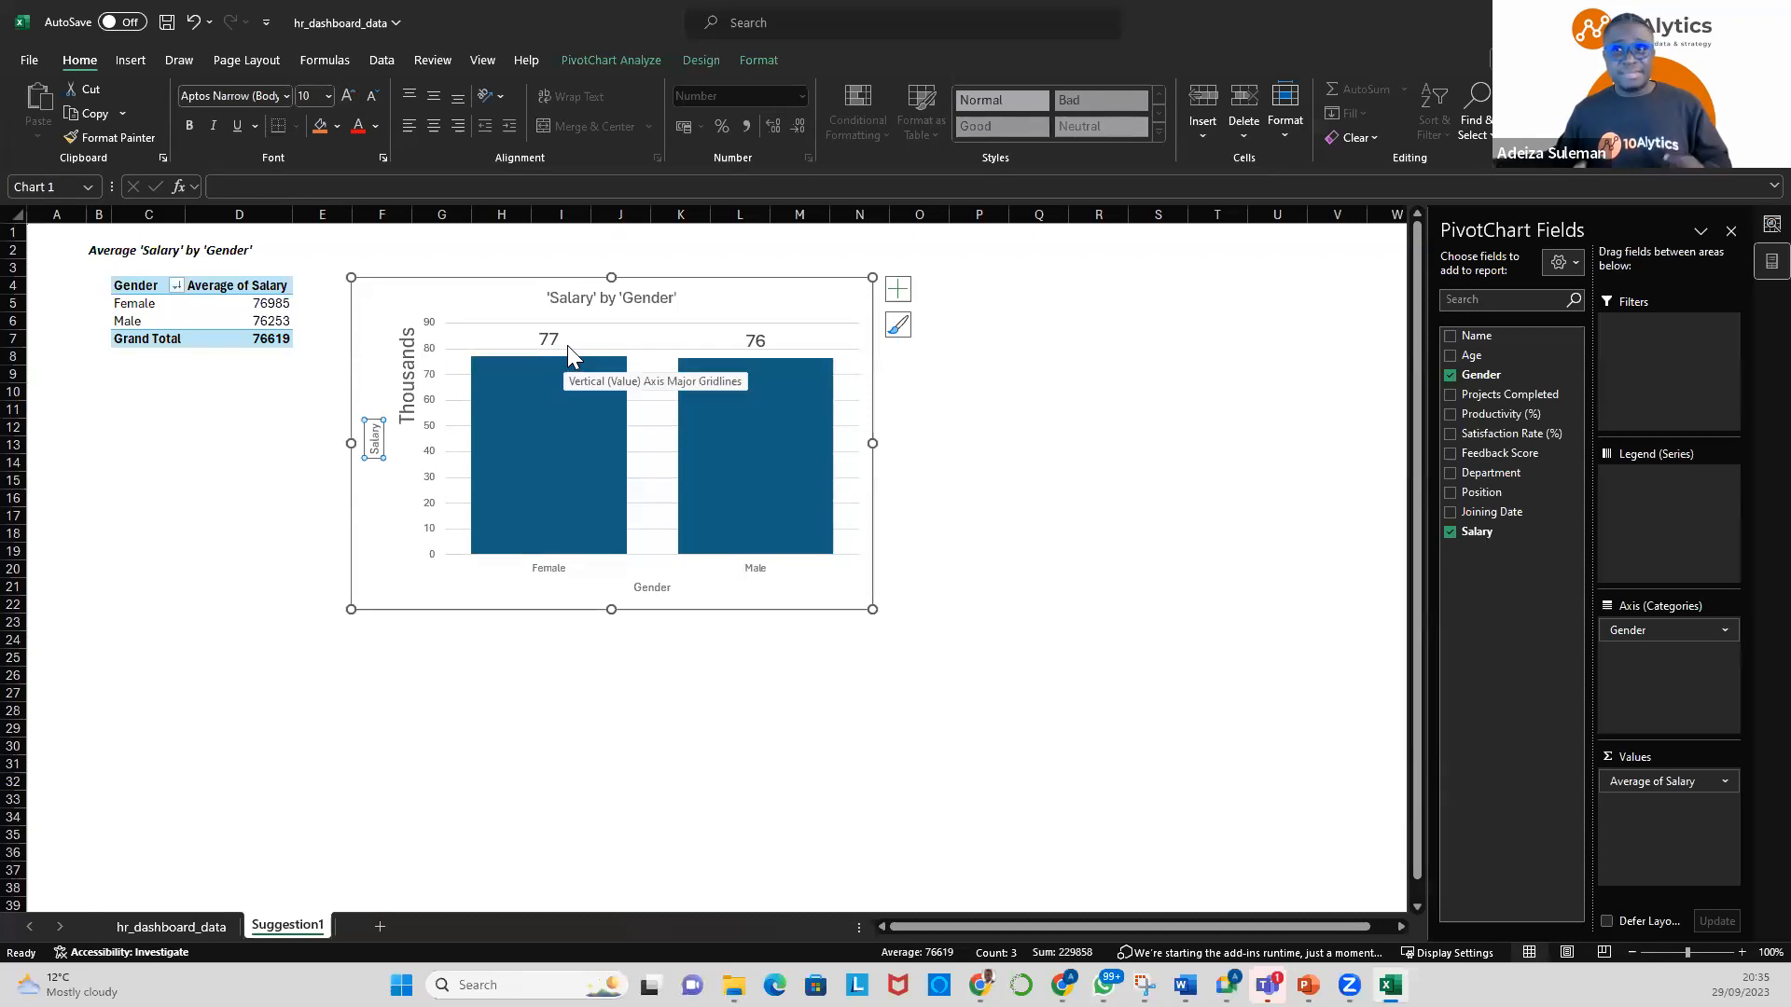
Reduce the font size of the vertical axis's Thousands label to 11, and return to the Female average salary cell
click(757, 342)
click(408, 392)
click(373, 97)
click(372, 97)
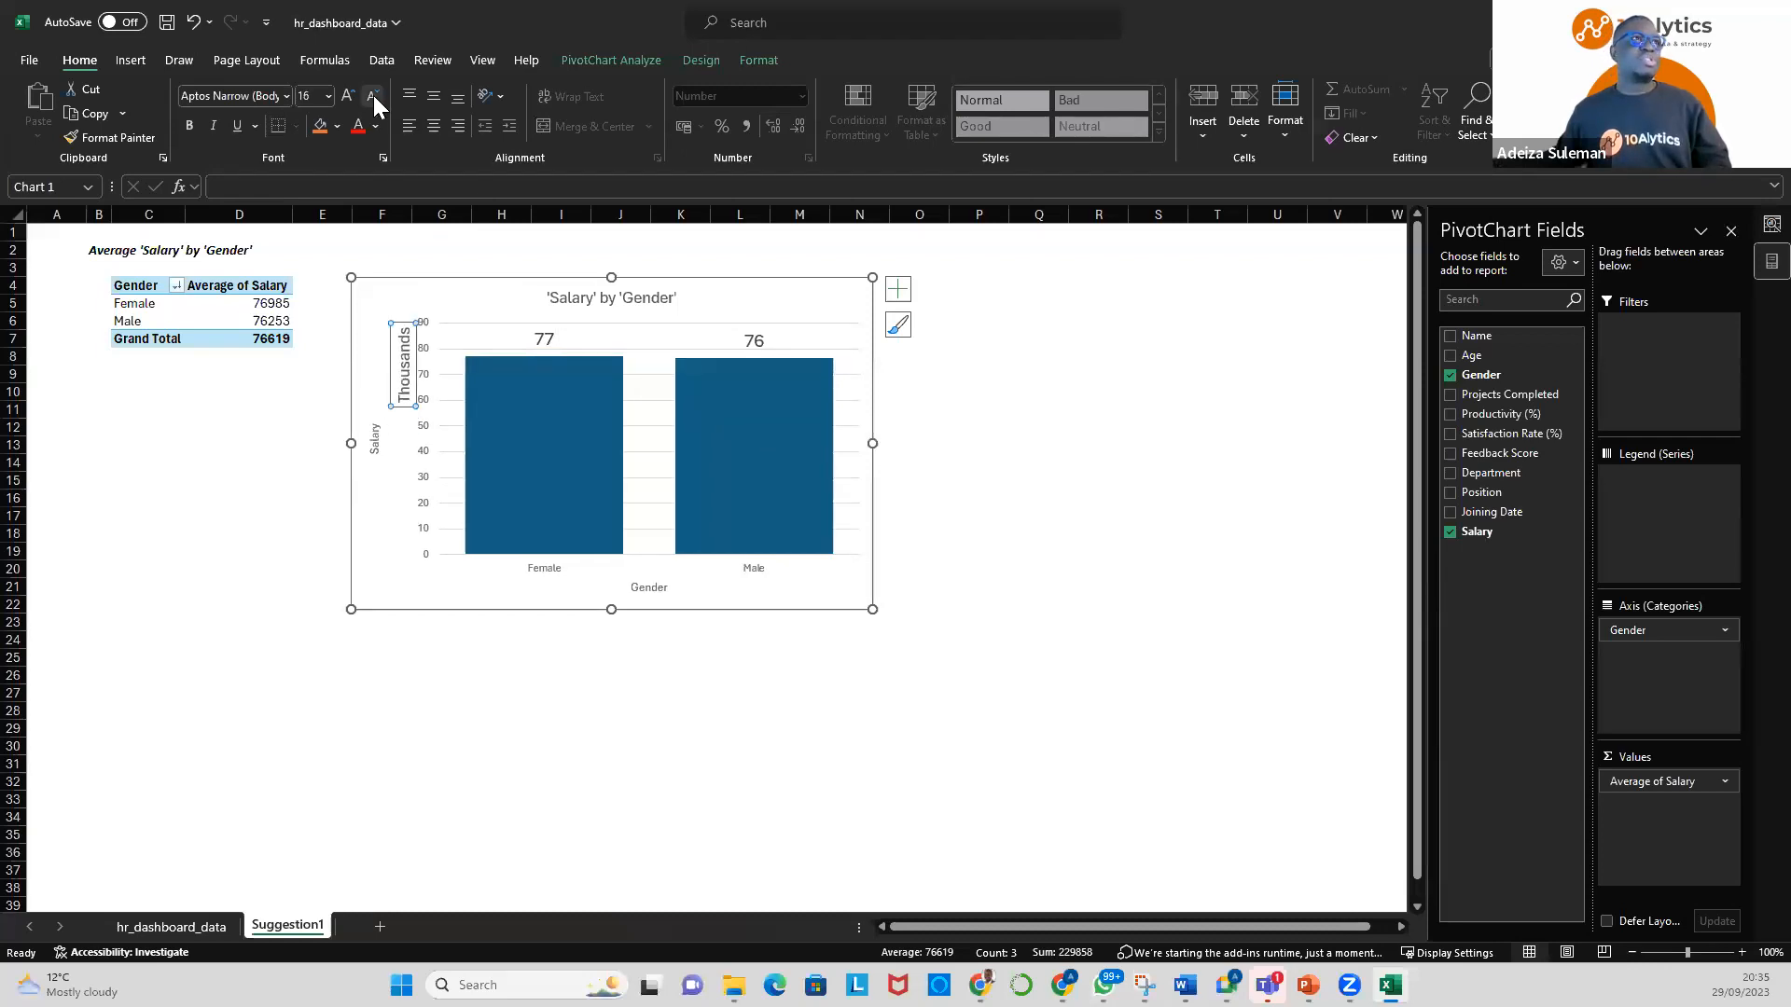
click(372, 97)
click(374, 97)
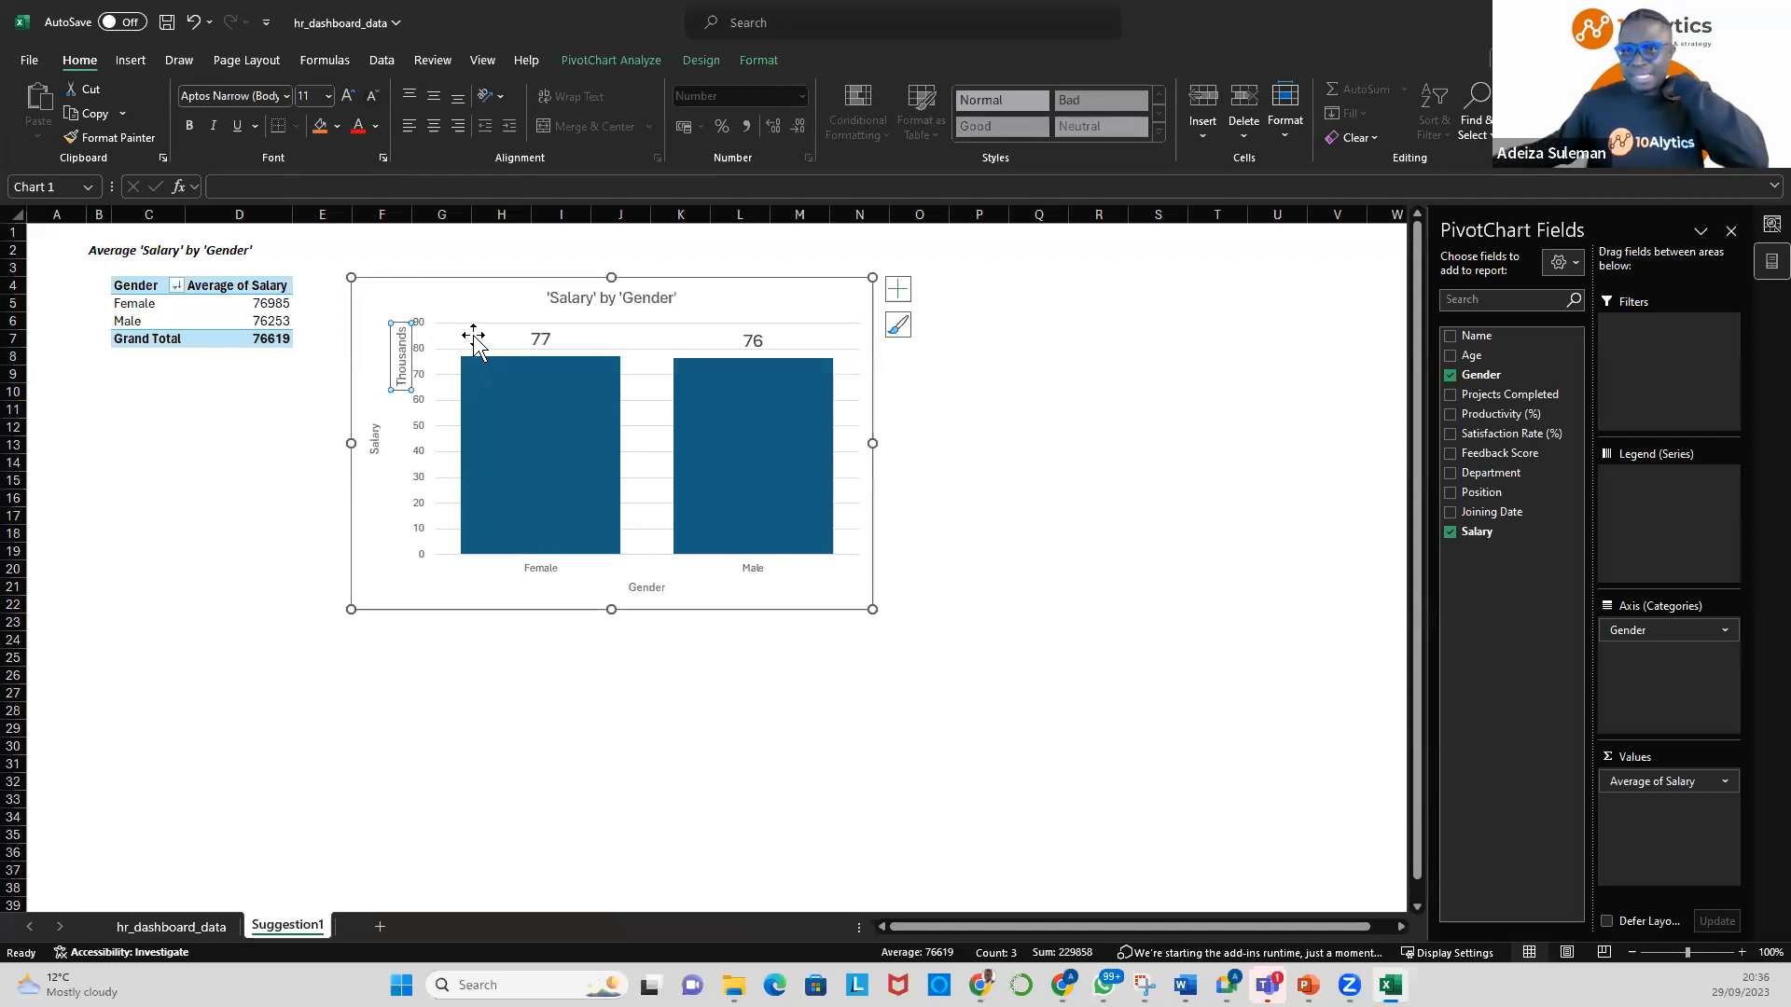
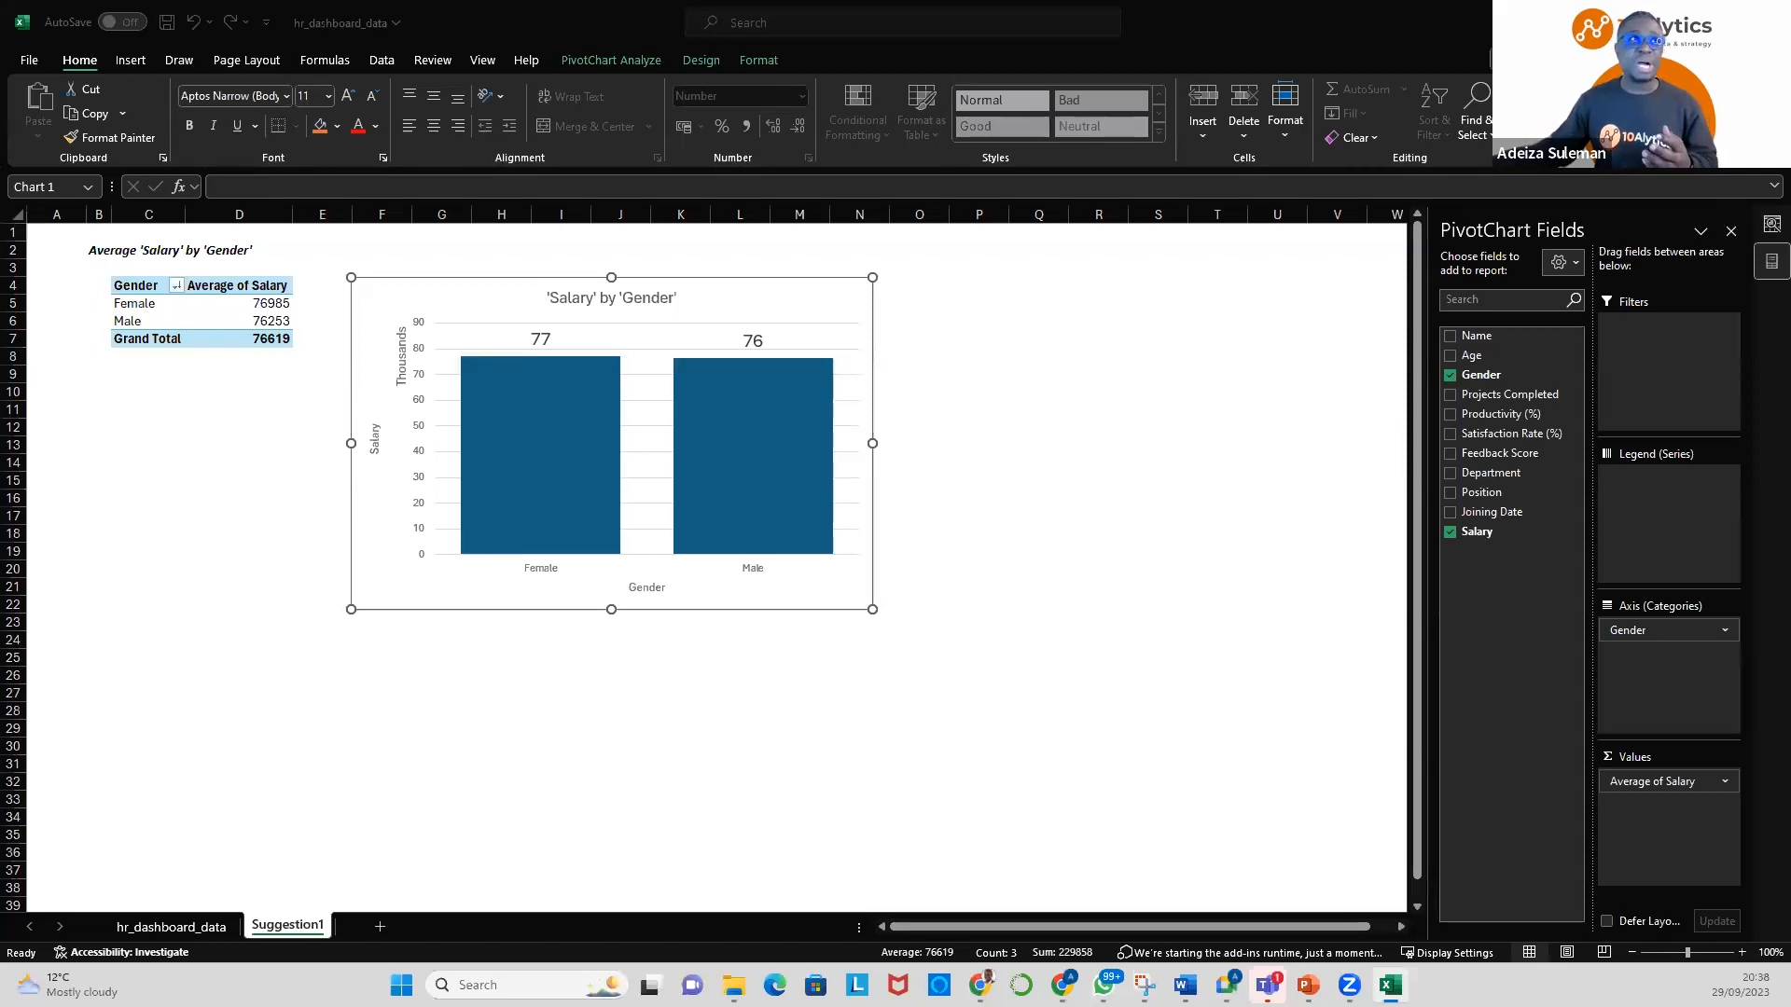
click(235, 299)
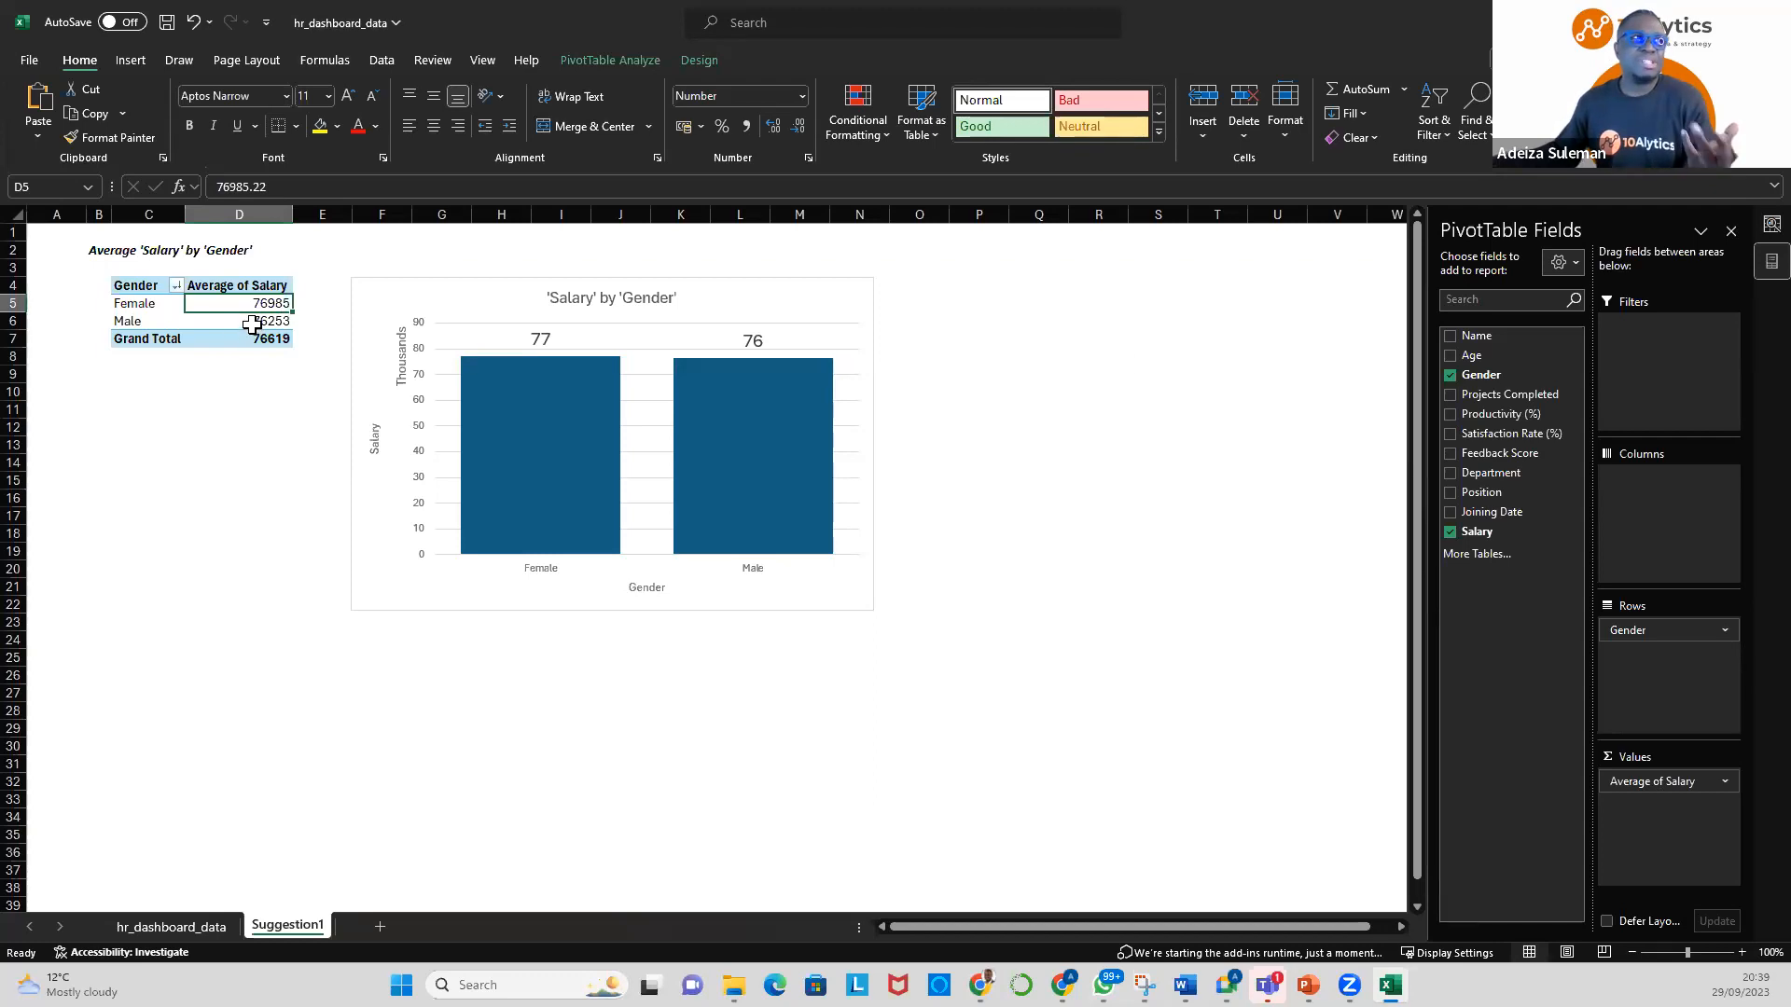
Break the average salary by gender down by adding Position to the pivot table's columns, and move the chart below the table
click(152, 308)
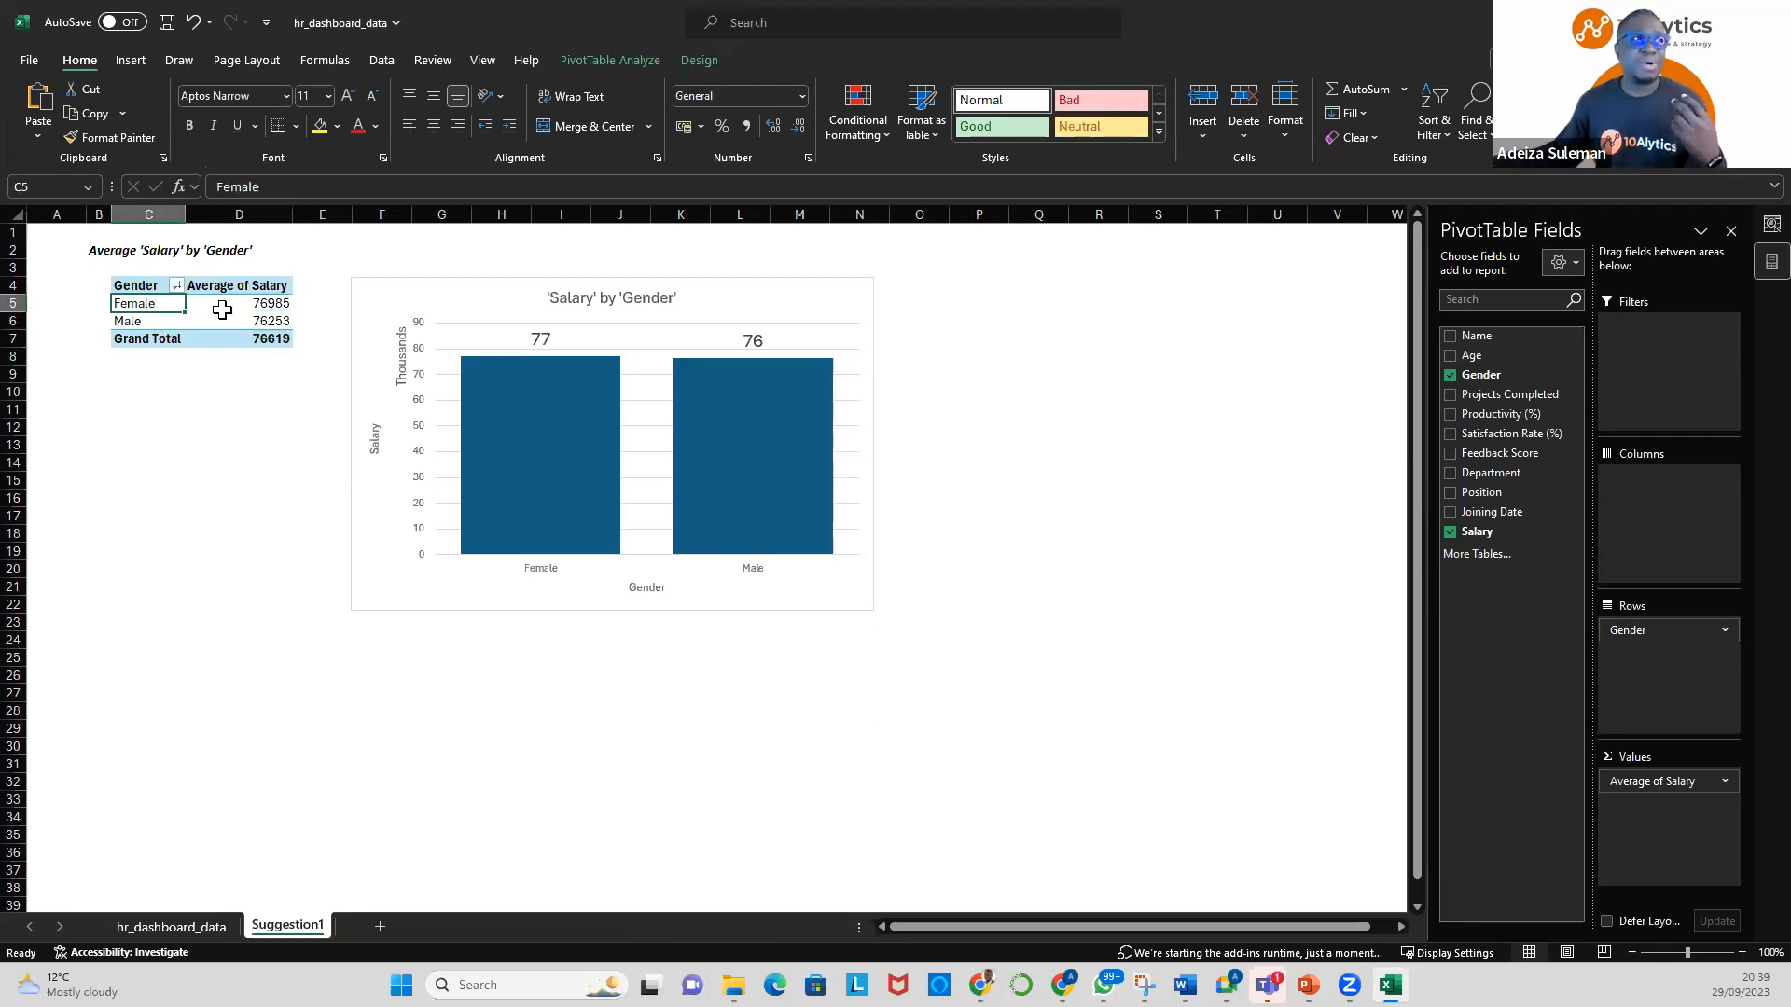
click(222, 311)
click(224, 322)
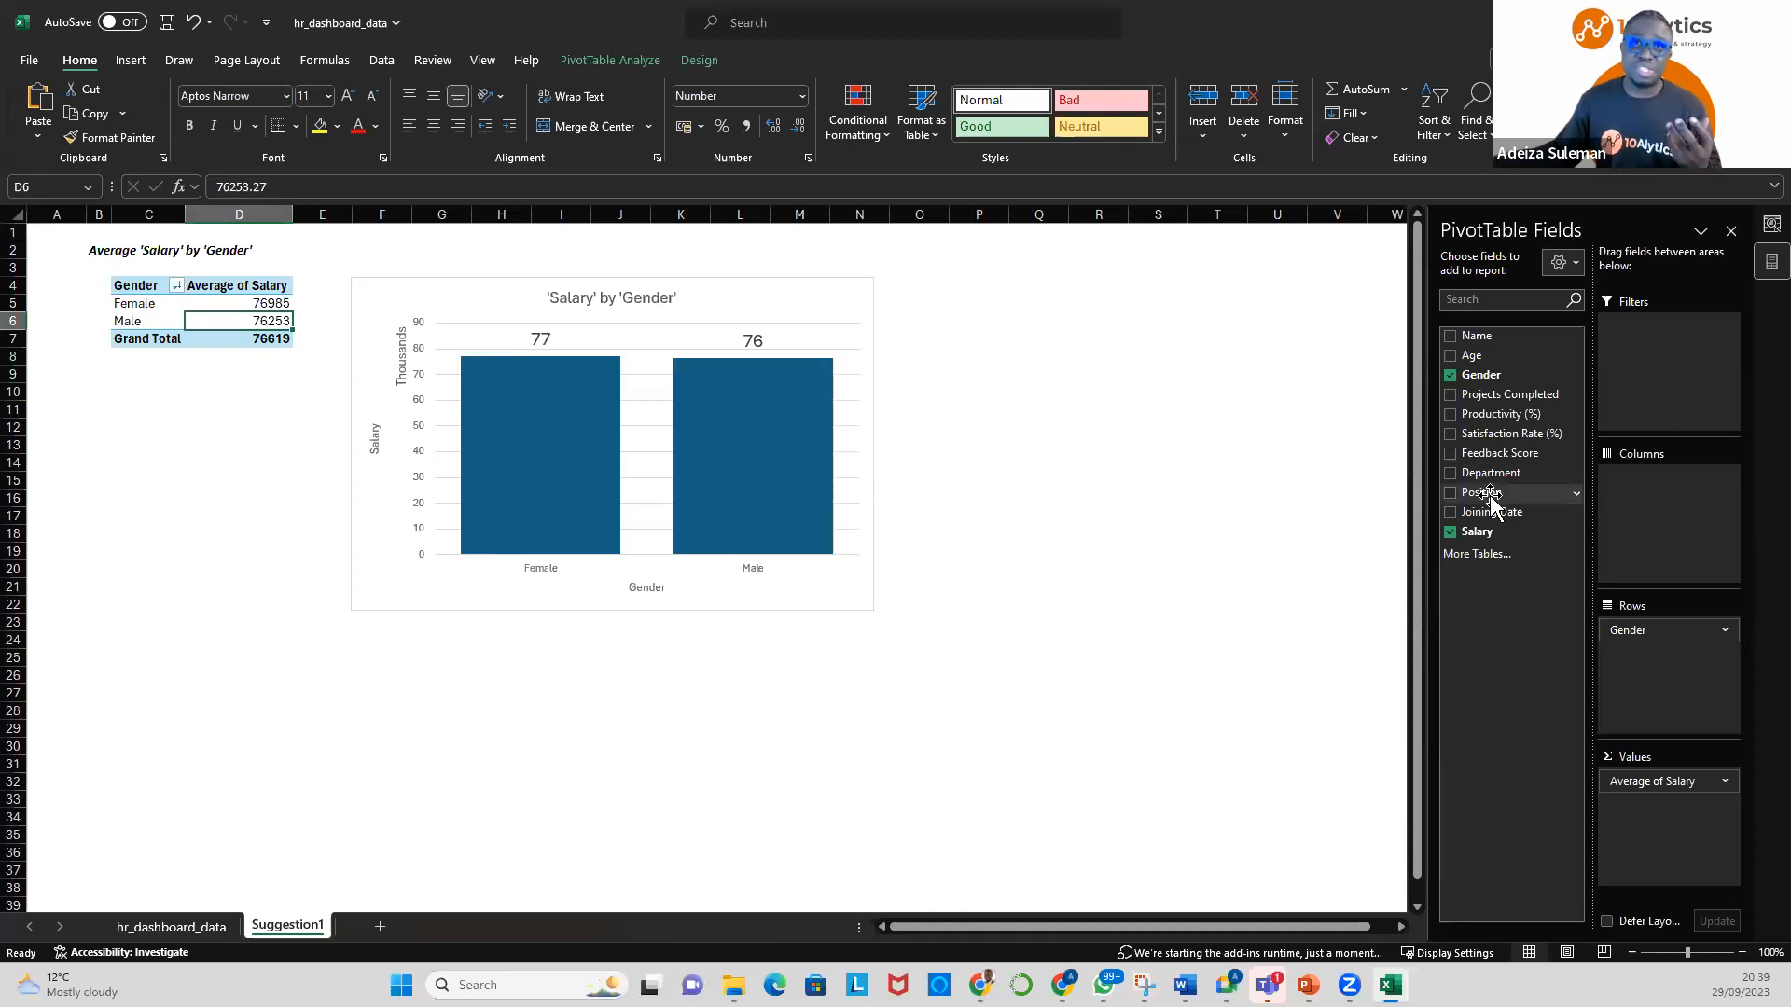
drag(1490, 503, 1662, 524)
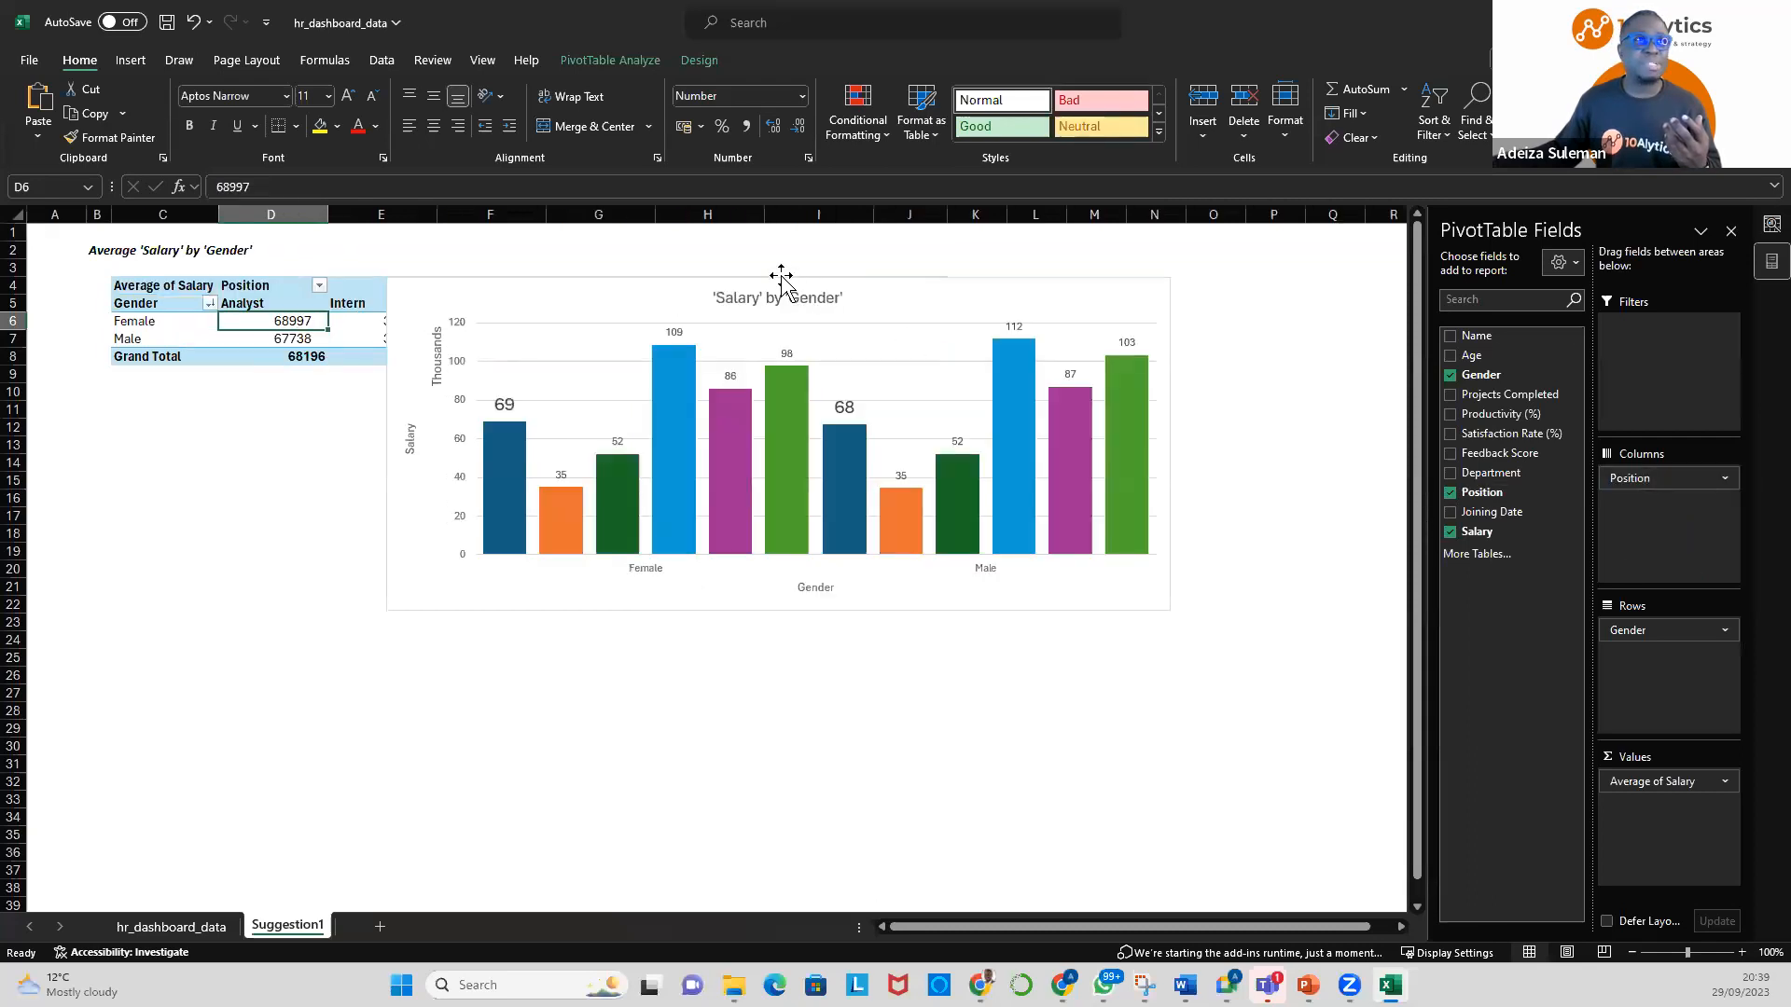
click(810, 274)
drag(817, 281, 960, 422)
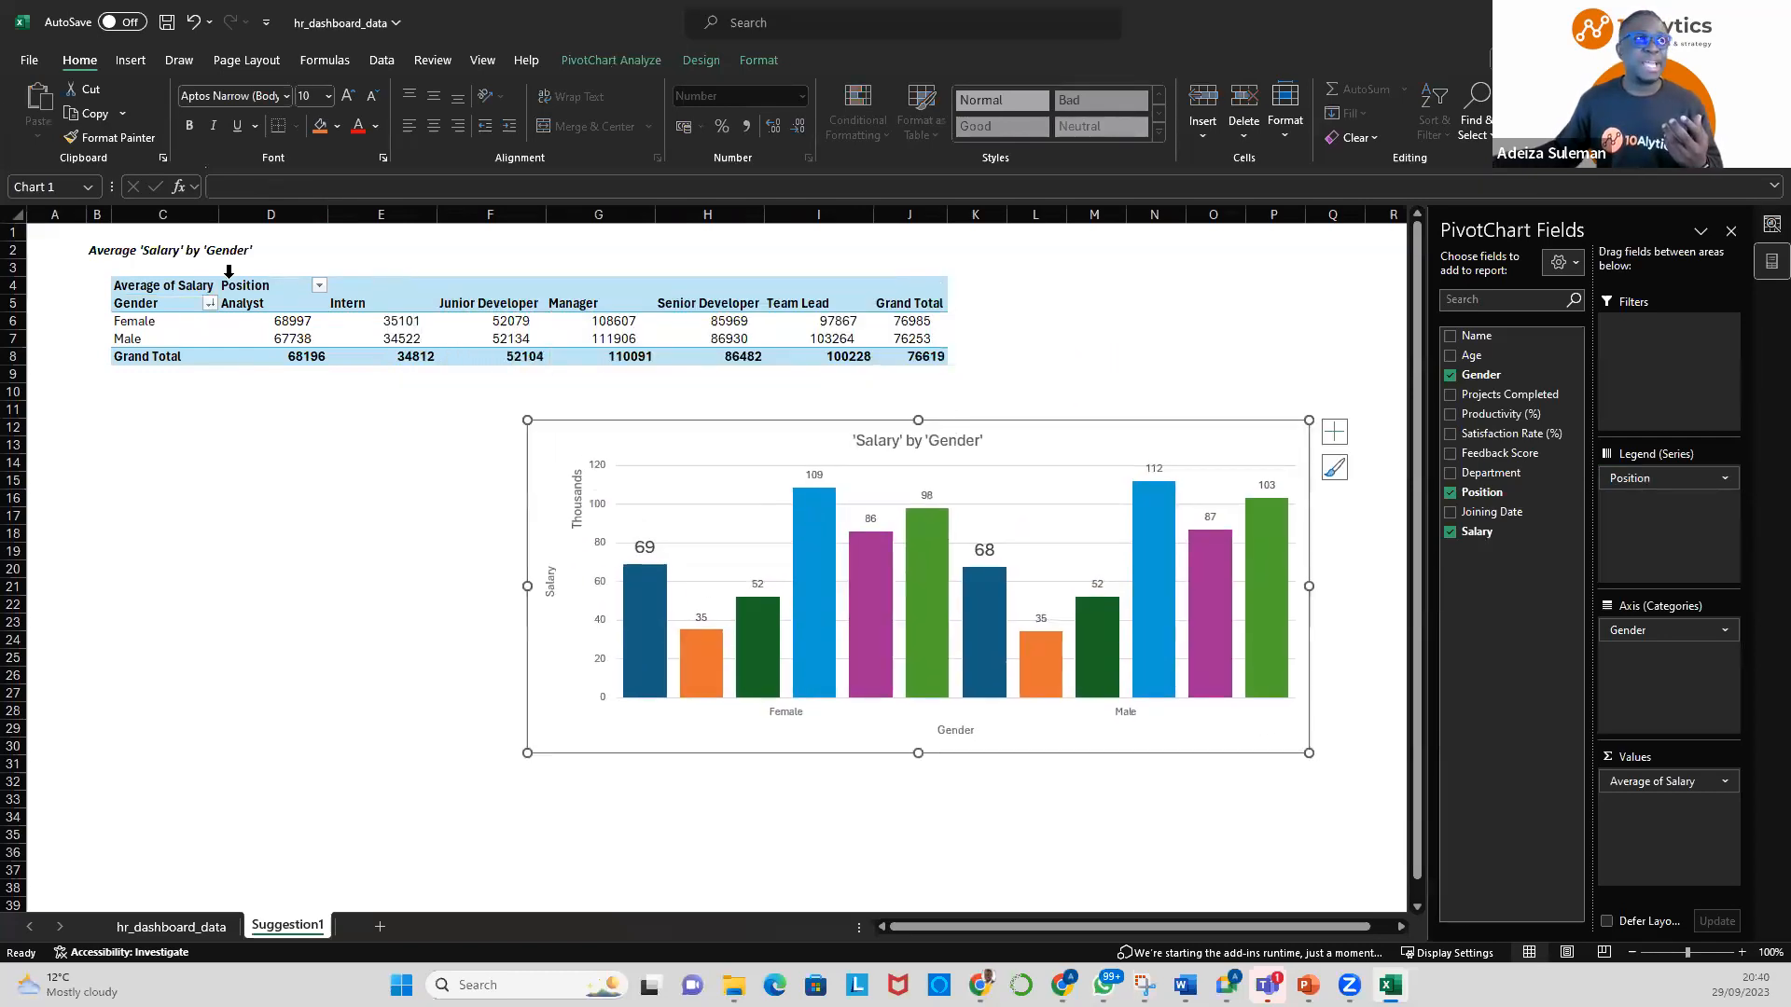
drag(659, 420, 232, 472)
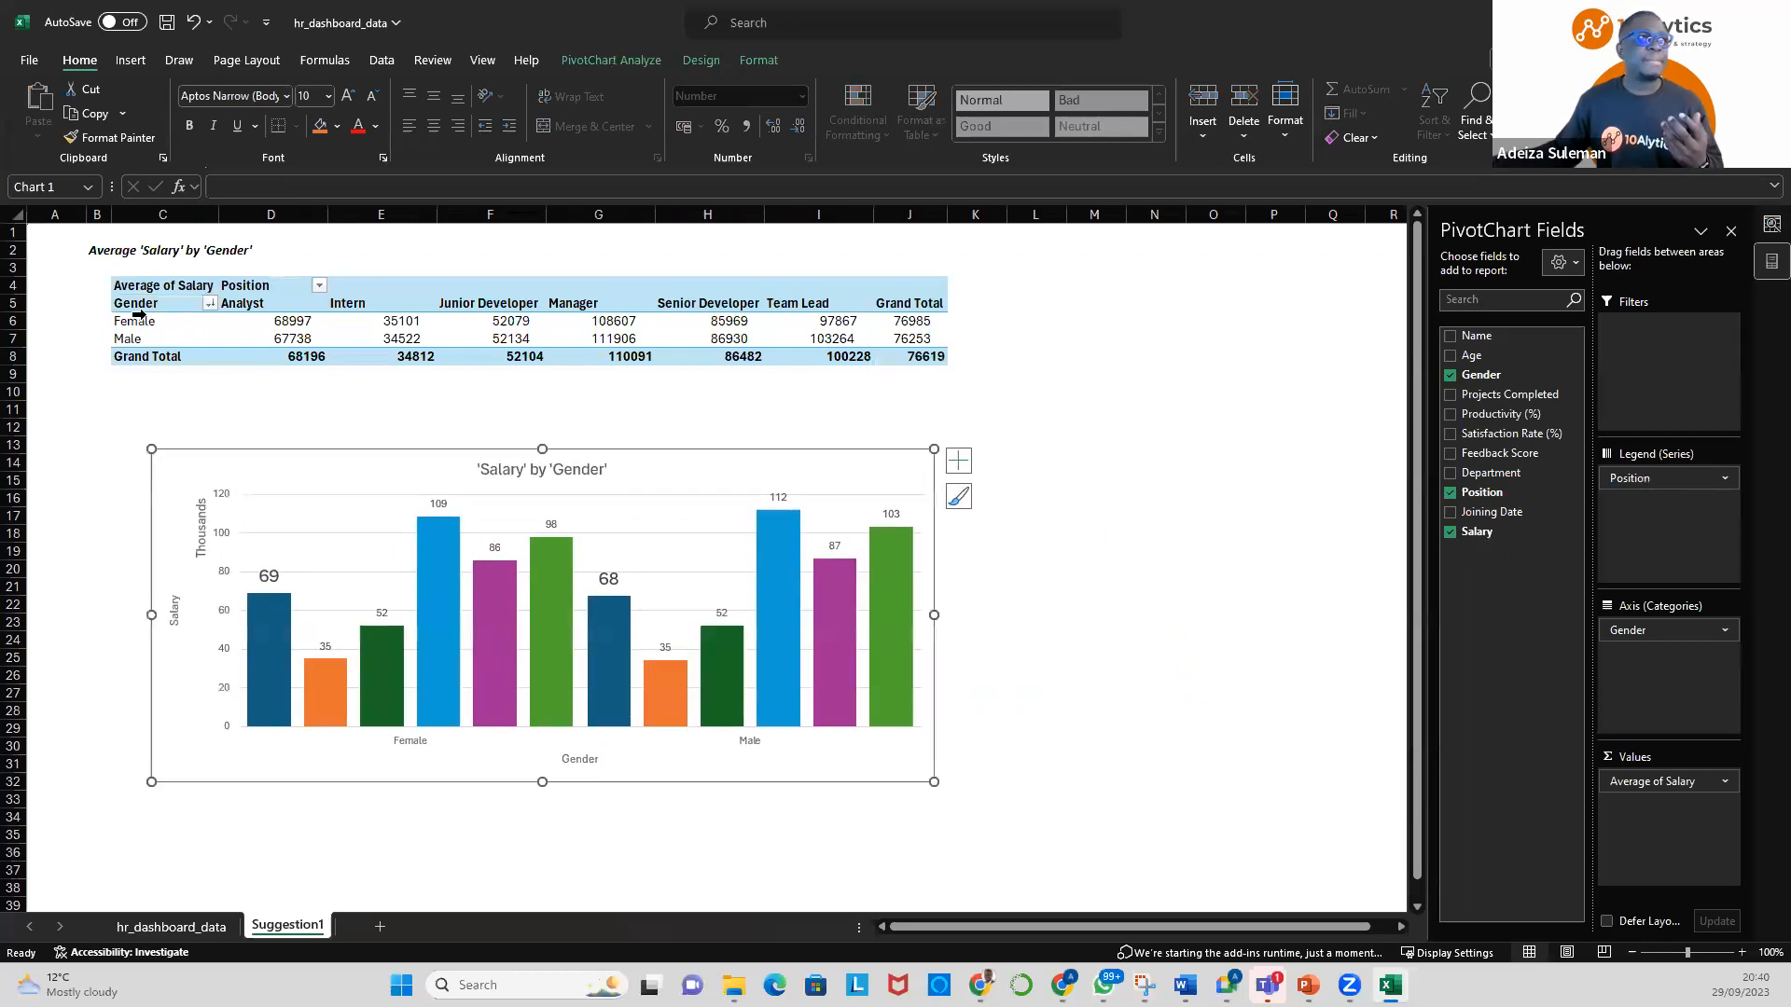
Review the pivot table's position columns from Analyst to Team Lead, including the Male average salary for Team Lead
click(267, 303)
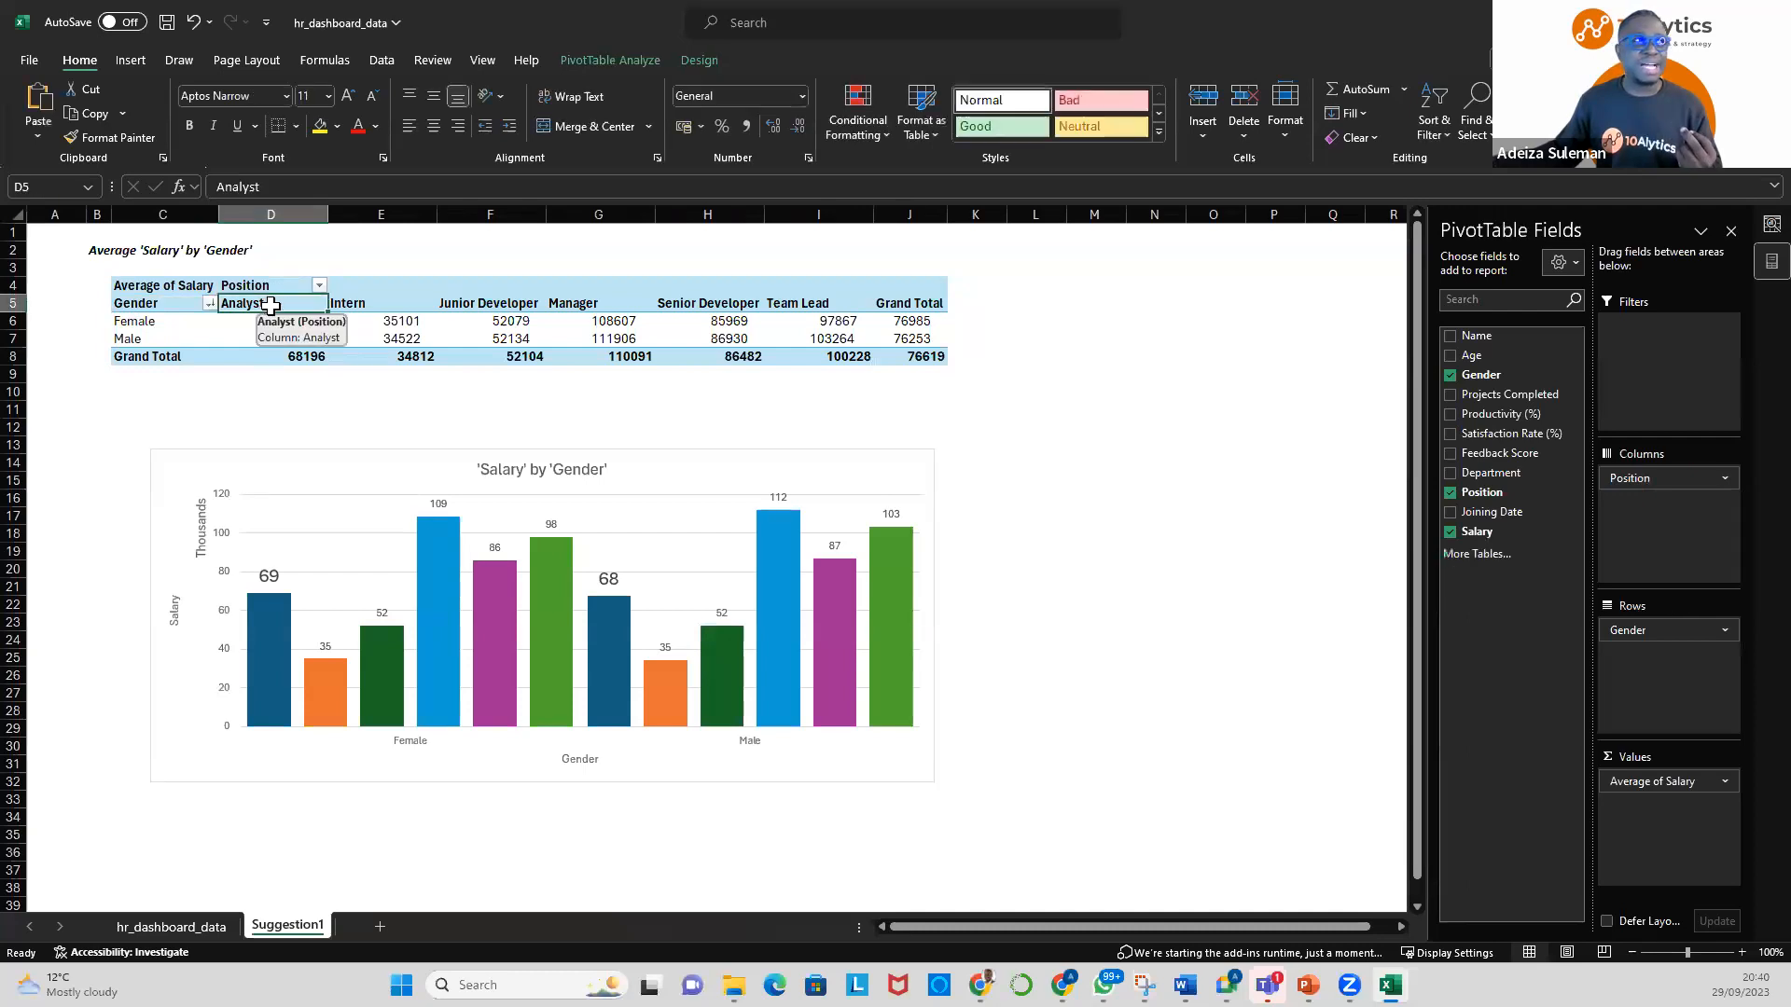
click(368, 303)
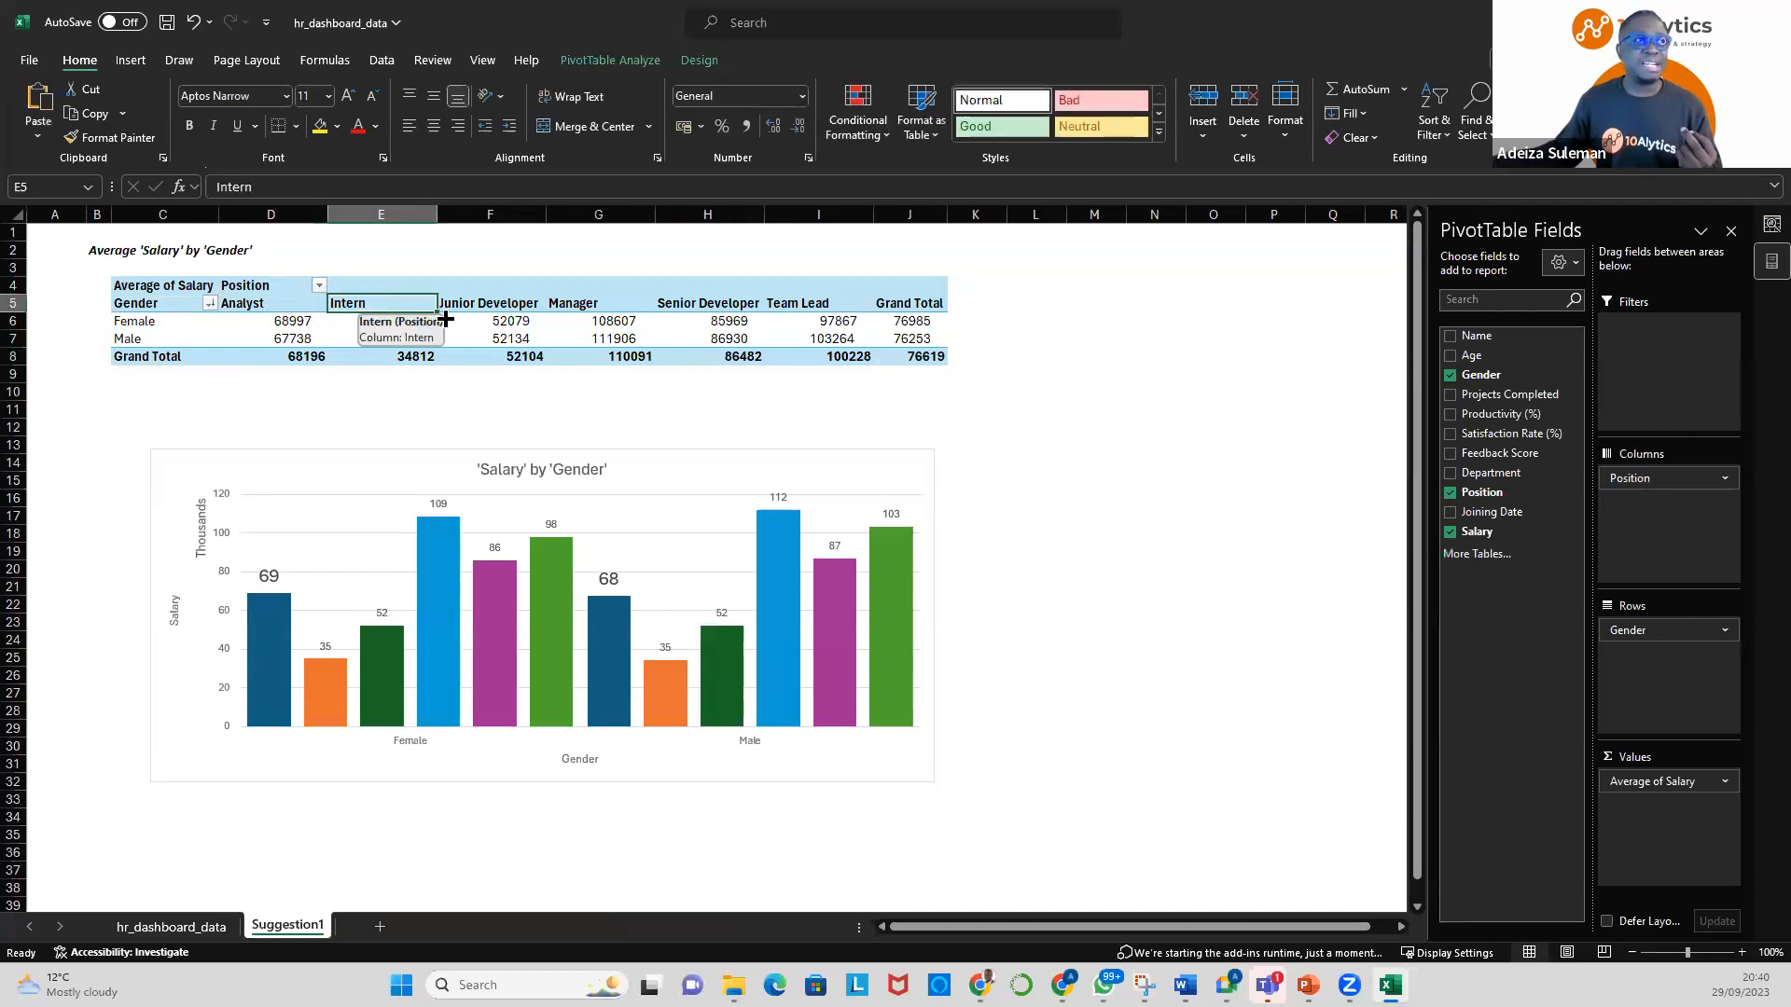
click(494, 303)
click(590, 308)
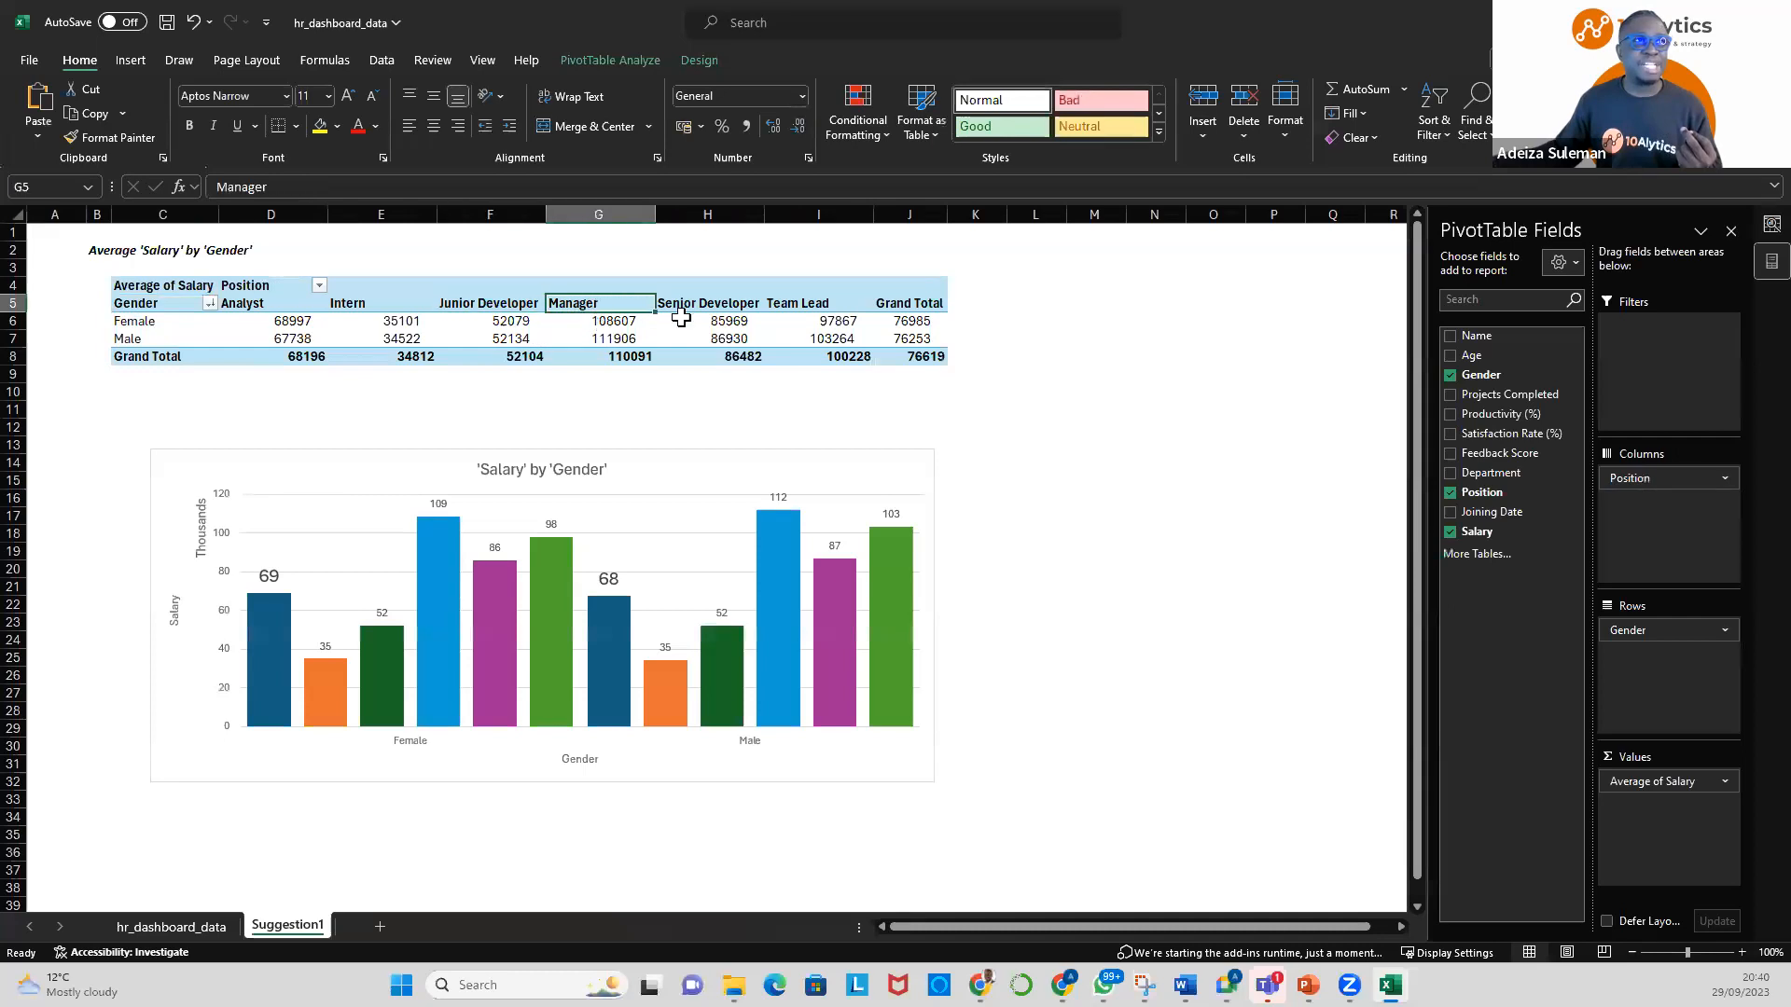
click(730, 307)
click(811, 303)
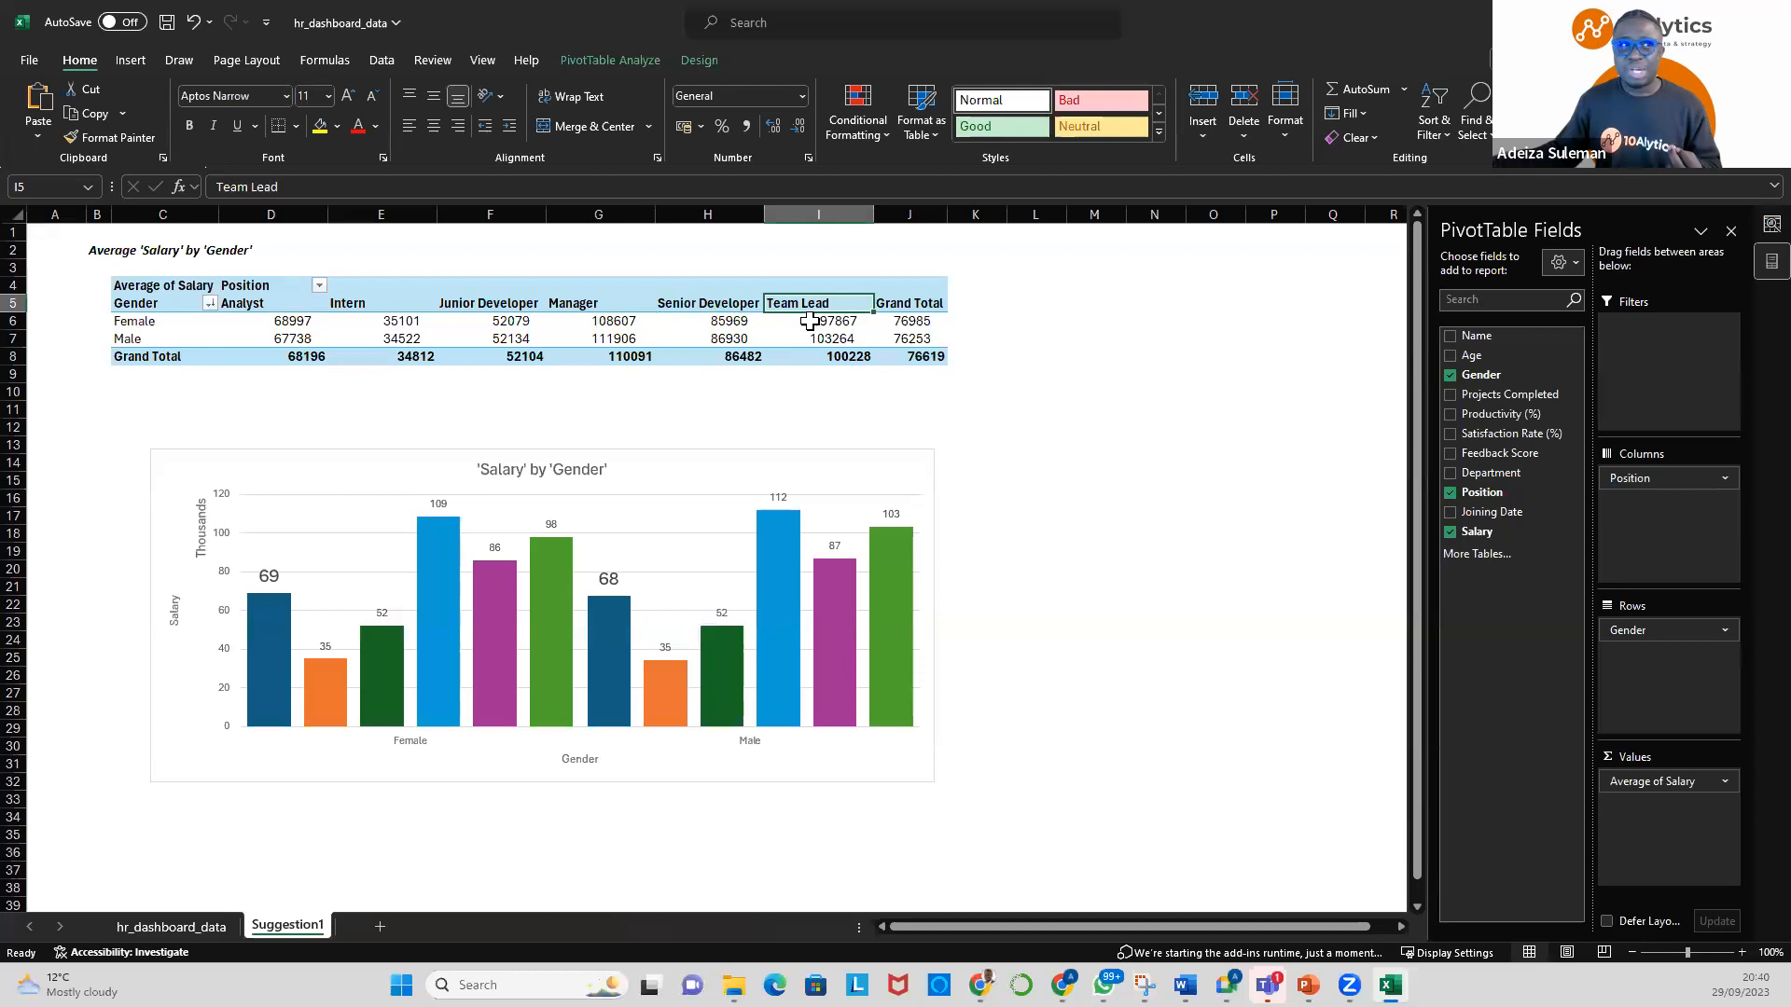
click(811, 339)
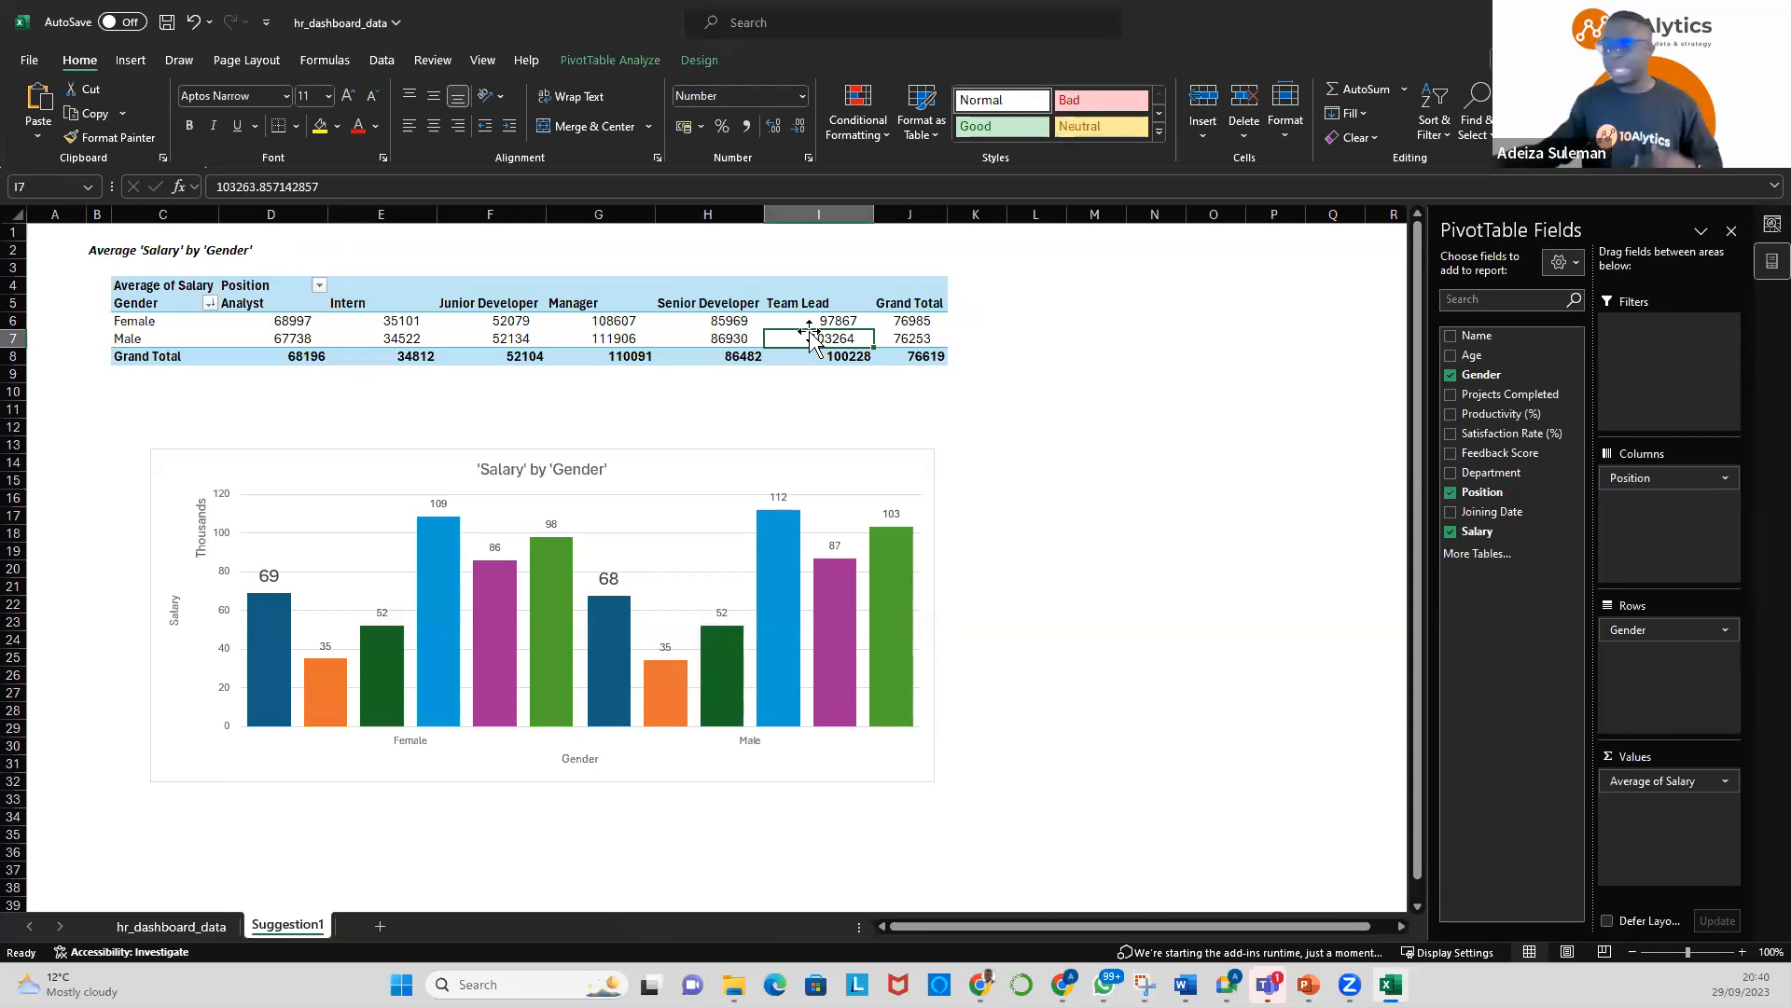
Shift the salary chart slightly to the left beneath the pivot table and show its legend of positions
click(571, 451)
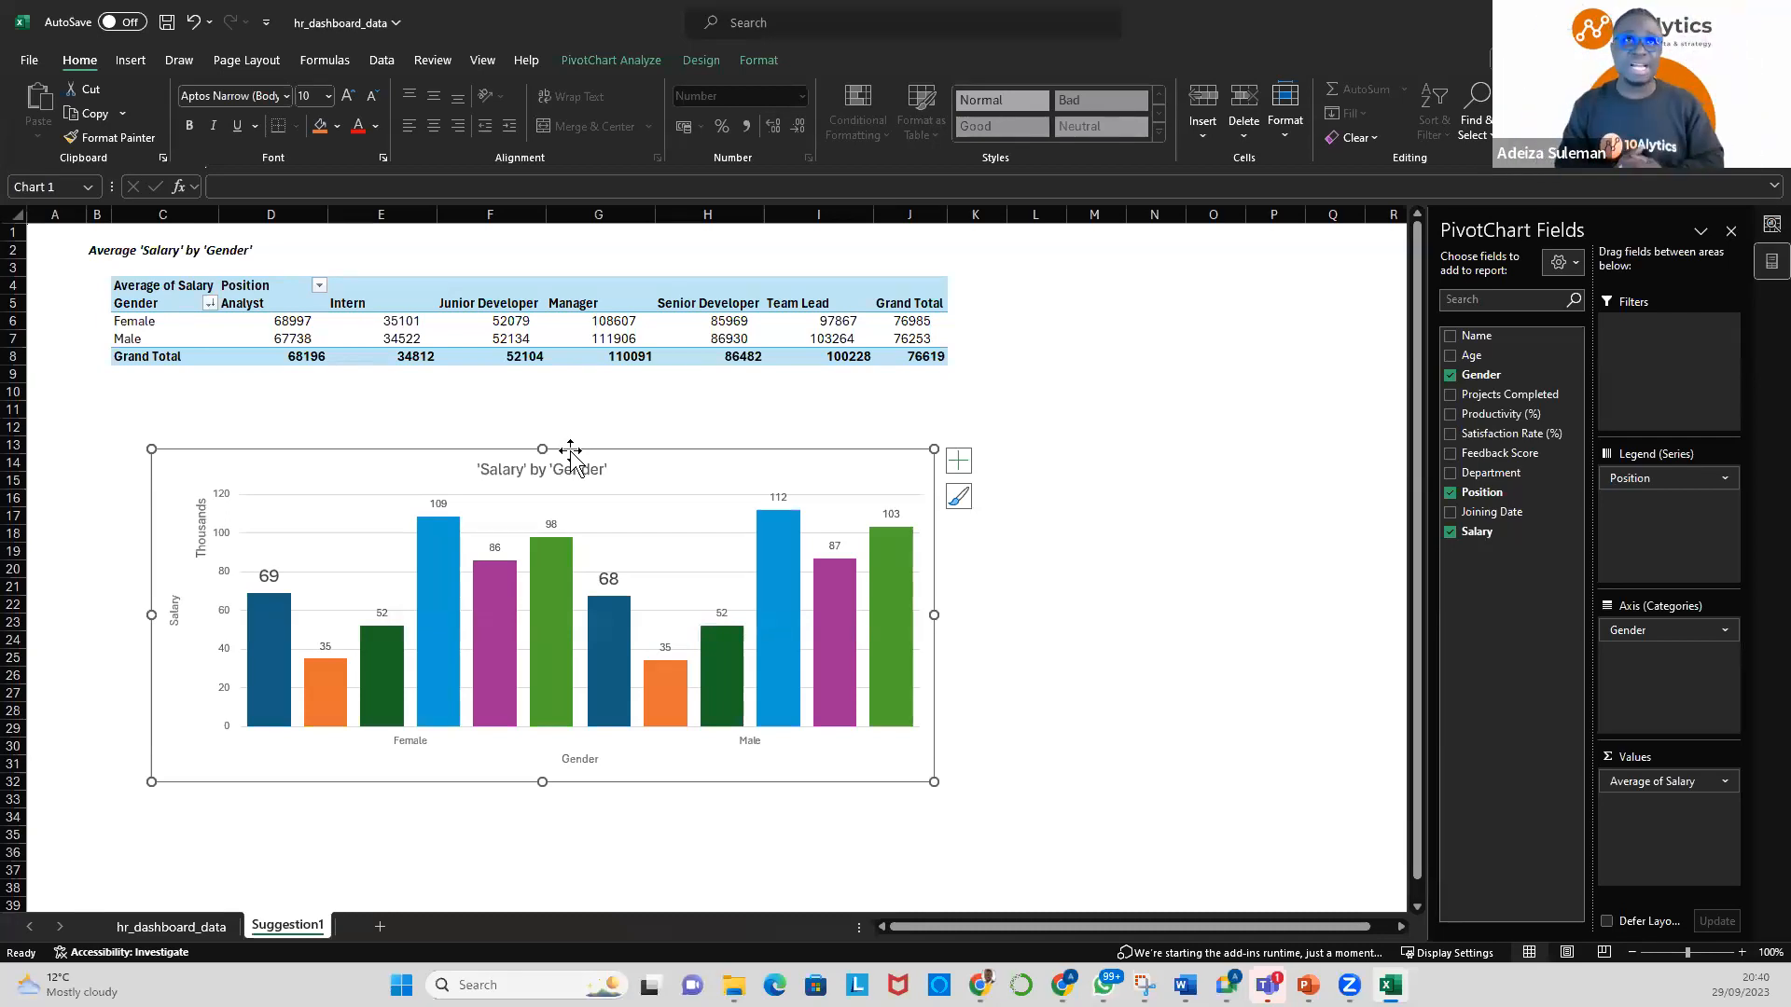
drag(571, 451, 526, 451)
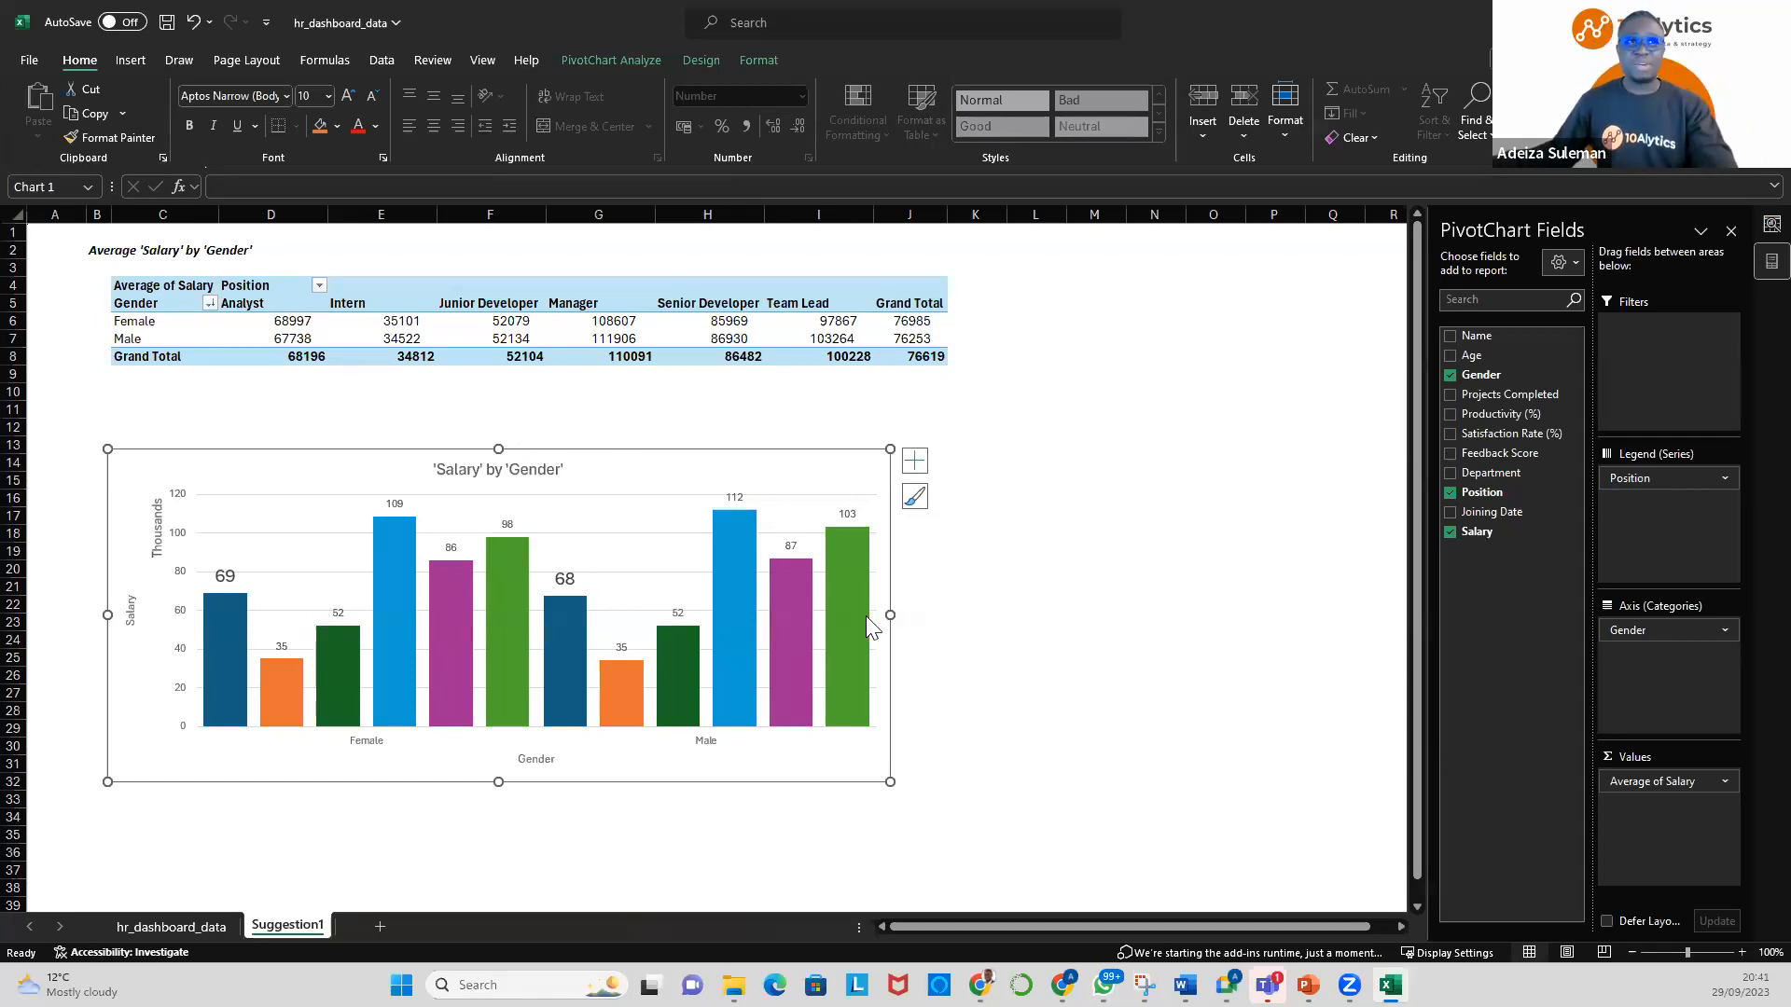
mouse_move(849, 560)
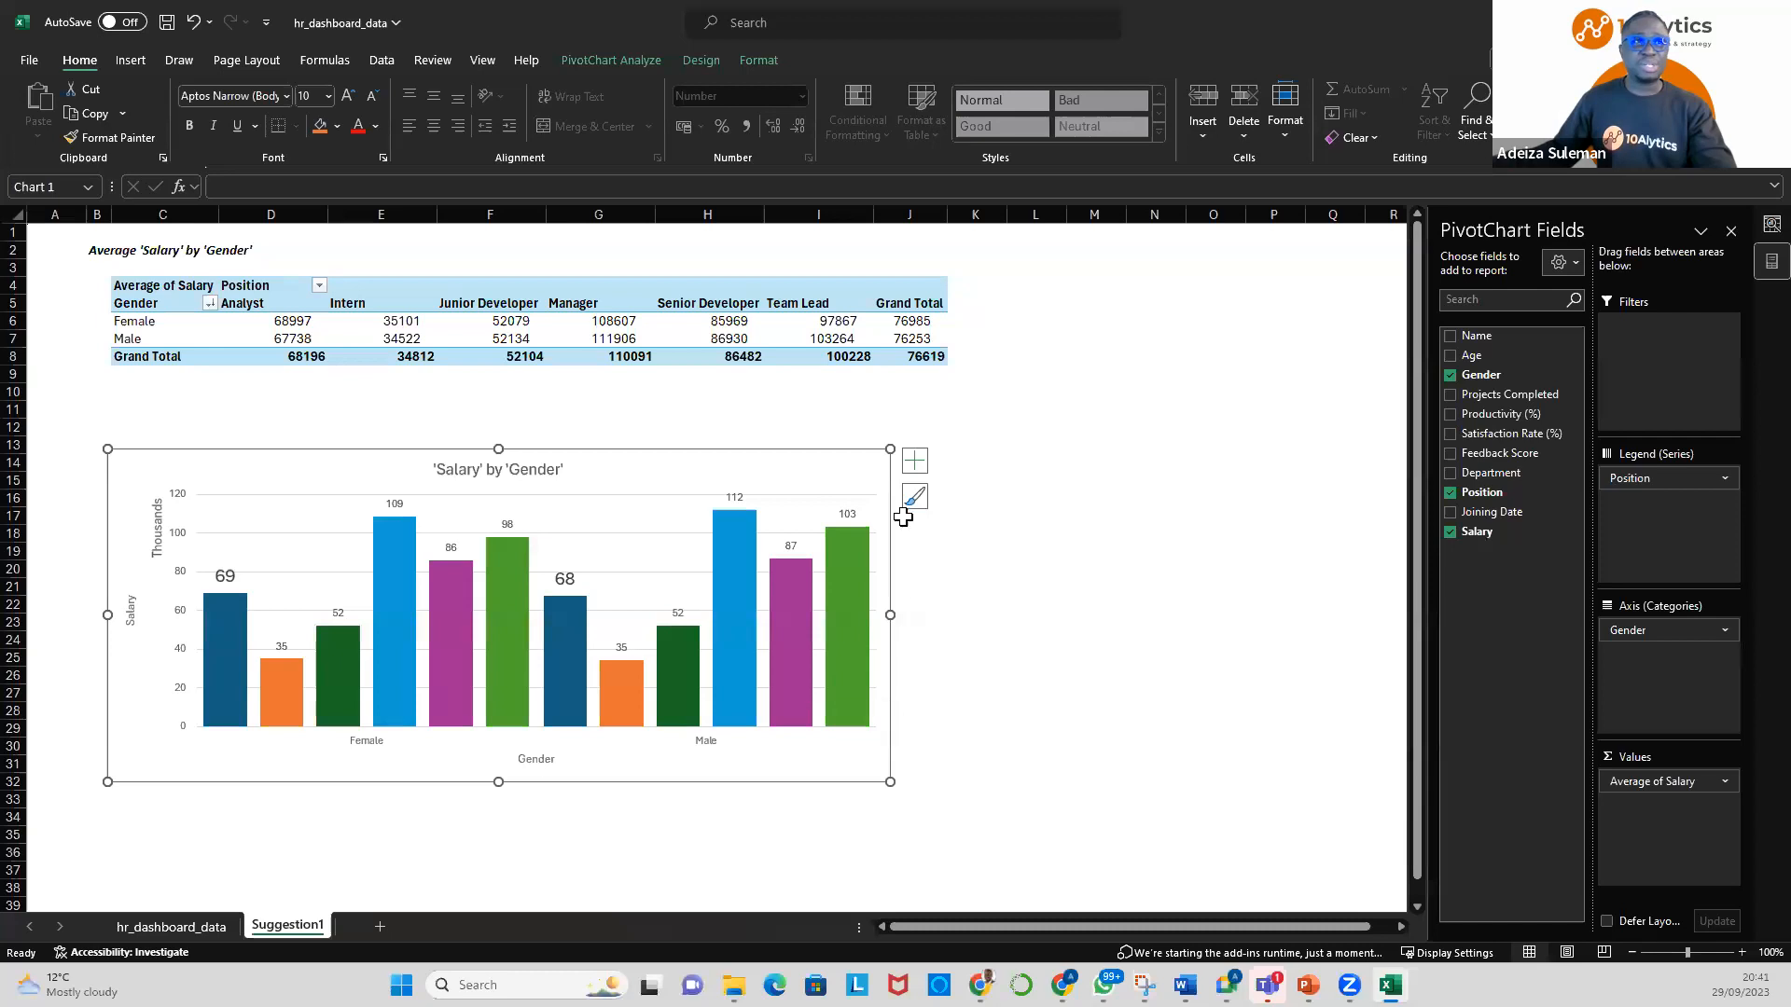
click(914, 464)
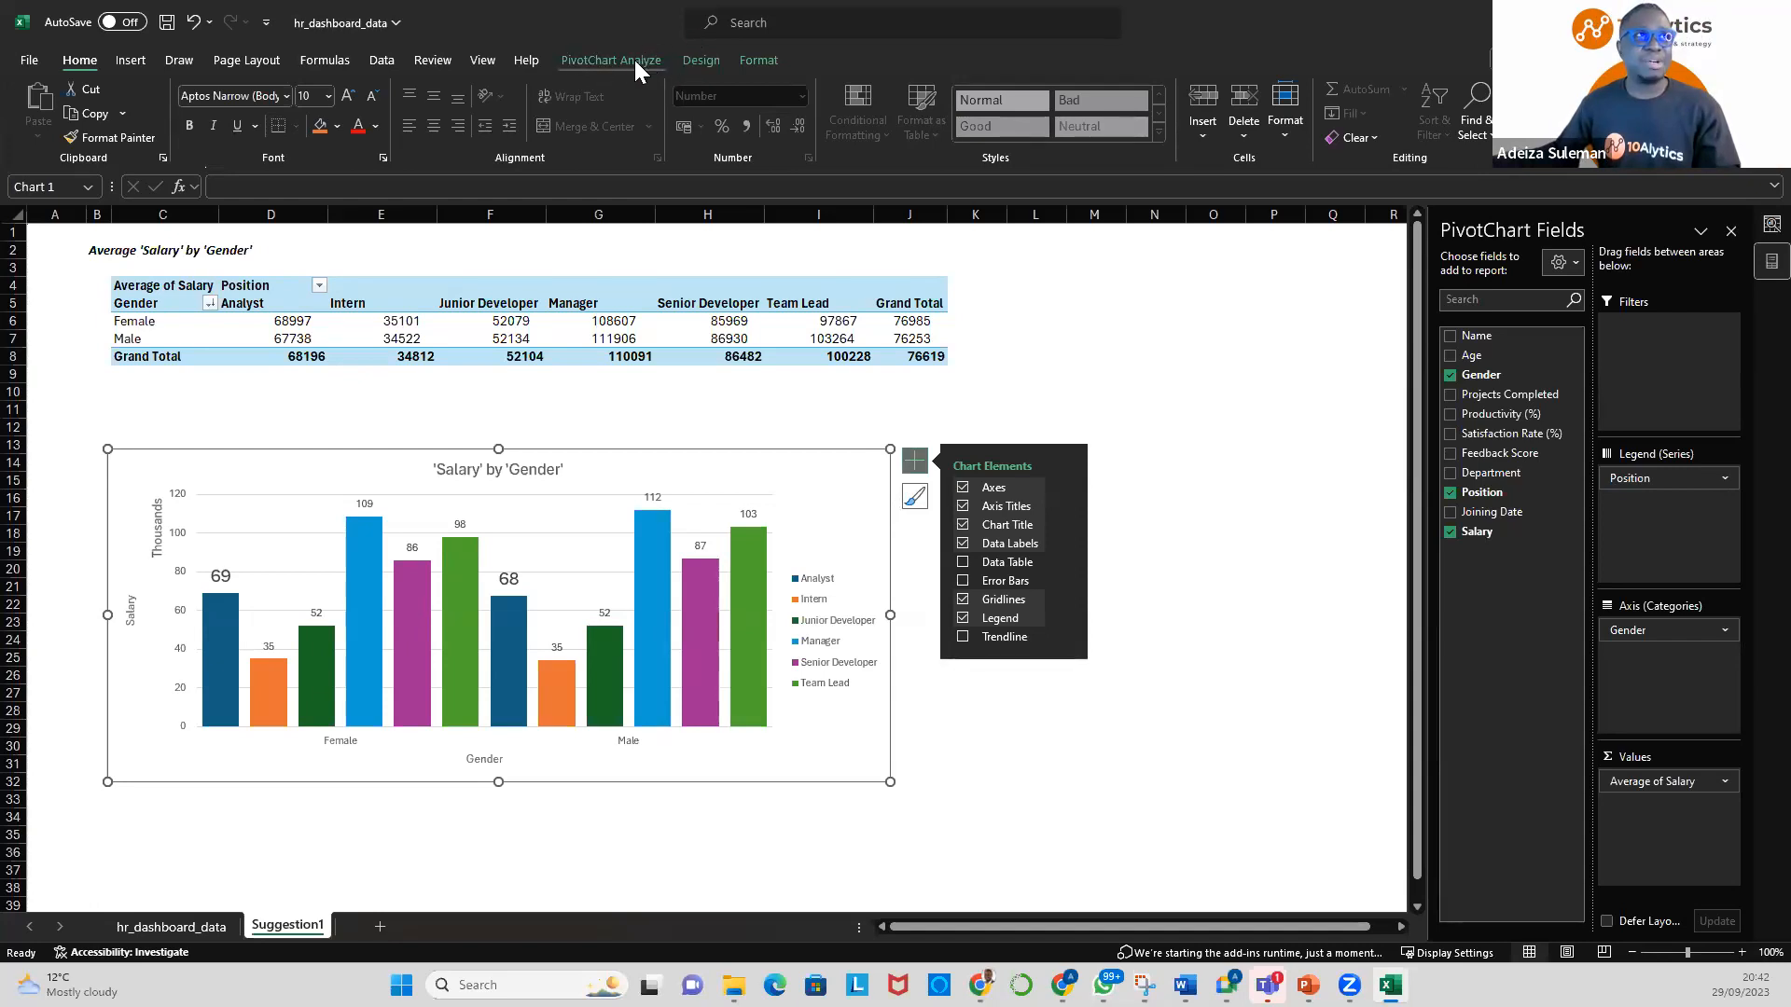
Change the salary chart's type to Stacked Bar
click(713, 59)
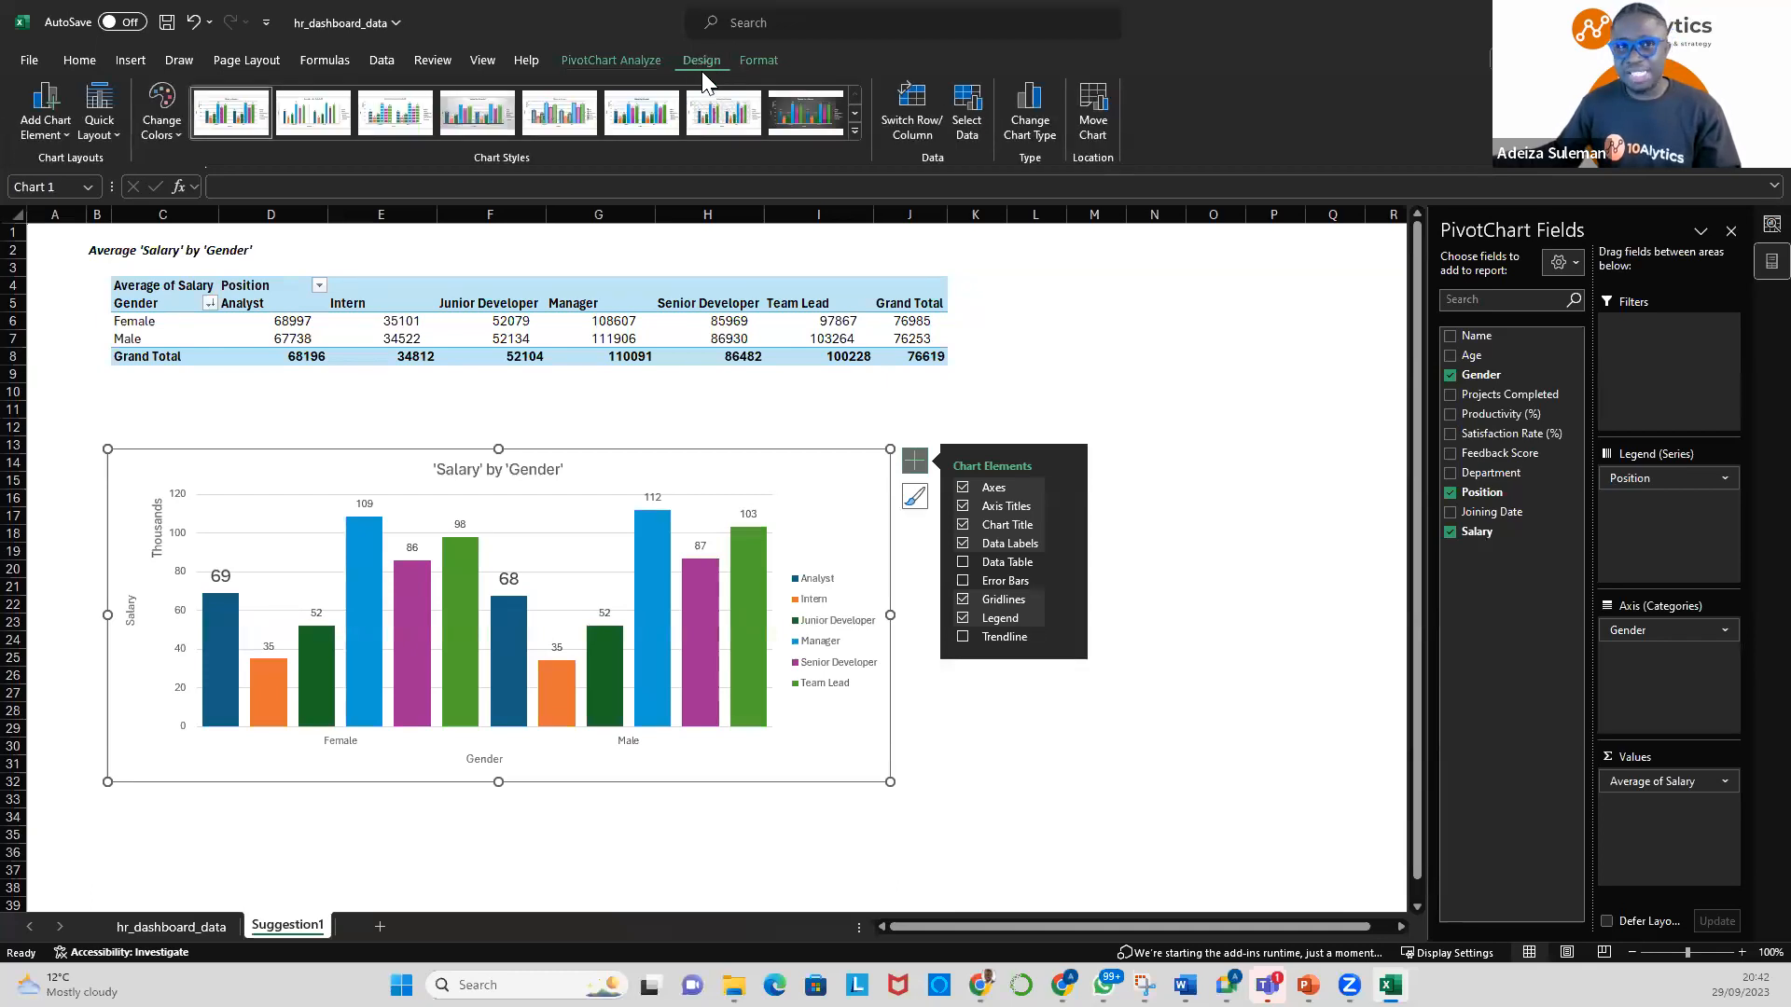
click(1030, 112)
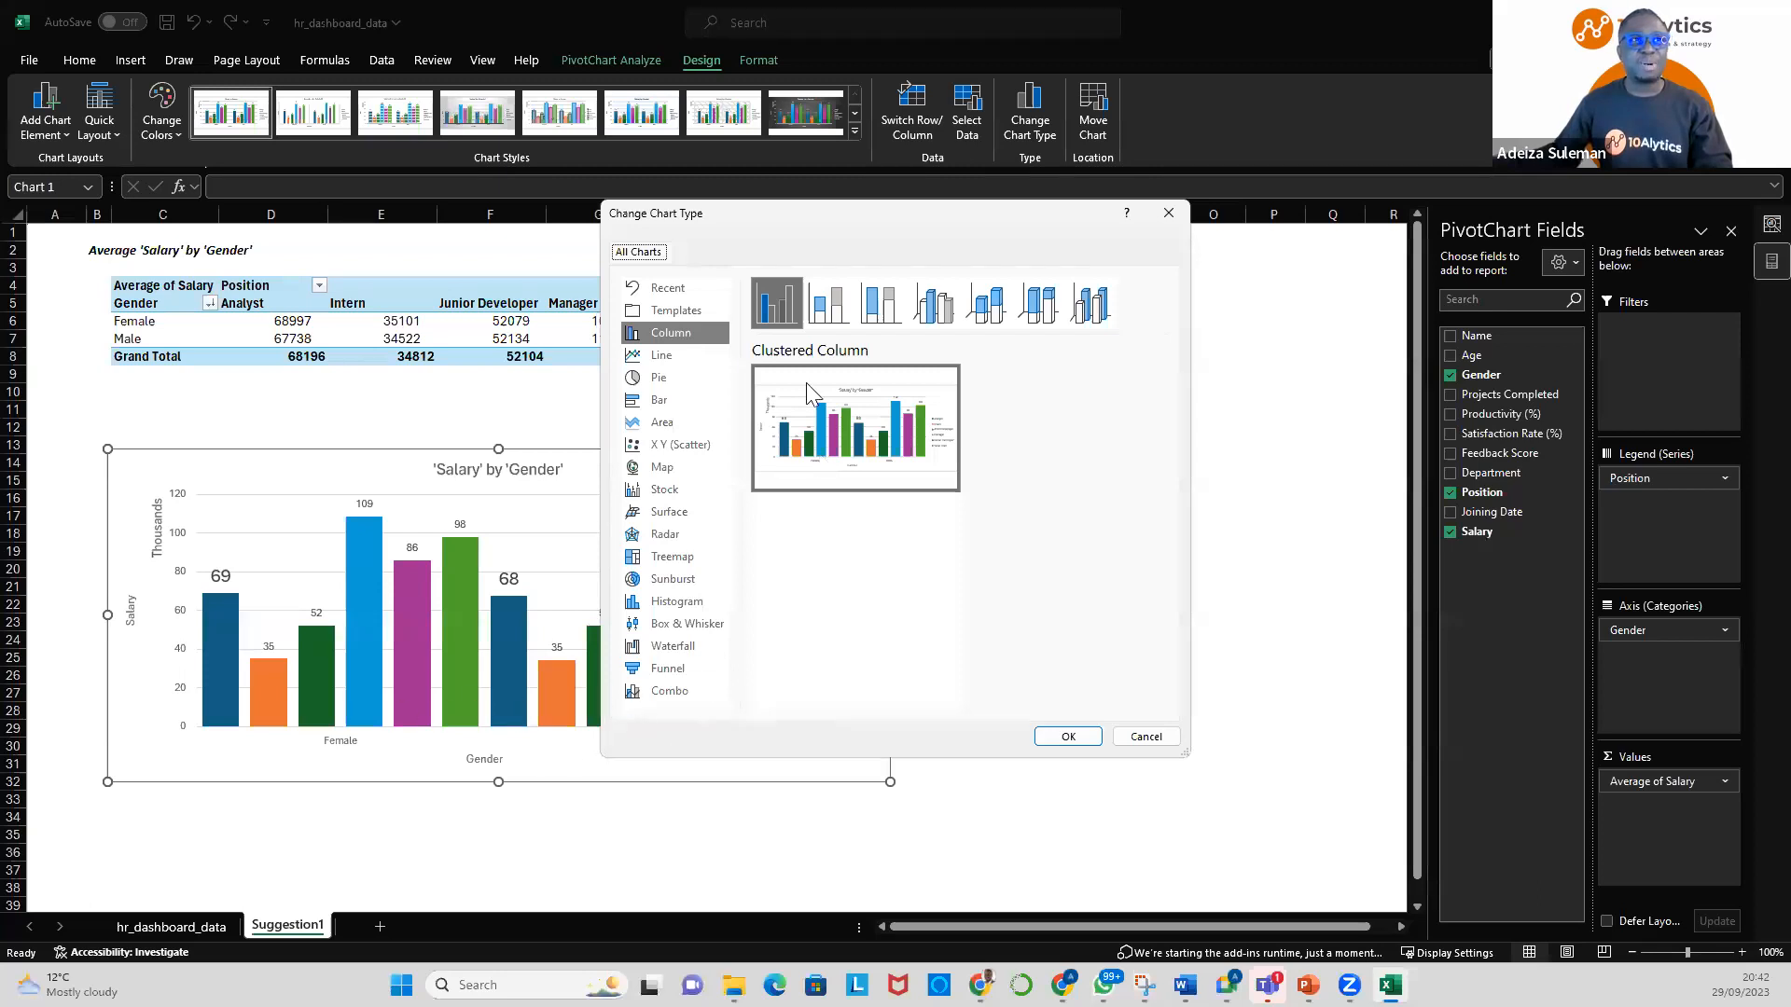
click(835, 317)
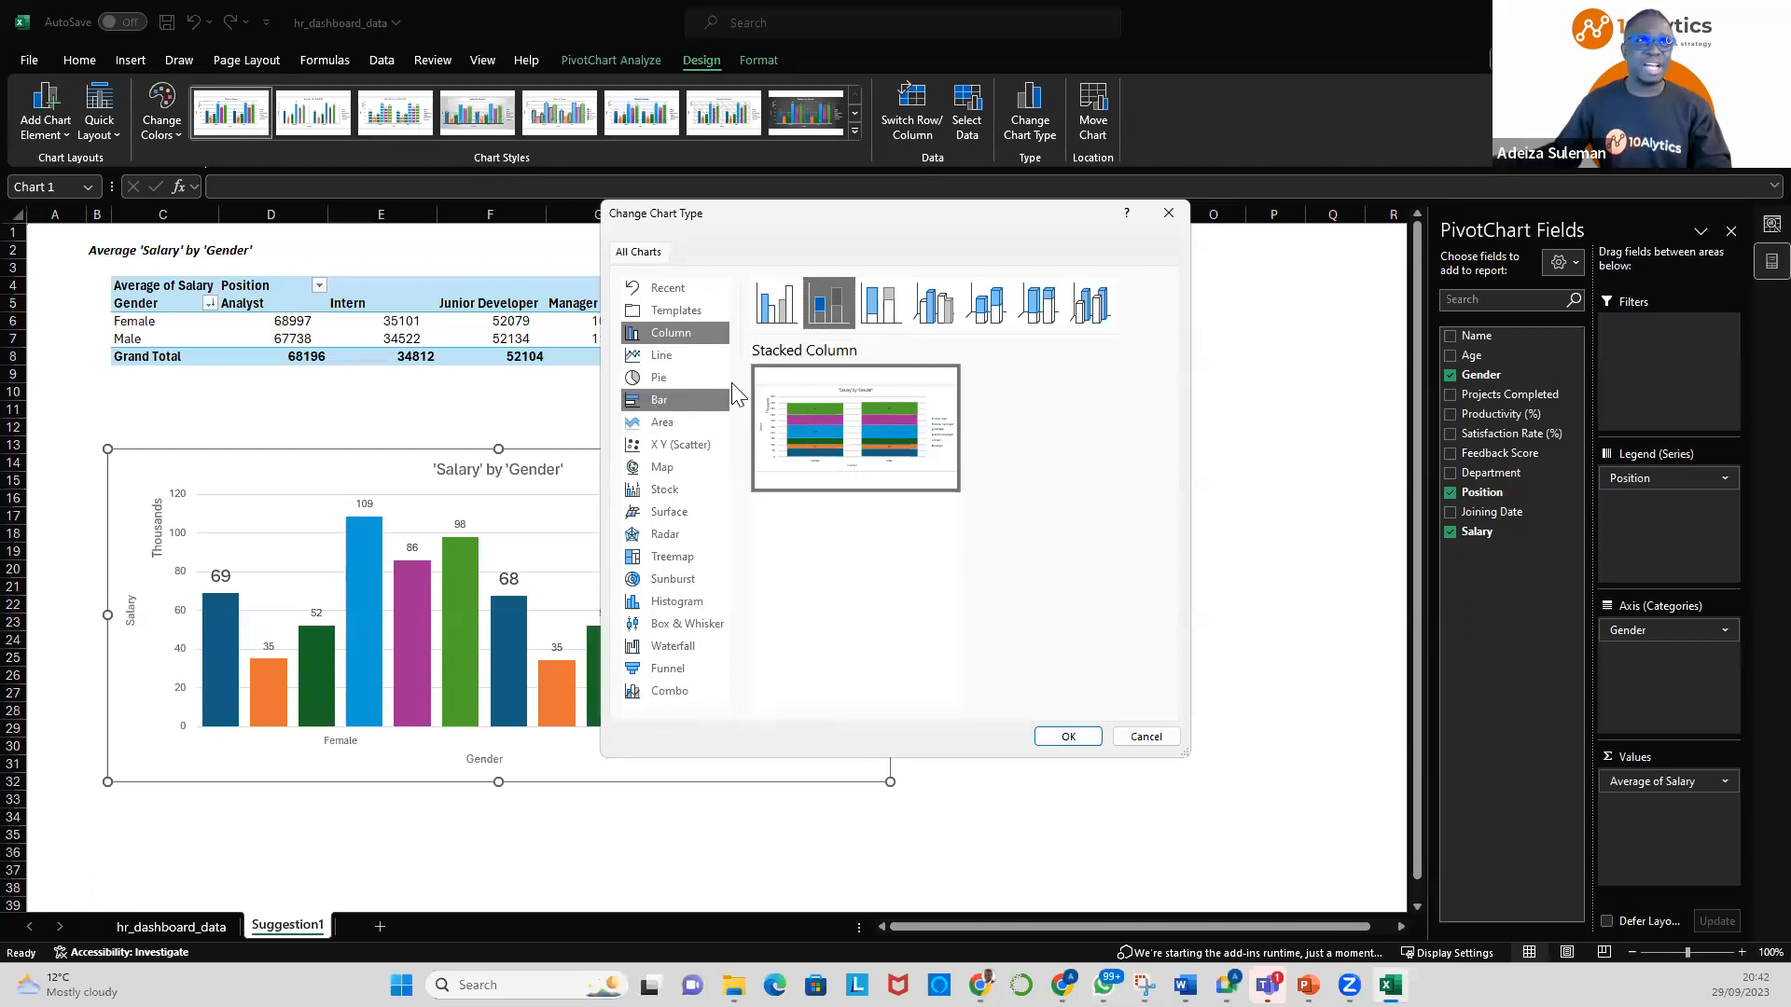
click(671, 399)
click(847, 304)
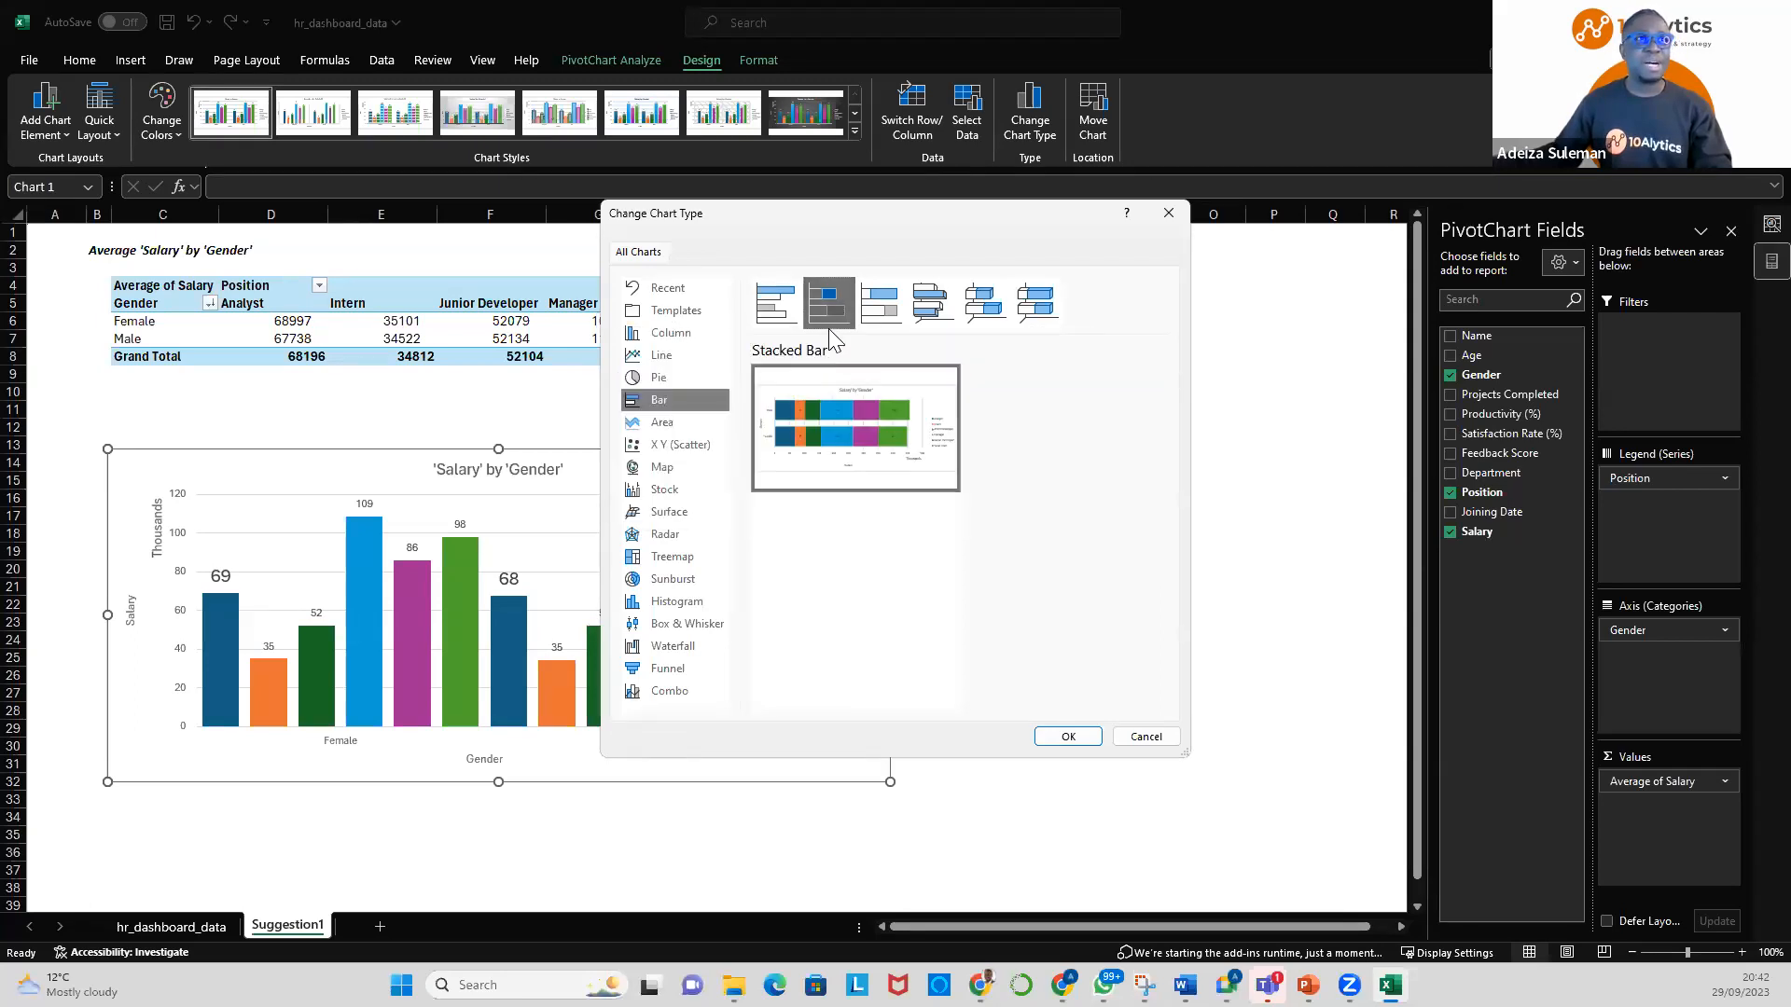
click(1065, 736)
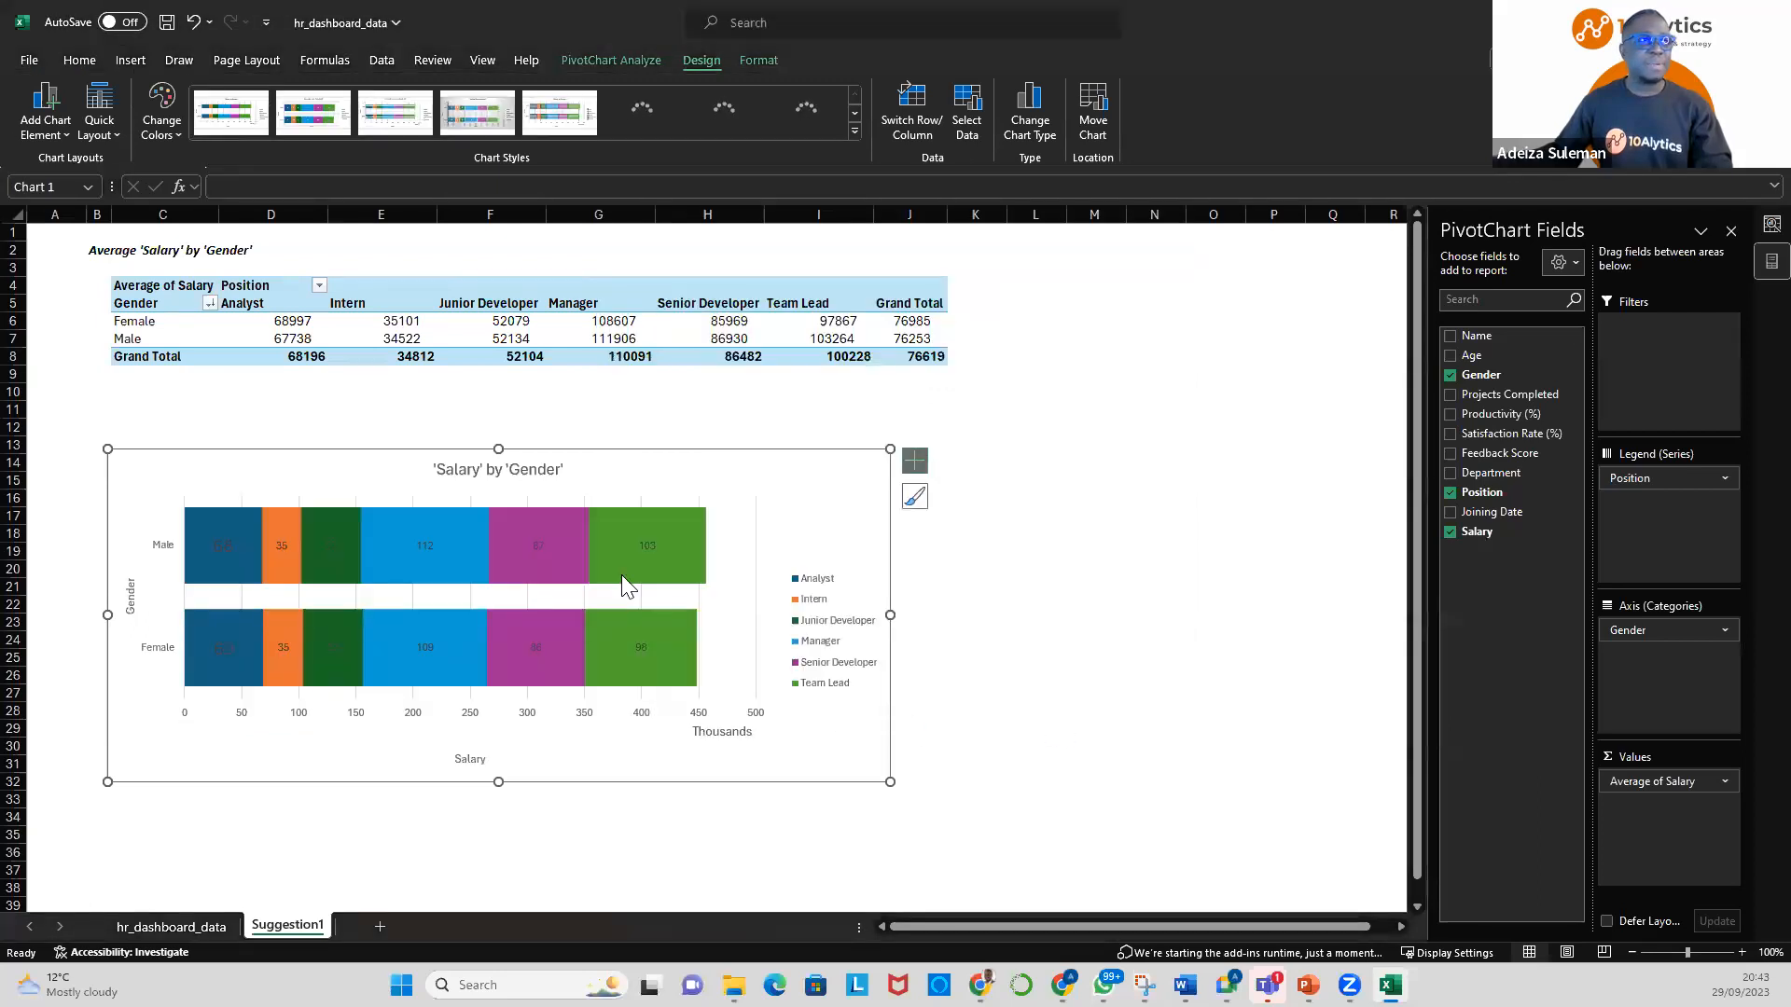
Make the stacked bar chart slightly taller and wider
drag(498, 449, 497, 416)
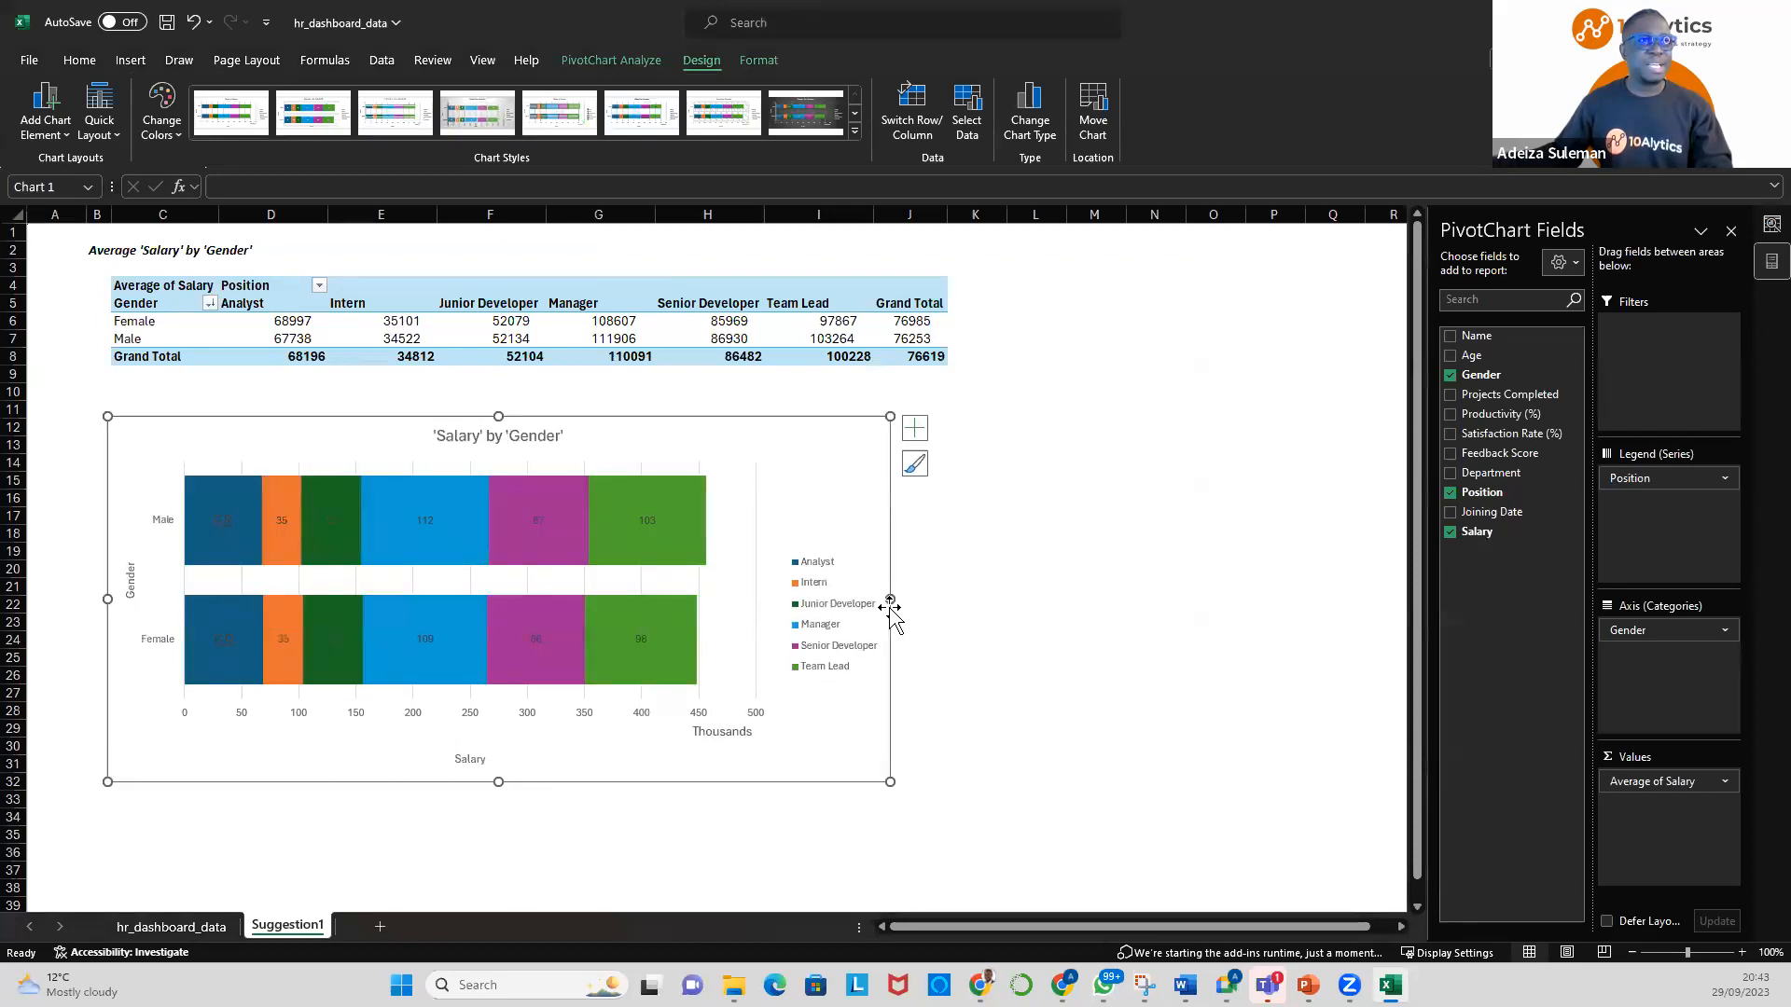
drag(890, 600, 916, 605)
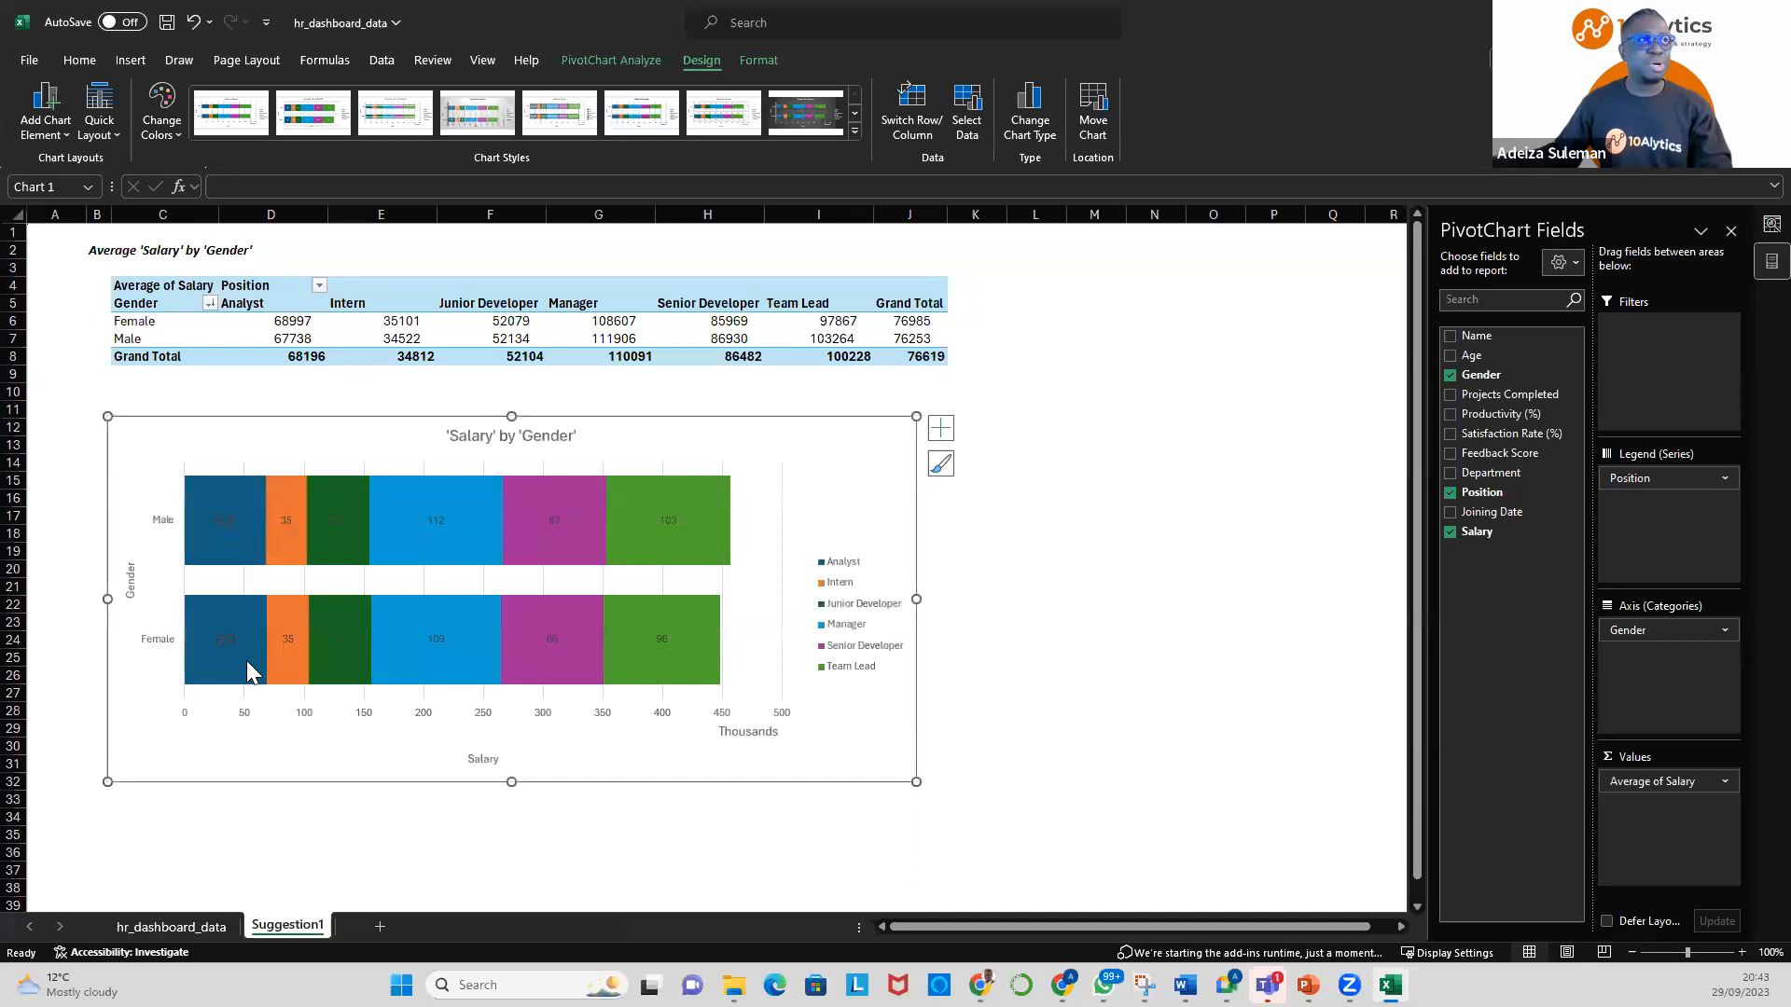
mouse_move(250, 683)
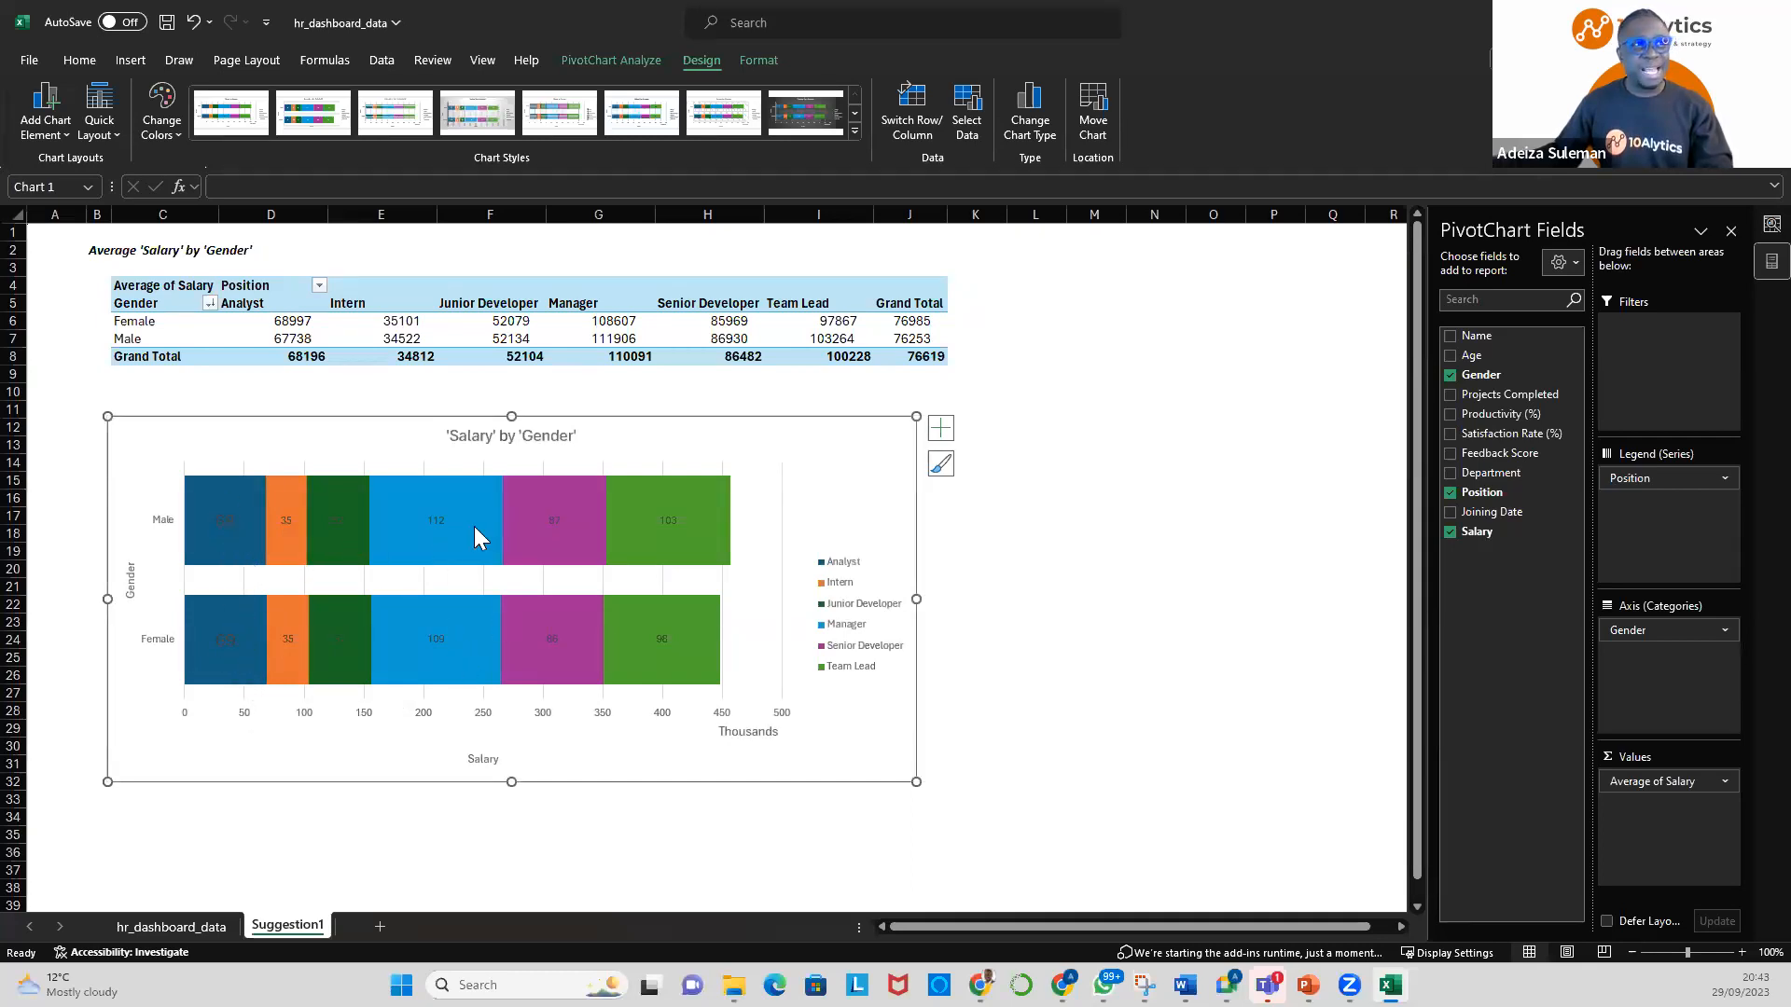
Enlarge the font of the Manager series' data labels on both bars
click(487, 549)
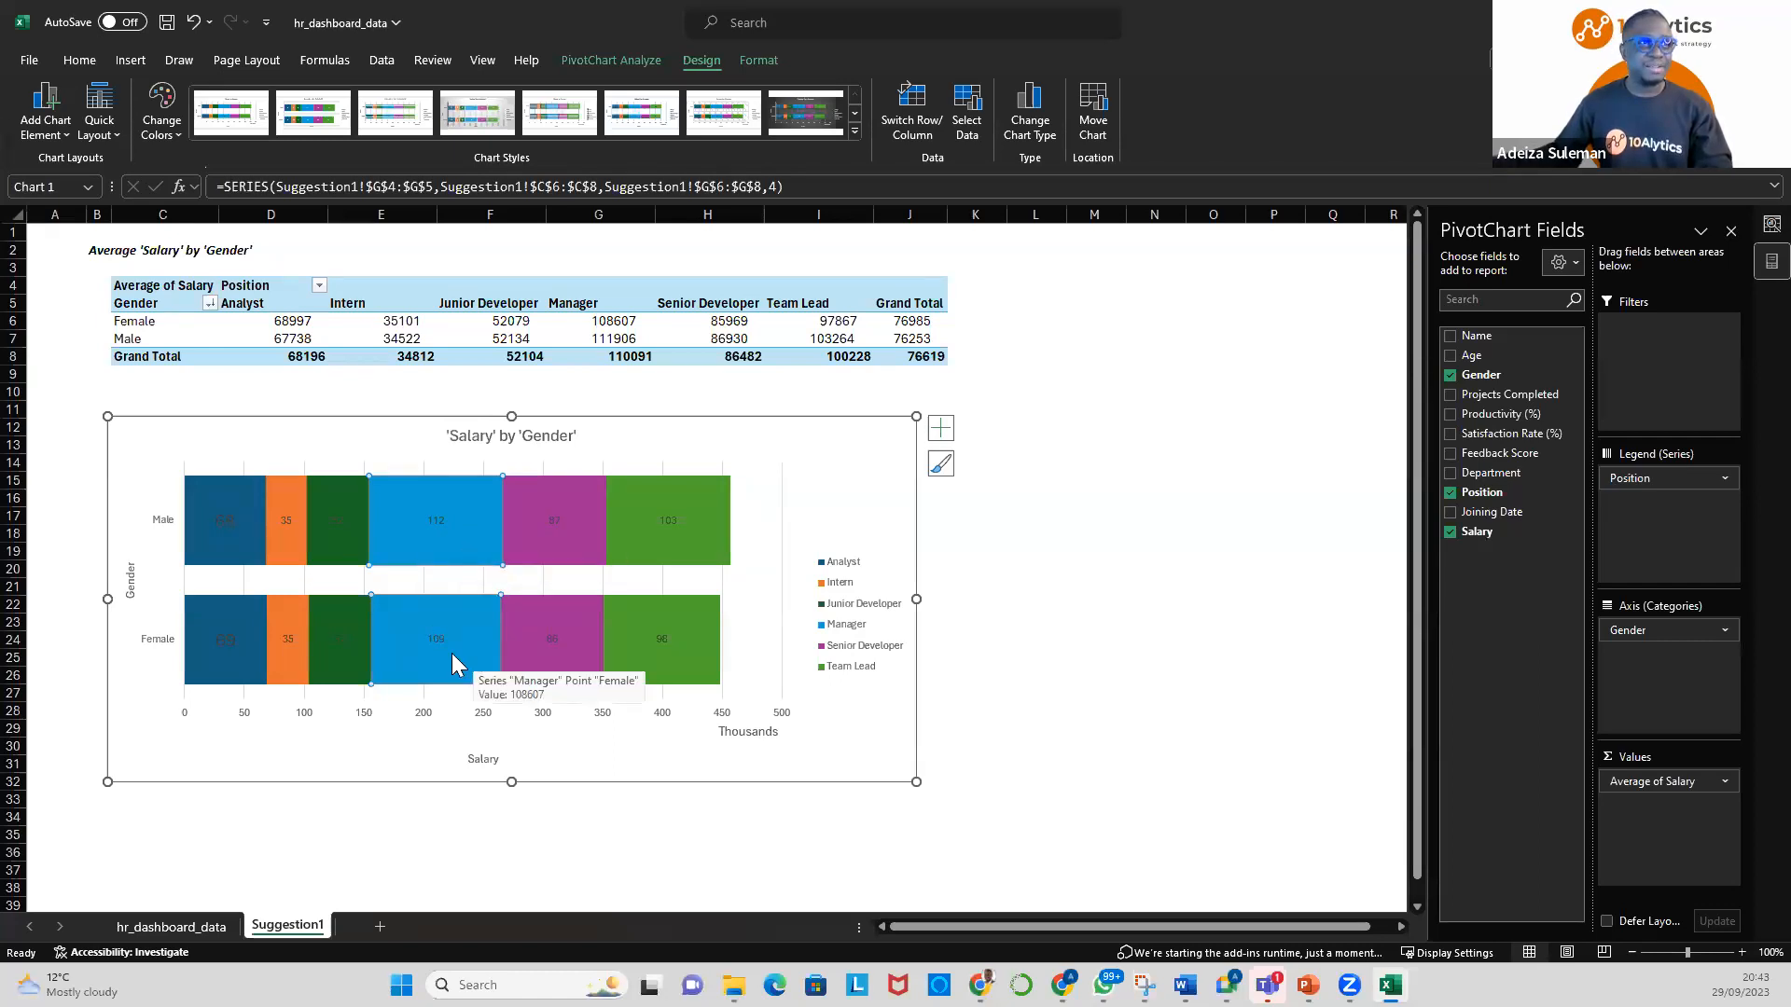
click(438, 520)
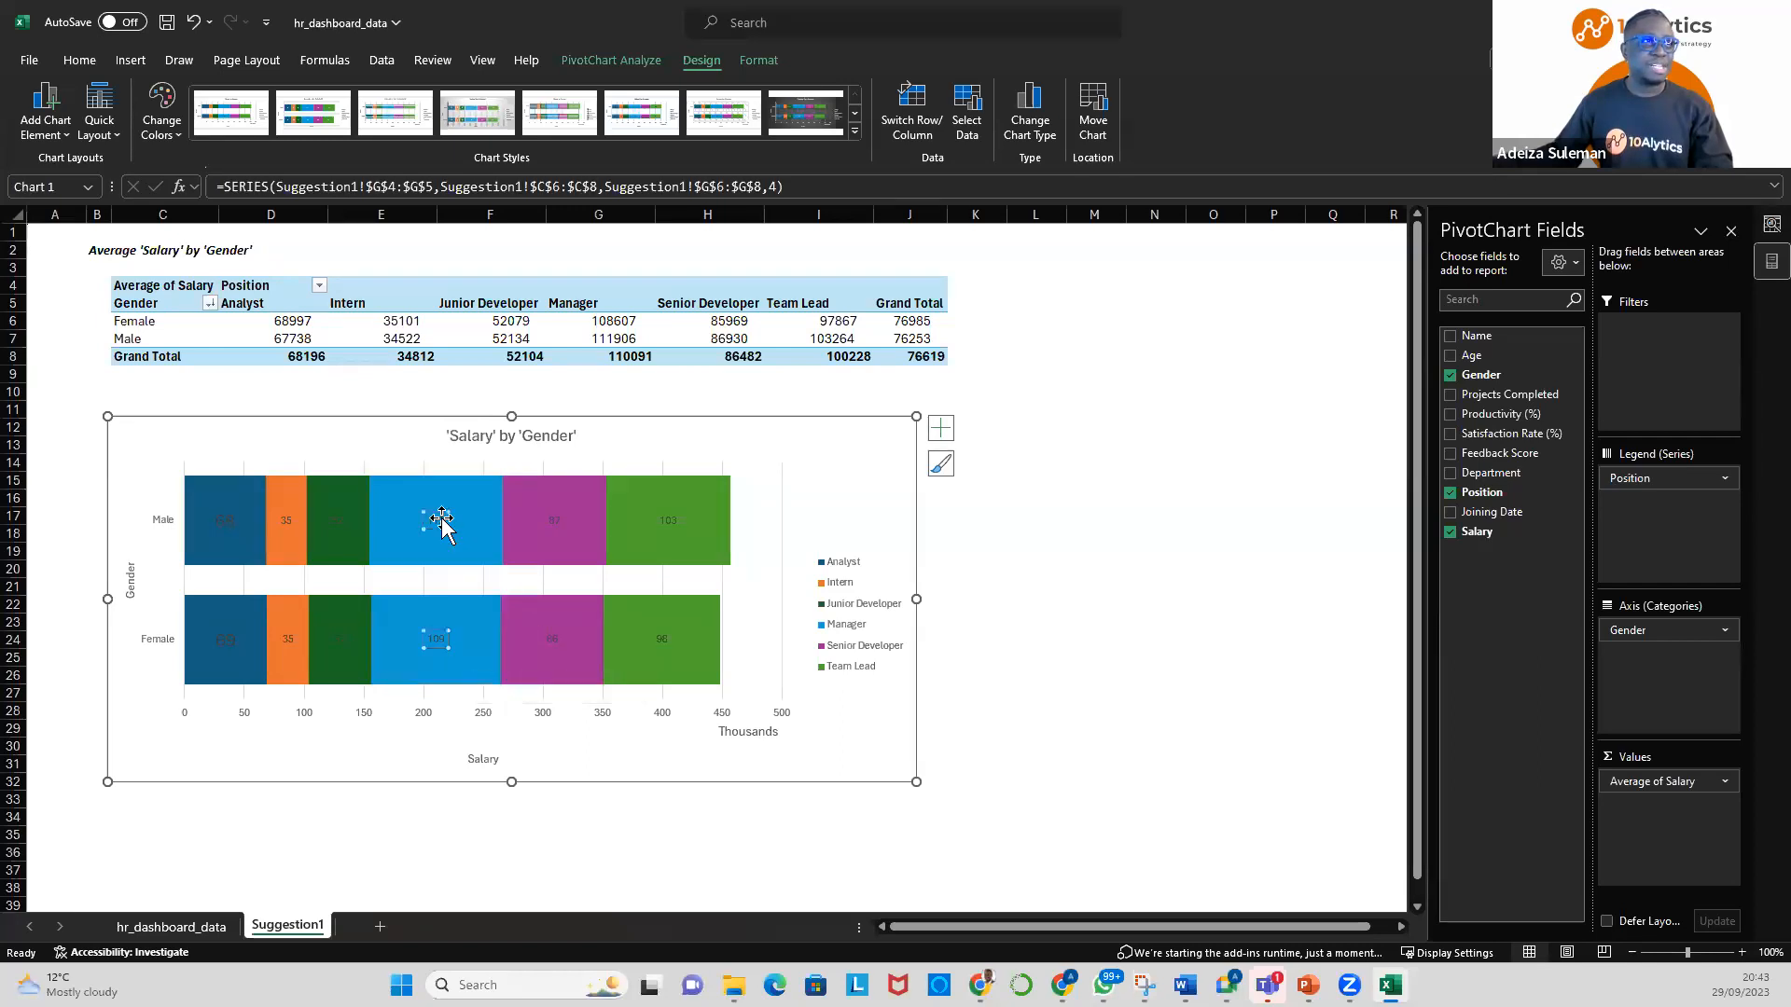
click(79, 60)
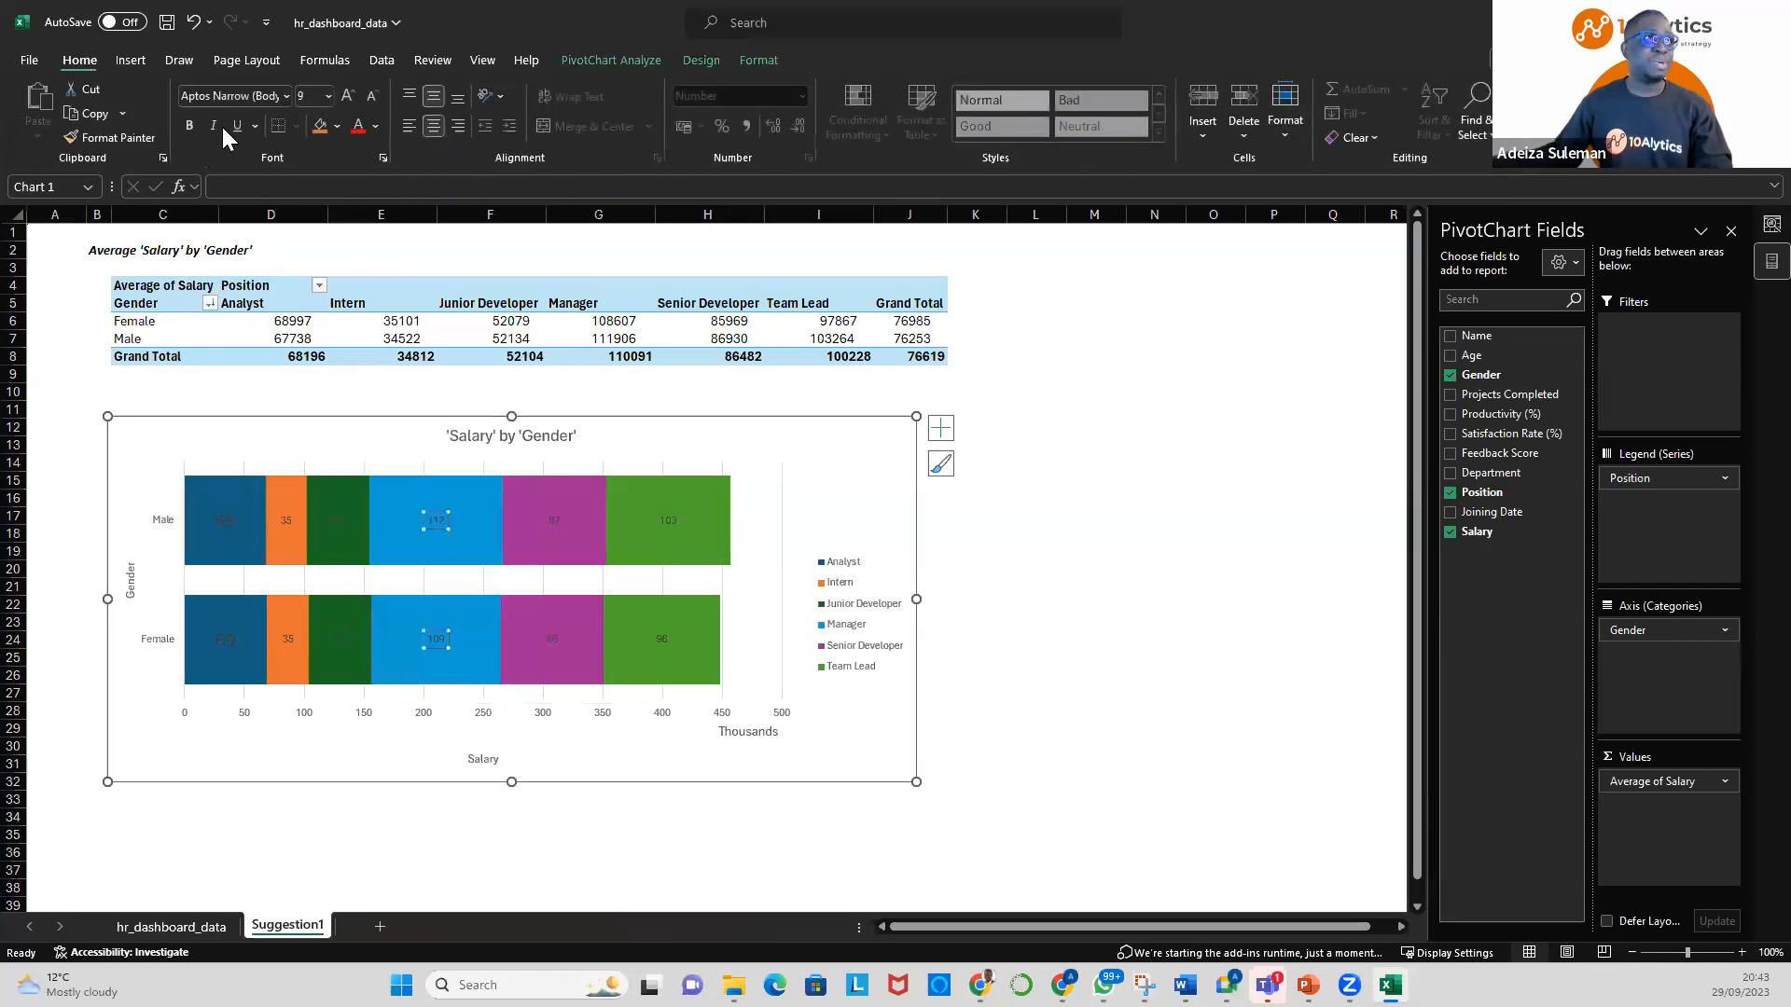
click(347, 96)
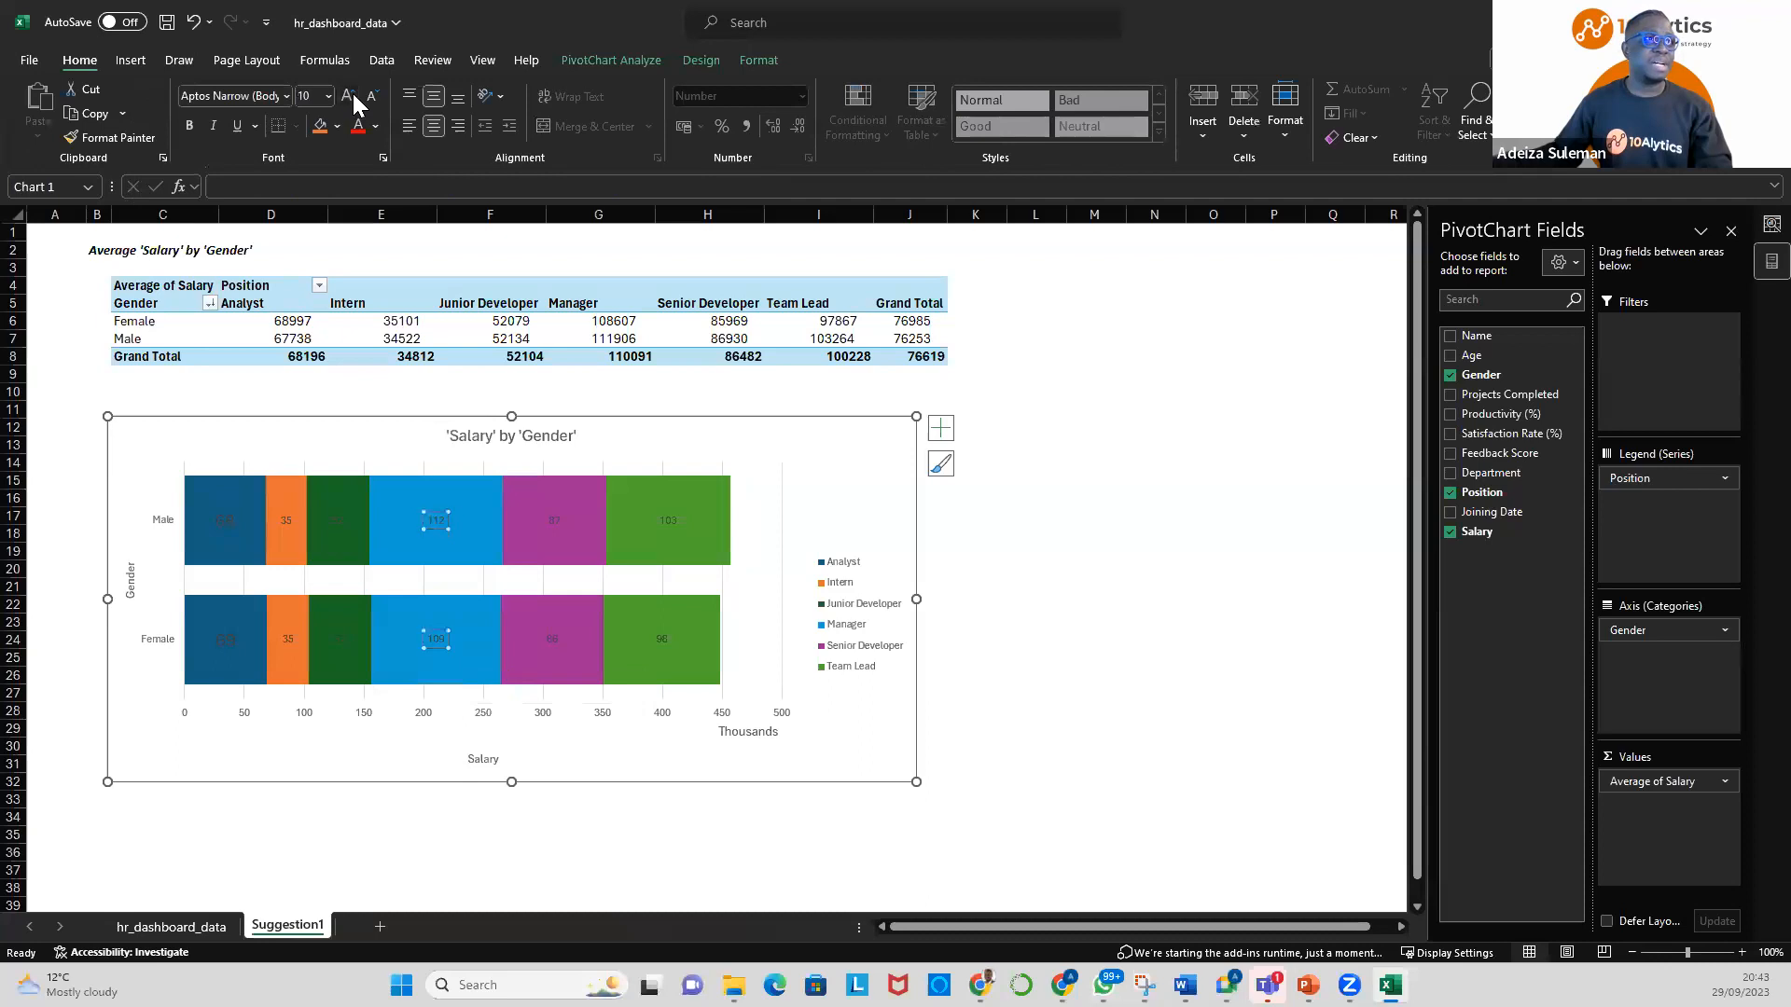
click(347, 96)
click(347, 96)
click(347, 97)
click(347, 96)
Set the font size of all text in the salary chart to 15
click(229, 519)
click(250, 420)
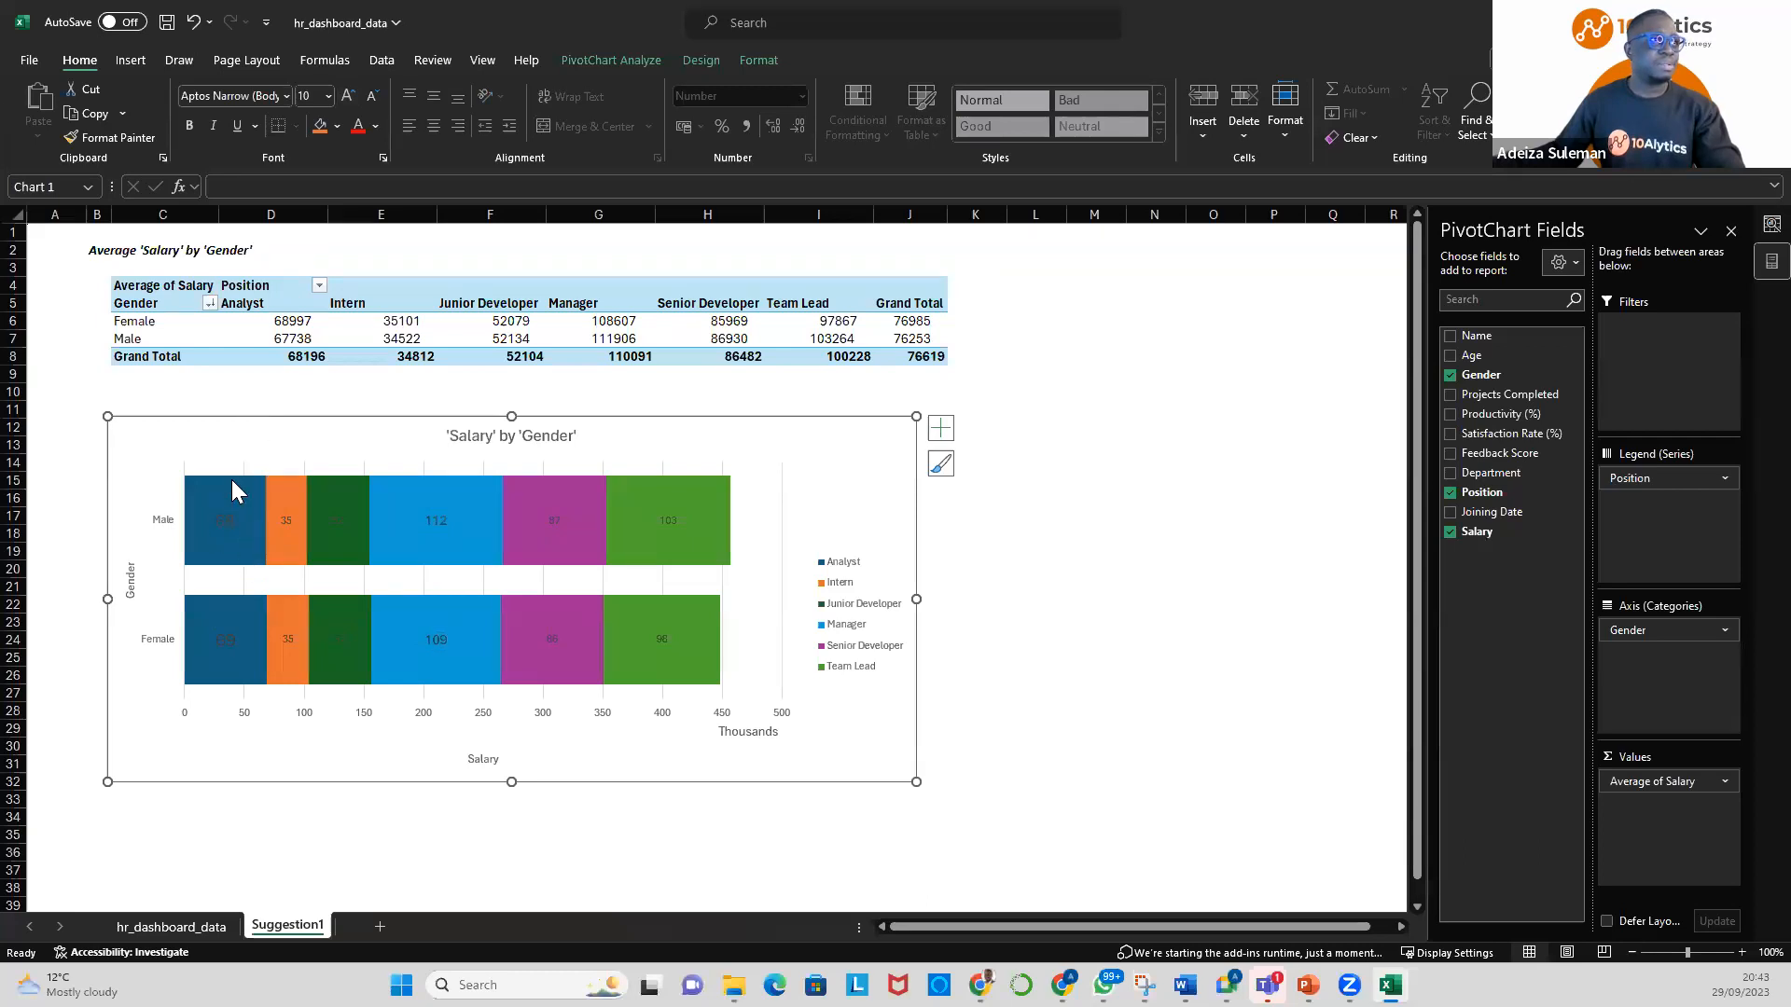
click(315, 96)
text(15)
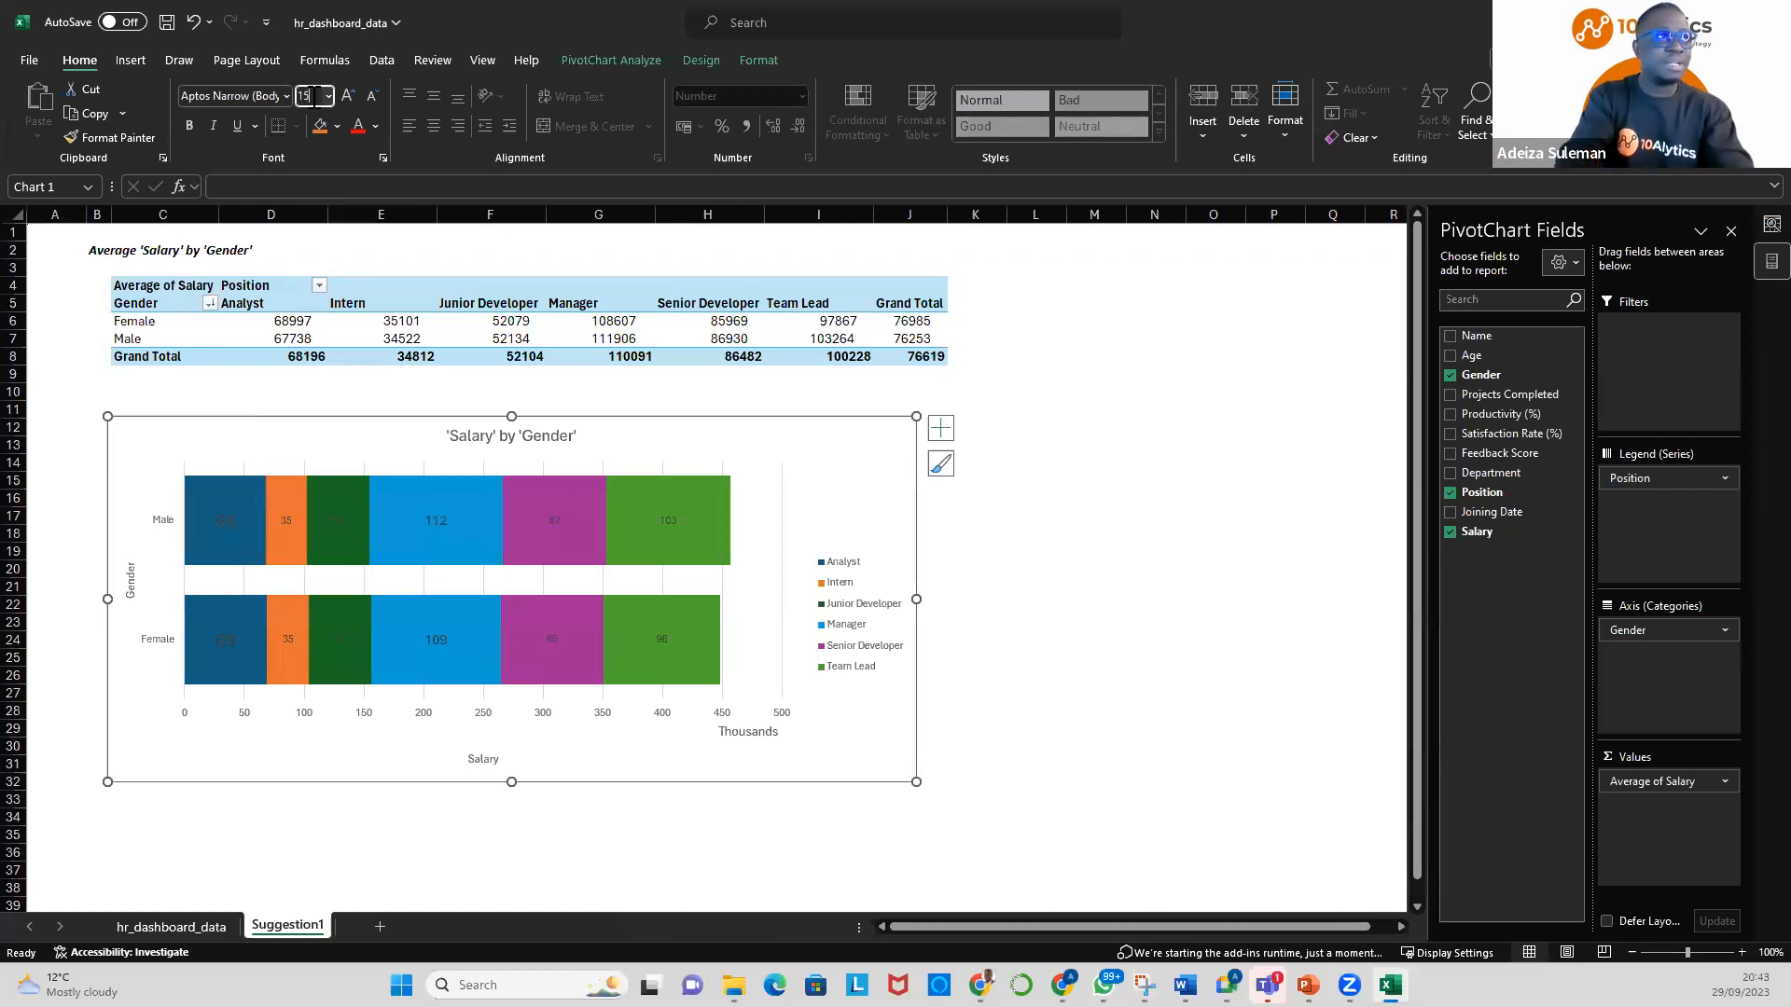
key(Return)
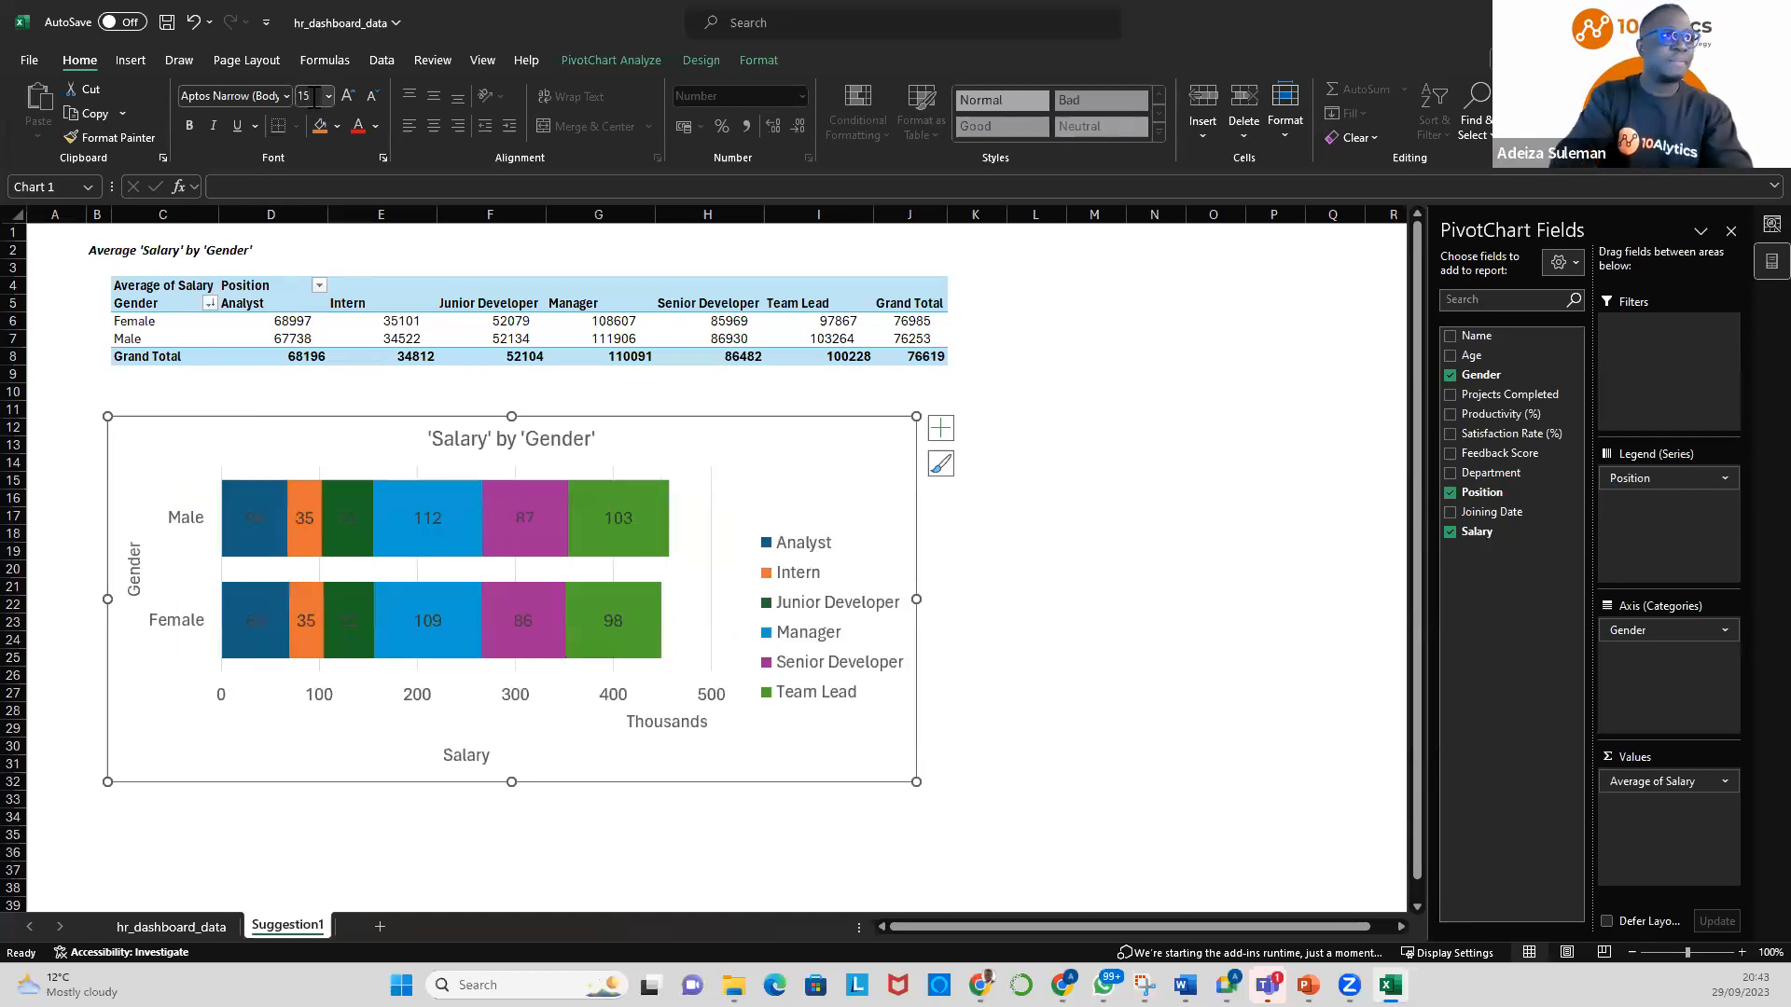
Examine the stacked Male and Female bars by position against the legend
click(251, 512)
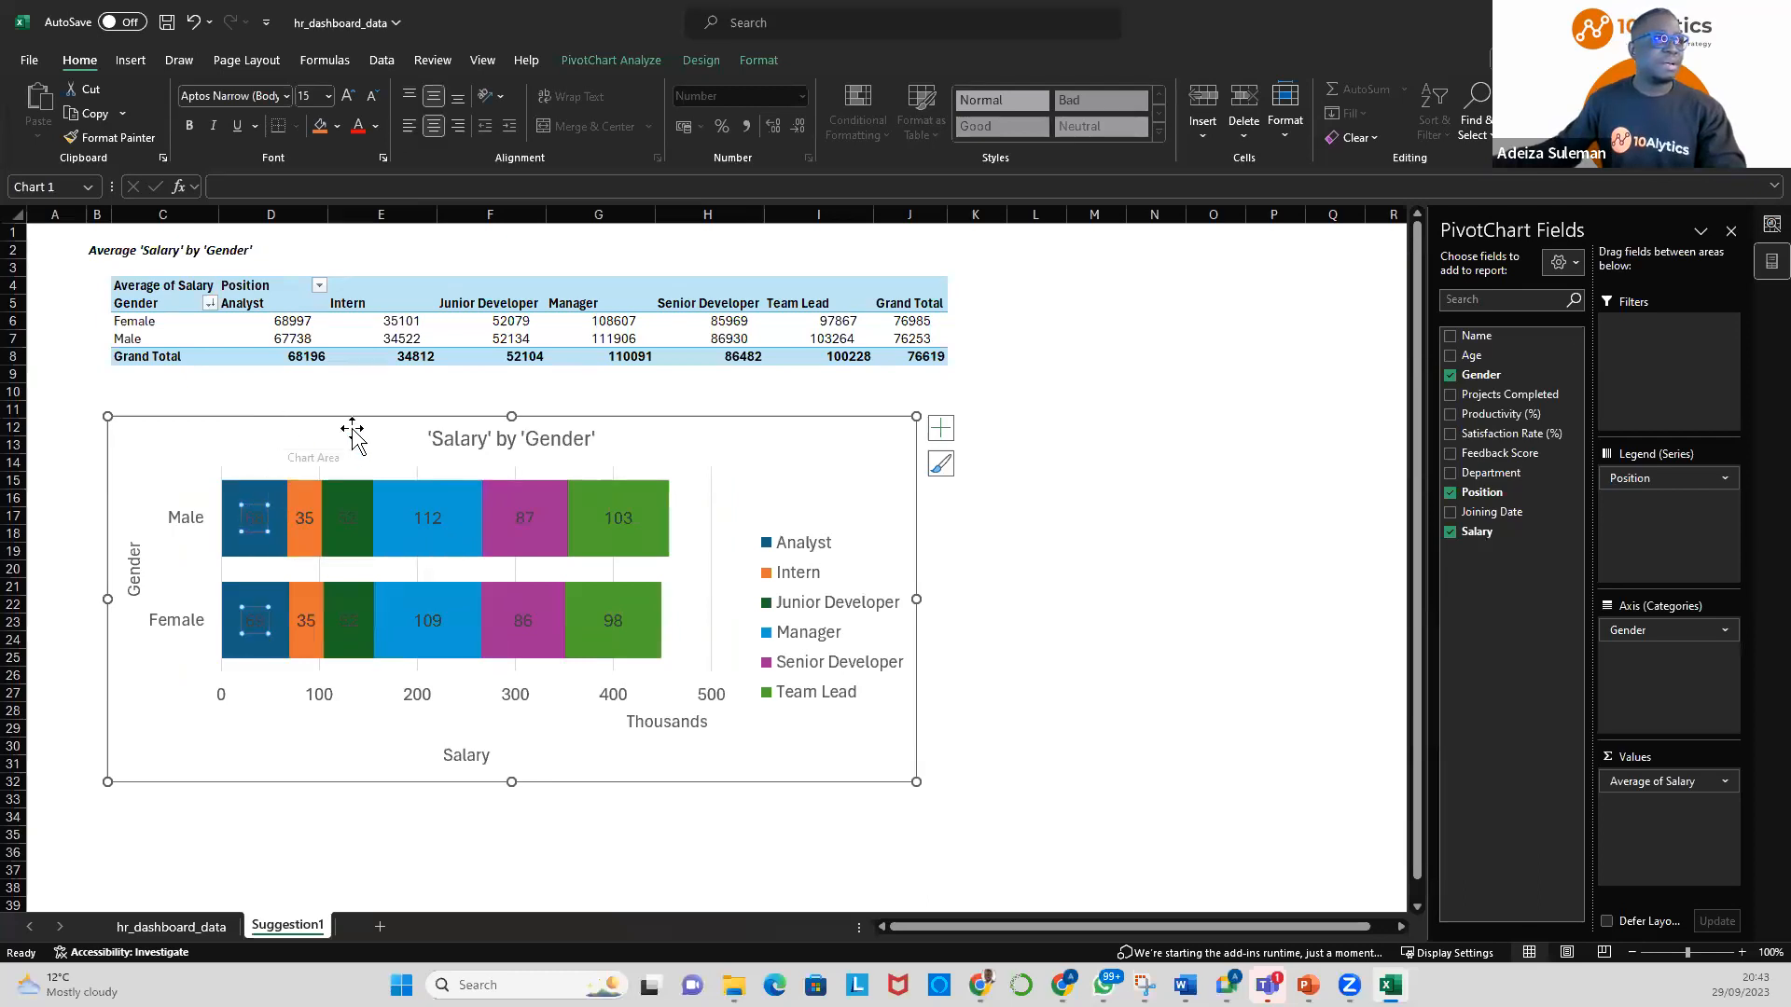
click(638, 530)
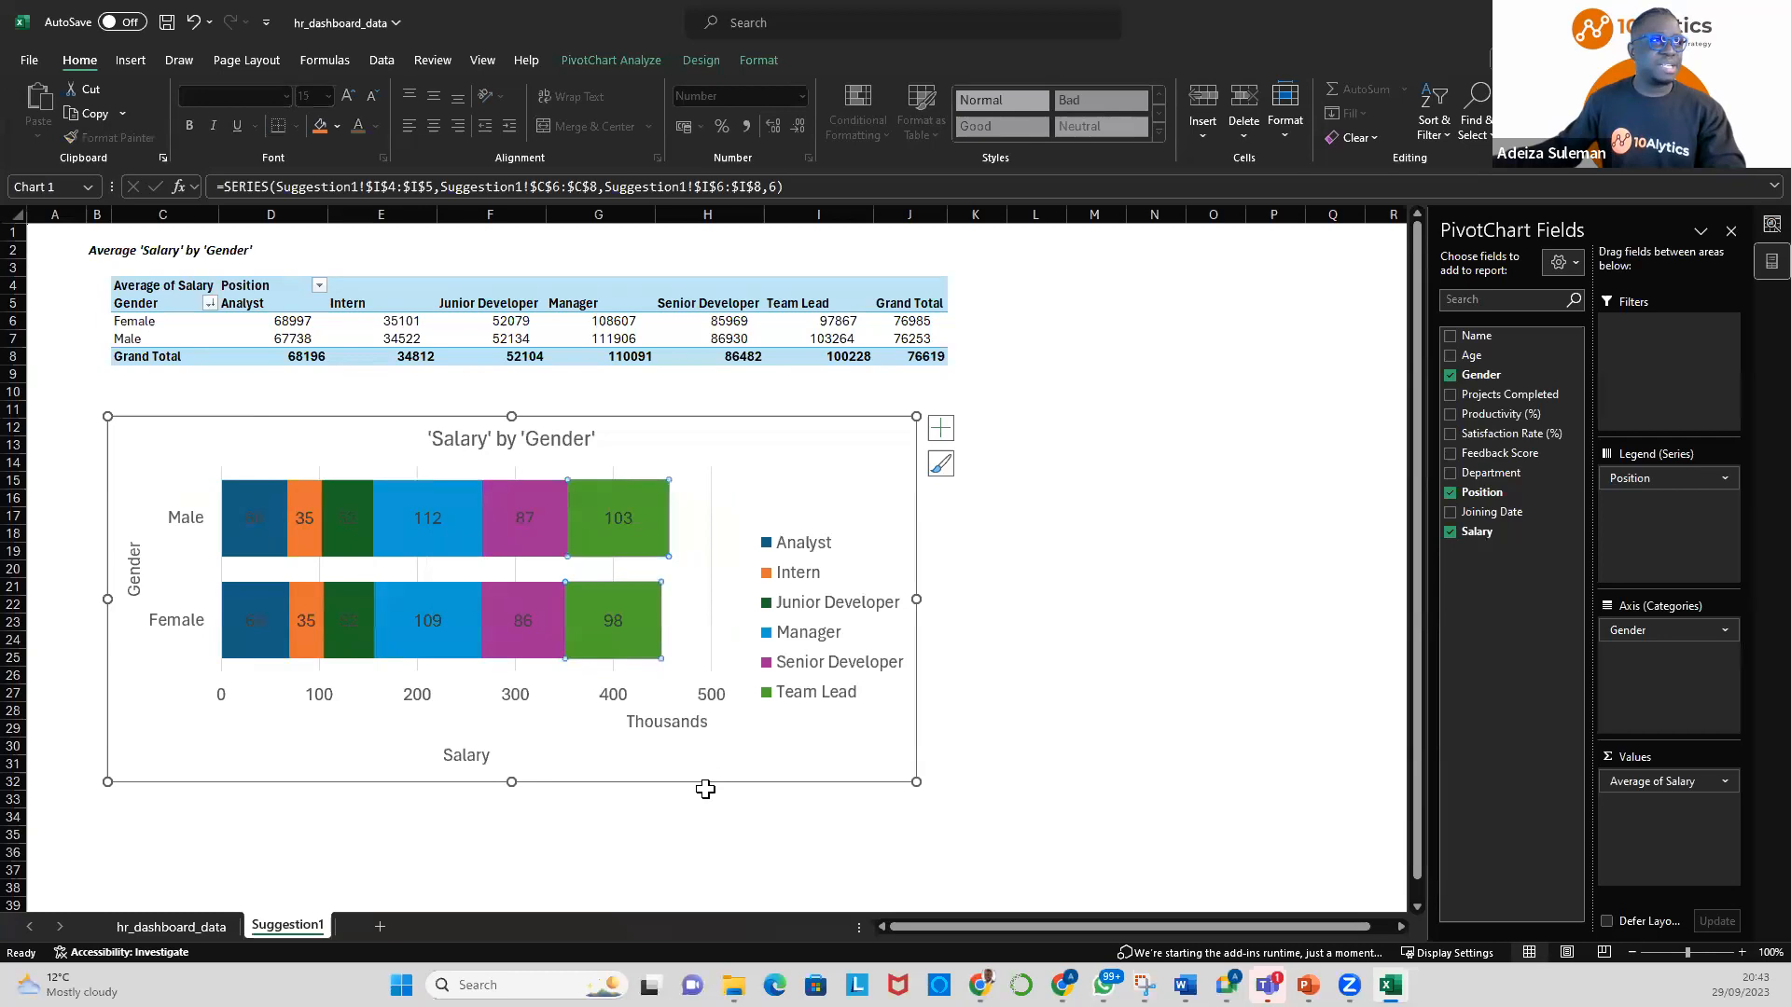
click(673, 780)
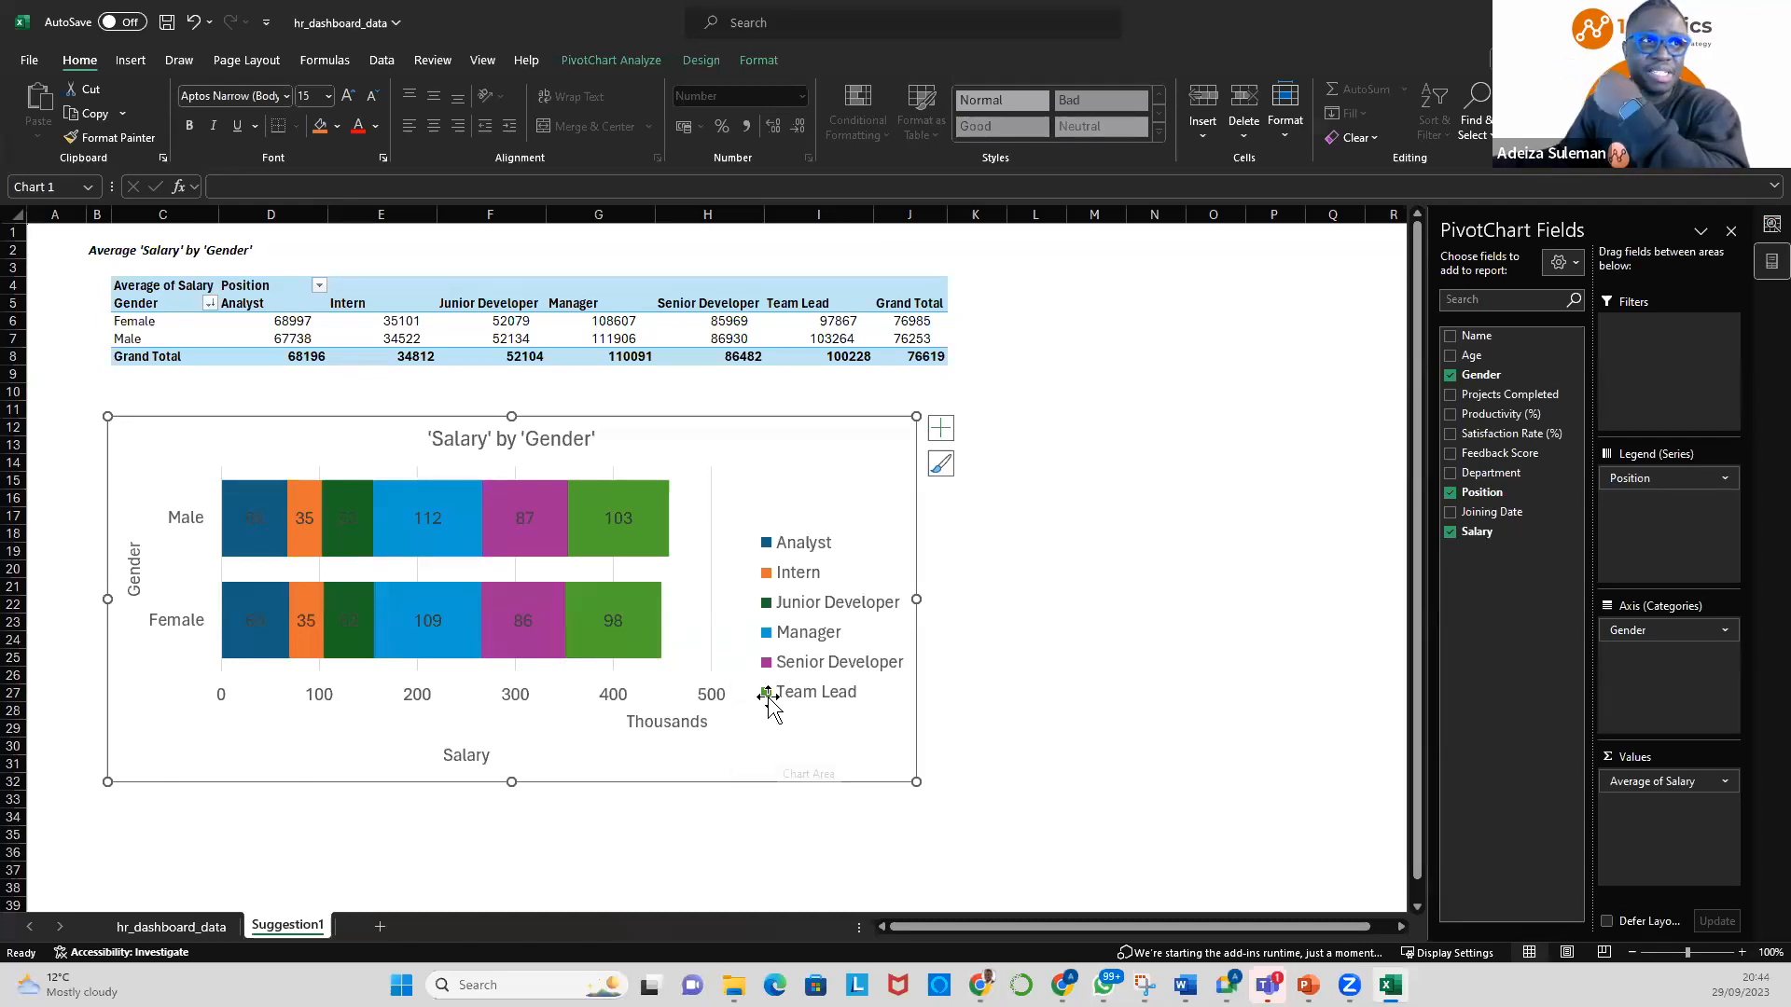
click(770, 695)
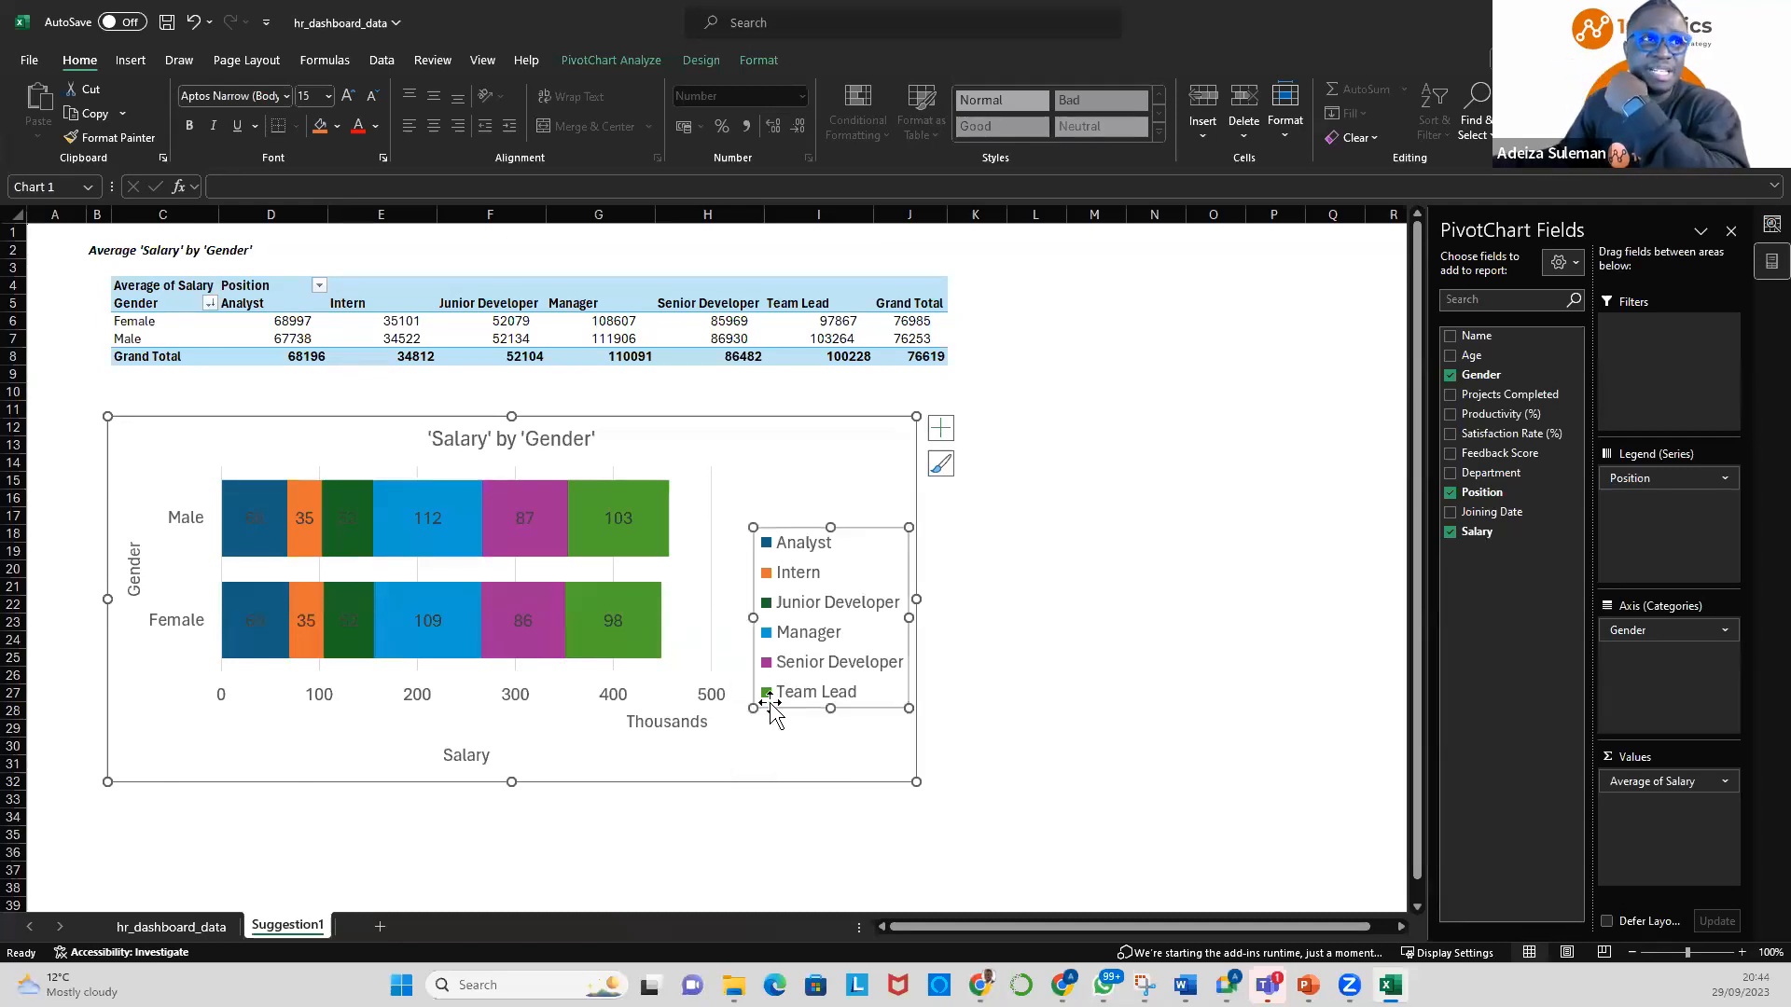
click(784, 766)
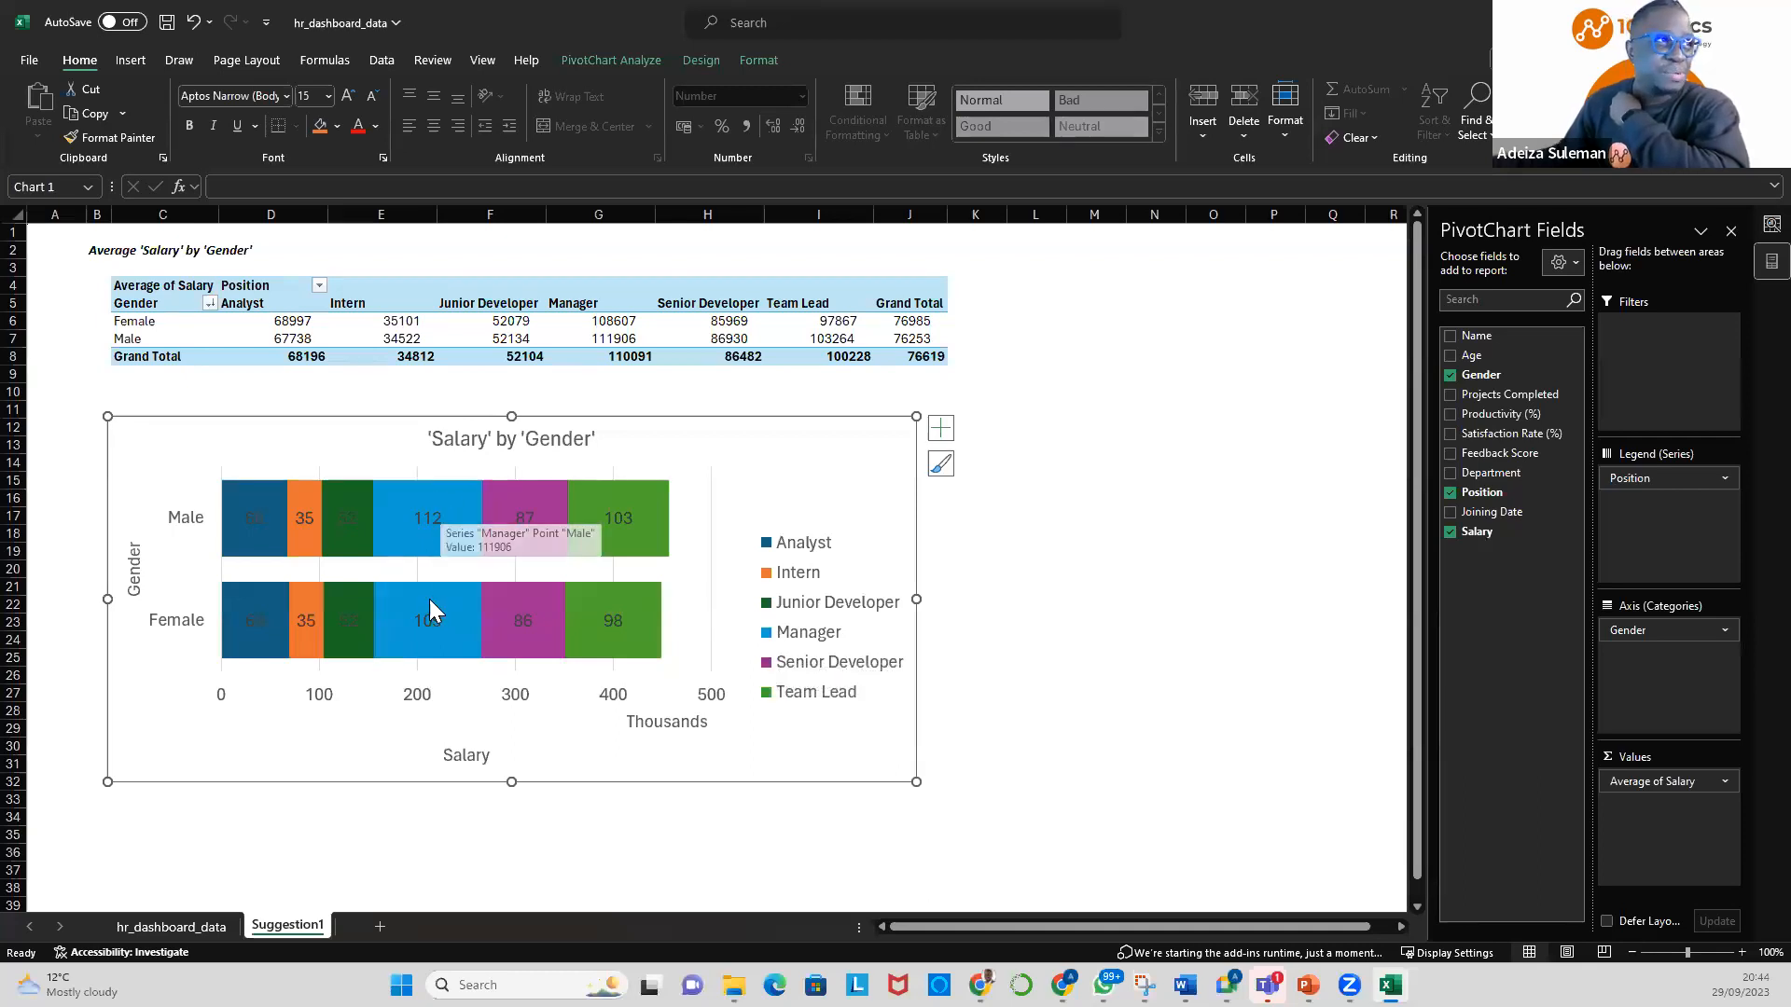
mouse_move(455, 533)
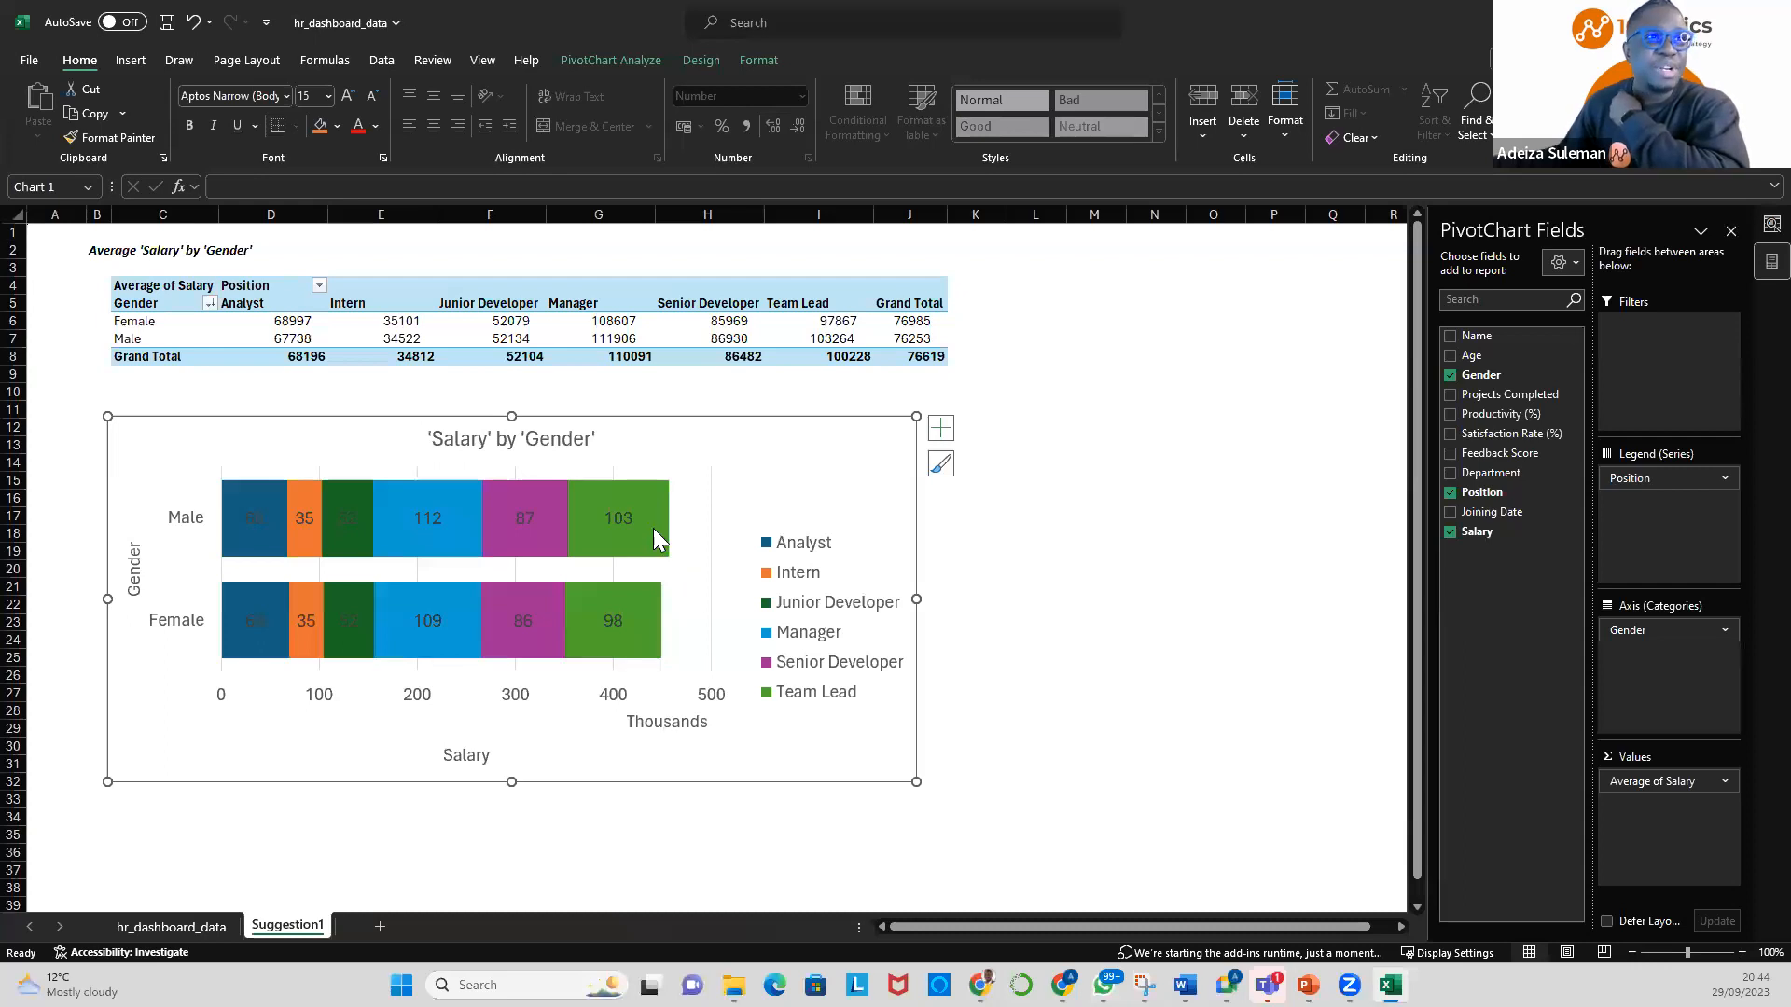
mouse_move(644, 653)
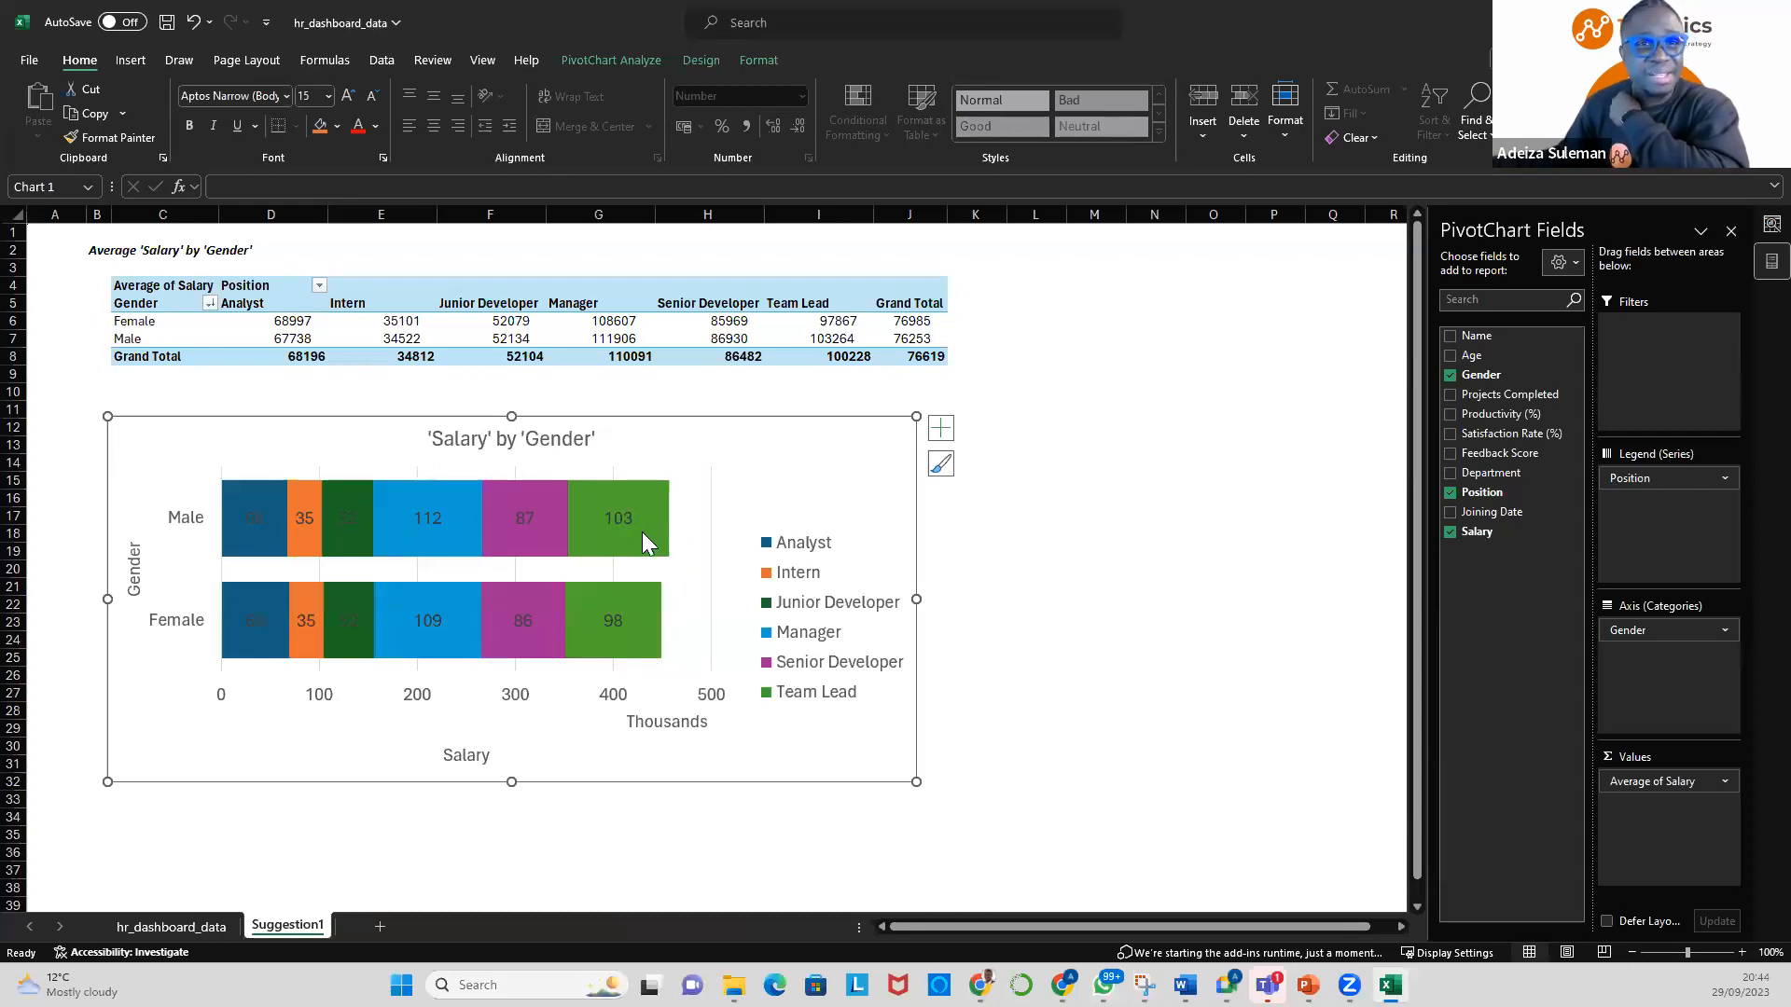
mouse_move(642, 534)
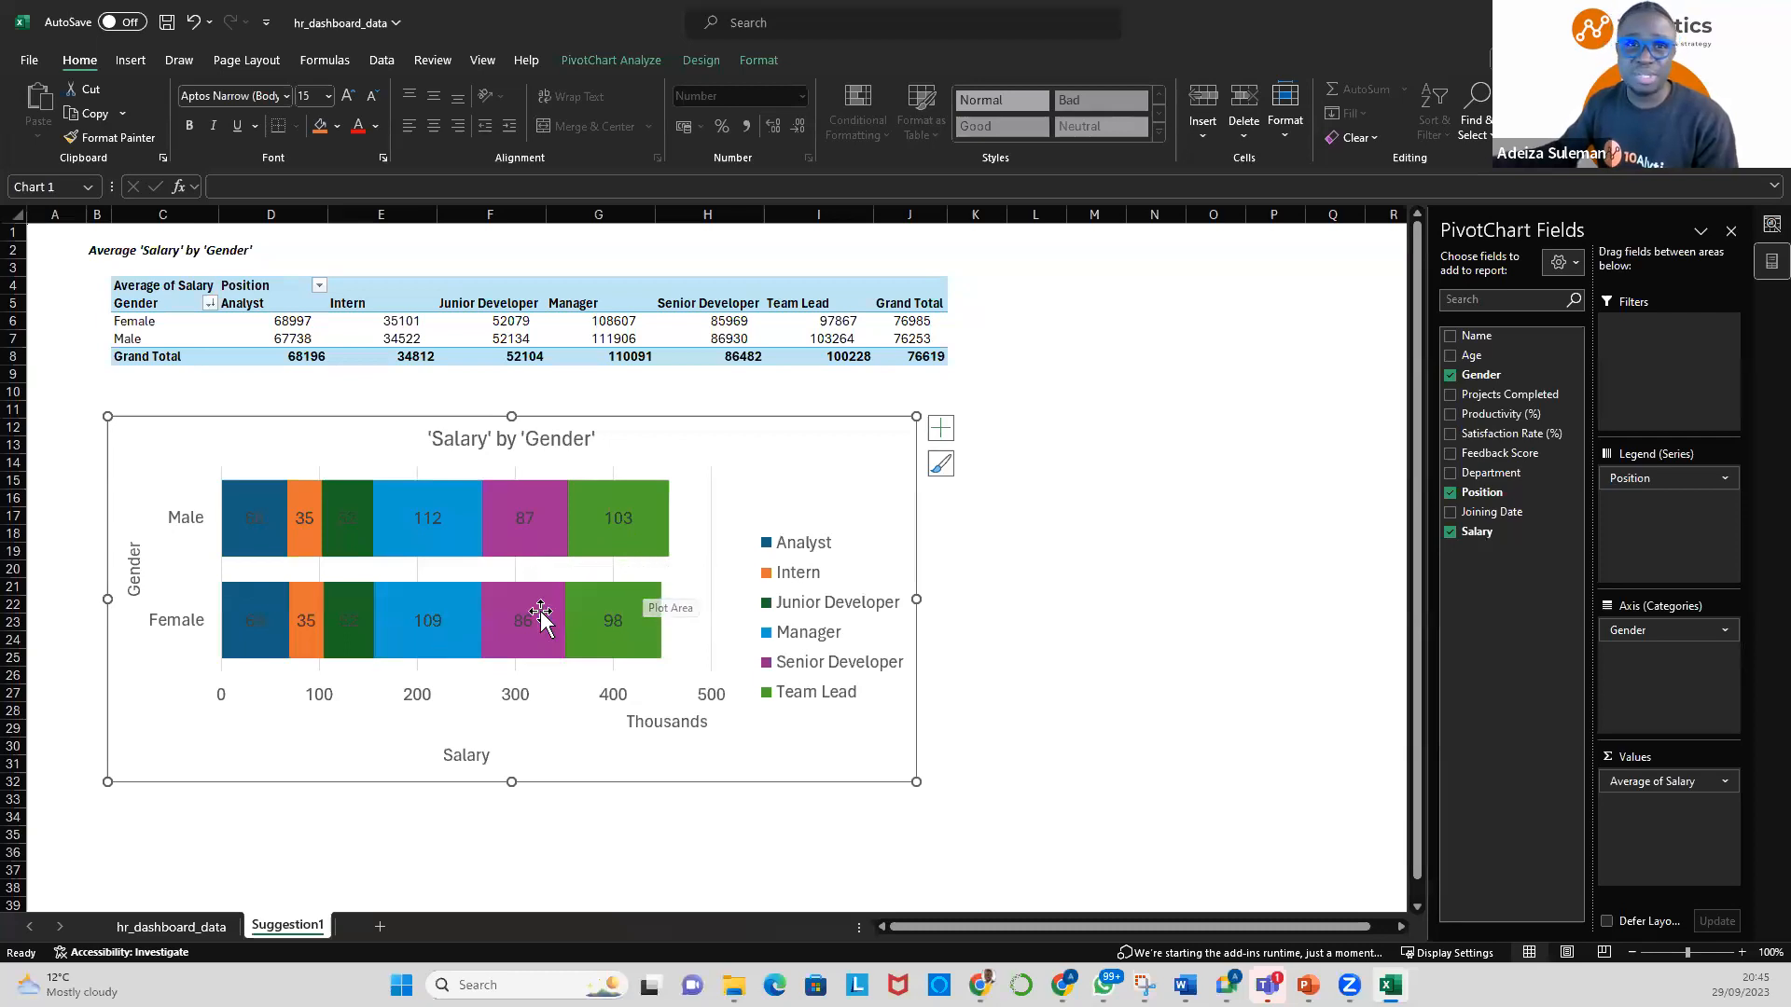
mouse_move(546, 616)
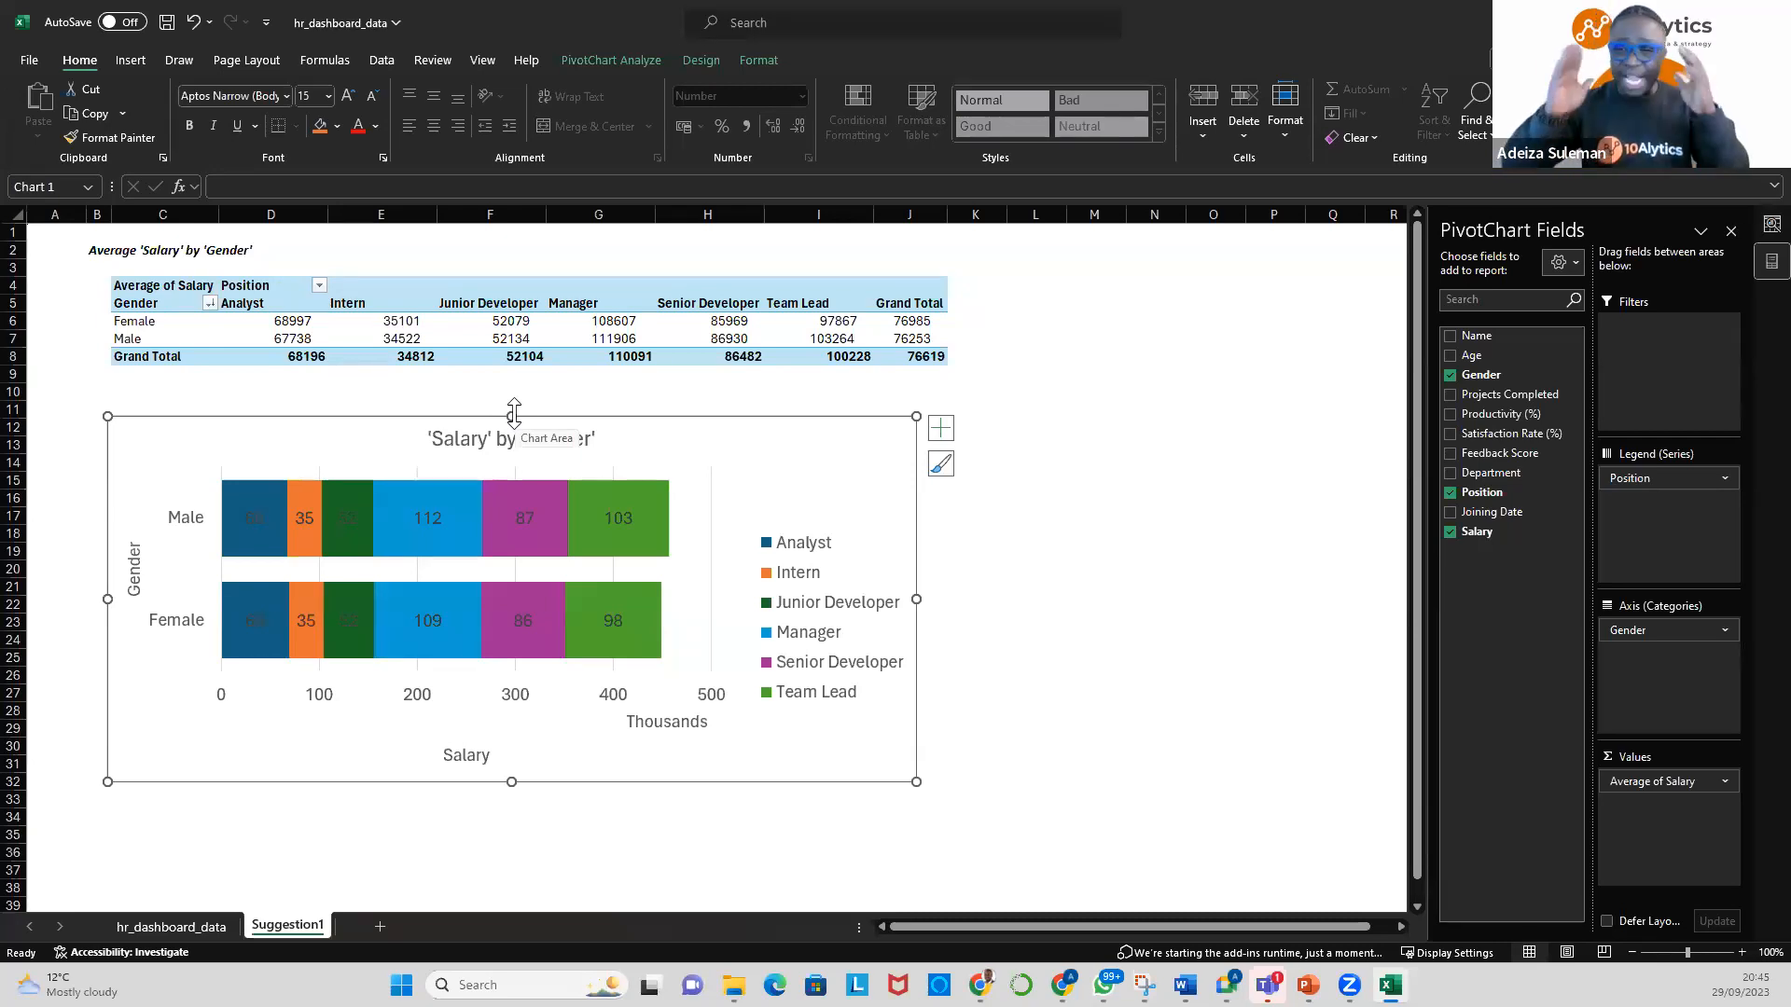
Return to the hr_dashboard_data sheet and clear the previous average salary by gender question in Analyze Data
click(194, 929)
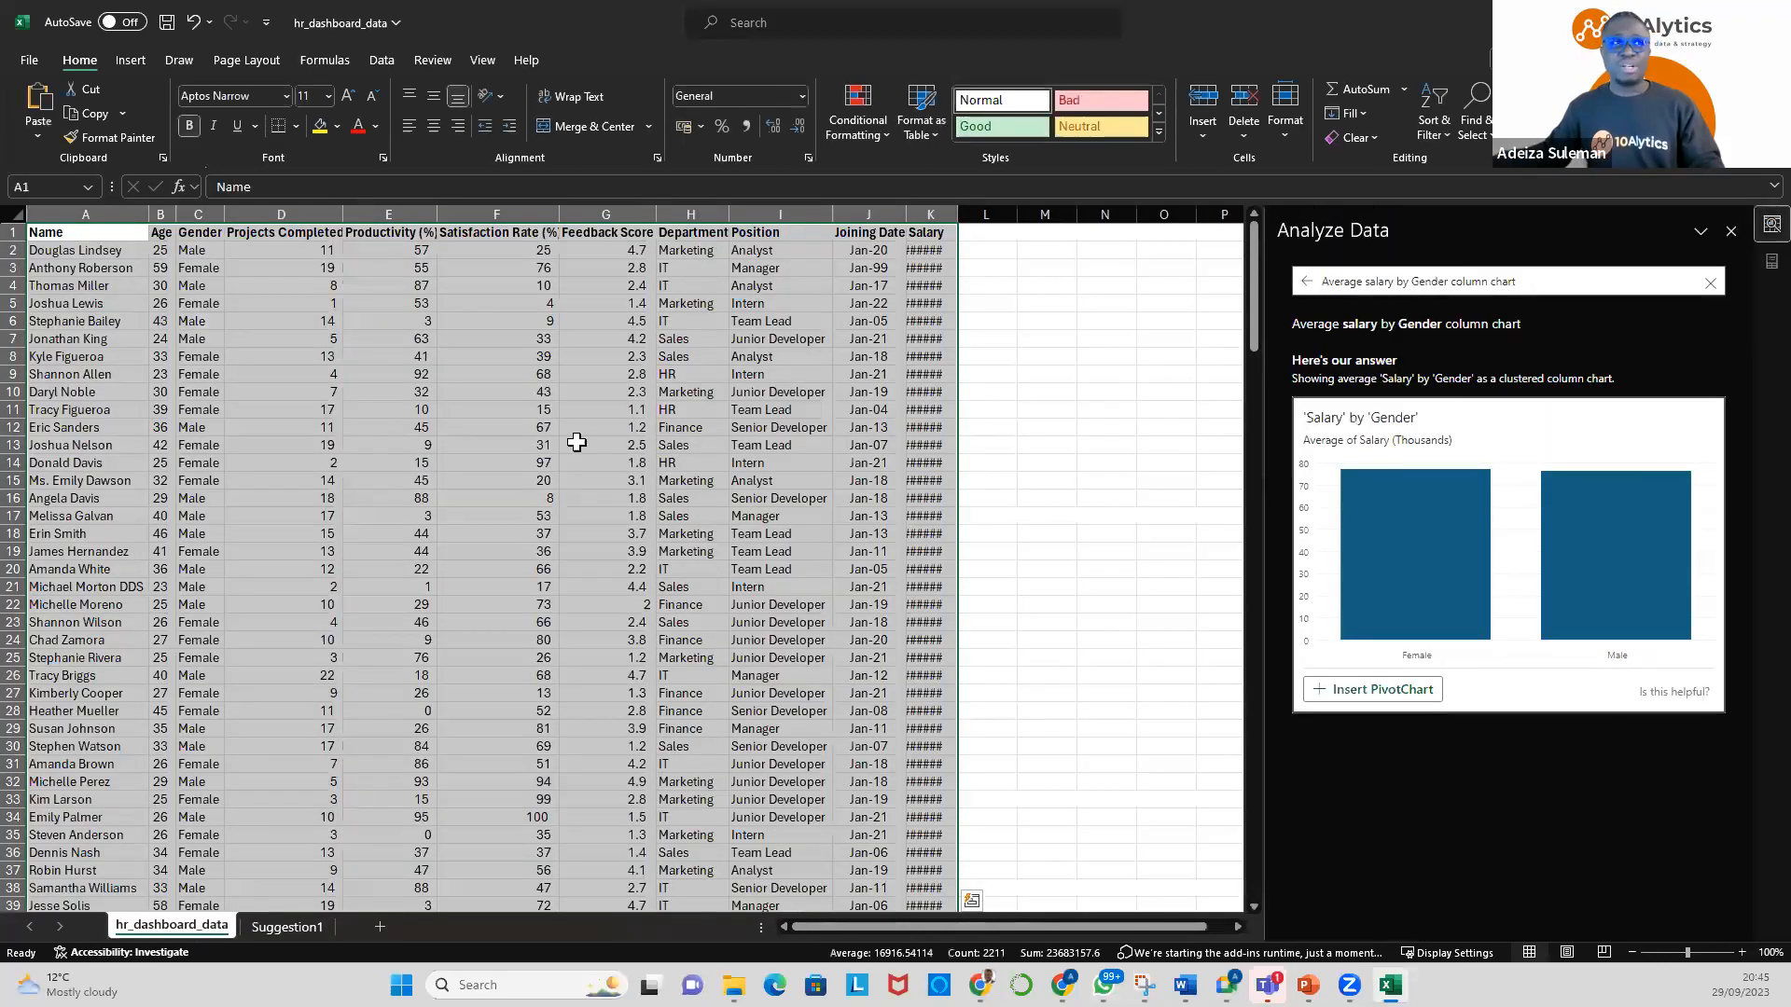
click(1537, 285)
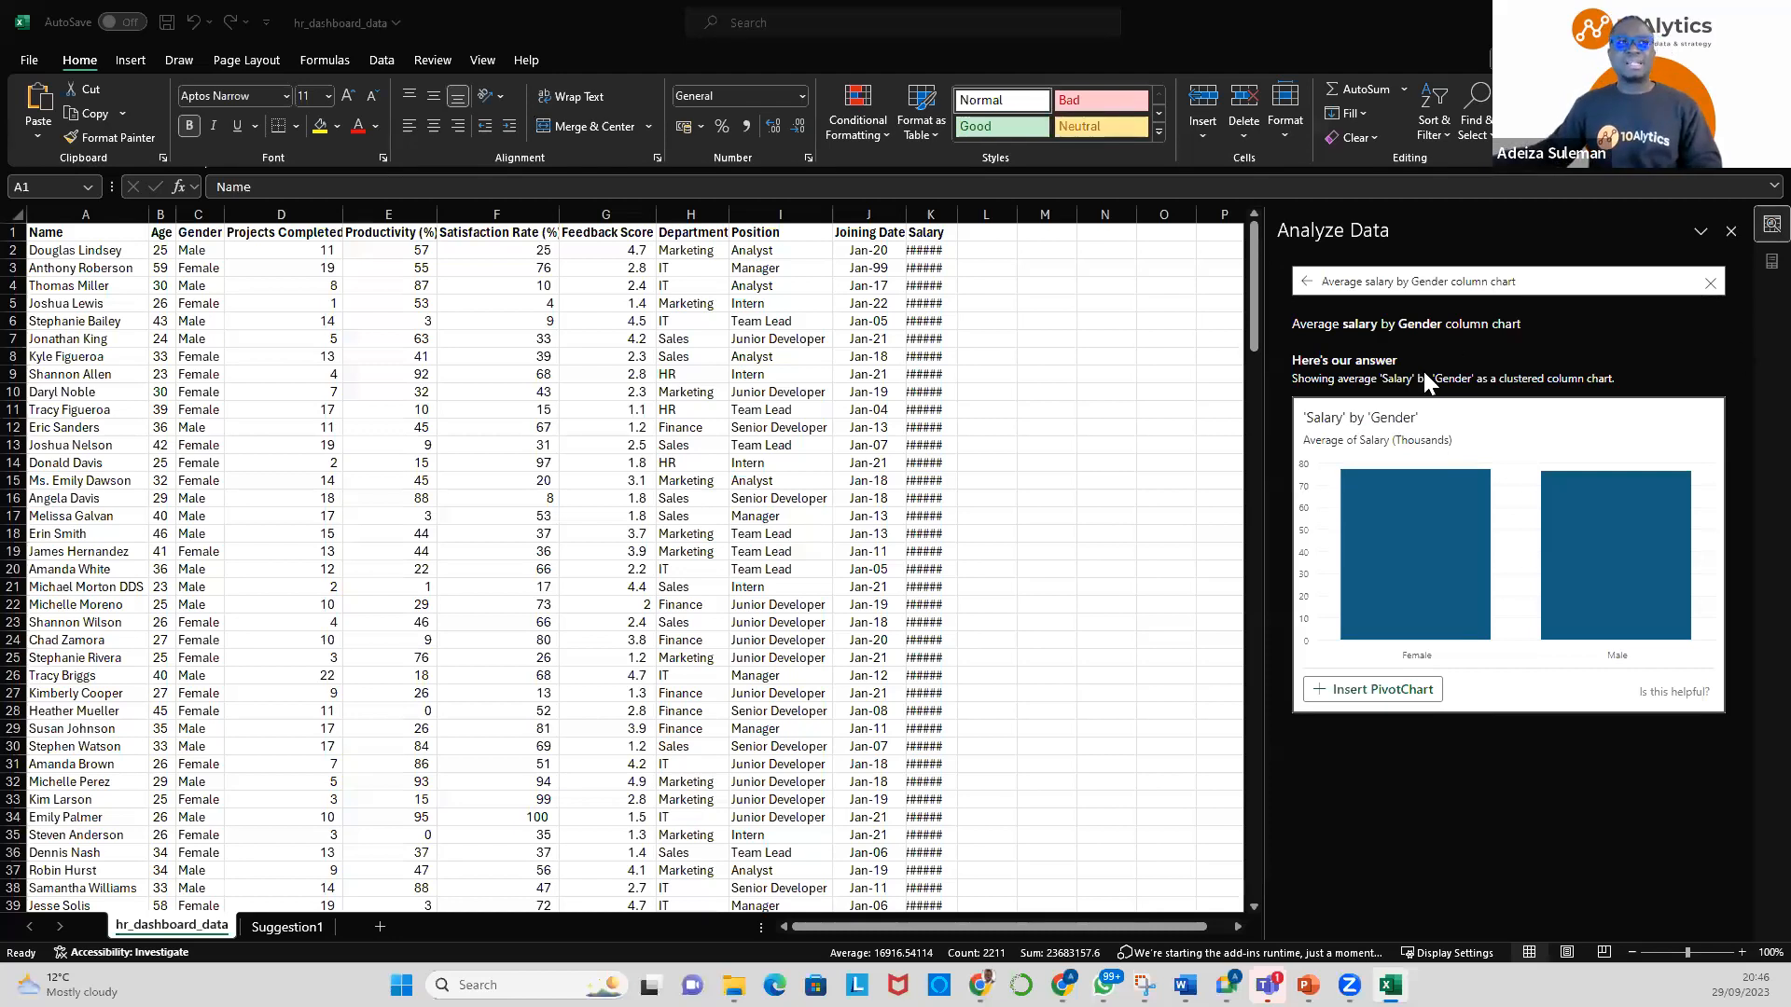
drag(957, 217, 1092, 219)
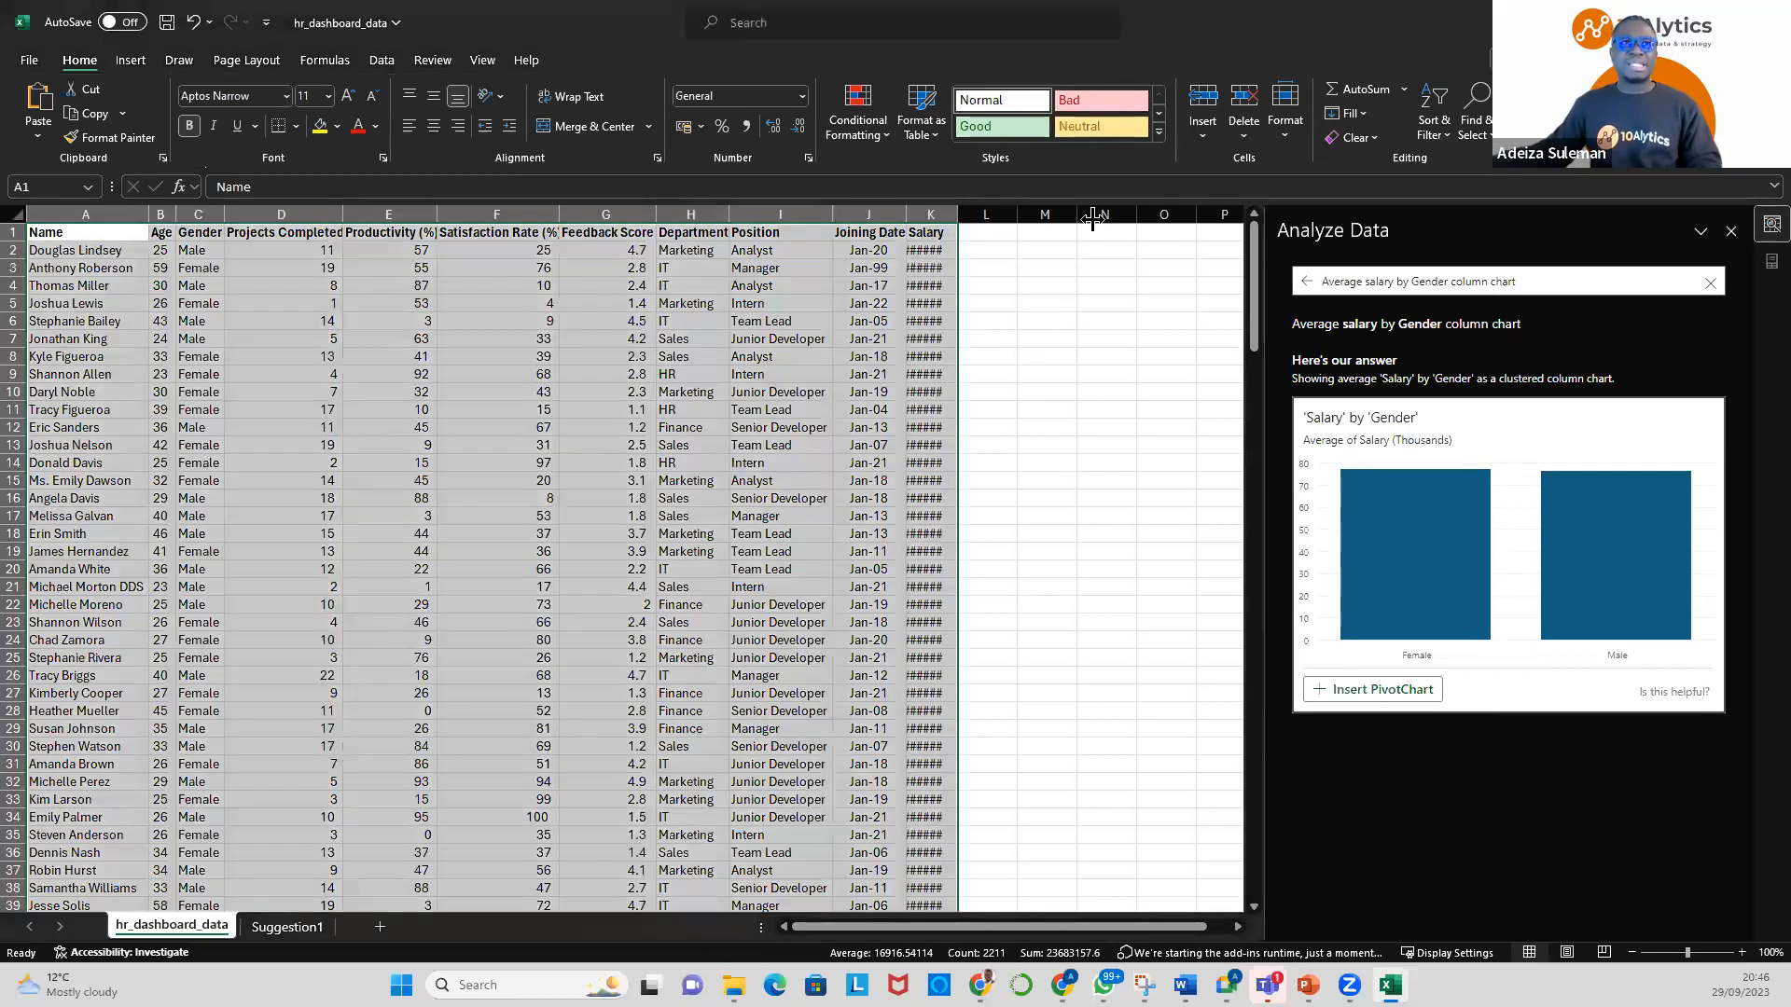
drag(1560, 283, 1285, 291)
key(BackSpace)
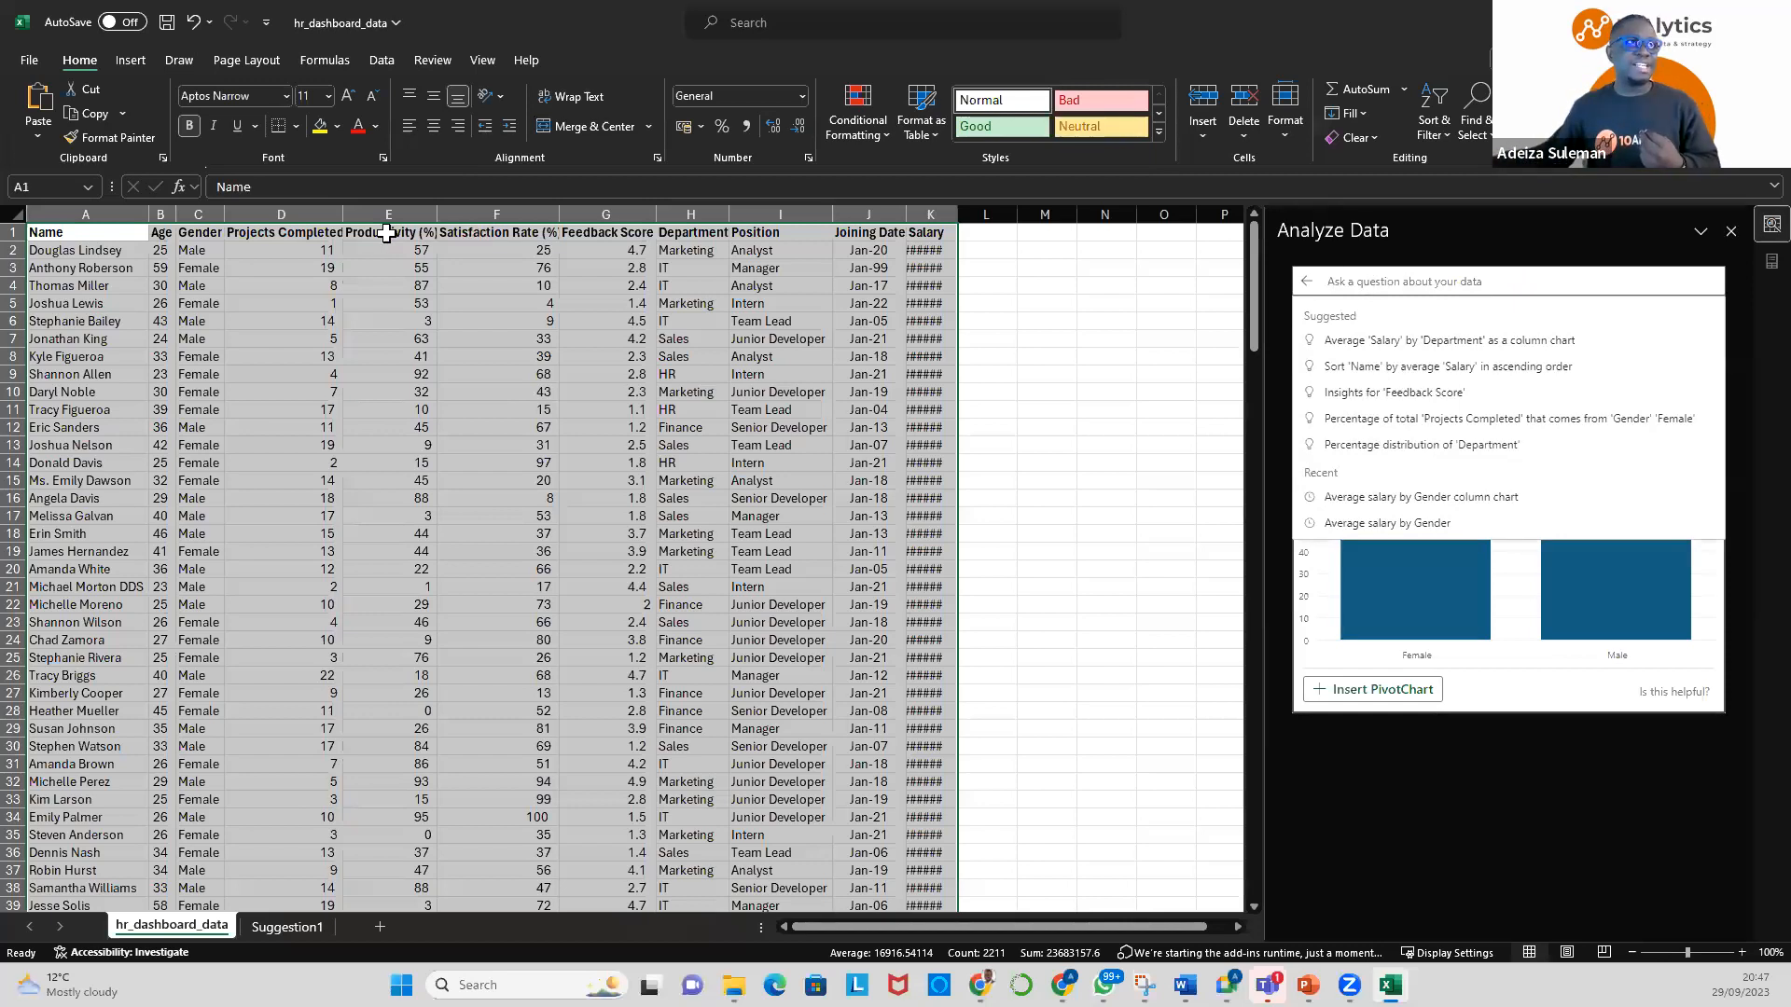
Widen the dataset's columns so the Projects Completed header and the Salary values display in full
click(286, 235)
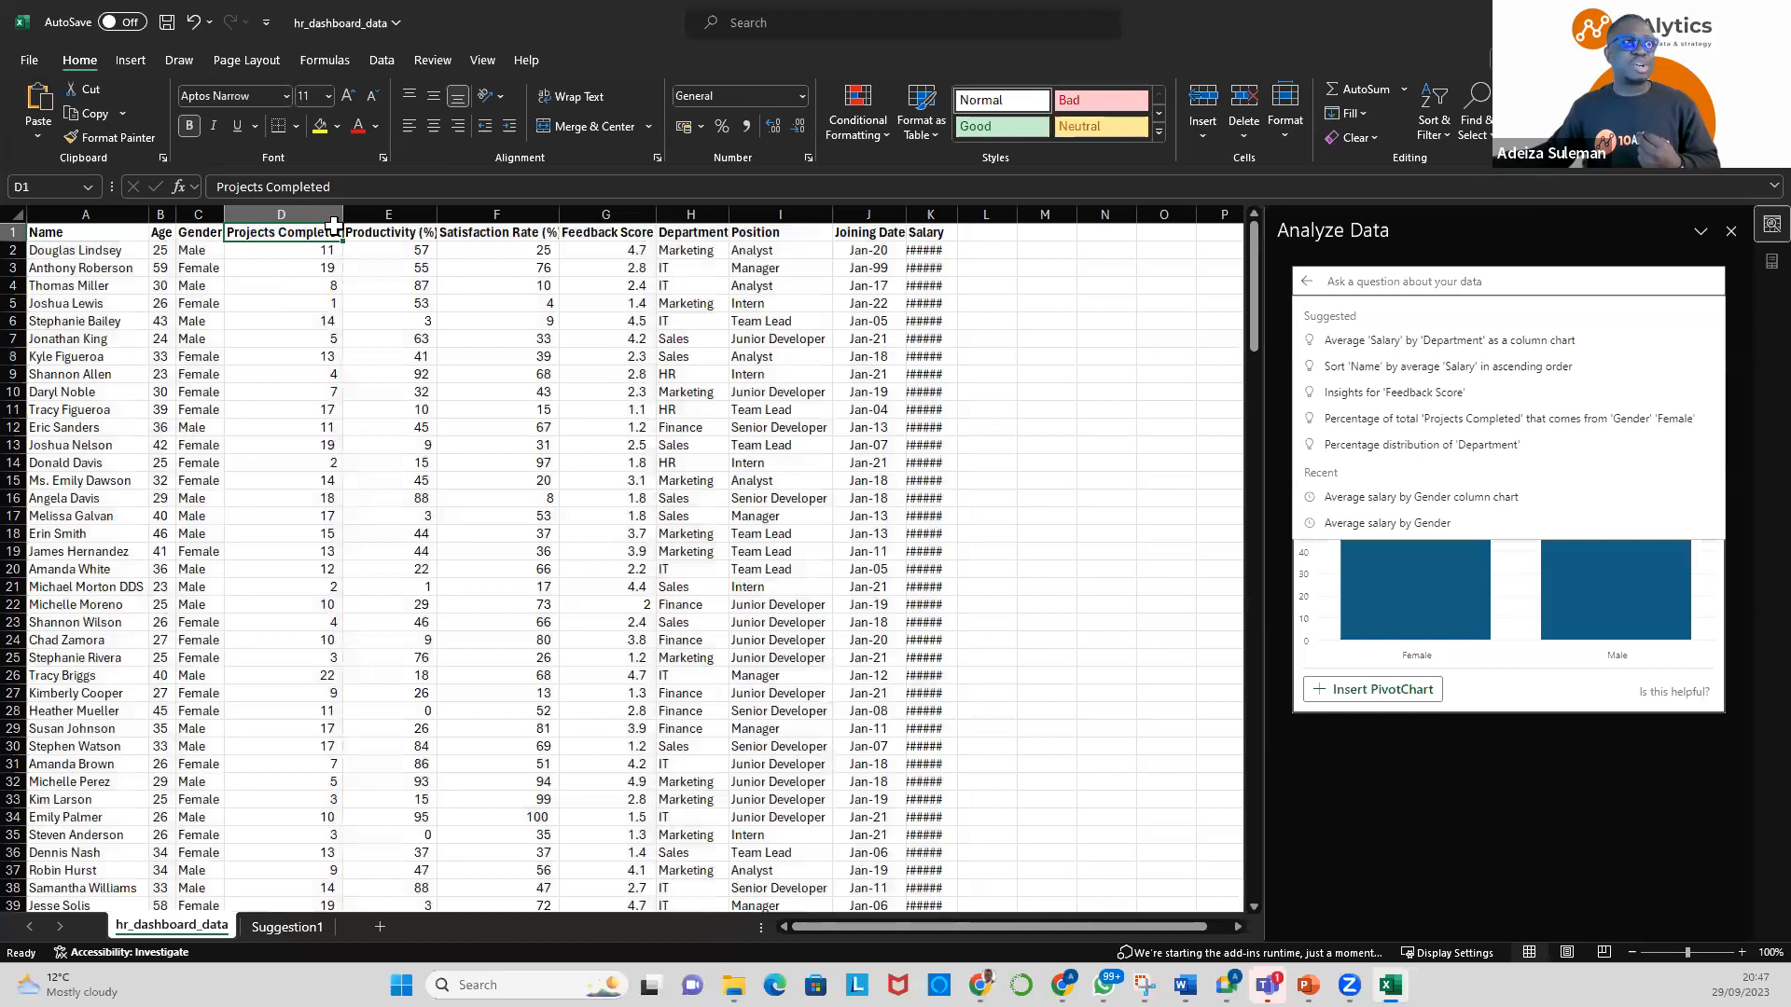
drag(312, 244, 317, 569)
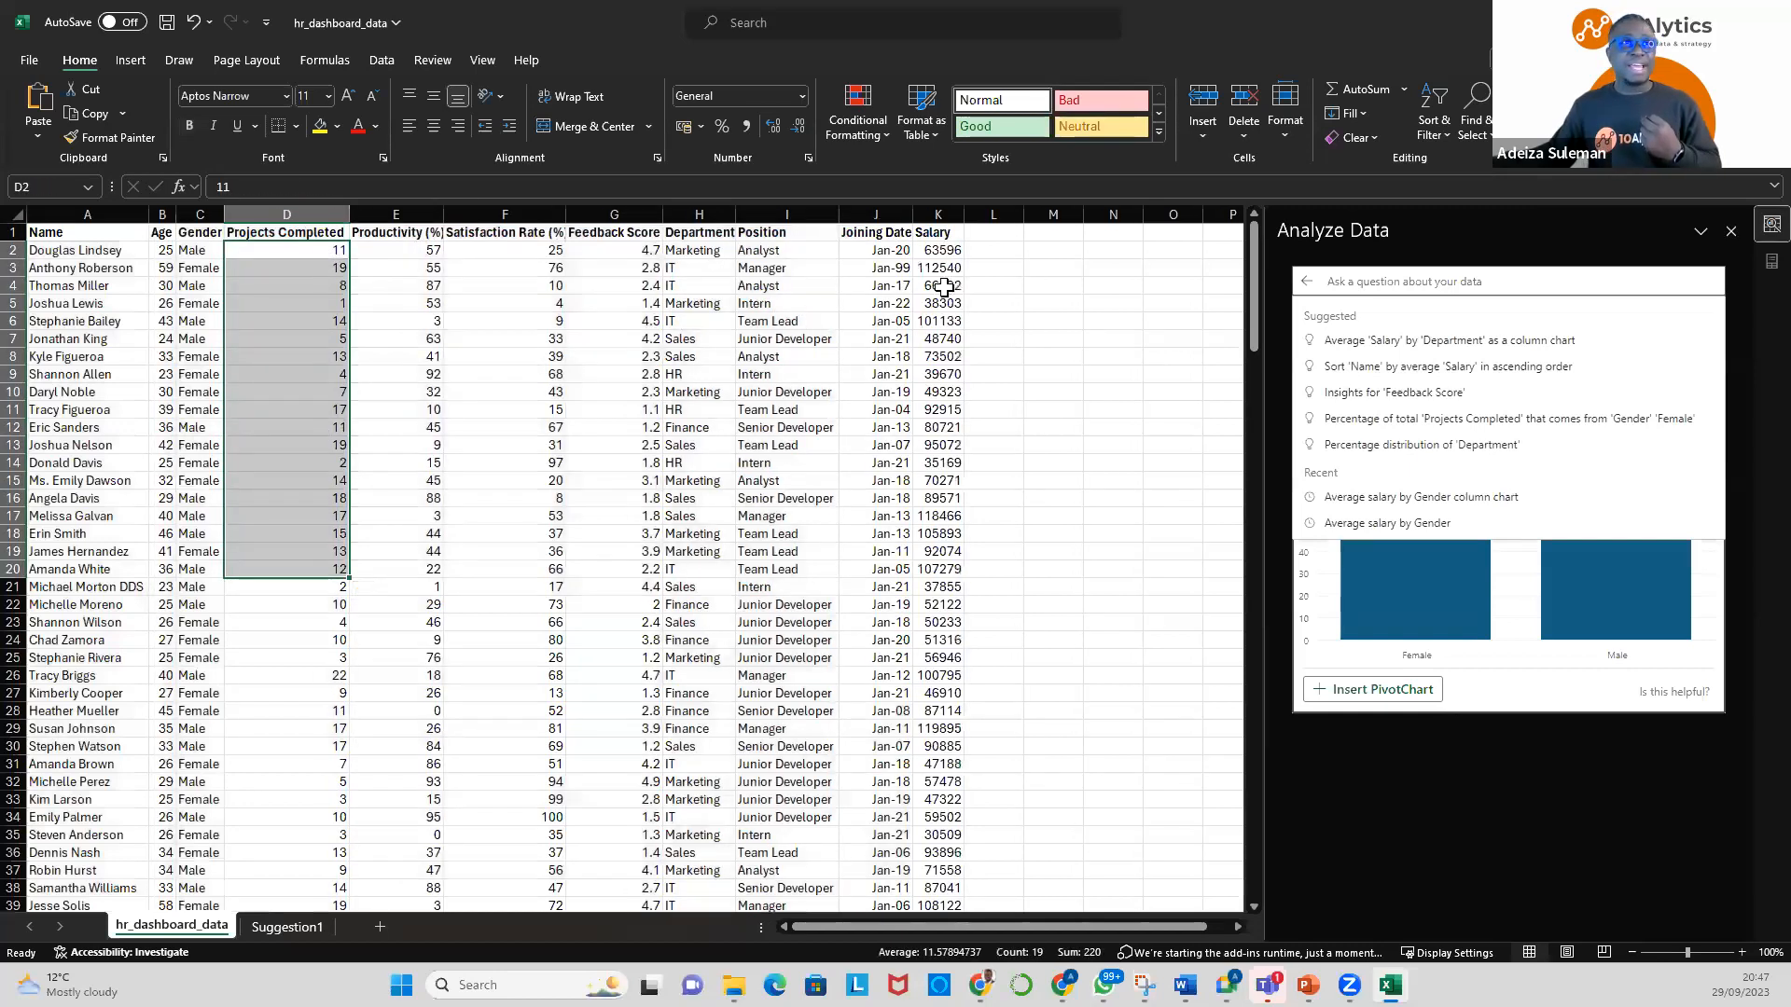
click(942, 253)
drag(965, 214, 981, 215)
key(Down)
key(Down)
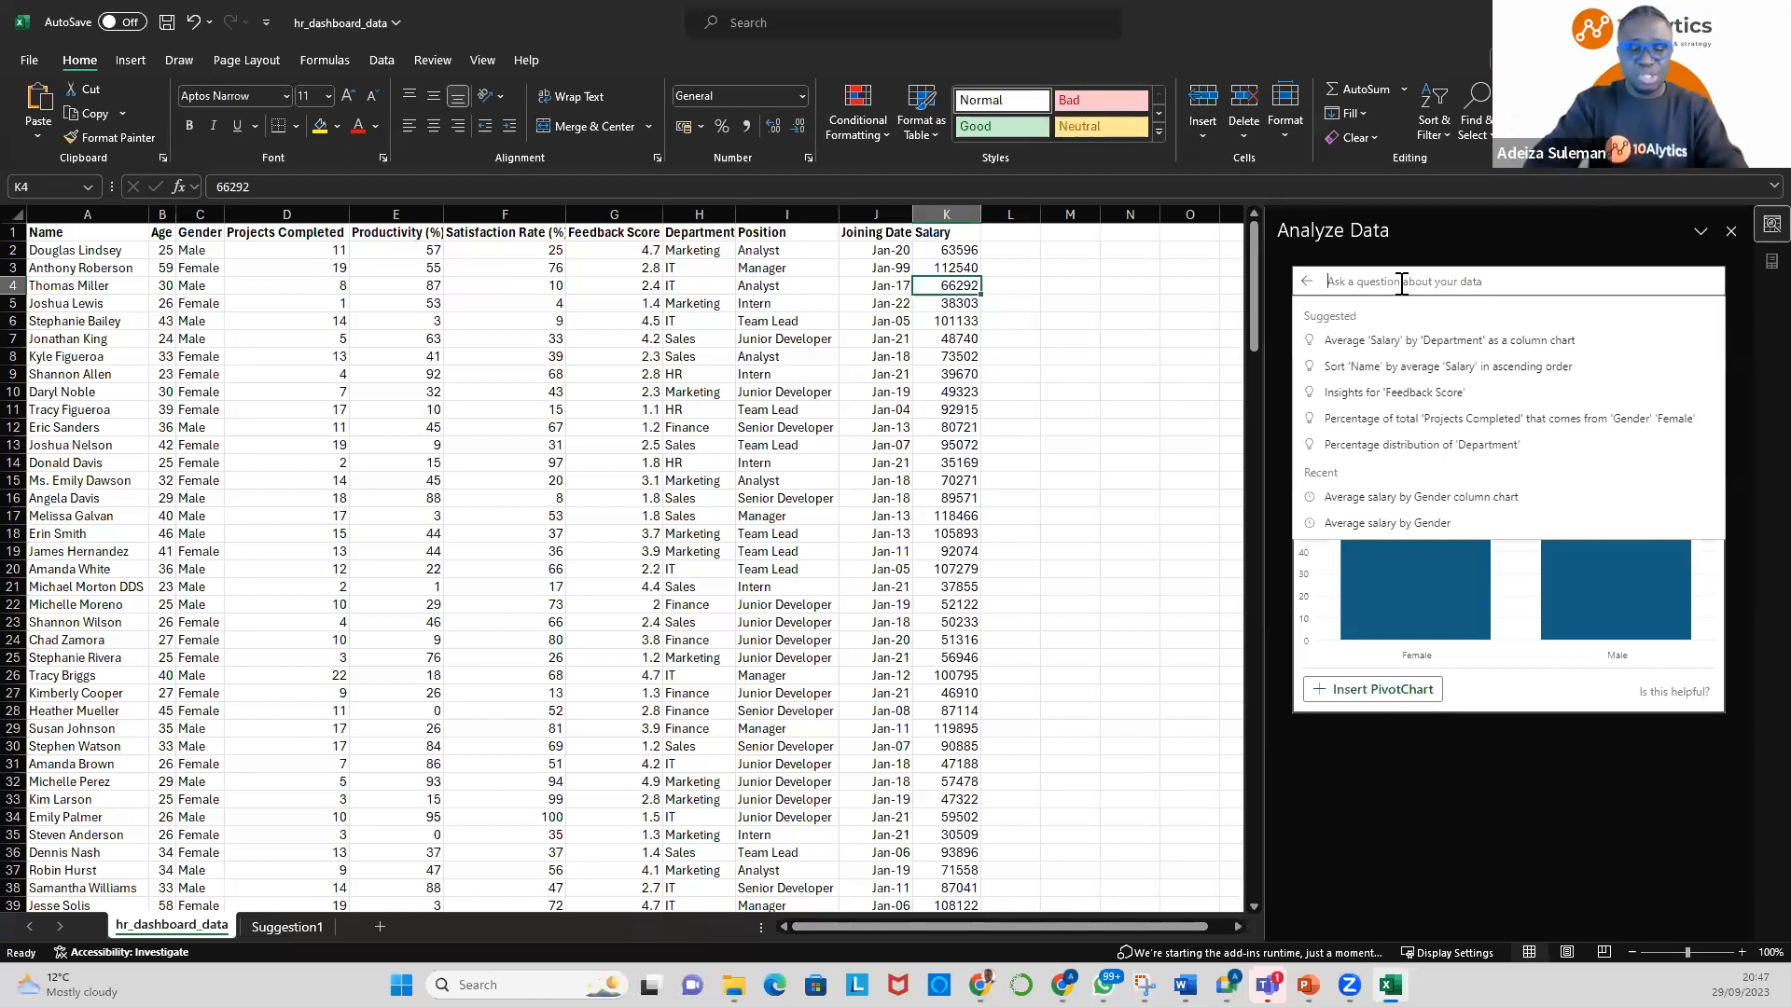
Ask Analyze Data for "salary by Projects Completed"
text(salary)
key(Return)
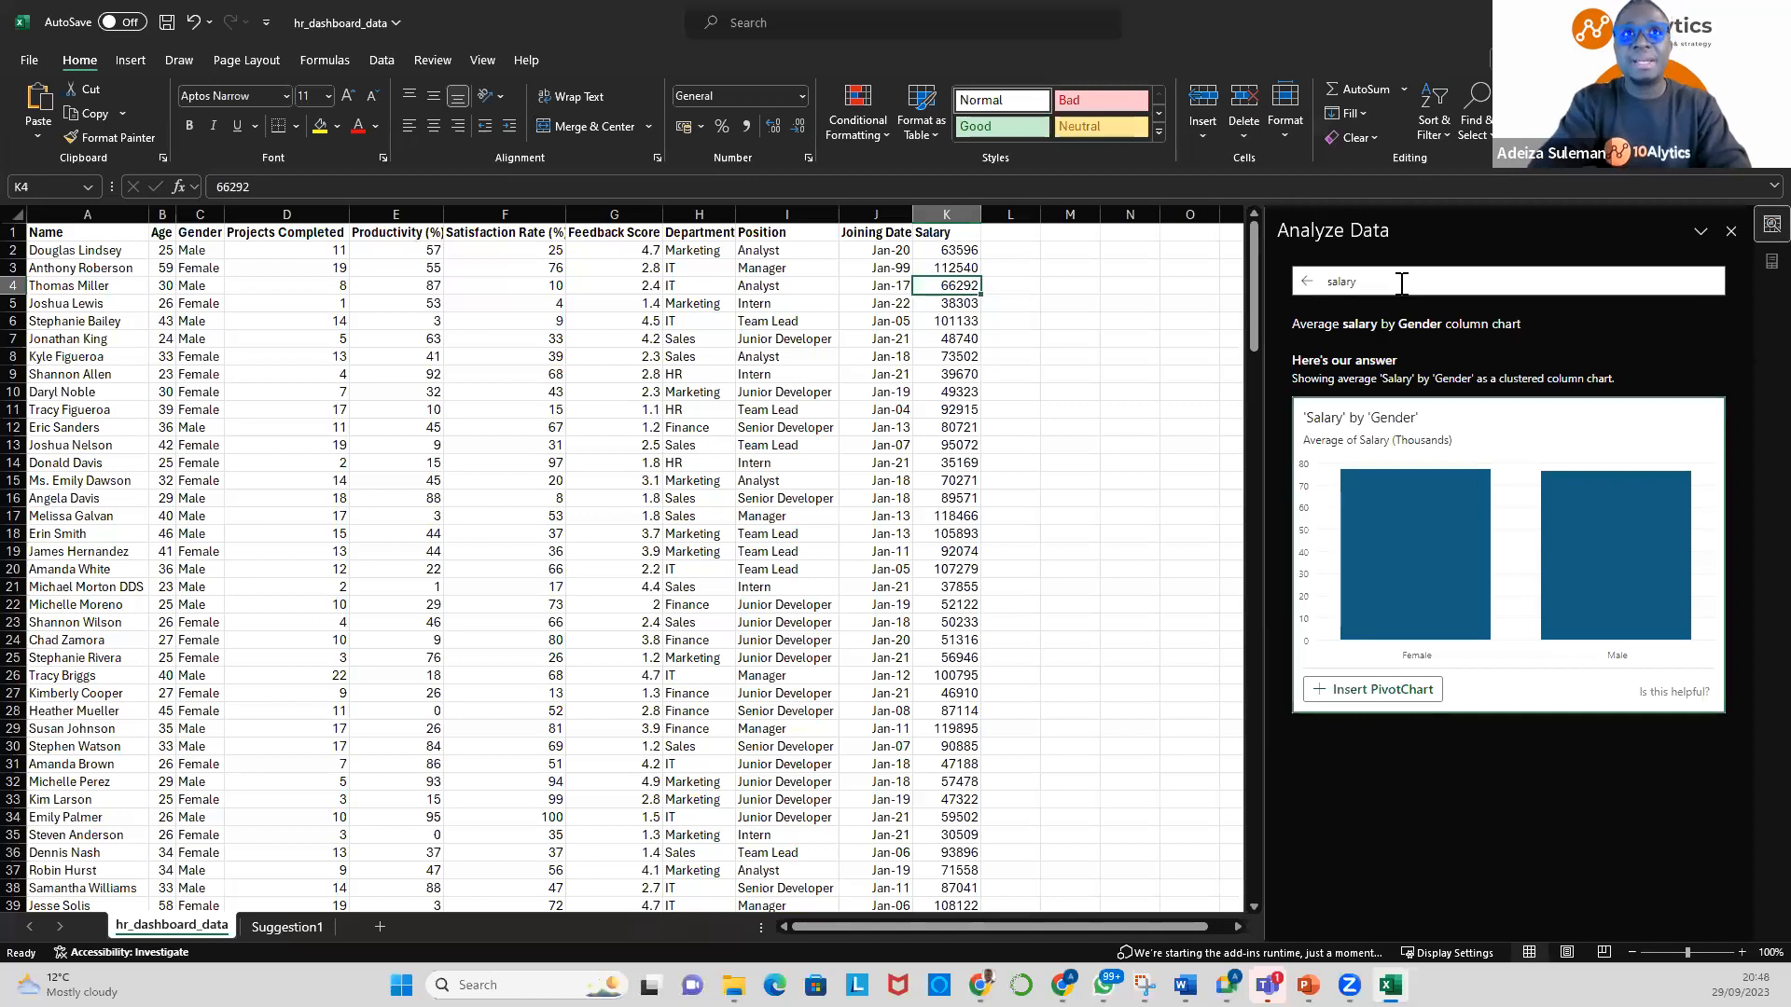
click(1401, 283)
text(by )
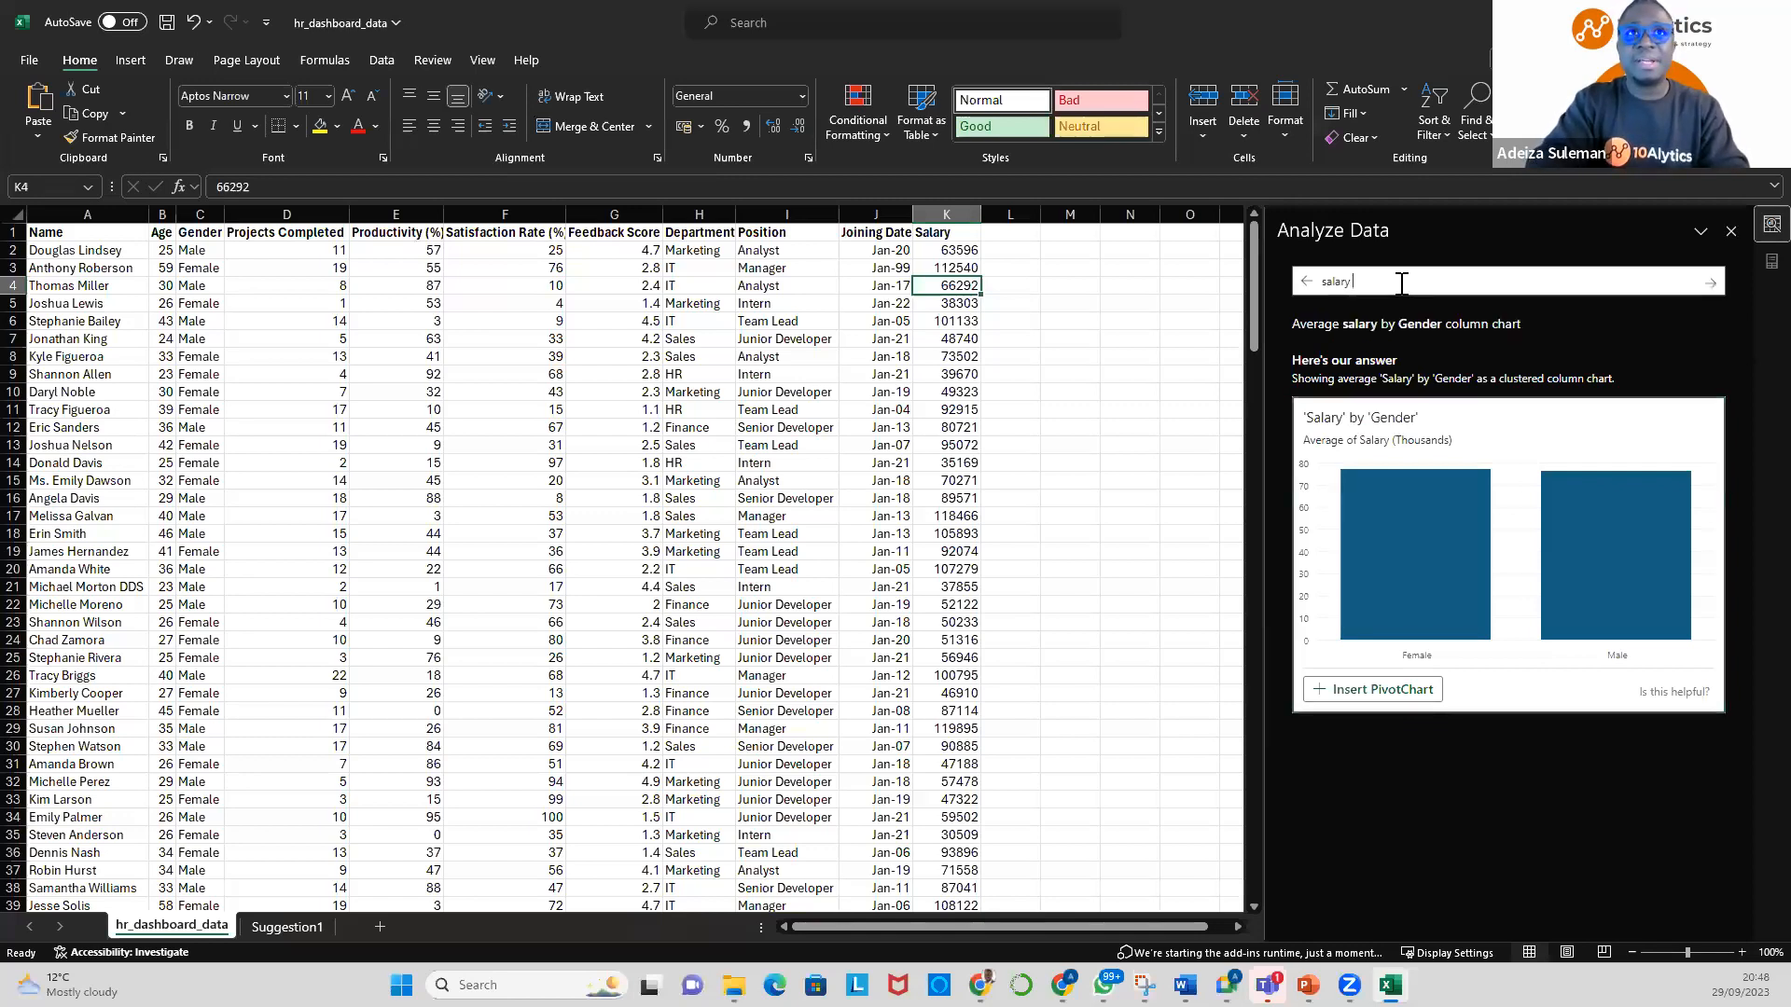
text(projects)
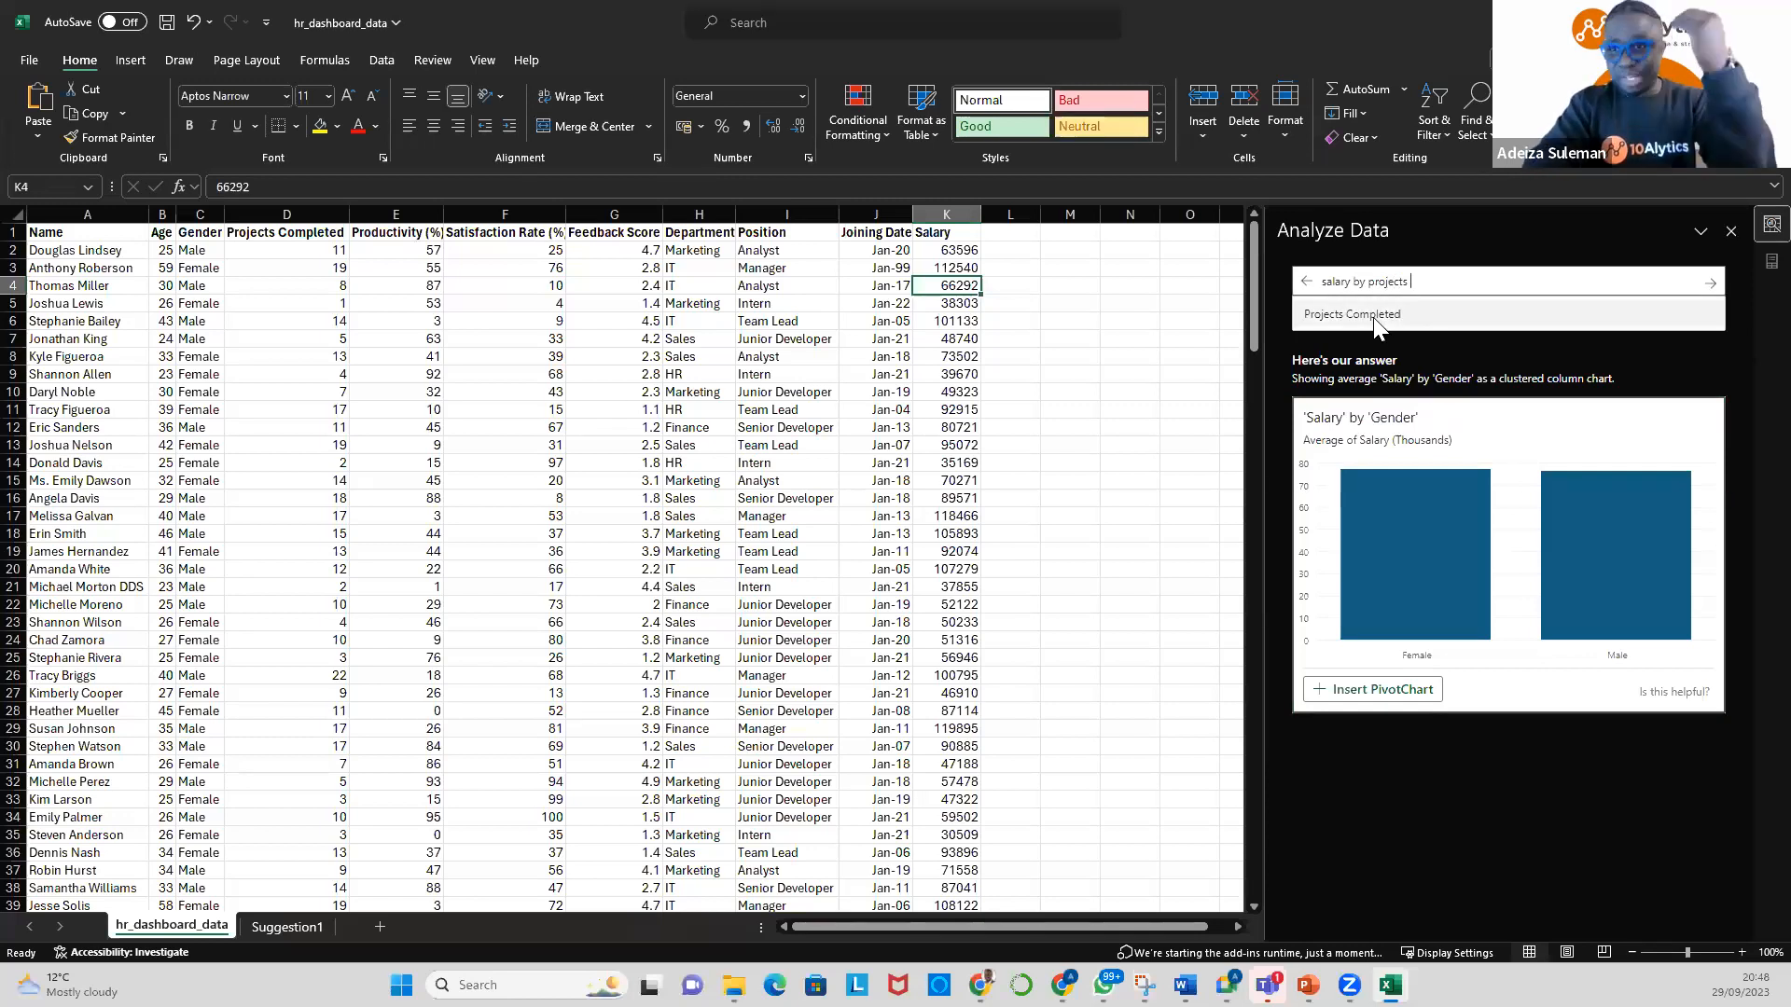
click(1374, 318)
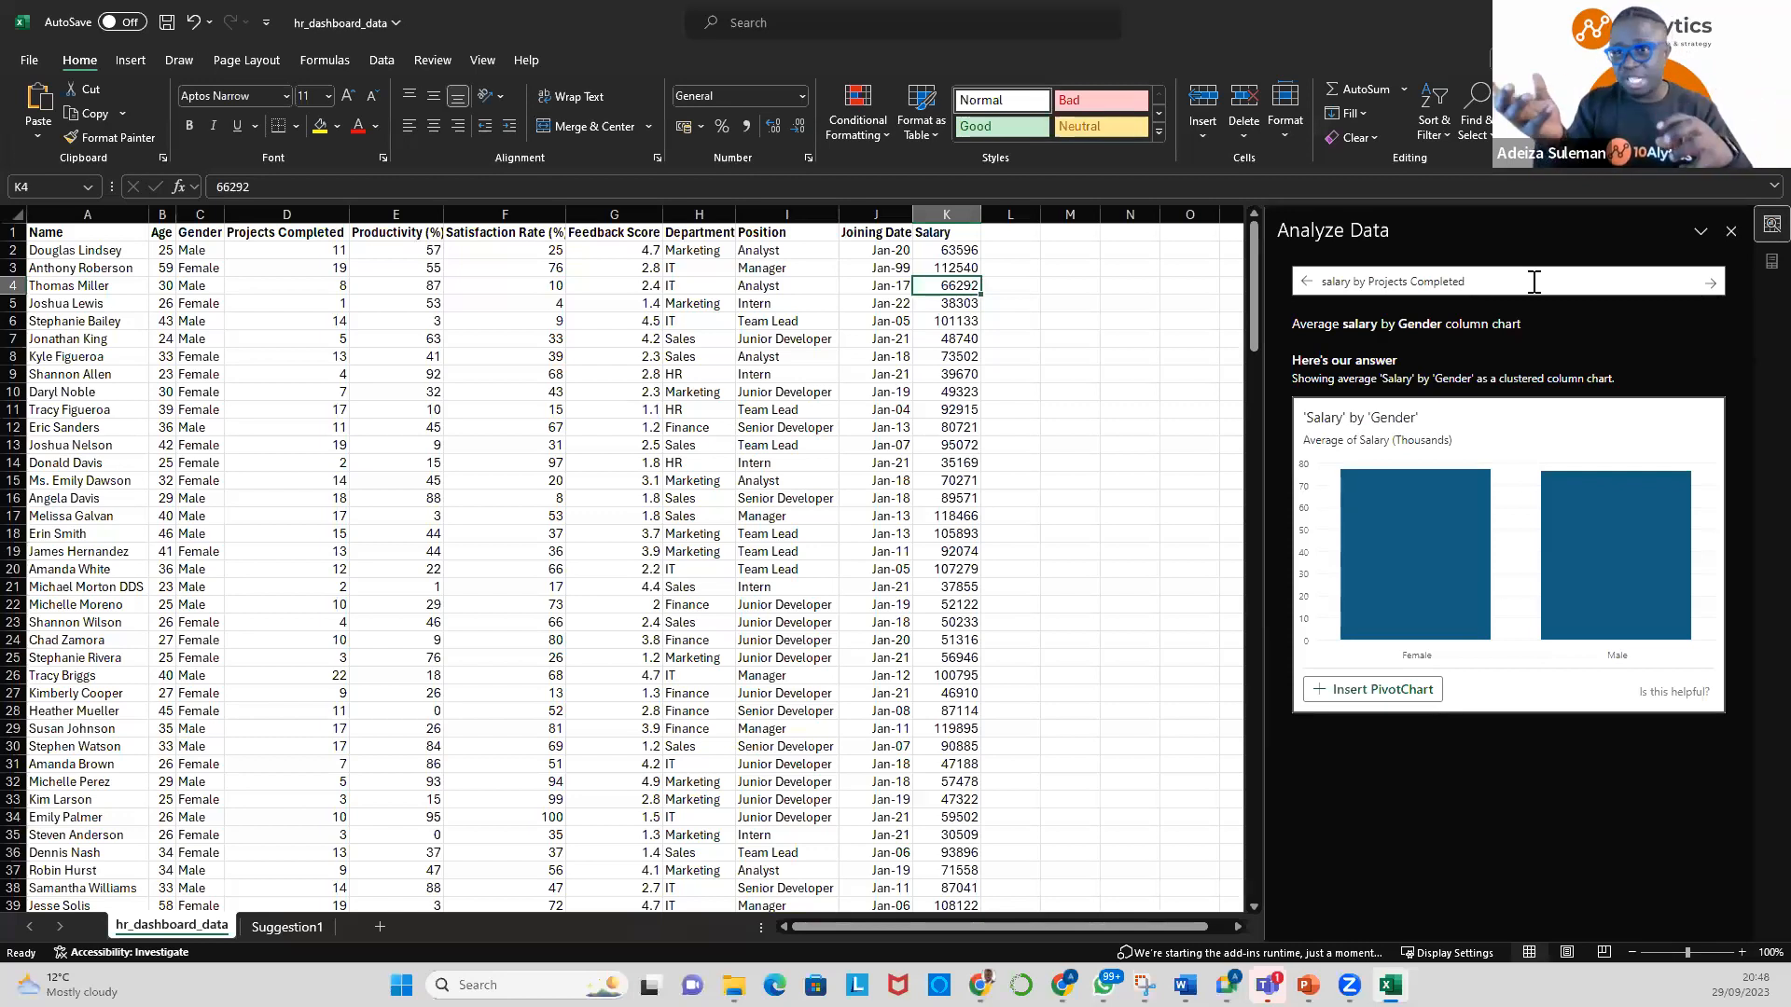
key(Return)
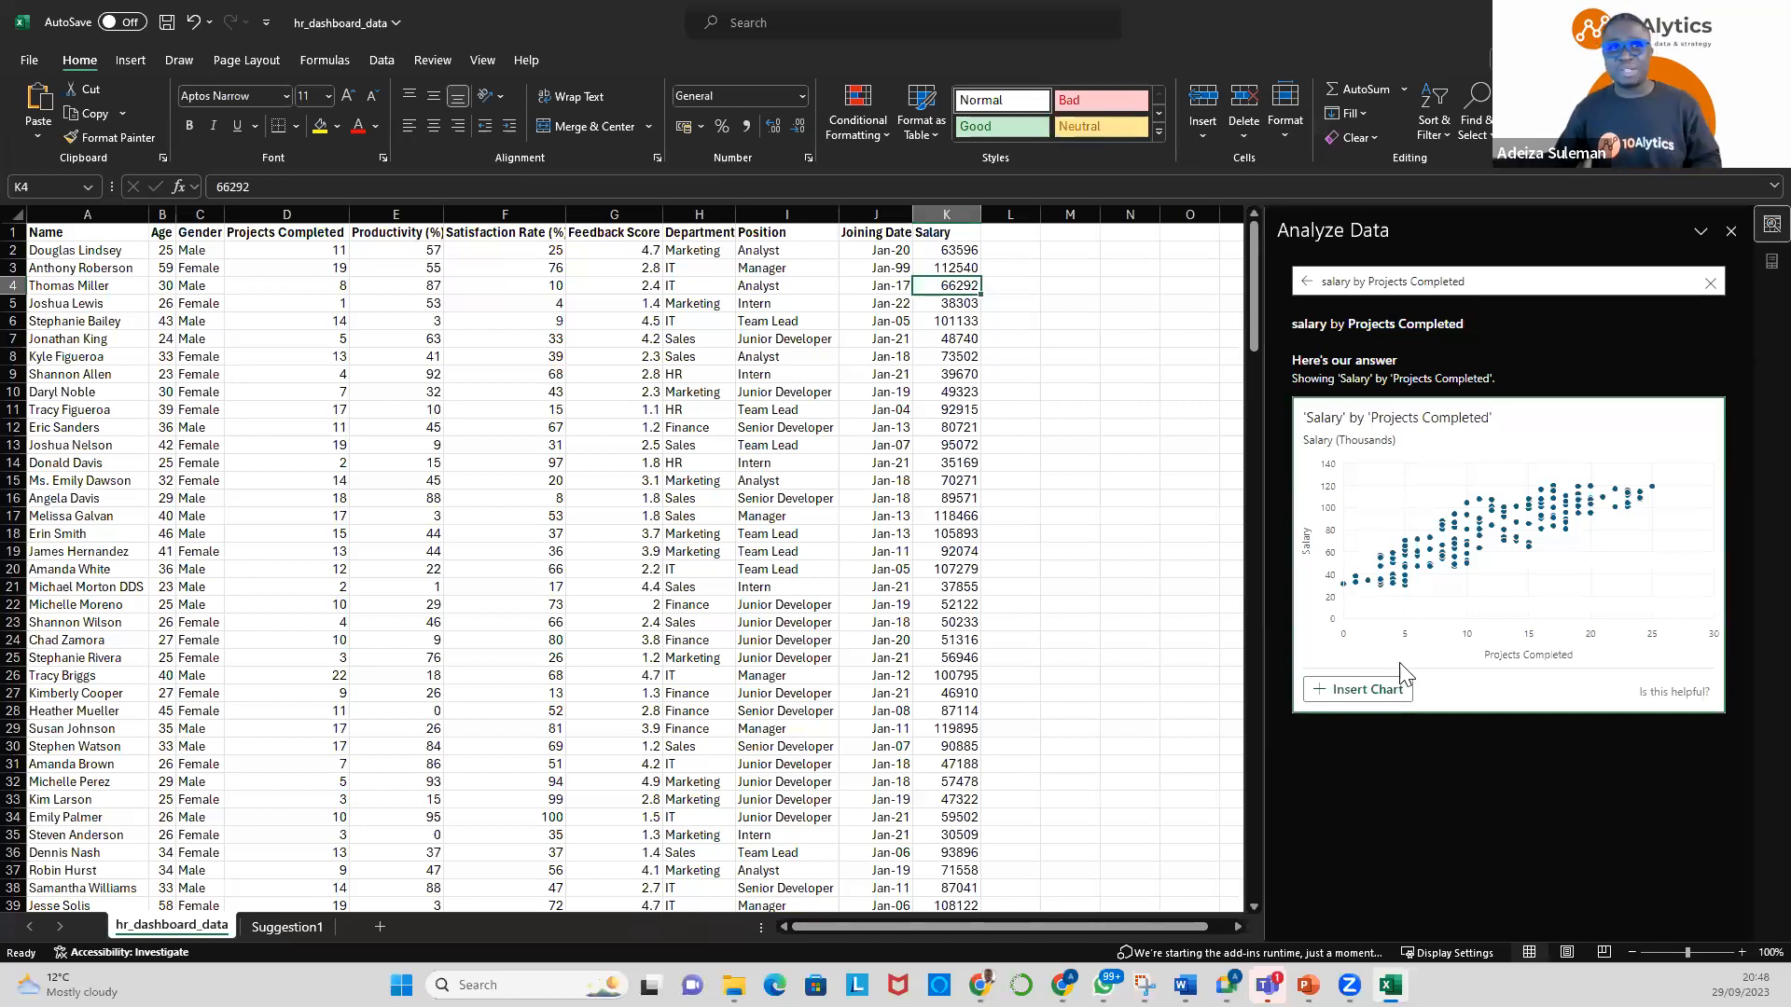
Insert the suggested 'Salary' by 'Projects Completed' scatter chart into the data sheet and enlarge it
click(1349, 692)
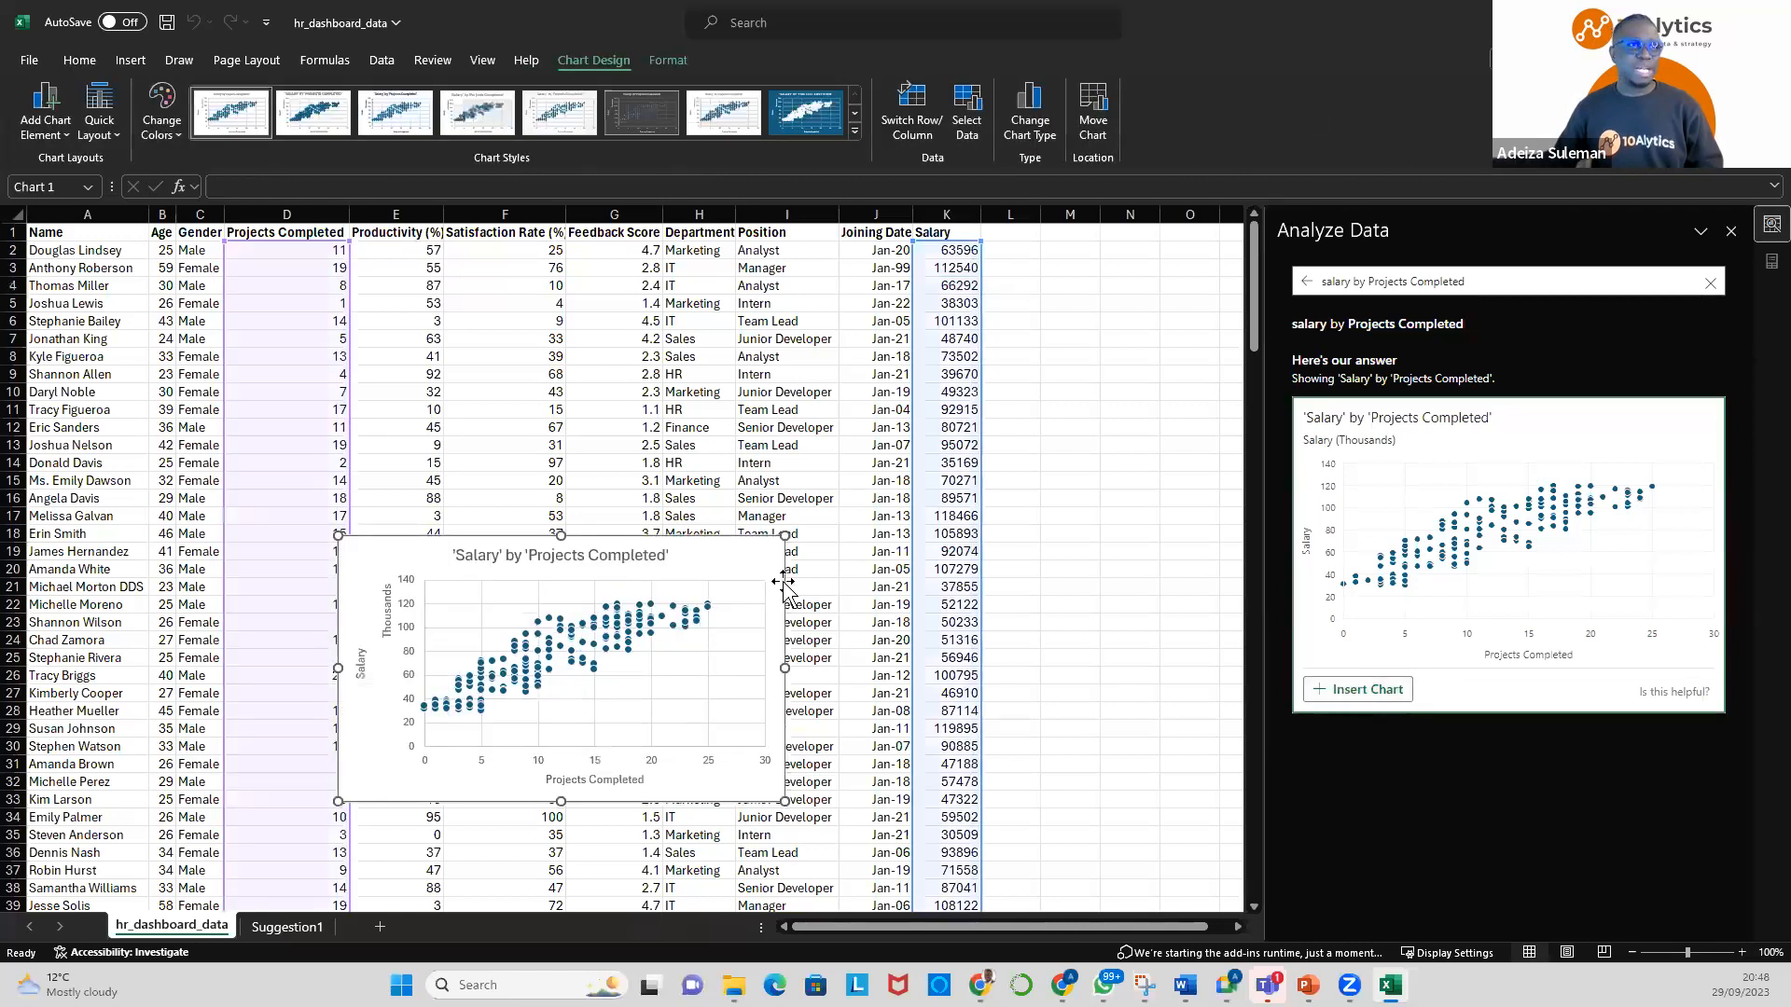
drag(786, 535, 915, 484)
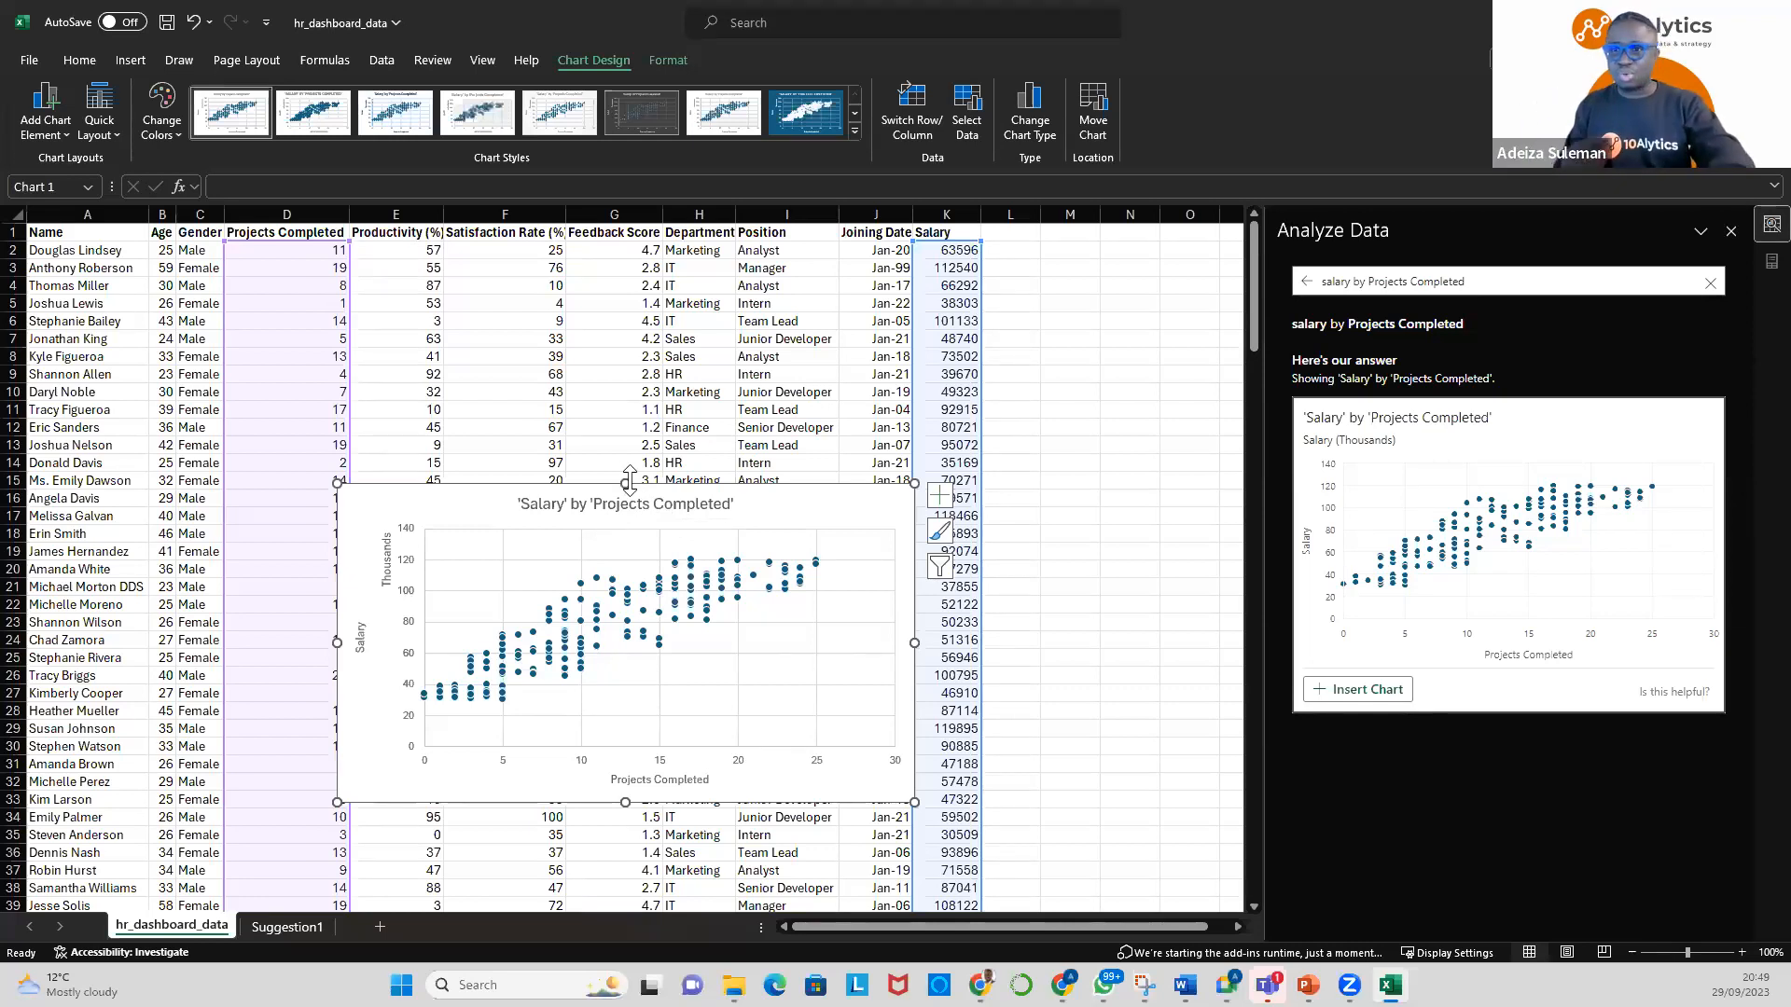
key(alt+shift+F10)
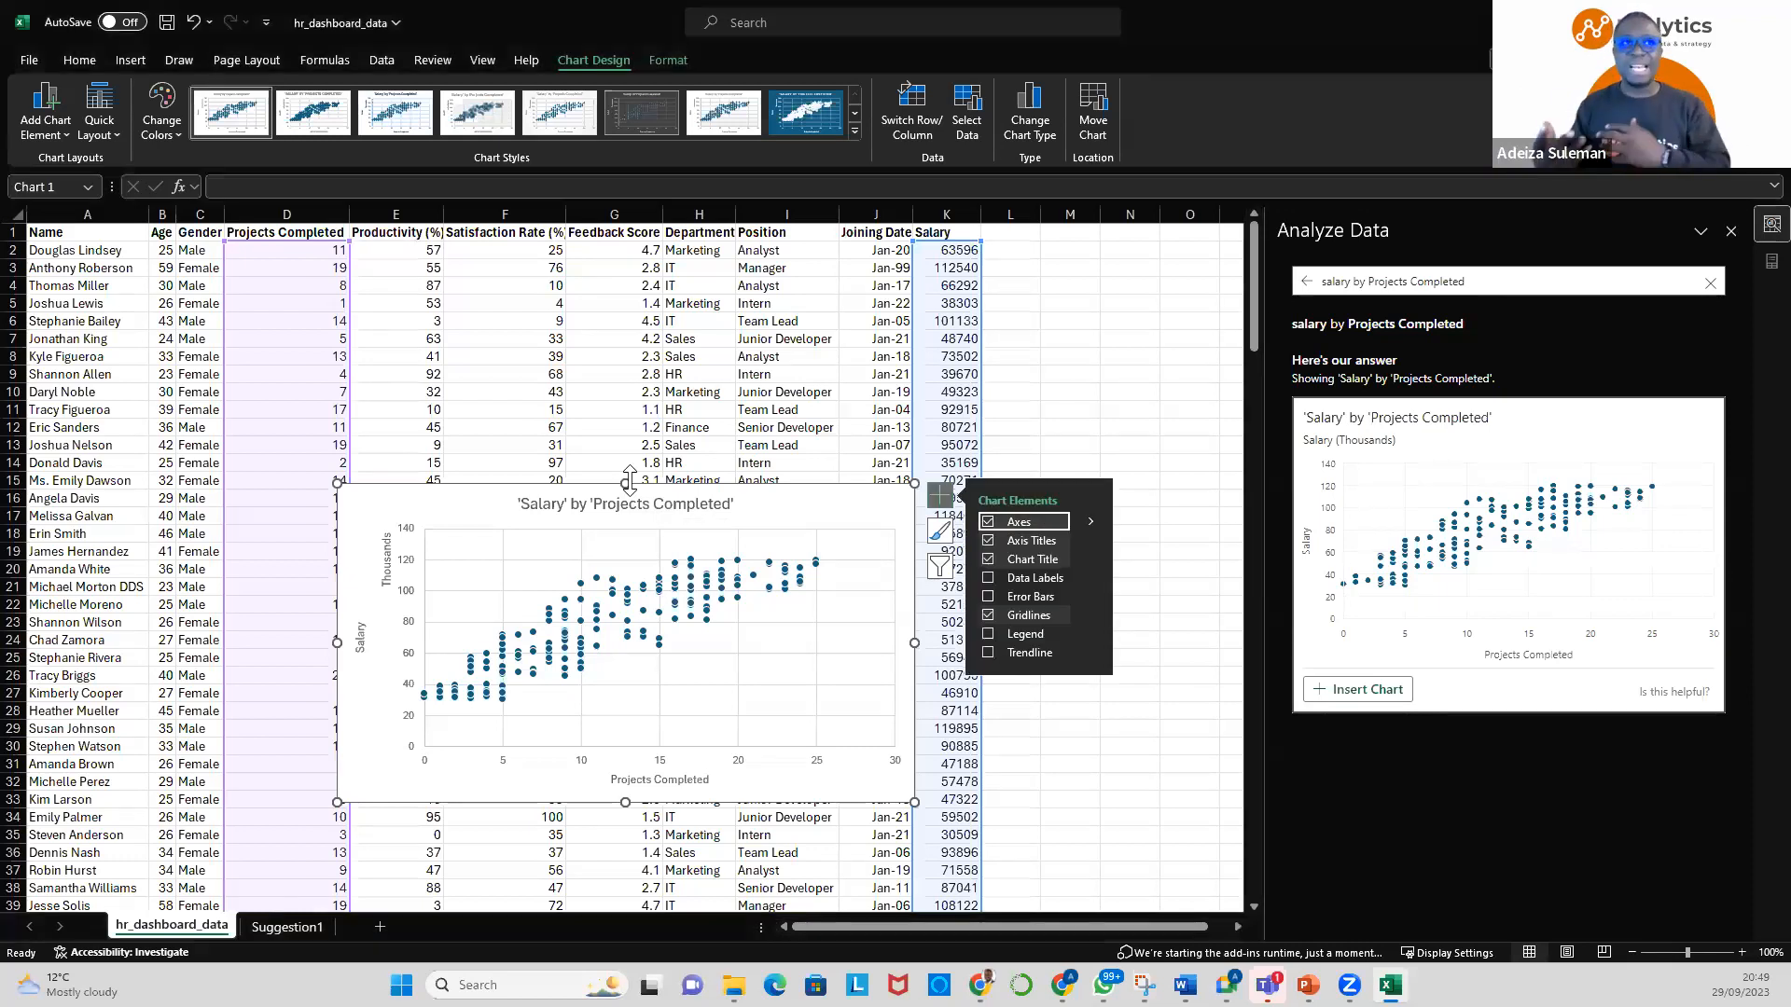
key(Escape)
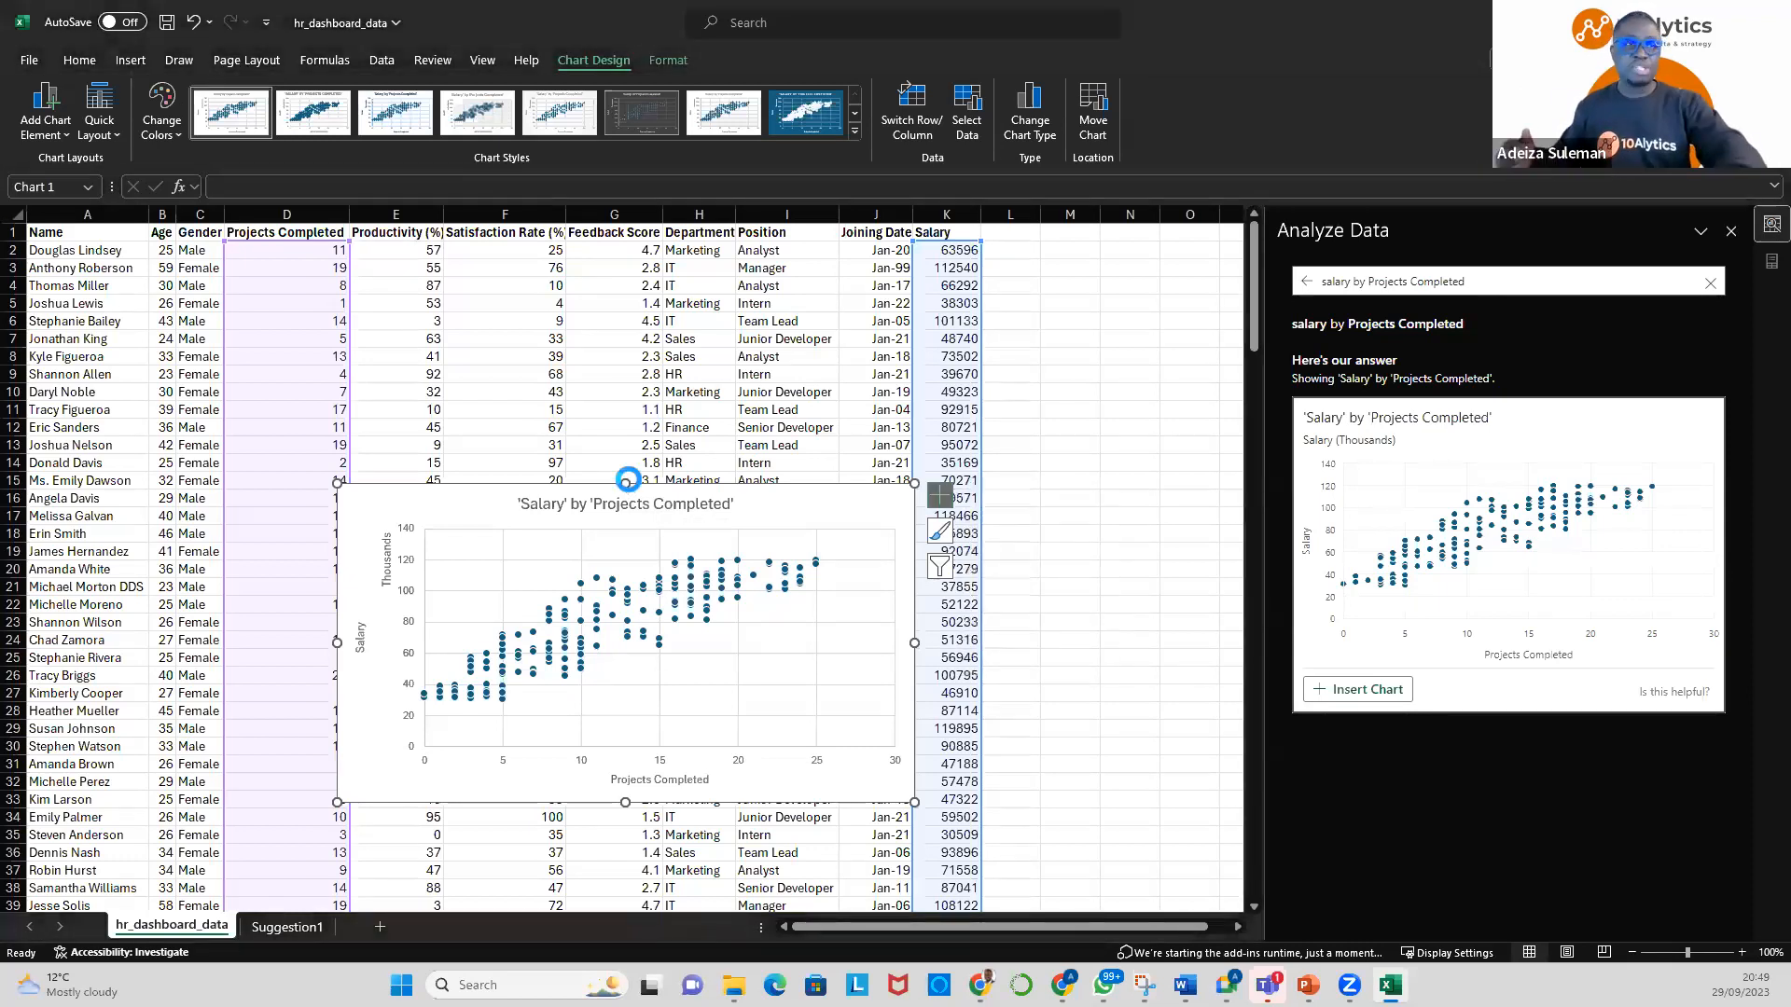
key(Escape)
Move the scatter chart off the data sheet onto a new blank sheet placed after Suggestion1
key(Delete)
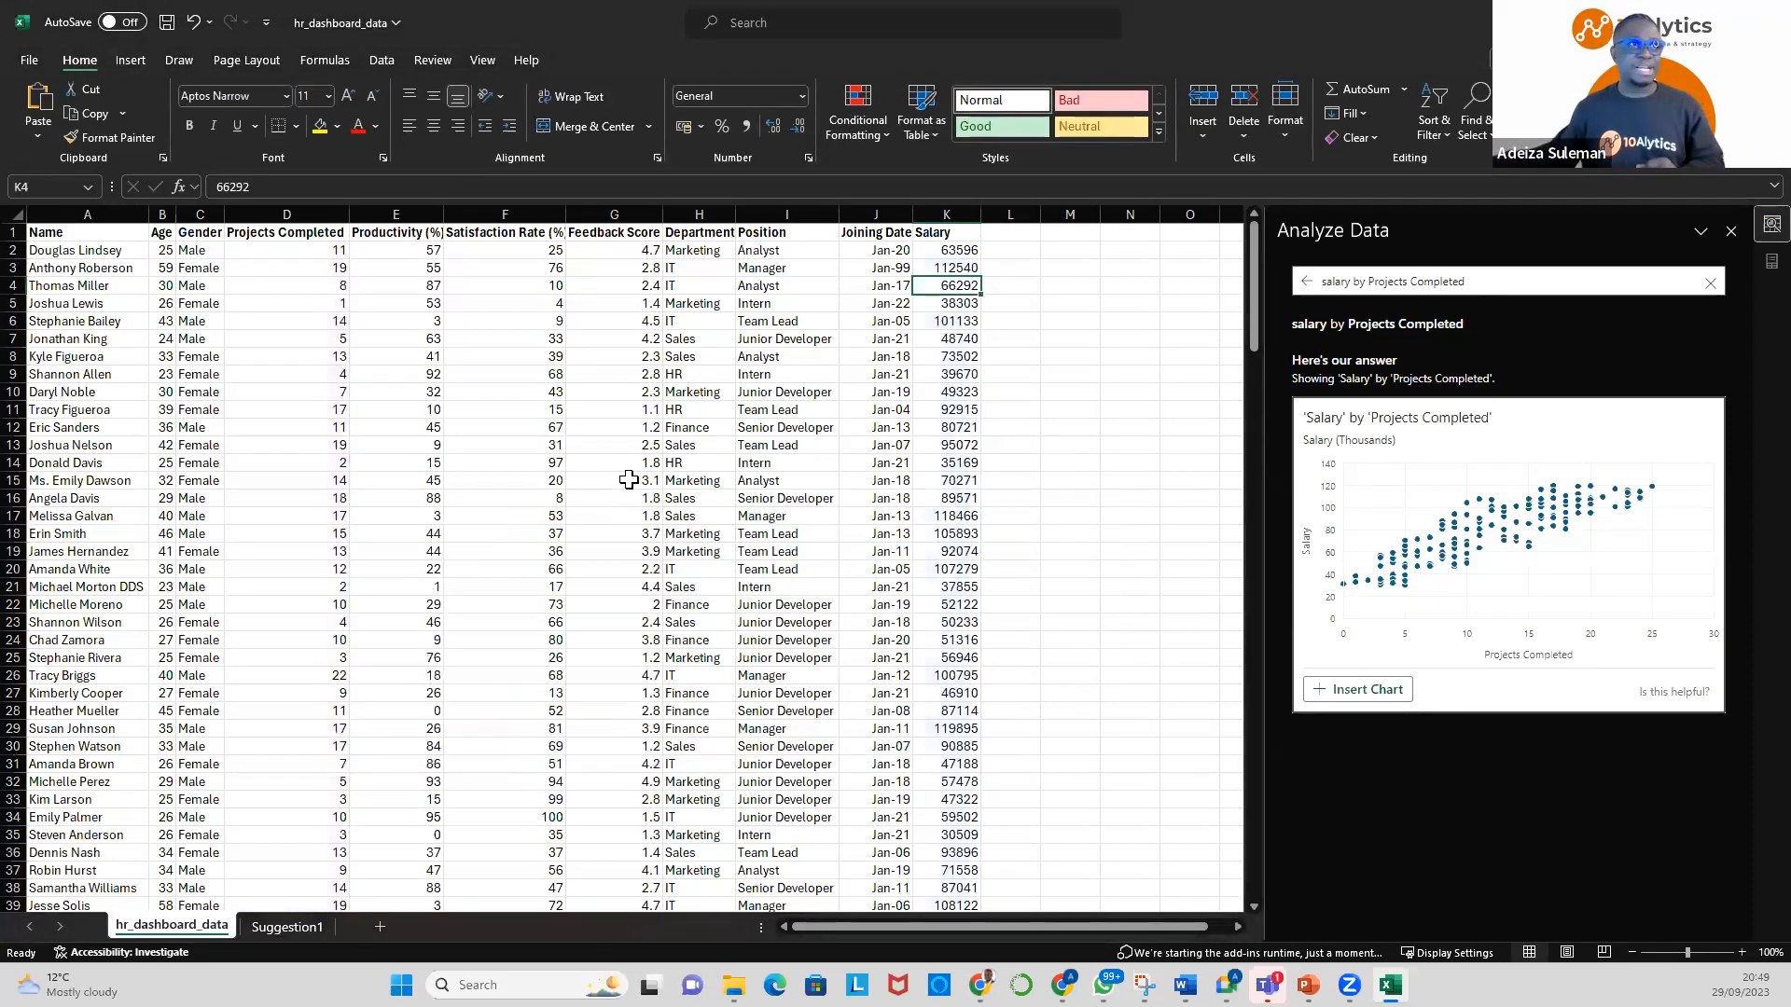
click(378, 929)
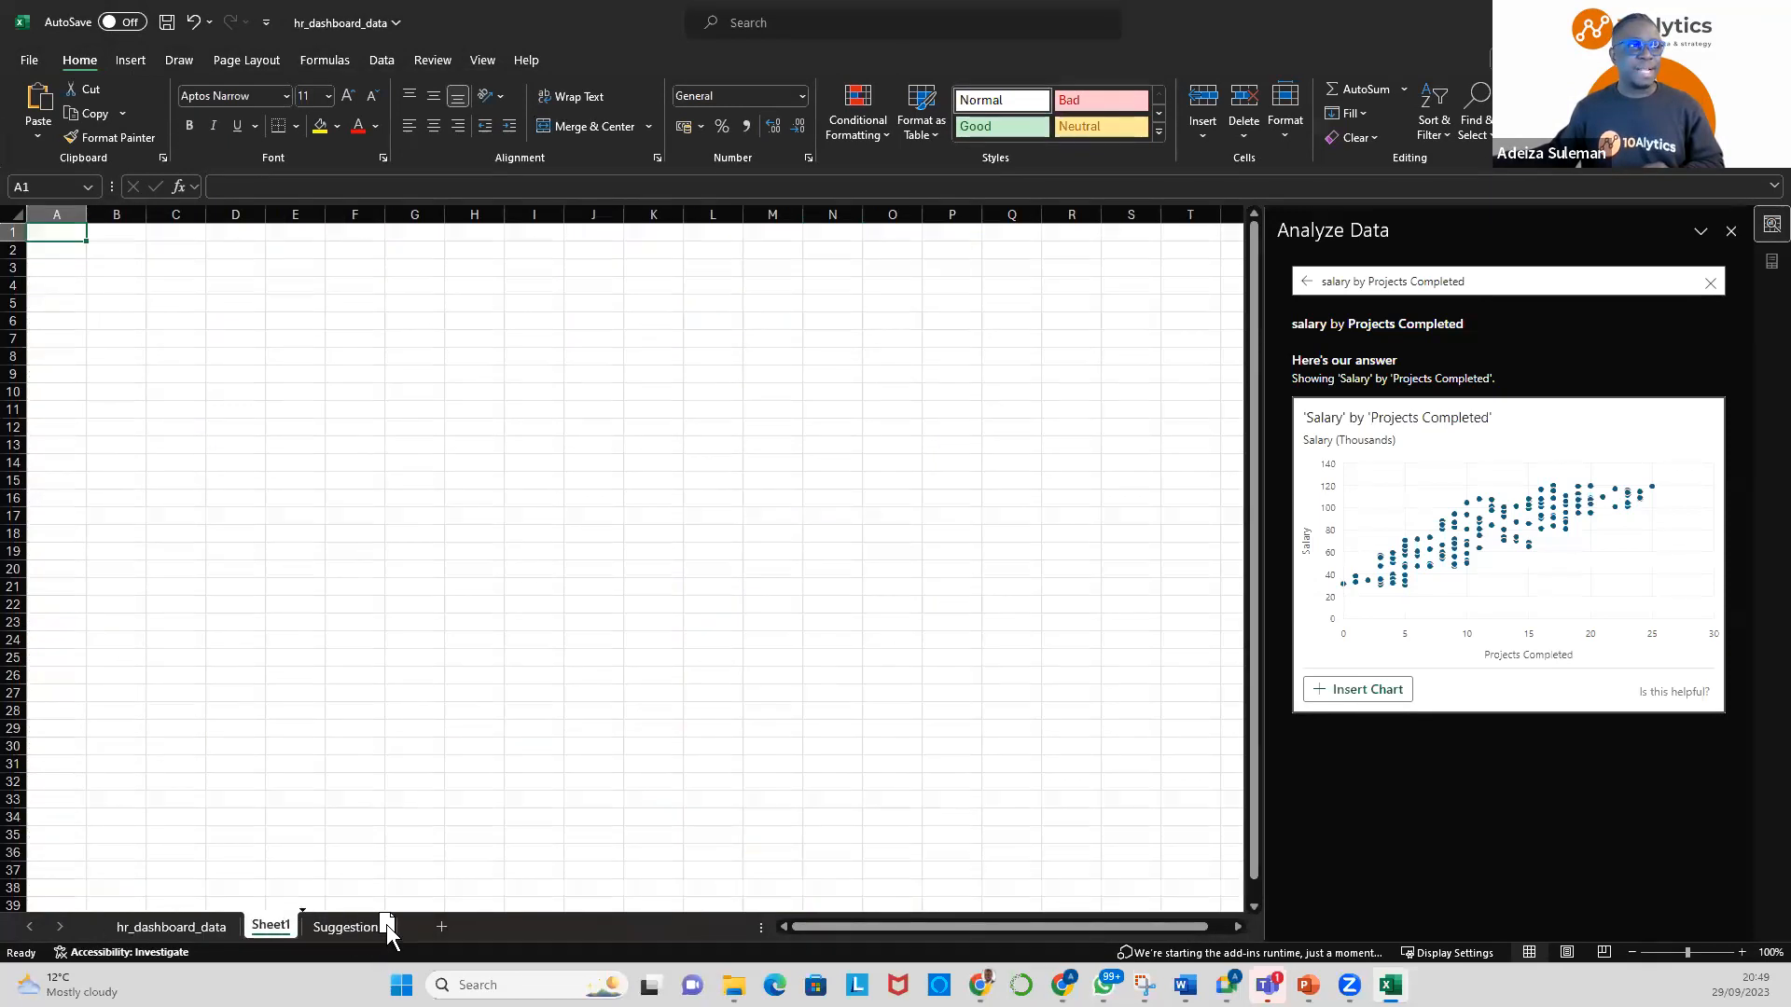
drag(268, 923, 401, 916)
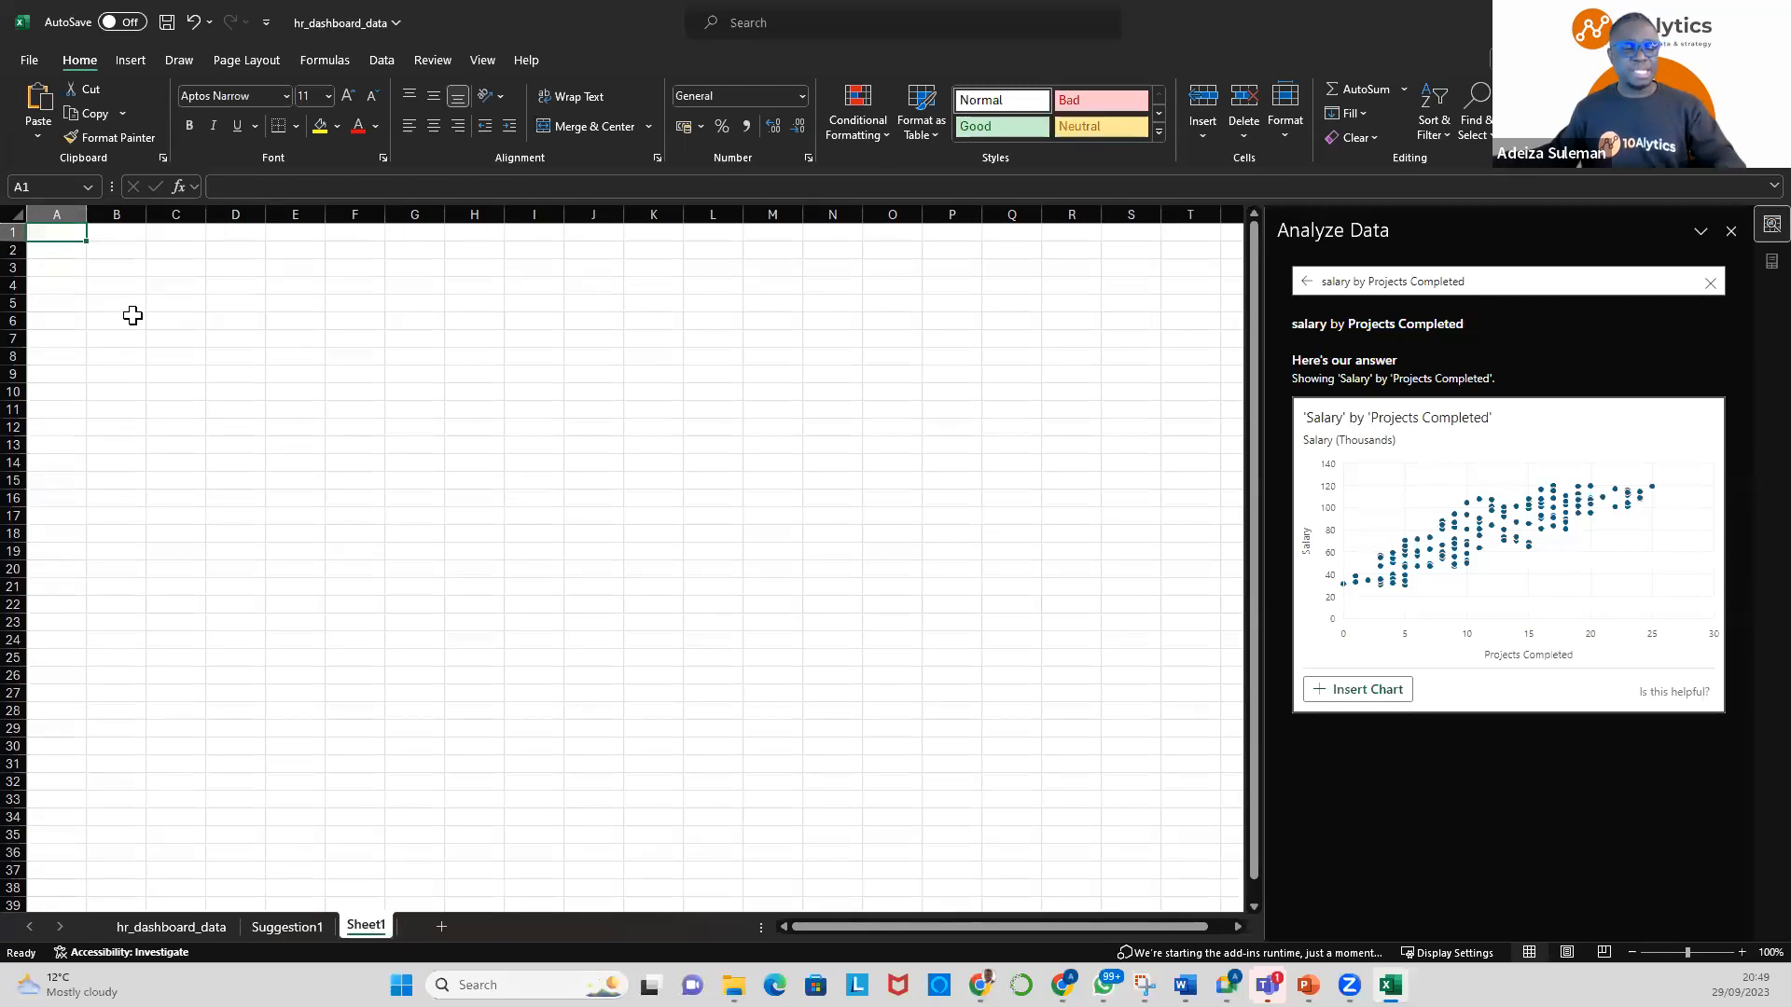
key(ctrl+v)
Reposition the scatter chart and enlarge it to span roughly rows 5 to 27 and columns B to M
drag(120, 240, 217, 367)
drag(698, 348, 802, 295)
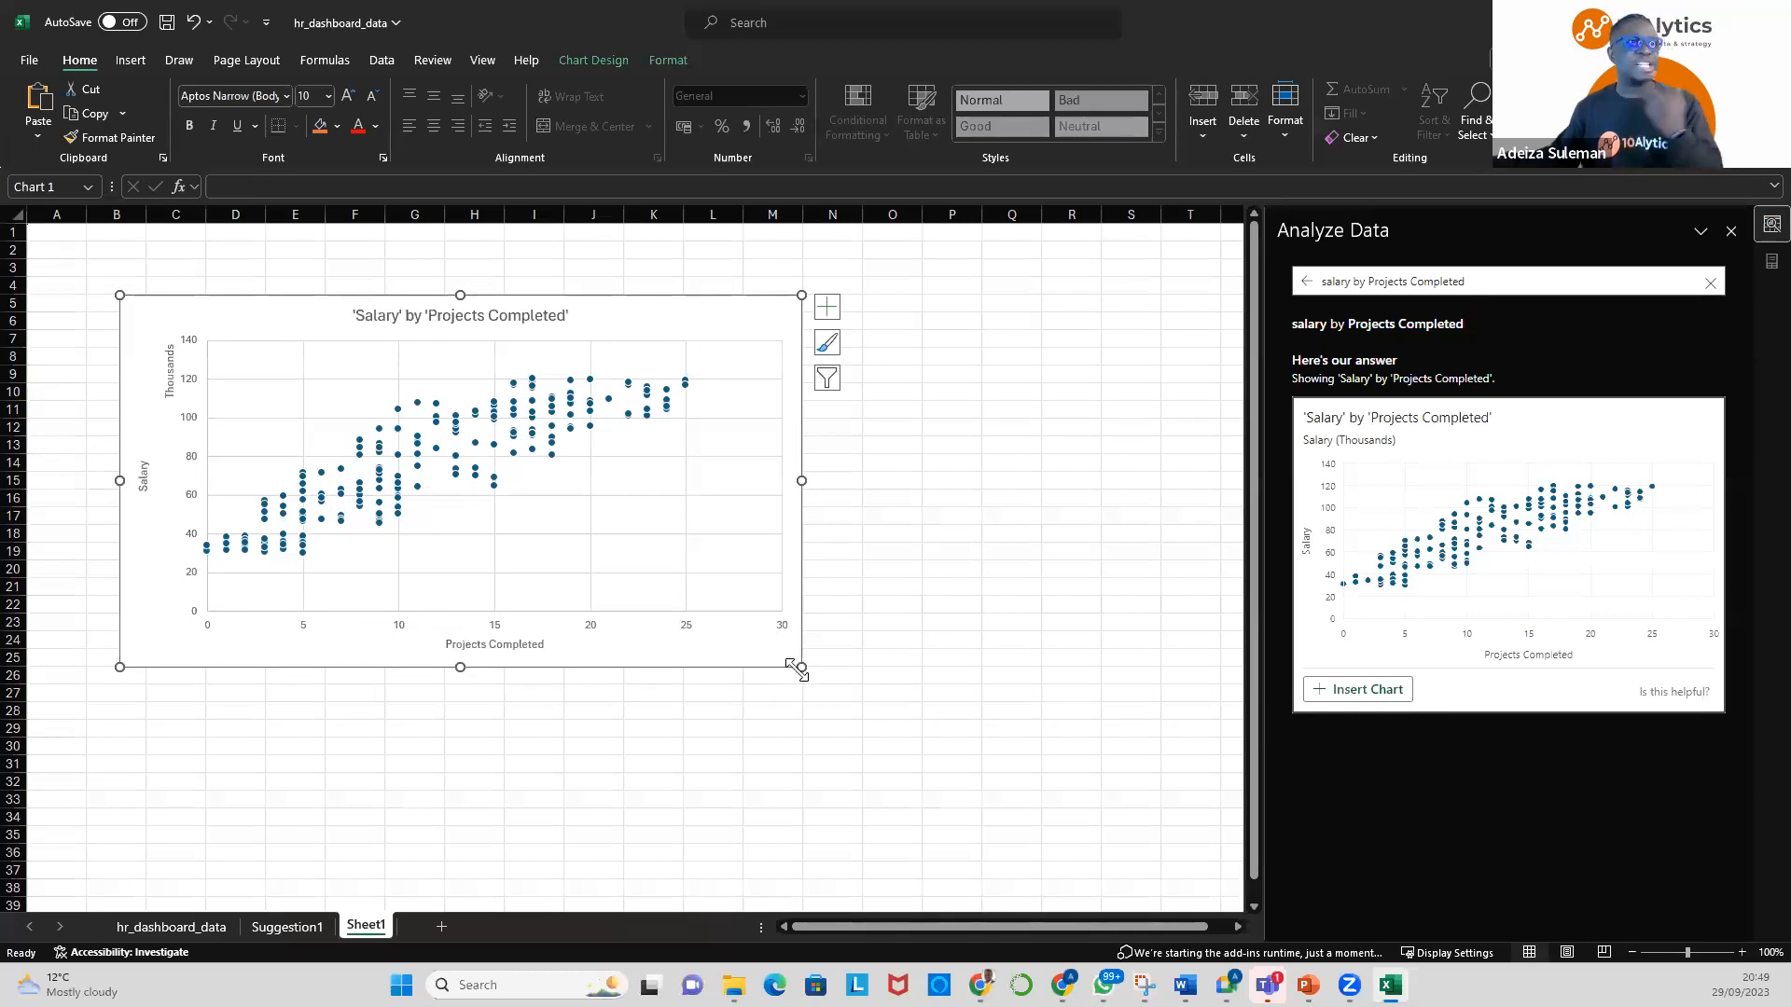
drag(802, 667, 813, 702)
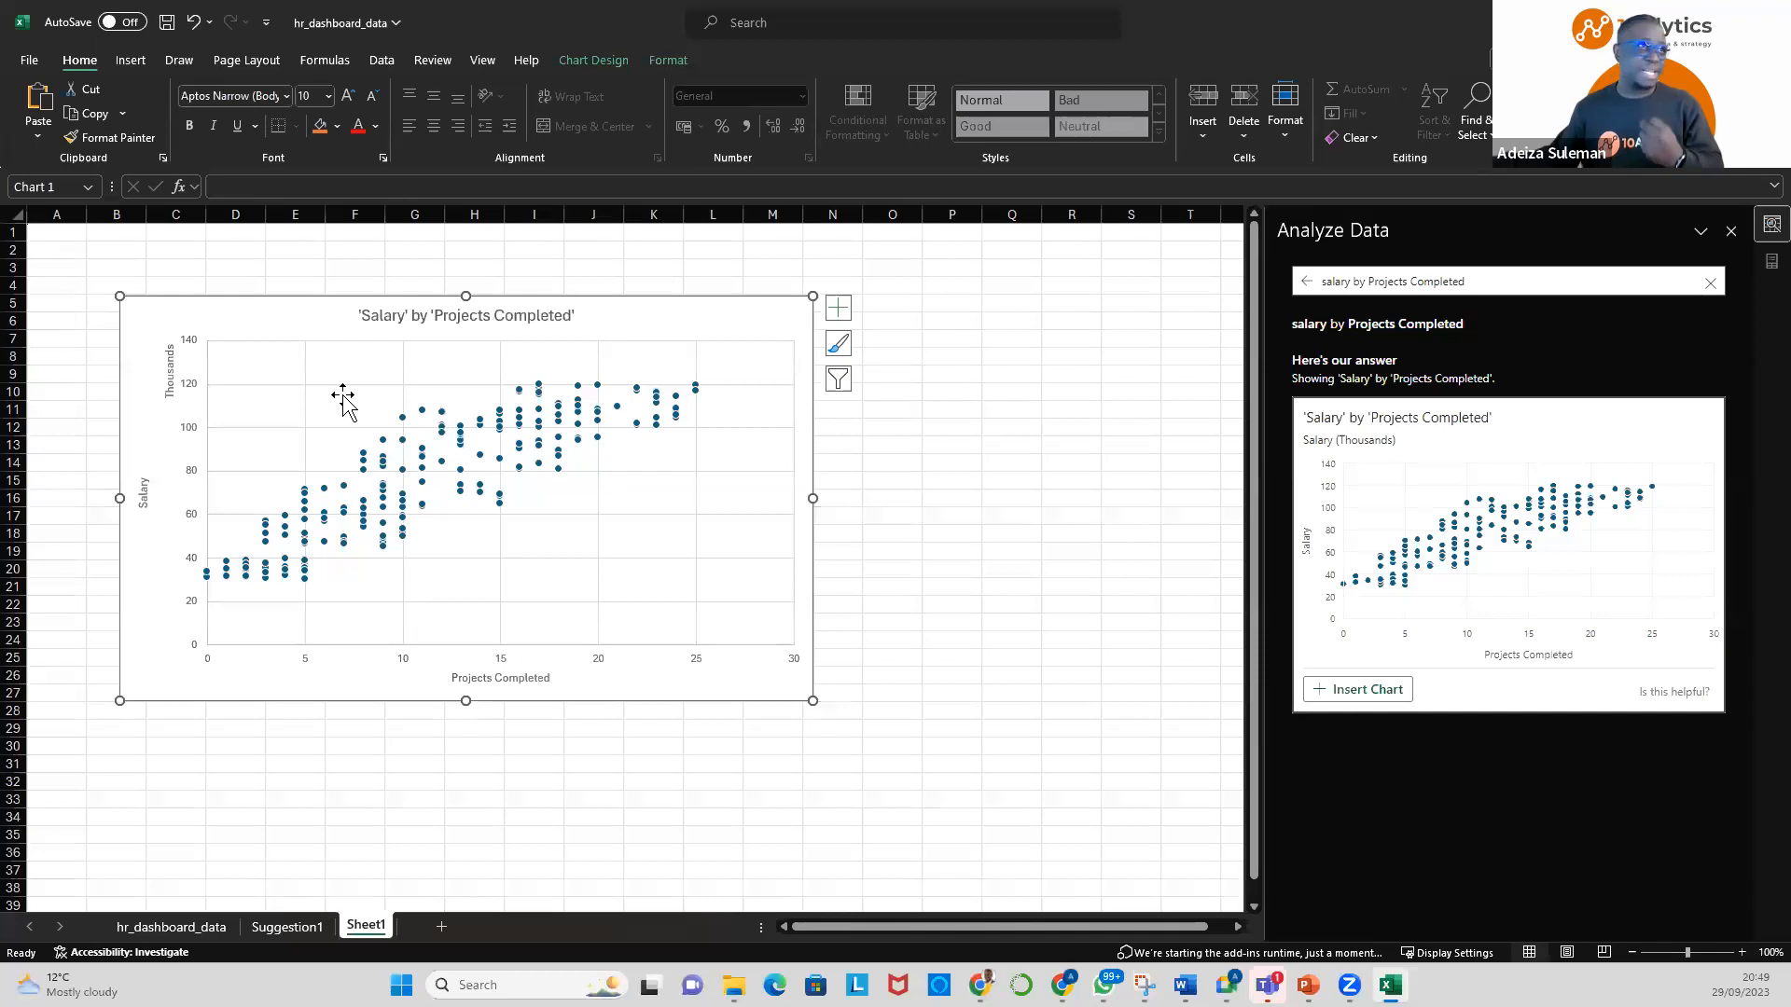
click(146, 507)
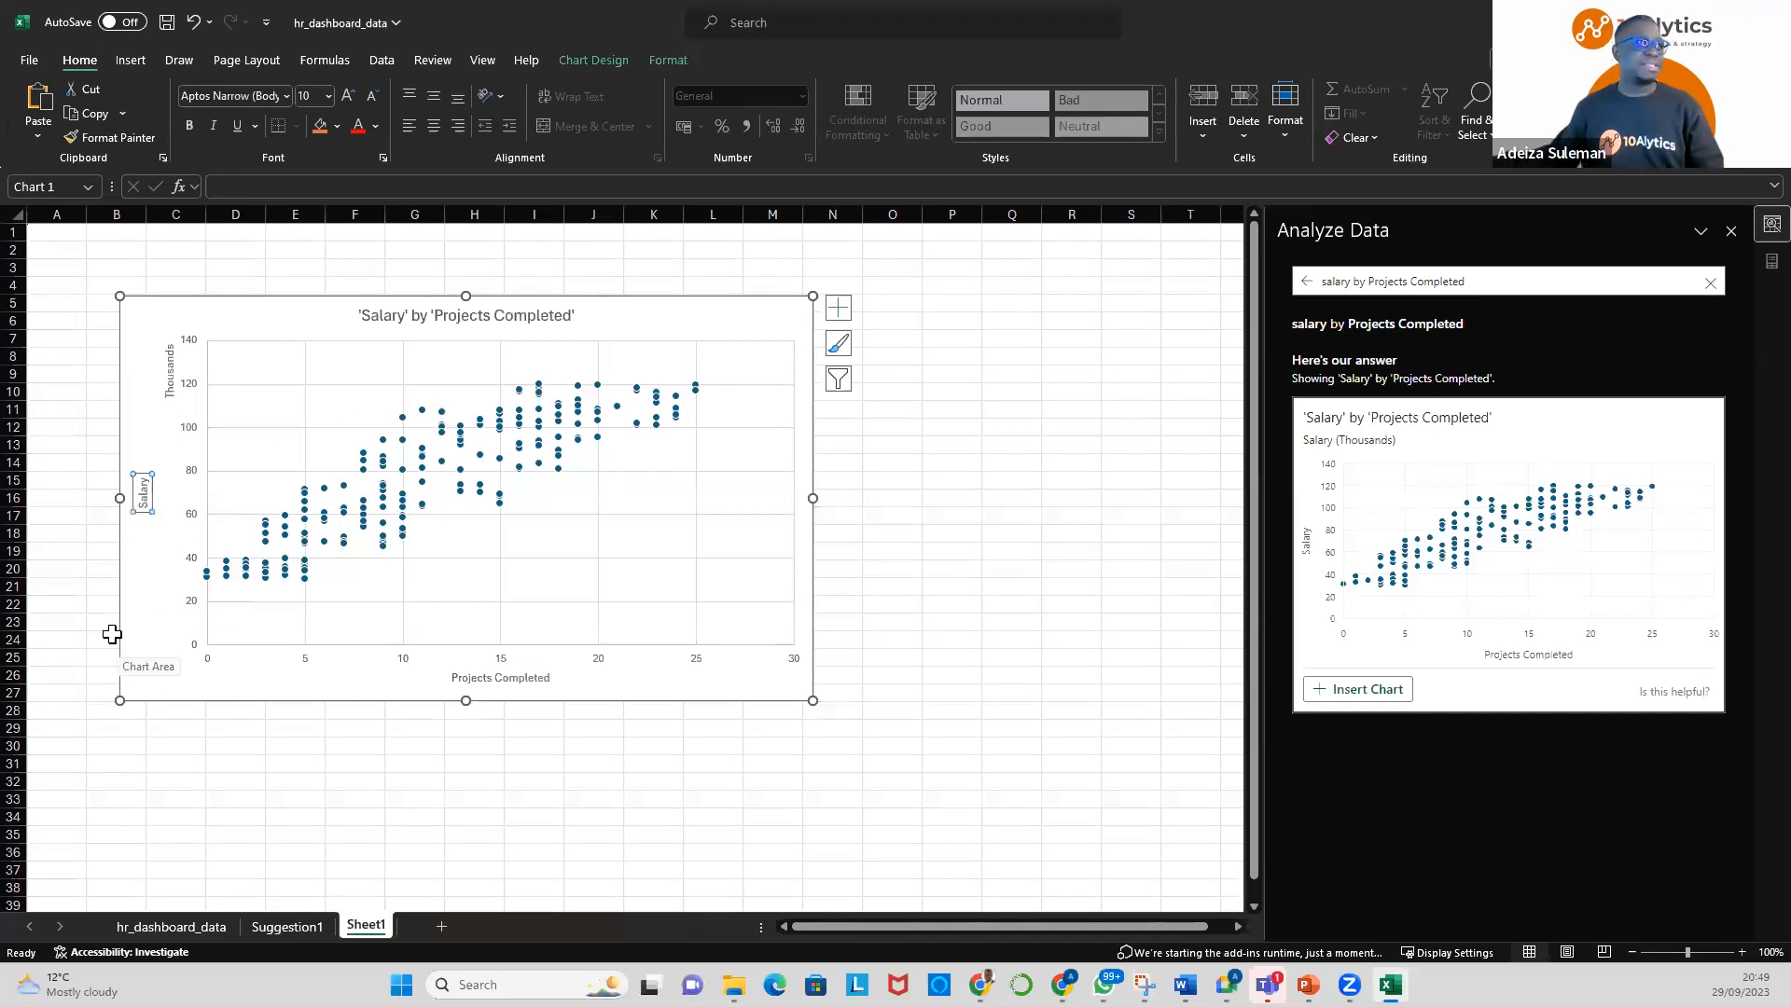
click(110, 639)
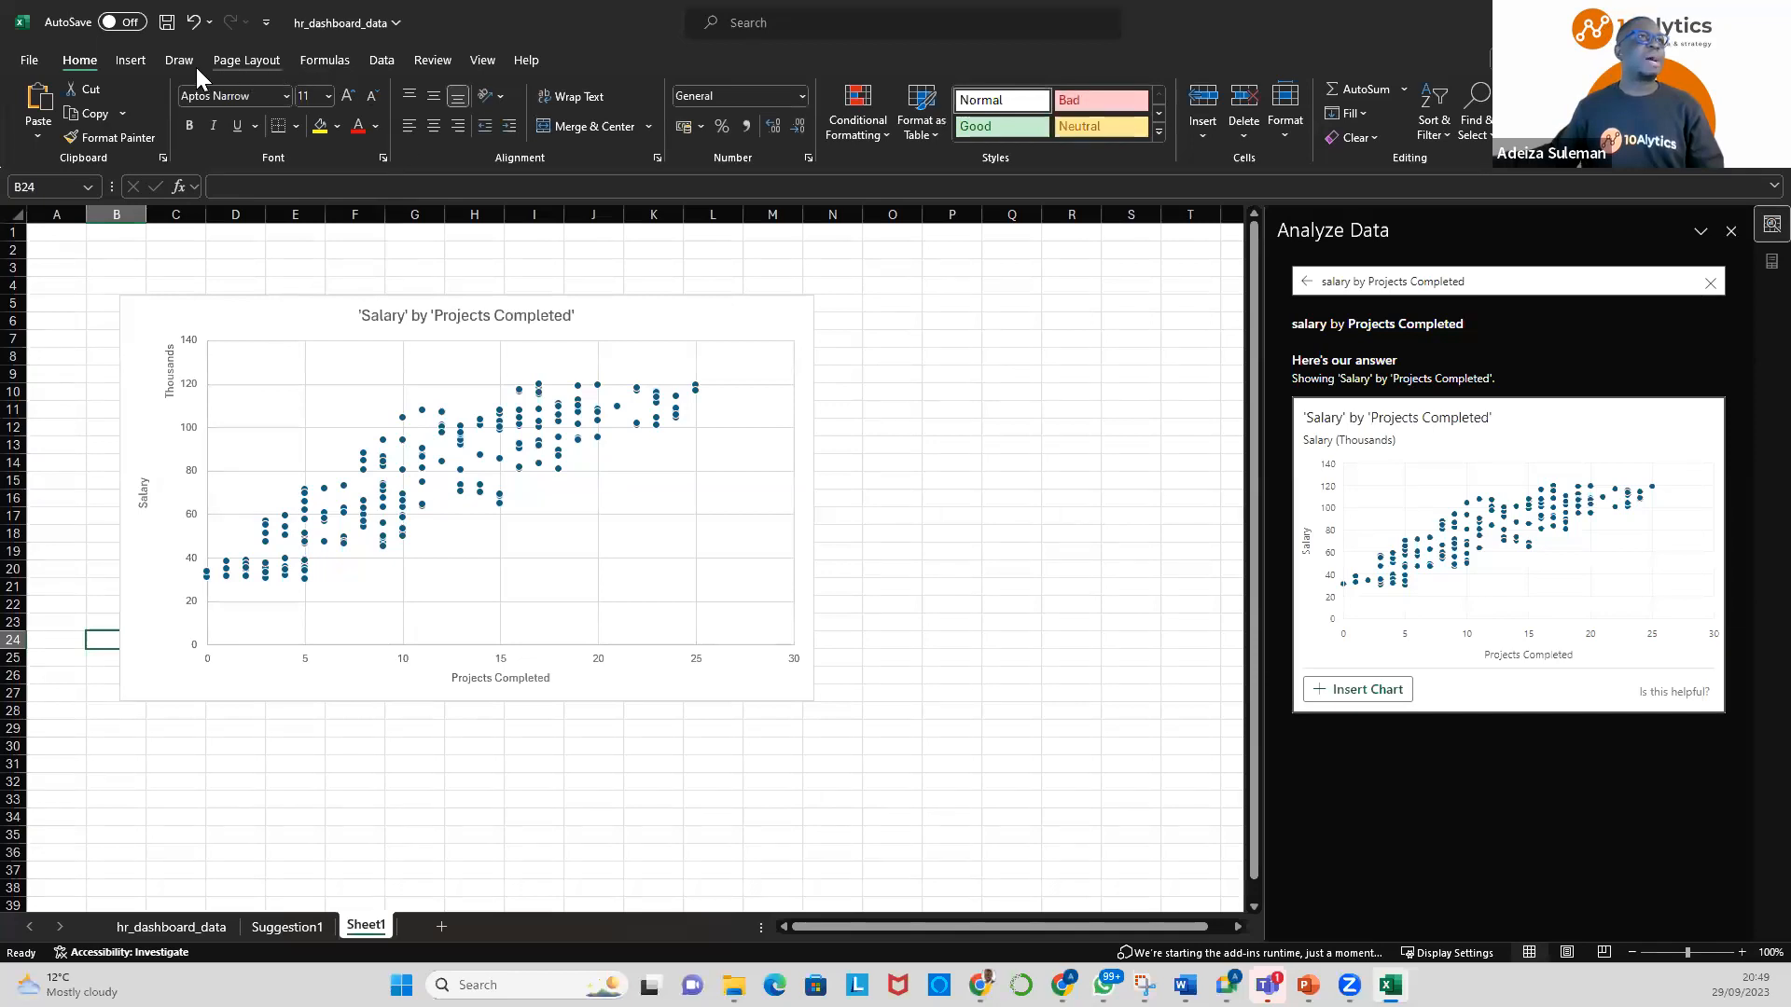
Draw red ink arrows along the chart's Salary and Projects Completed axes, point to the Salary title and underline the Projects Completed title
click(169, 67)
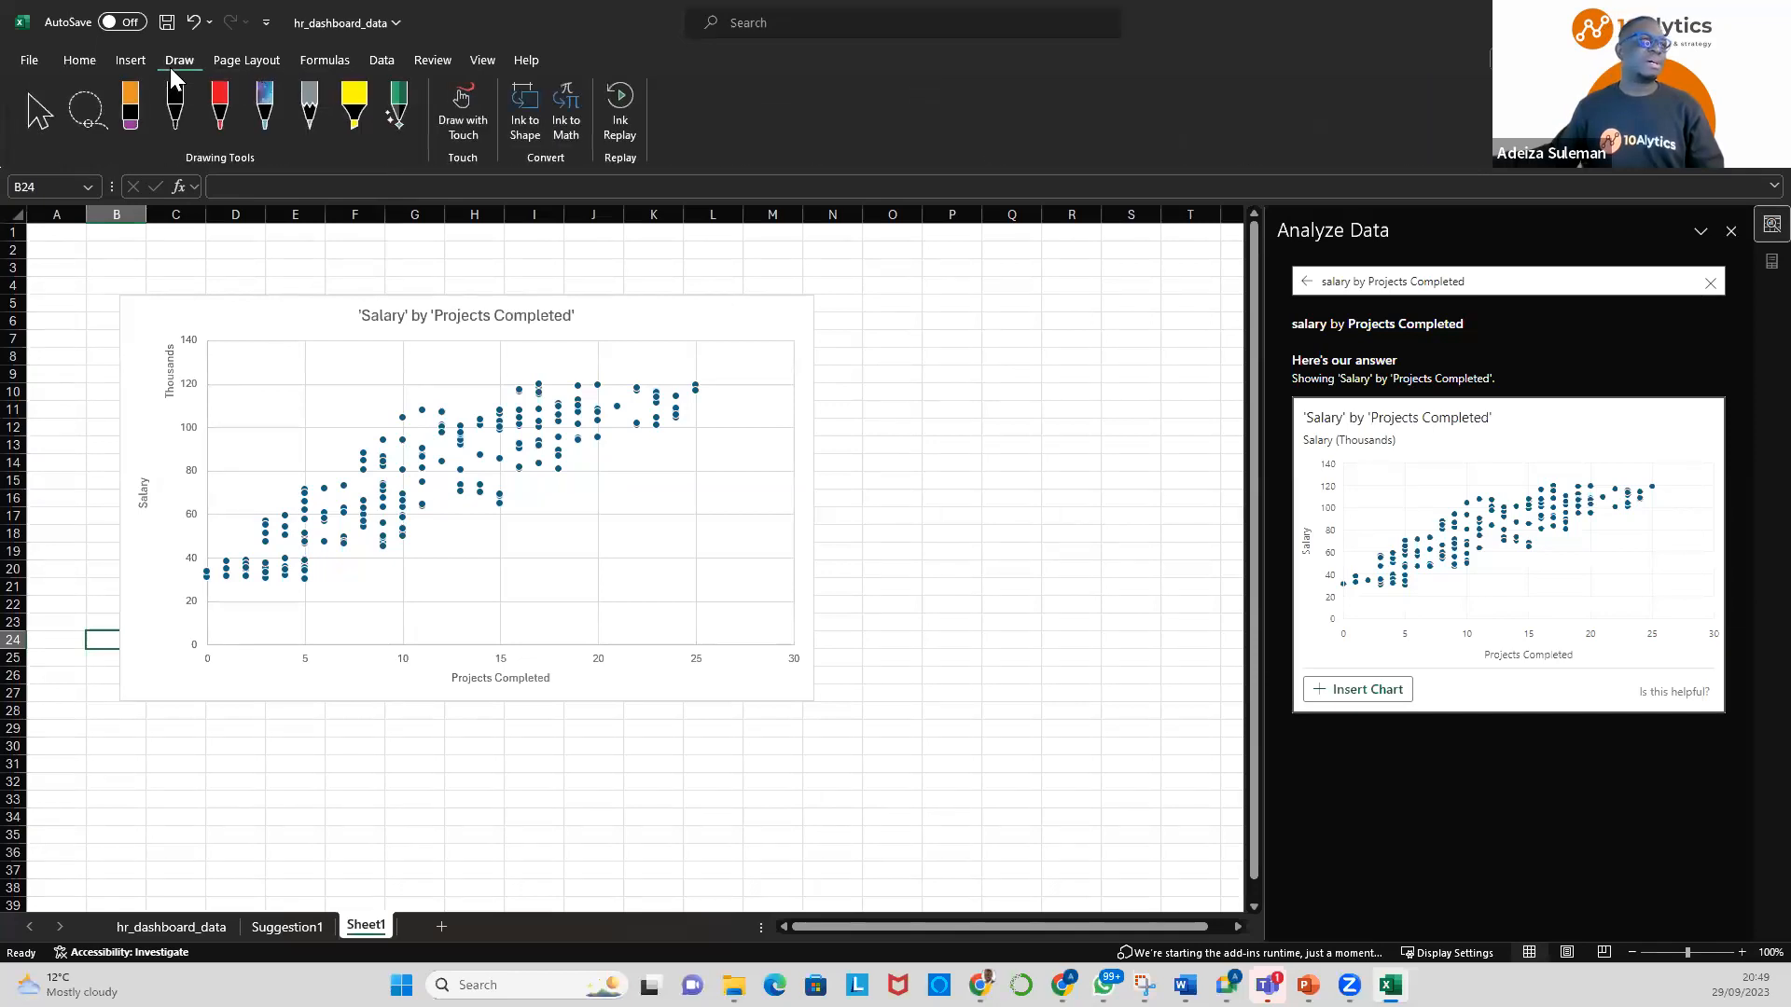
click(222, 118)
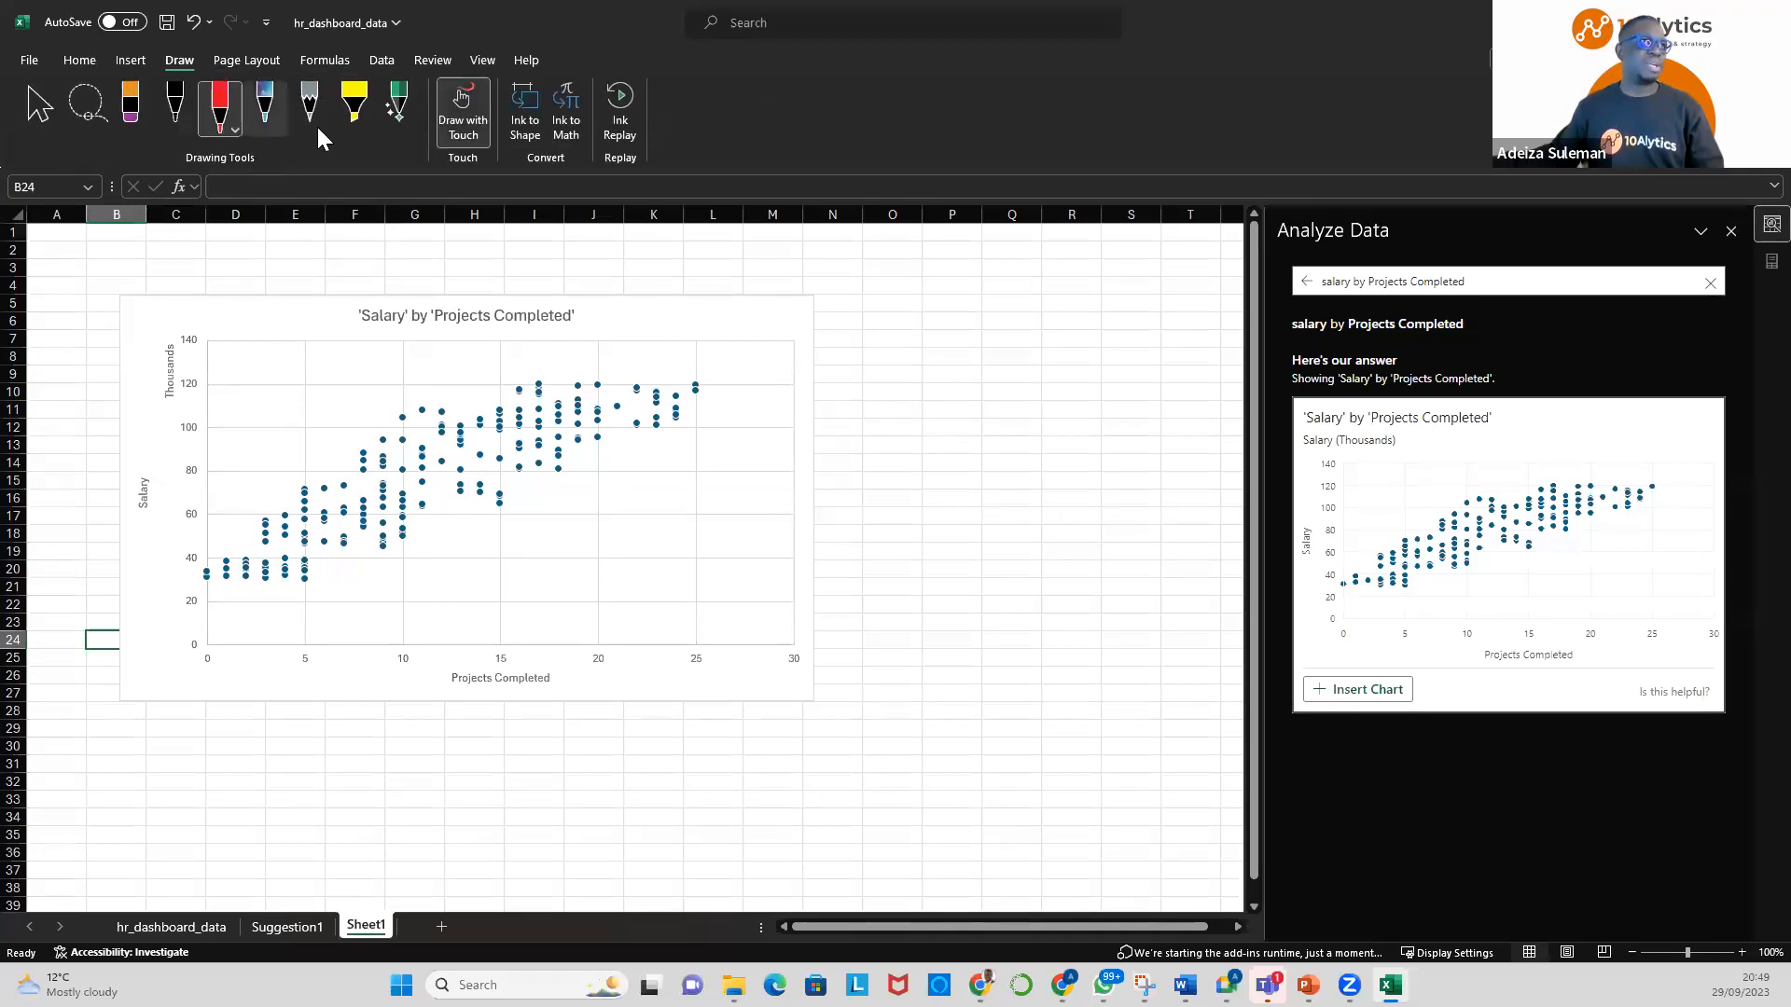
click(236, 130)
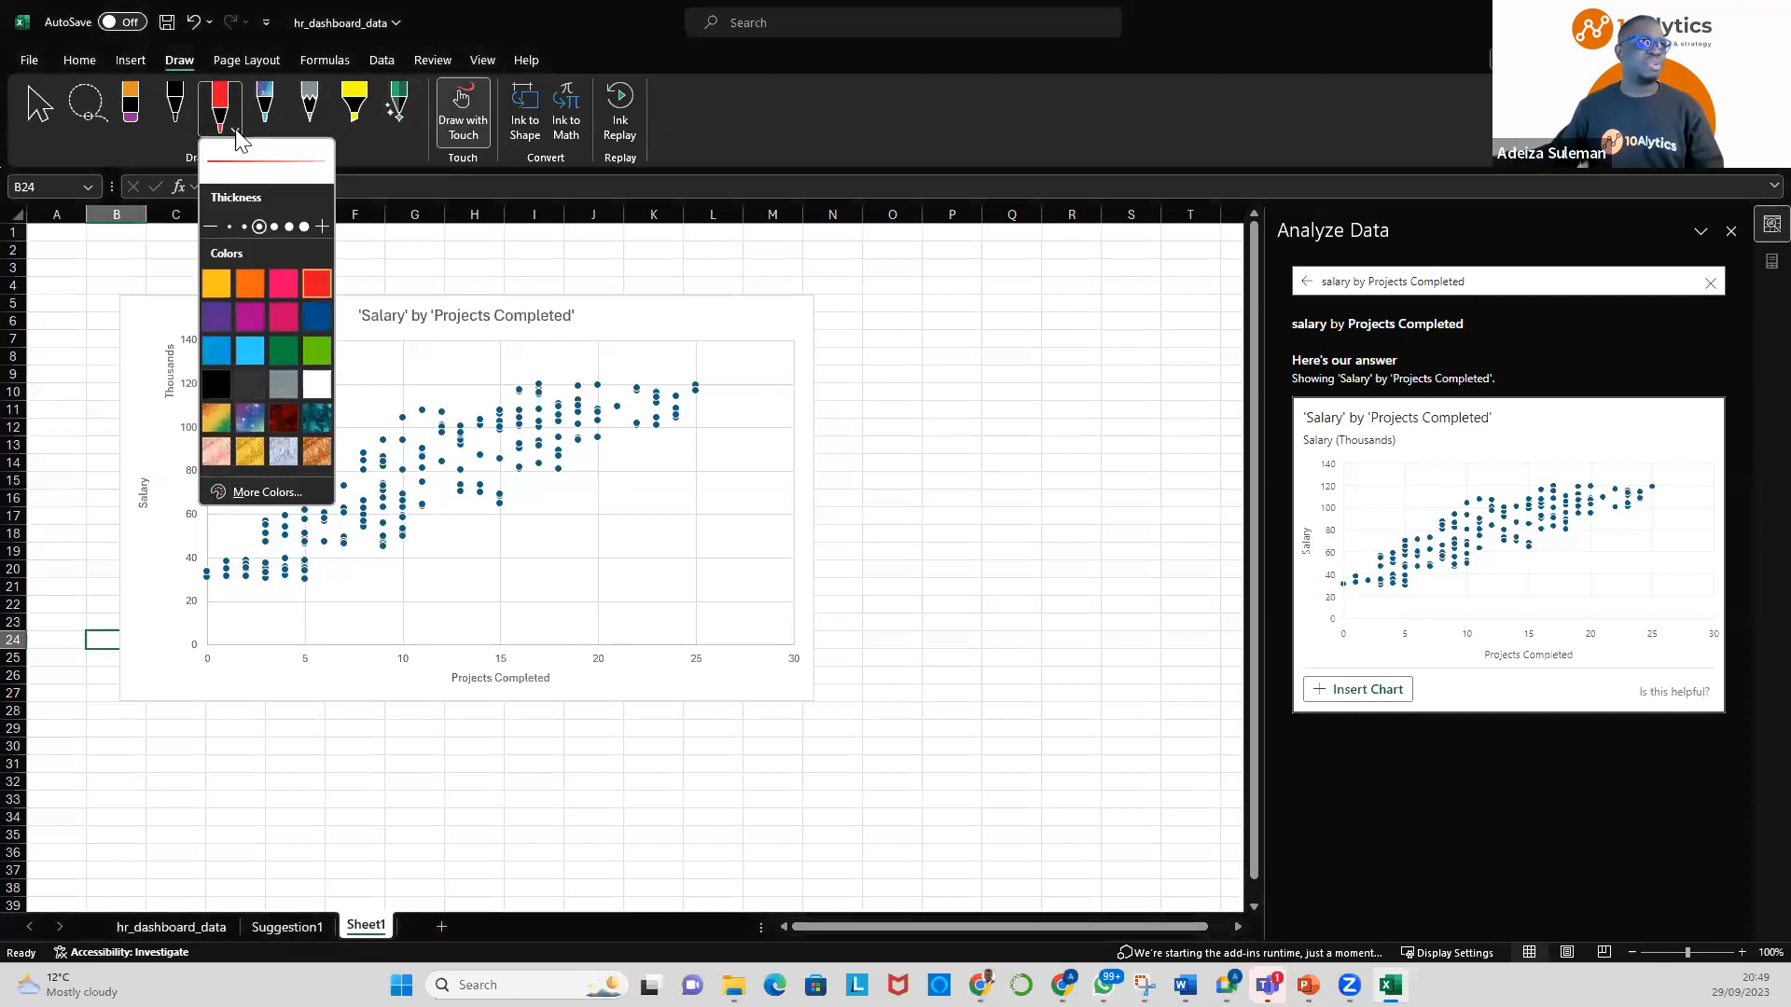
click(236, 132)
mouse_move(97, 678)
mouse_down()
mouse_move(92, 274)
mouse_move(120, 317)
mouse_up()
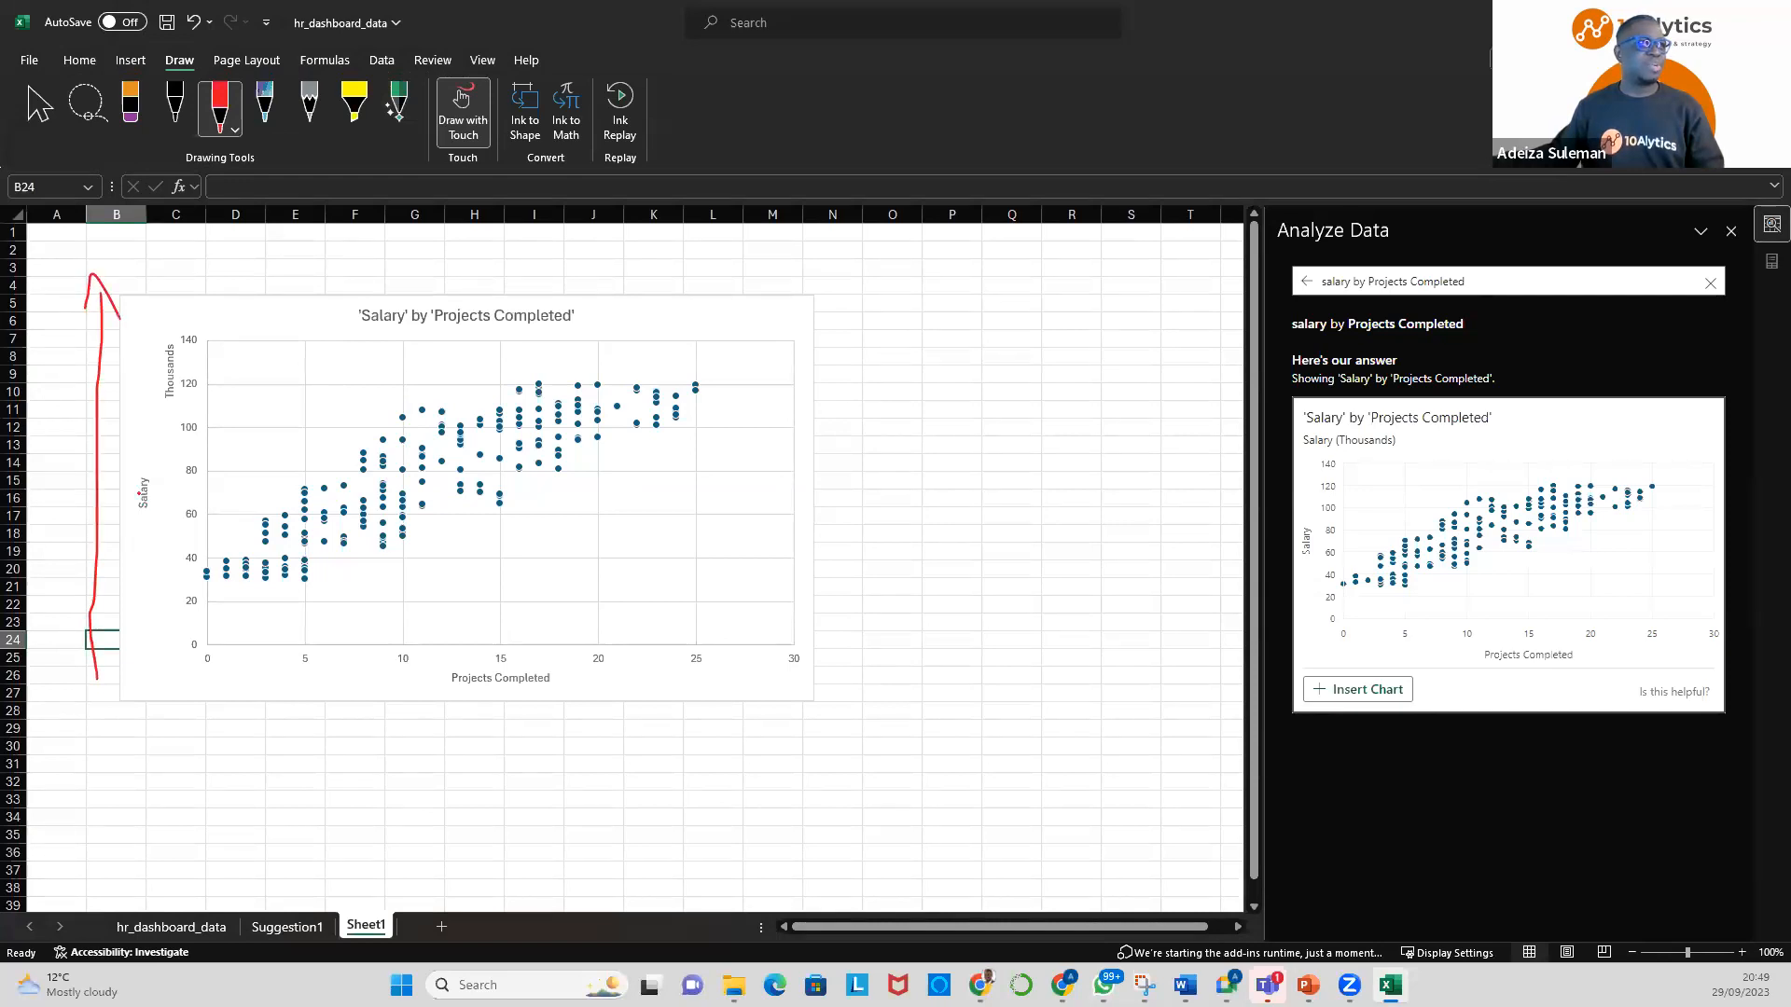
mouse_move(109, 497)
mouse_down()
mouse_move(138, 500)
mouse_move(128, 512)
mouse_up()
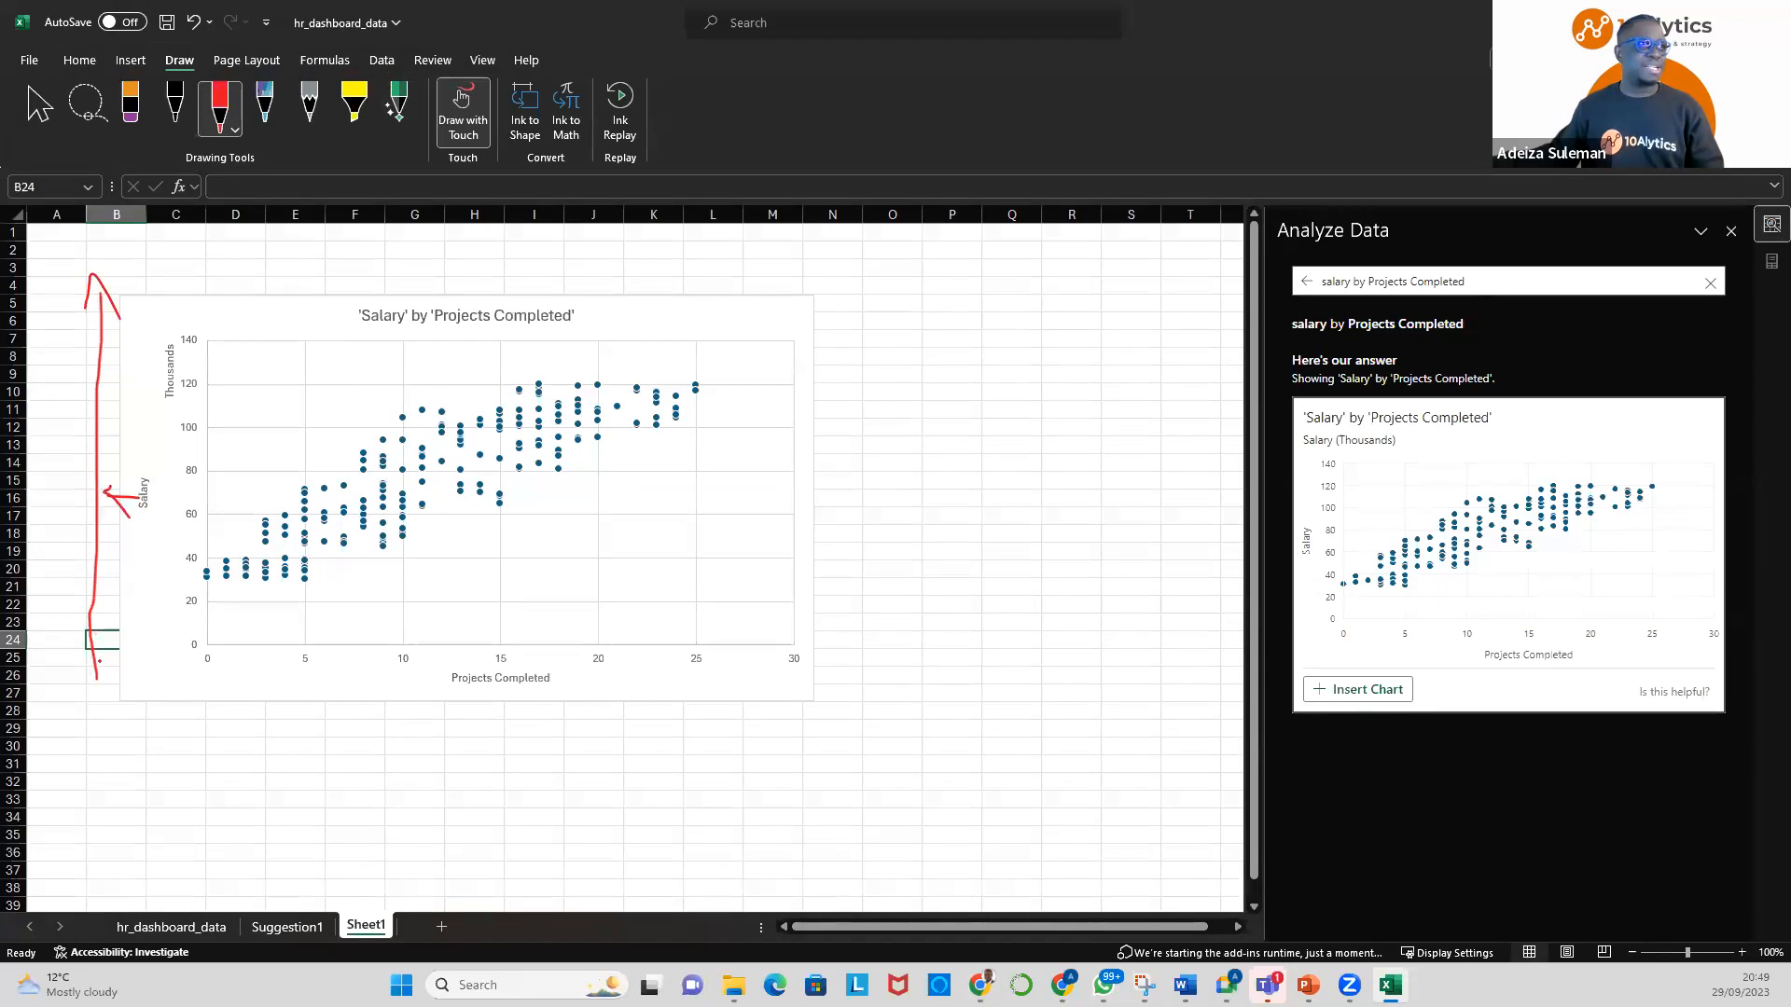
mouse_move(142, 739)
mouse_down()
mouse_move(832, 738)
mouse_move(804, 777)
mouse_up()
drag(461, 689, 549, 697)
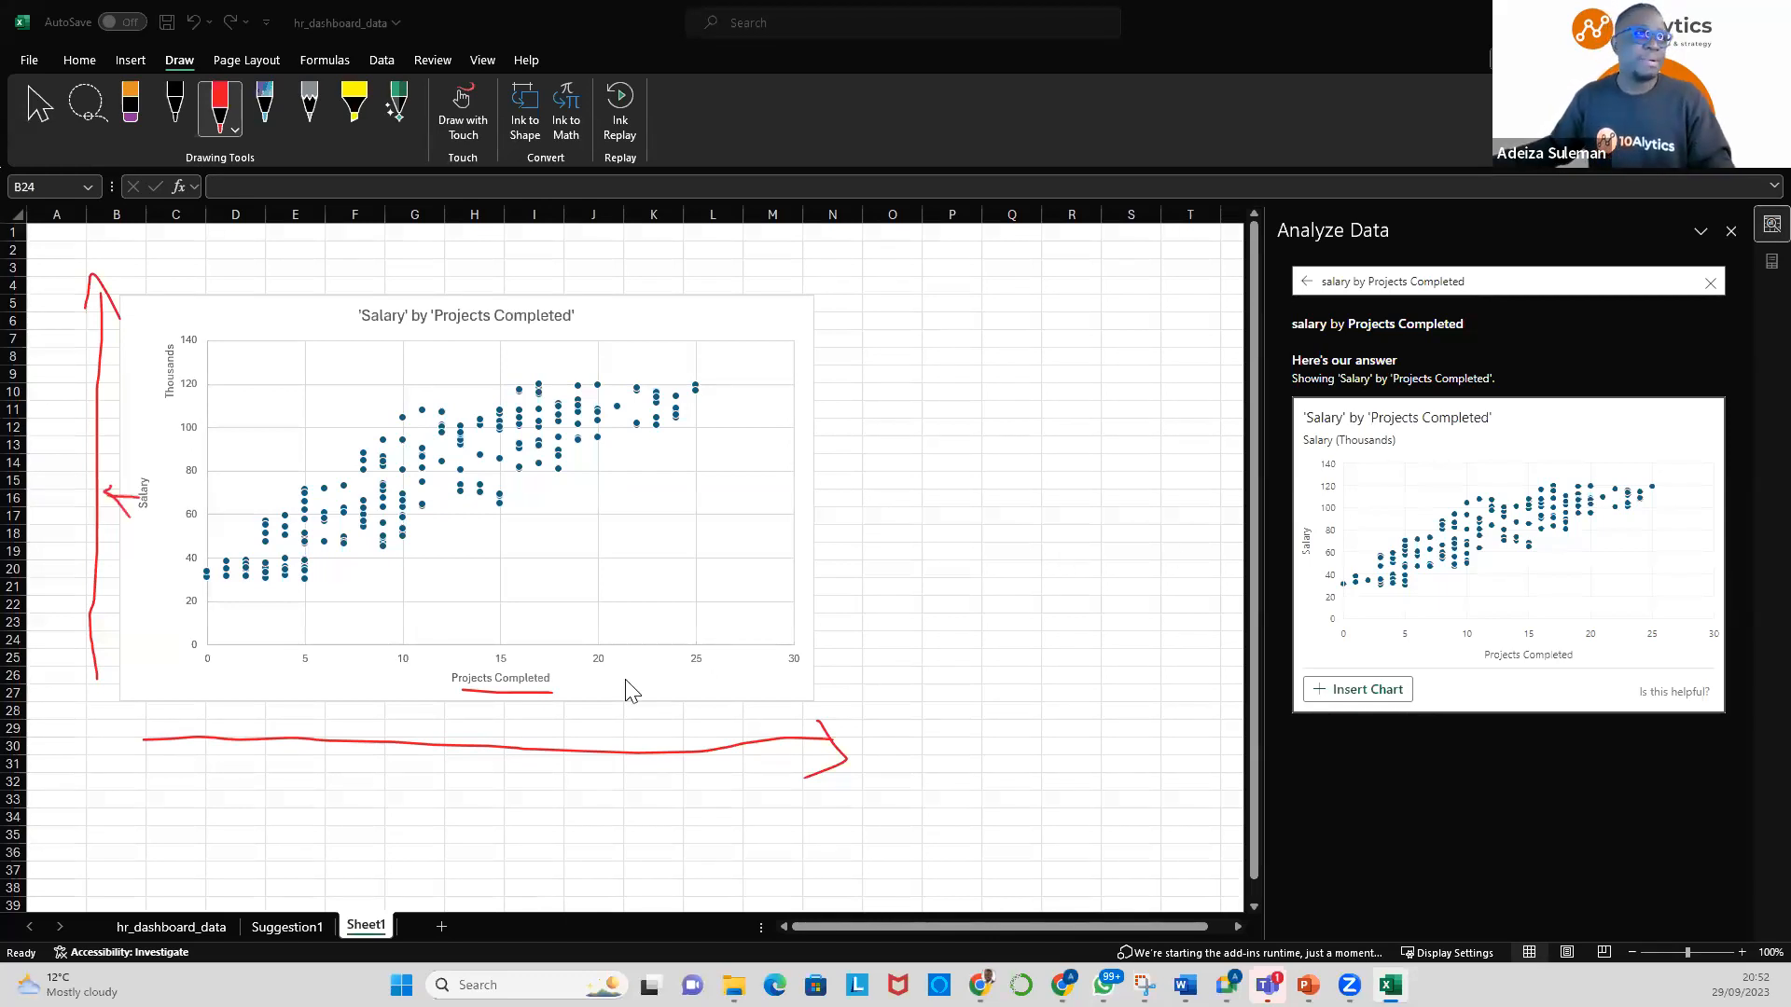
Erase all the red ink arrows and the underline around the scatter chart
click(131, 124)
drag(466, 692, 553, 692)
drag(122, 472, 105, 624)
mouse_move(76, 281)
mouse_down()
mouse_move(112, 471)
mouse_move(488, 791)
mouse_move(868, 759)
mouse_move(838, 747)
mouse_up()
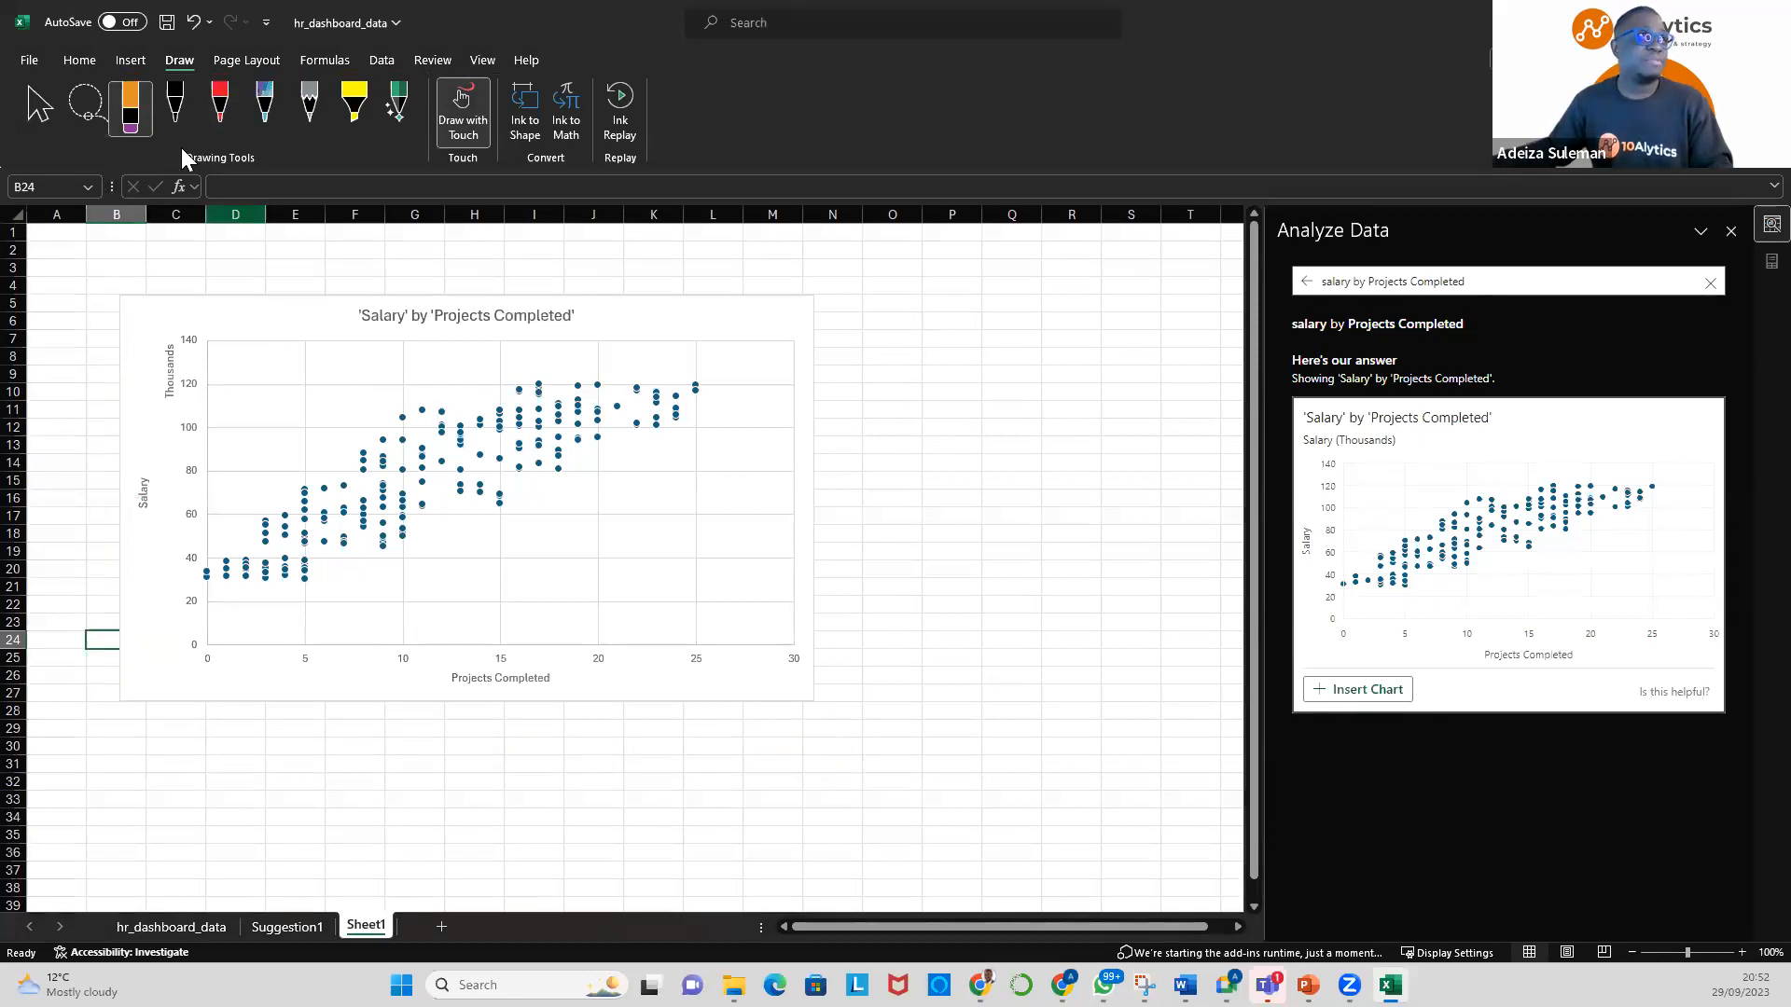
Trace red ink guide lines from three data points of the scatter chart toward the Salary and Projects Completed axes, and erase them
click(223, 123)
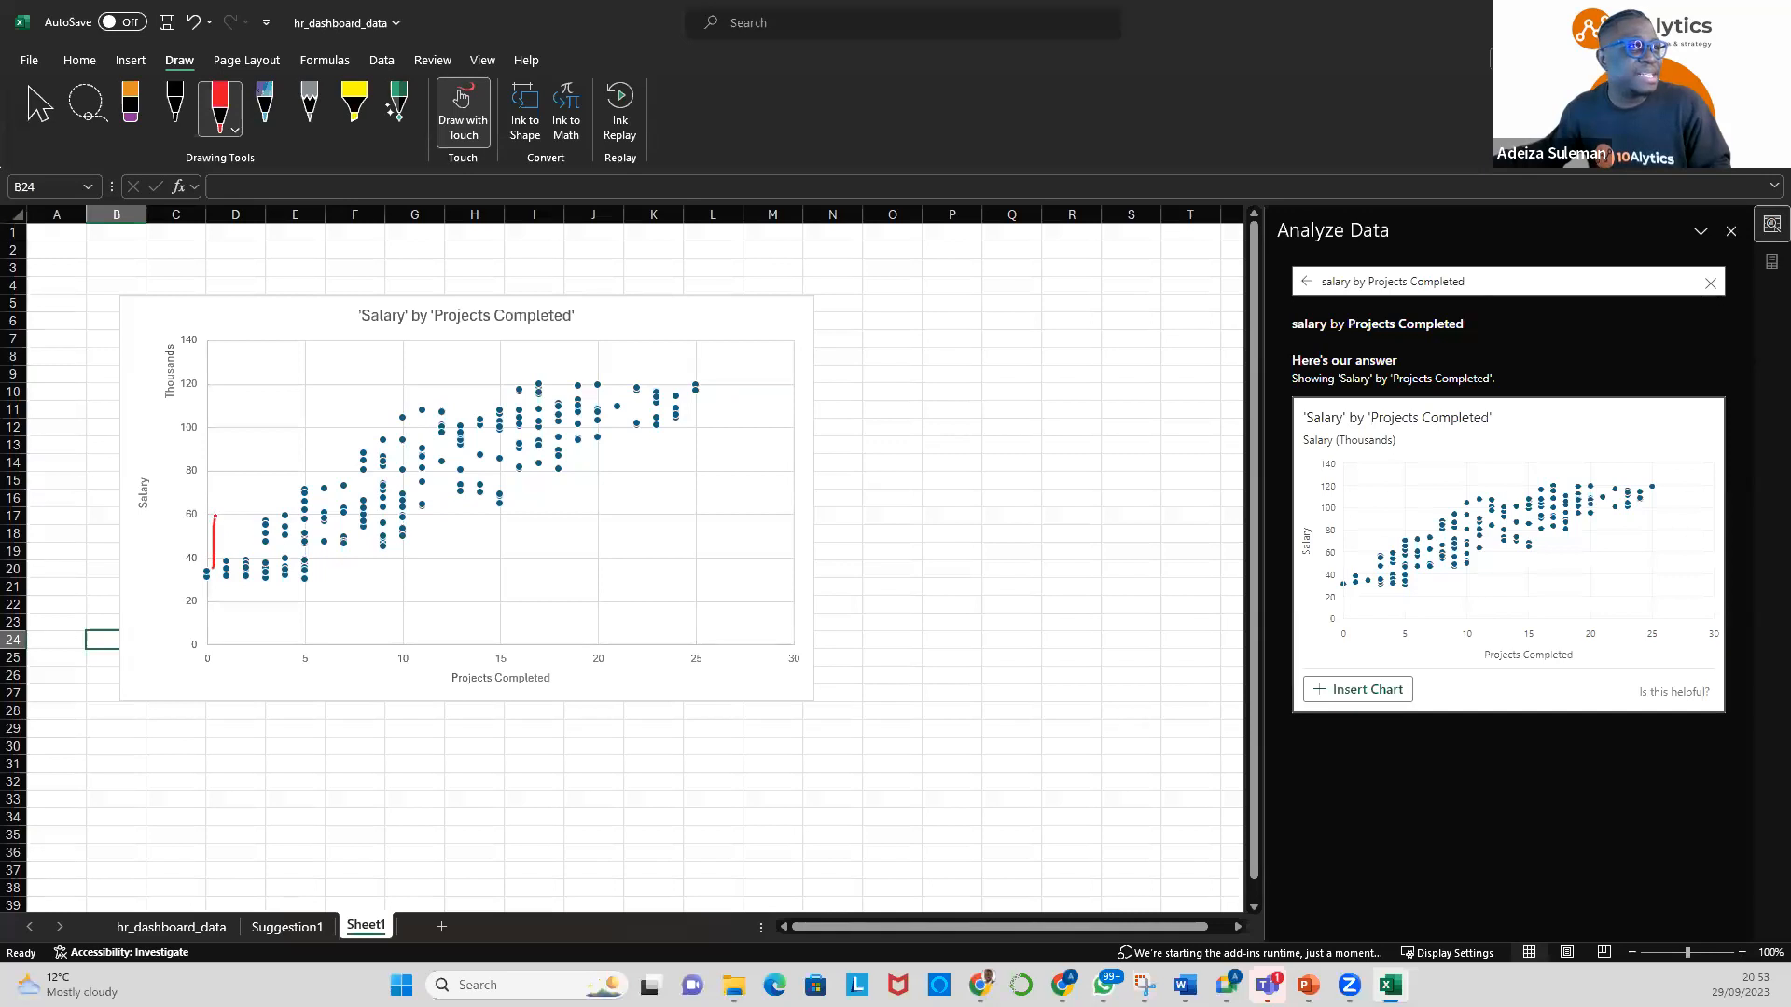
drag(214, 517, 234, 518)
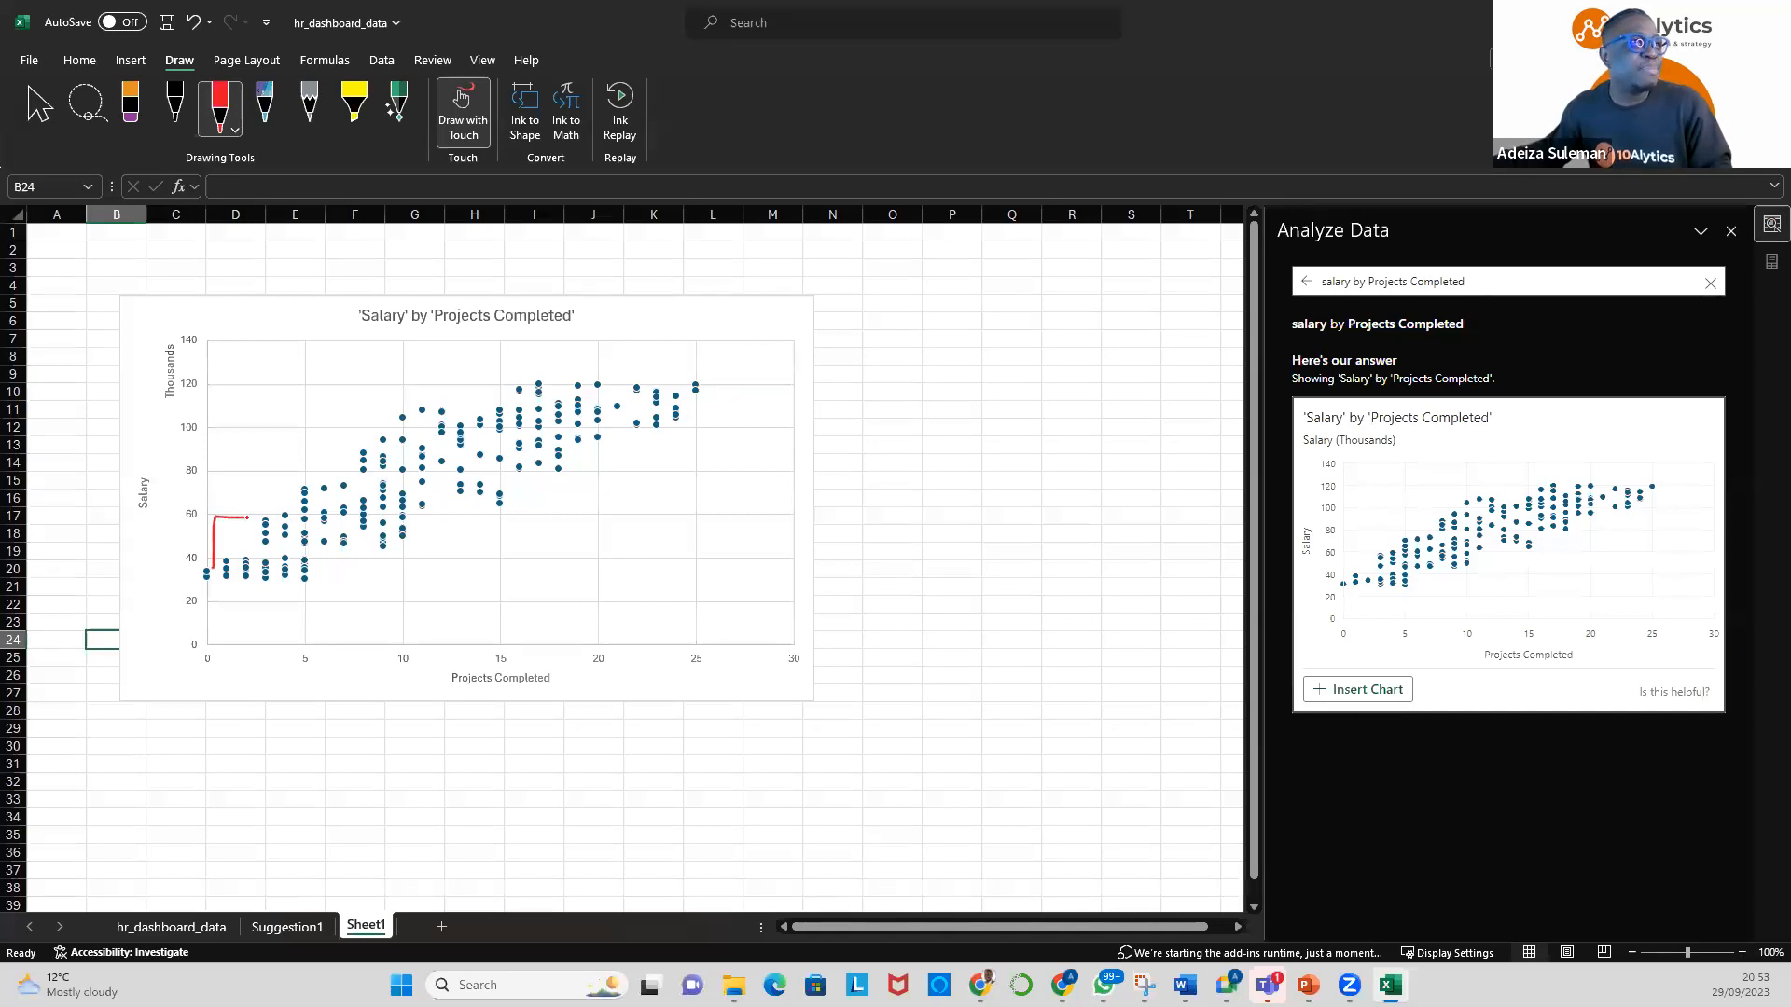
drag(270, 518, 280, 653)
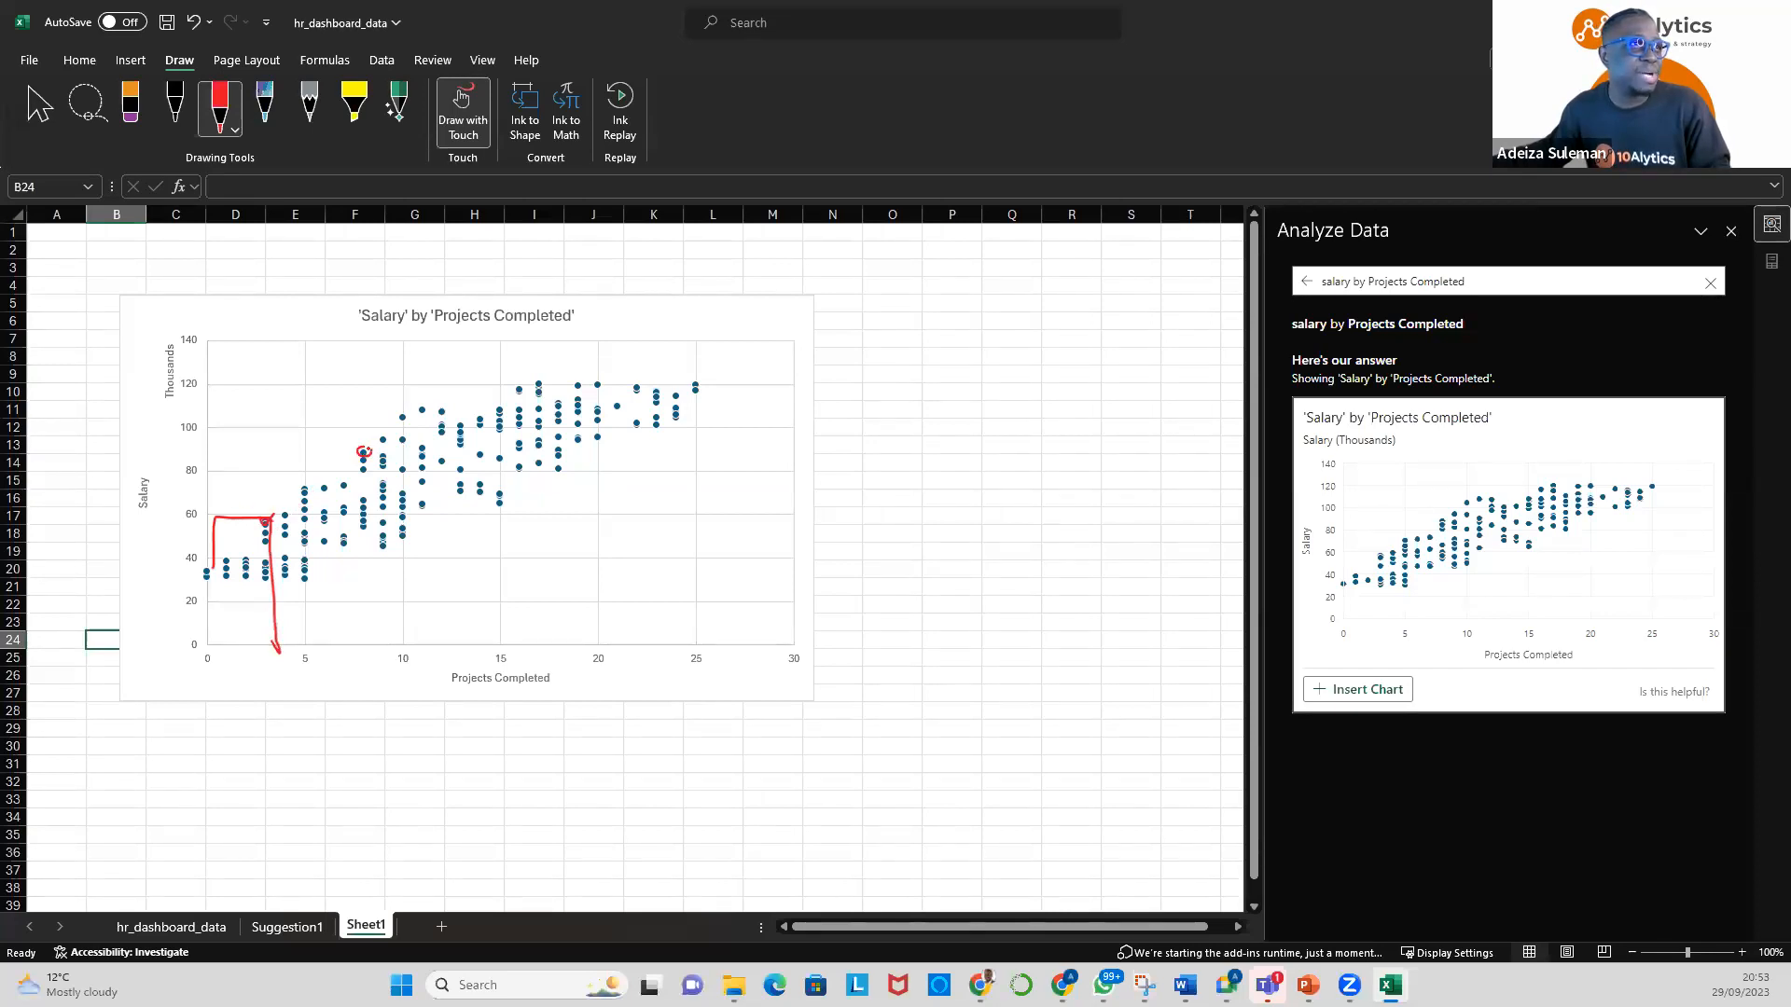
drag(355, 453, 207, 459)
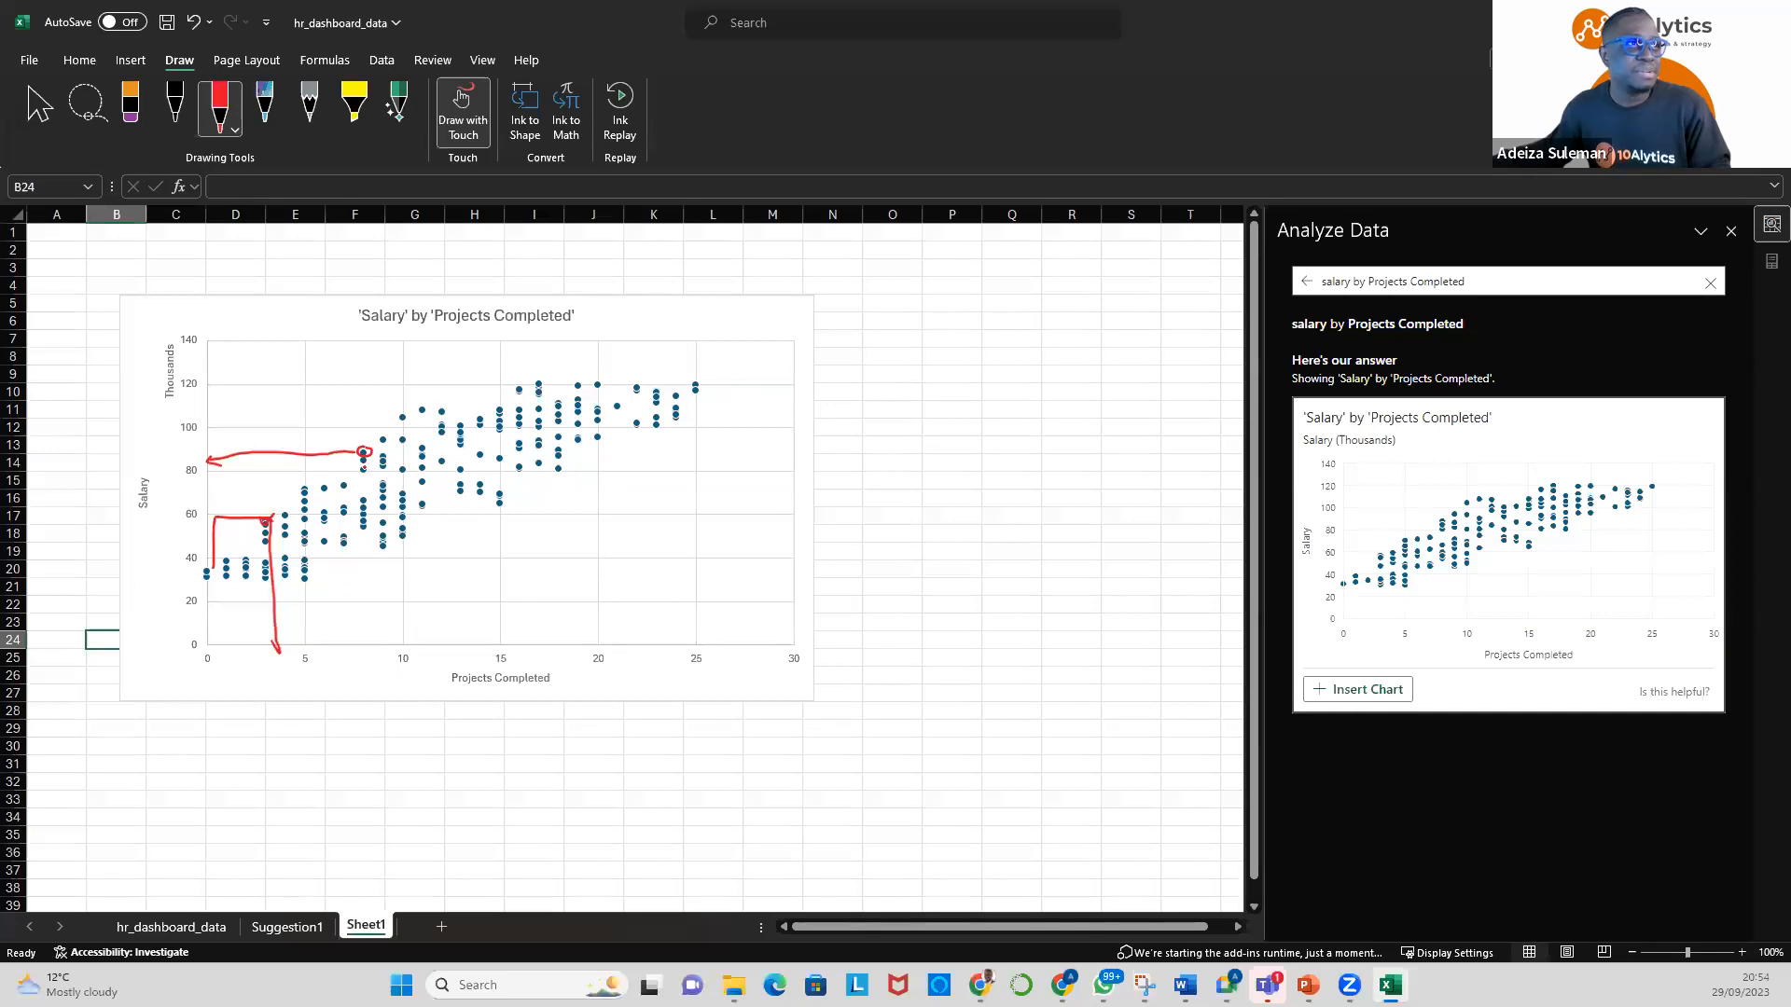
mouse_move(364, 455)
mouse_down()
mouse_move(372, 653)
mouse_move(380, 630)
mouse_up()
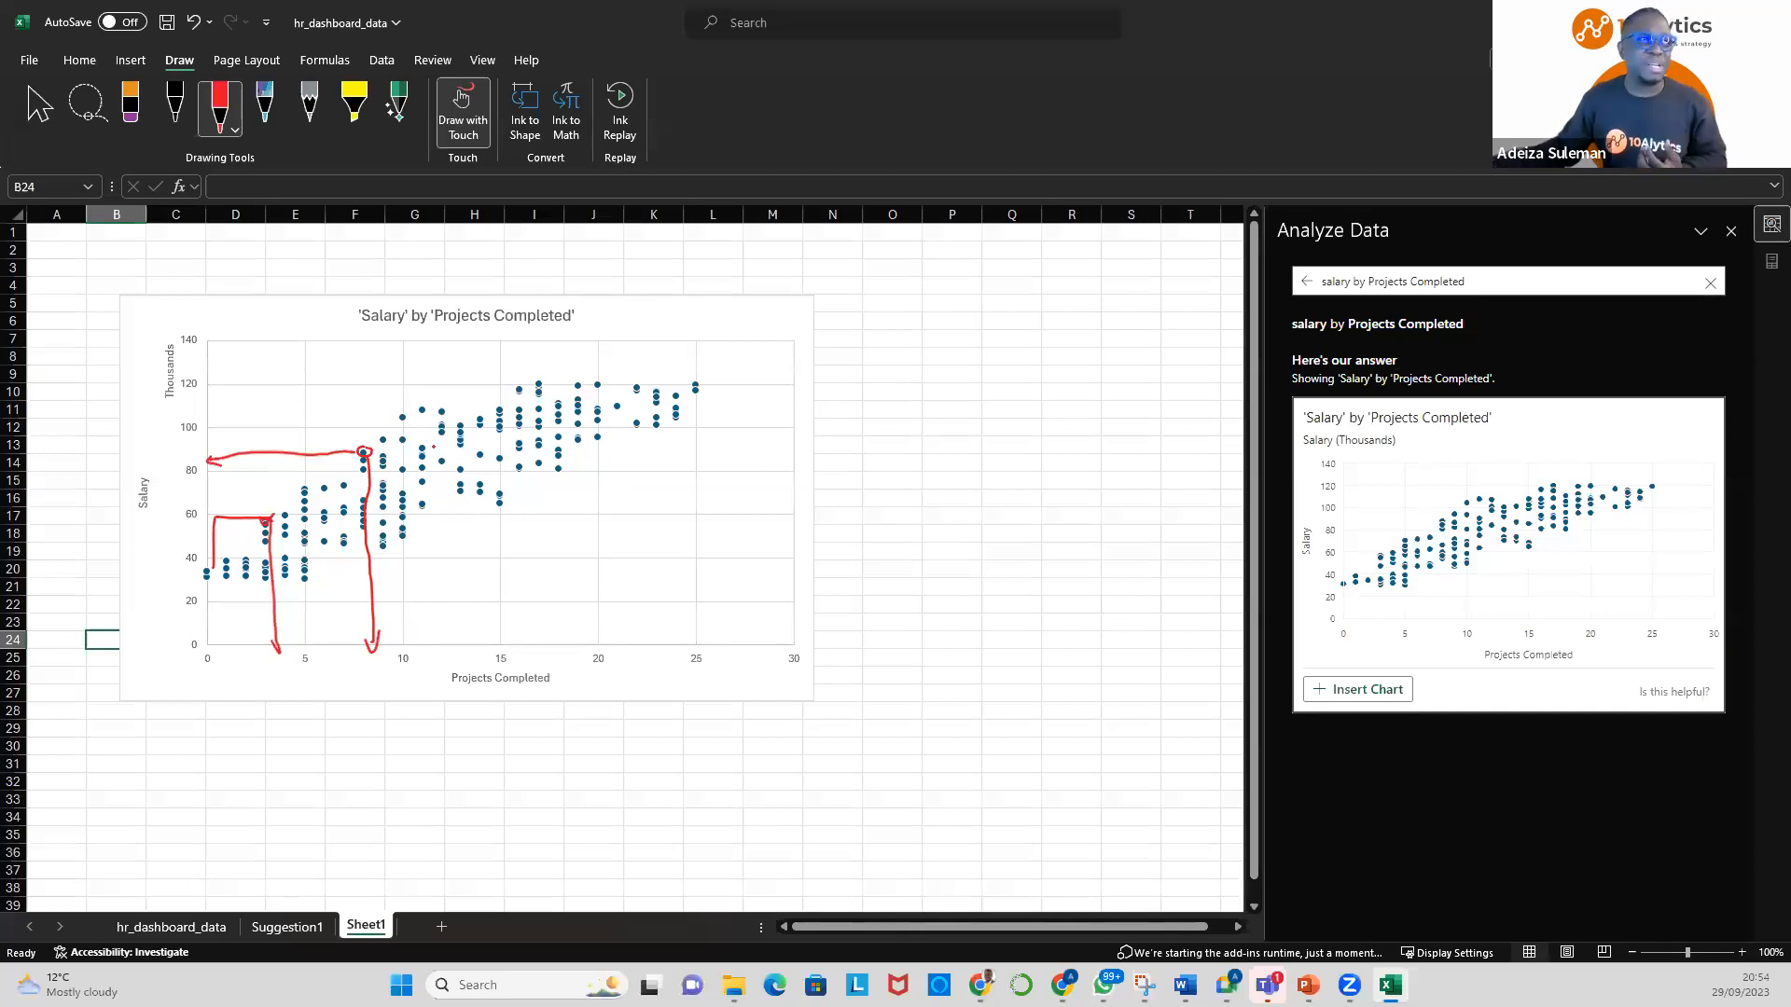
mouse_move(207, 403)
mouse_down()
mouse_move(560, 402)
mouse_move(565, 647)
mouse_up()
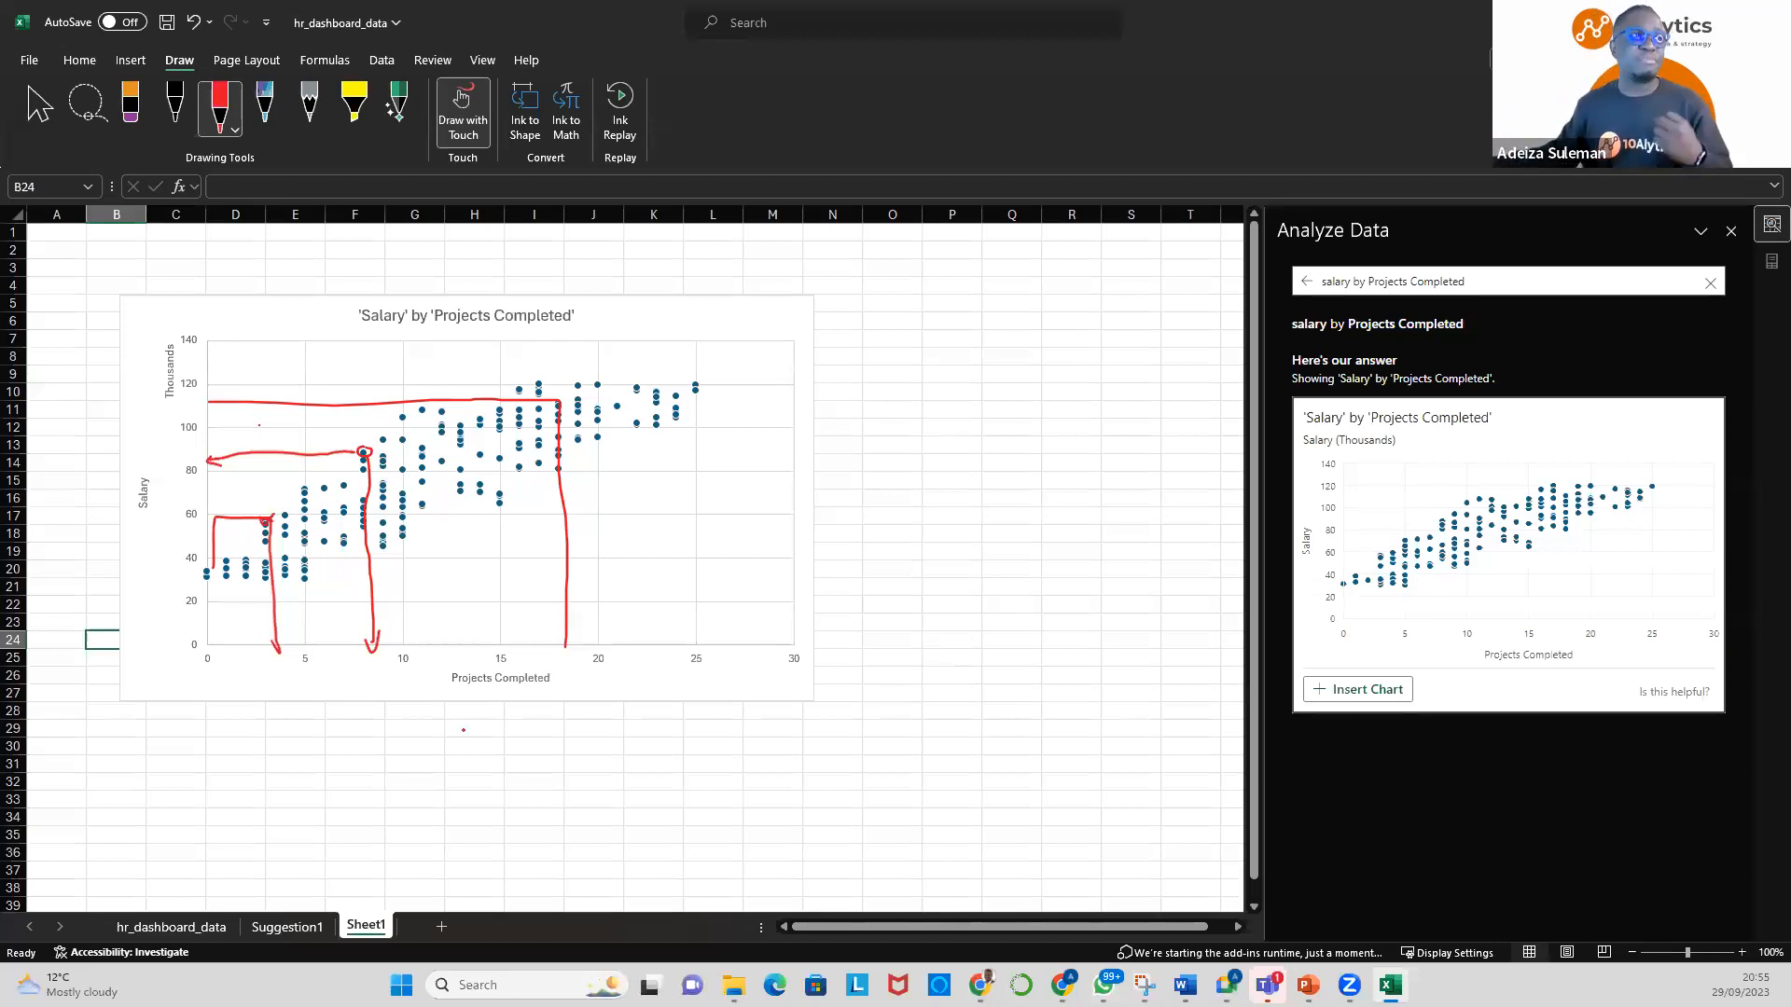
click(130, 116)
mouse_move(212, 400)
mouse_down()
mouse_move(429, 455)
mouse_move(372, 431)
mouse_move(230, 455)
mouse_move(212, 476)
mouse_move(245, 527)
mouse_move(271, 448)
mouse_move(268, 530)
mouse_move(341, 632)
mouse_move(387, 615)
mouse_move(377, 636)
mouse_up()
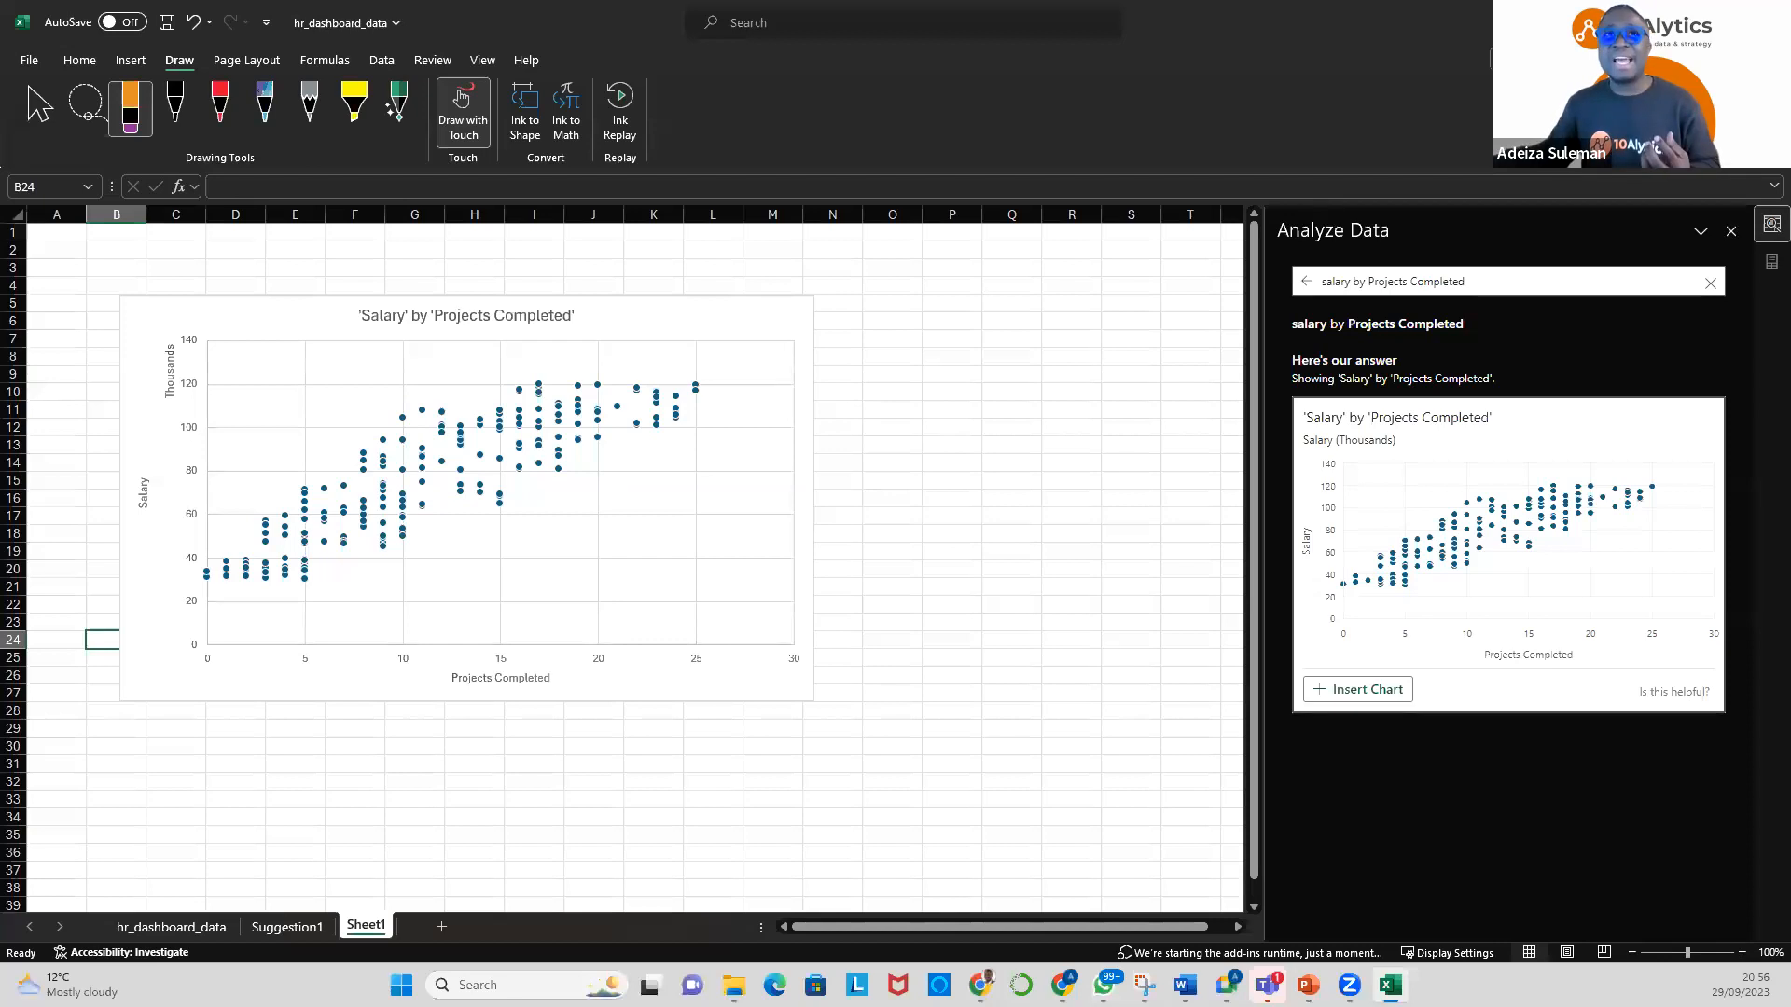
Draw a red ink frame around the Salary by Projects Completed chart, erase it and leave inking mode
click(217, 120)
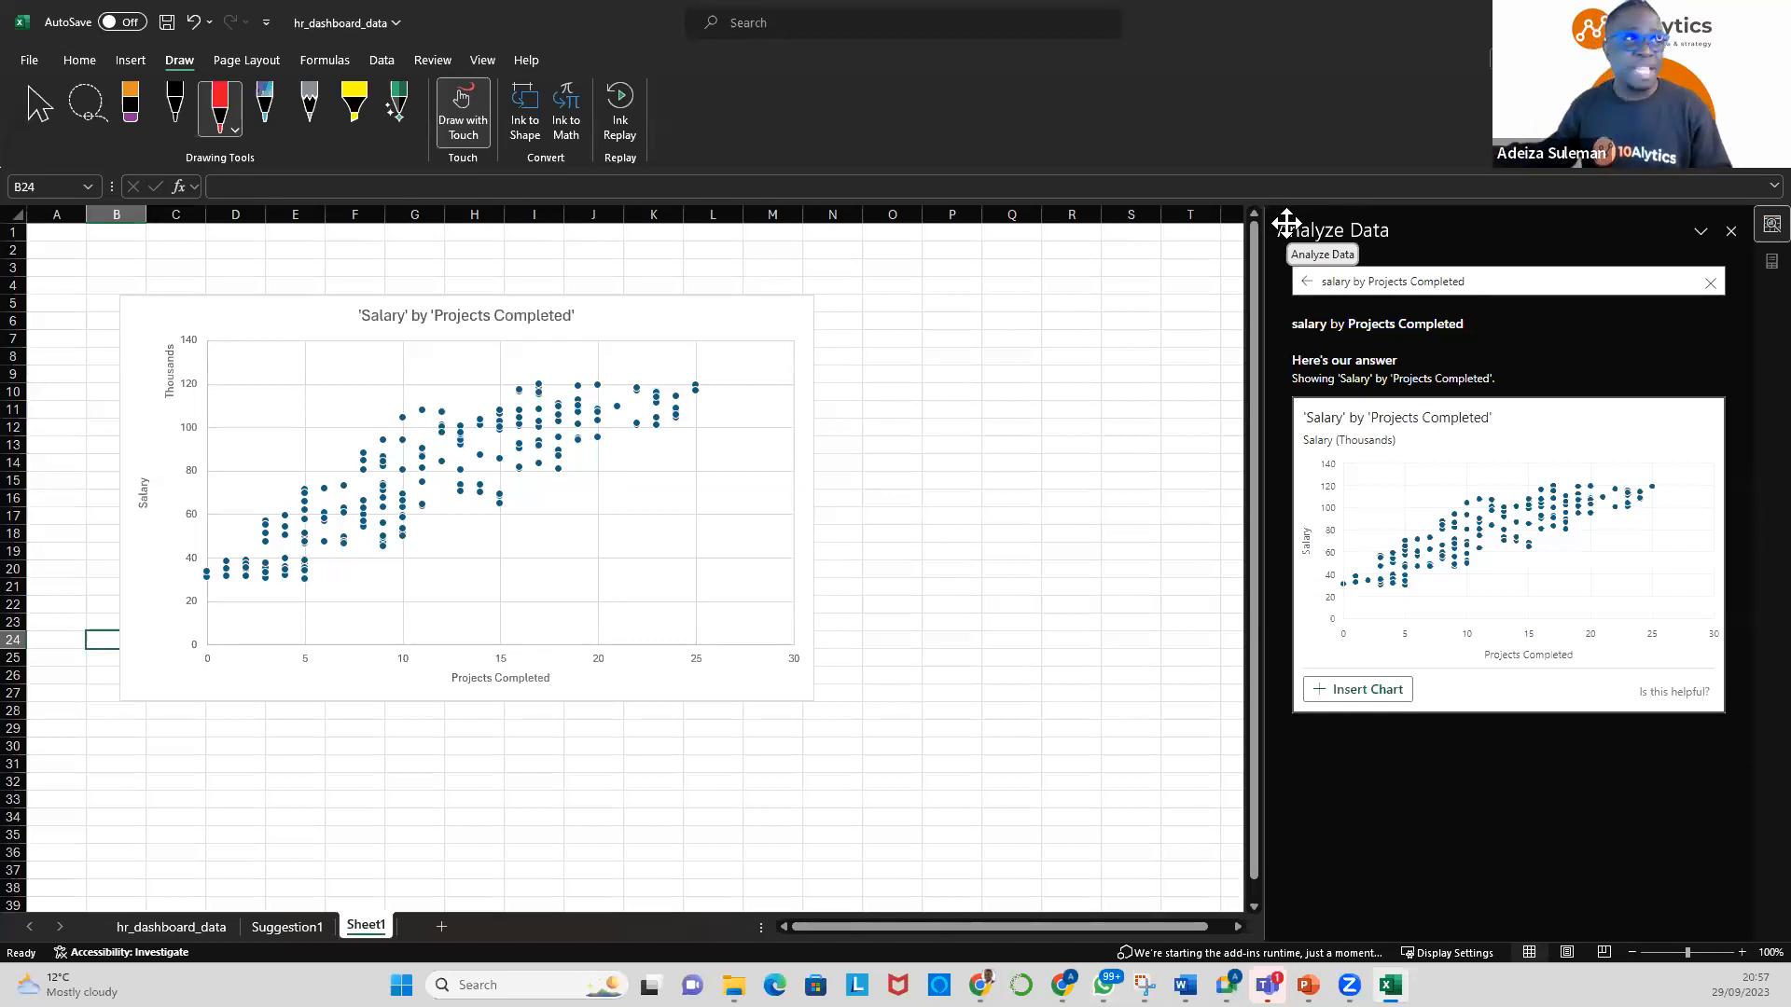
mouse_move(83, 271)
mouse_down()
mouse_move(737, 289)
mouse_move(911, 560)
mouse_move(524, 824)
mouse_move(103, 791)
mouse_move(133, 541)
mouse_move(122, 250)
mouse_up()
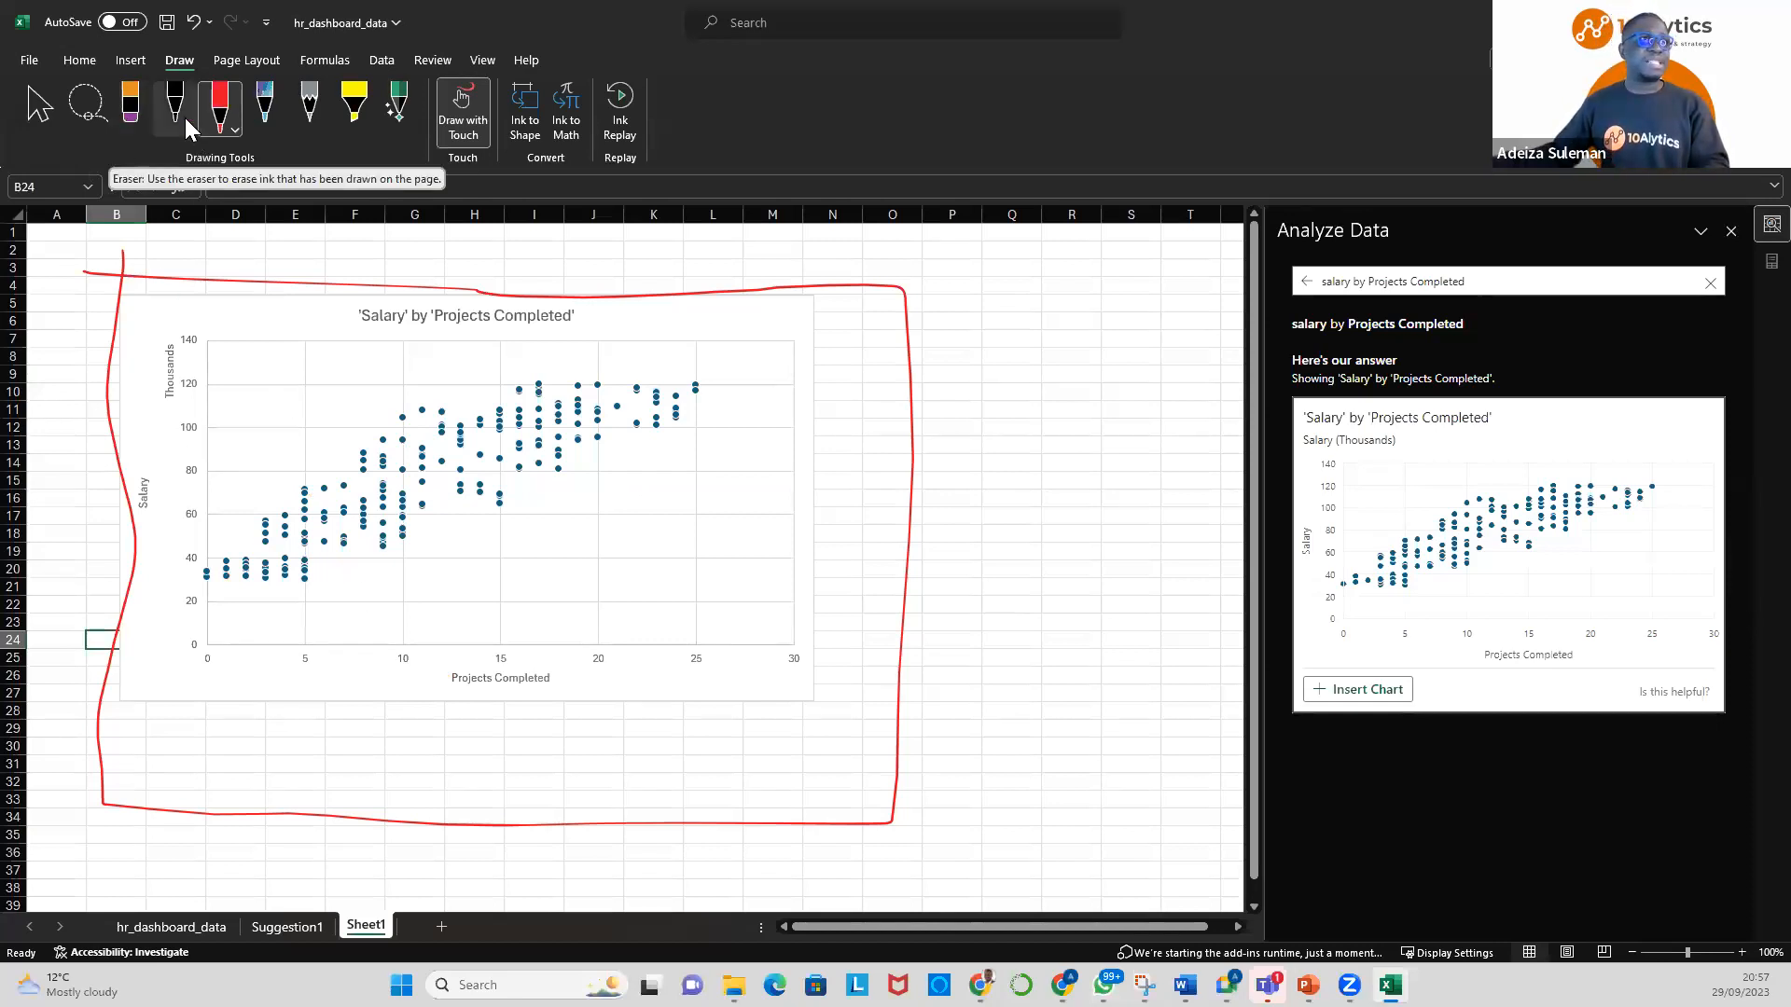
click(131, 106)
drag(159, 280, 132, 340)
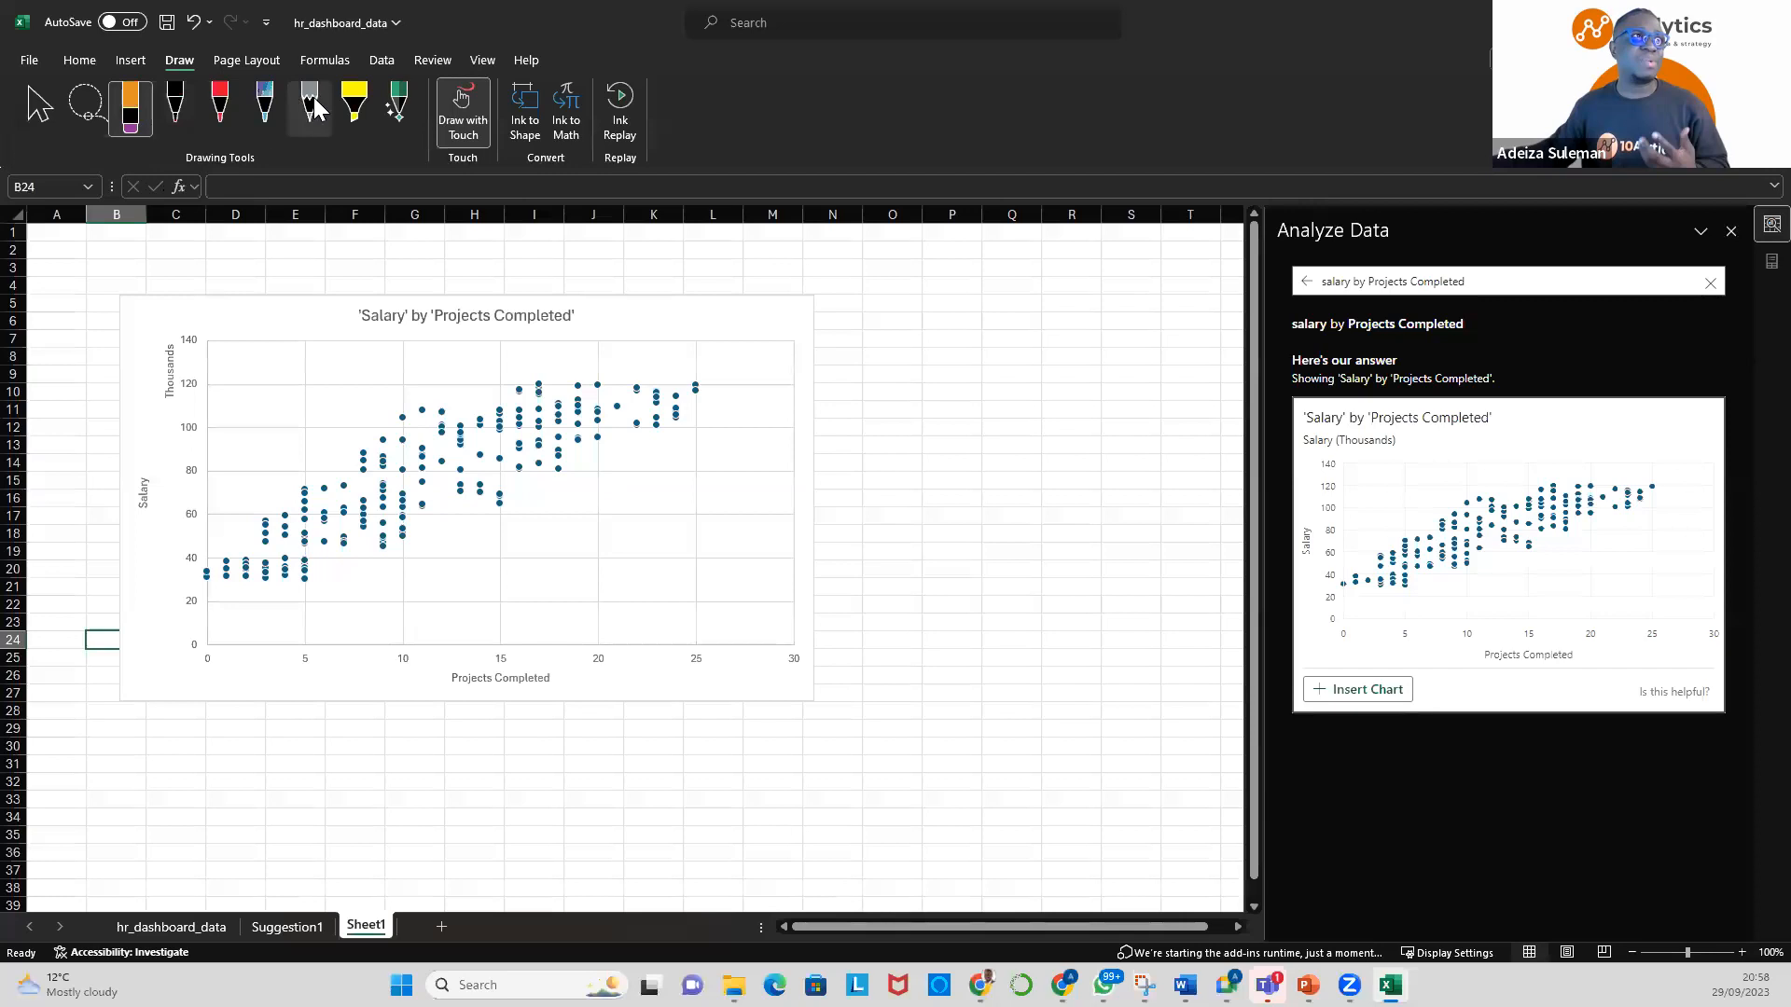
click(230, 122)
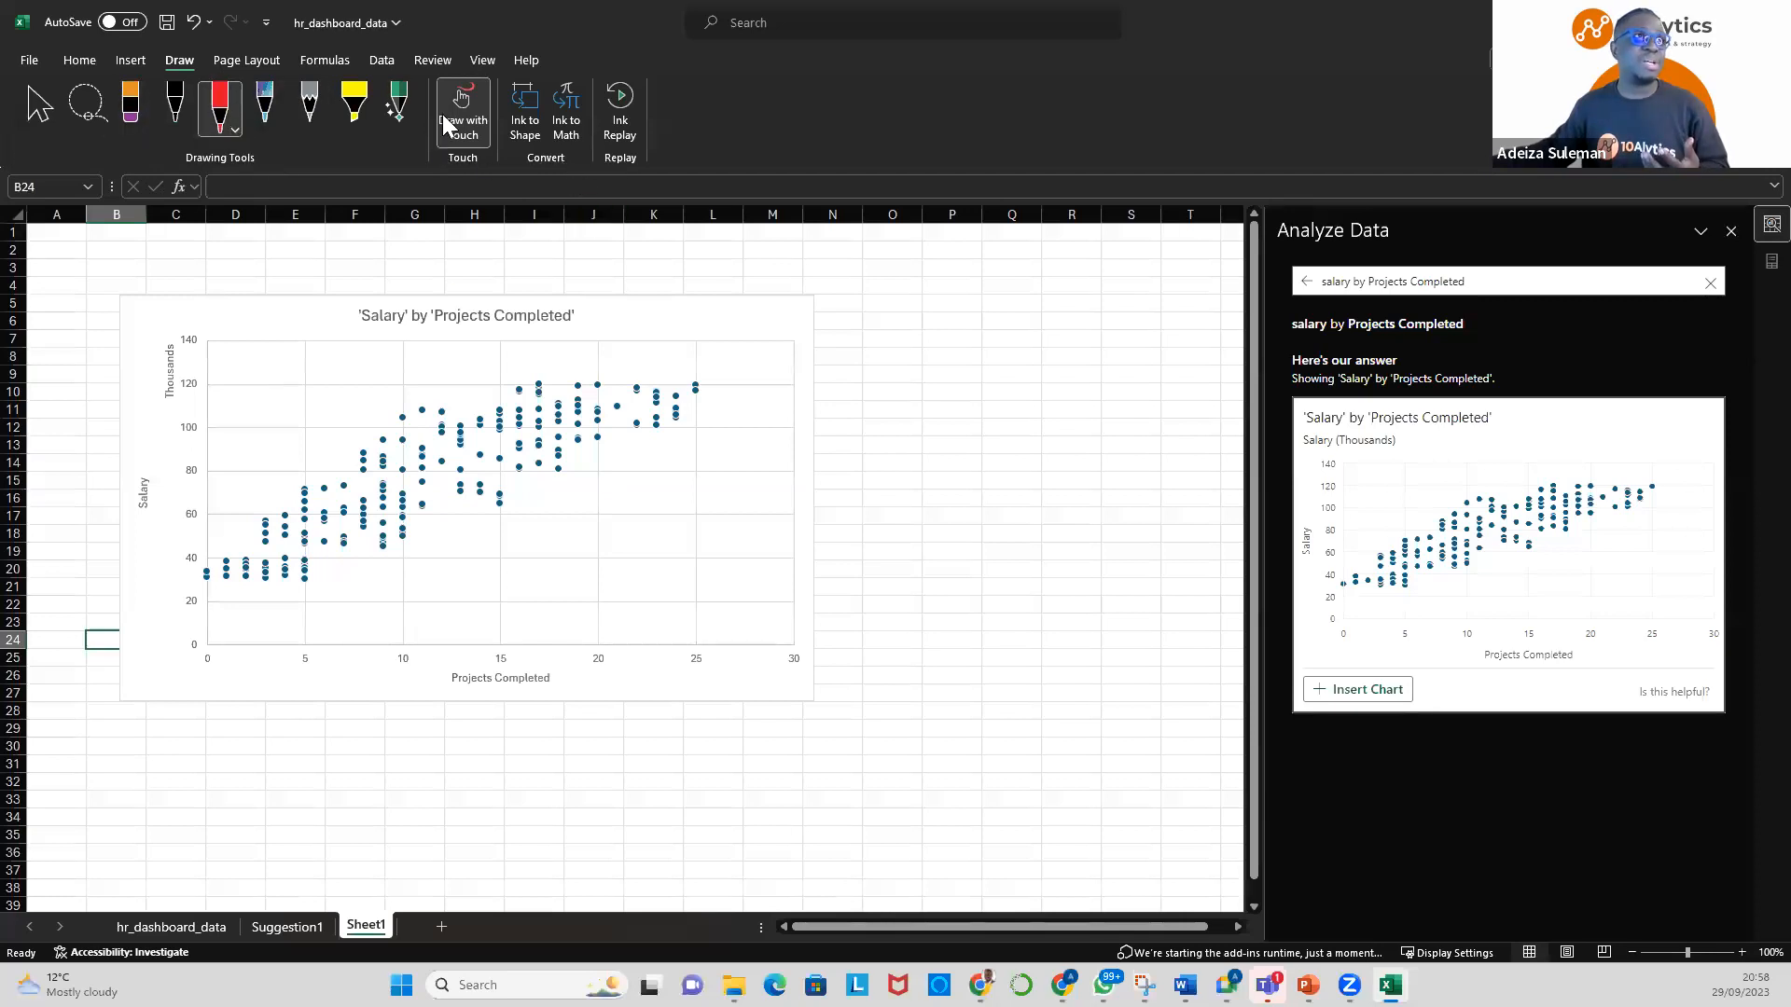
key(Escape)
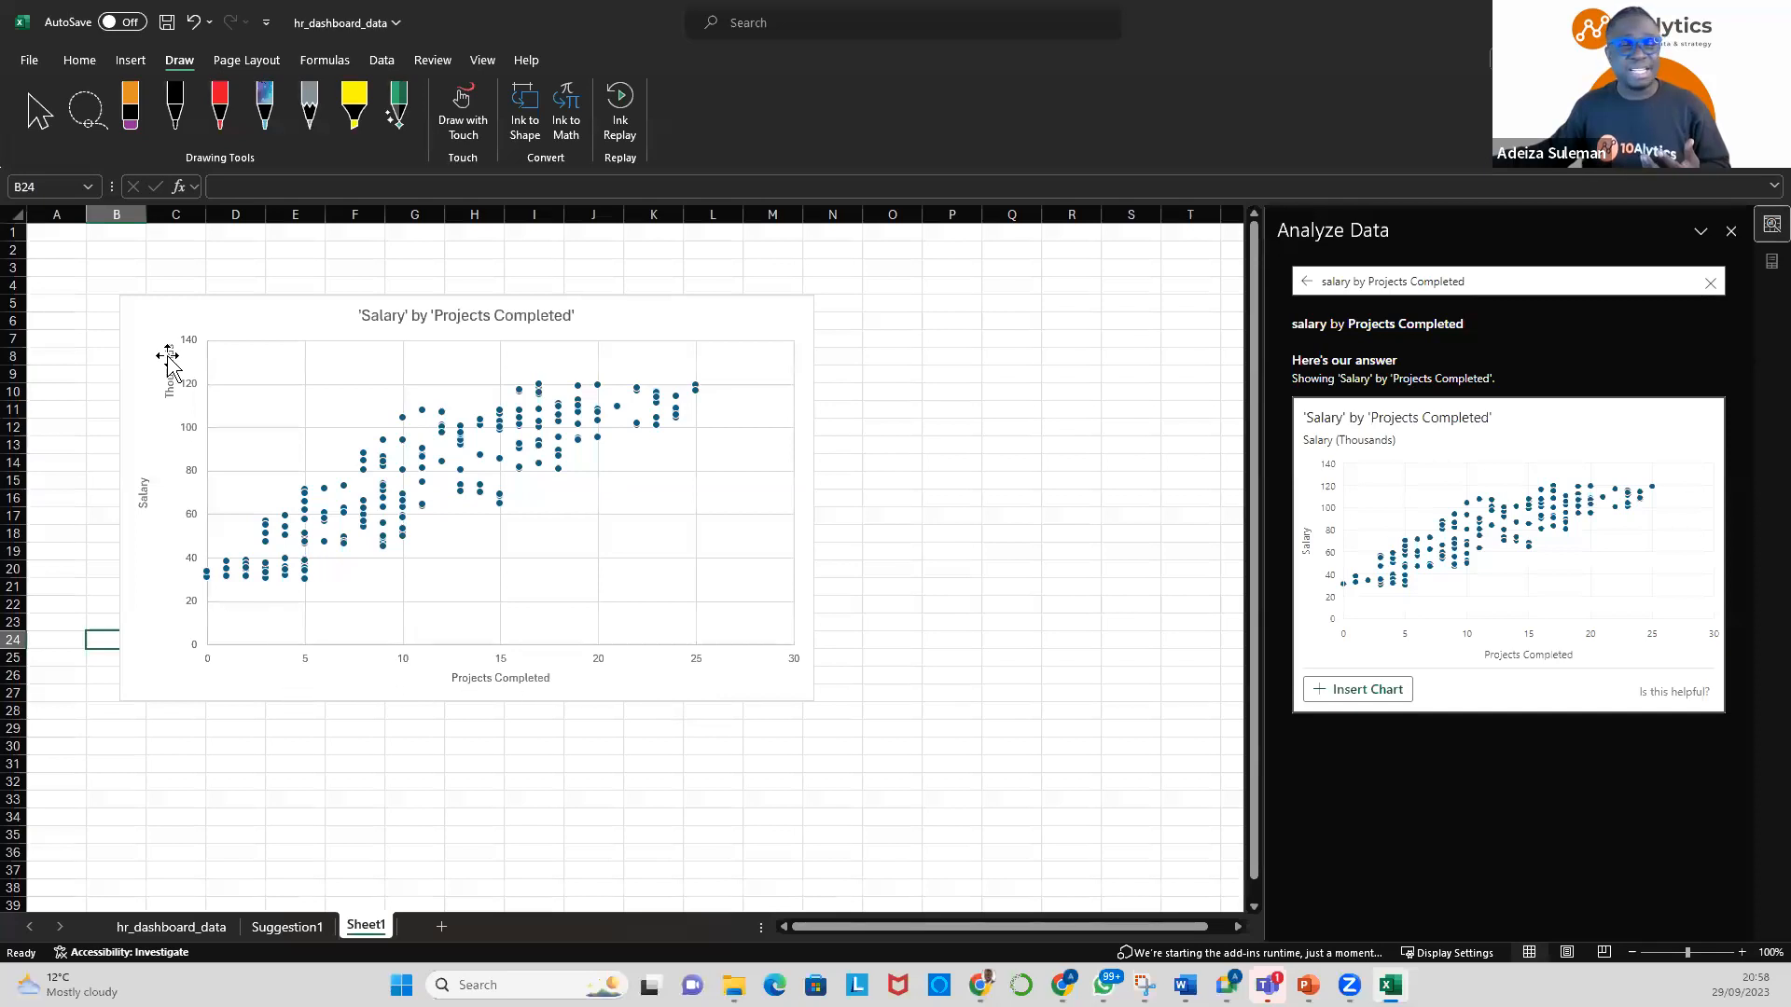
From the hr_dashboard_data sheet, ask Analyze Data for "salary by Productivity (%)" and insert the resulting scatter chart
click(170, 926)
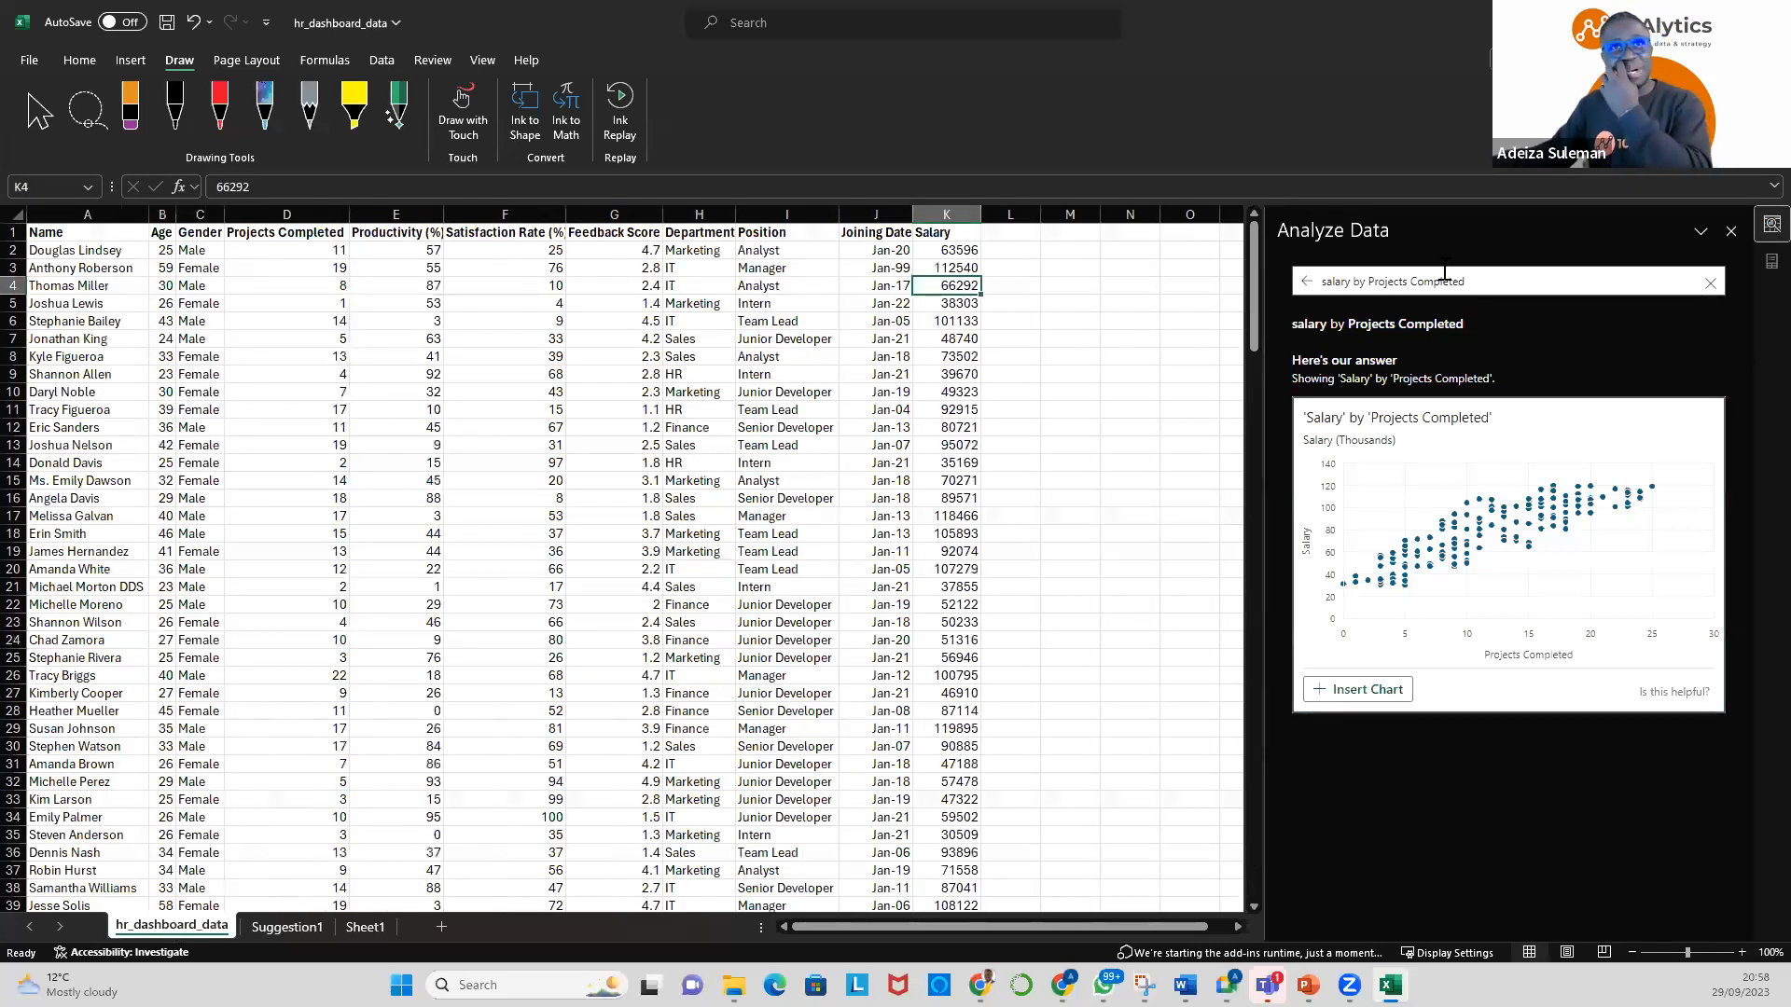
drag(1466, 281, 1325, 285)
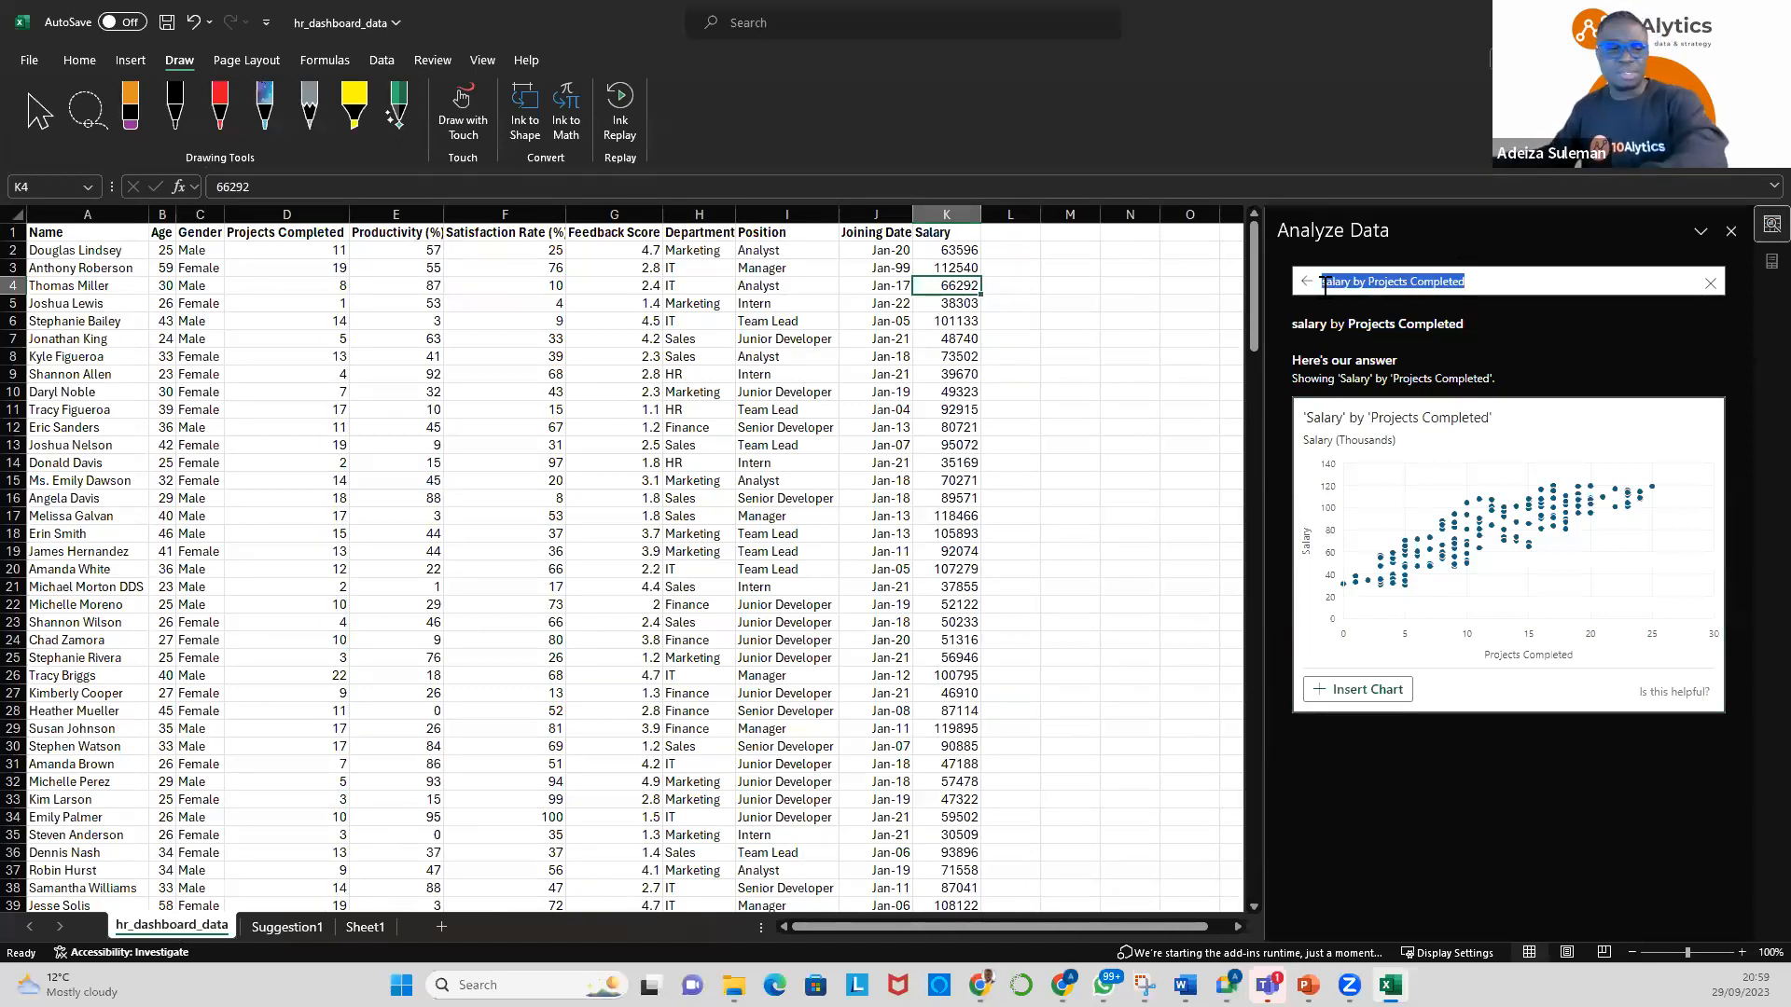
key(BackSpace)
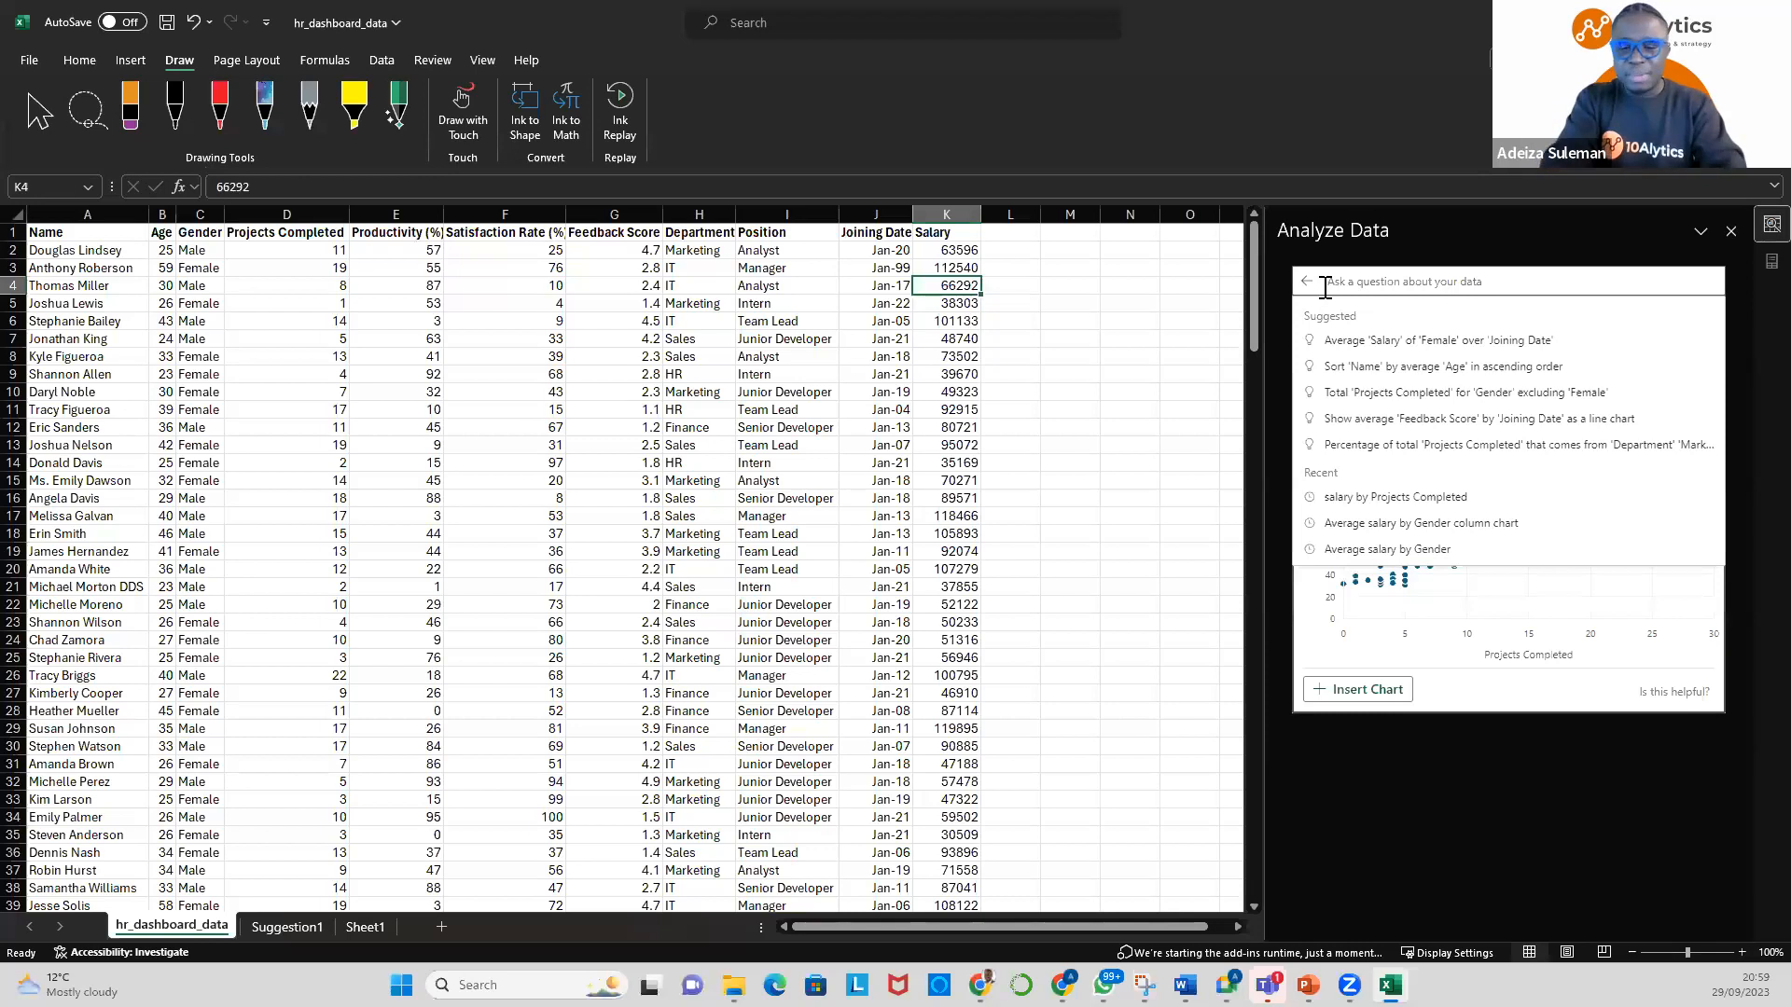
text(salary)
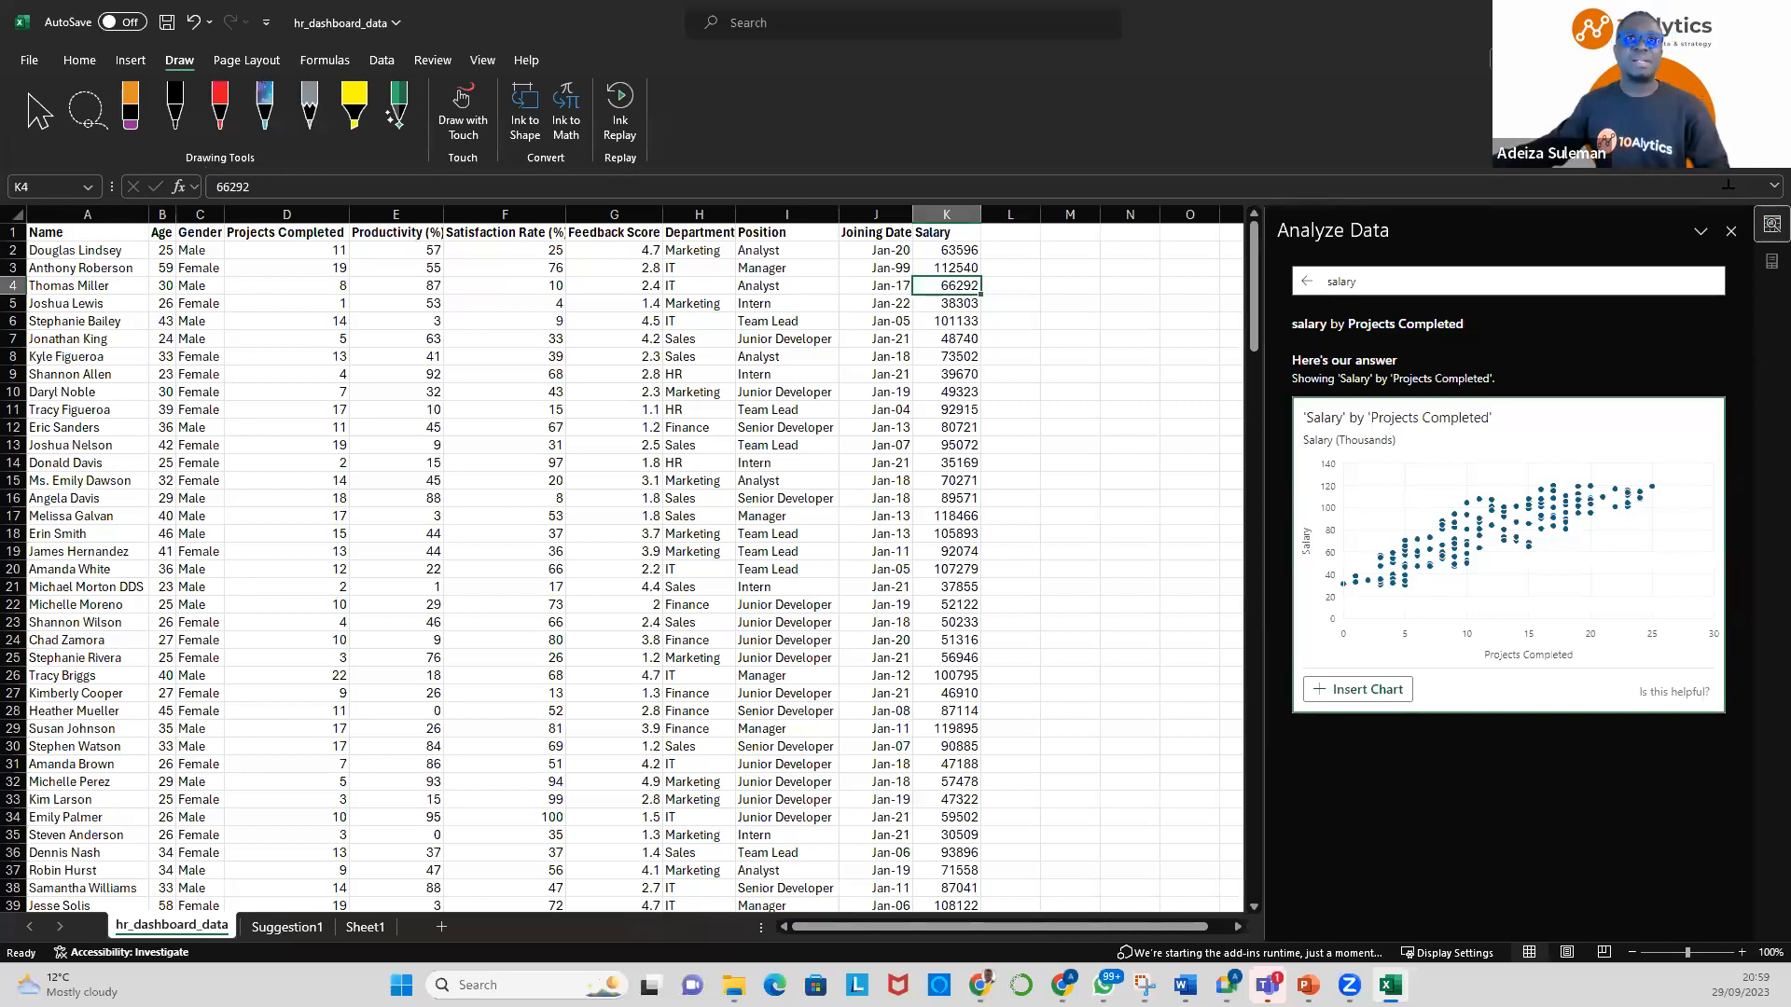
click(1376, 287)
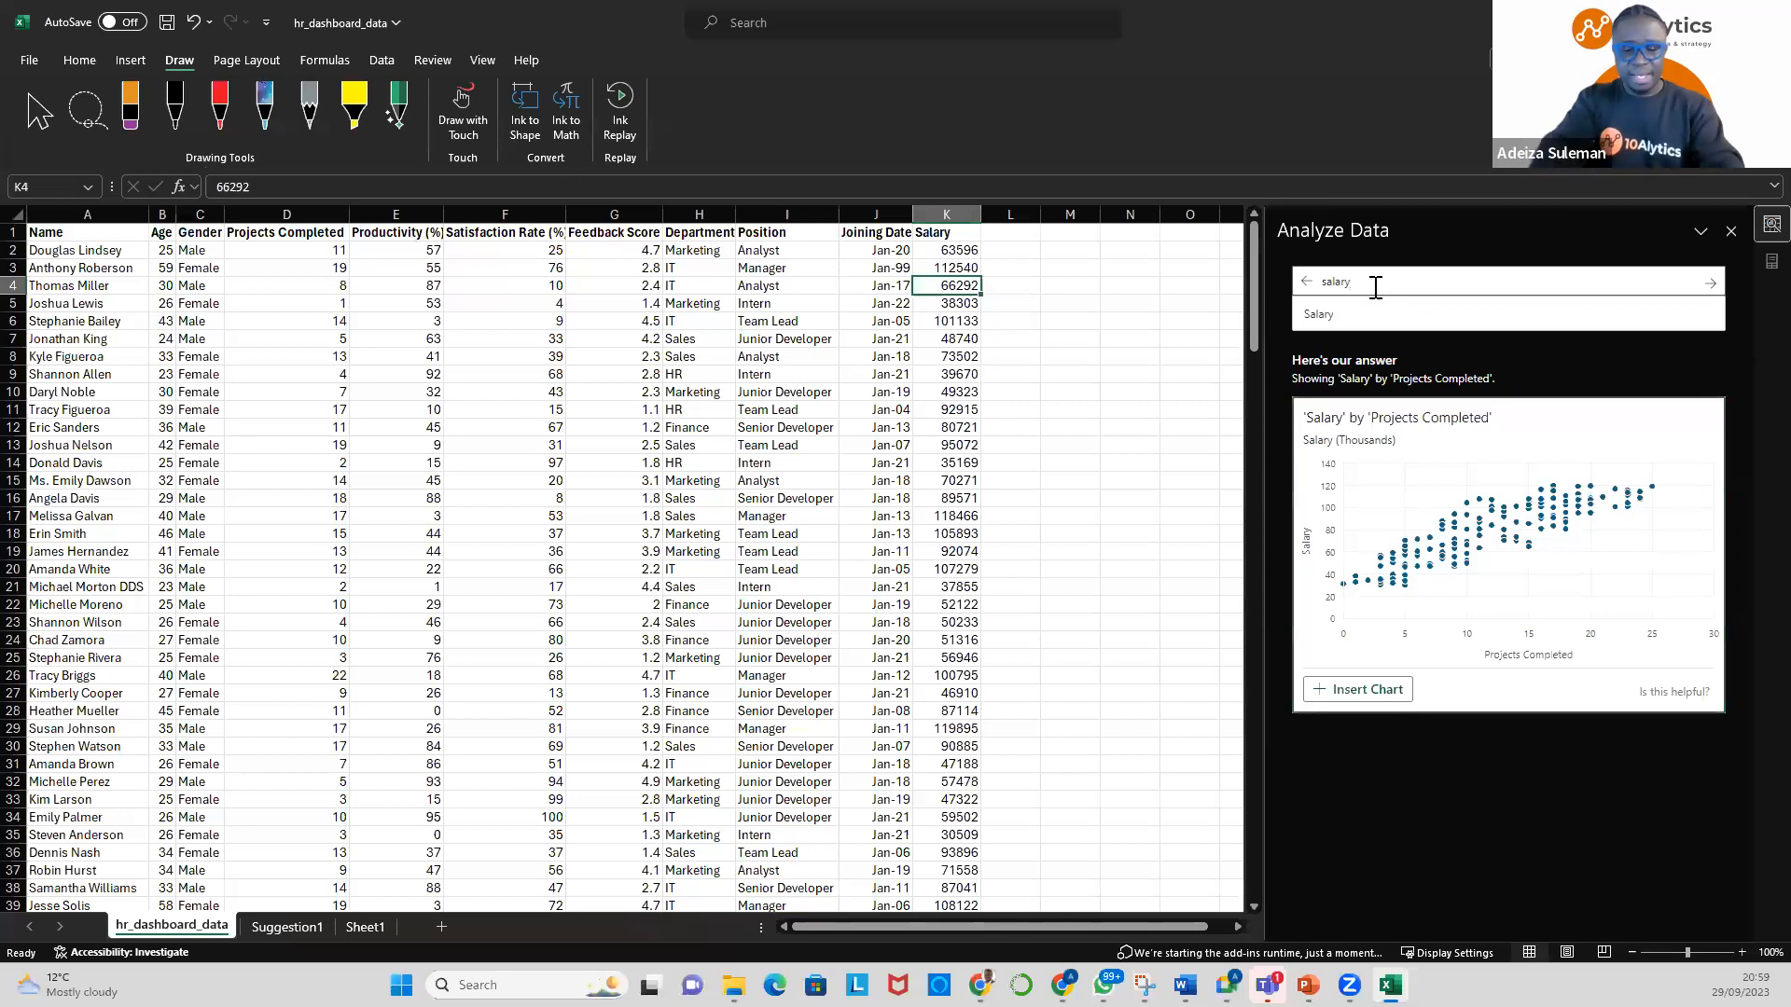
text(by pro)
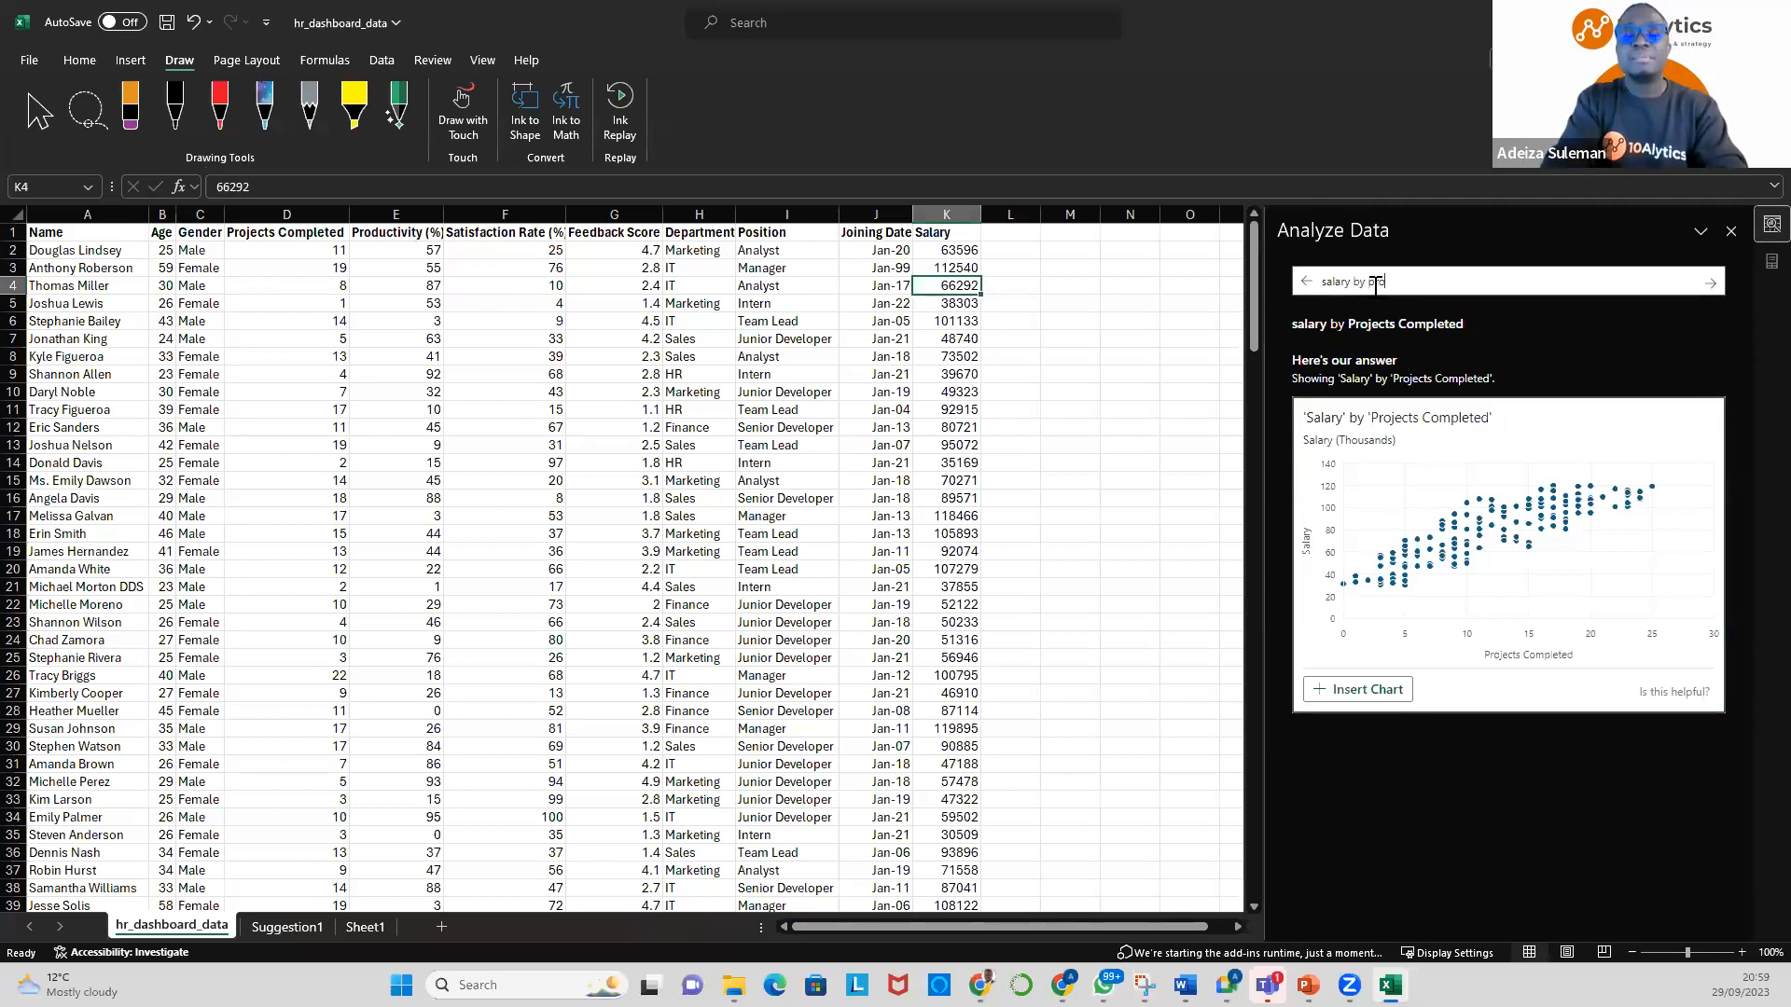
text(duc)
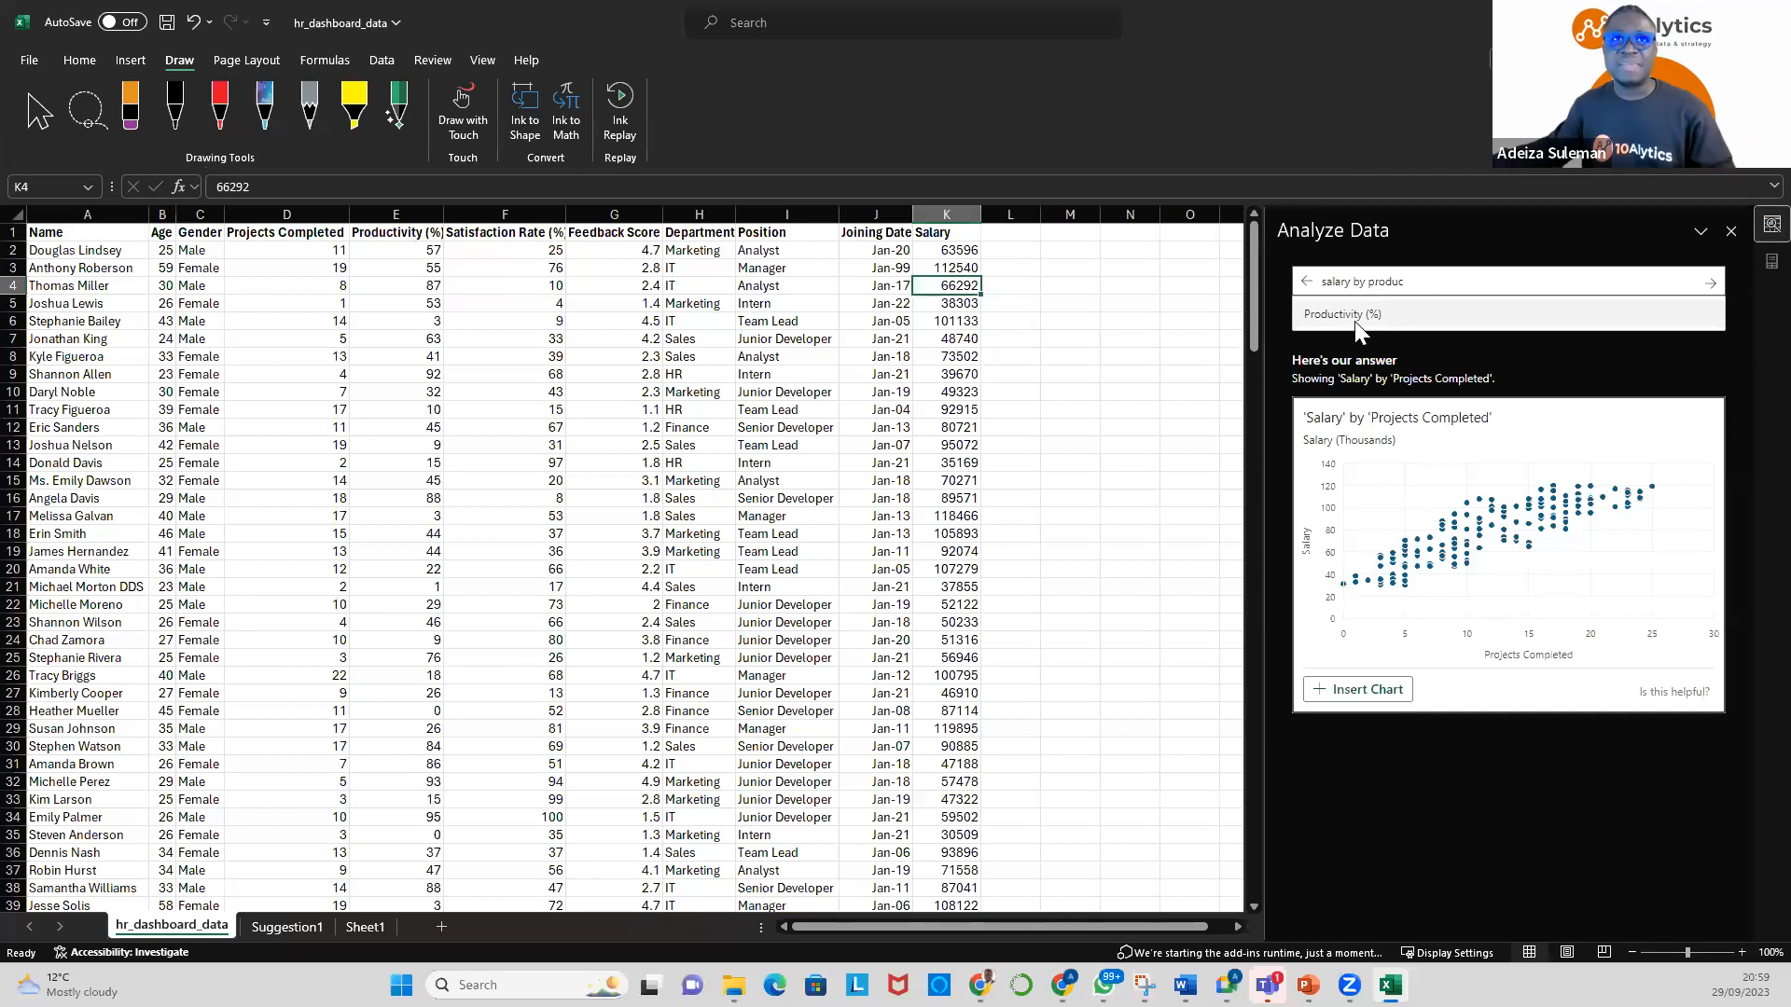
click(1355, 317)
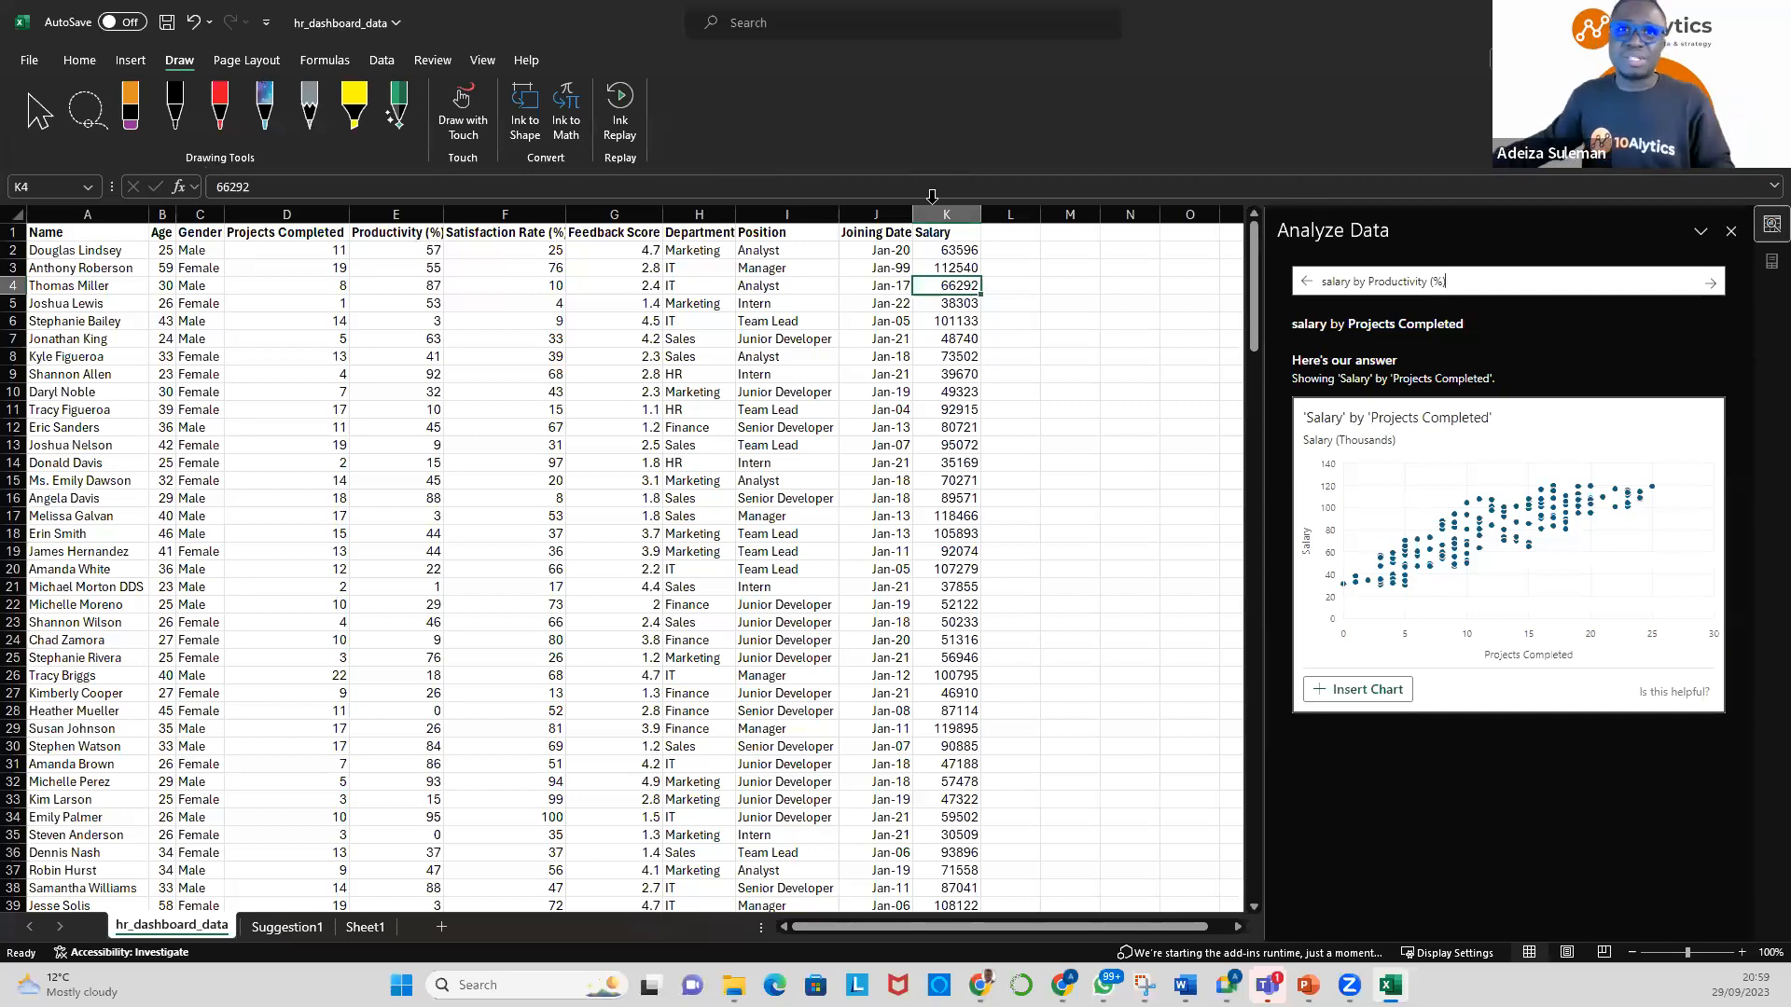
key(Return)
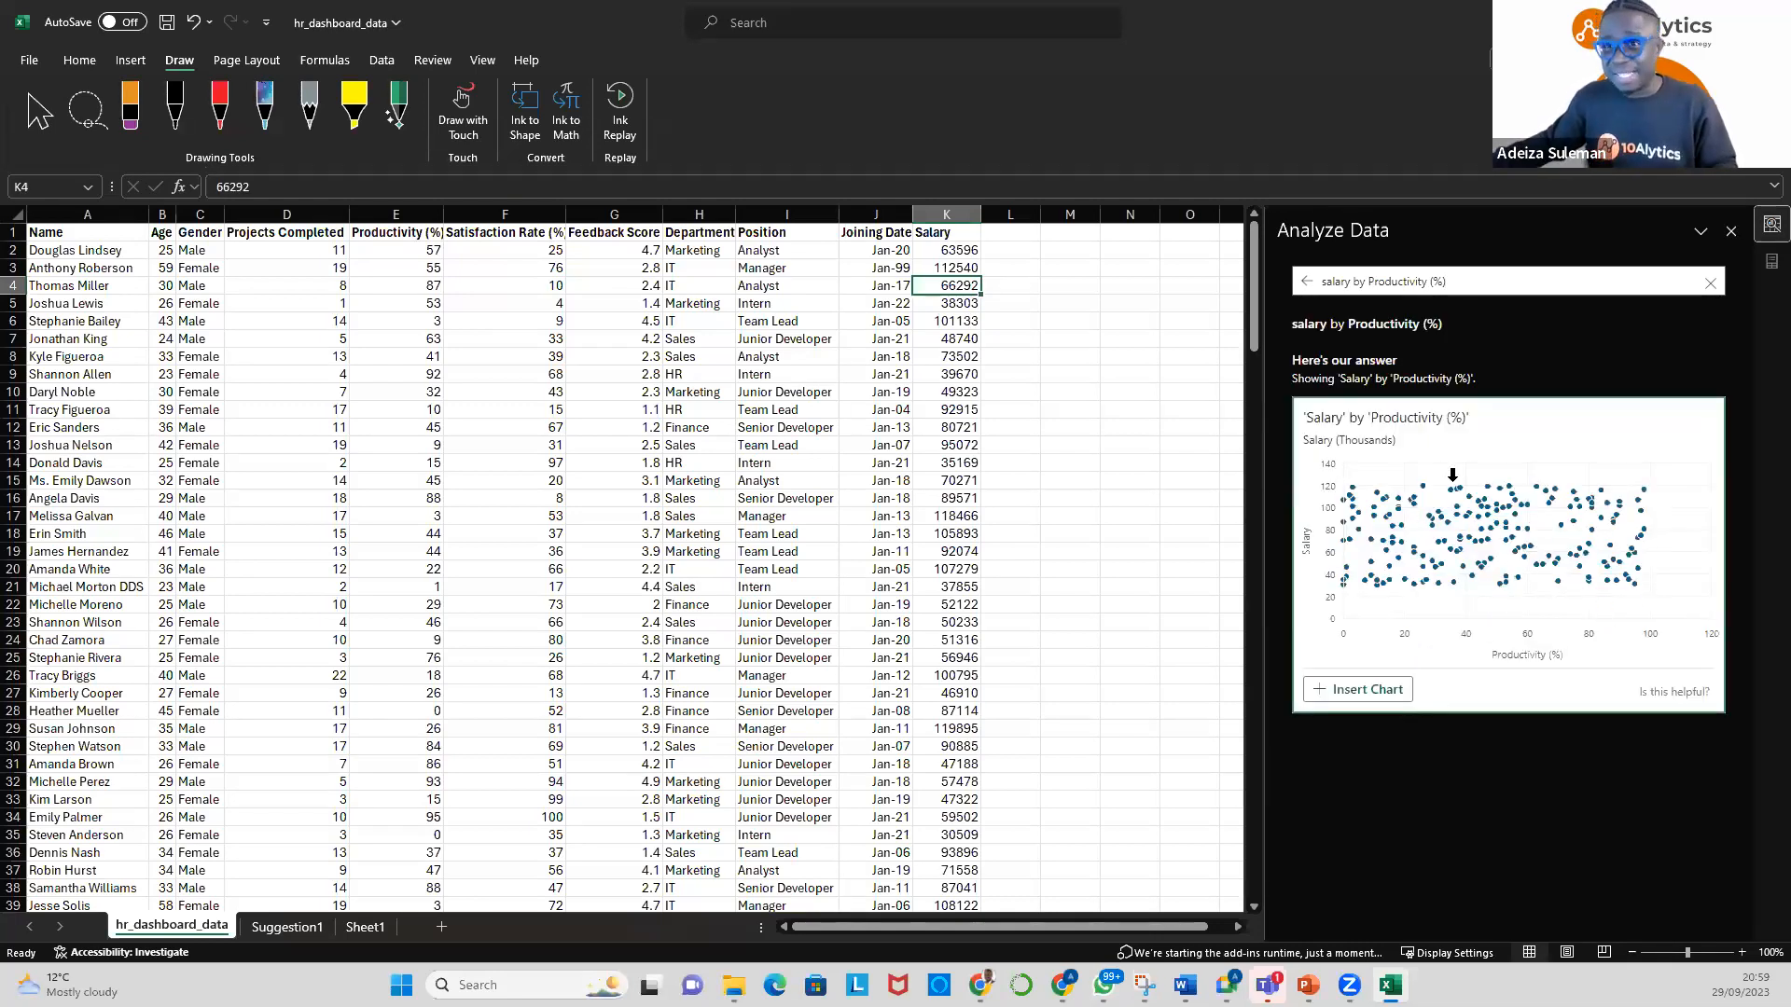
click(1389, 700)
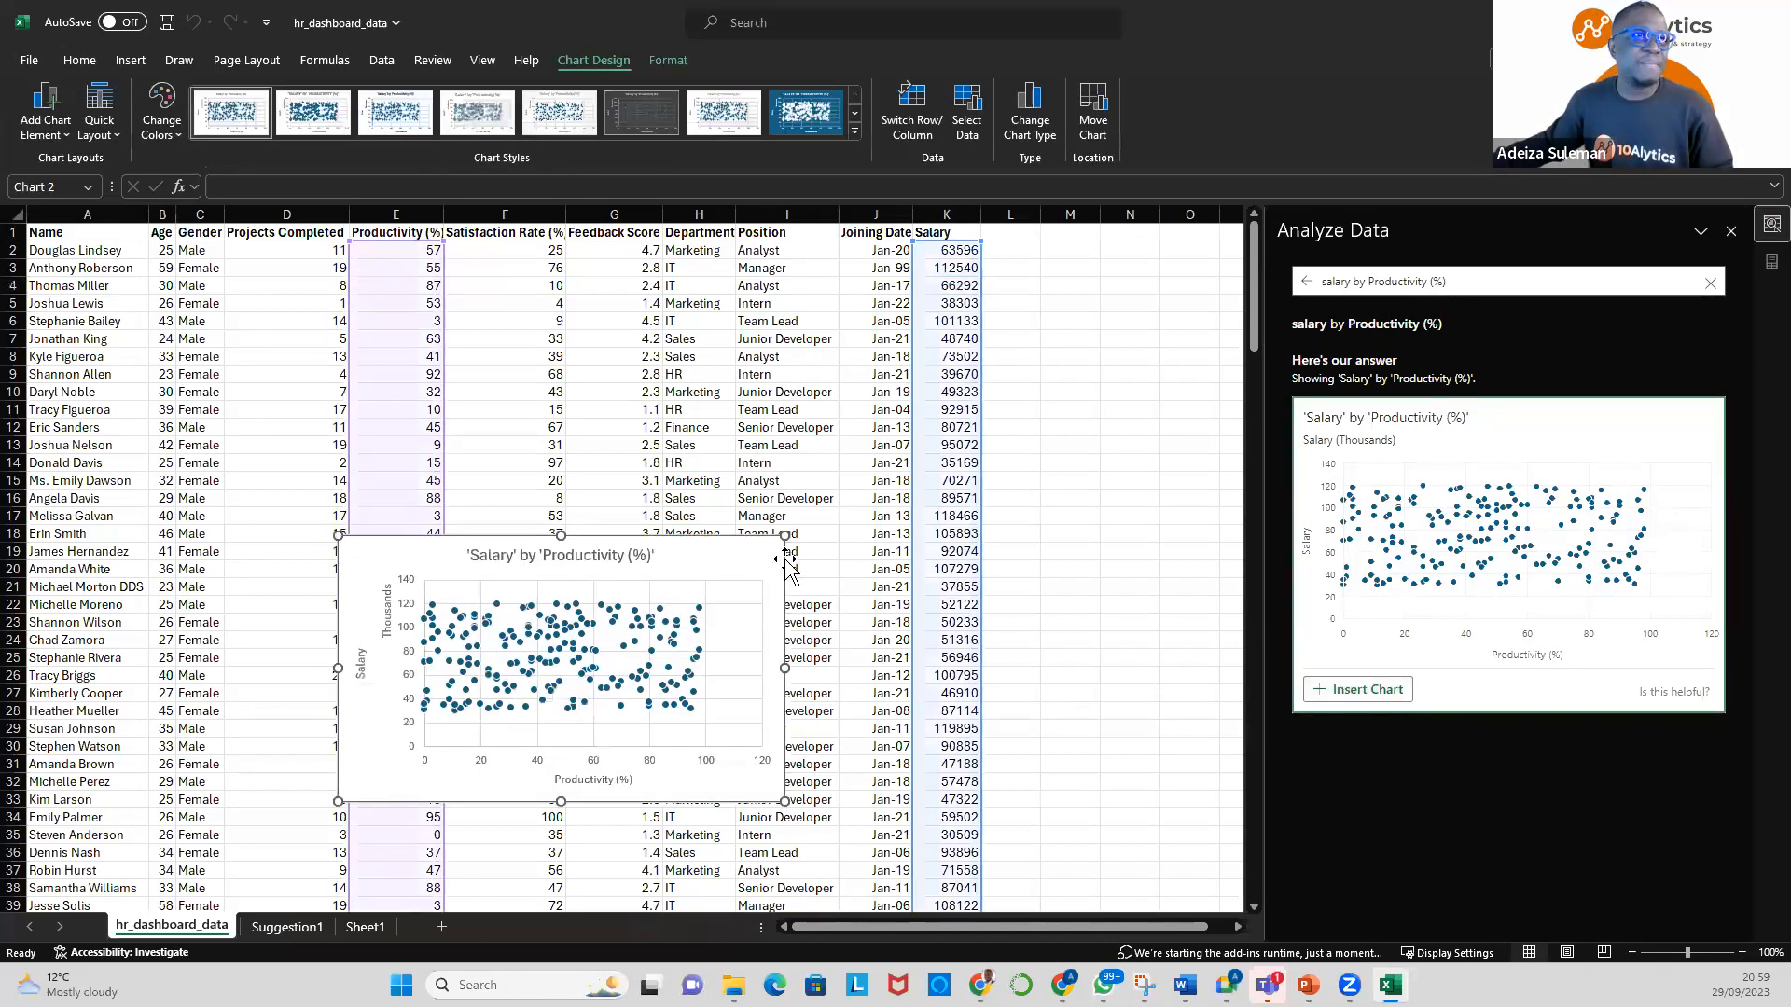
Enlarge the productivity chart and move it to a new sheet after Sheet1, spanning roughly rows 4 to 26 and columns C to M
drag(779, 534, 974, 436)
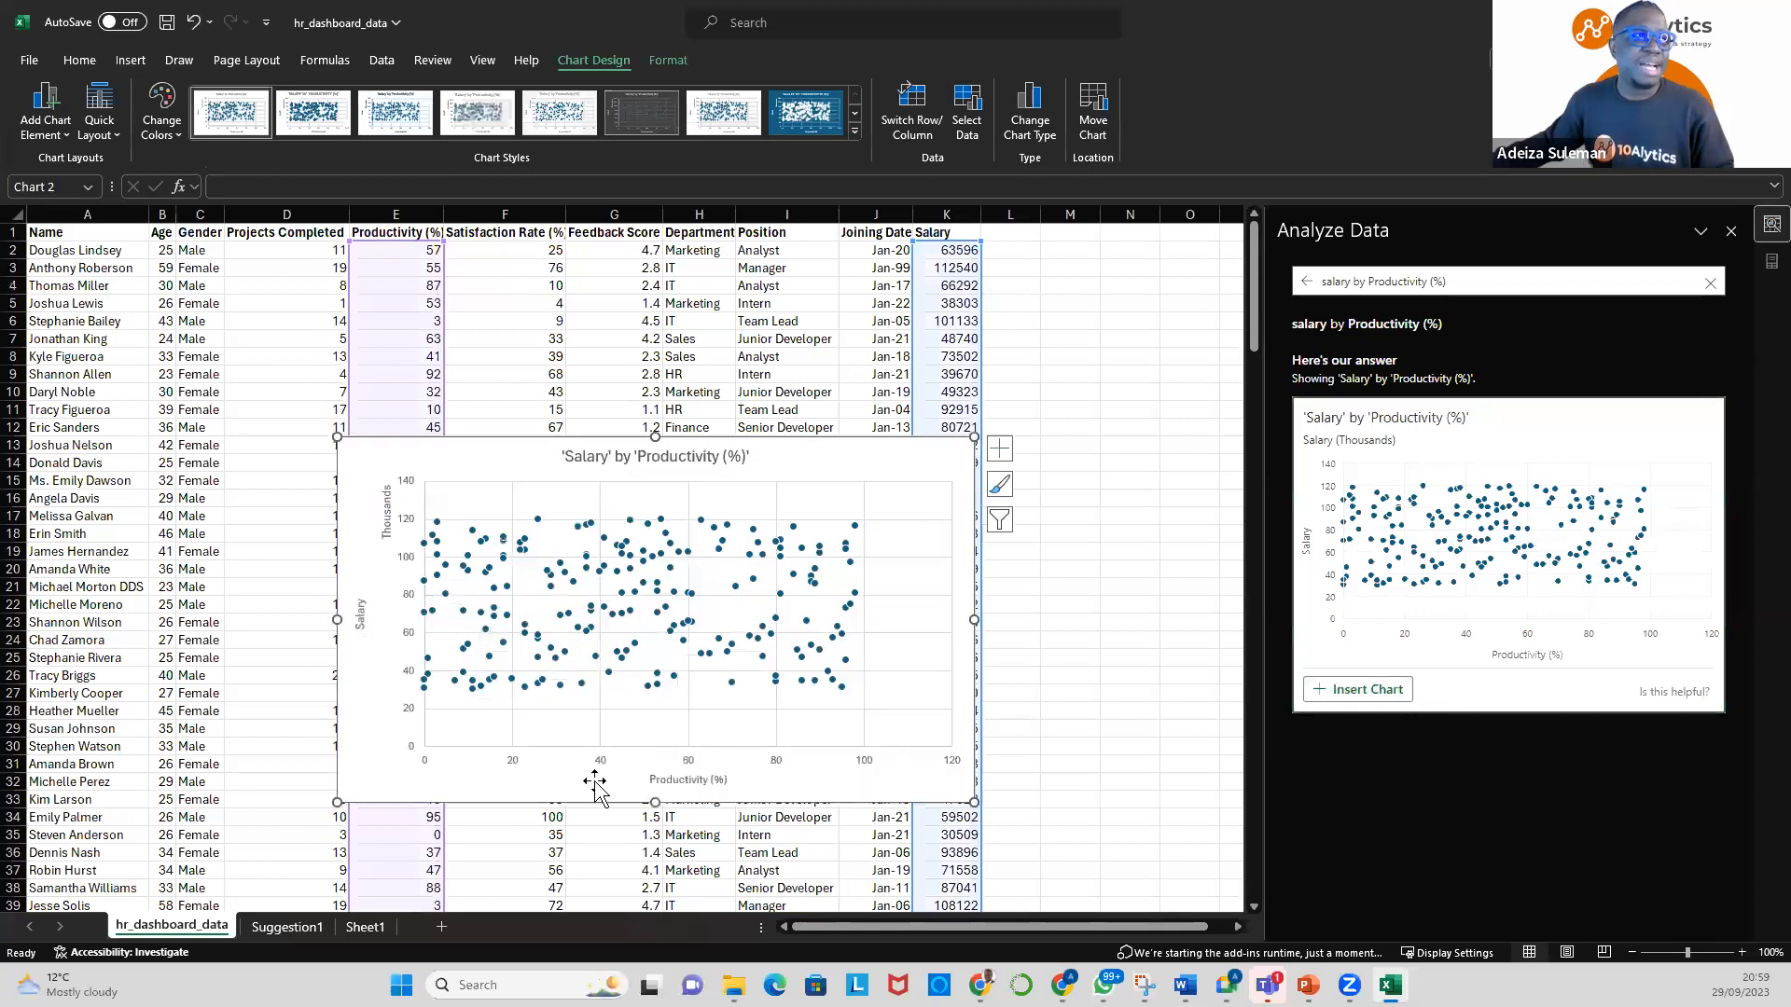
click(441, 927)
drag(255, 929, 472, 929)
click(187, 928)
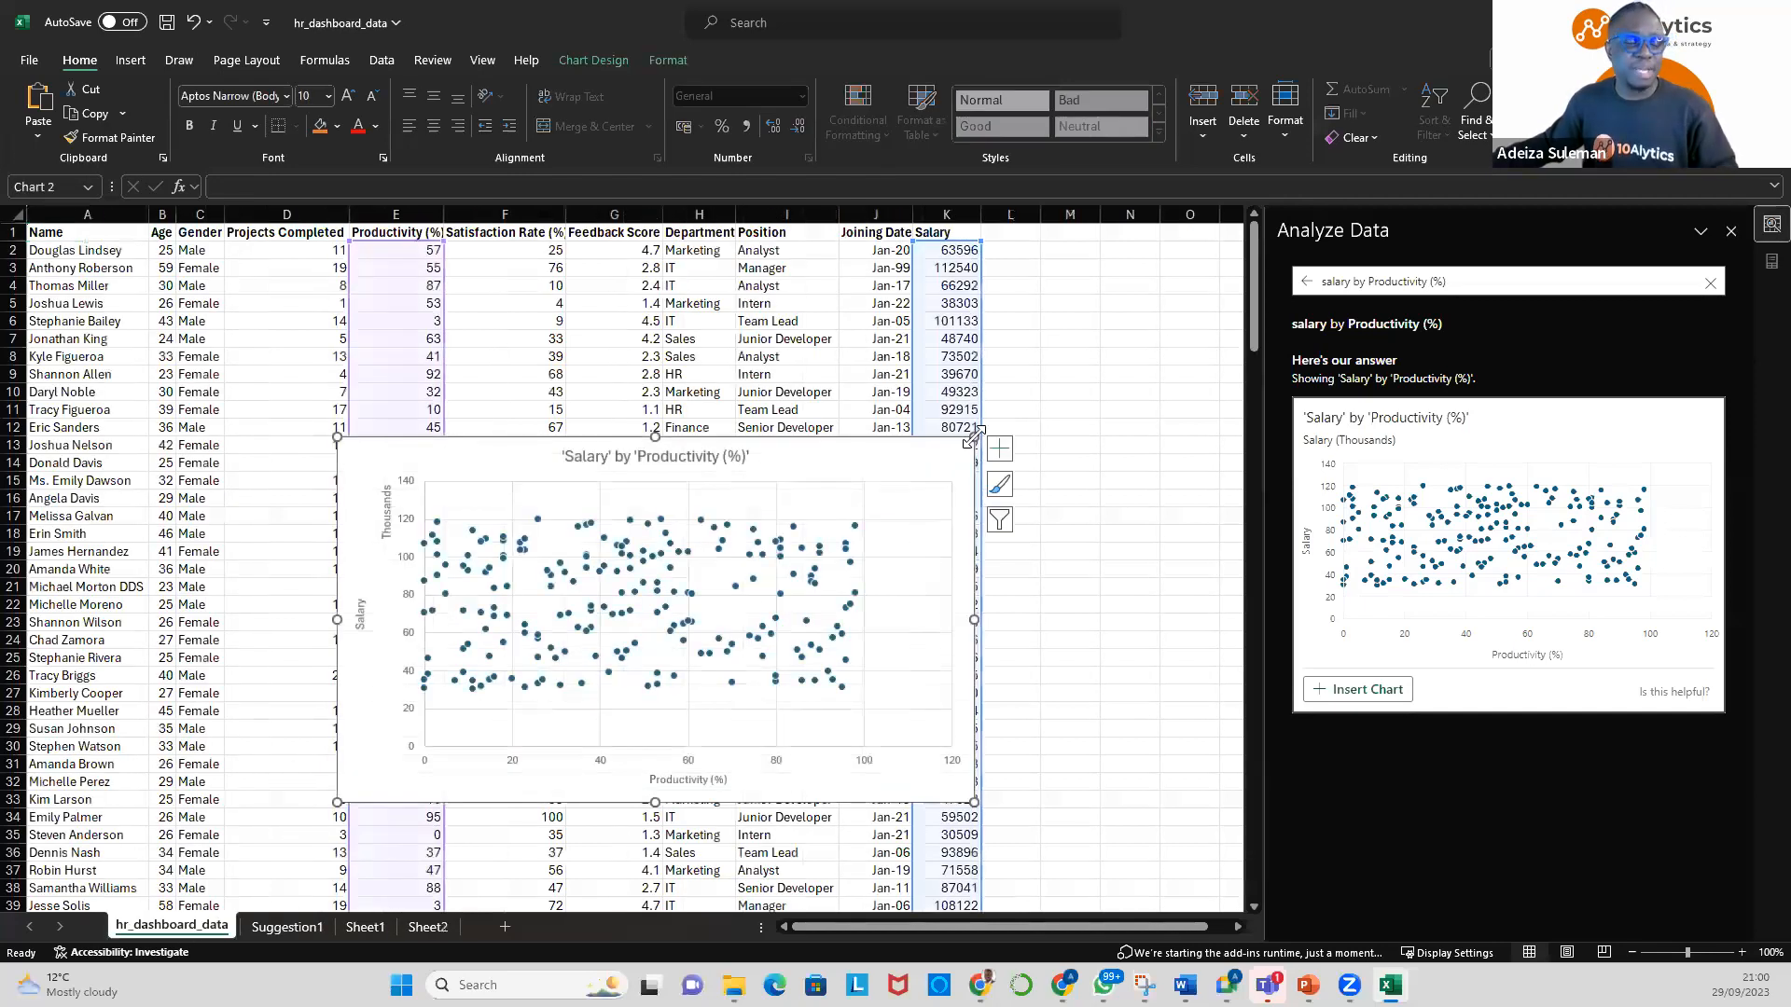
key(Delete)
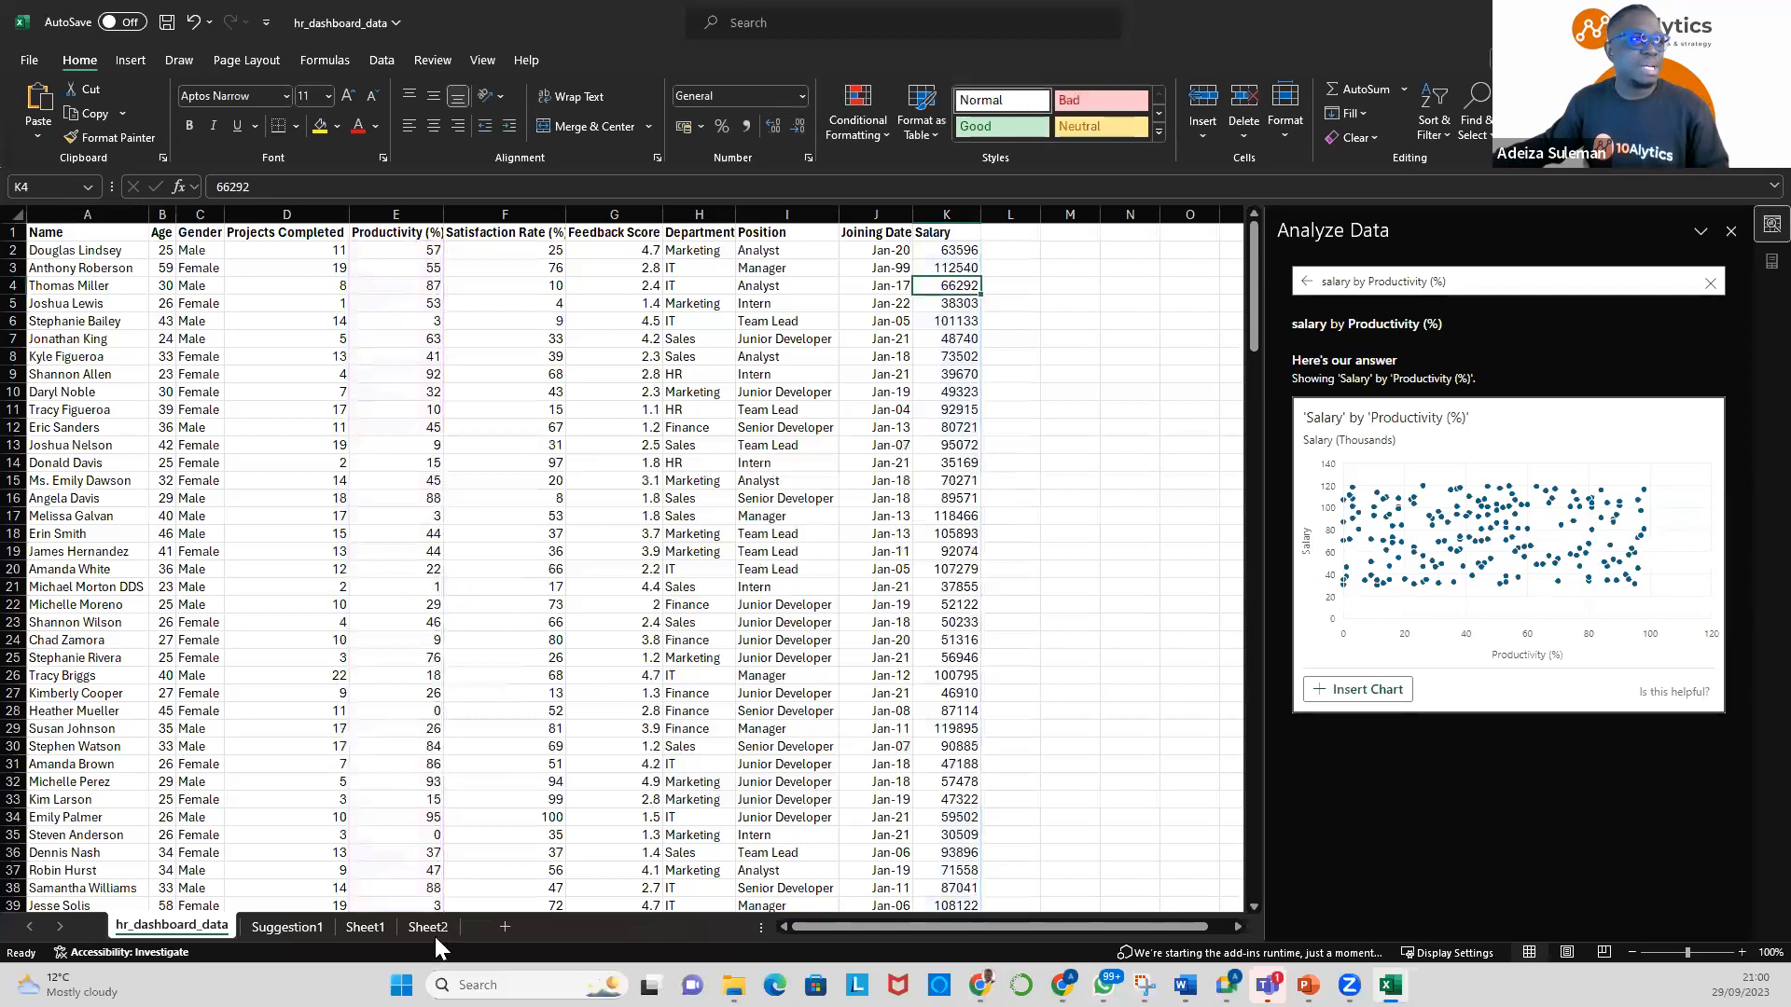
click(431, 928)
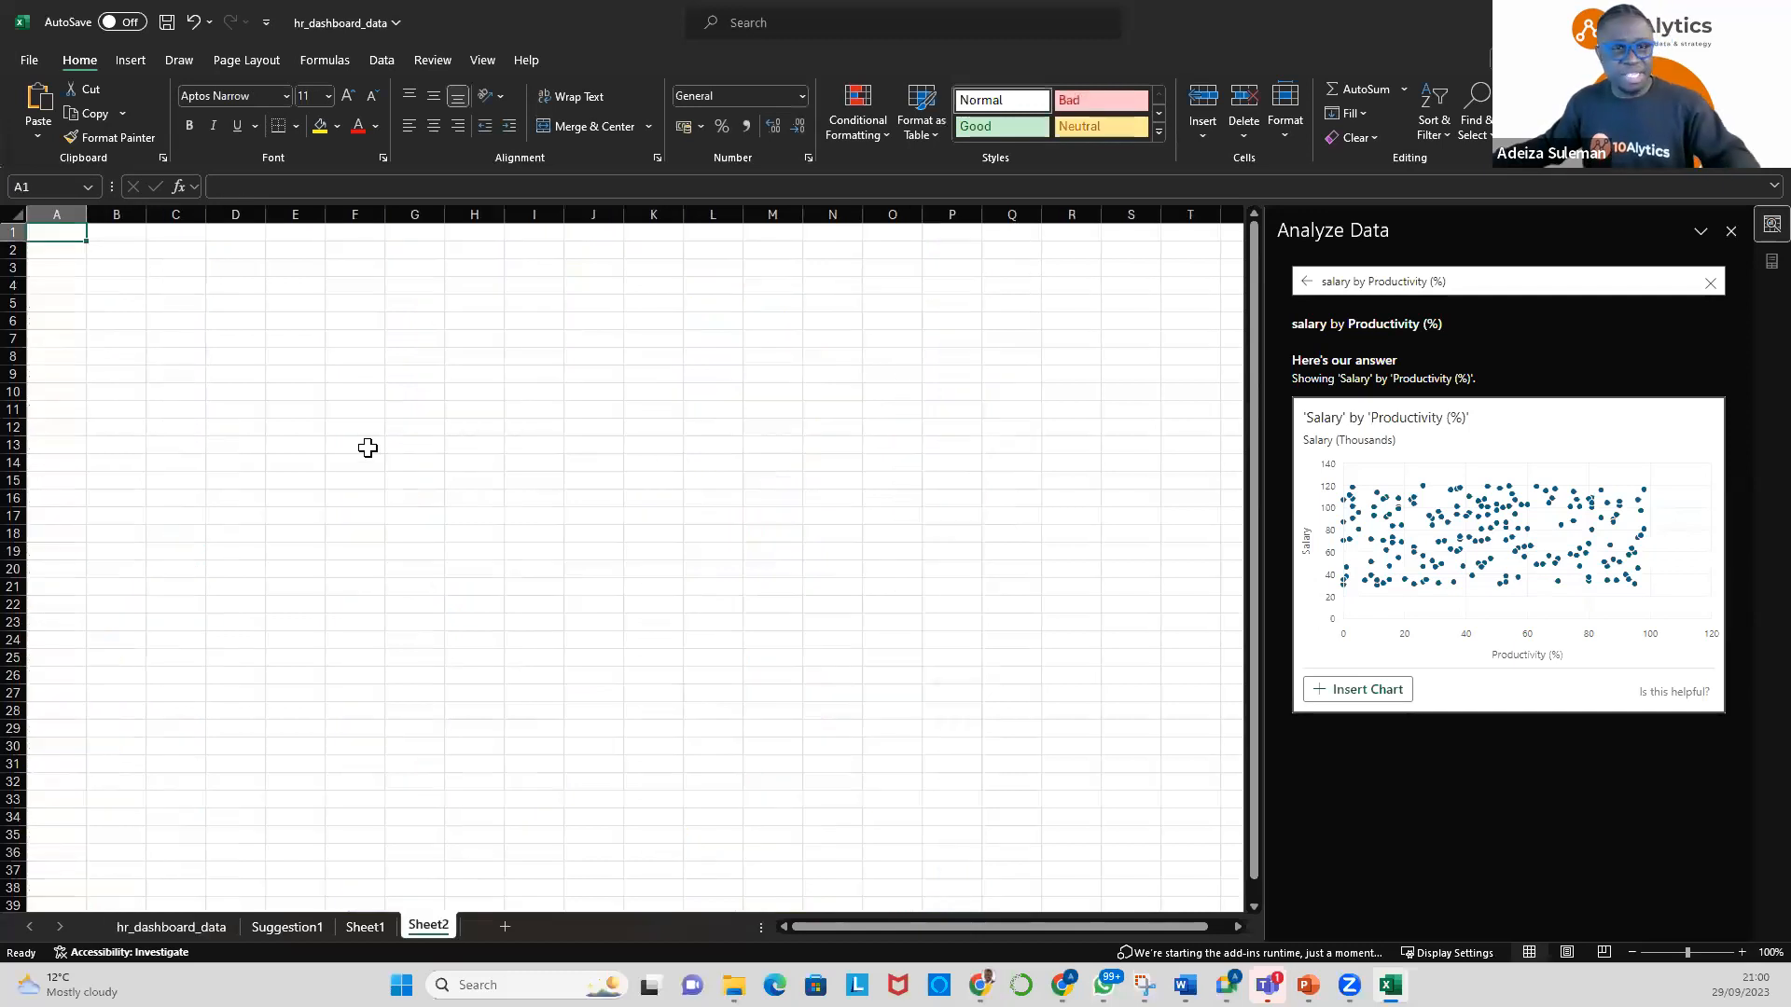
key(ctrl+v)
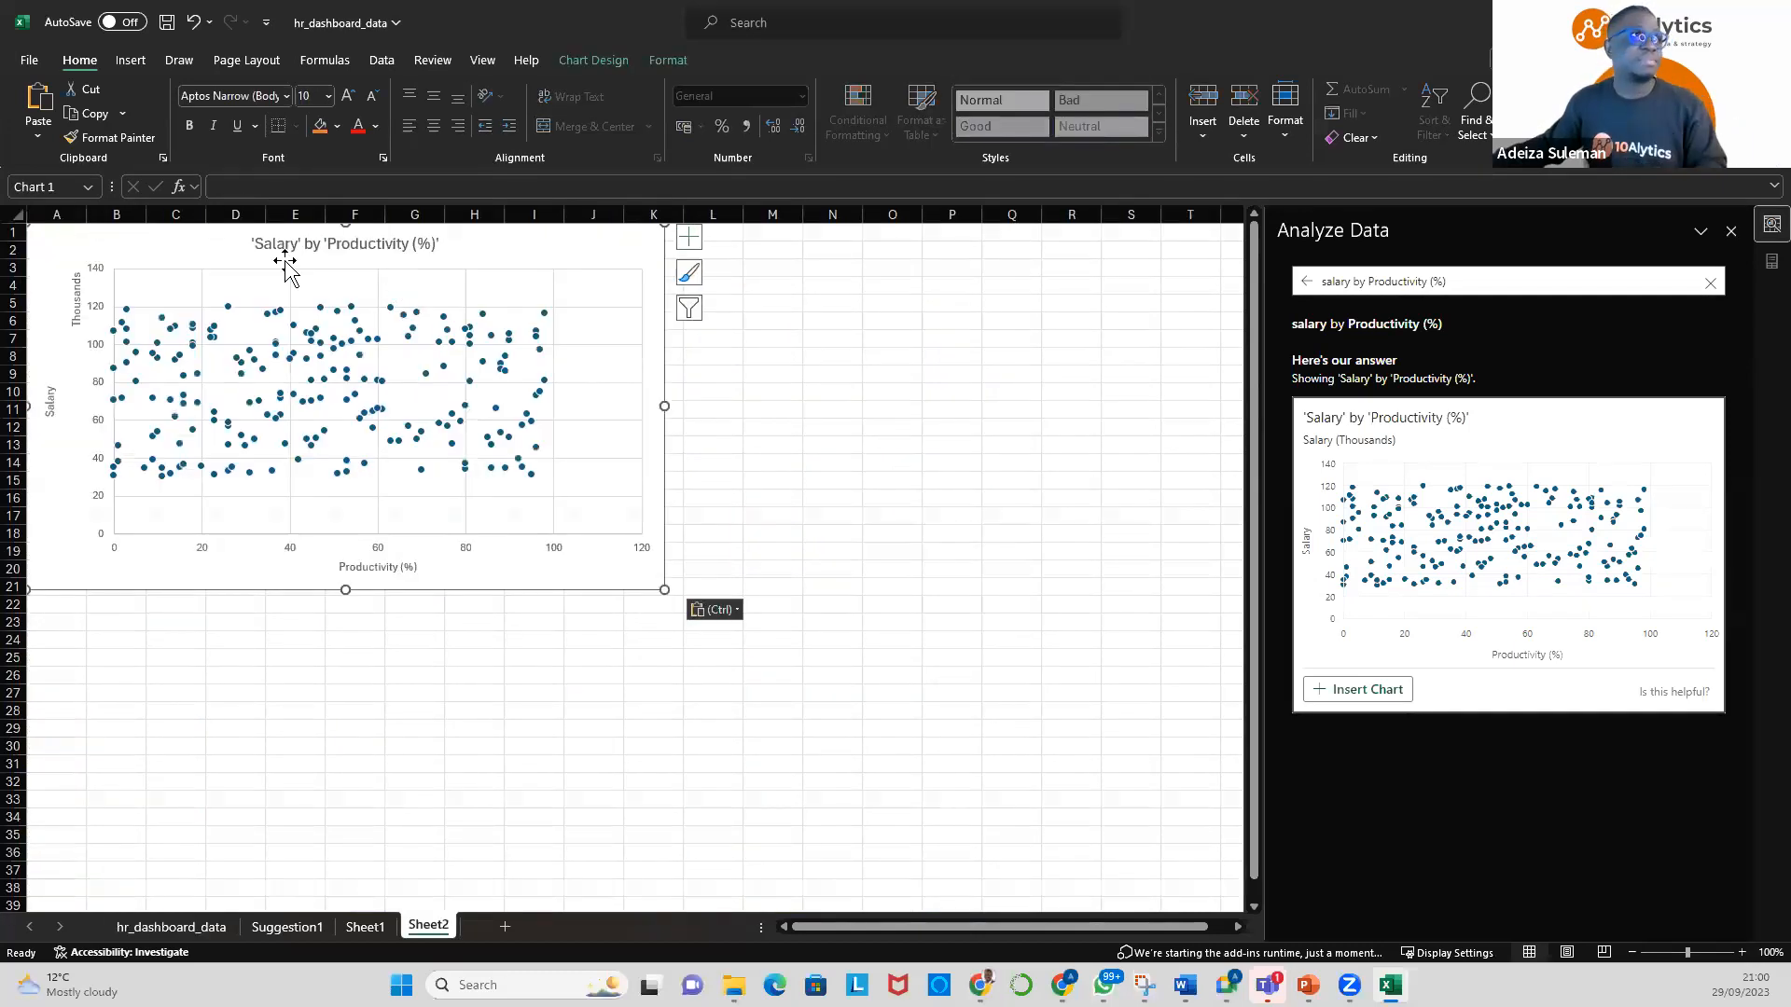
drag(228, 239, 358, 340)
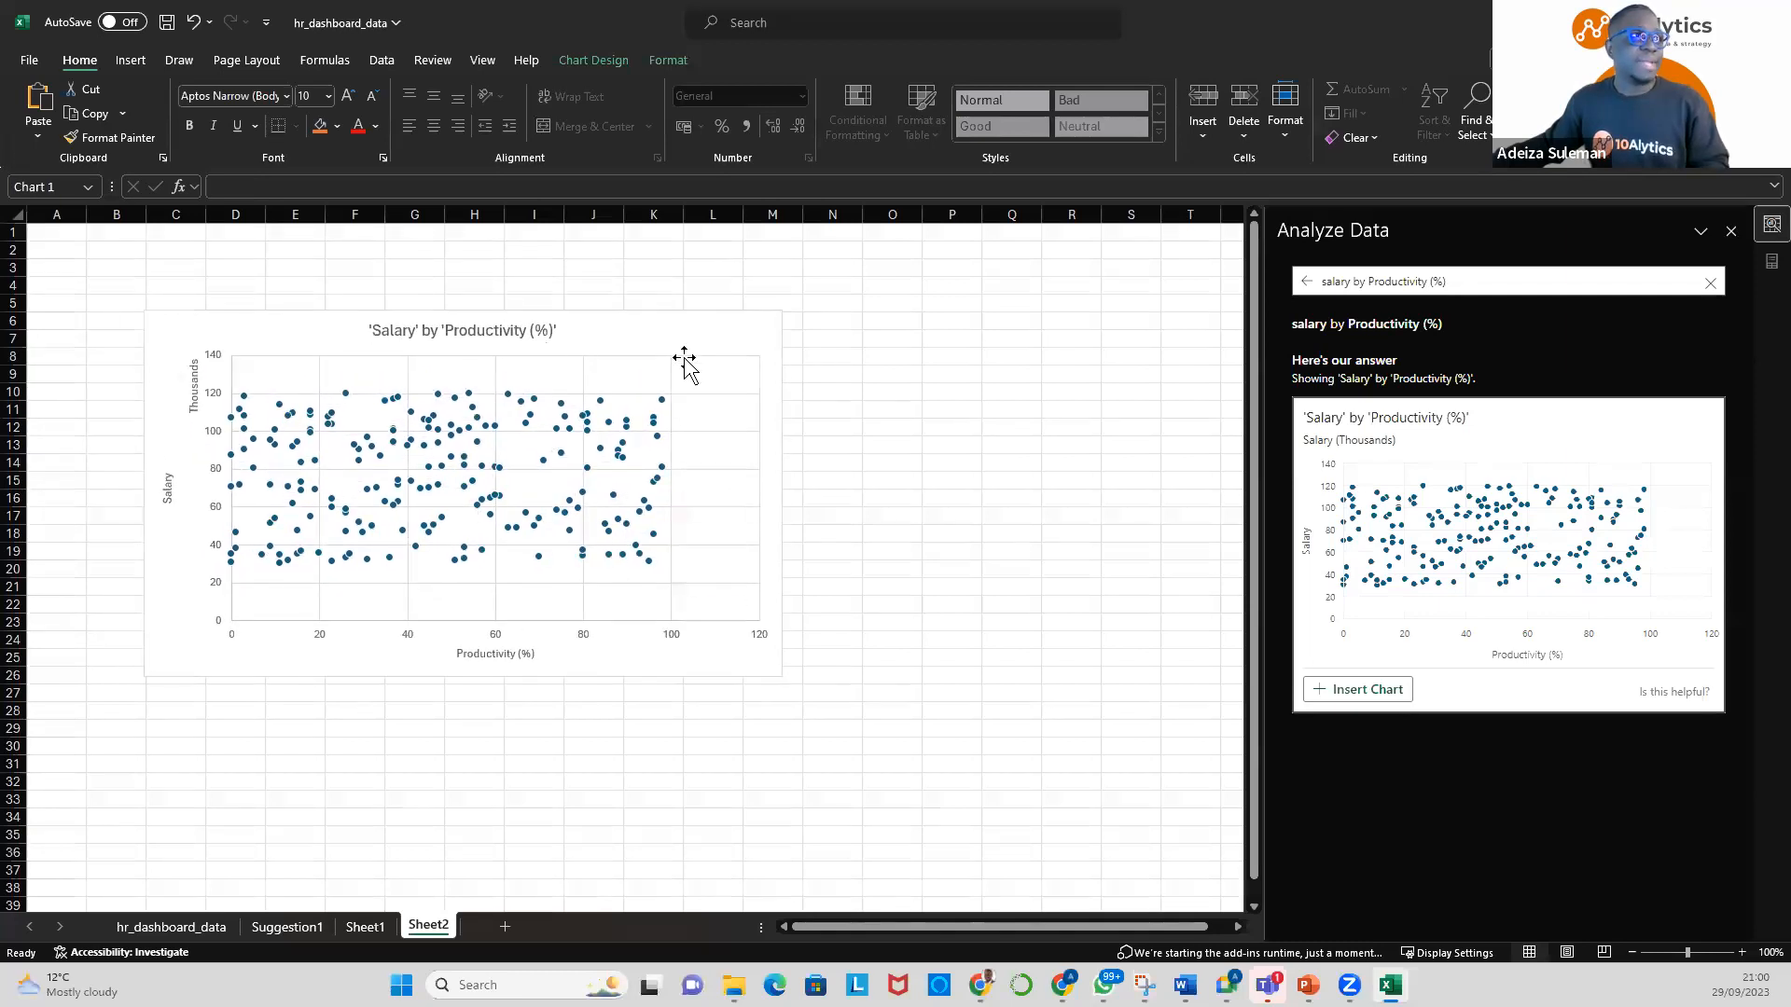
drag(782, 311, 804, 280)
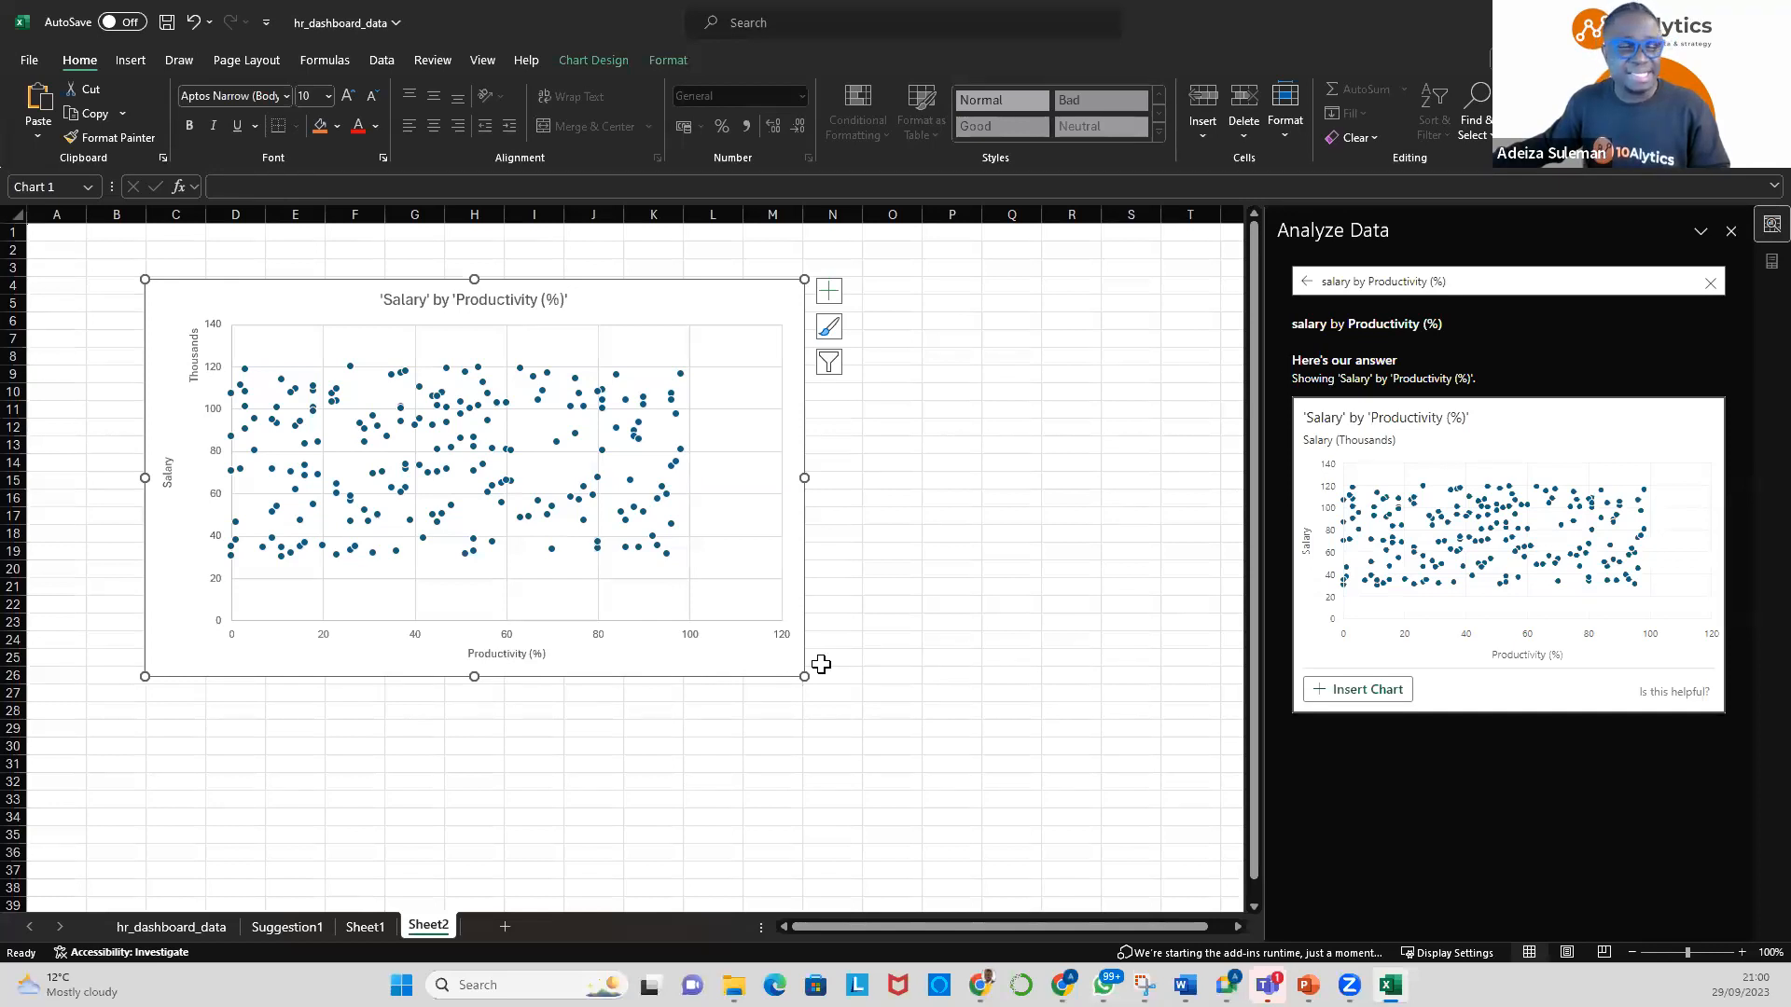
Add a linear trendline to the Salary by Projects Completed scatter chart on Sheet1
click(367, 927)
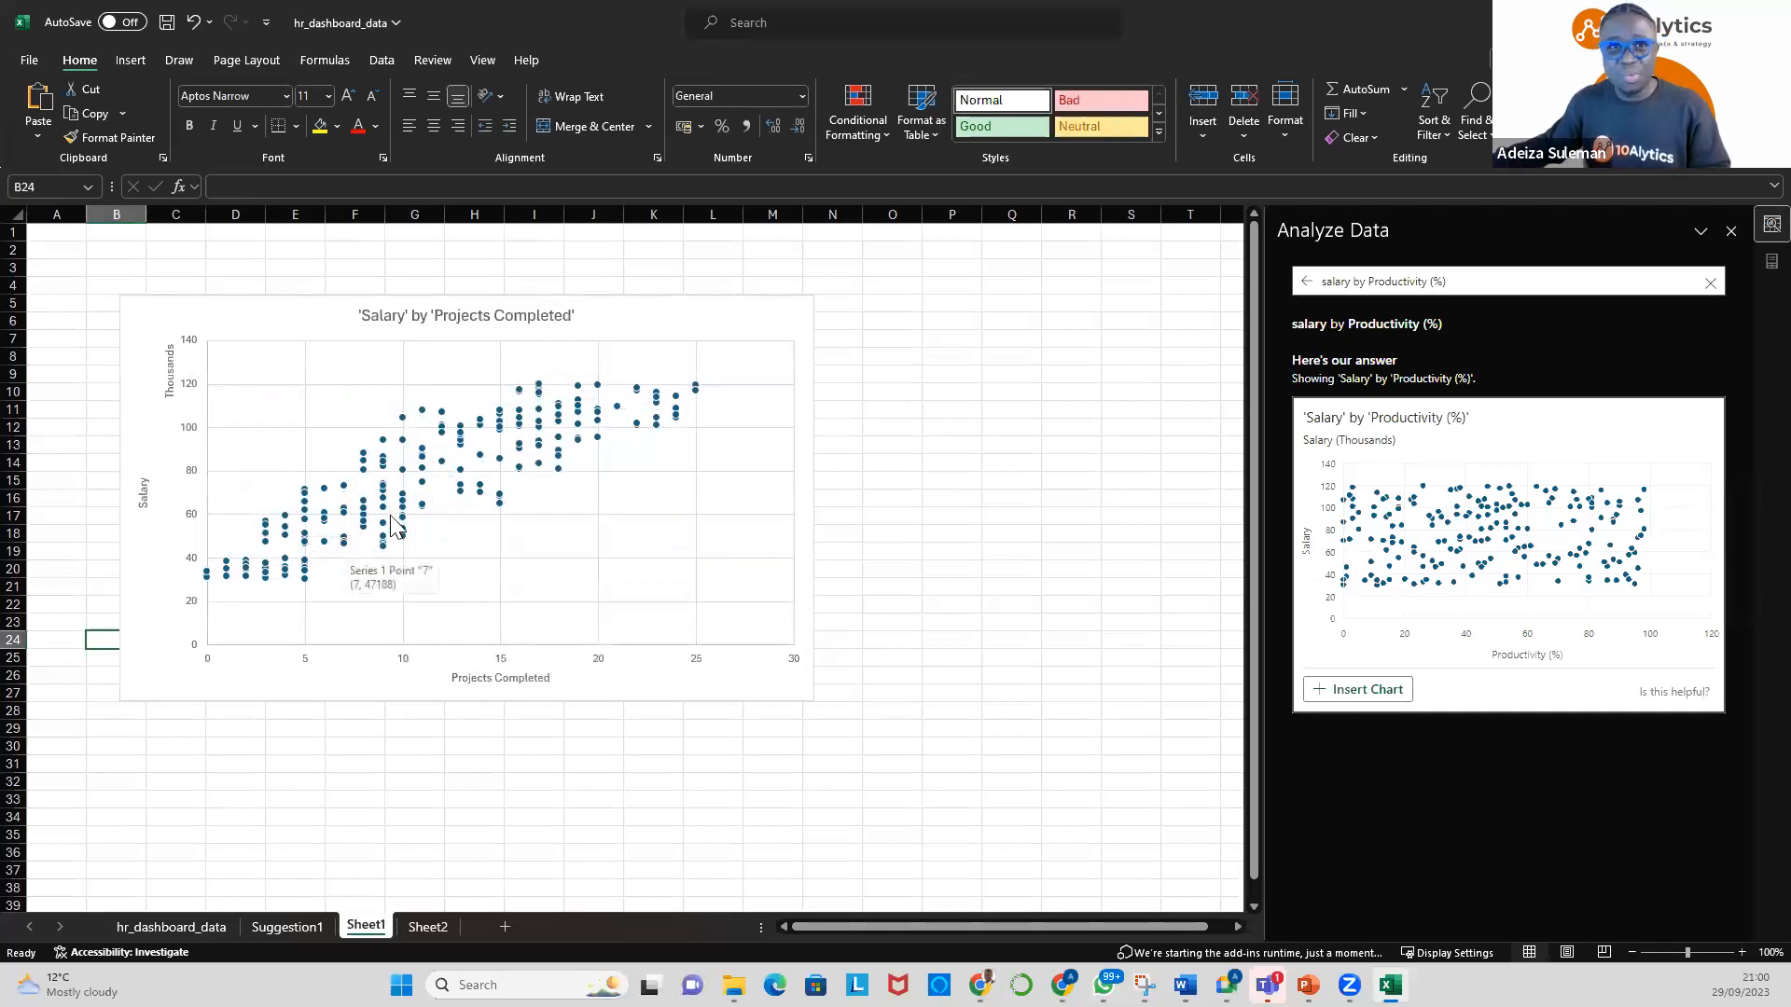
mouse_move(345, 525)
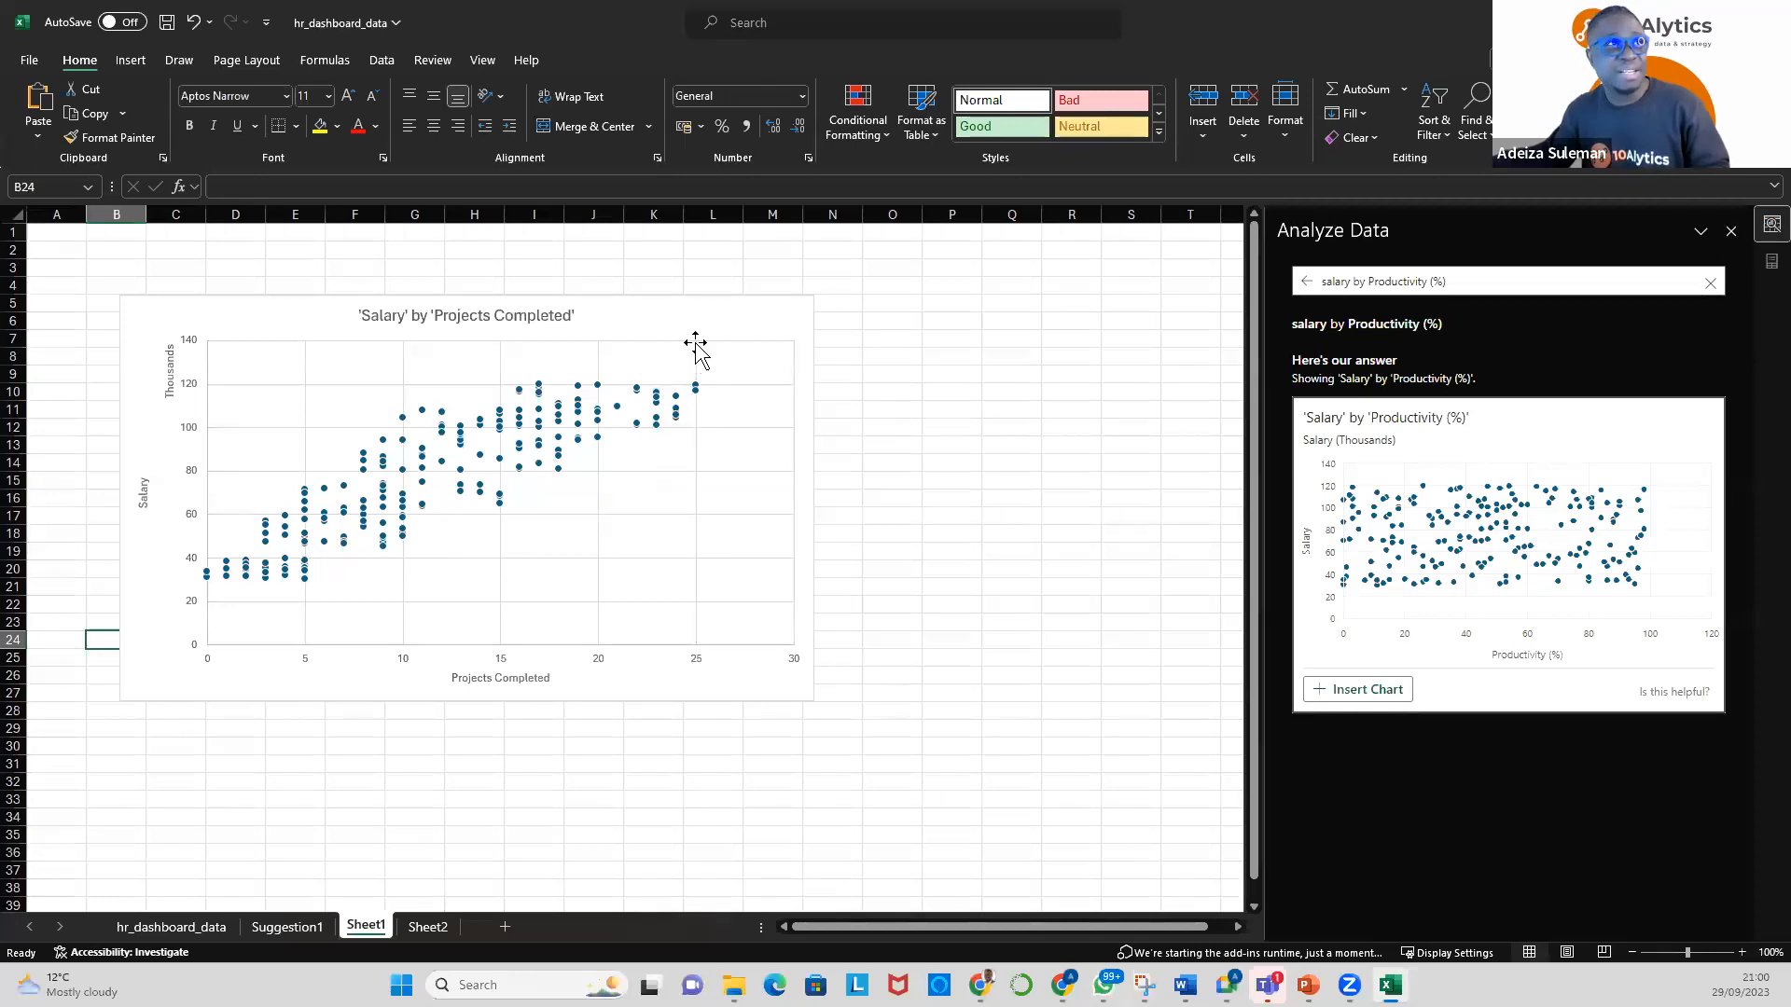
click(758, 322)
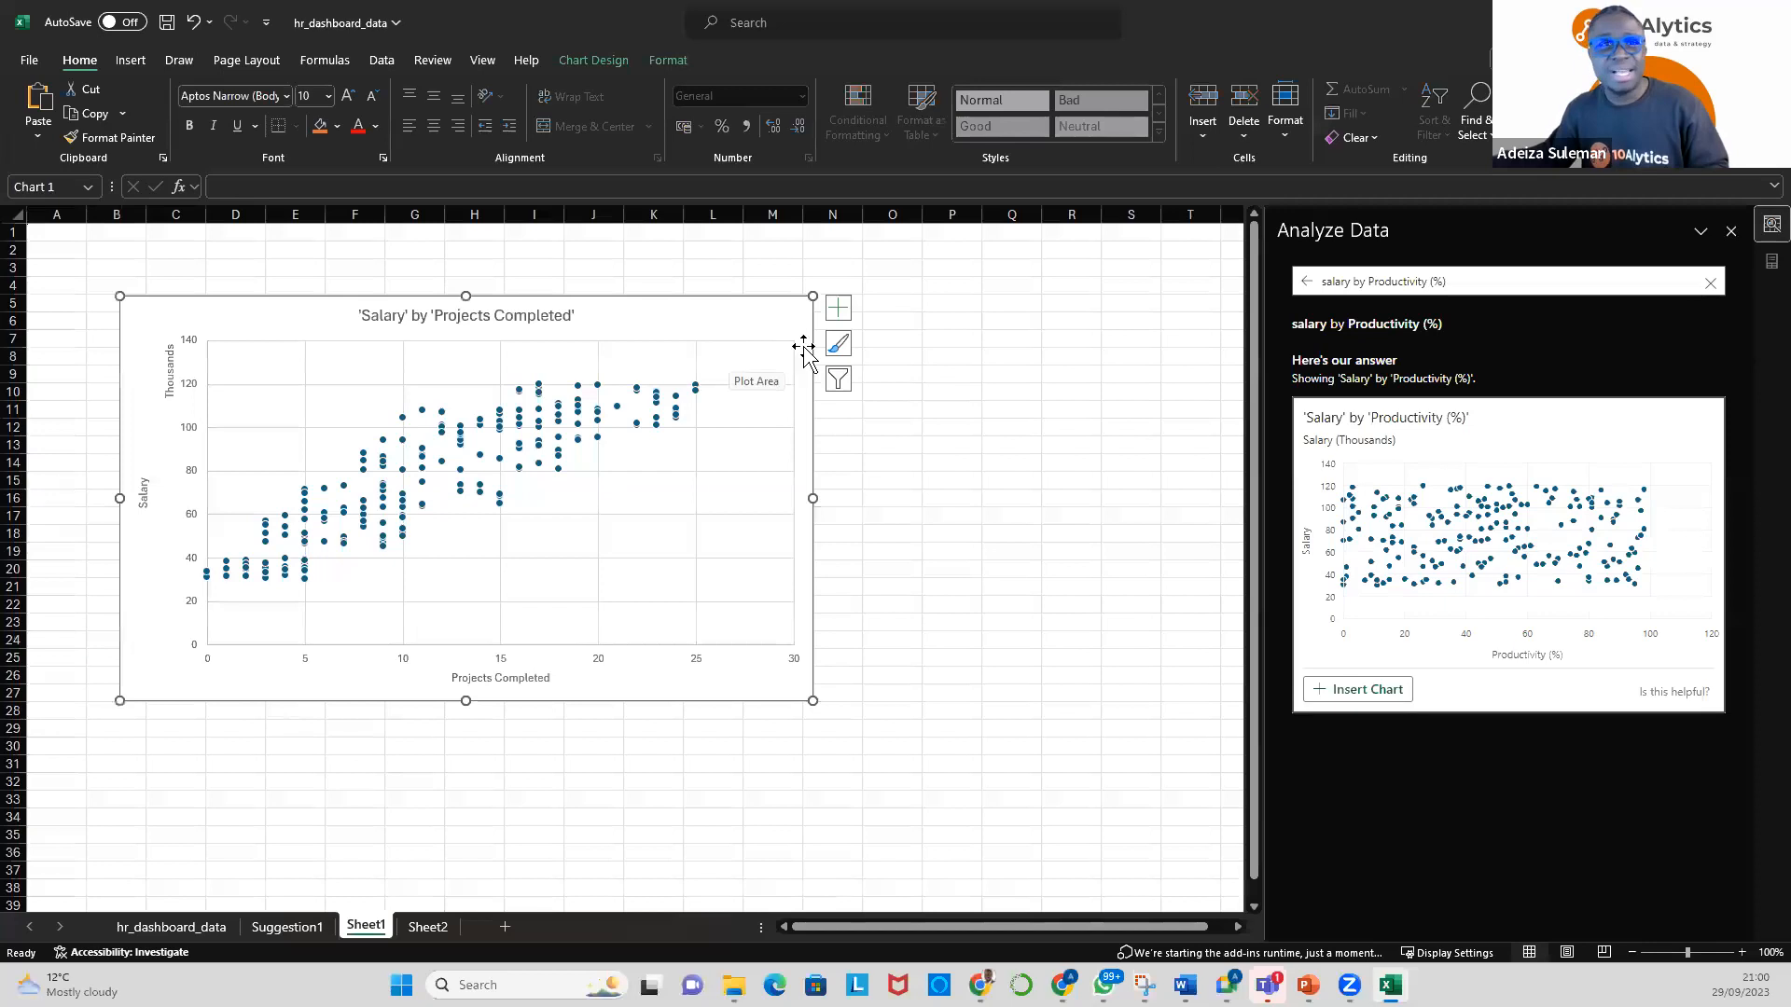
click(838, 309)
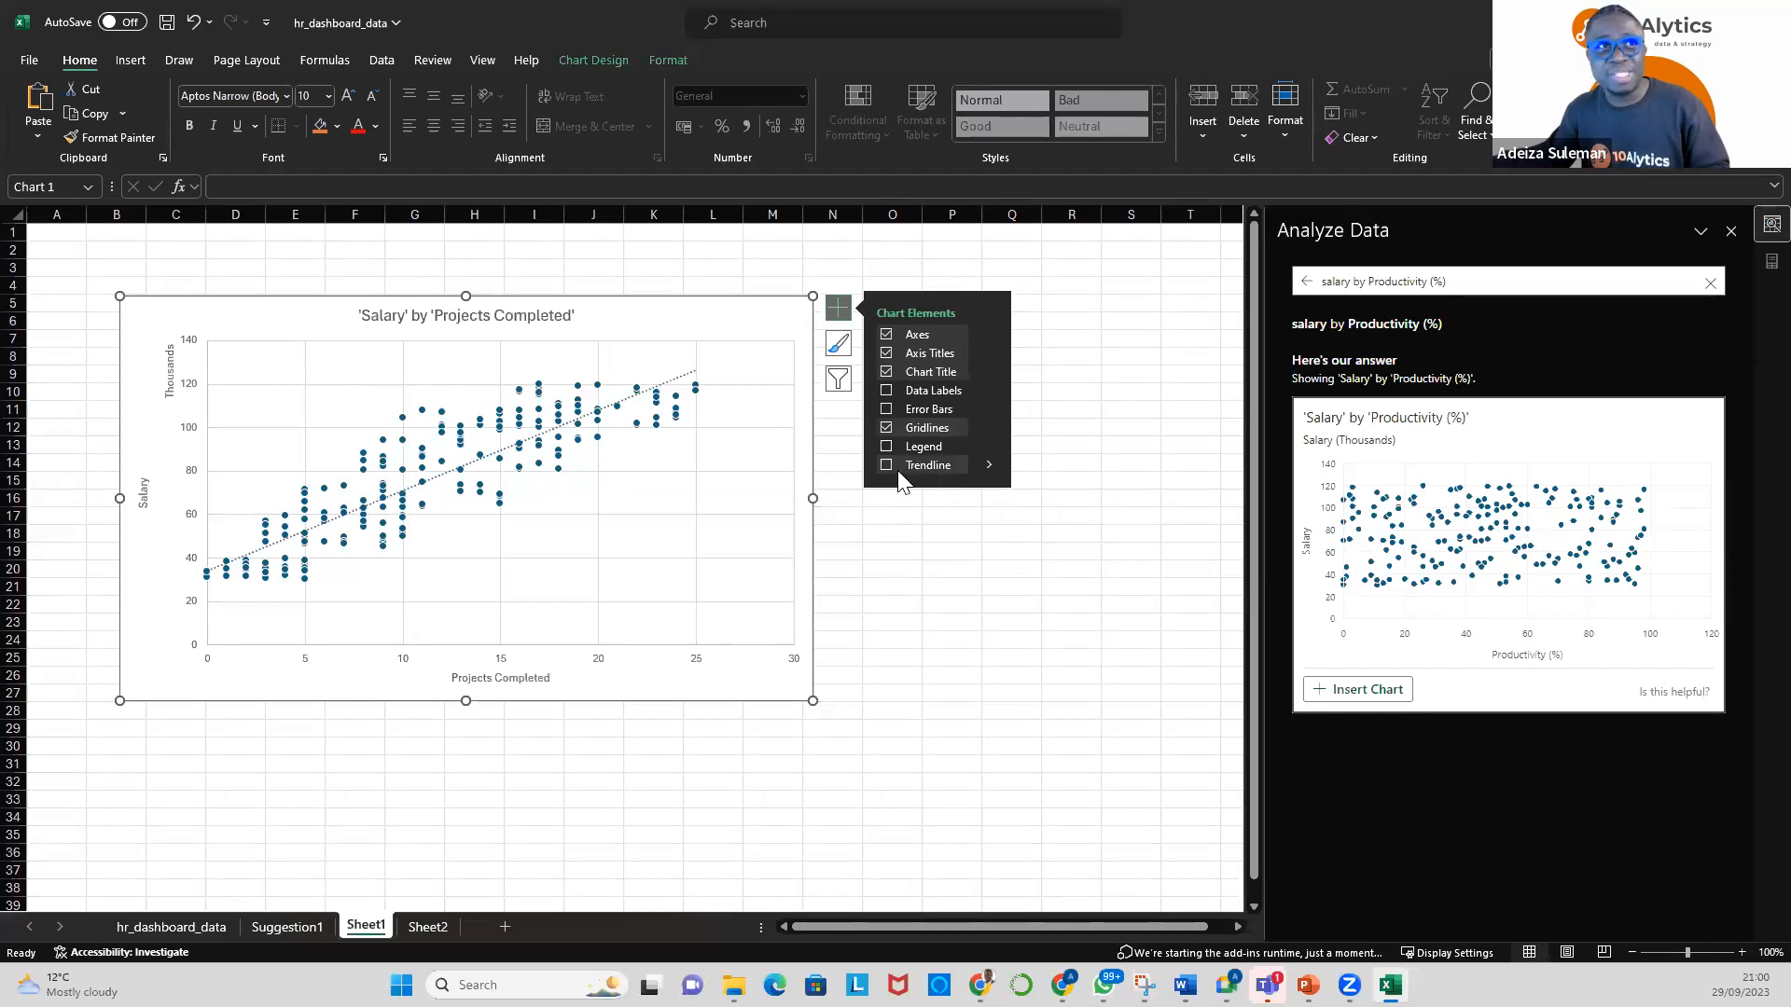
click(989, 466)
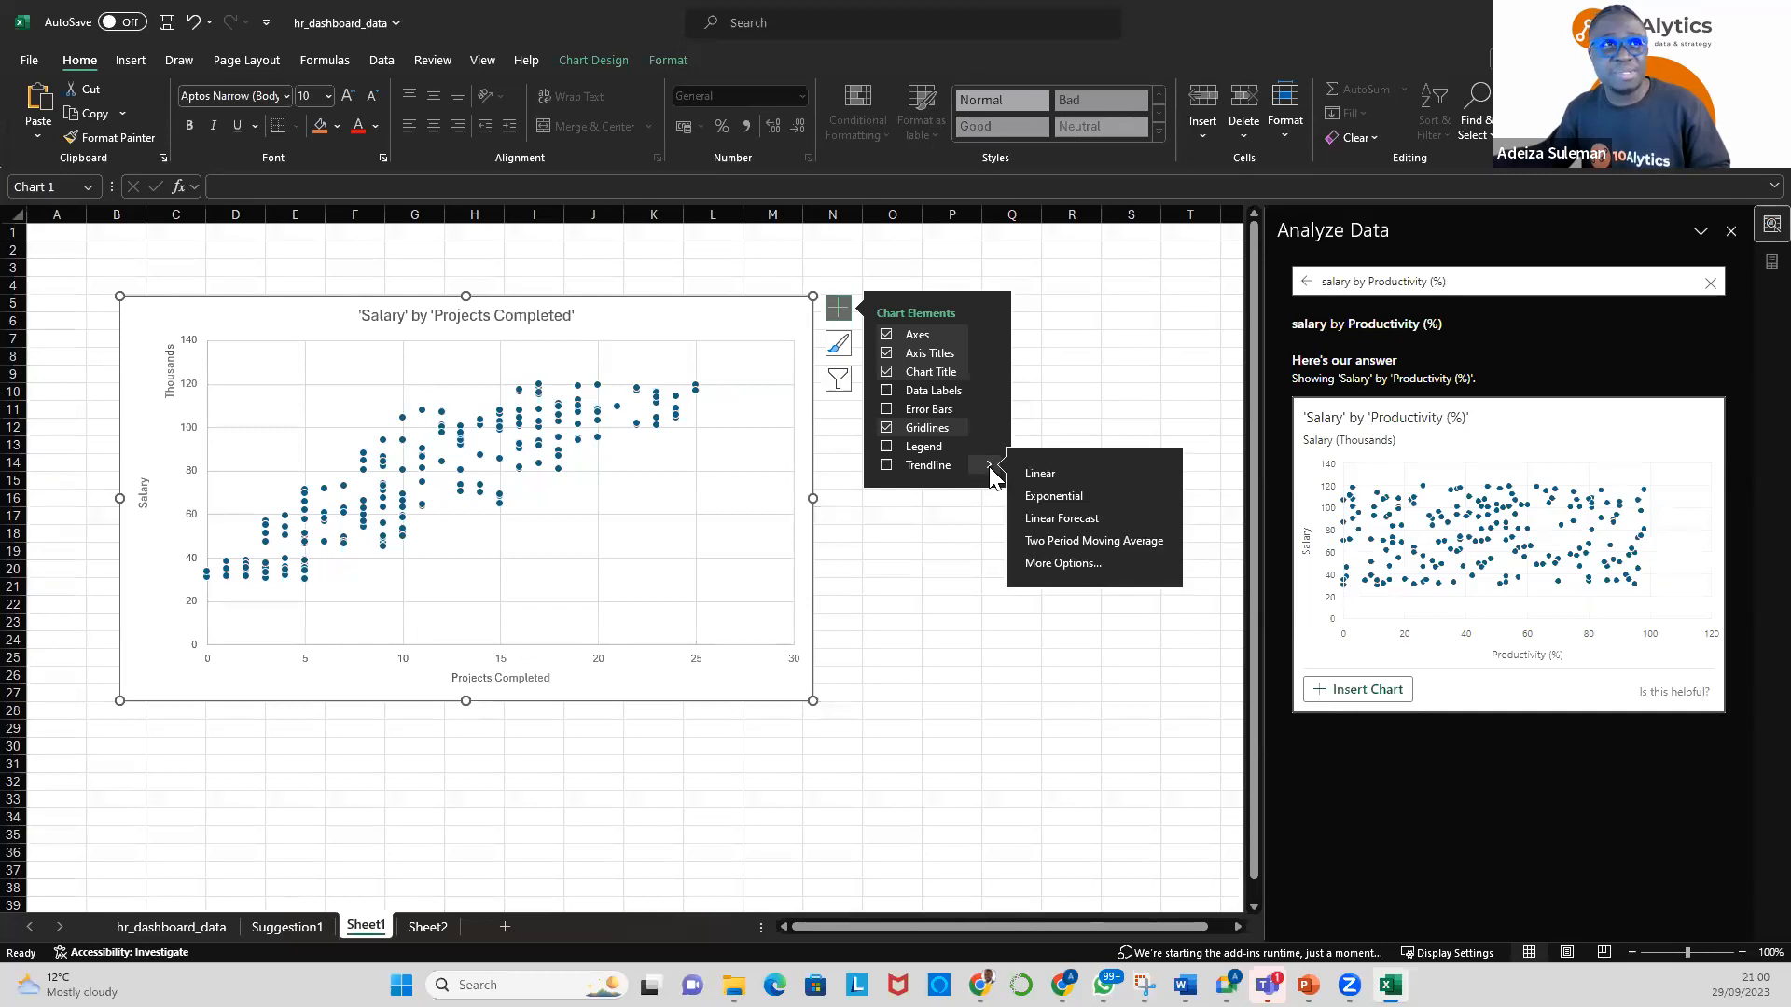
click(1042, 477)
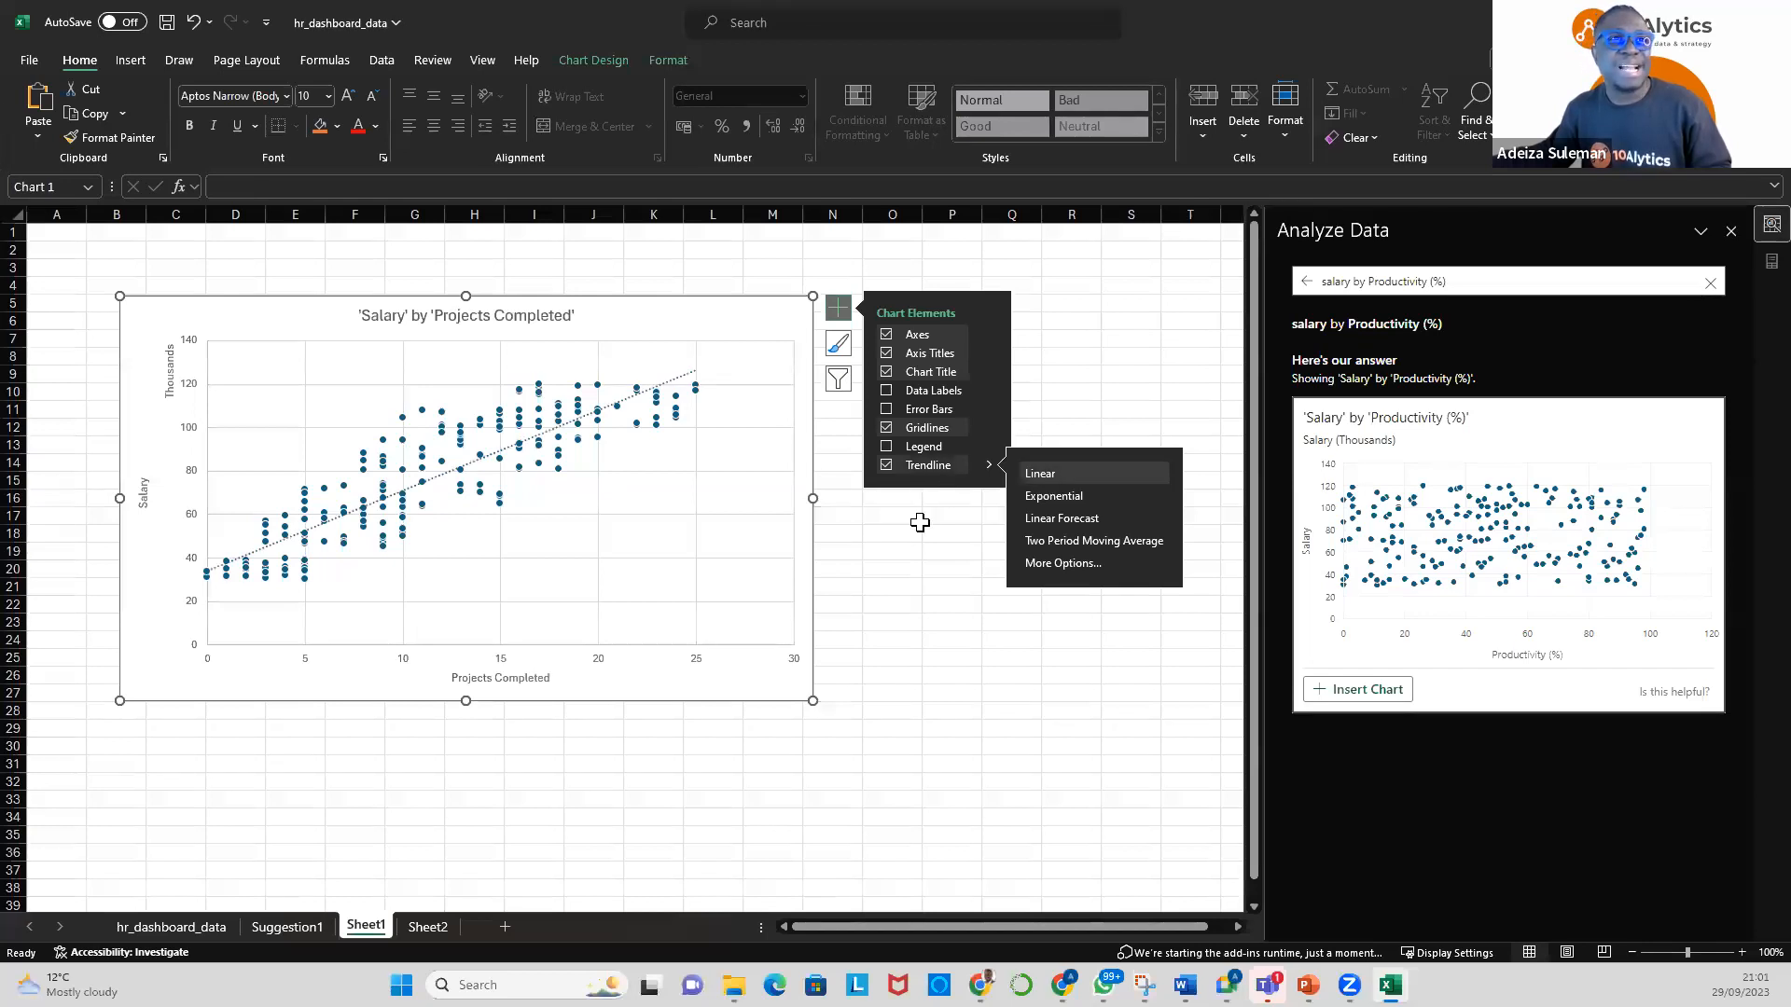
Compare the Salary by Projects Completed chart on Sheet1 with the Salary by Productivity (%) chart on Sheet2
click(838, 317)
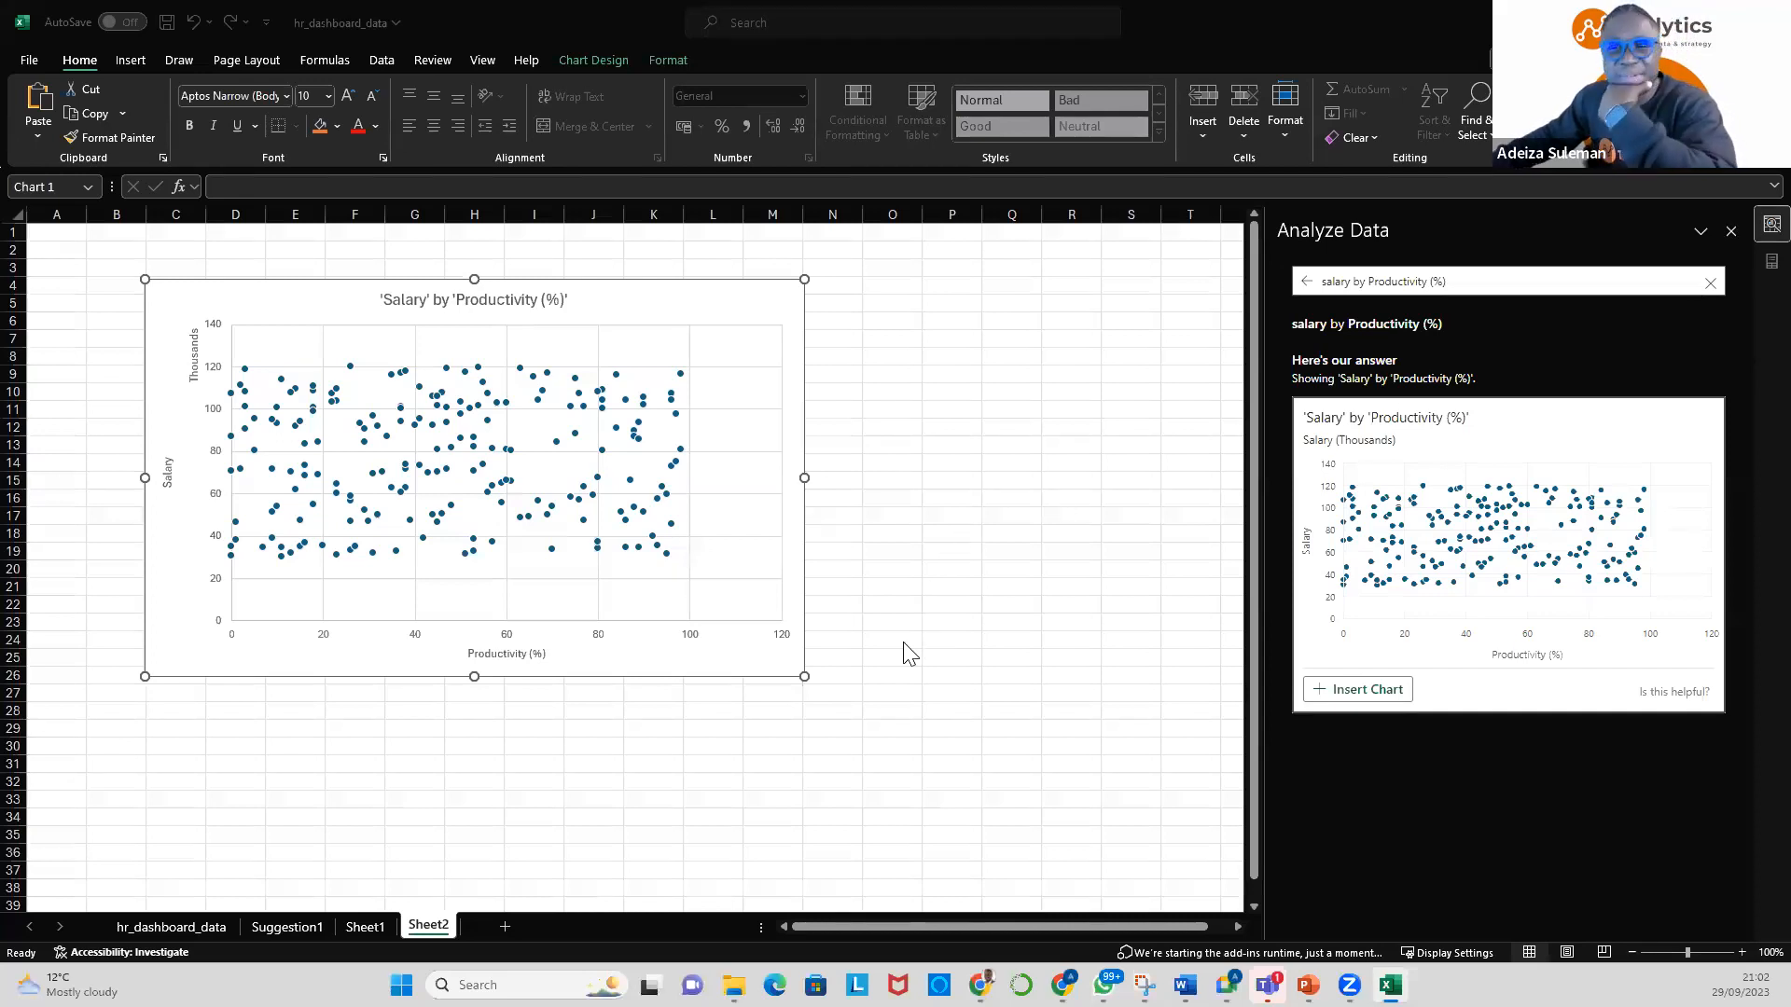
click(794, 664)
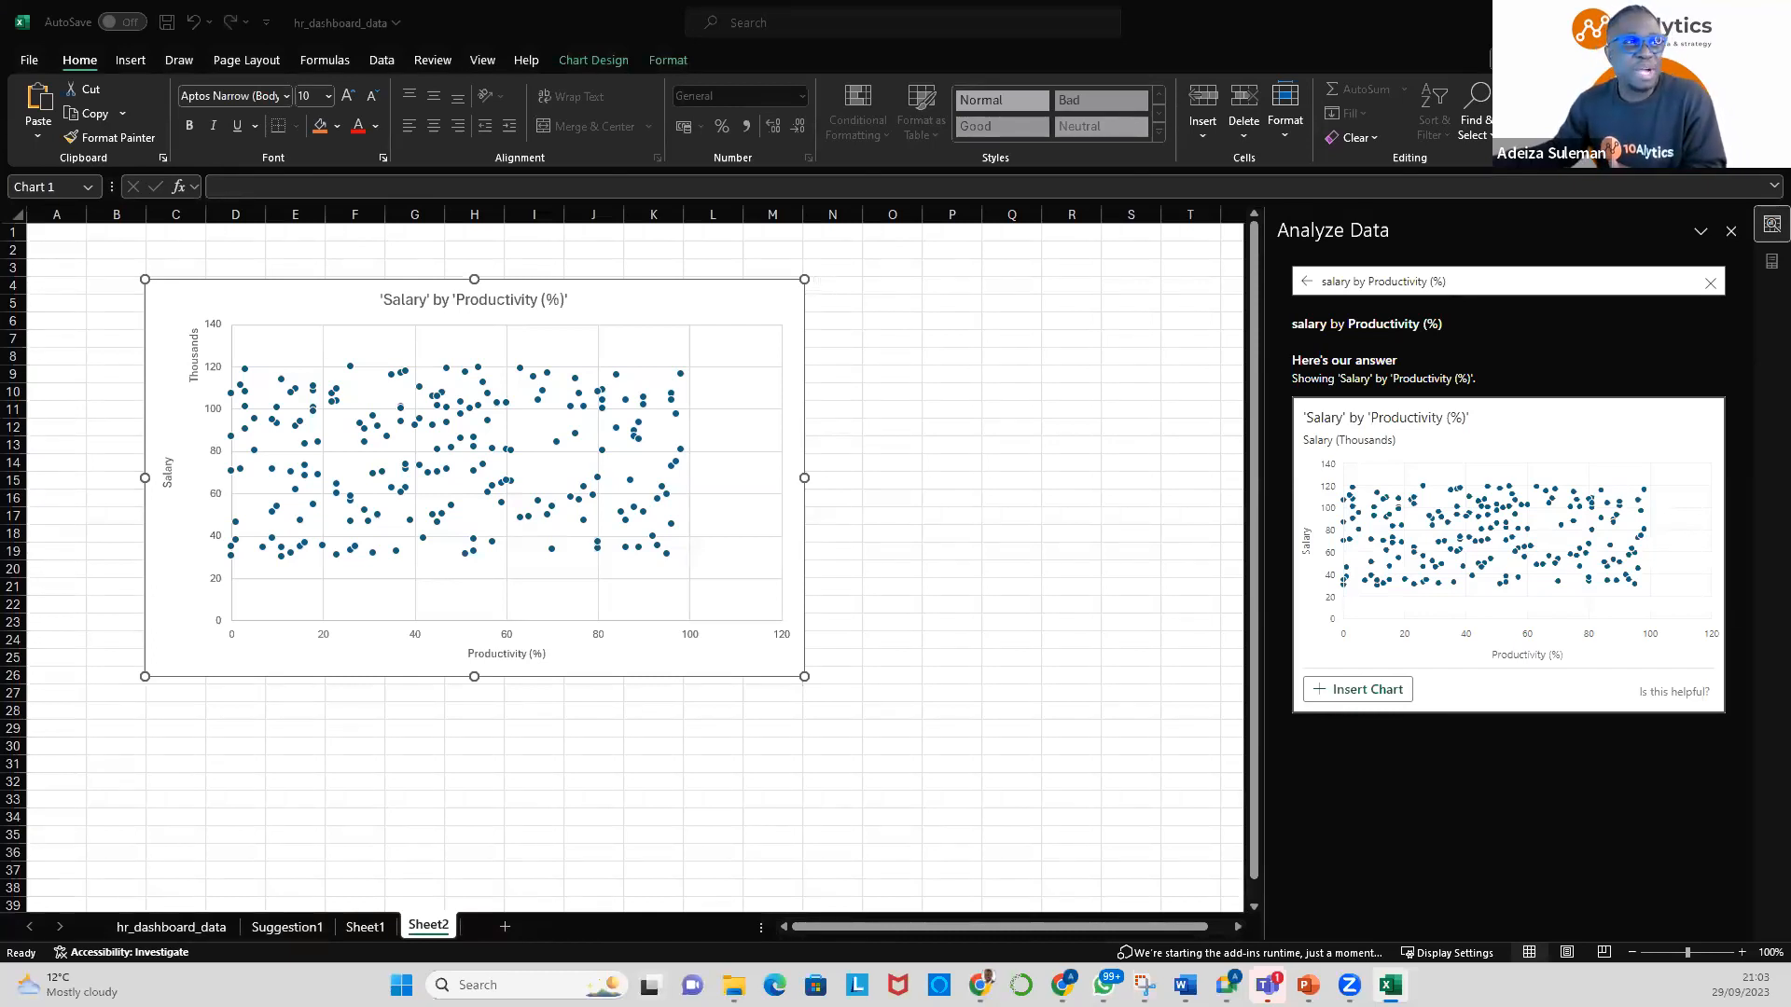
click(370, 931)
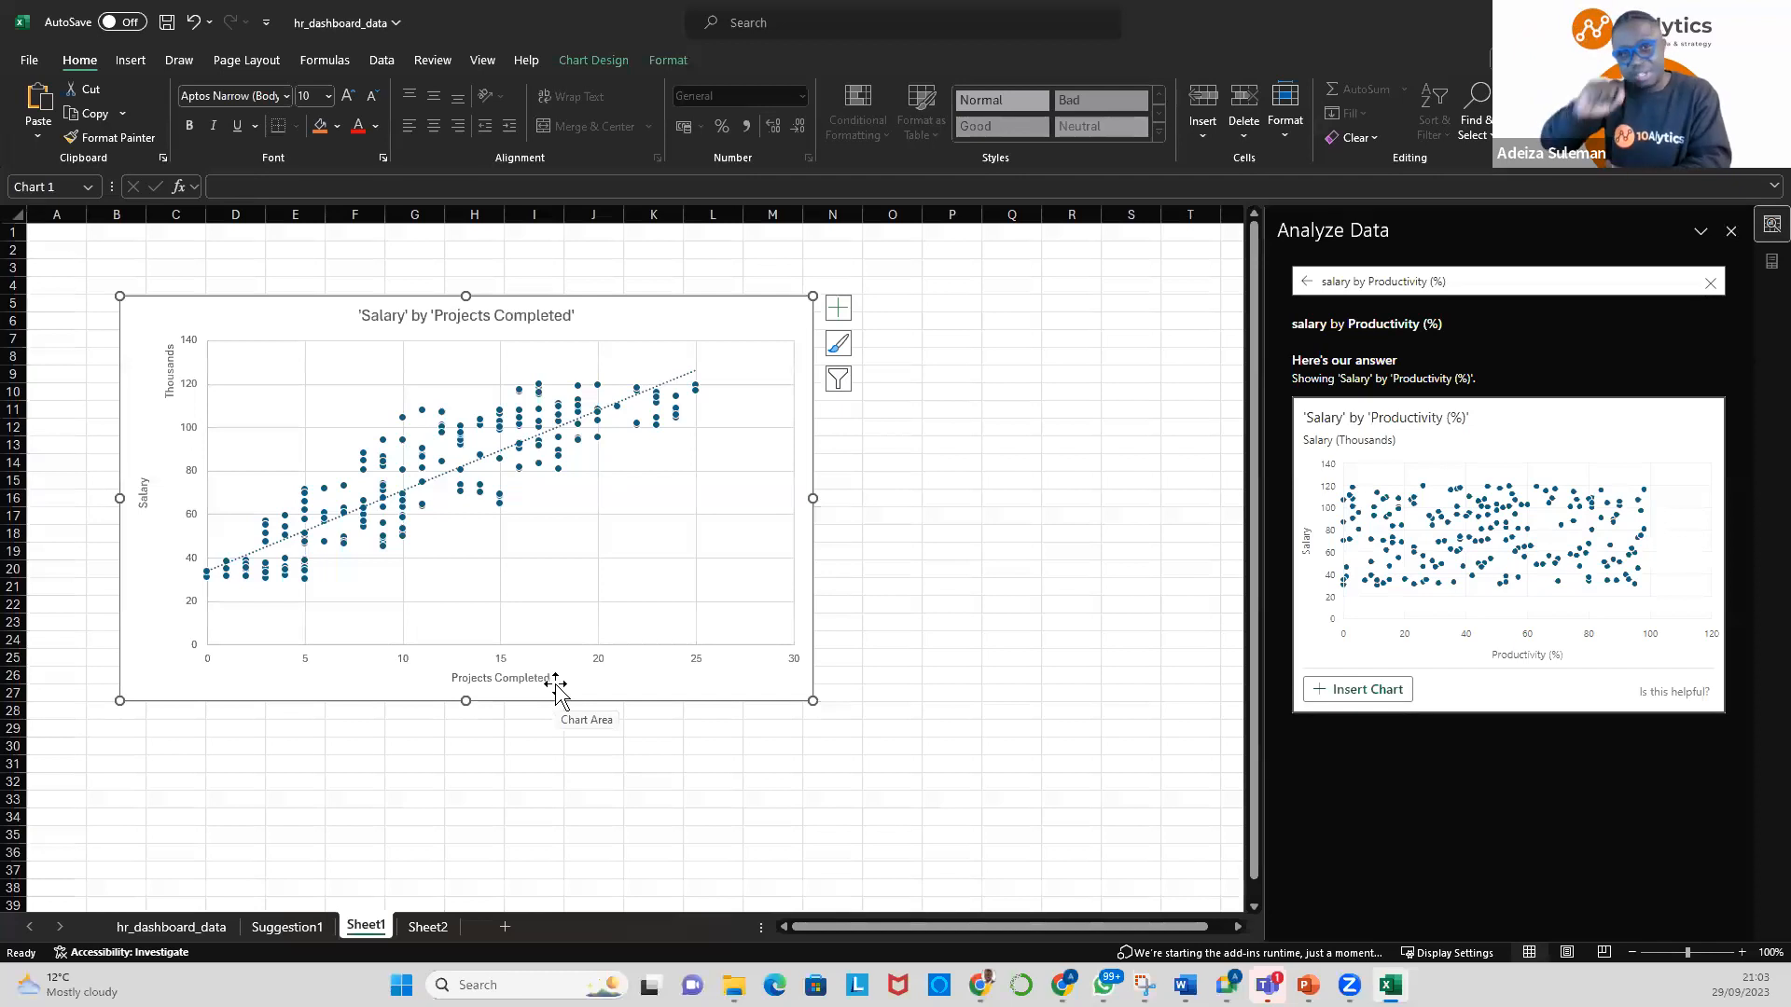
click(431, 928)
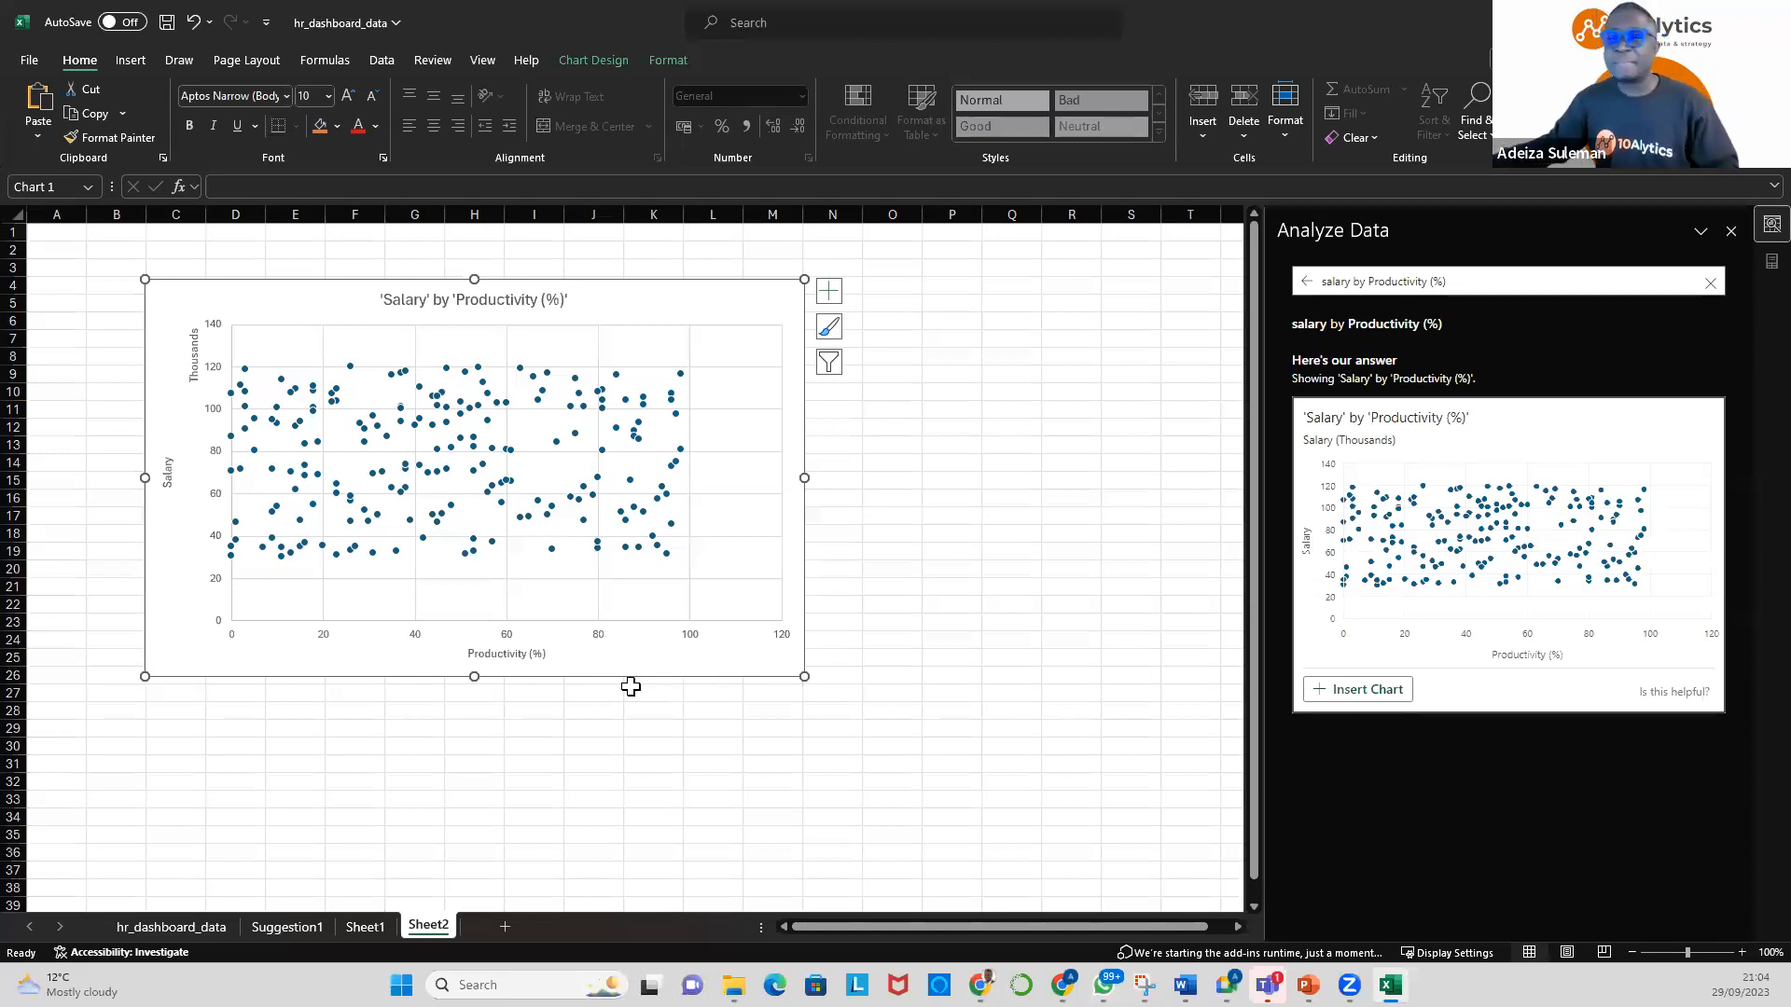
click(689, 559)
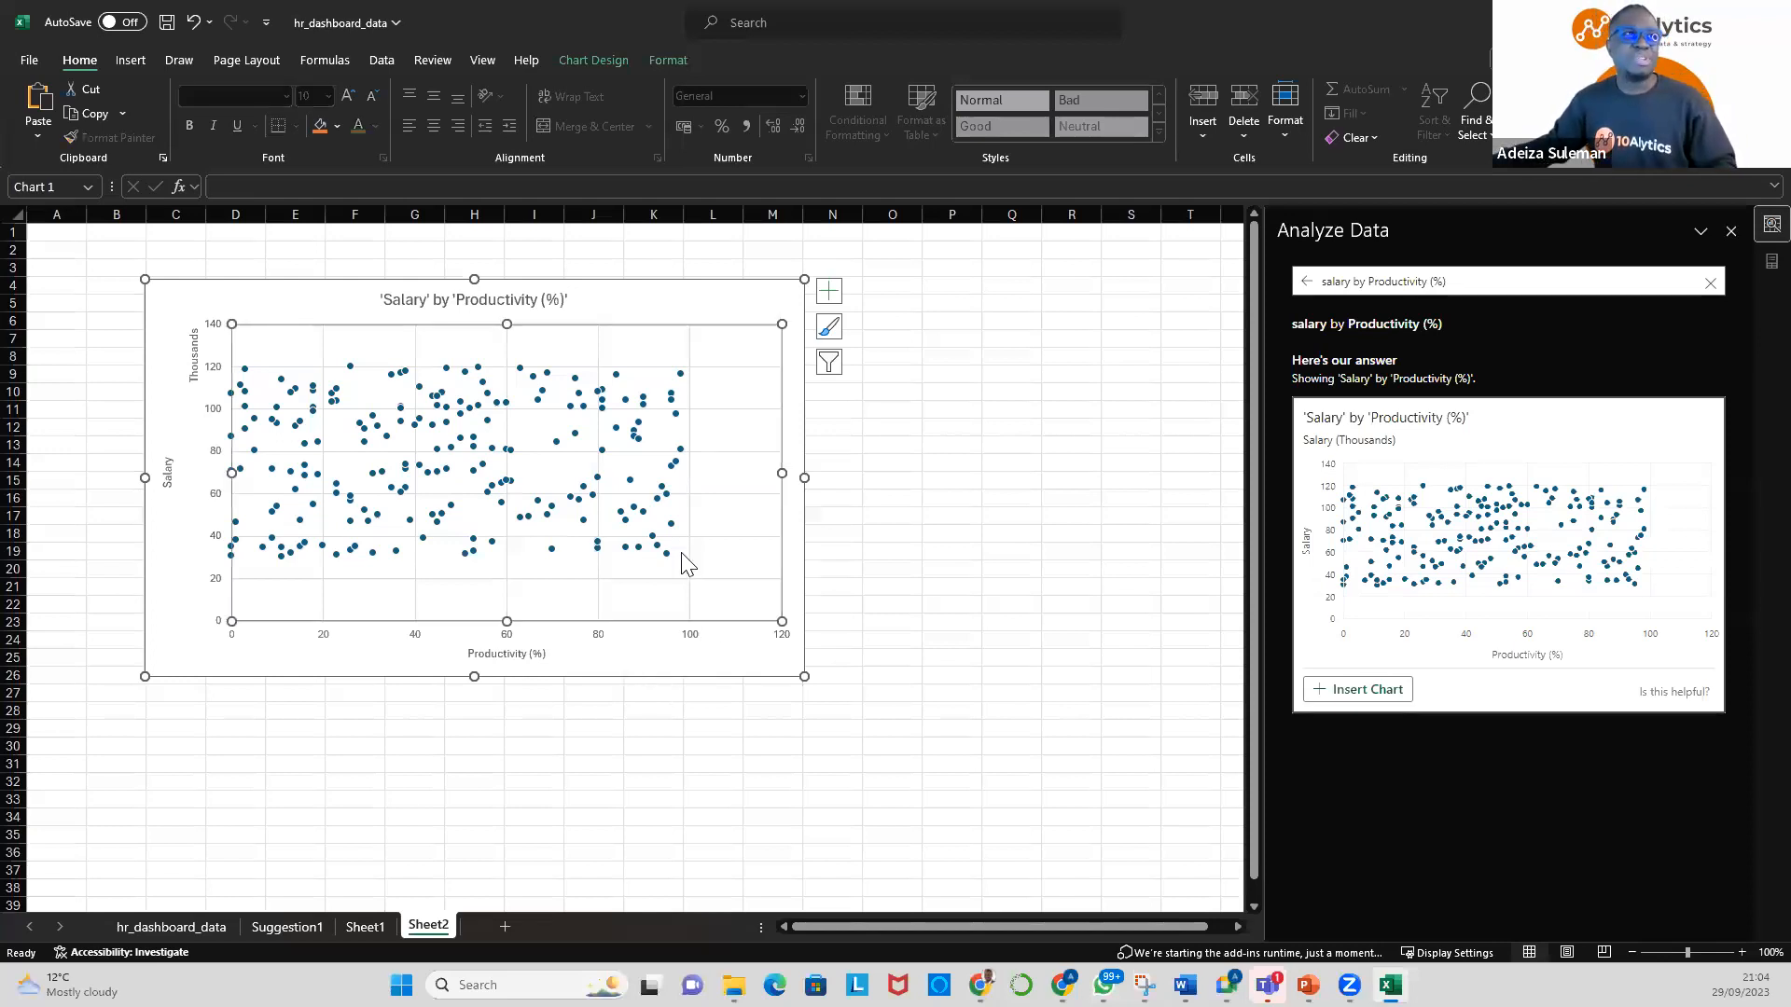
From the hr_dashboard_data sheet, ask Analyze Data for "department insights"
click(213, 928)
drag(1469, 282, 1369, 283)
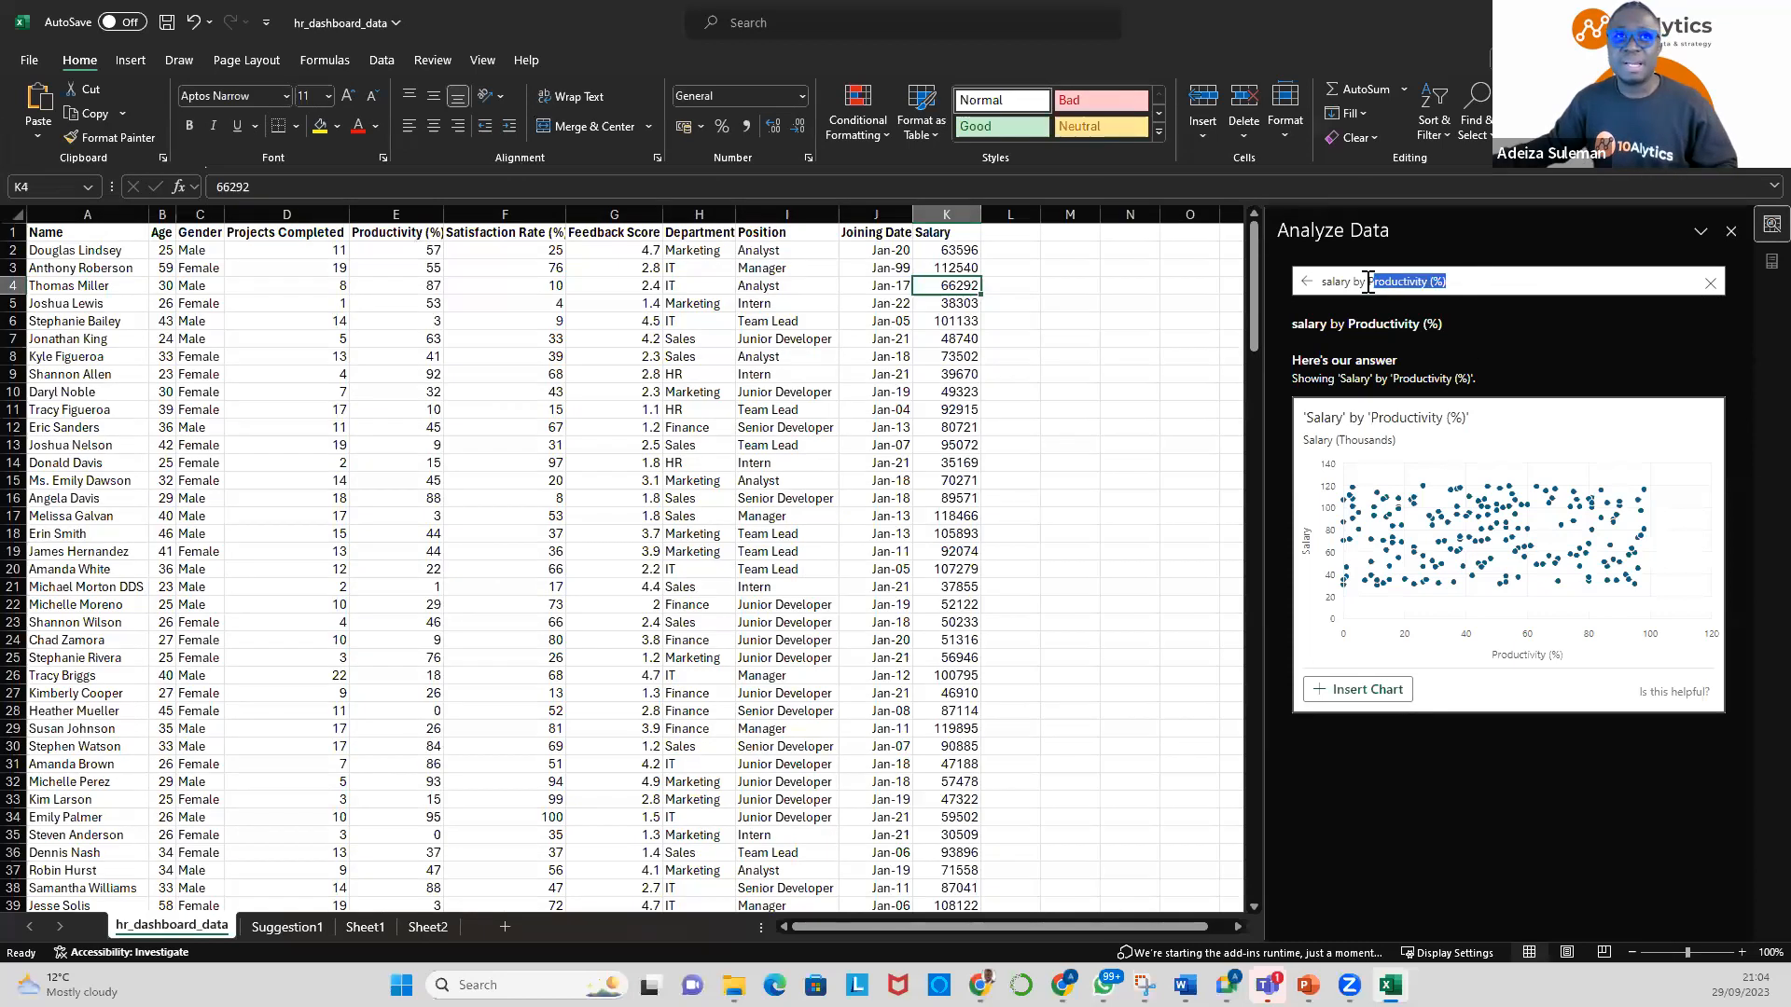
click(1313, 285)
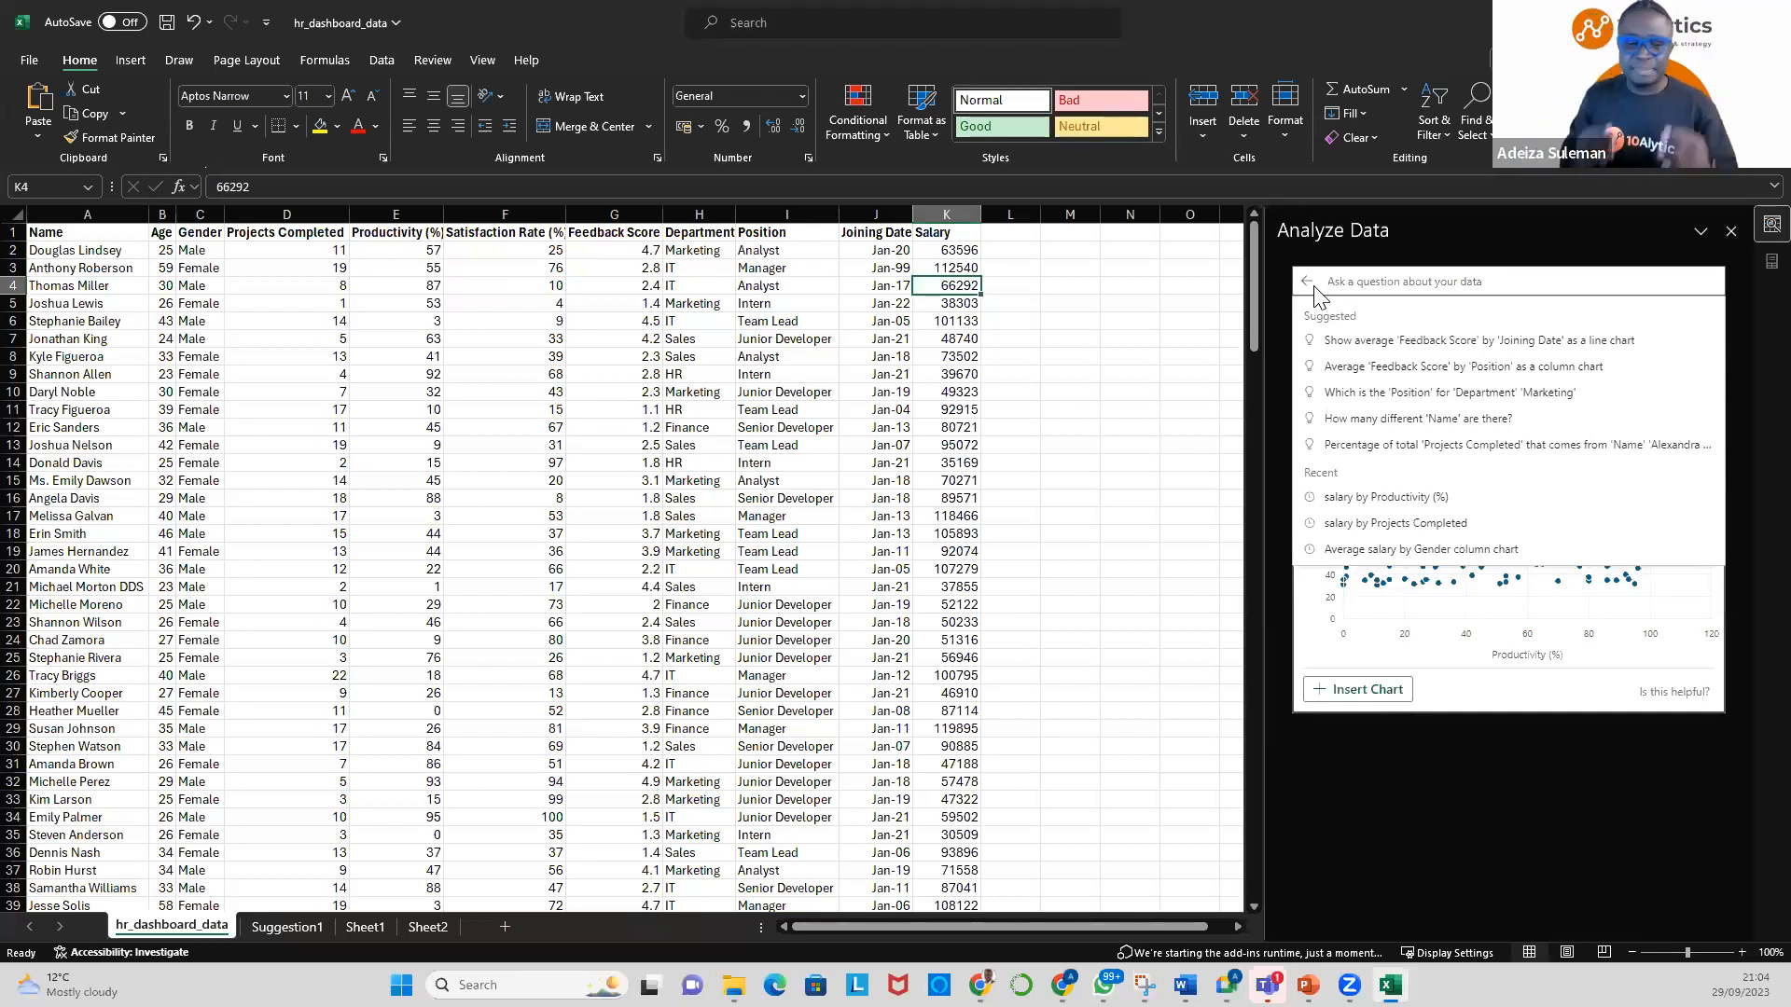
text(depar)
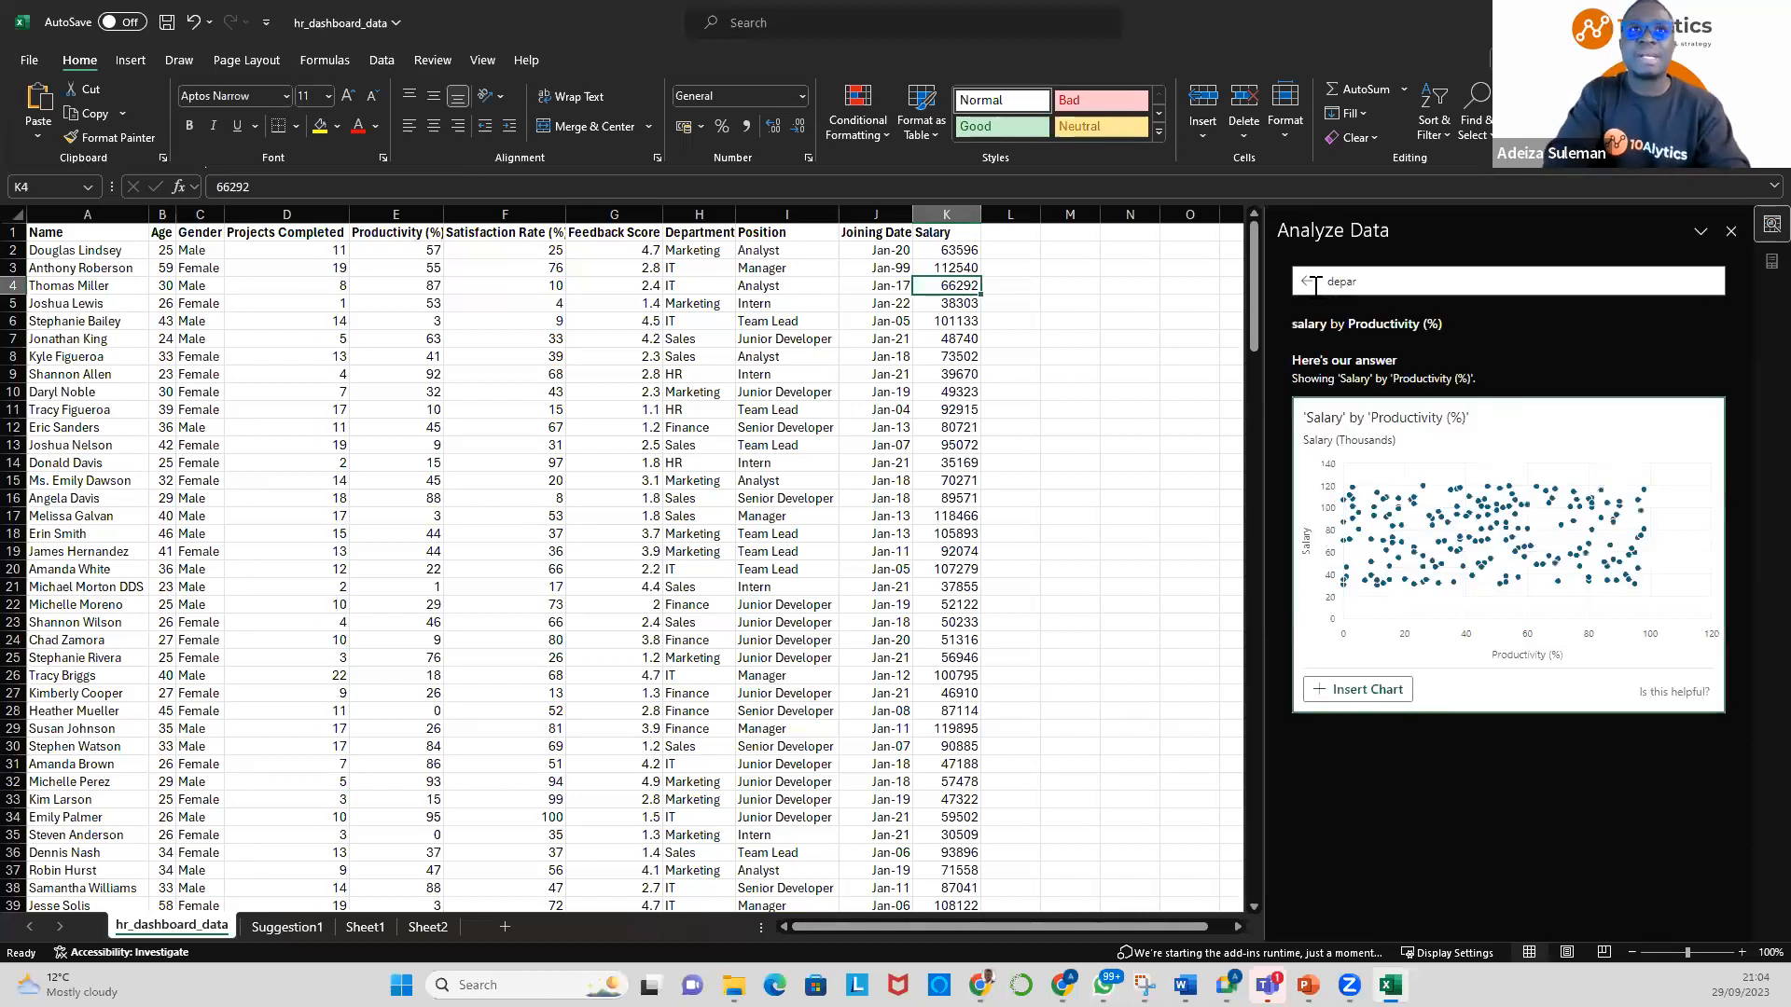
text(tment insights)
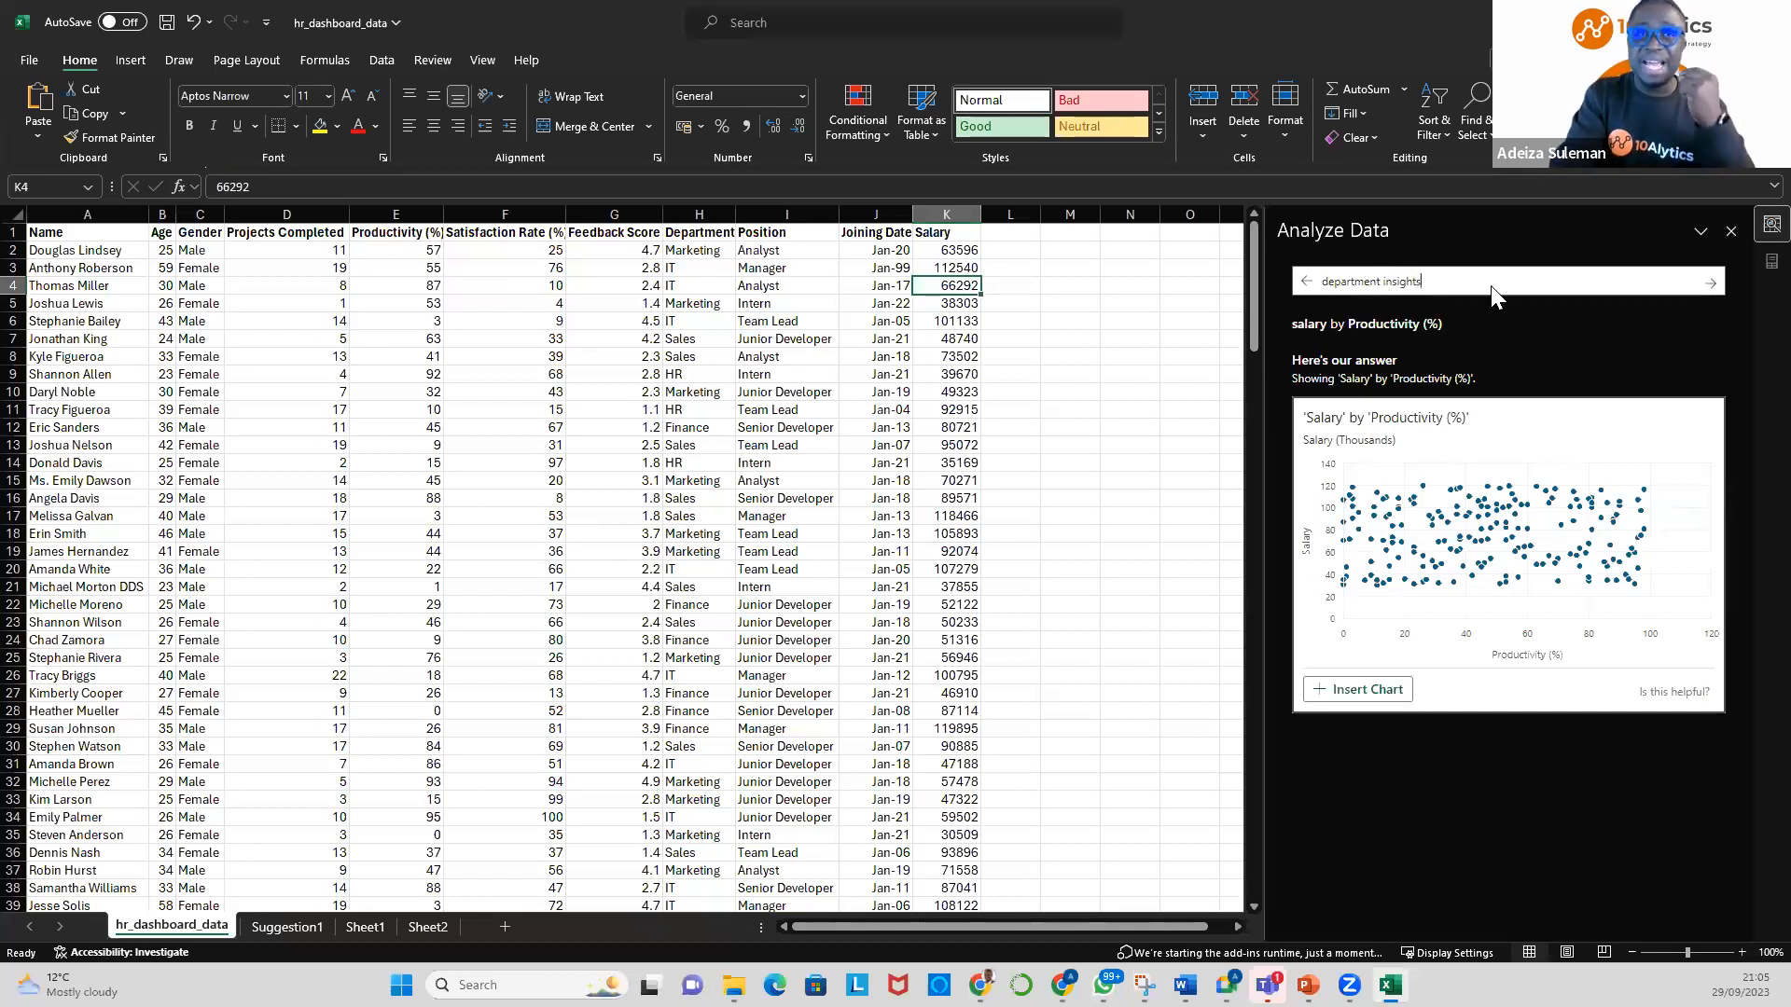
key(Return)
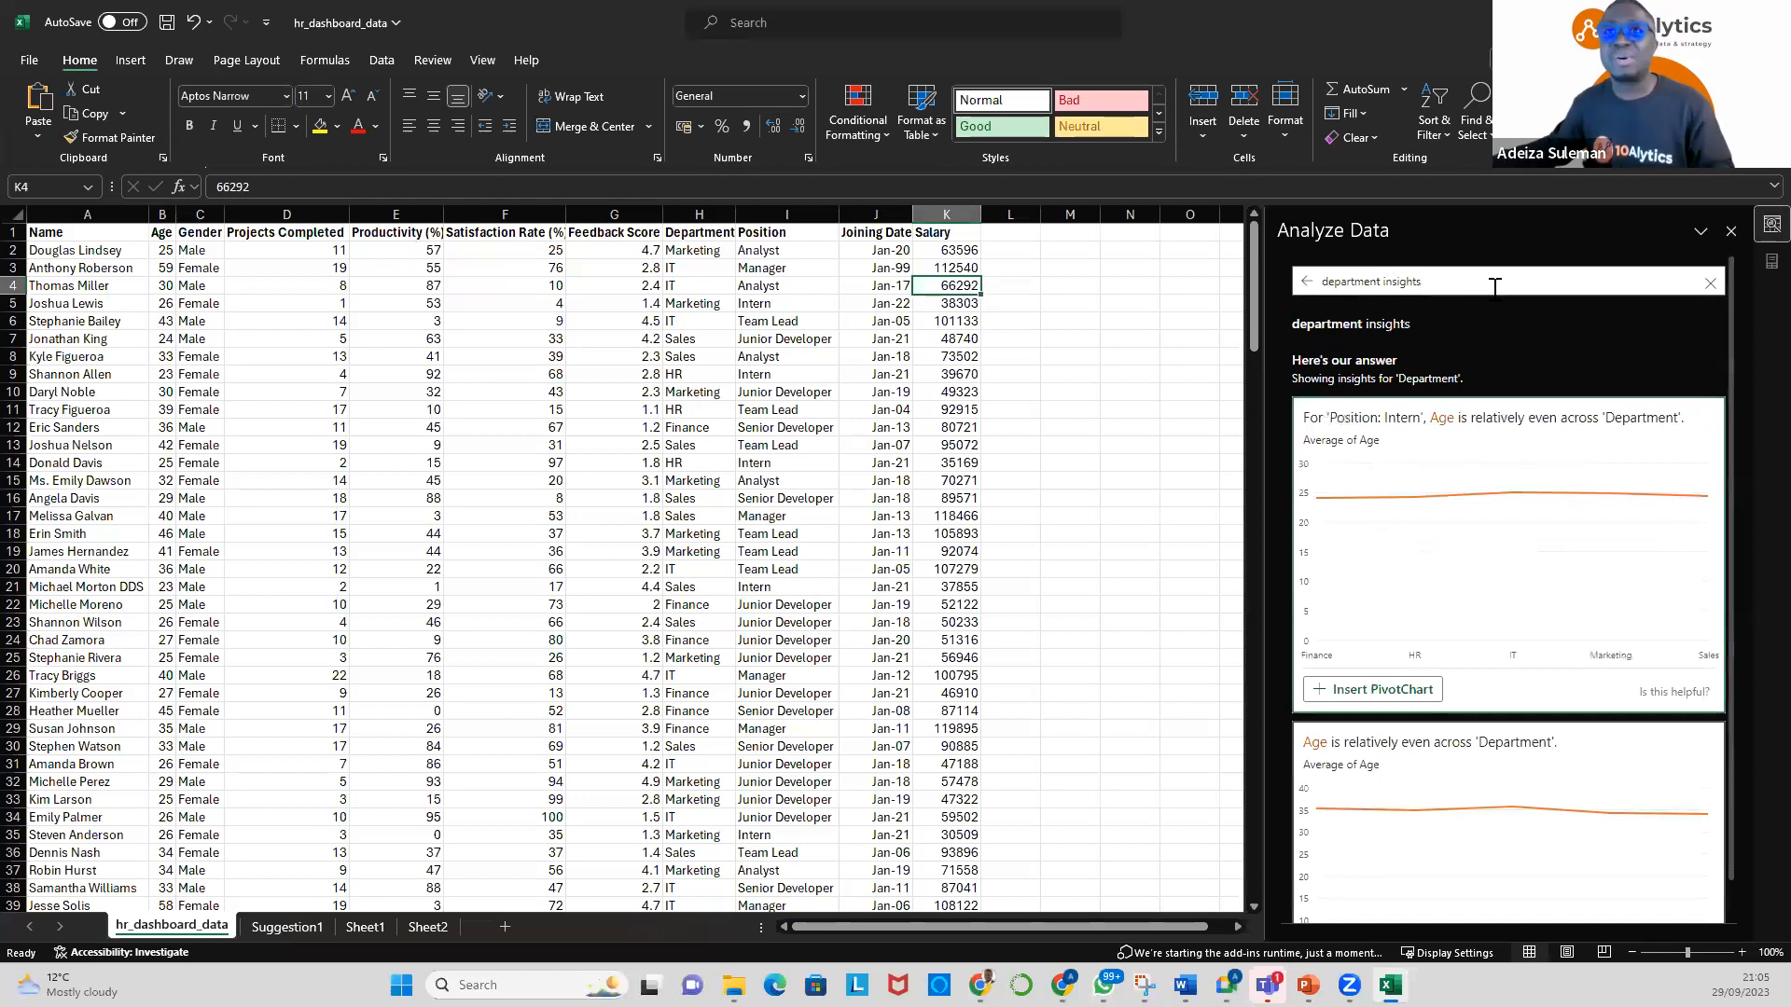
Examine the suggested department insight charts on average age, for interns and for all positions
scroll(1573, 459, down, 2)
scroll(1515, 597, up, 2)
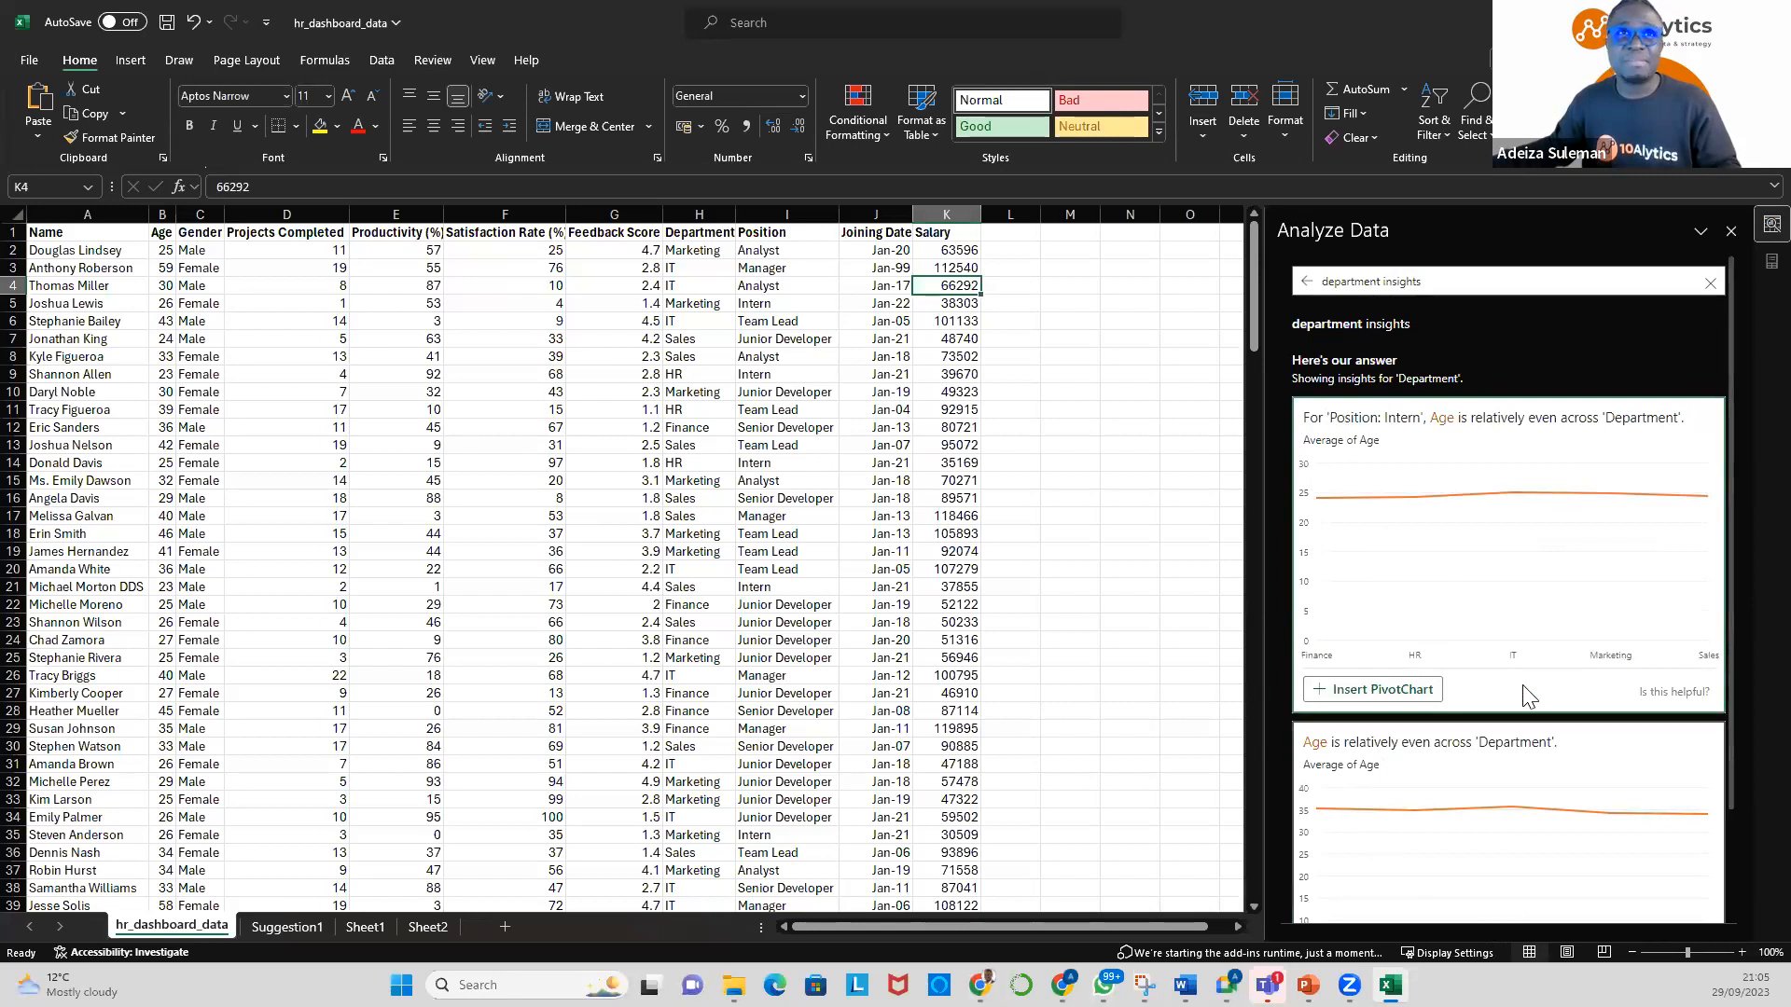
scroll(1525, 690, down, 2)
scroll(1513, 725, up, 2)
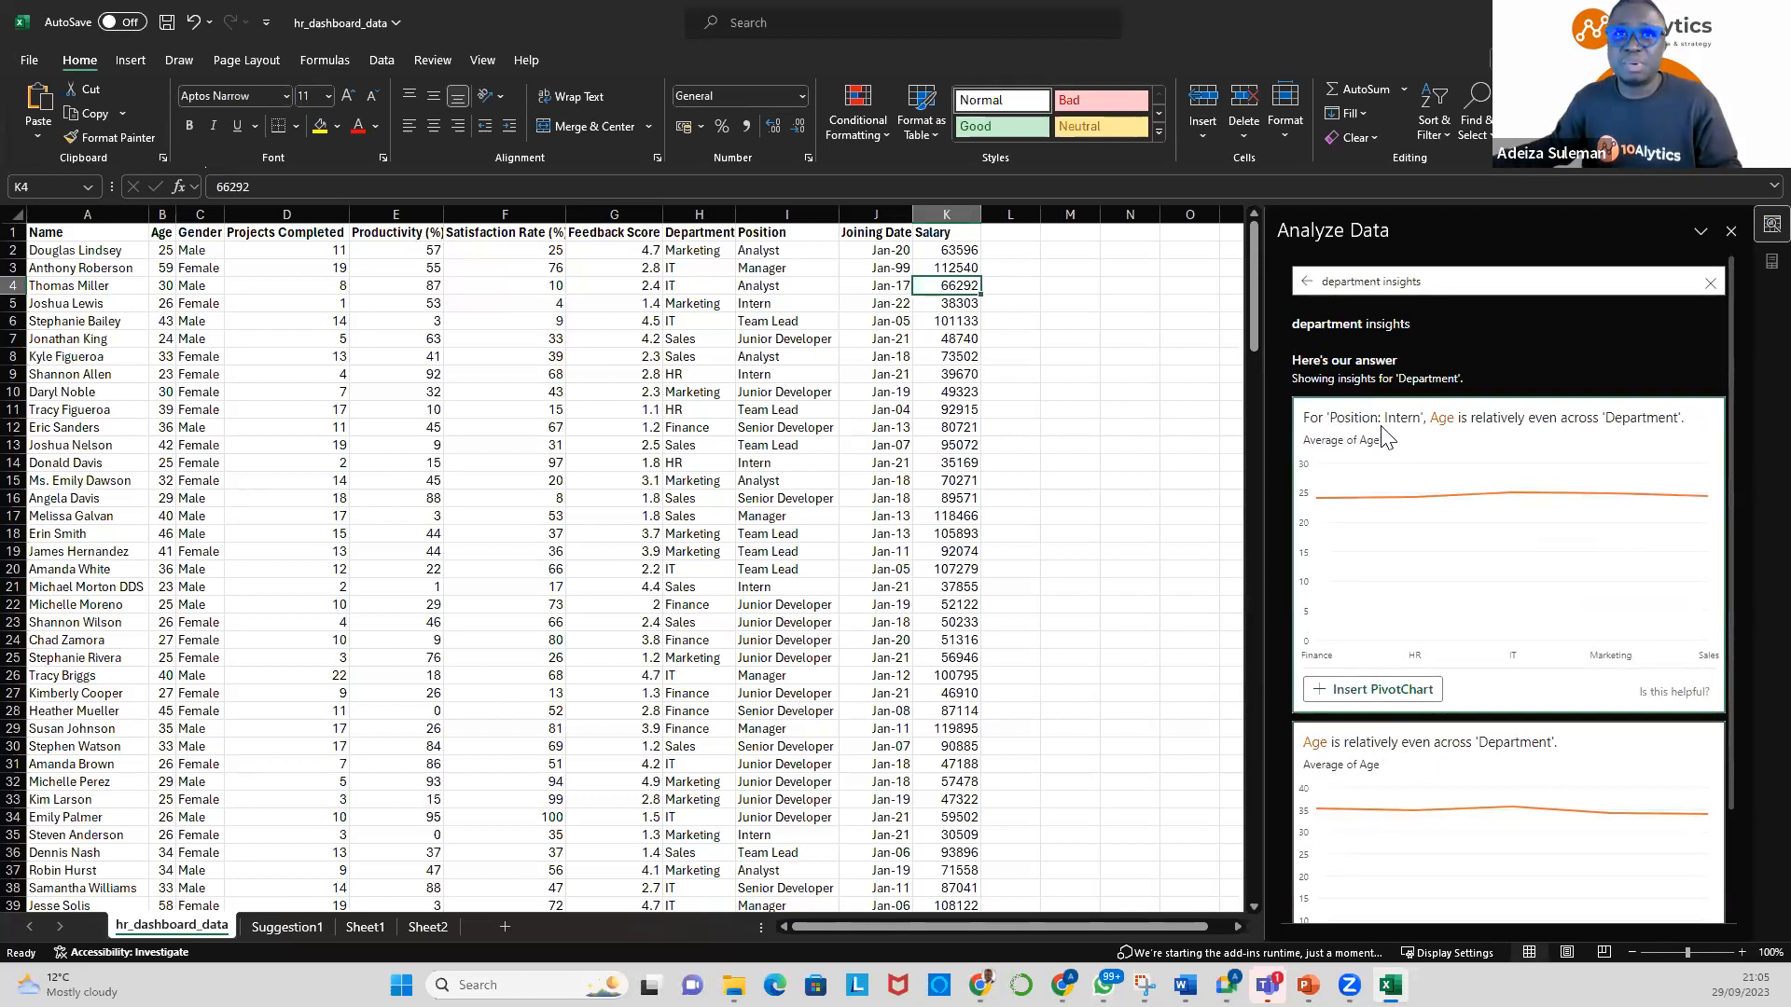
scroll(1435, 672, down, 2)
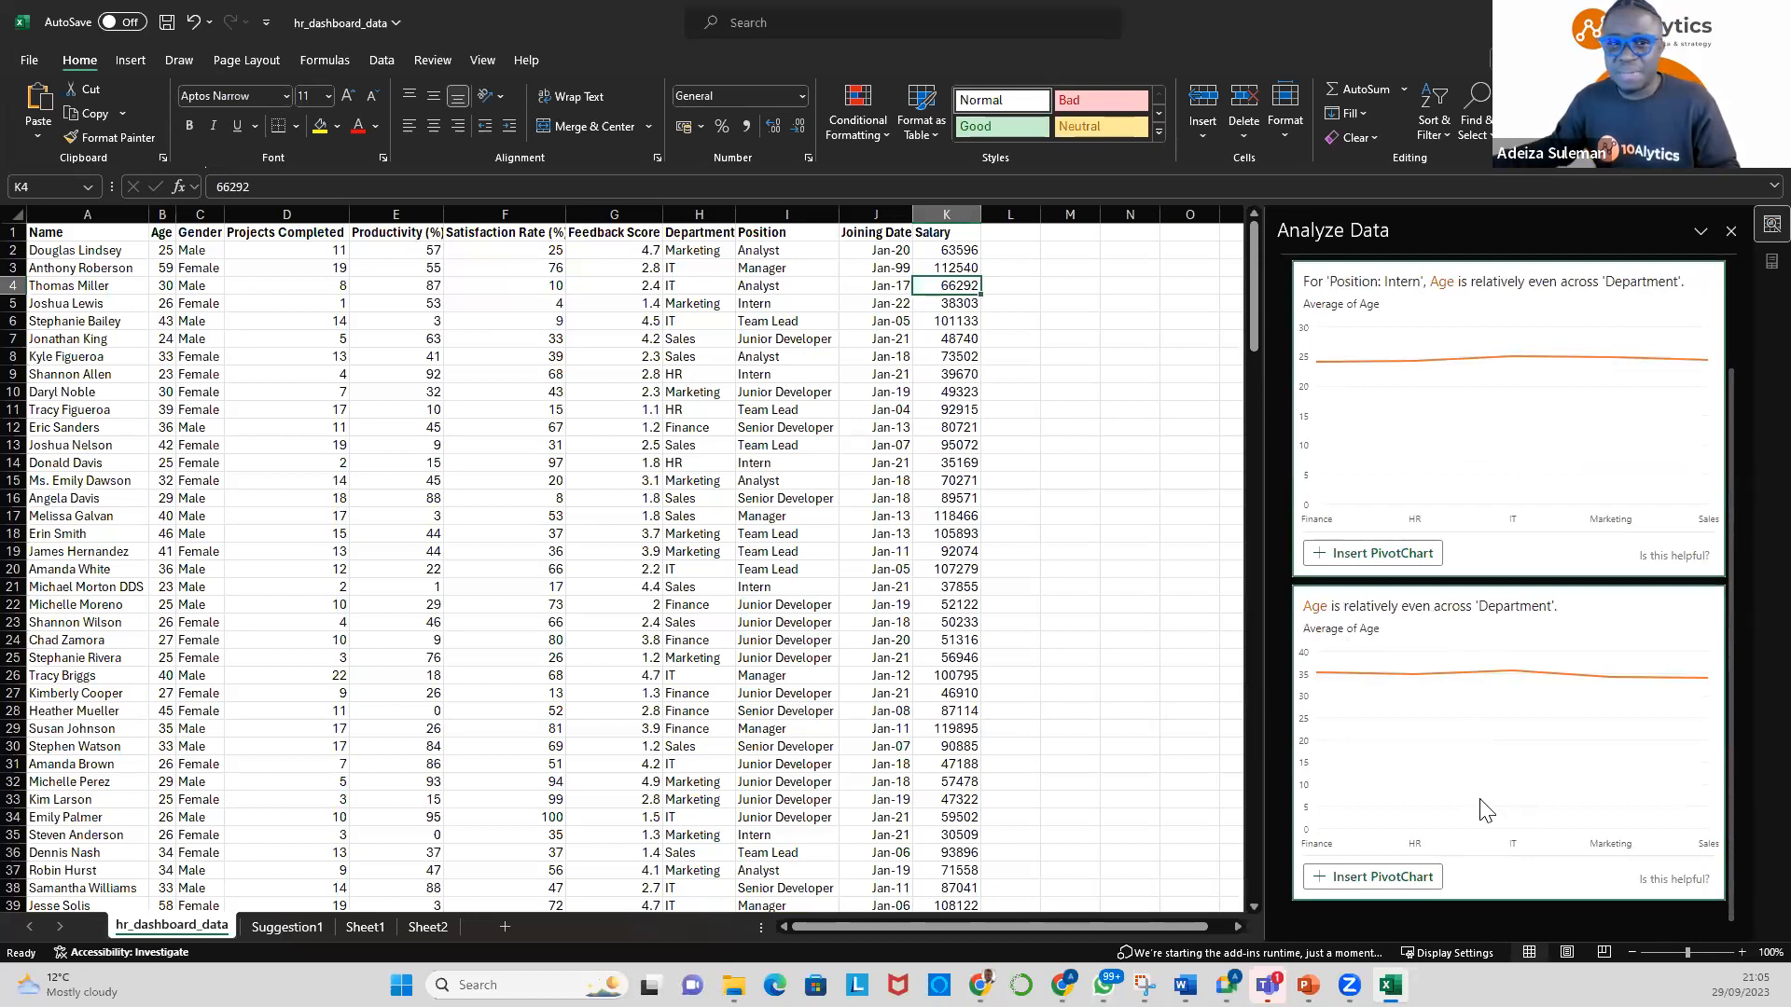
scroll(1488, 809, up, 2)
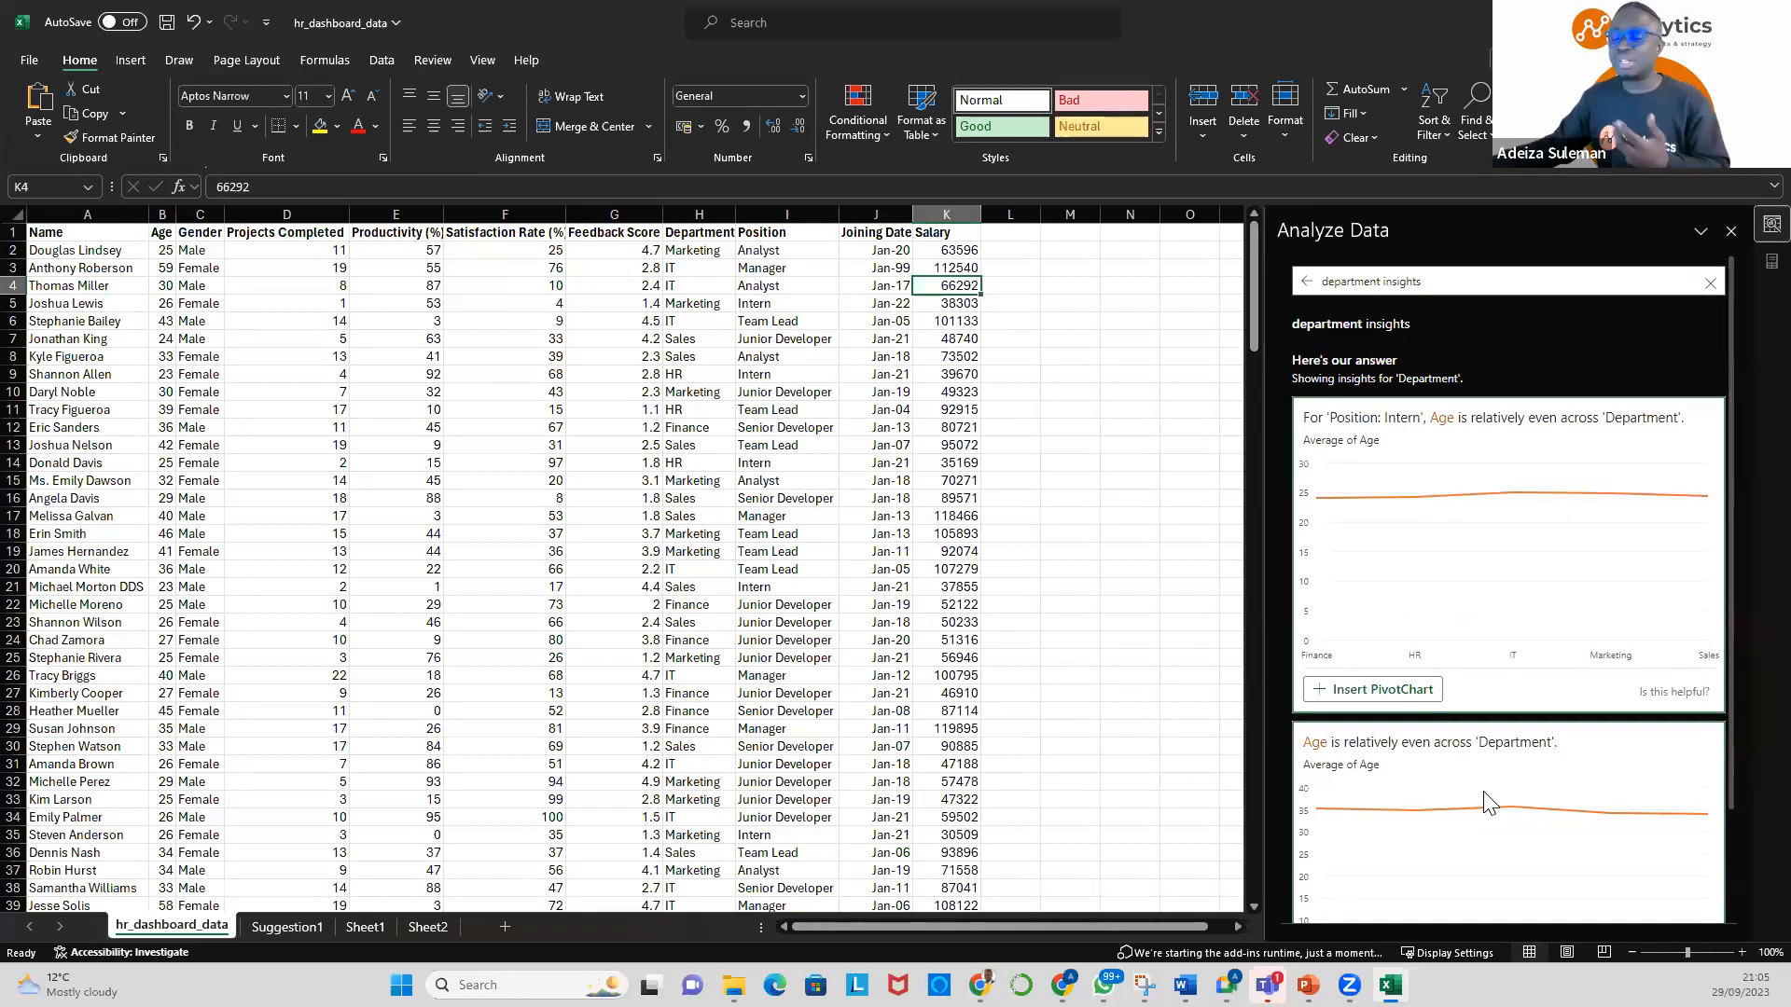
scroll(1490, 800, down, 2)
scroll(1488, 799, up, 2)
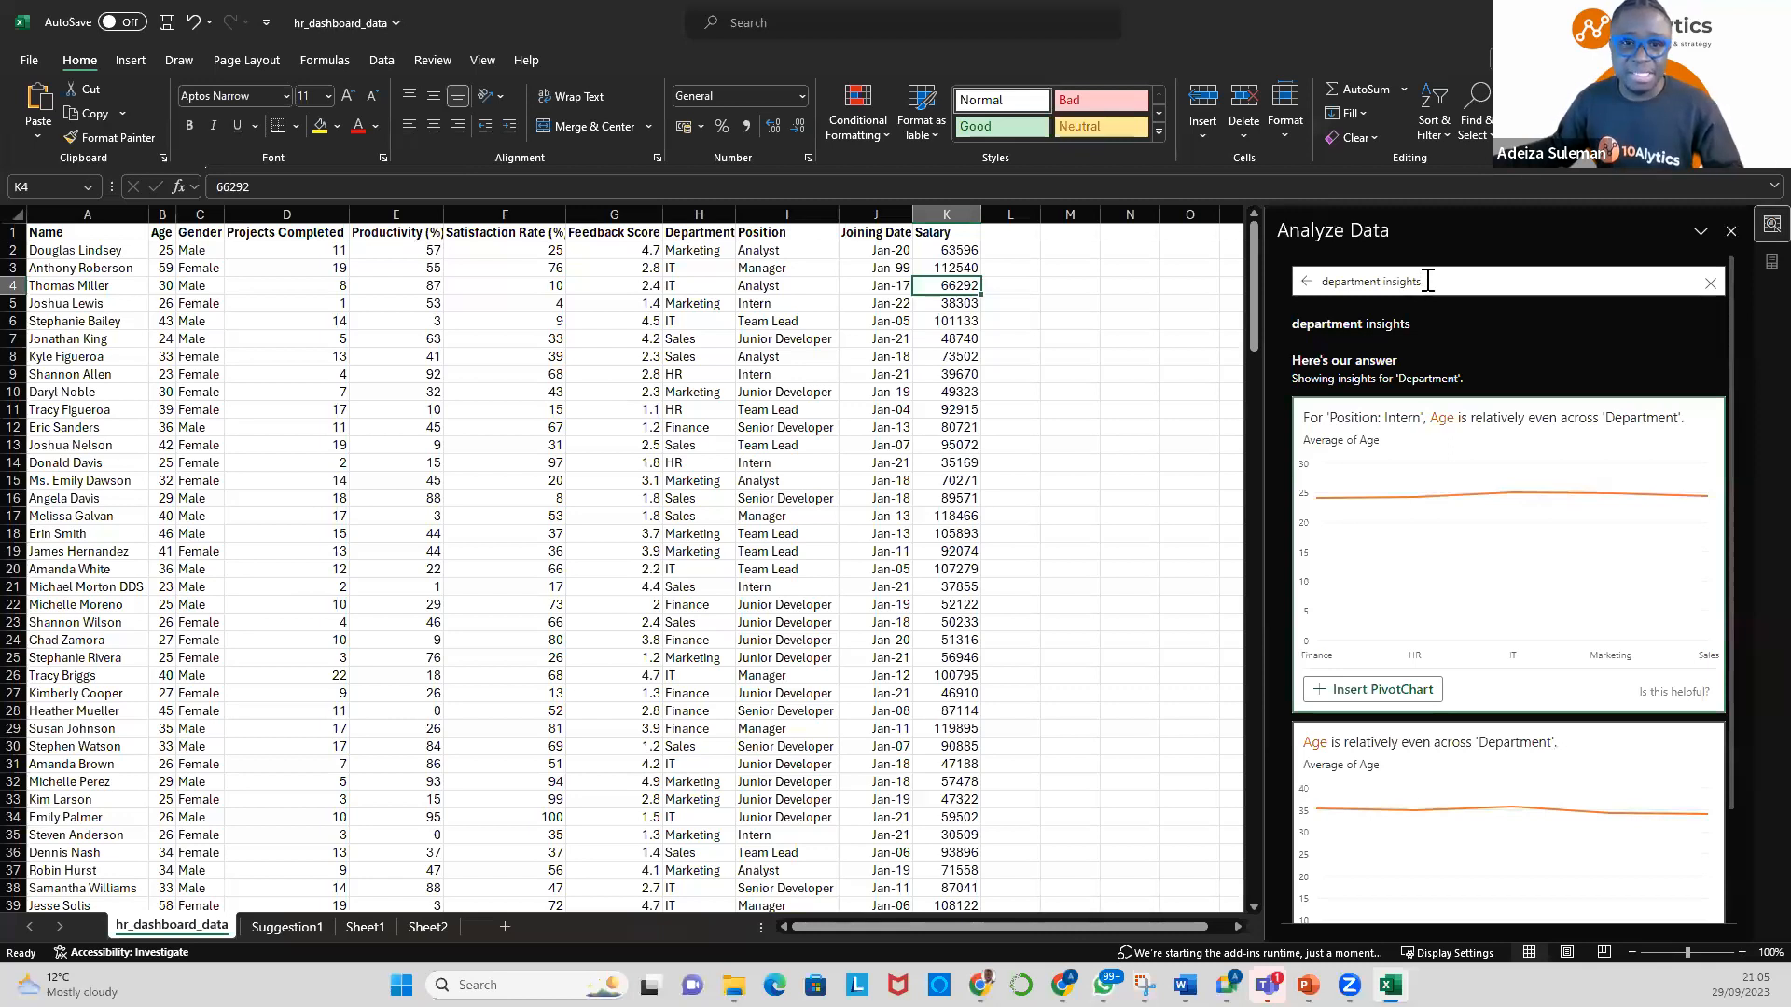
Replace the Analyze Data question with "salary by Department" and run it
drag(1423, 282, 1311, 292)
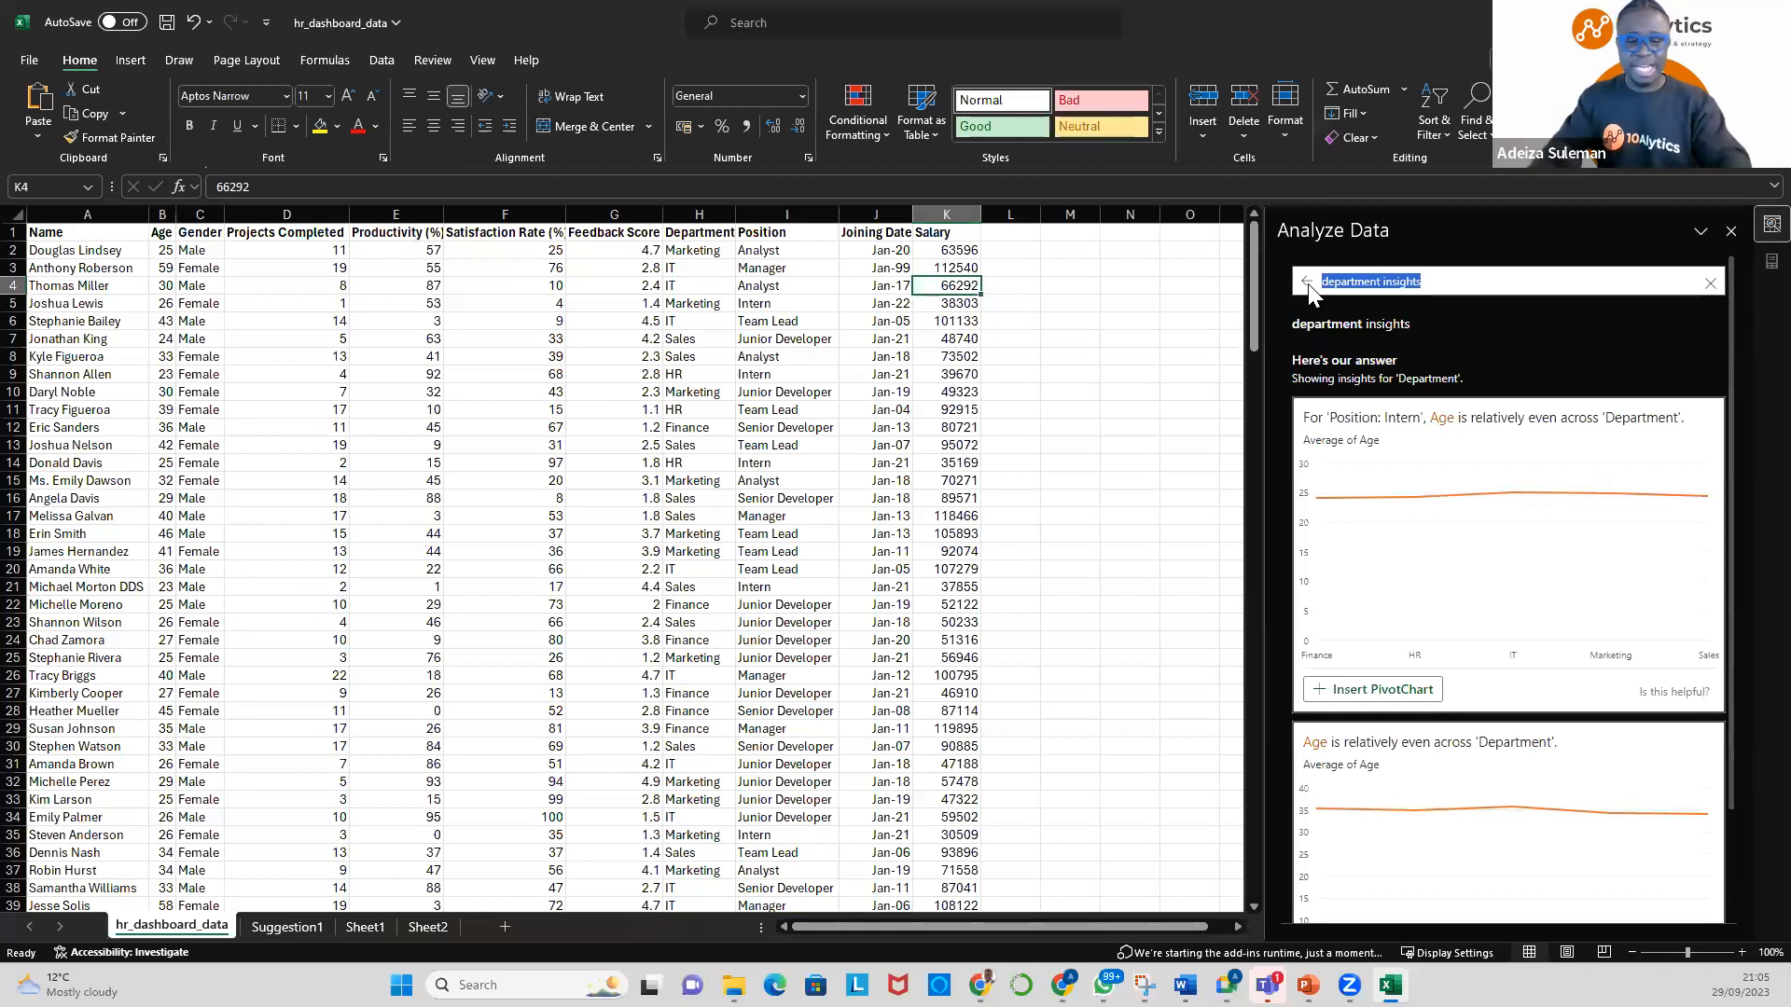
text(salary by )
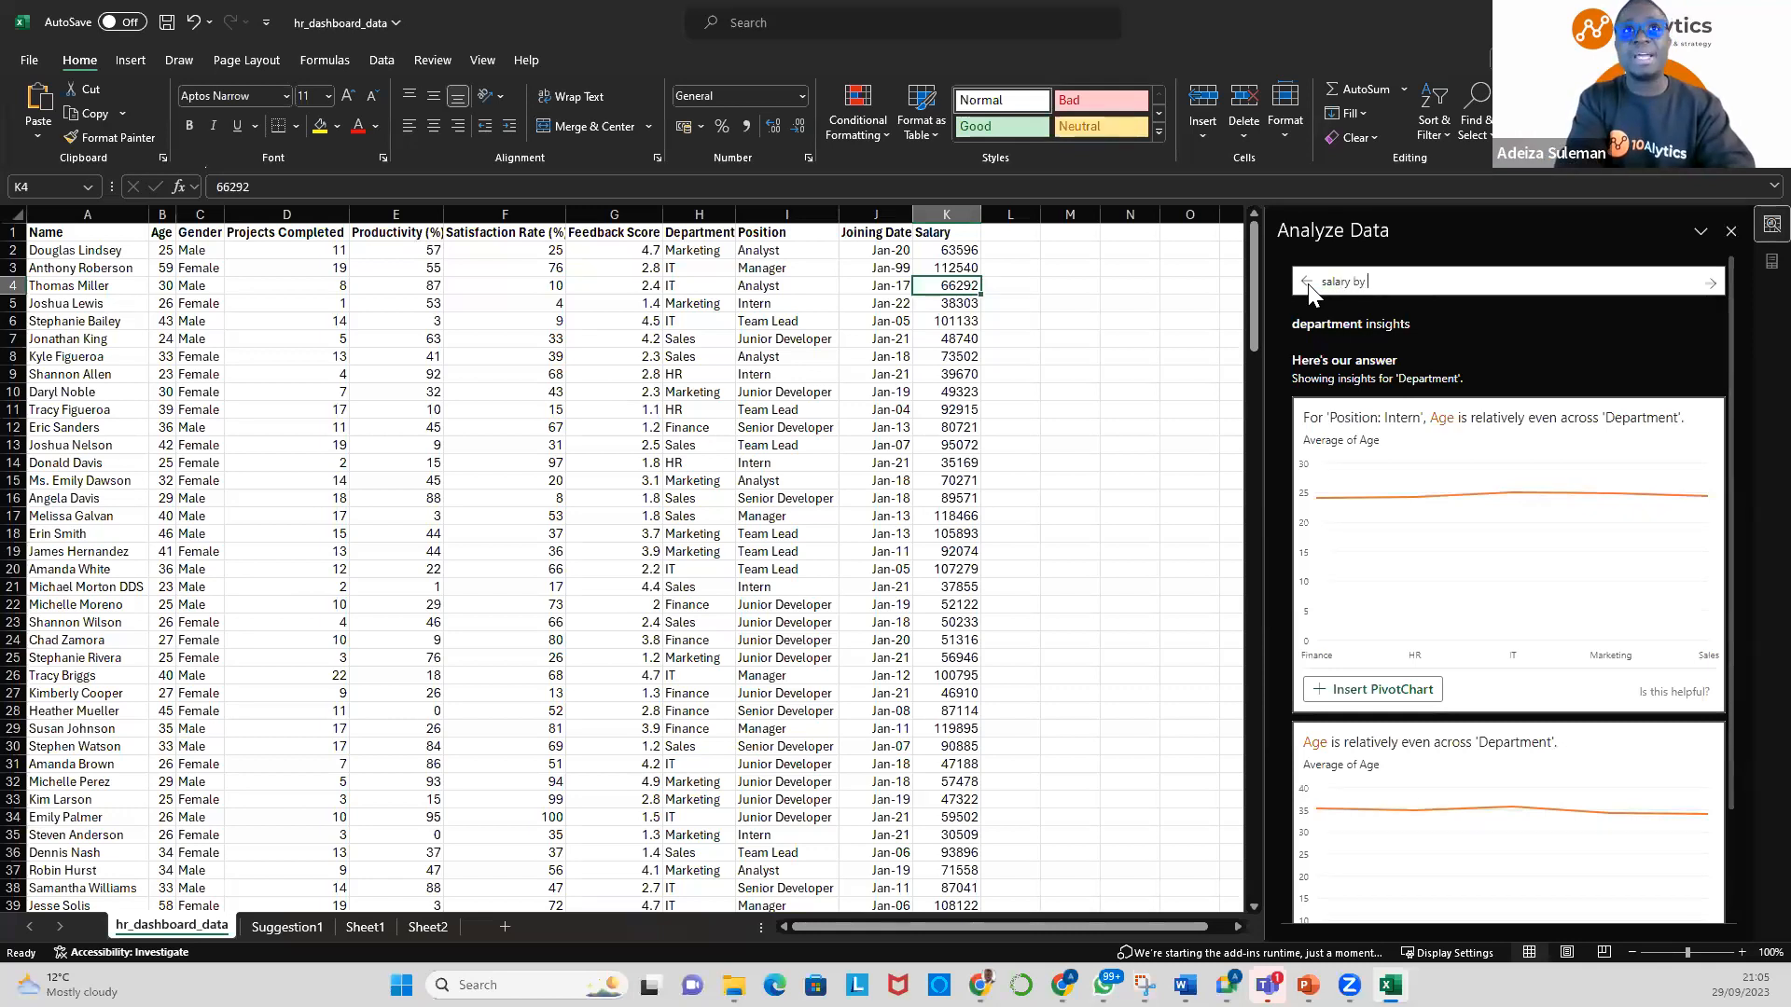
text(depa)
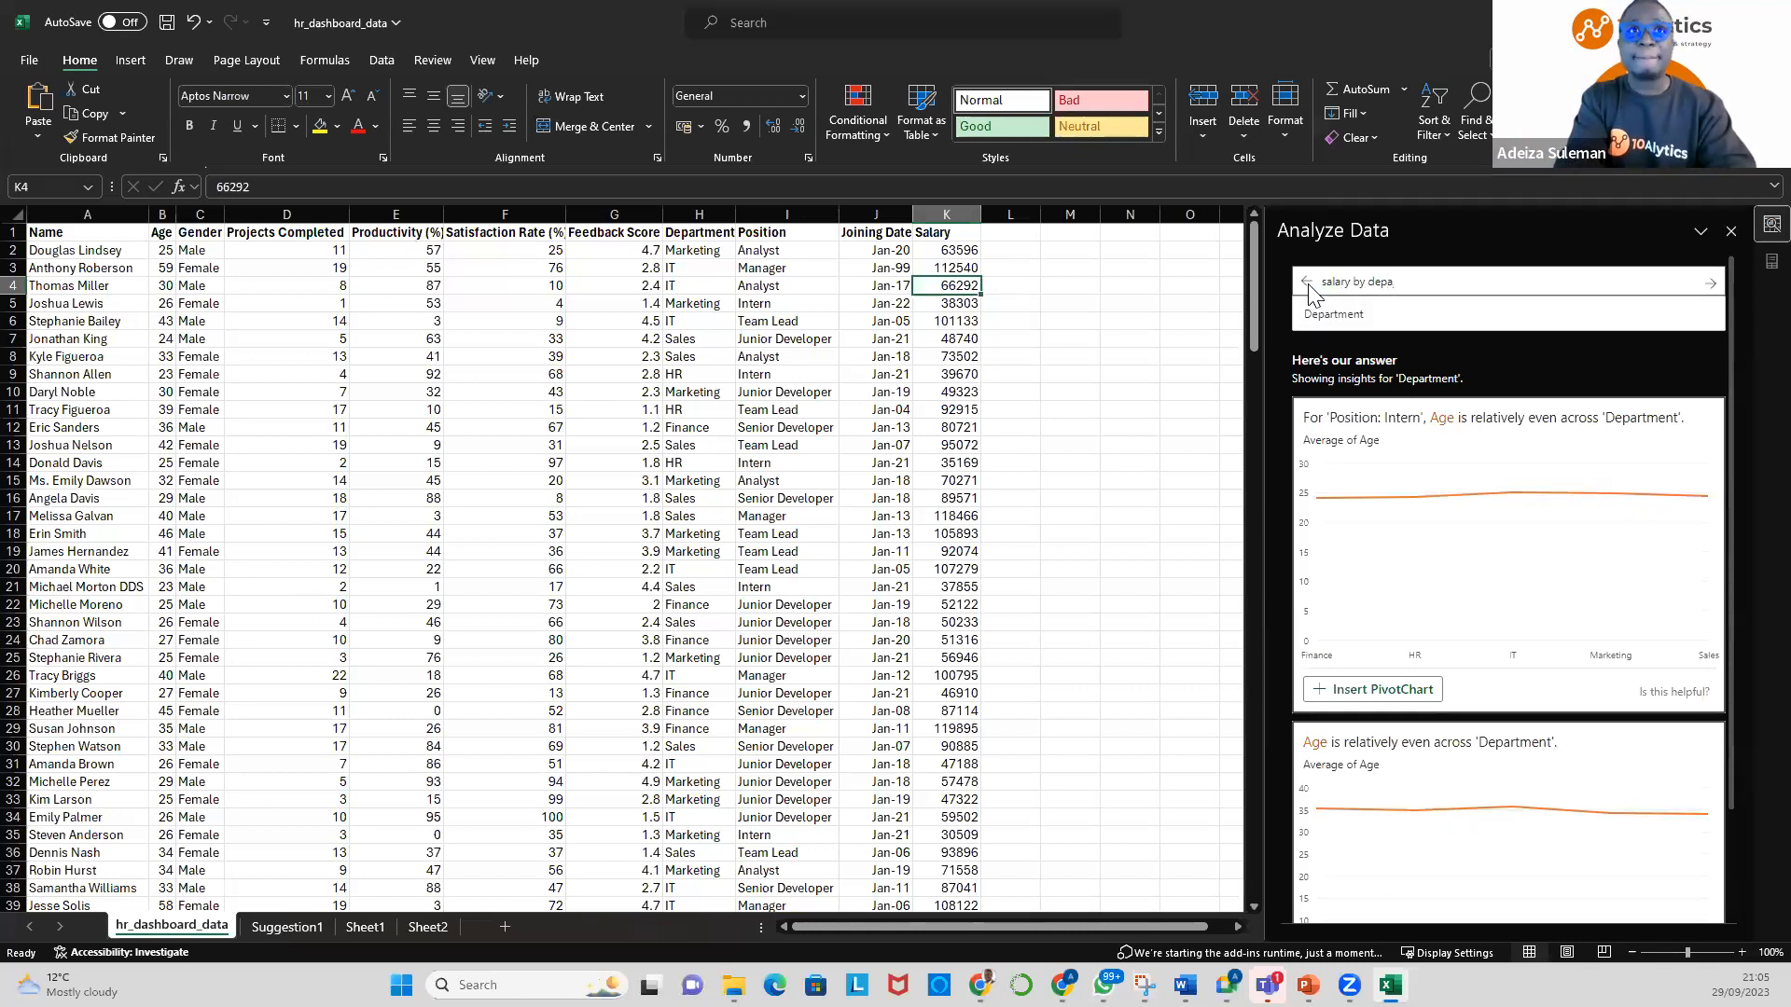
click(1344, 314)
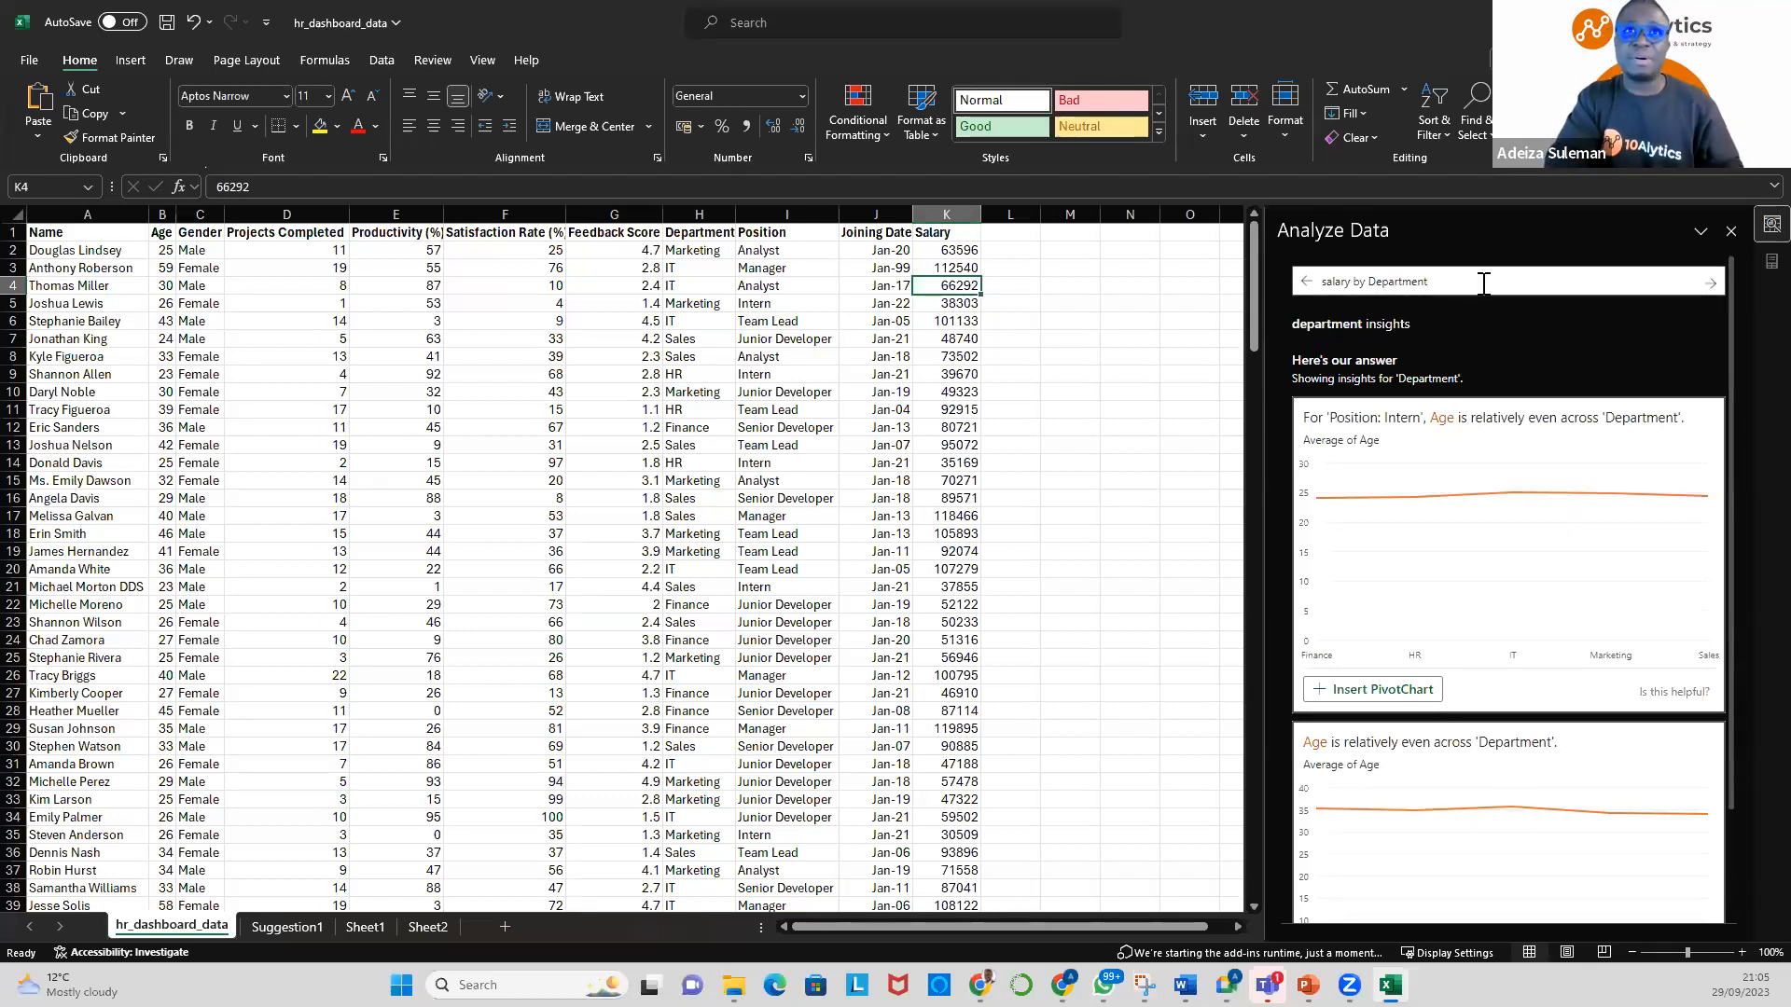
key(Return)
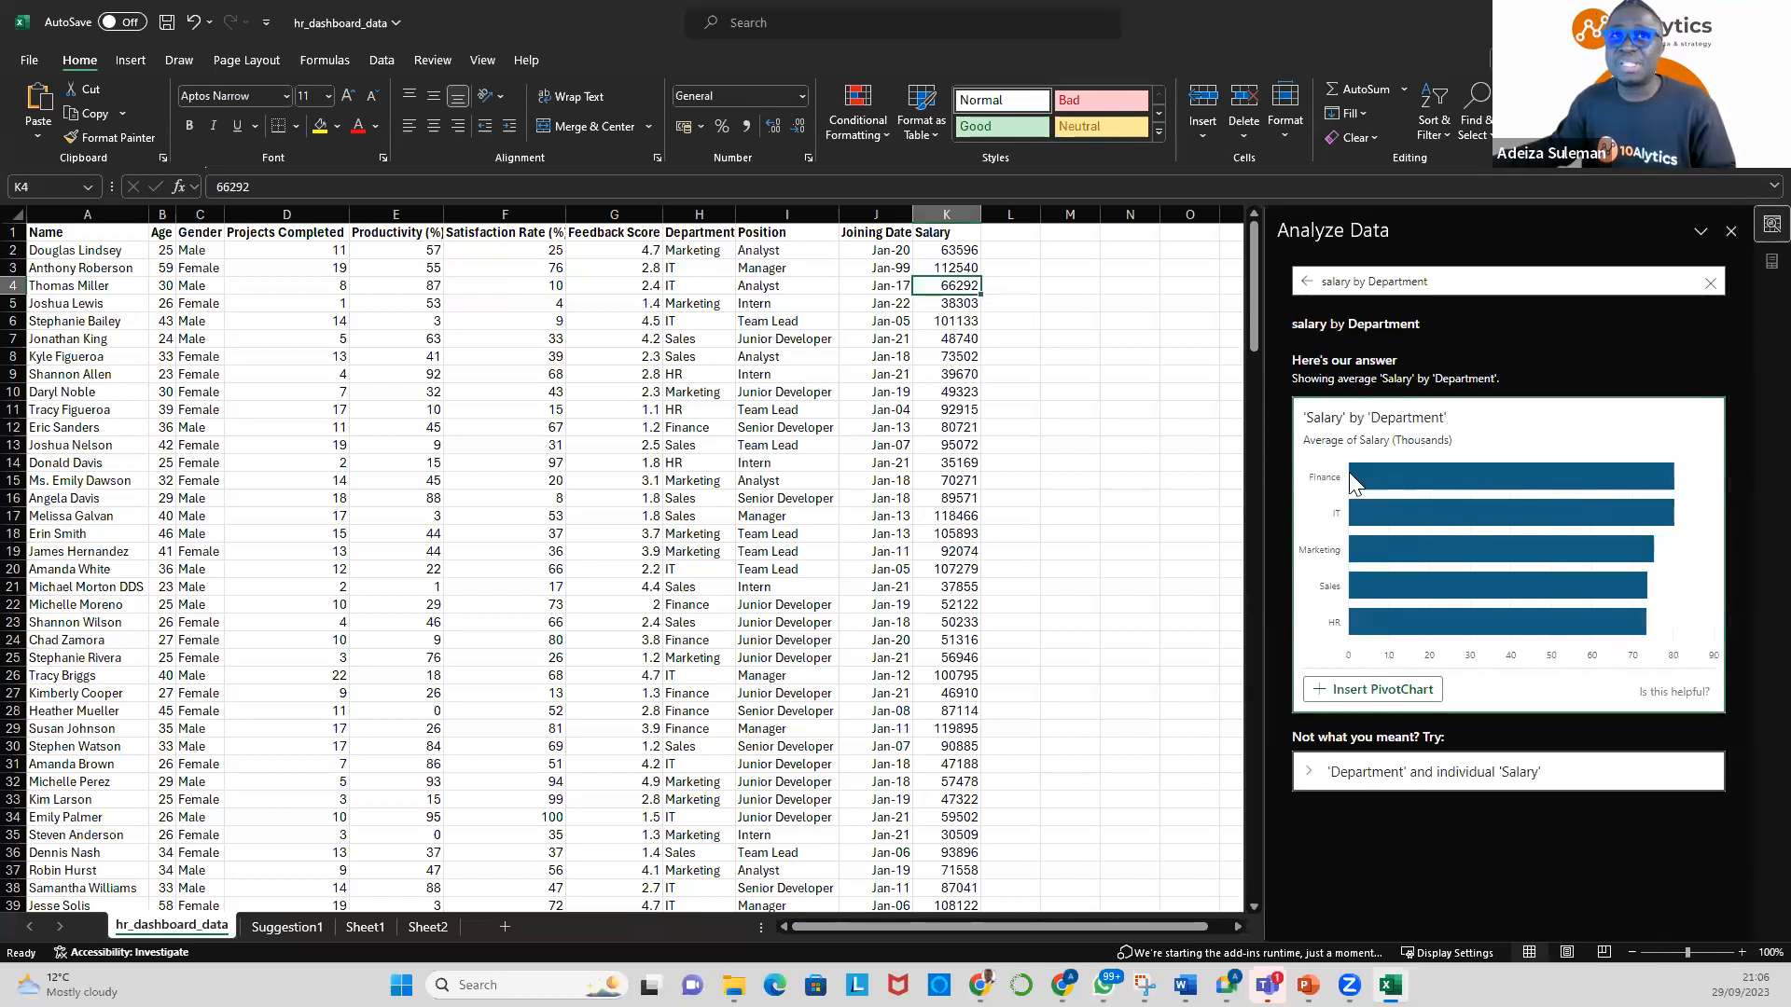
Extend the Analyze Data question to "salary by Department column chart" and run it
click(1455, 285)
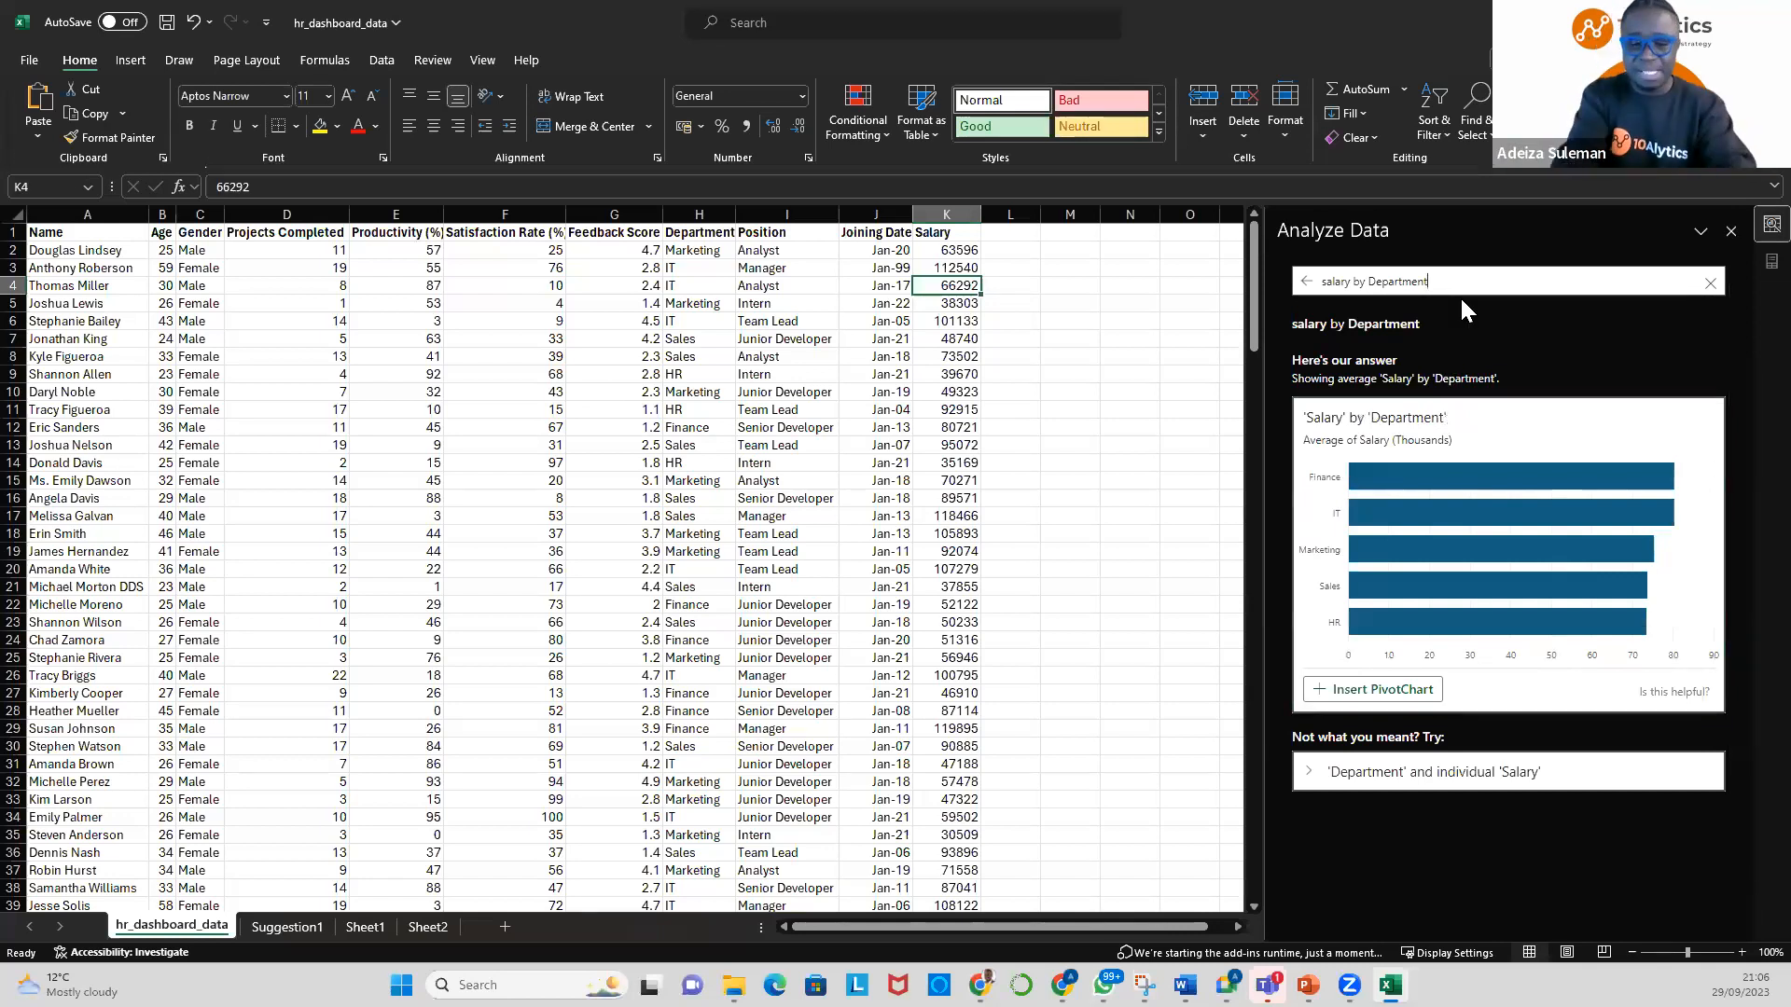
text(colu)
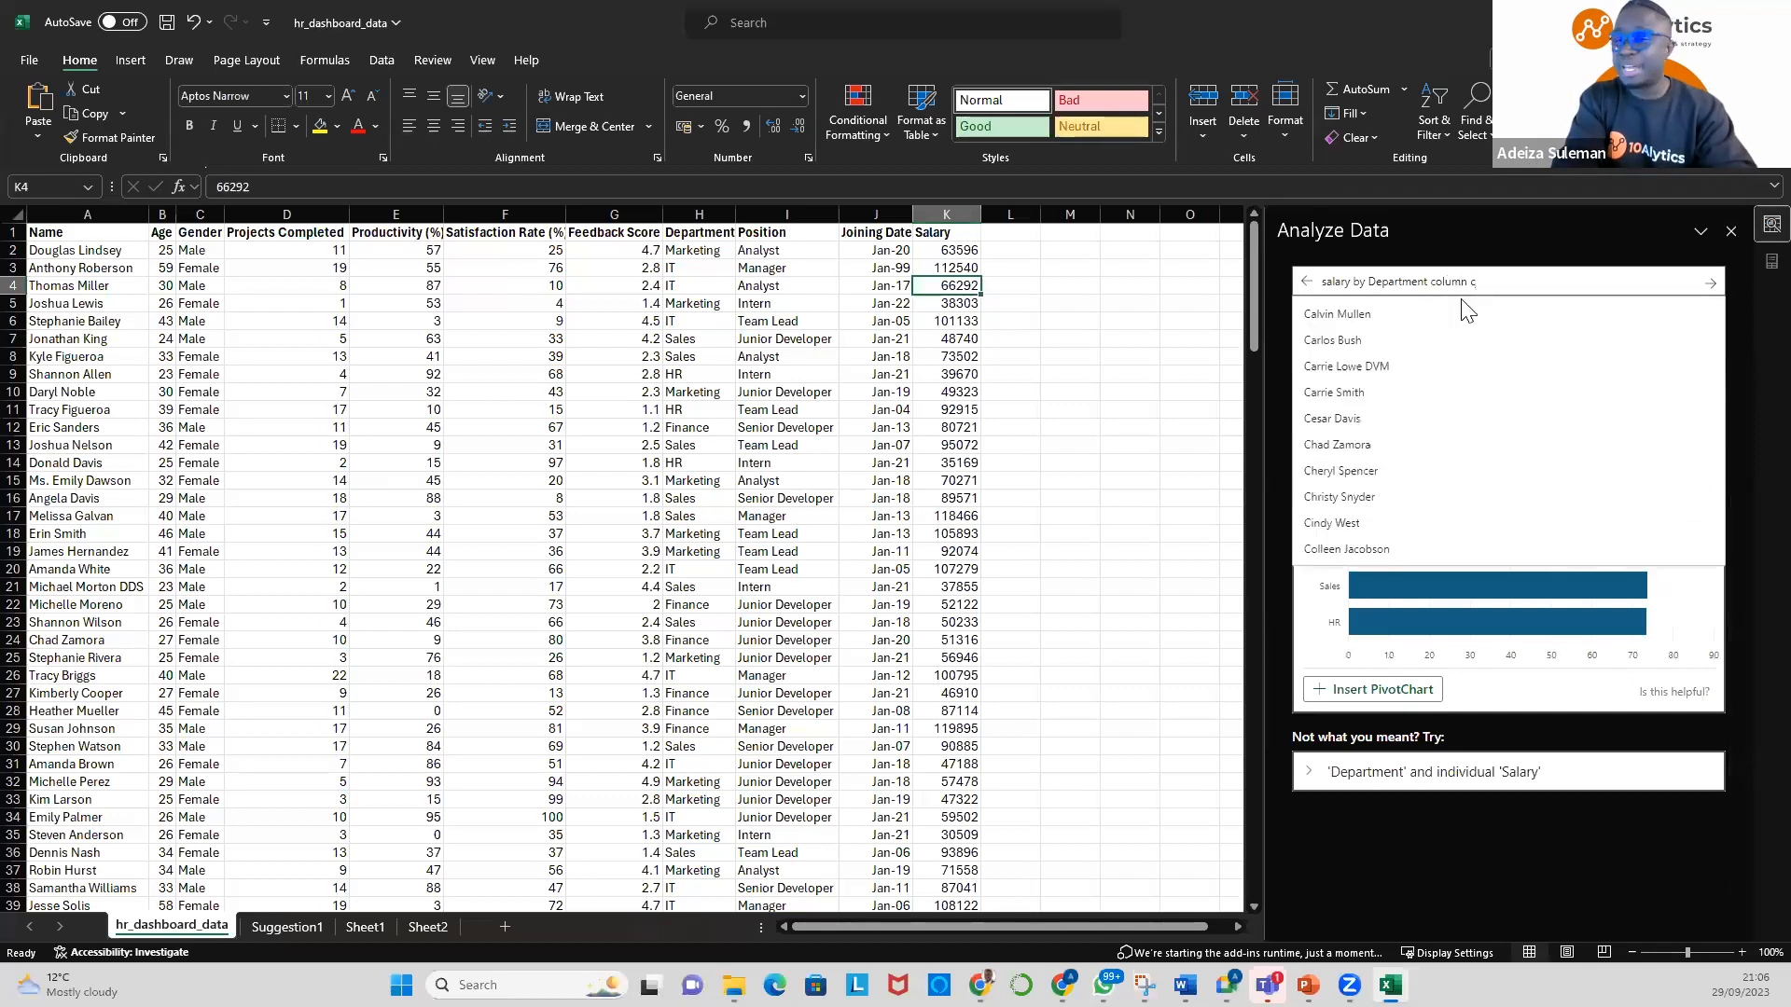
text(mn c)
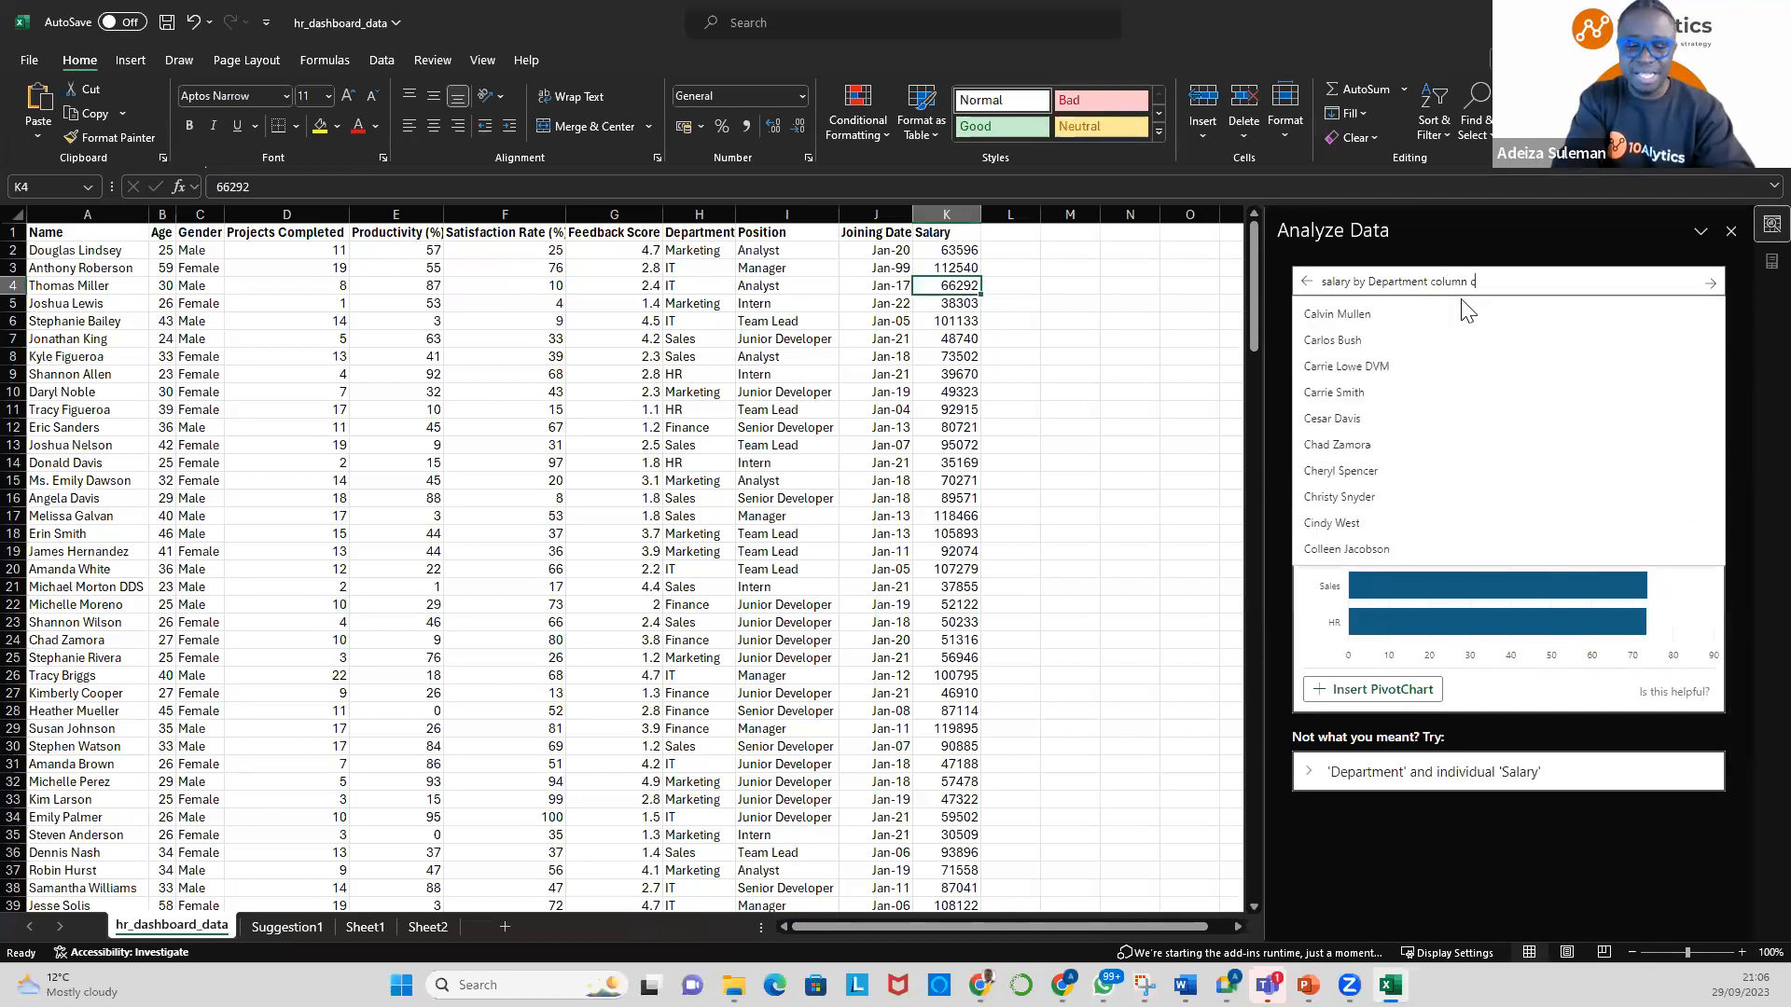
text(hart)
key(Return)
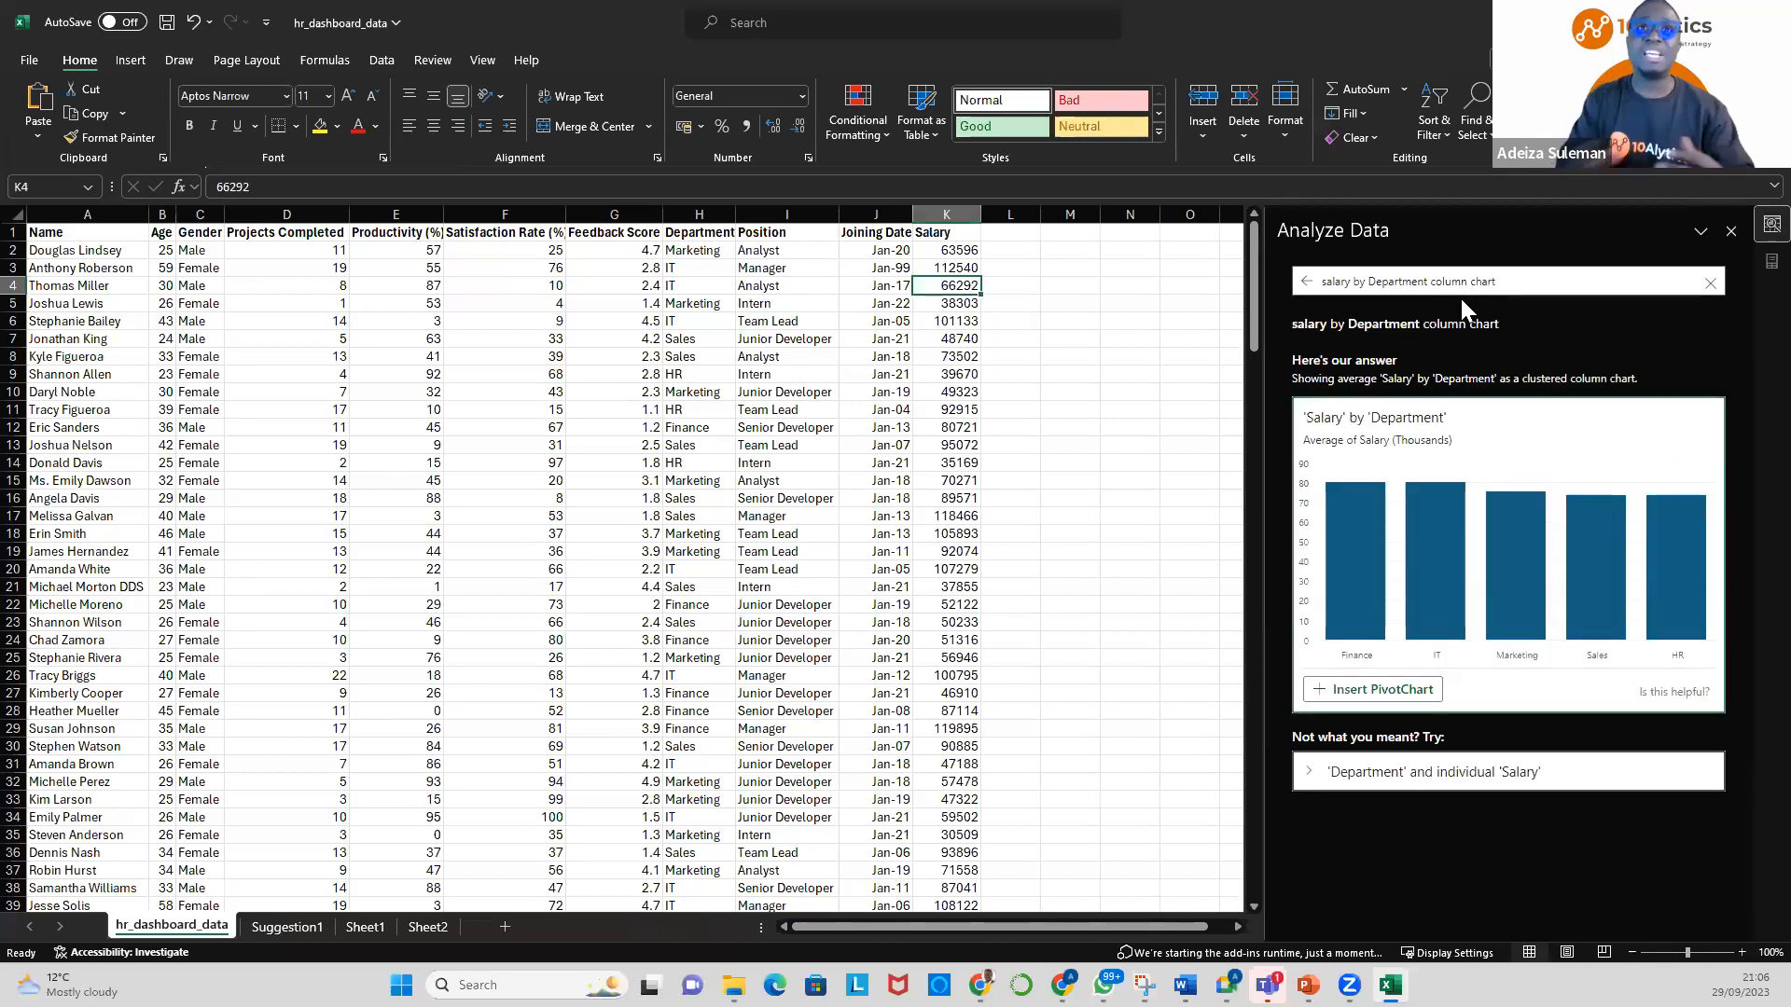